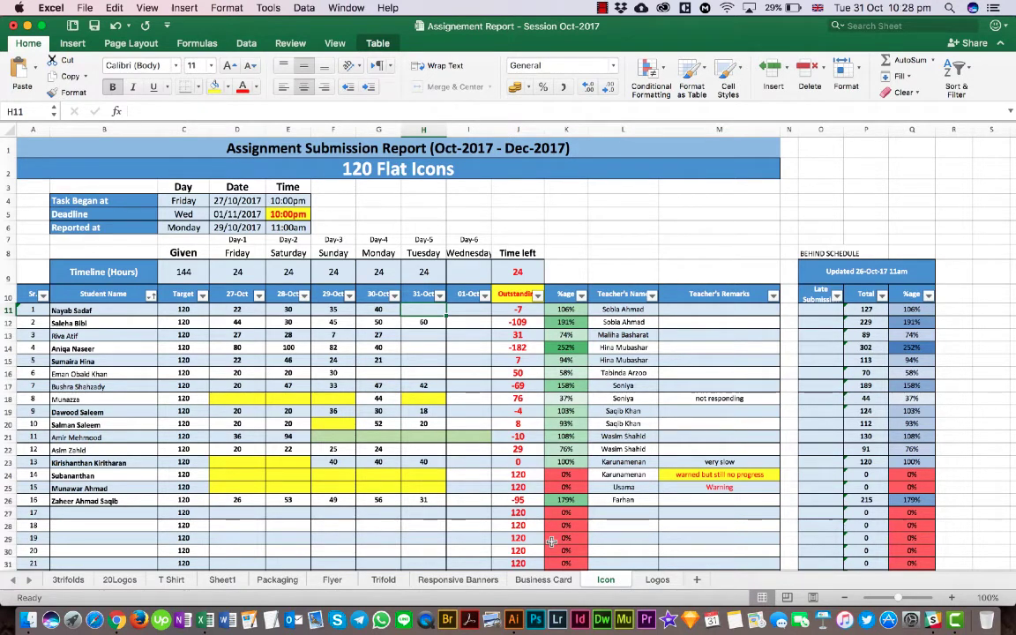
# - Switch to Adobe Illustrator and examine the sheet of round flat icons up close
pyautogui.click(512, 620)
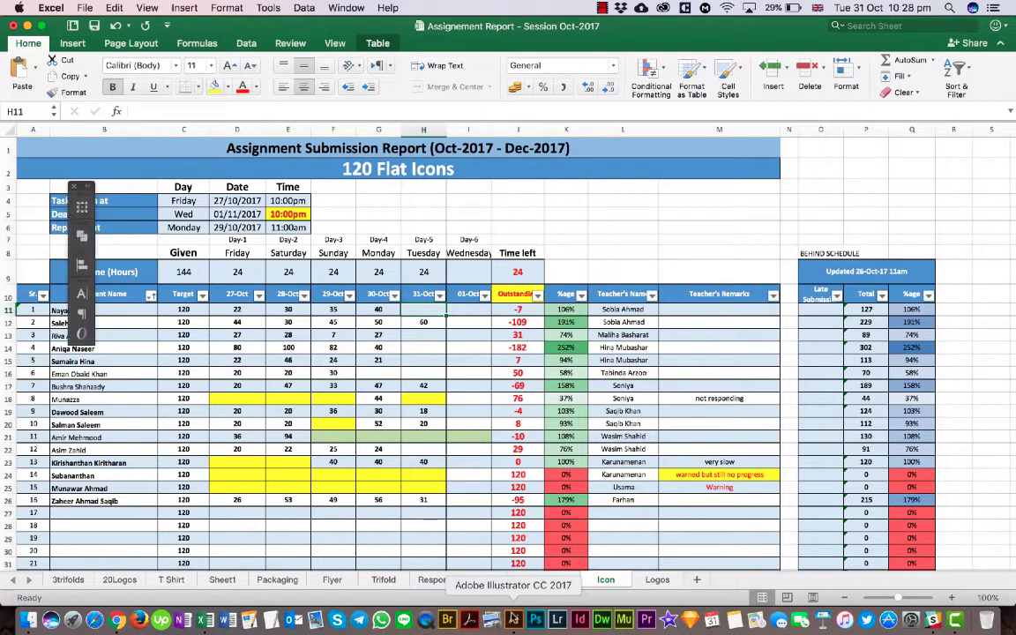
pyautogui.scroll(5, 501, 267)
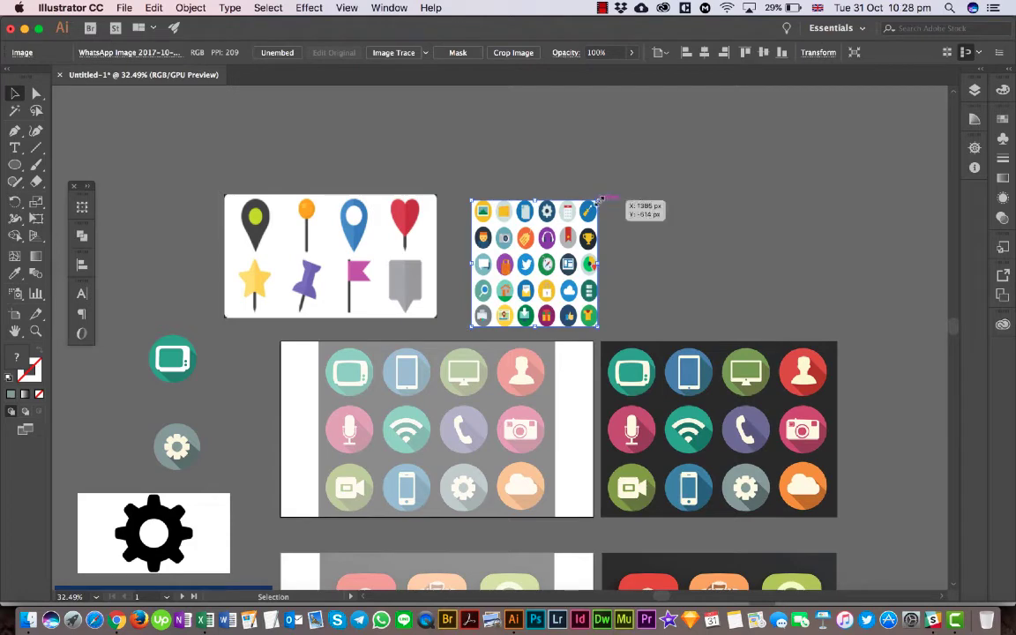
pyautogui.scroll(3, 501, 229)
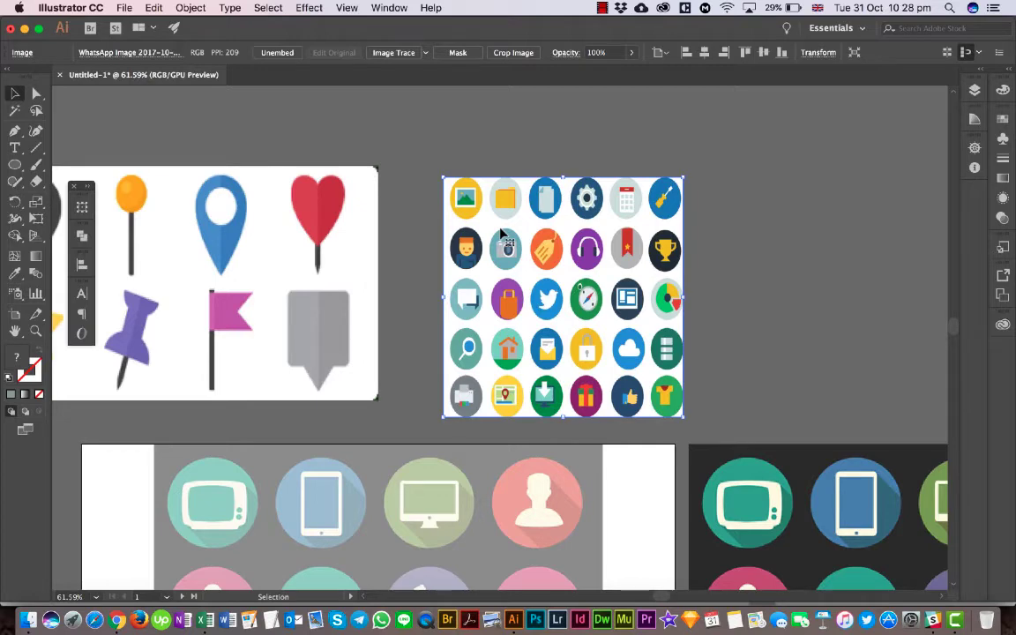
pyautogui.hscroll(-5, 500, 231)
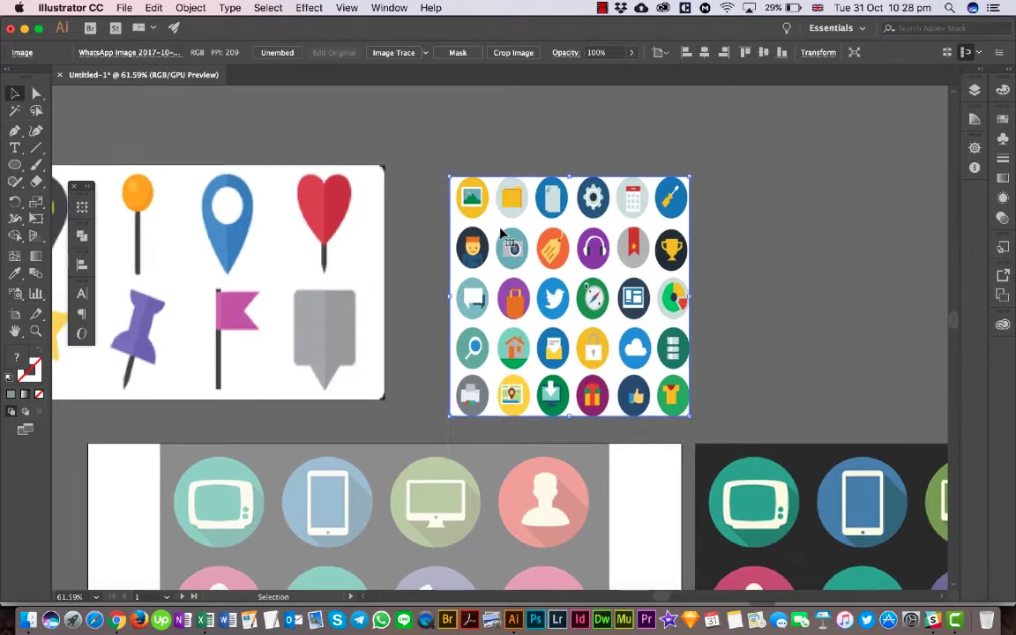
pyautogui.hscroll(-1, 501, 233)
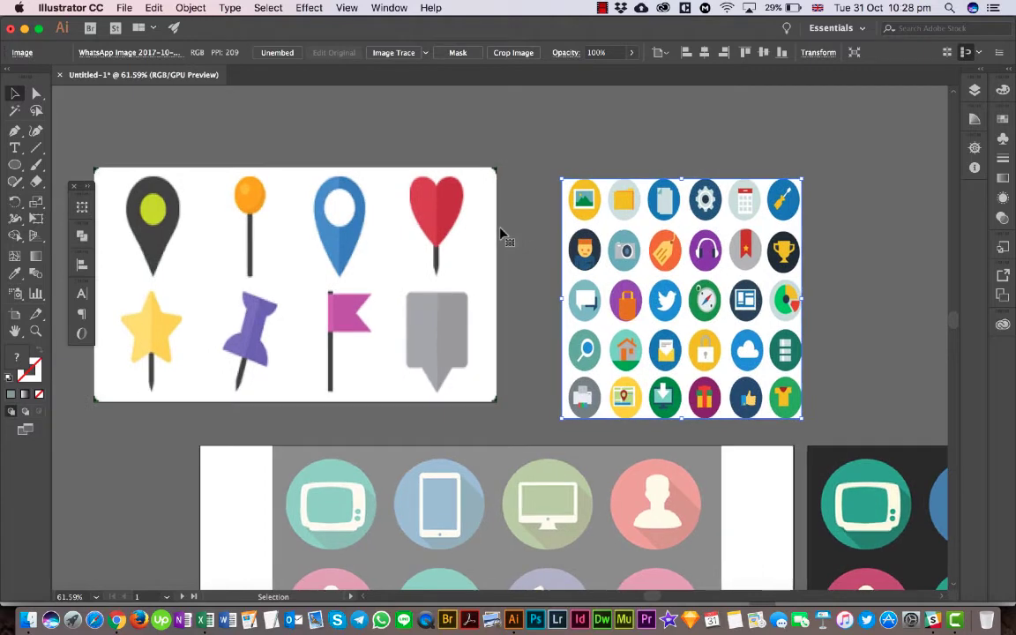
pyautogui.hscroll(-1, 500, 233)
pyautogui.scroll(1, 501, 234)
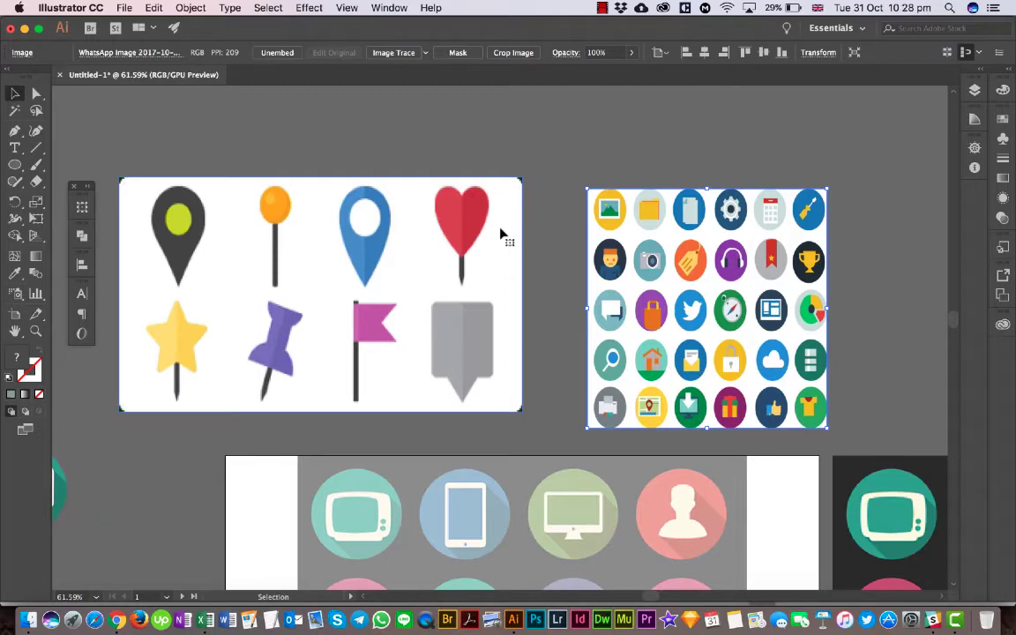
pyautogui.hscroll(4, 501, 234)
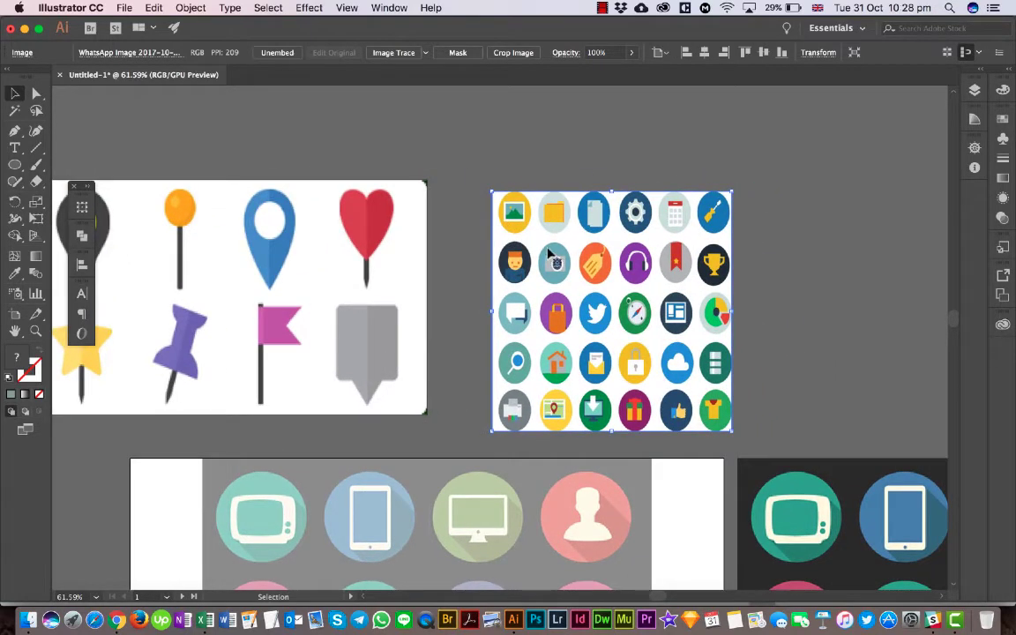
pyautogui.scroll(5, 569, 237)
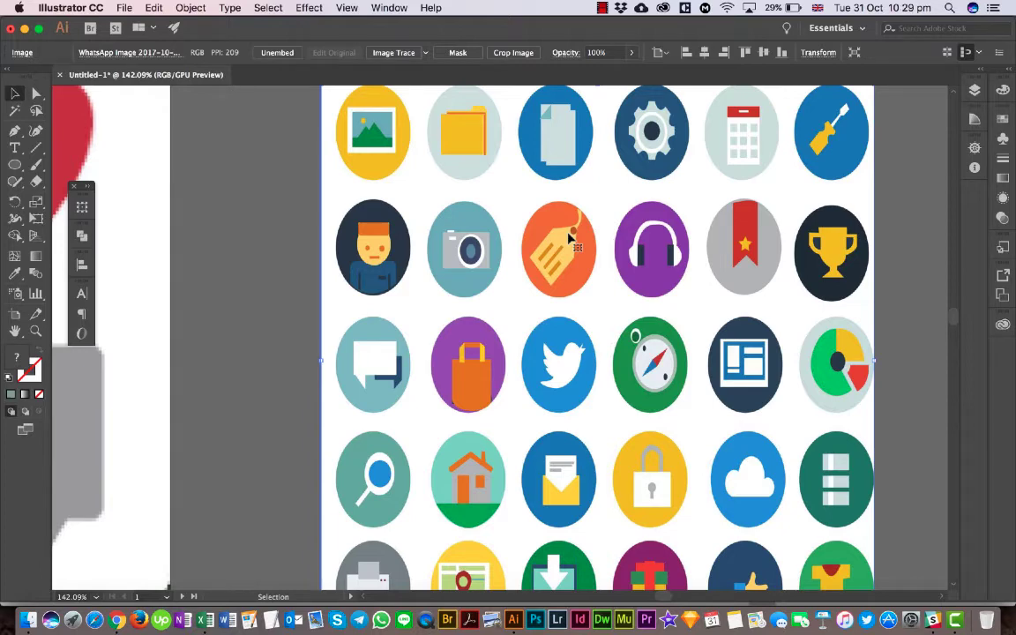
pyautogui.scroll(-3, 569, 236)
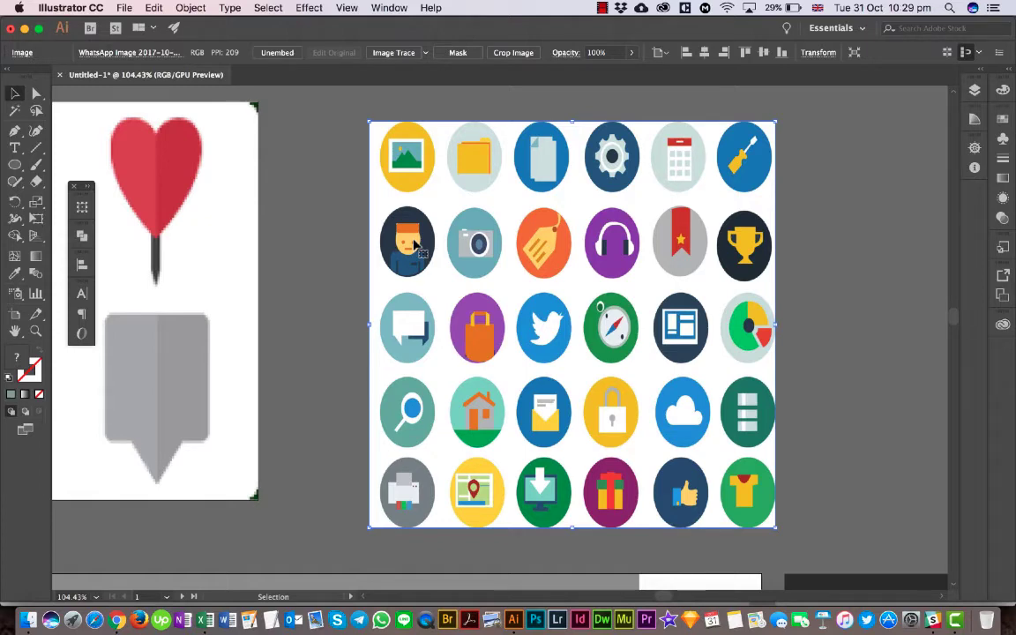
# - Examine the two-tone shading on the map pin and marker icons next to the round icon sheet
pyautogui.hscroll(-5, 414, 247)
pyautogui.scroll(1, 414, 247)
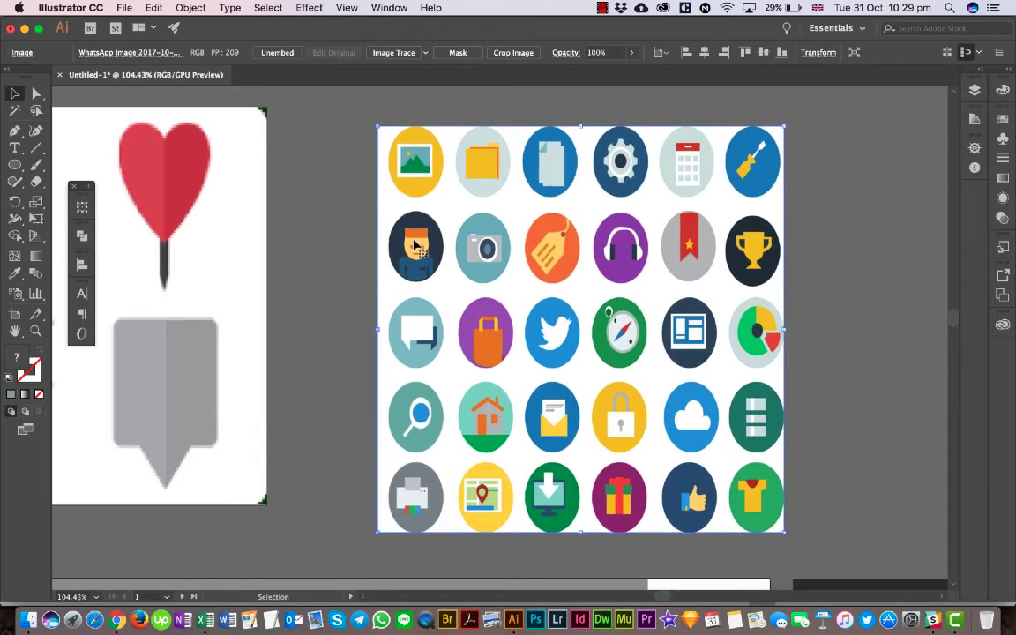
pyautogui.hscroll(-8, 415, 247)
pyautogui.scroll(1, 415, 247)
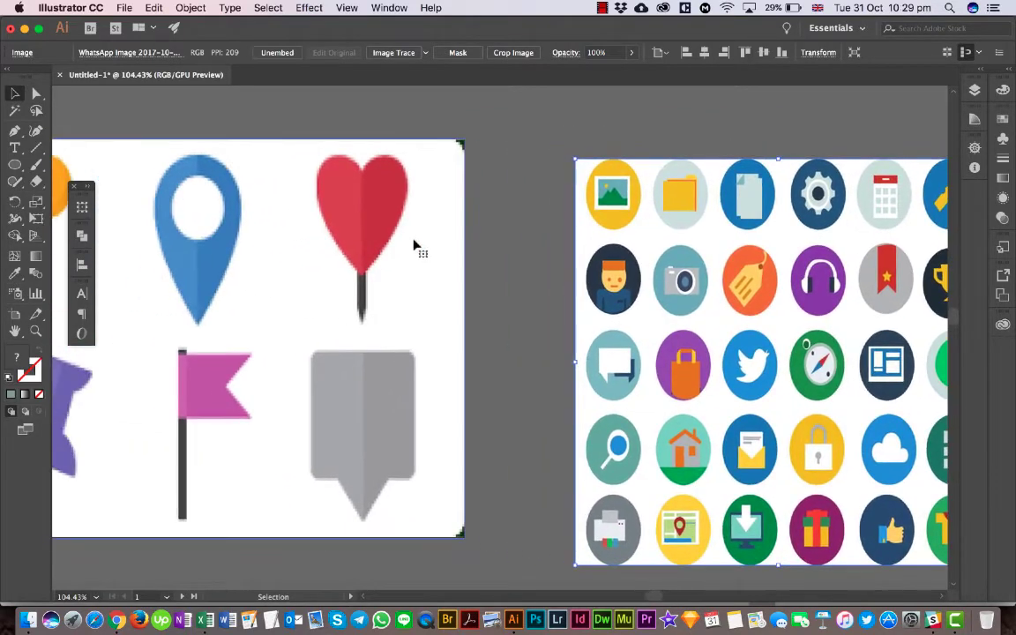
pyautogui.scroll(-3, 415, 247)
pyautogui.hscroll(-5, 415, 247)
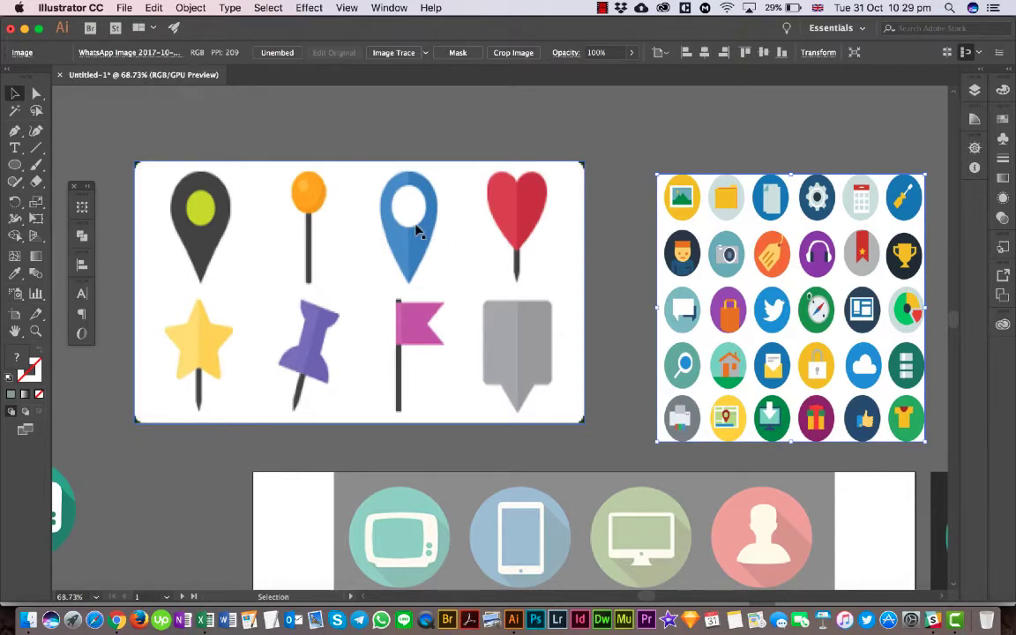
pyautogui.scroll(-5, 419, 231)
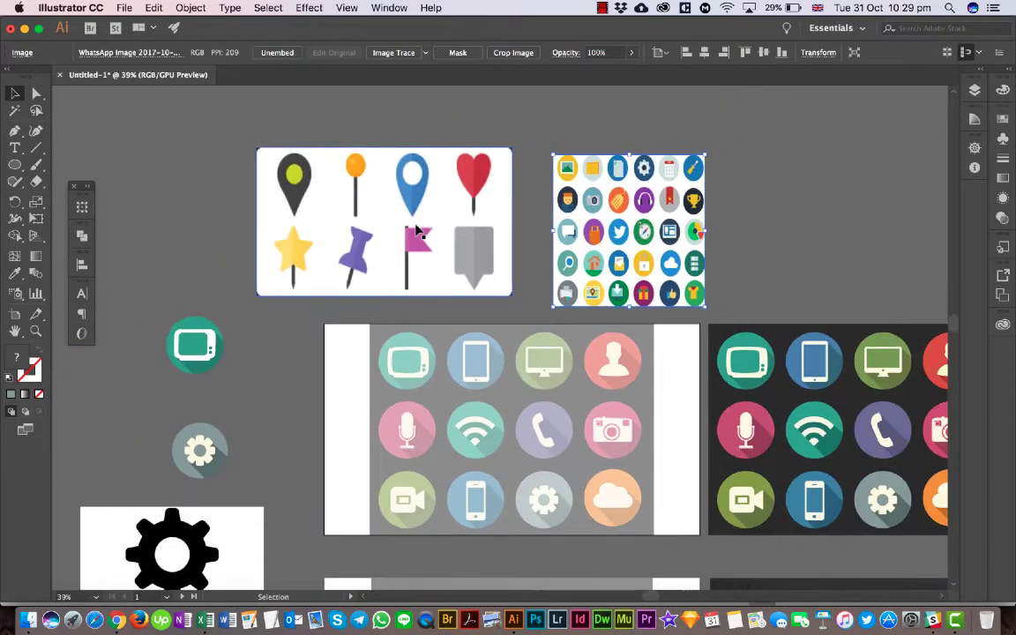
# - Compare the long-shadow television icon on the dark sheet with the flat round icons and the half-shaded pins
pyautogui.hscroll(5, 510, 335)
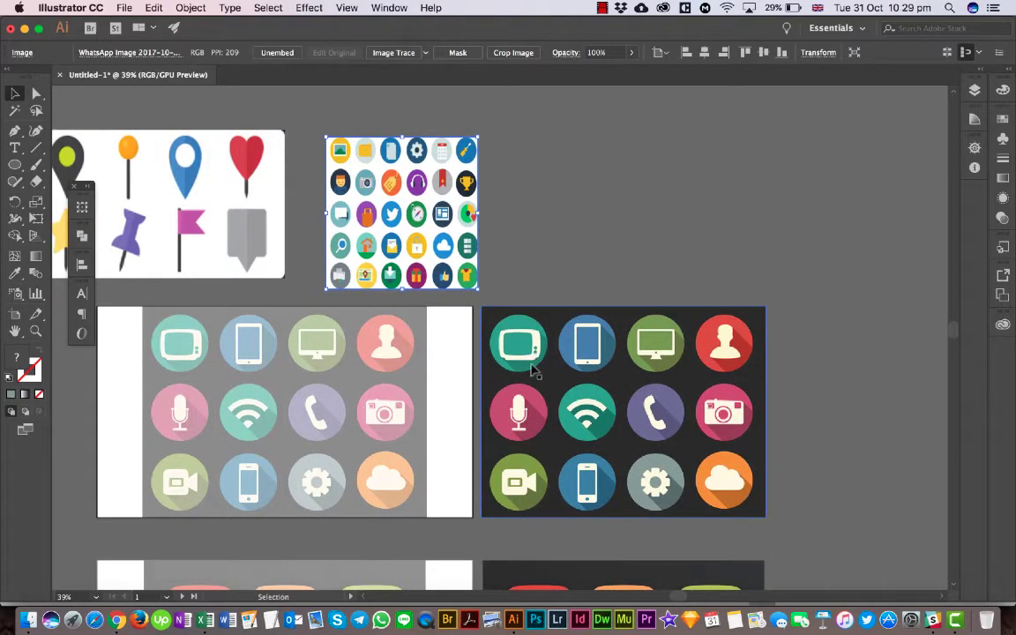
pyautogui.scroll(8, 523, 353)
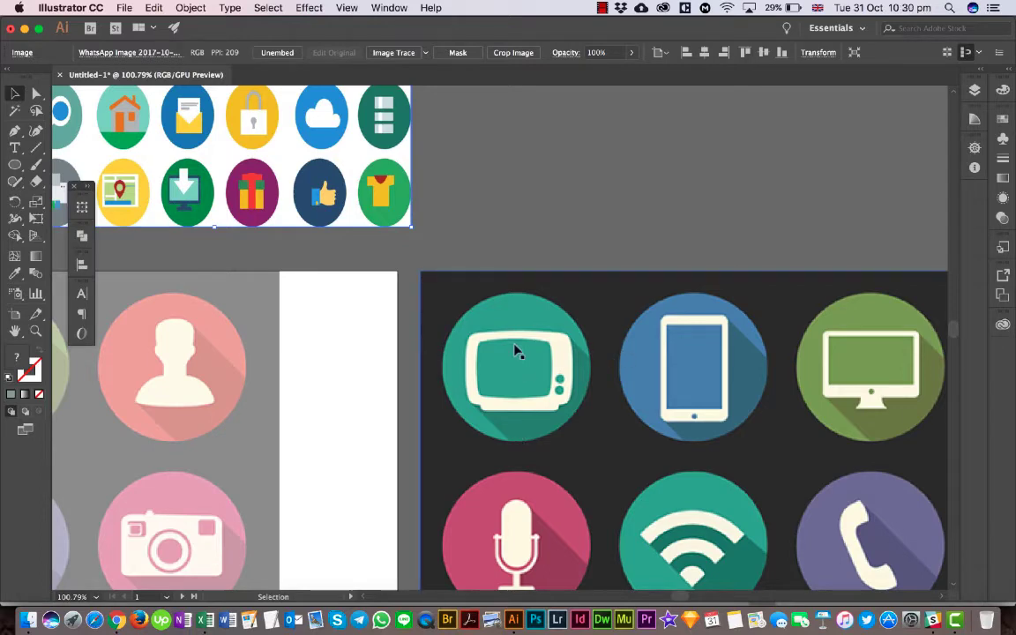
pyautogui.hscroll(-10, 523, 369)
pyautogui.scroll(7, 523, 368)
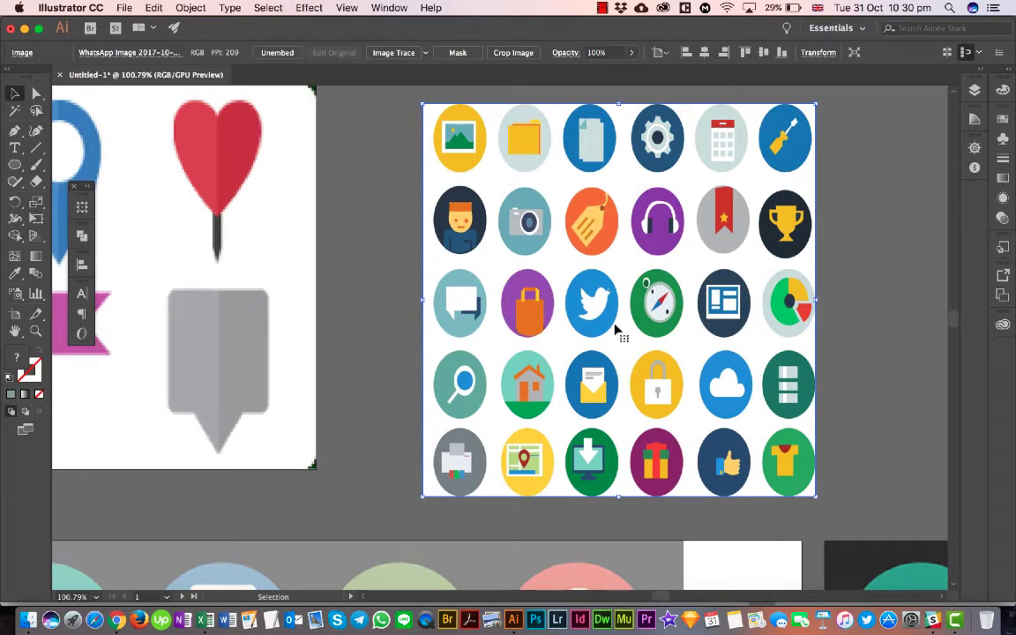
pyautogui.hscroll(-10, 609, 378)
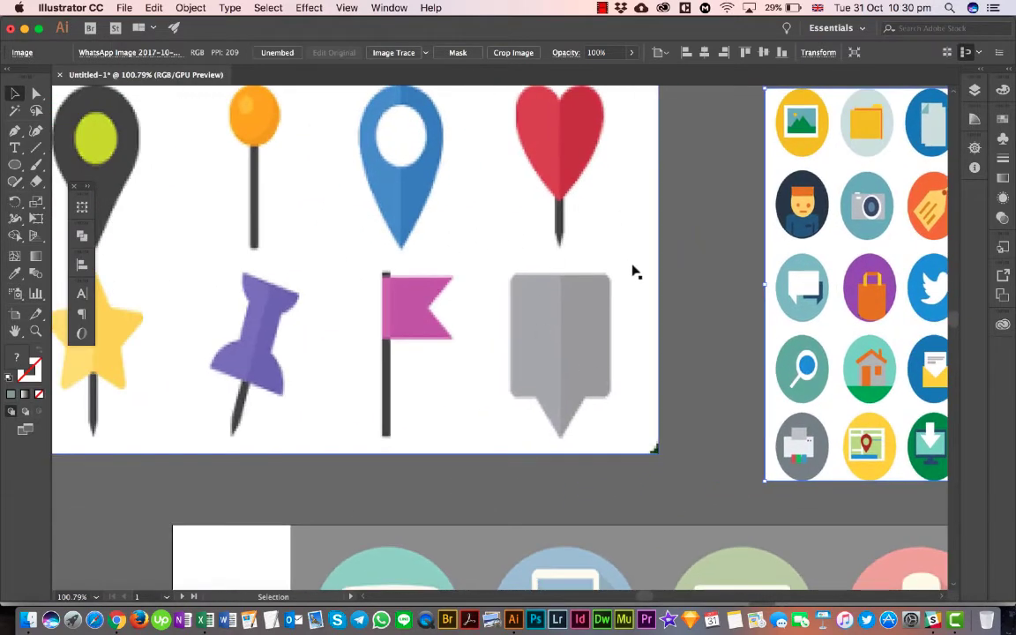
pyautogui.hscroll(-1, 547, 306)
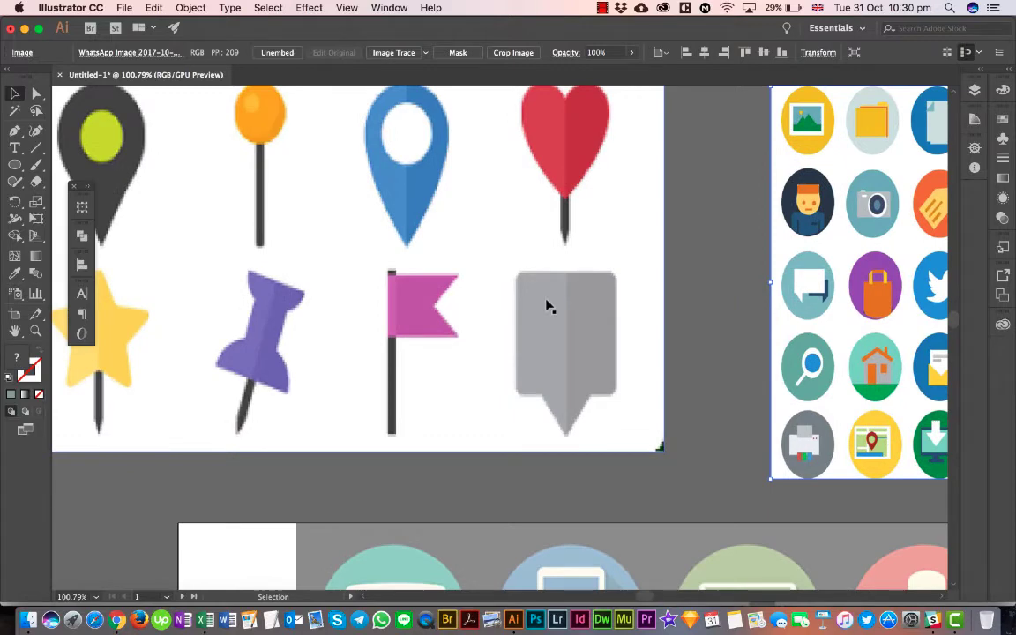
pyautogui.scroll(-5, 547, 307)
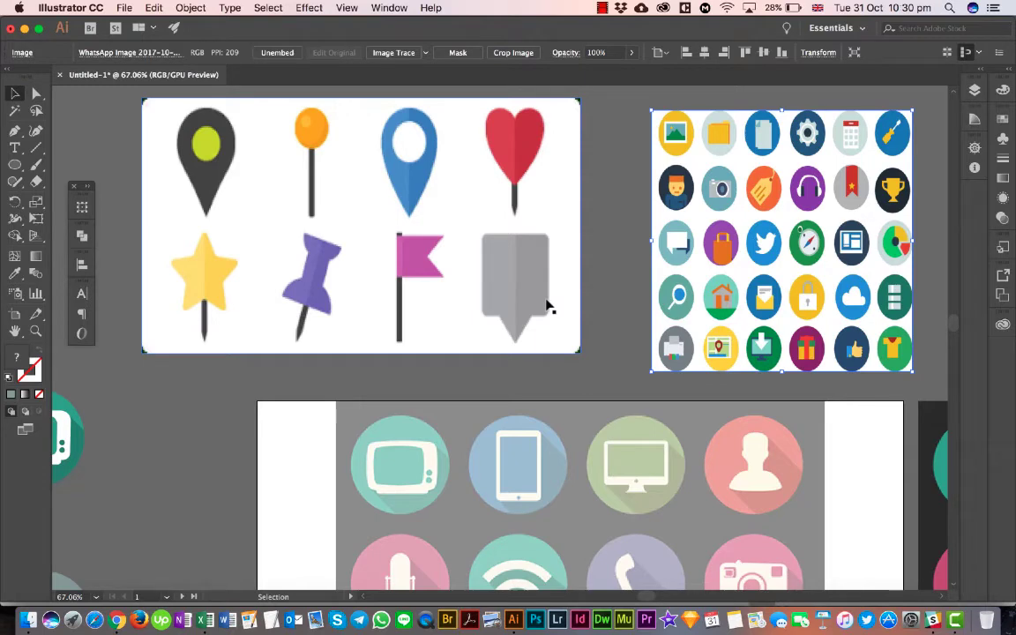
# - Examine the long-shadow circular icons on the faded tracing sheet and its full-colour counterpart
pyautogui.scroll(-4, 547, 306)
pyautogui.scroll(-3, 547, 306)
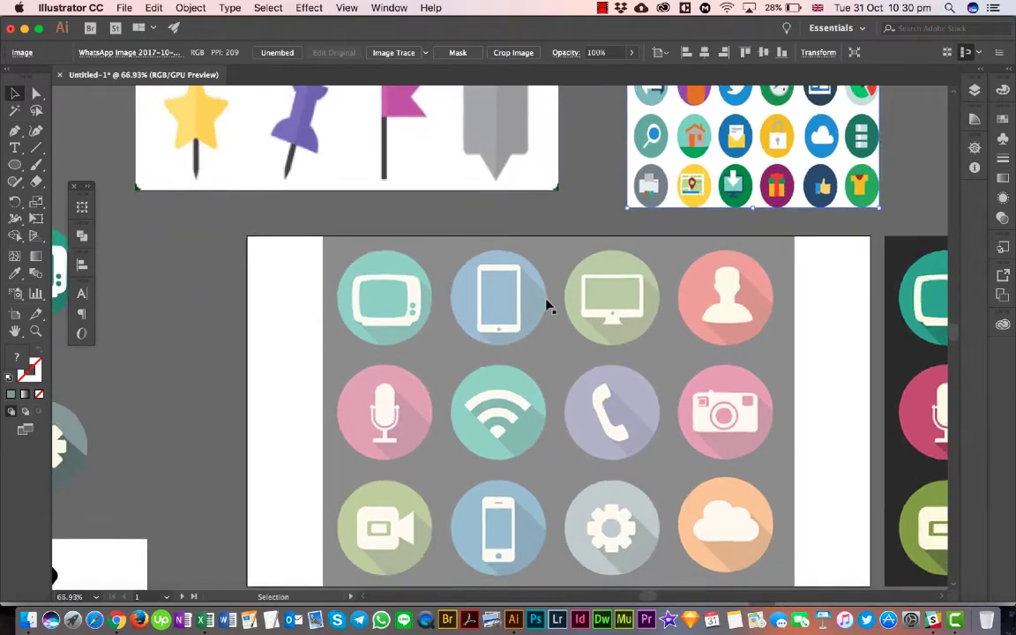
pyautogui.scroll(-1, 547, 306)
pyautogui.hscroll(5, 547, 306)
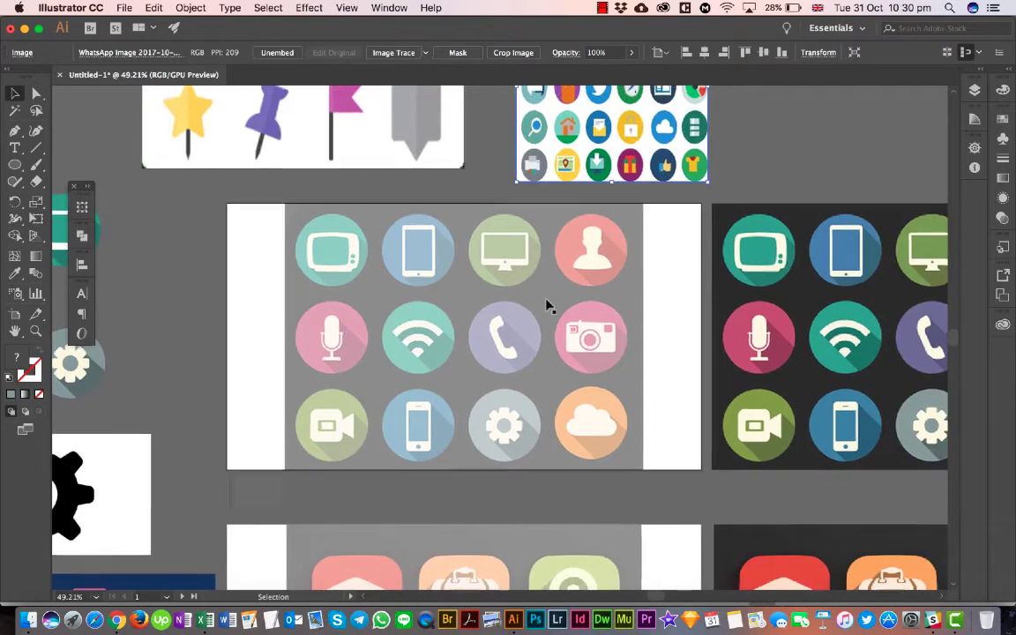
pyautogui.scroll(-5, 547, 306)
pyautogui.hscroll(5, 547, 306)
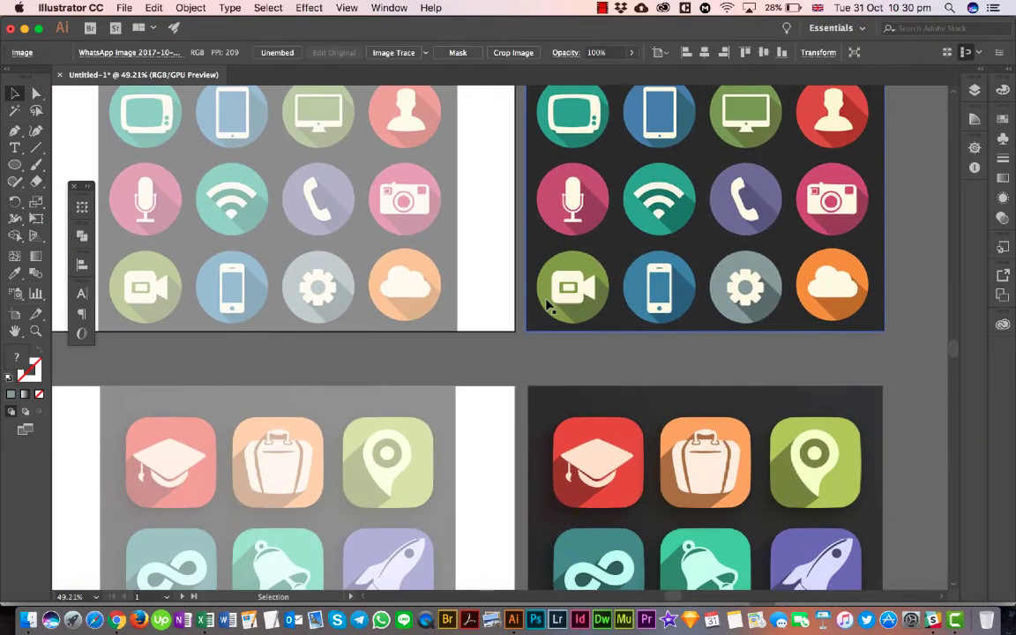
pyautogui.scroll(5, 547, 306)
pyautogui.hscroll(-1, 546, 306)
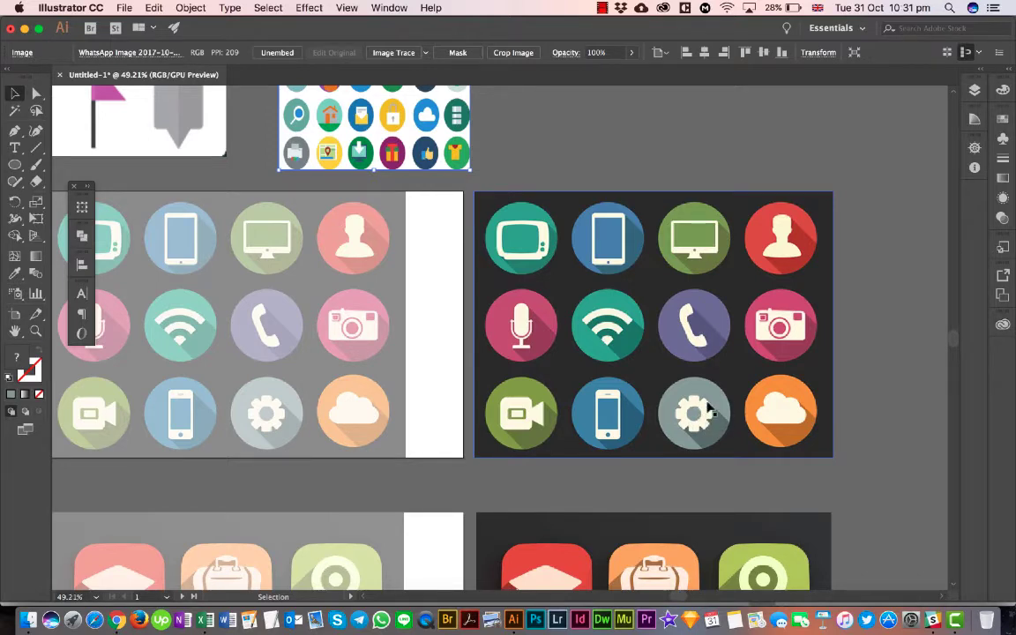
# - Examine the gear and the other shaded flat icons on the navy blue sheet below the black gear
pyautogui.scroll(-5, 687, 427)
pyautogui.hscroll(-10, 687, 427)
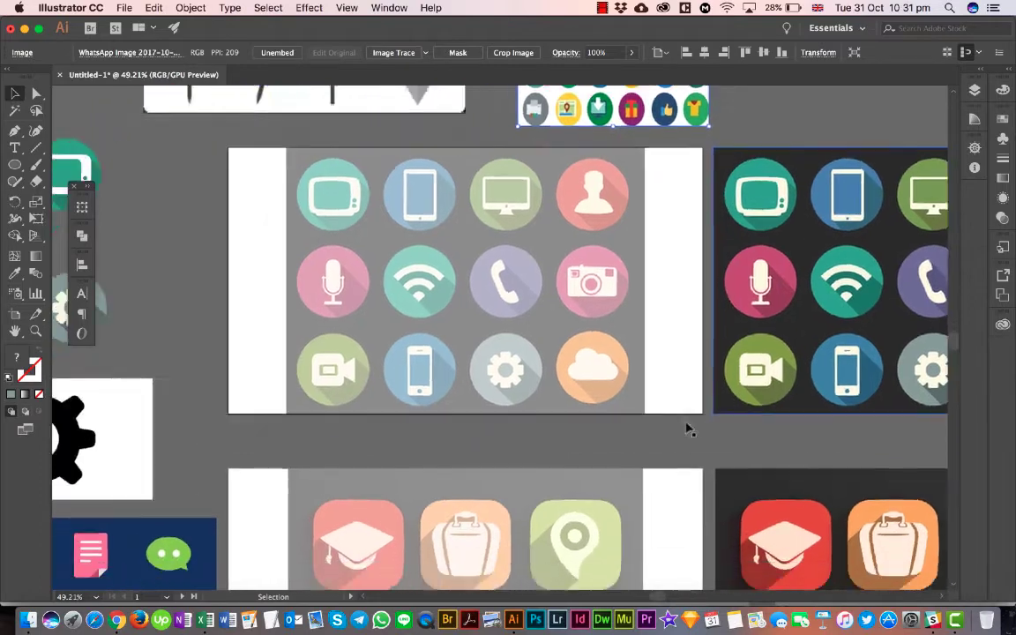
pyautogui.scroll(-5, 687, 427)
pyautogui.hscroll(-10, 688, 427)
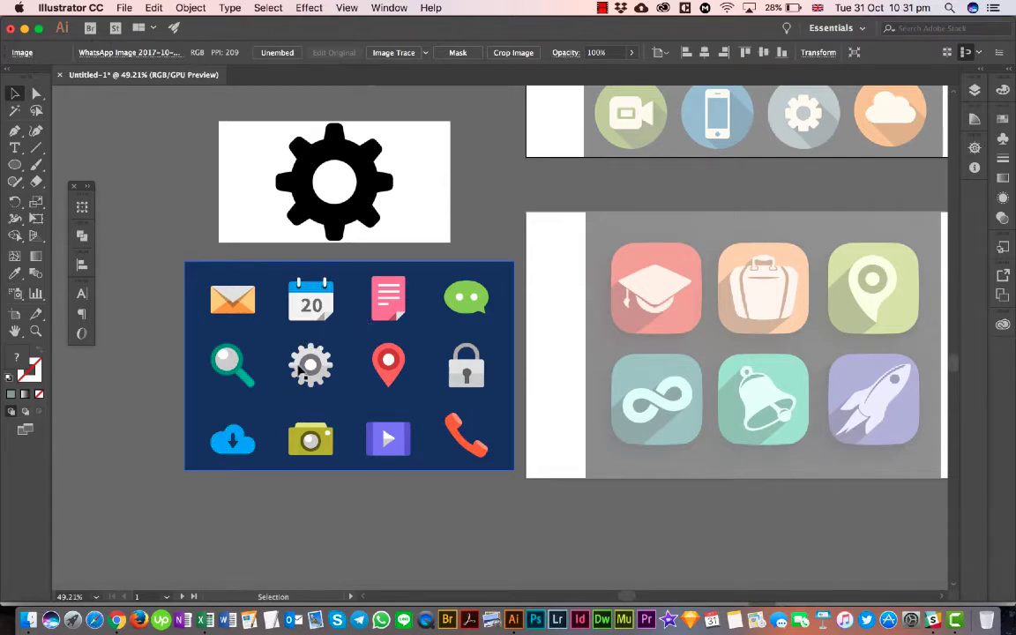
pyautogui.scroll(5, 300, 373)
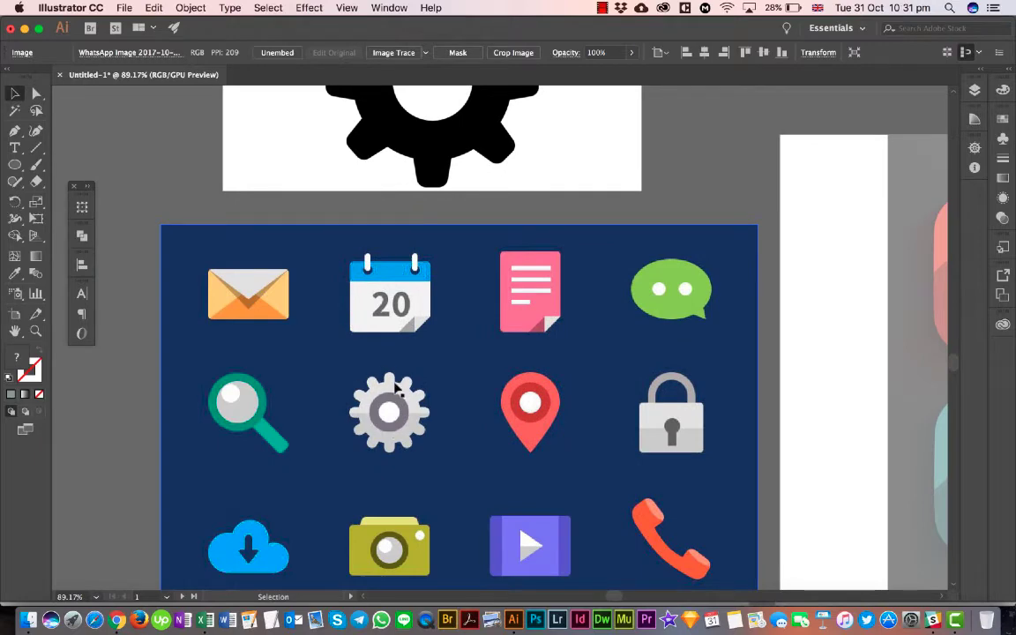
# - Compare the rounded-square long-shadow icons with the circular long-shadow icons on the dark sheets
pyautogui.scroll(-5, 396, 388)
pyautogui.hscroll(10, 397, 388)
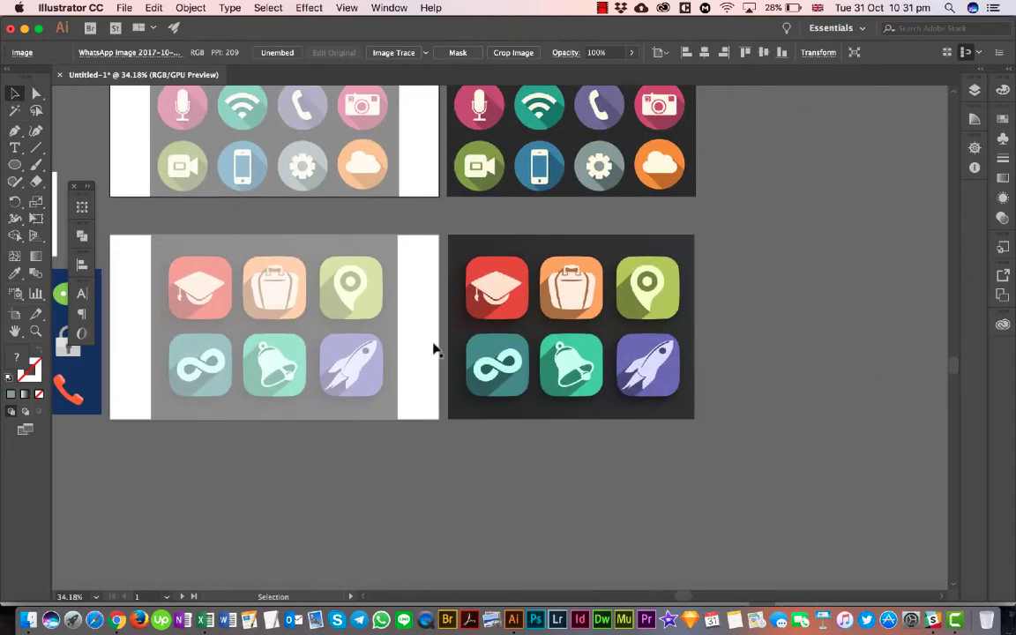
pyautogui.scroll(3, 541, 159)
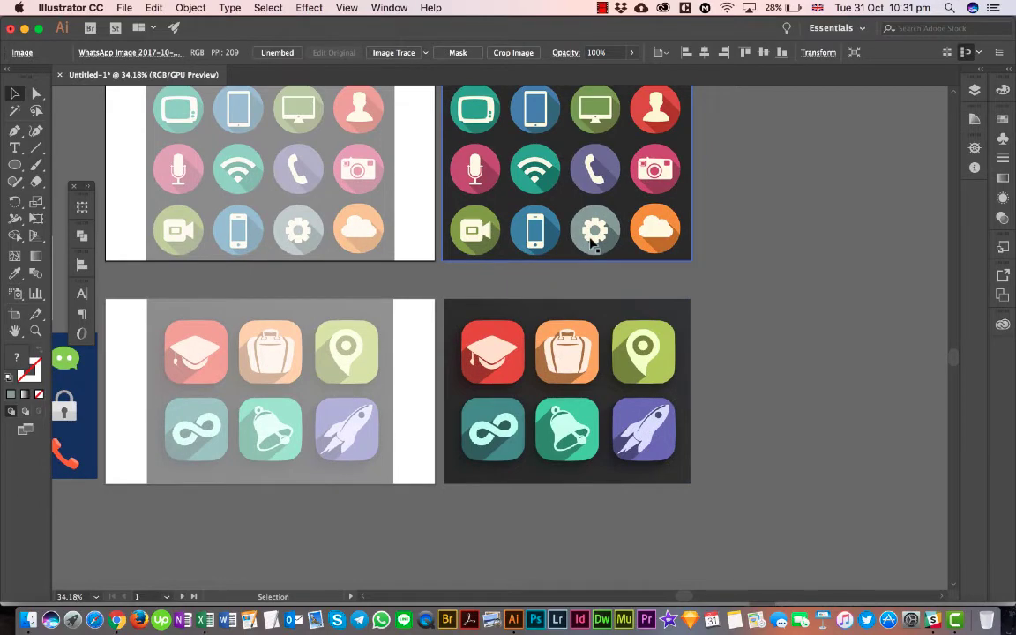
pyautogui.scroll(5, 592, 246)
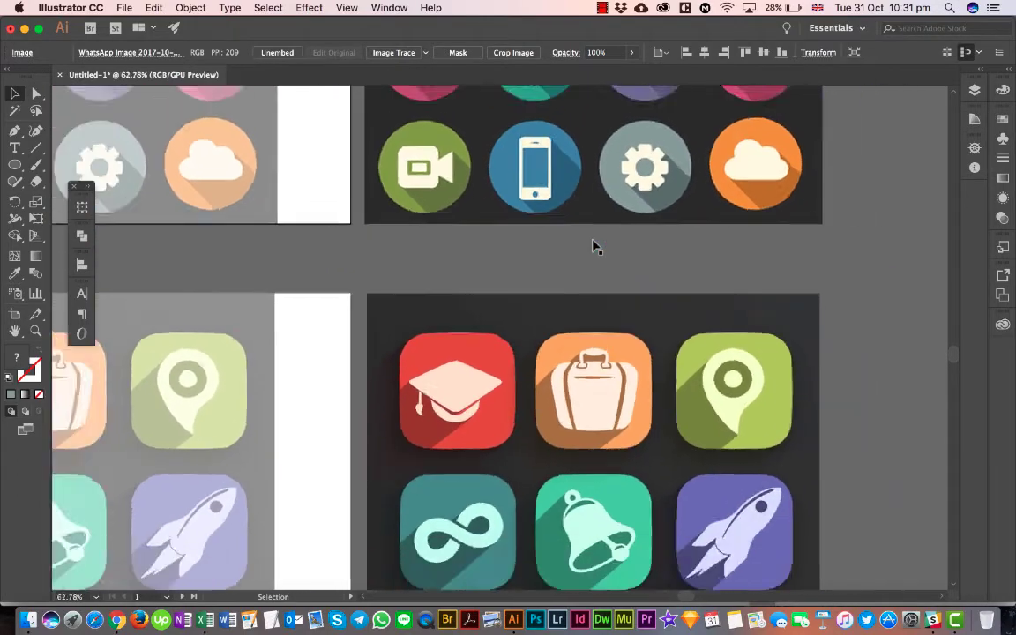
pyautogui.scroll(-2, 593, 247)
pyautogui.scroll(3, 592, 246)
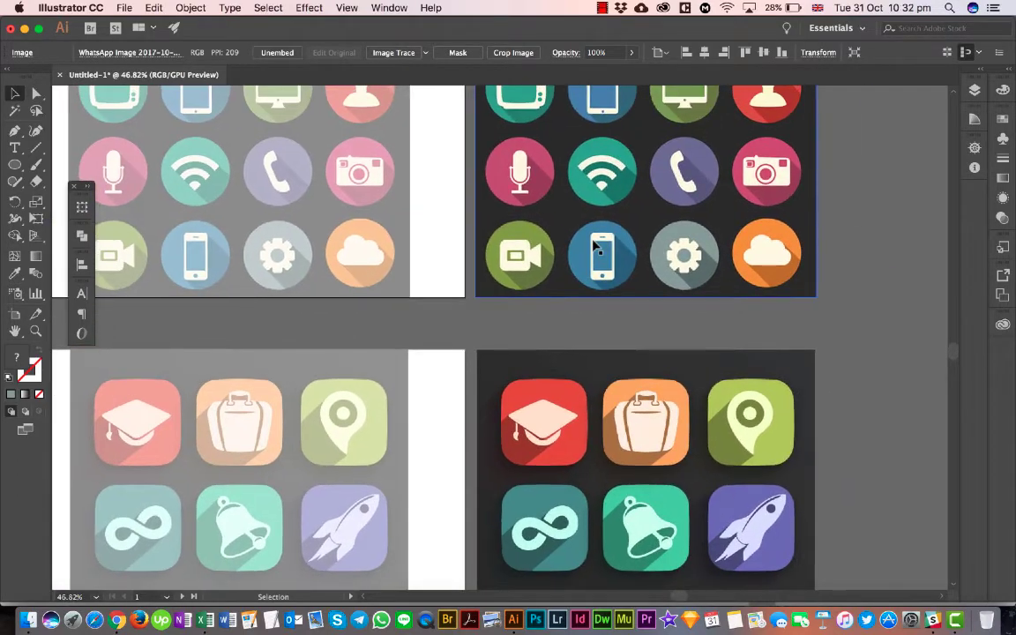
pyautogui.scroll(-2, 593, 246)
pyautogui.hscroll(-2, 593, 246)
pyautogui.scroll(-2, 593, 246)
pyautogui.hscroll(2, 592, 247)
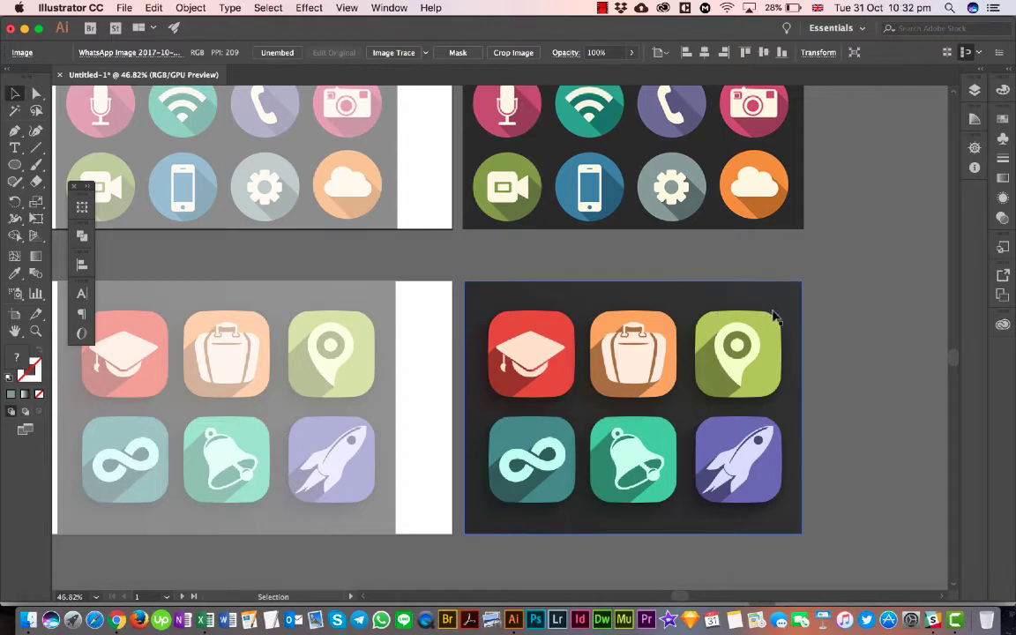
pyautogui.click(744, 181)
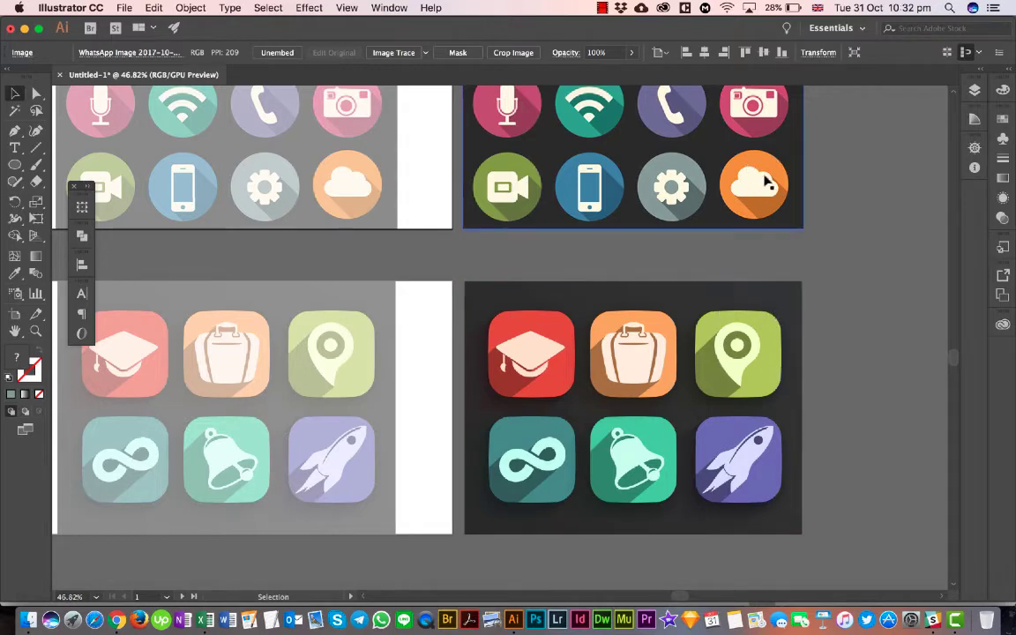
# - Return to the faded circular icon sheet and clear the selection of the round flat icons image
pyautogui.scroll(5, 556, 408)
pyautogui.hscroll(-3, 555, 408)
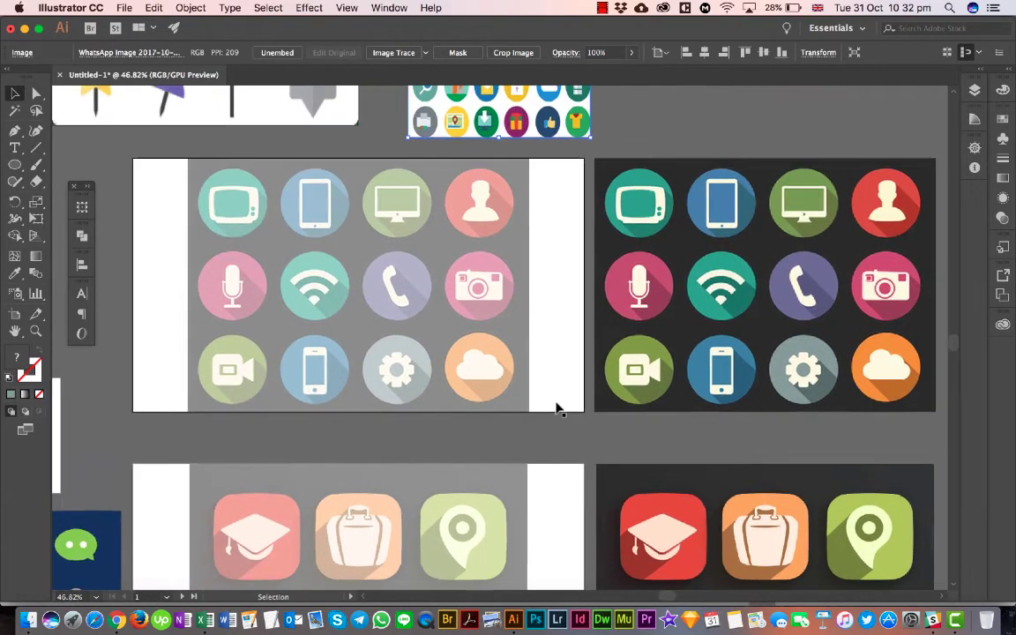
pyautogui.scroll(1, 555, 408)
pyautogui.hscroll(-2, 556, 408)
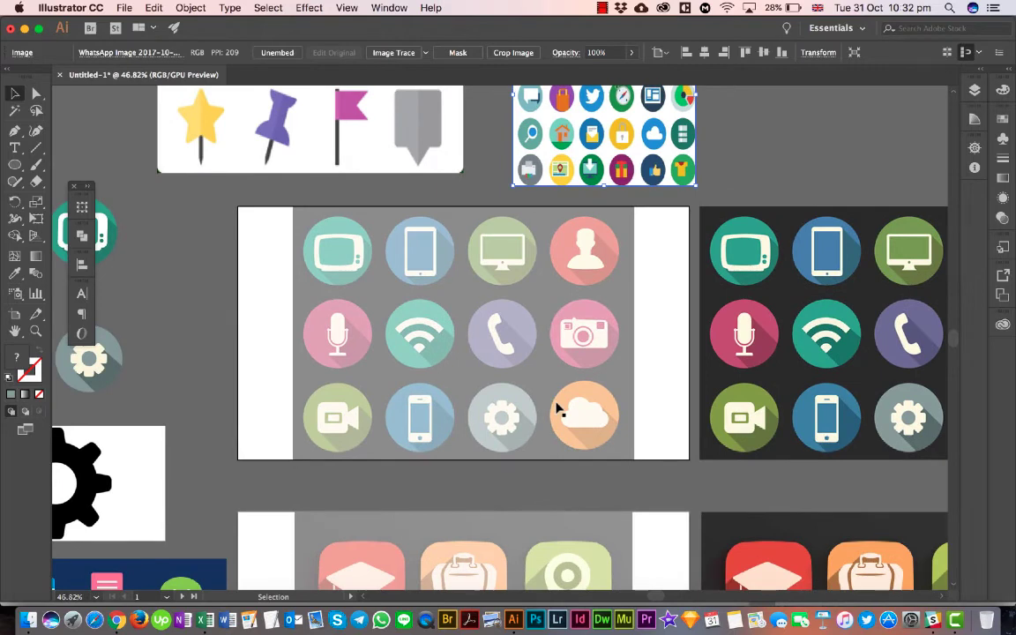
pyautogui.click(252, 290)
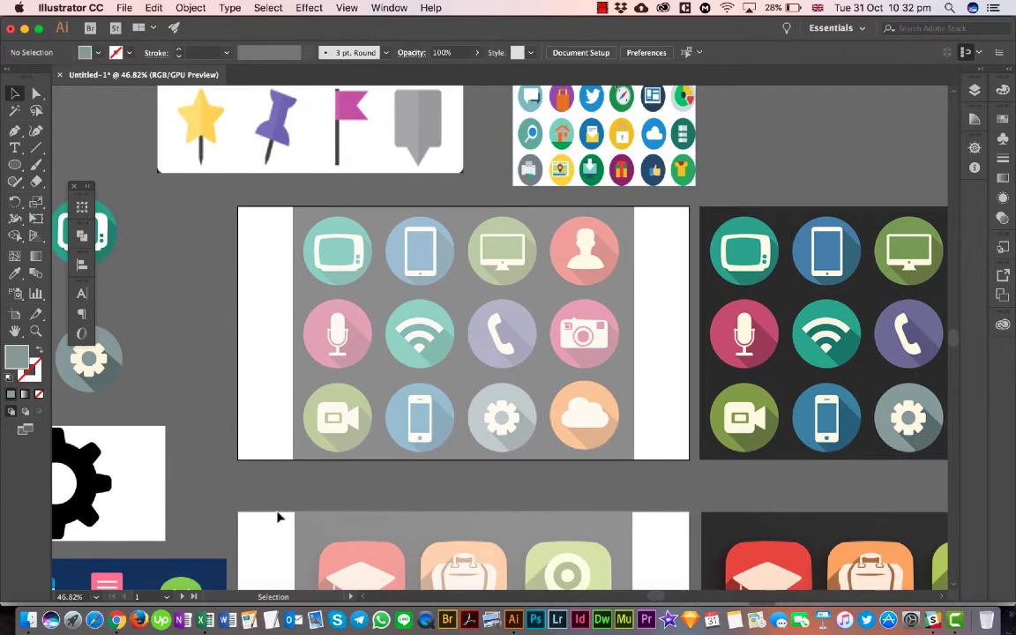
# - Check the artboard boundaries of the two faded icon sheets with the Artboard tool, and return to the Selection tool
pyautogui.scroll(-3, 292, 547)
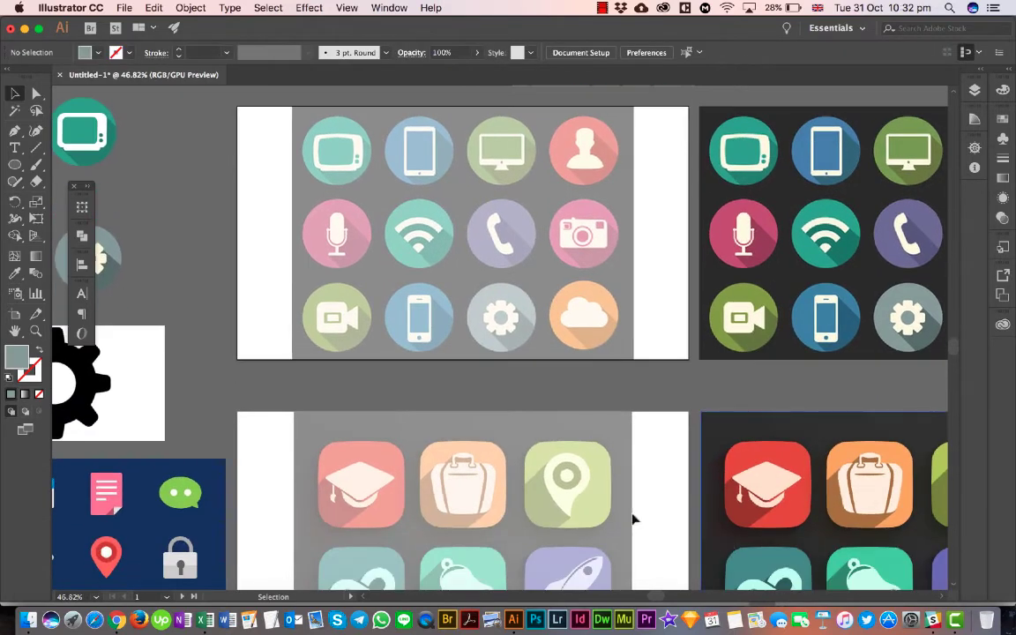
pyautogui.scroll(1, 552, 268)
pyautogui.hscroll(-1, 552, 268)
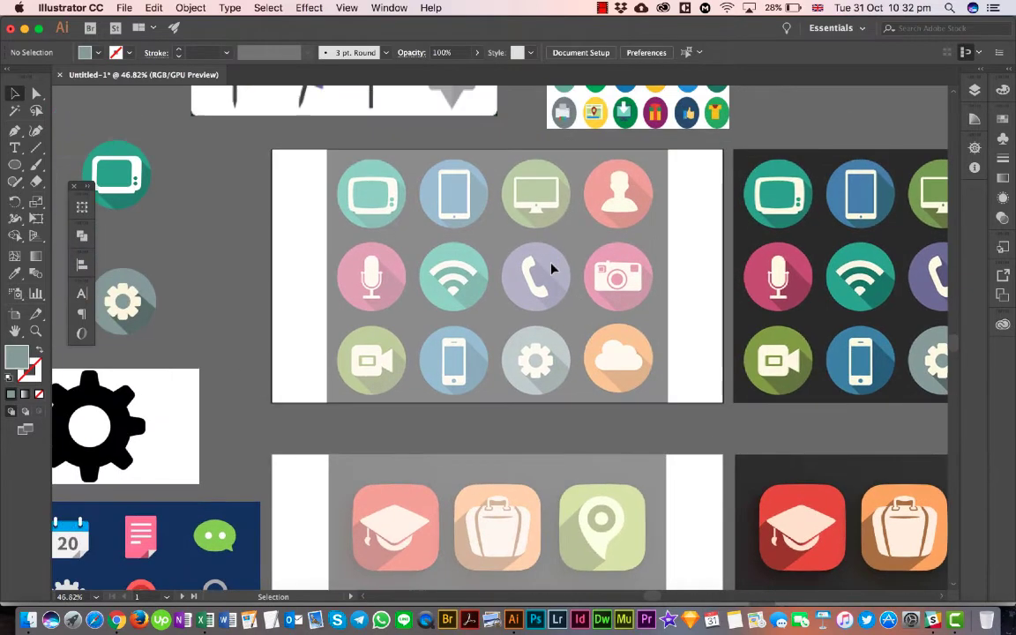
pyautogui.click(14, 313)
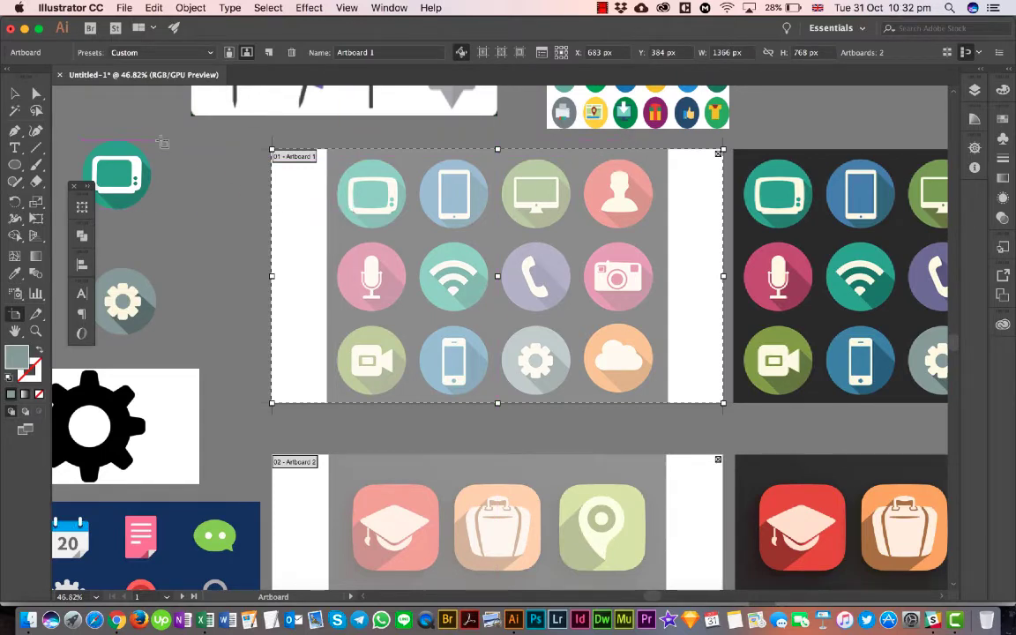
pyautogui.click(16, 94)
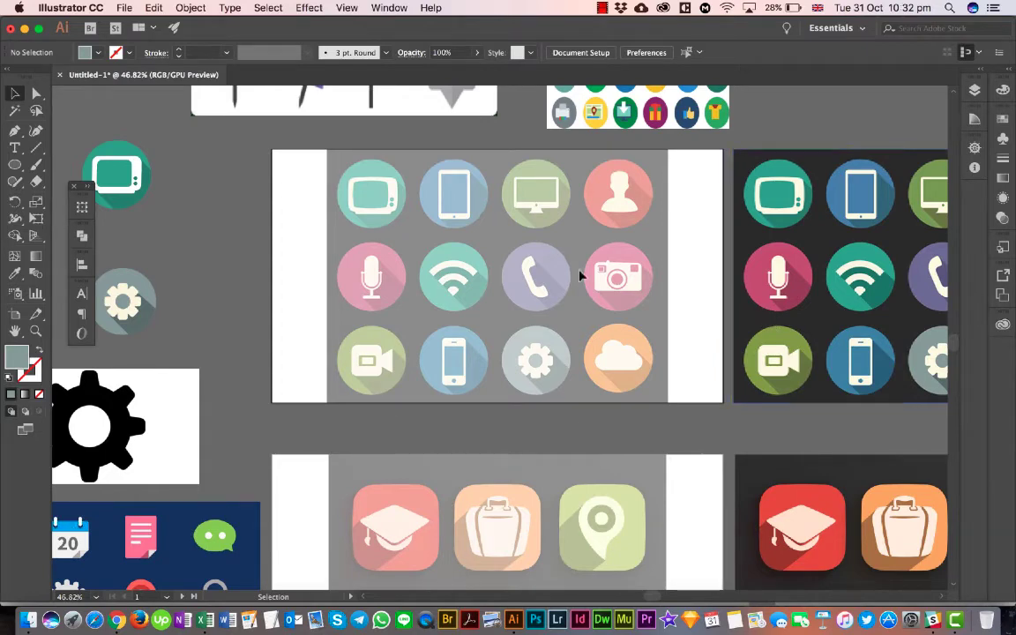
# - Switch to Chrome and compare the "flat icon design with long shadow" image search, highlighting "with long shadow", with the navy flat icon sheet
pyautogui.click(116, 620)
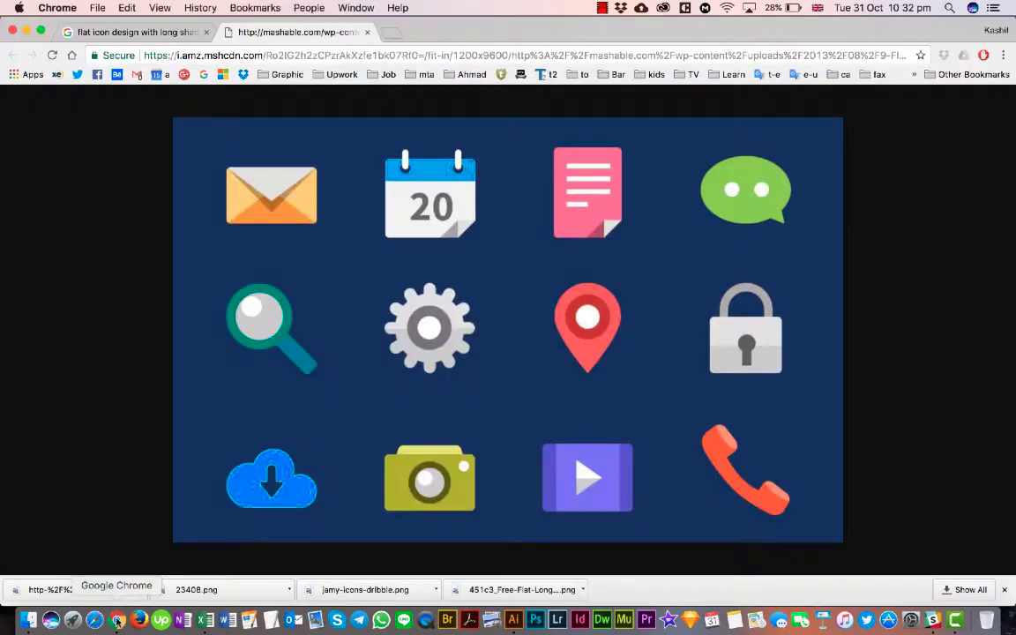
pyautogui.click(145, 31)
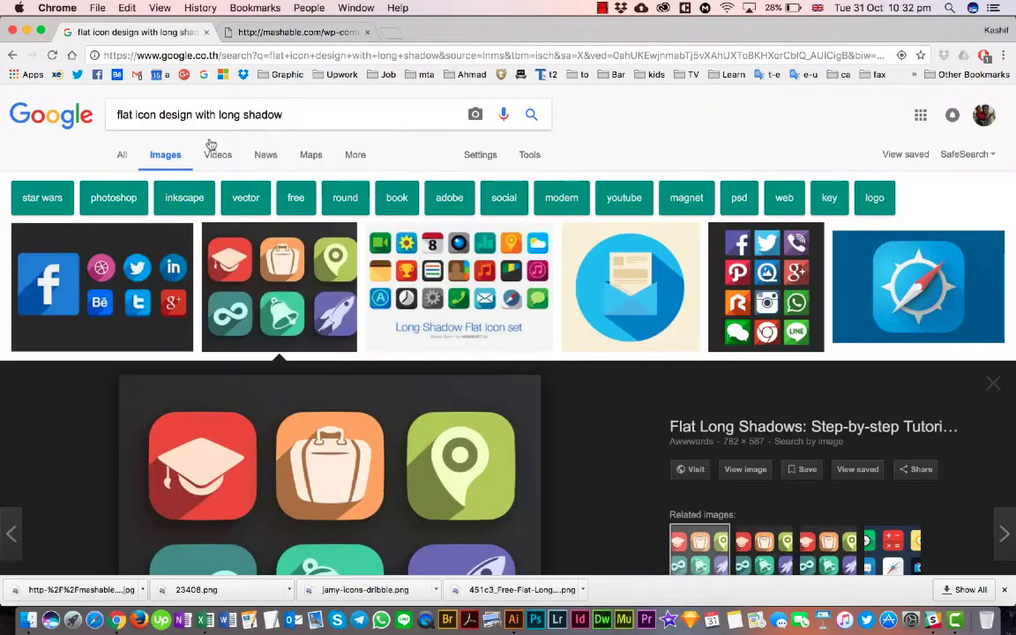
pyautogui.moveTo(195, 115); pyautogui.dragTo(282, 114)
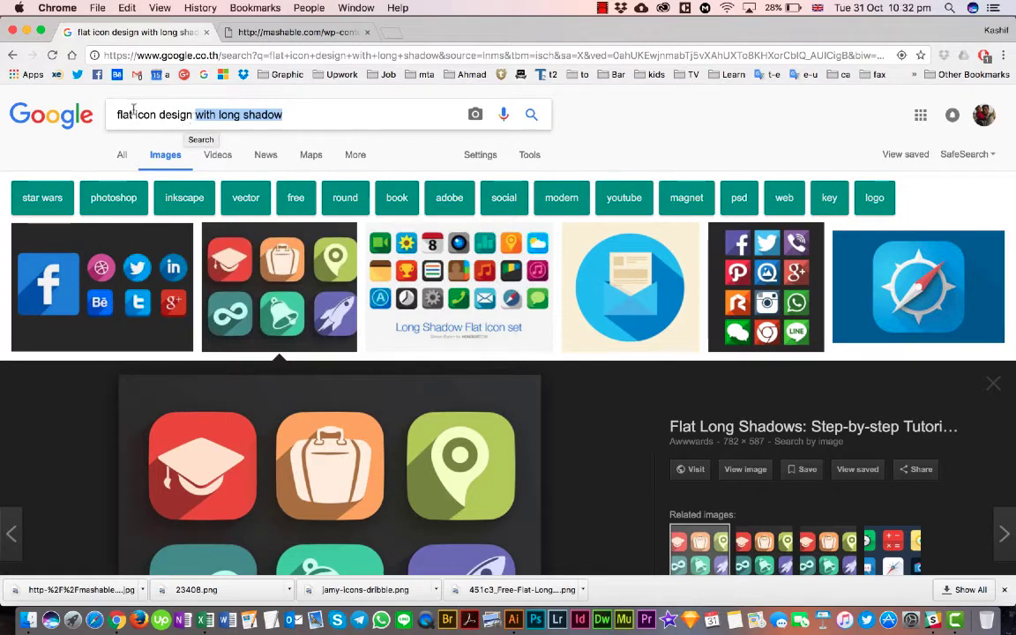
pyautogui.click(275, 33)
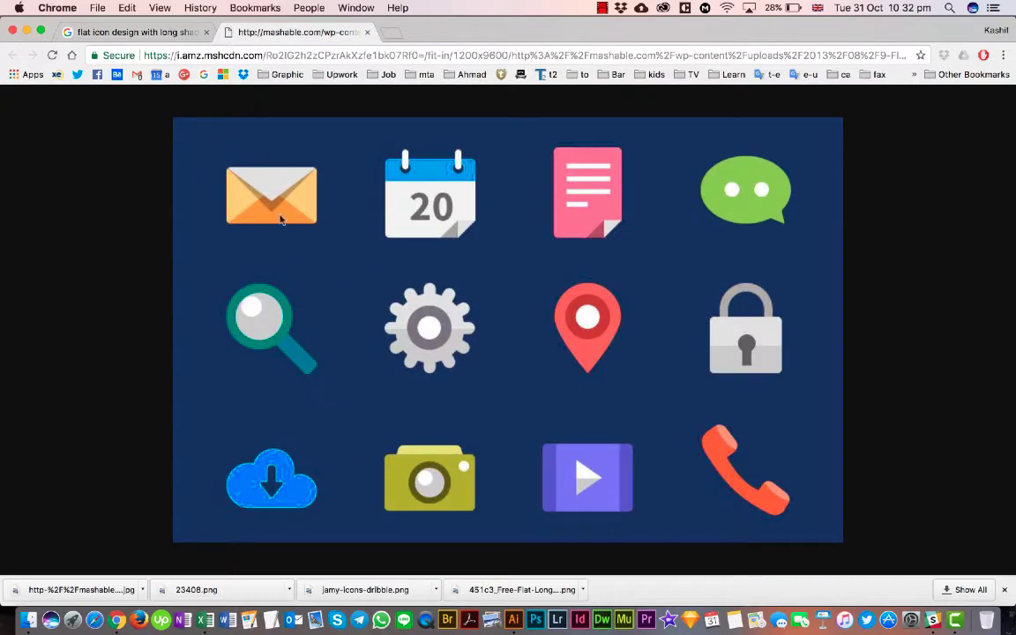
pyautogui.click(169, 36)
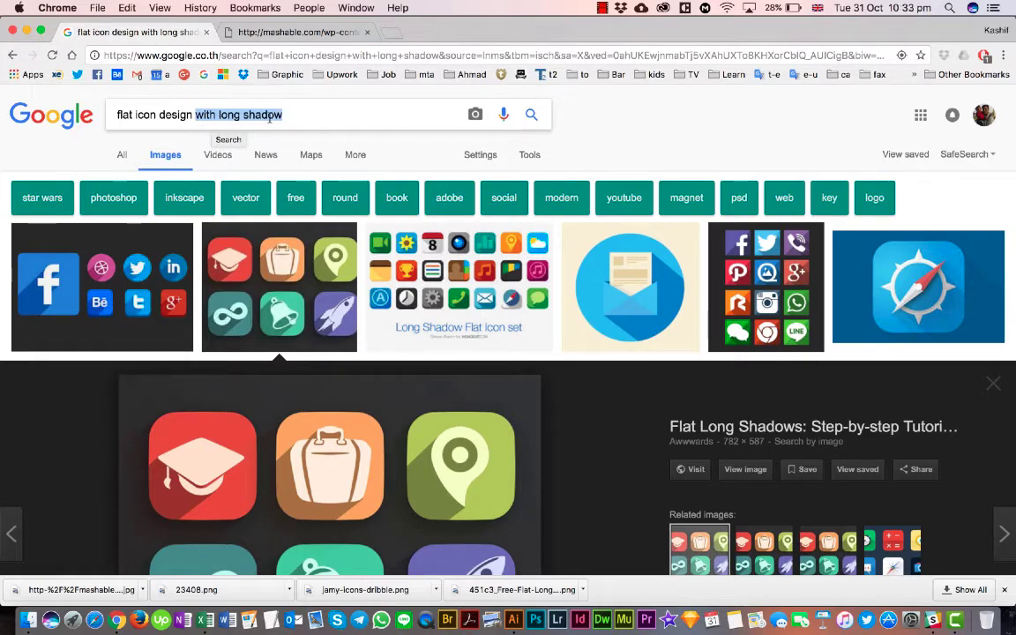
# - Preview the related long-shadow icon images and the colorful circular flat icons set, and browse further image results
pyautogui.scroll(-5, 261, 280)
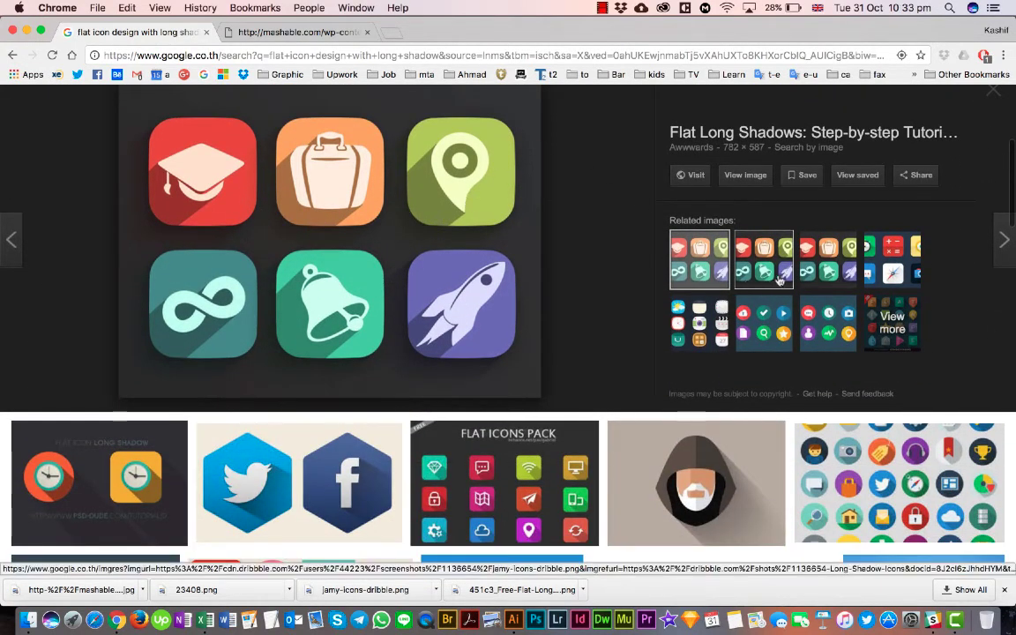
pyautogui.click(764, 260)
pyautogui.click(828, 336)
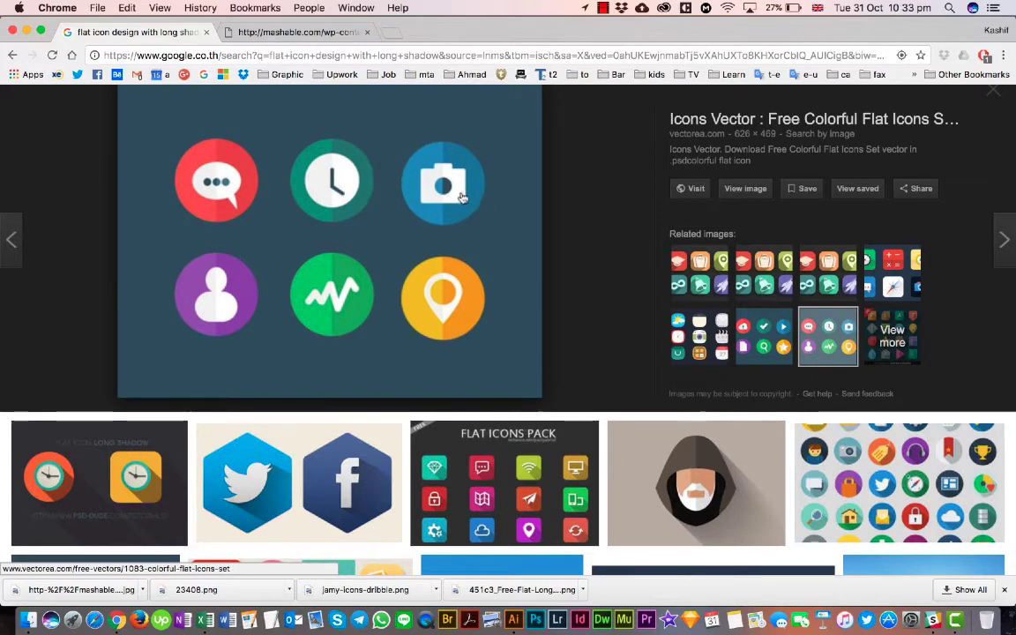
pyautogui.scroll(-3, 432, 332)
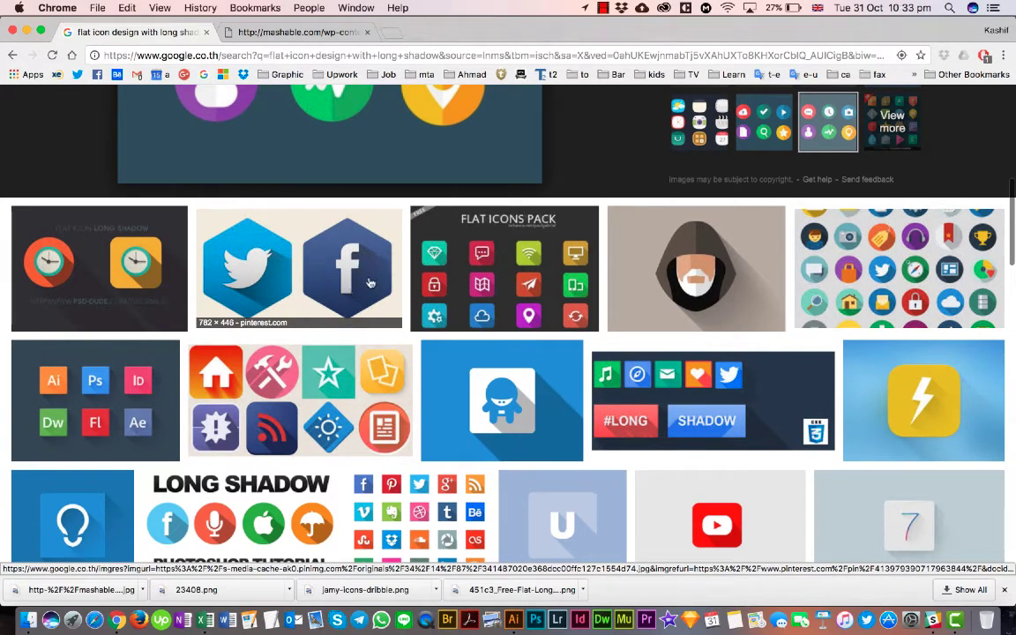
pyautogui.scroll(1, 626, 252)
pyautogui.scroll(5, 627, 252)
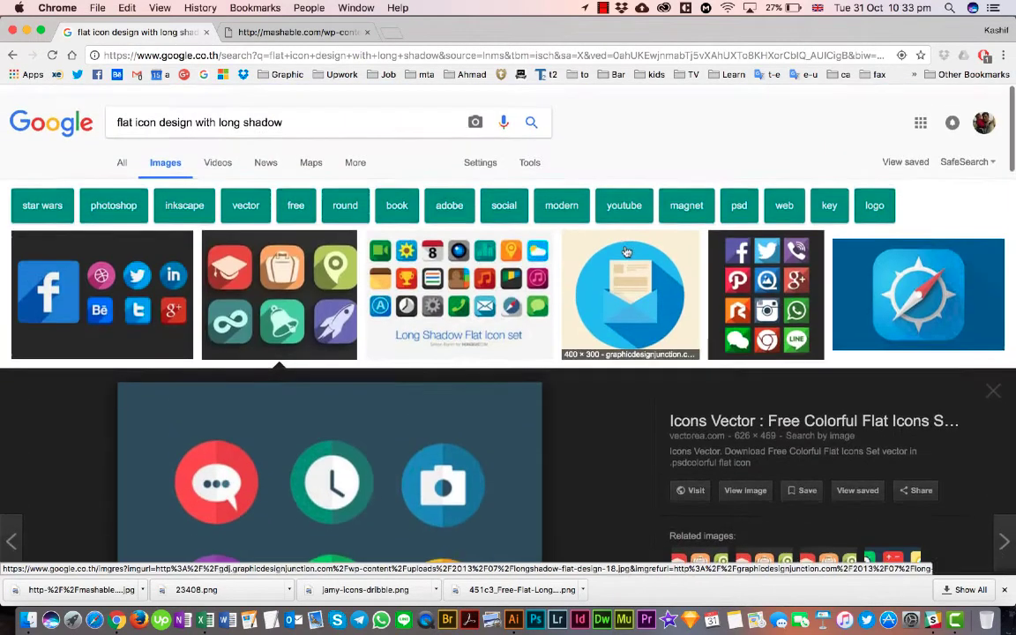
# - Review the navy flat icon sheet again with the downloads bar closed, and switch back to Illustrator
pyautogui.click(300, 32)
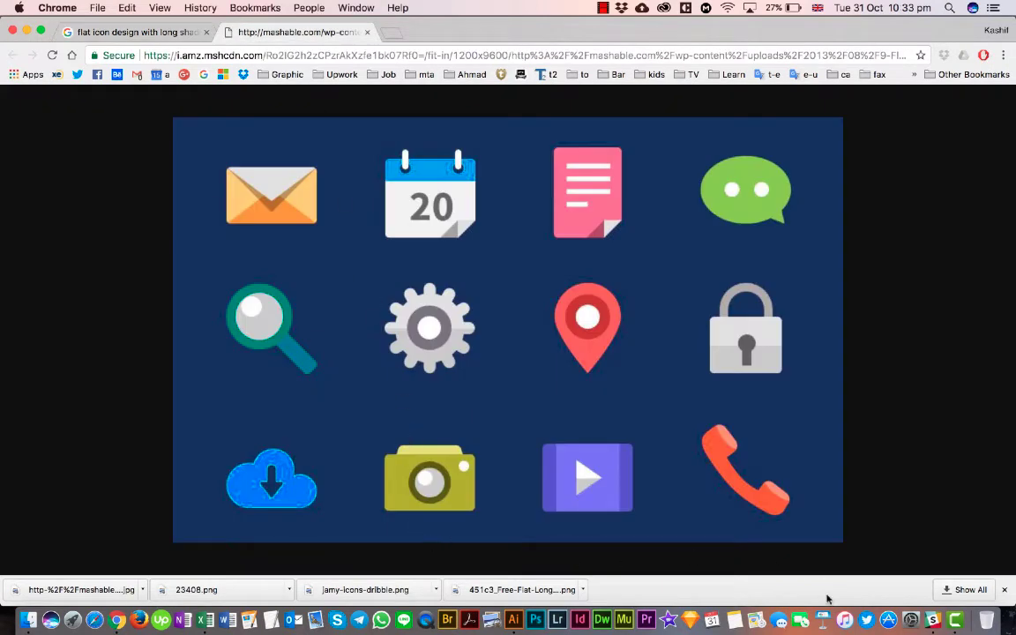
pyautogui.click(1005, 590)
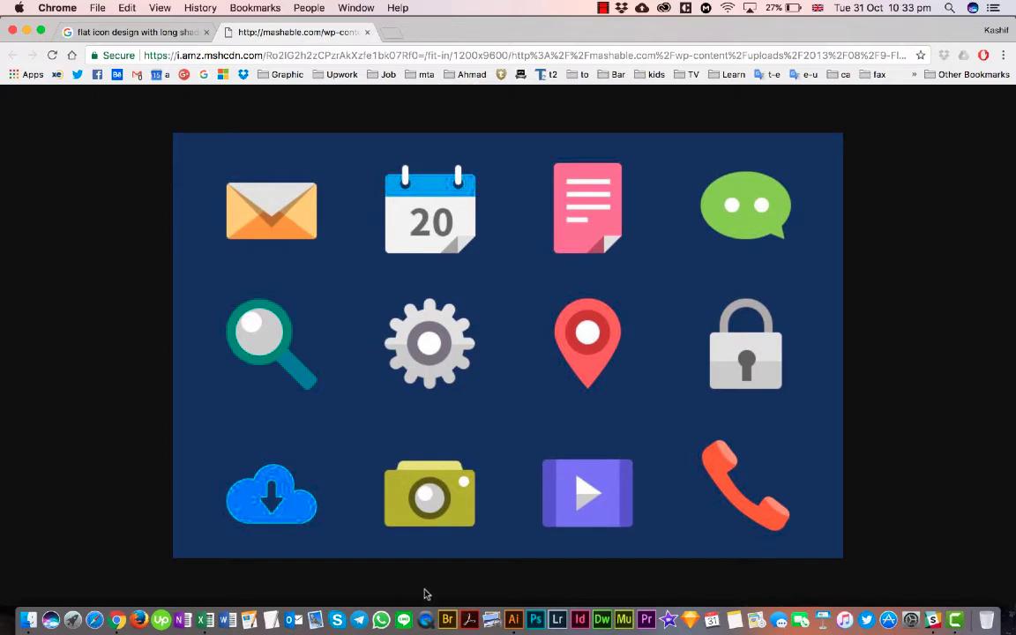
pyautogui.click(513, 621)
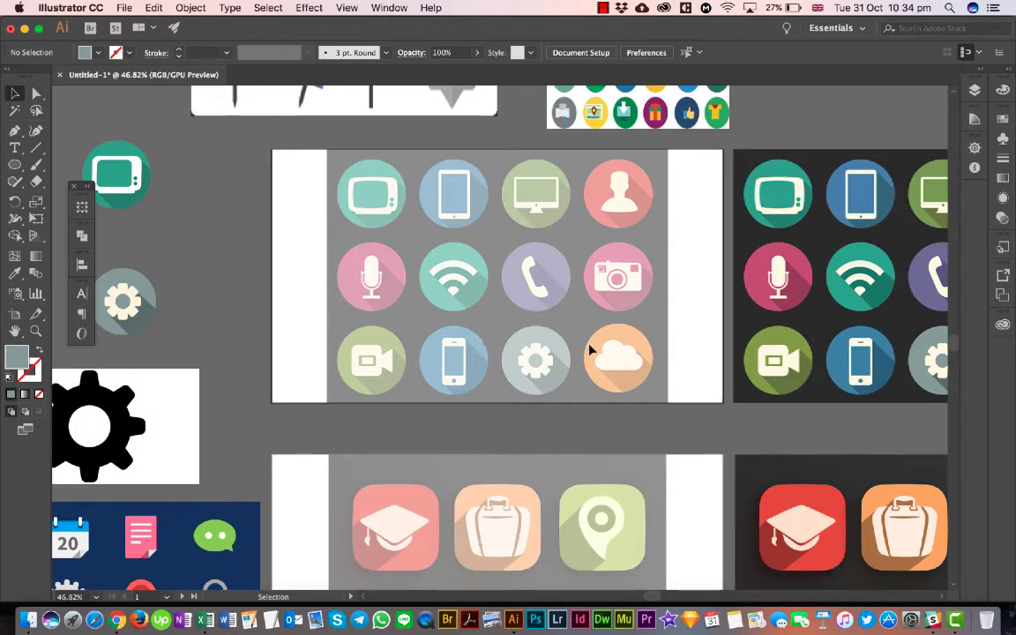
# - Draw a circle with the Ellipse tool outward from the centre of the faded TV icon, just inside the edge of its teal background
pyautogui.click(15, 164)
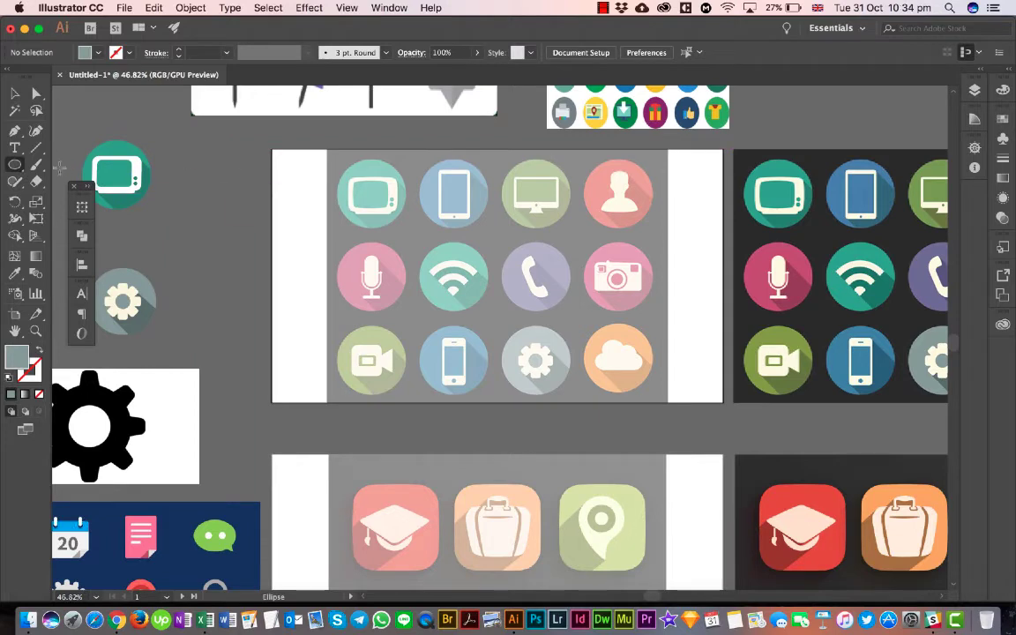
pyautogui.moveTo(15, 164); pyautogui.dragTo(92, 181)
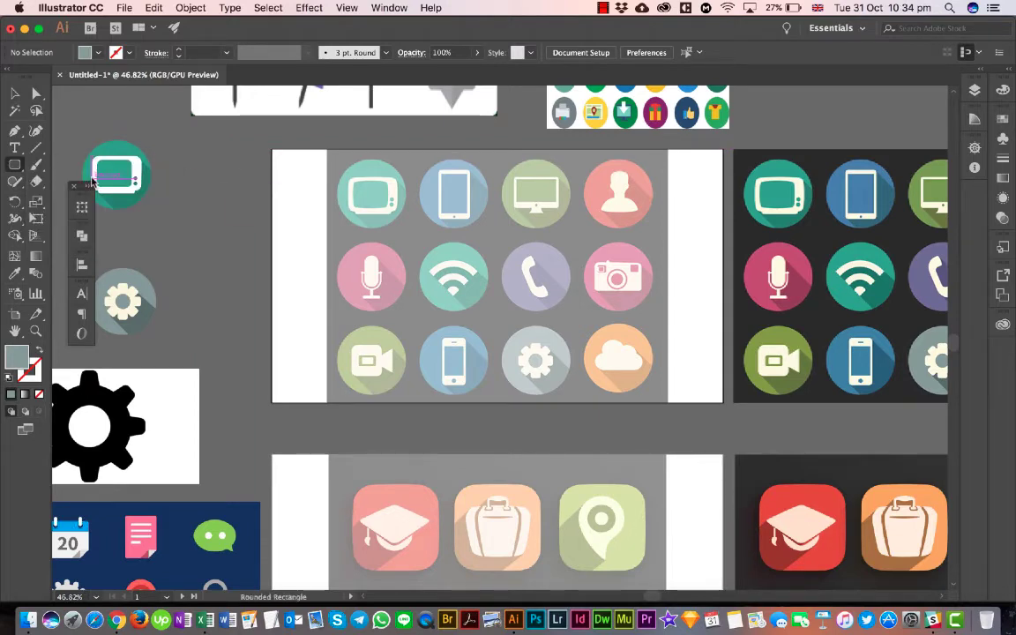
pyautogui.moveTo(14, 165); pyautogui.dragTo(71, 202)
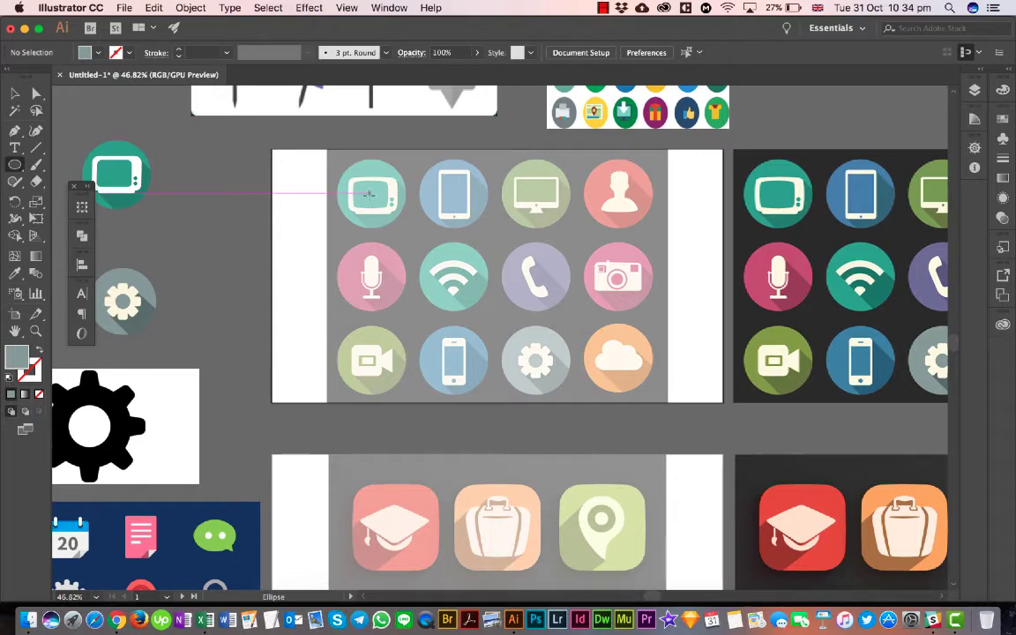
pyautogui.scroll(6, 370, 195)
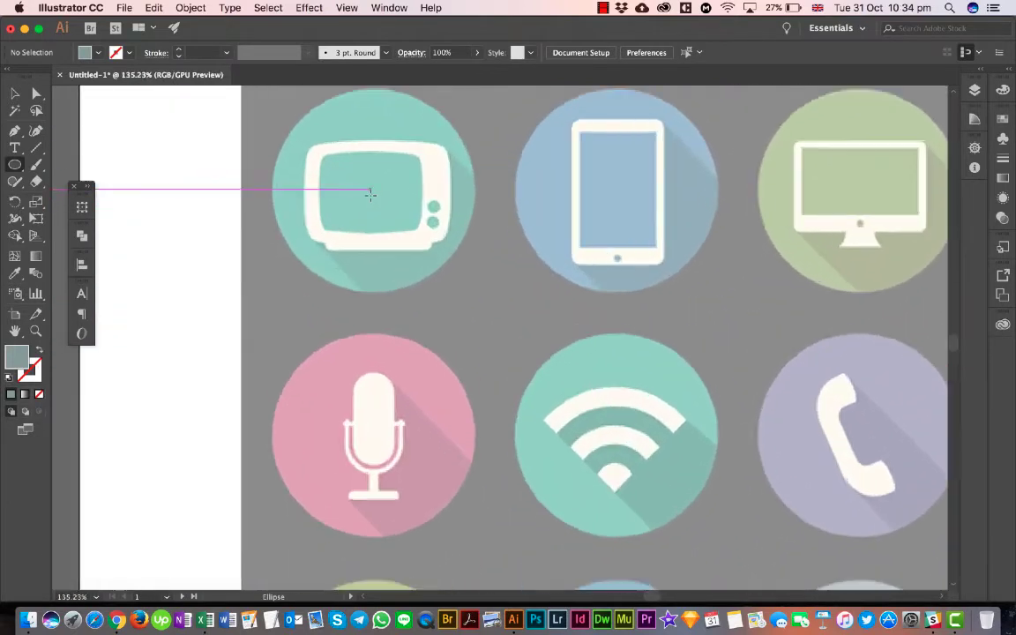
pyautogui.scroll(3, 381, 190)
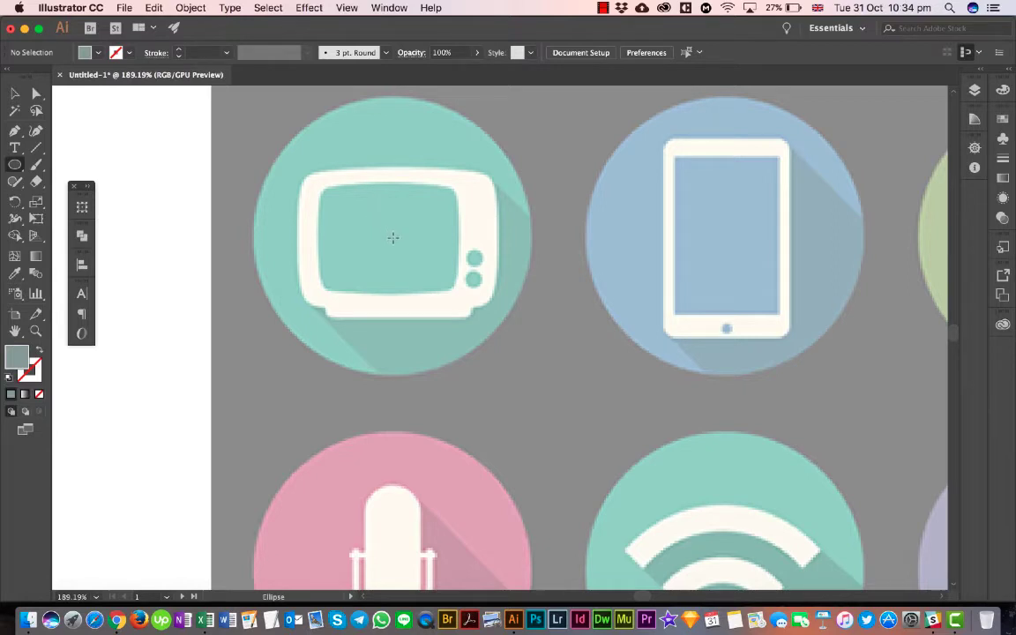
pyautogui.moveTo(393, 238); pyautogui.dragTo(297, 109)
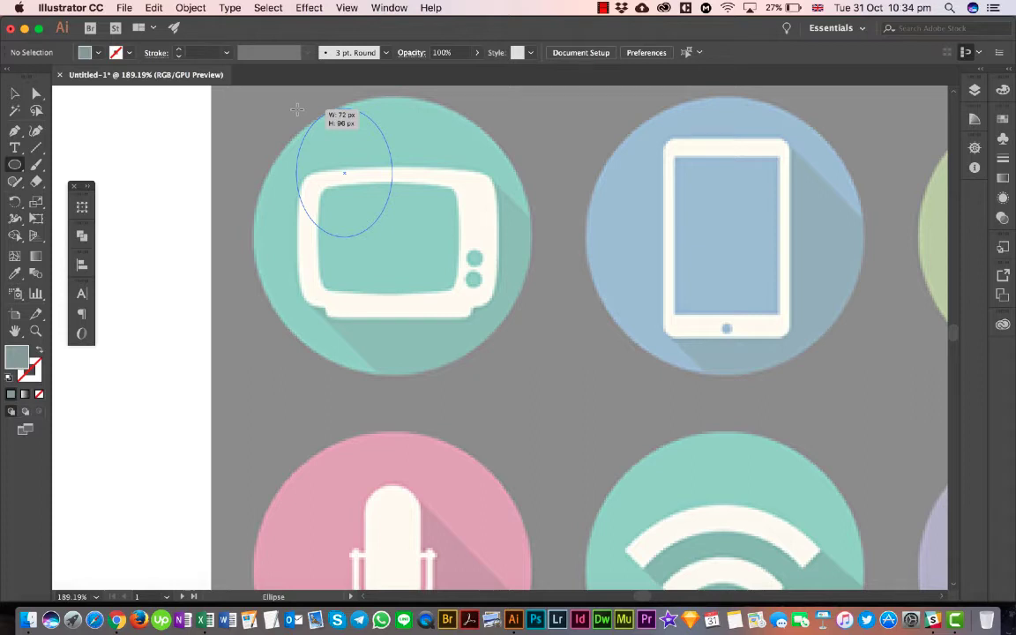
pyautogui.press('shift')
pyautogui.press('alt')
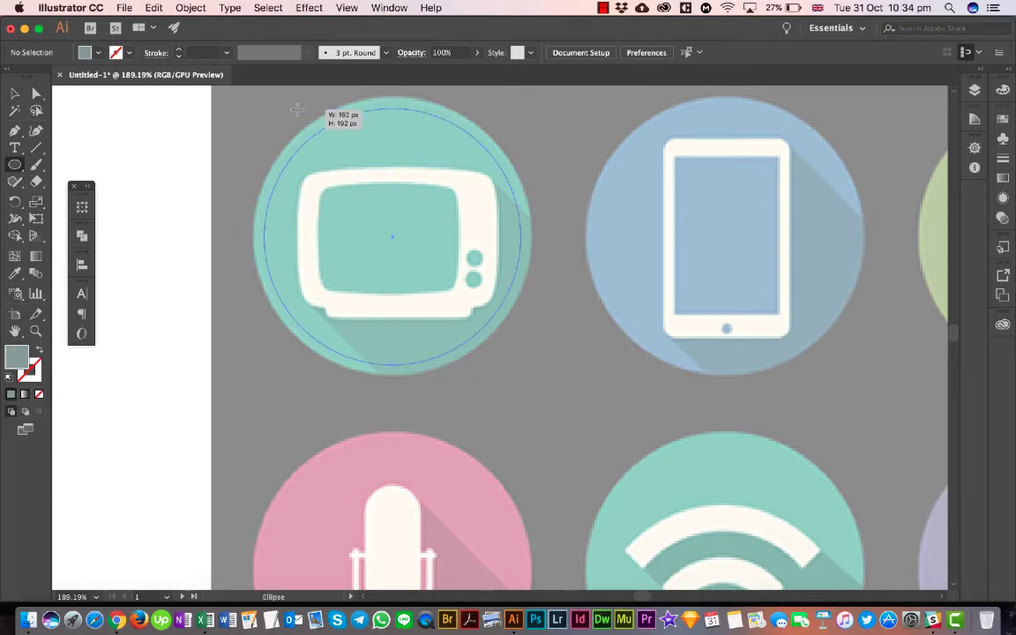
pyautogui.moveTo(297, 110); pyautogui.dragTo(297, 110)
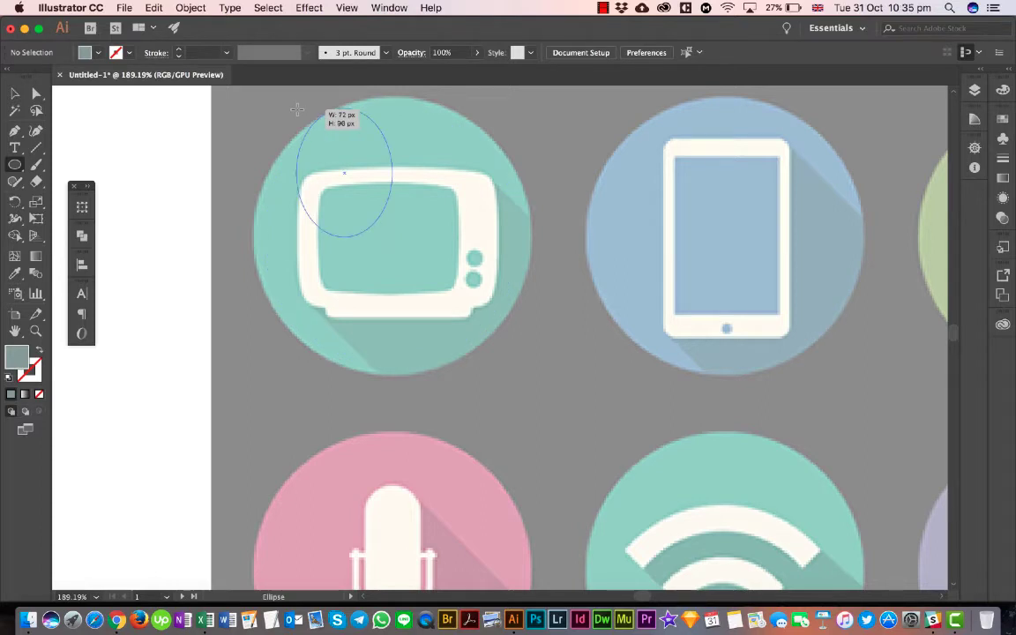
pyautogui.press('shift')
pyautogui.press('alt')
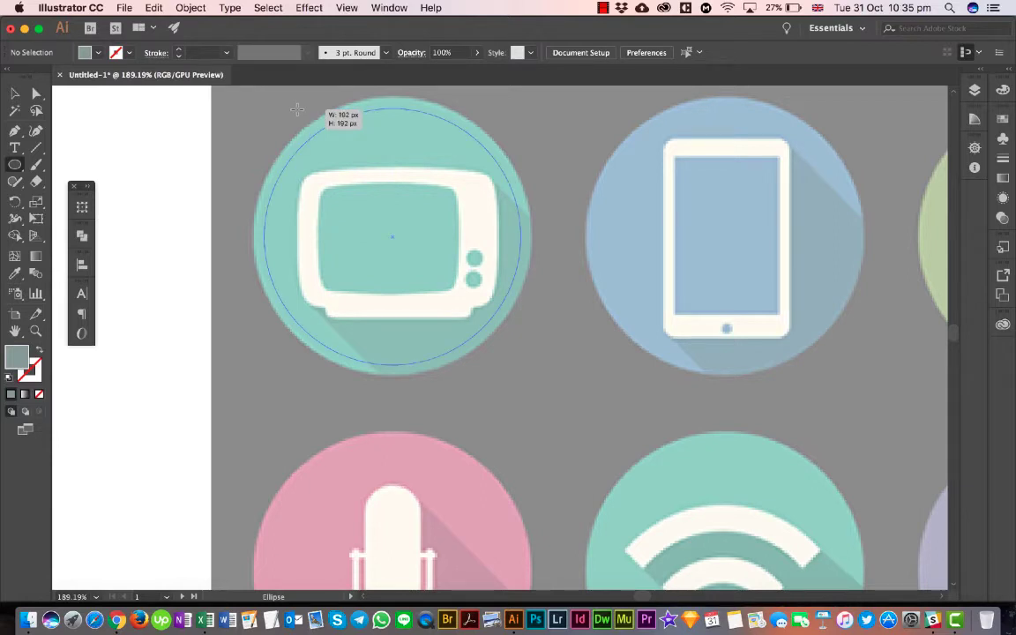
pyautogui.moveTo(297, 109); pyautogui.dragTo(293, 102)
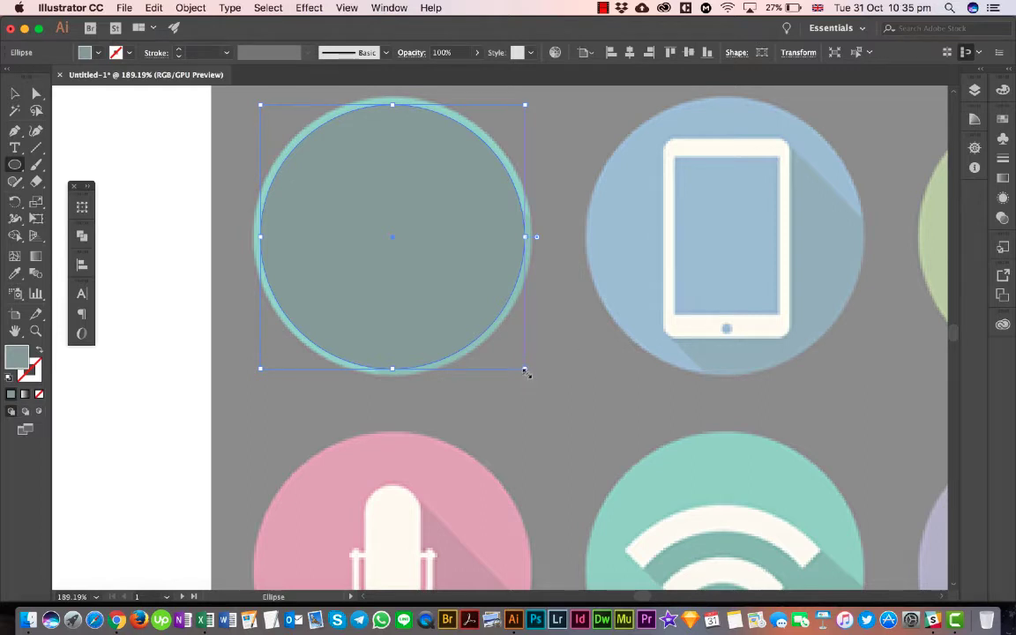
# - Try stretching the circle over the TV icon freely from its lower-right corner, first wider and then taller, and undo both changes
pyautogui.moveTo(525, 371); pyautogui.dragTo(680, 418)
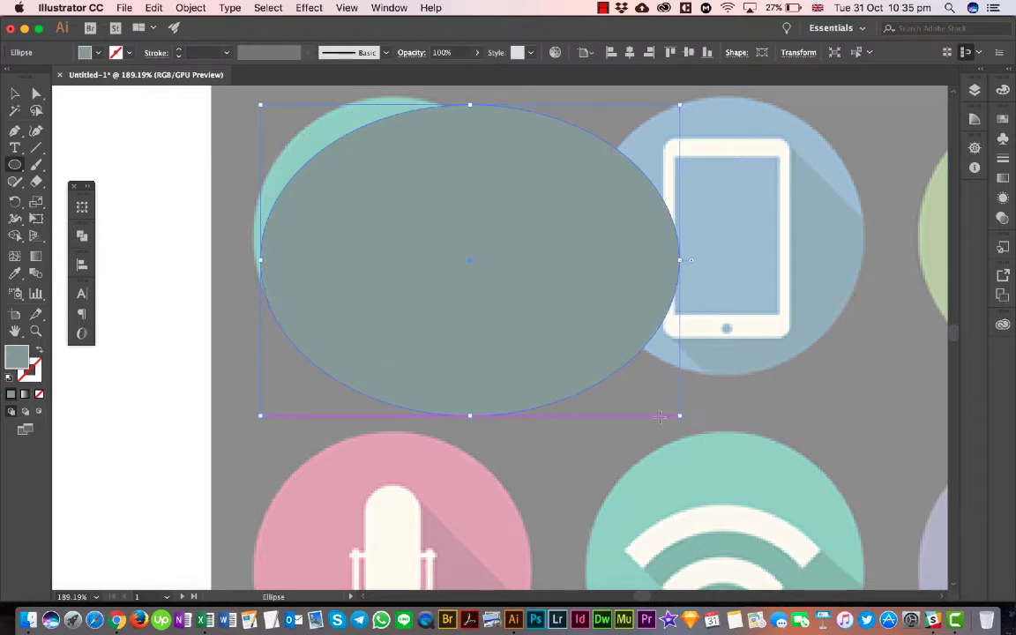
pyautogui.press('super+z')
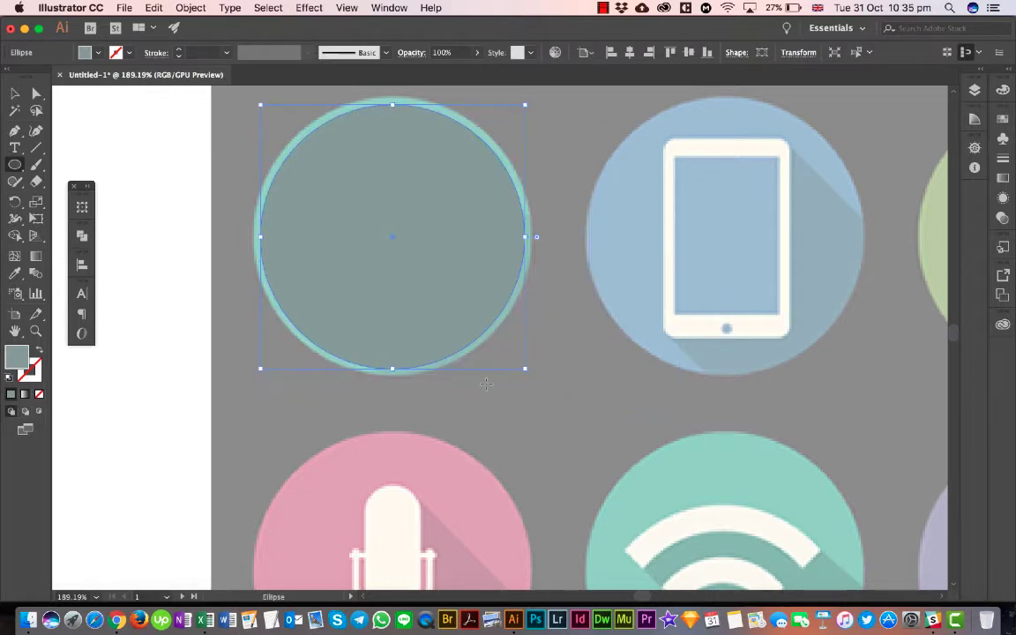
pyautogui.moveTo(525, 368); pyautogui.dragTo(521, 488)
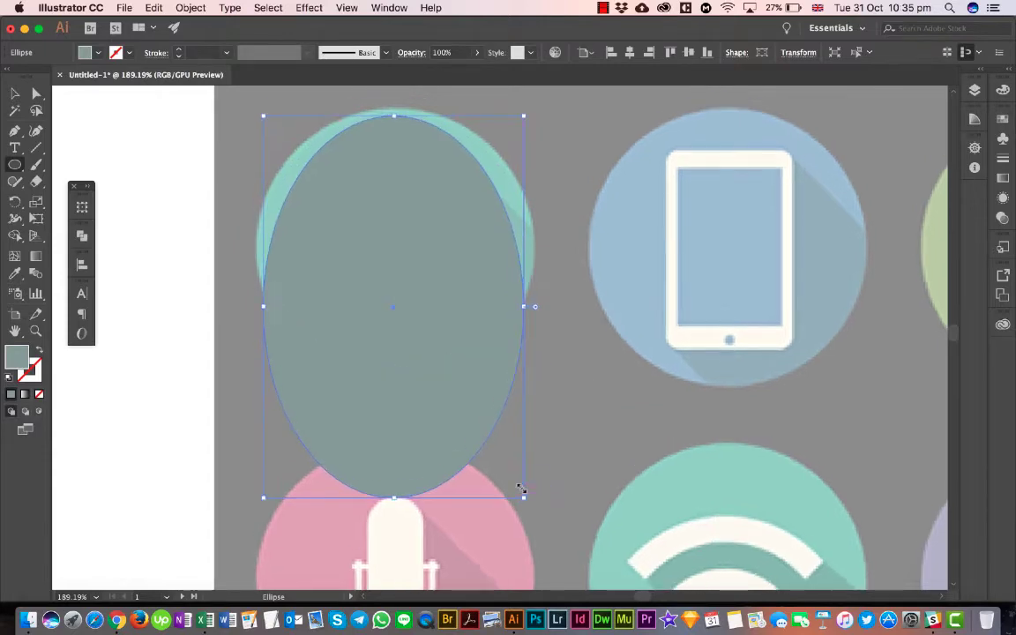
pyautogui.scroll(-5, 521, 488)
pyautogui.hscroll(5, 574, 404)
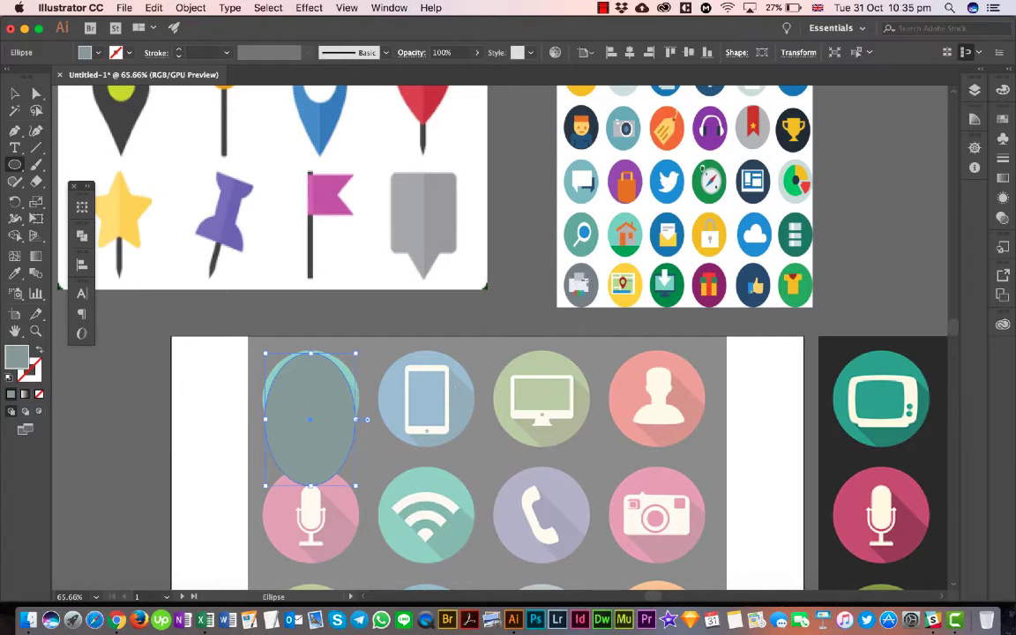
pyautogui.scroll(5, 321, 400)
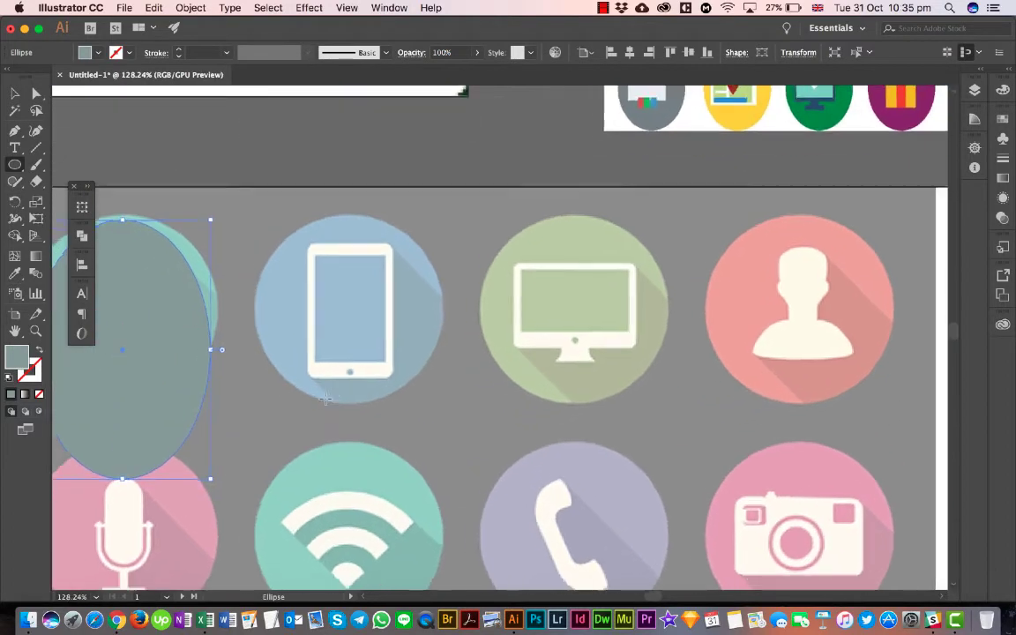
pyautogui.press('super+z')
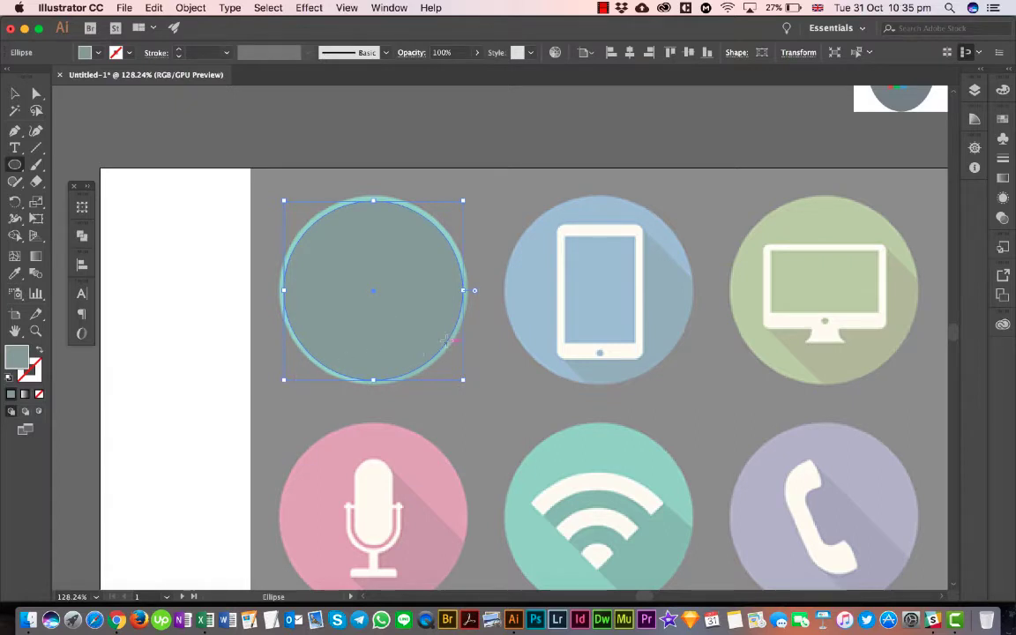
# - Enlarge the circle over the TV icon proportionally from its centre to about 210 × 210 px, matching the edge of the teal background
pyautogui.scroll(3, 449, 333)
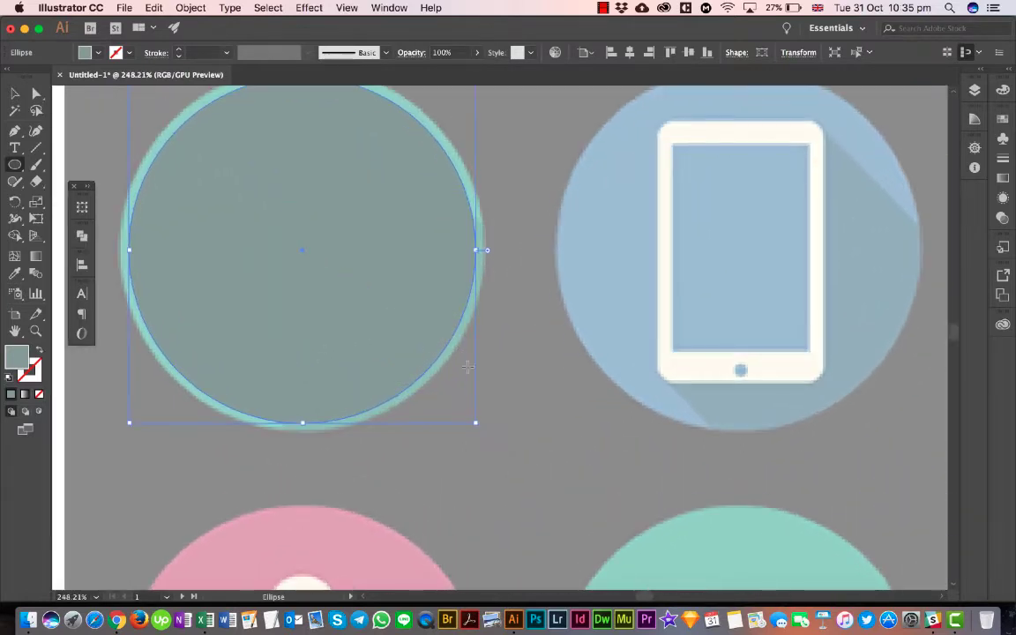
pyautogui.scroll(3, 468, 366)
pyautogui.hscroll(-2, 468, 366)
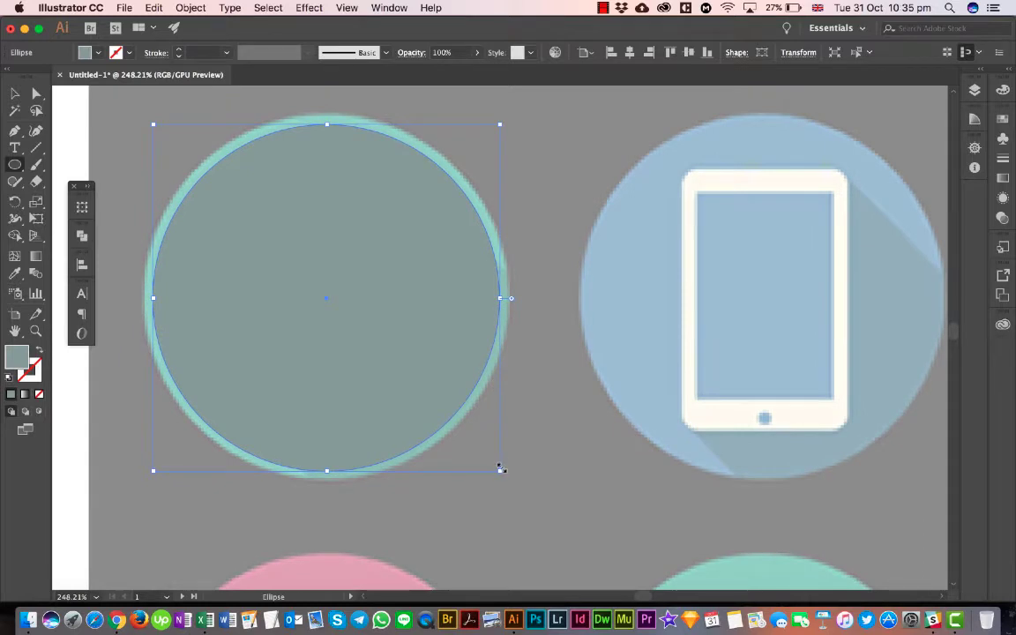
pyautogui.moveTo(501, 469); pyautogui.dragTo(583, 482)
pyautogui.press('shift')
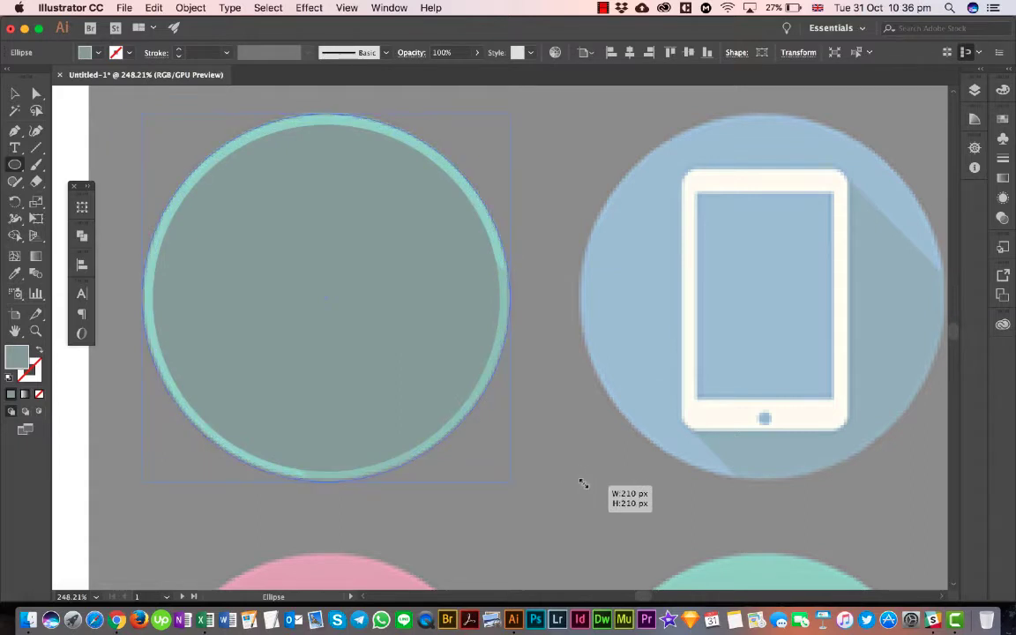
pyautogui.moveTo(583, 482); pyautogui.dragTo(583, 482)
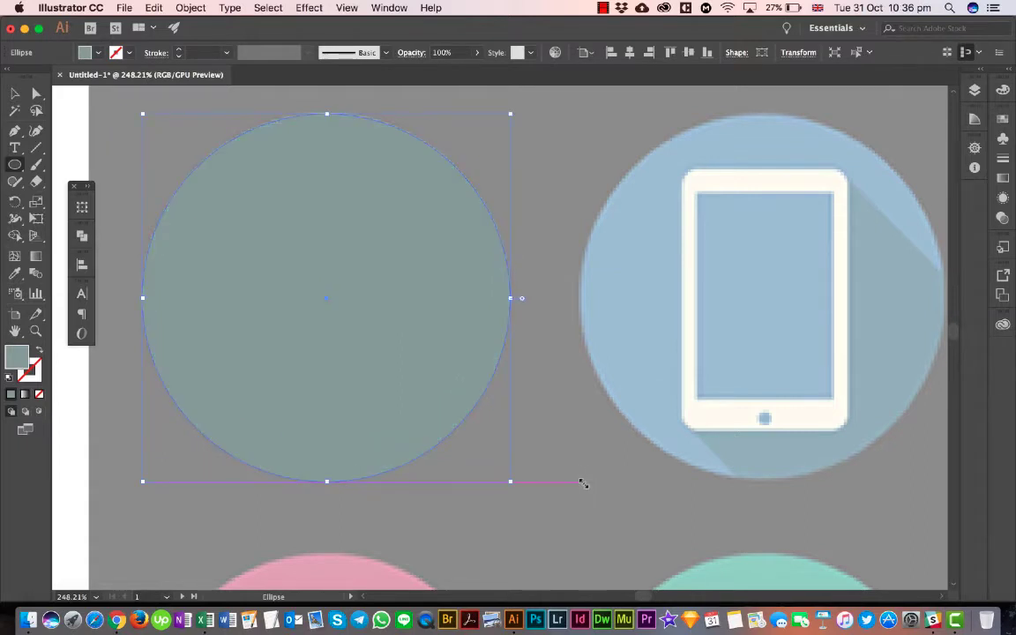
# - Copy the circle over the TV icon and paste a duplicate onto the artboard
pyautogui.scroll(-2, 581, 482)
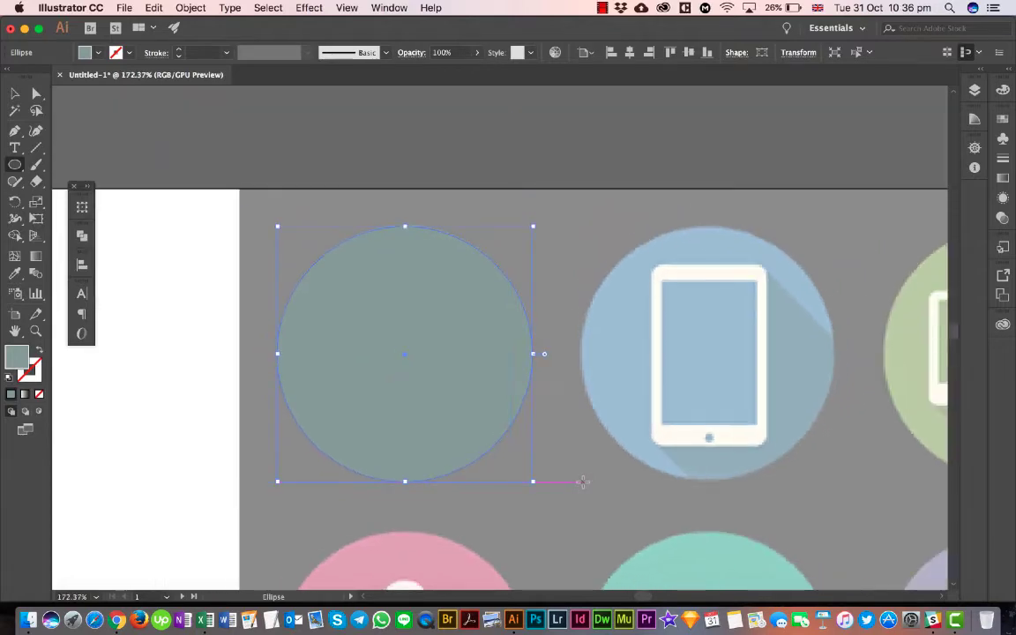
pyautogui.scroll(-2, 582, 481)
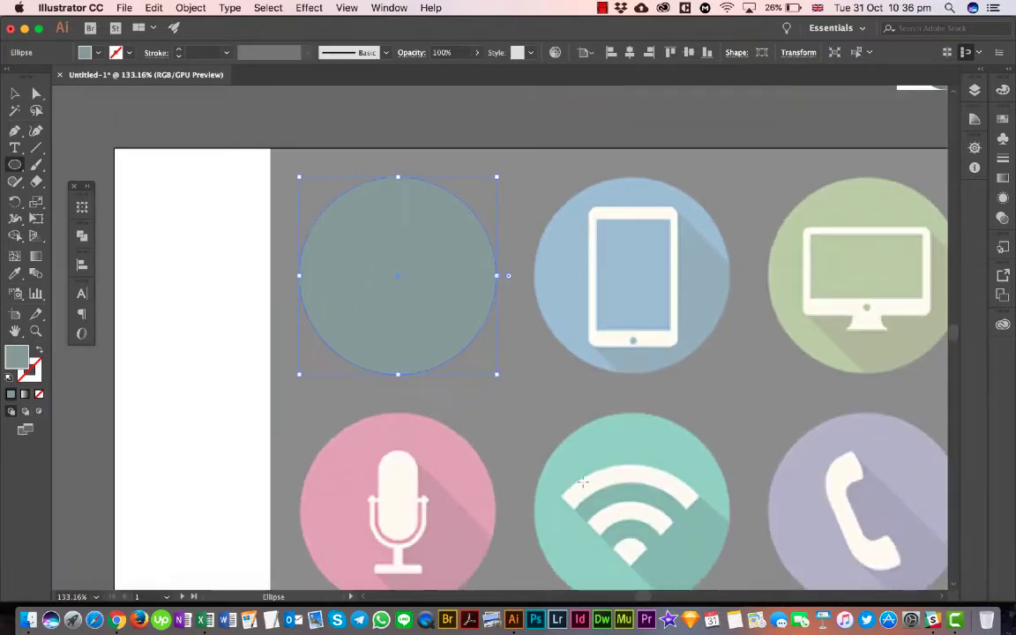
pyautogui.scroll(-3, 582, 481)
pyautogui.hscroll(3, 583, 481)
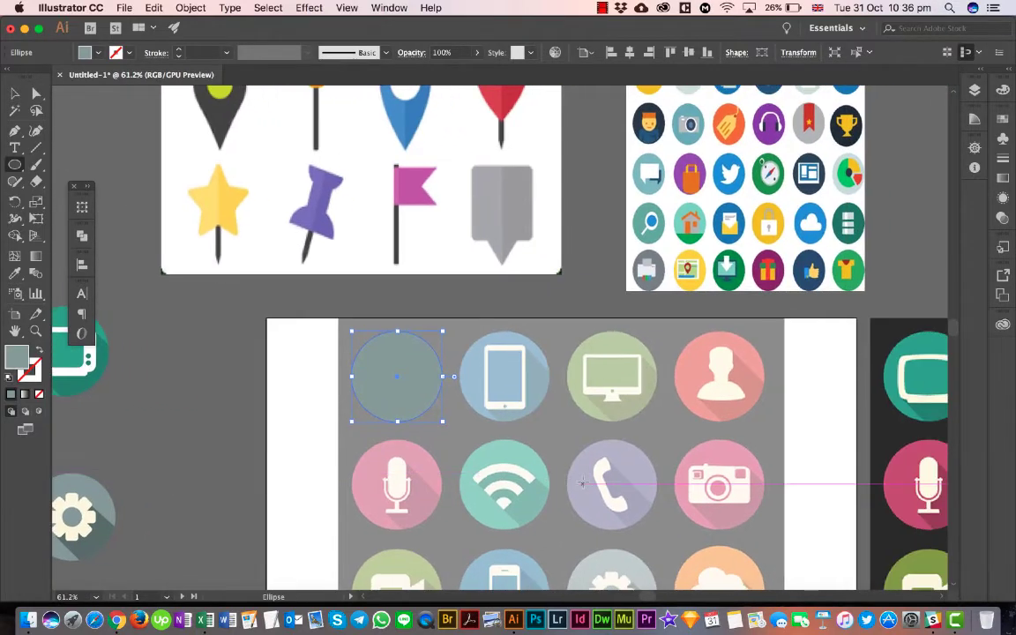
pyautogui.scroll(-2, 583, 481)
pyautogui.hscroll(1, 582, 482)
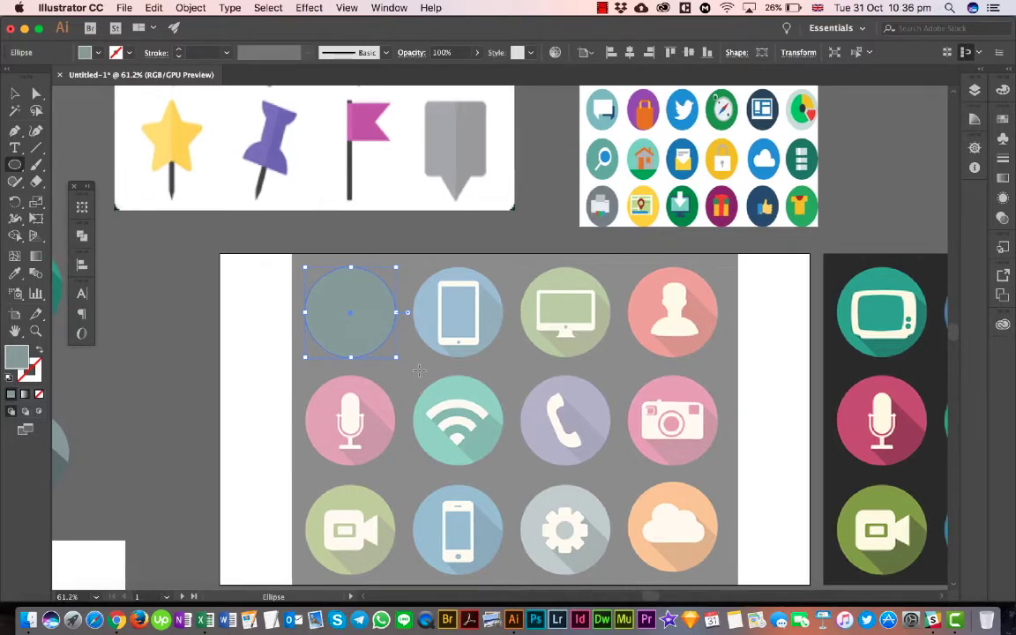
pyautogui.hscroll(2, 419, 370)
pyautogui.scroll(-1, 419, 370)
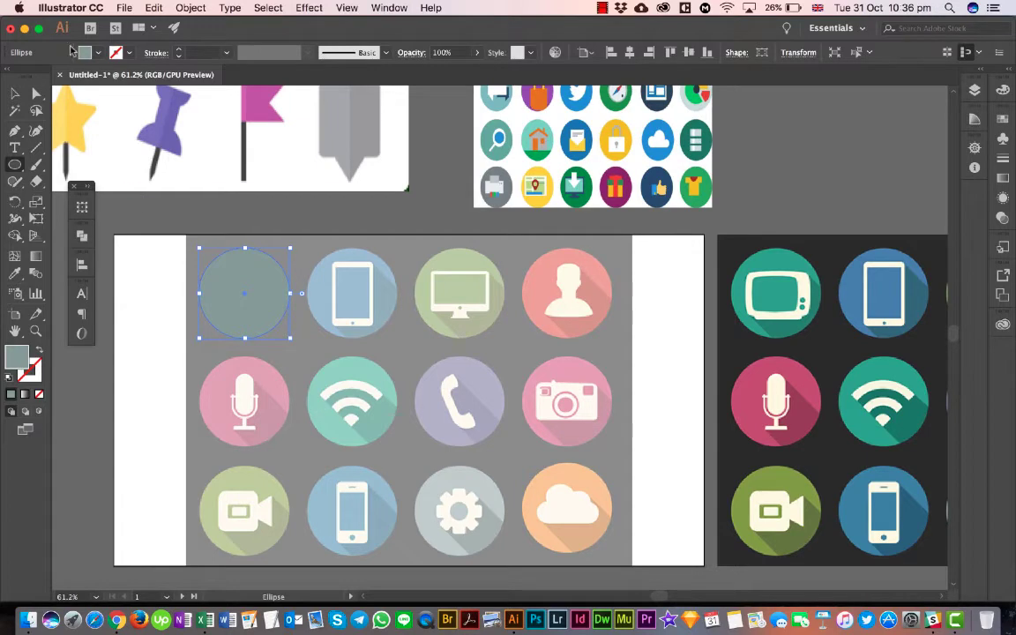
pyautogui.click(126, 9)
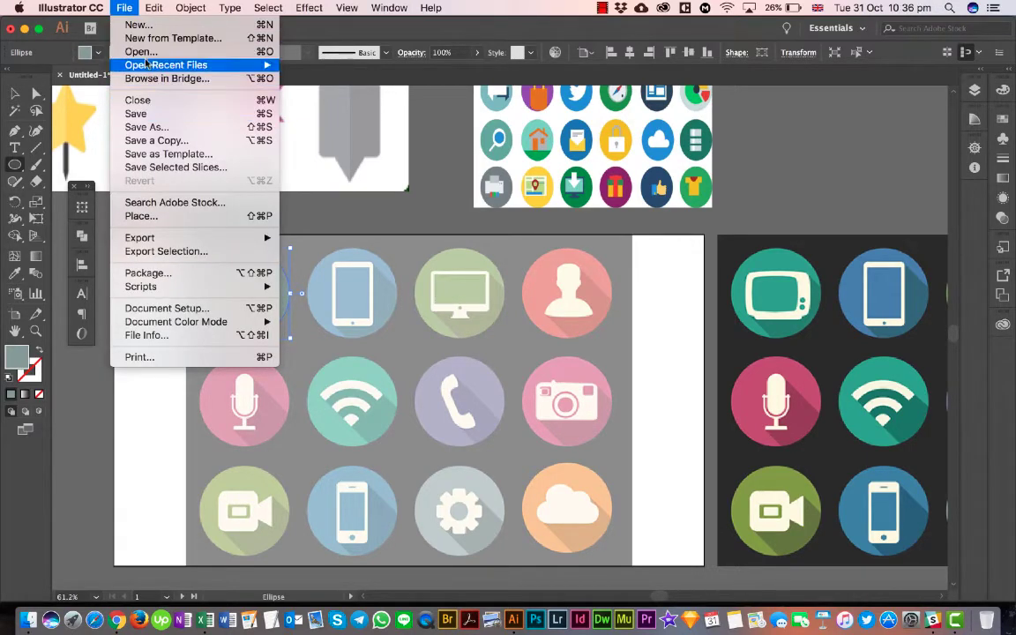
pyautogui.moveTo(155, 9)
pyautogui.click(165, 74)
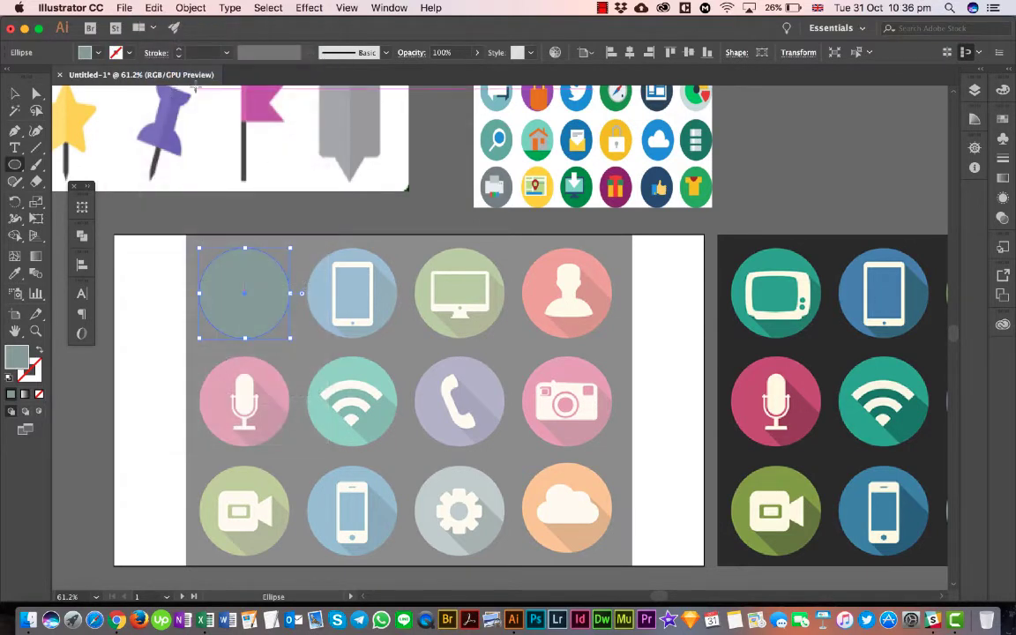
pyautogui.click(157, 7)
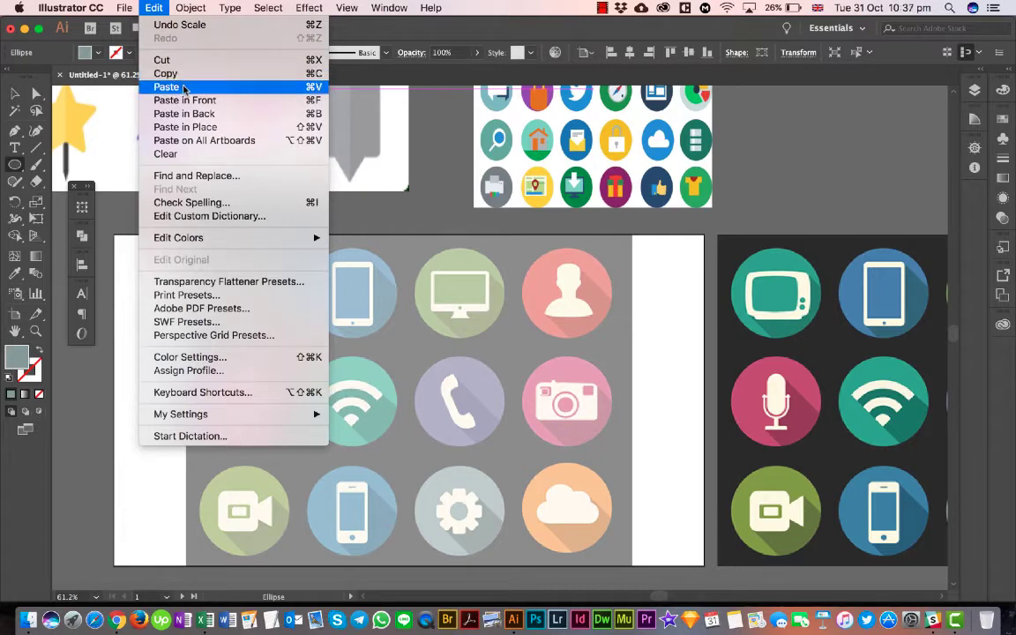
pyautogui.click(183, 88)
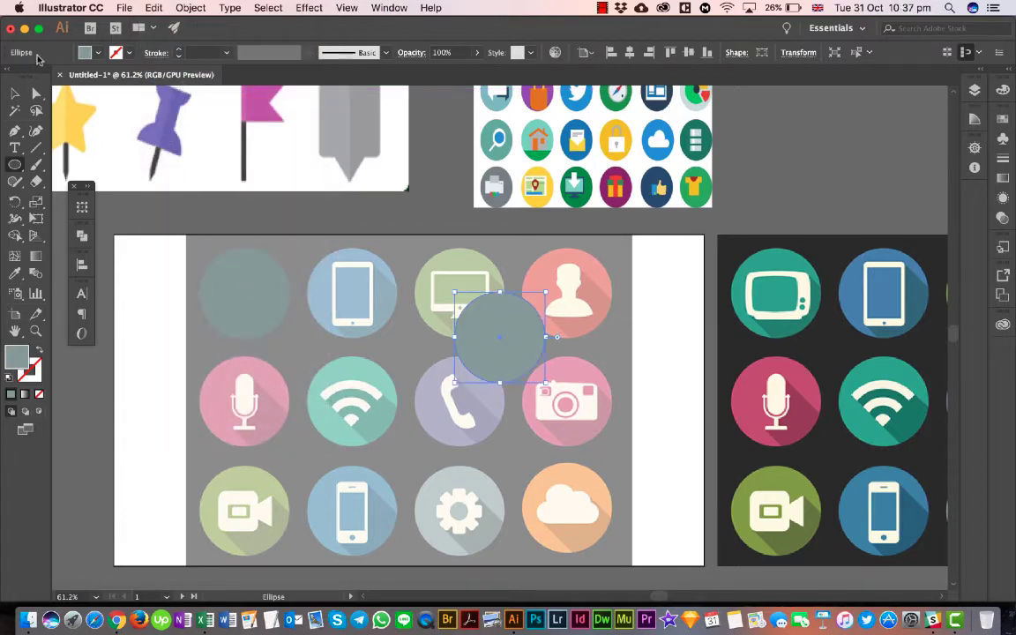
# - Move the pasted circle over the tablet icon, and duplicate it along the row onto the monitor and person icons
pyautogui.click(16, 92)
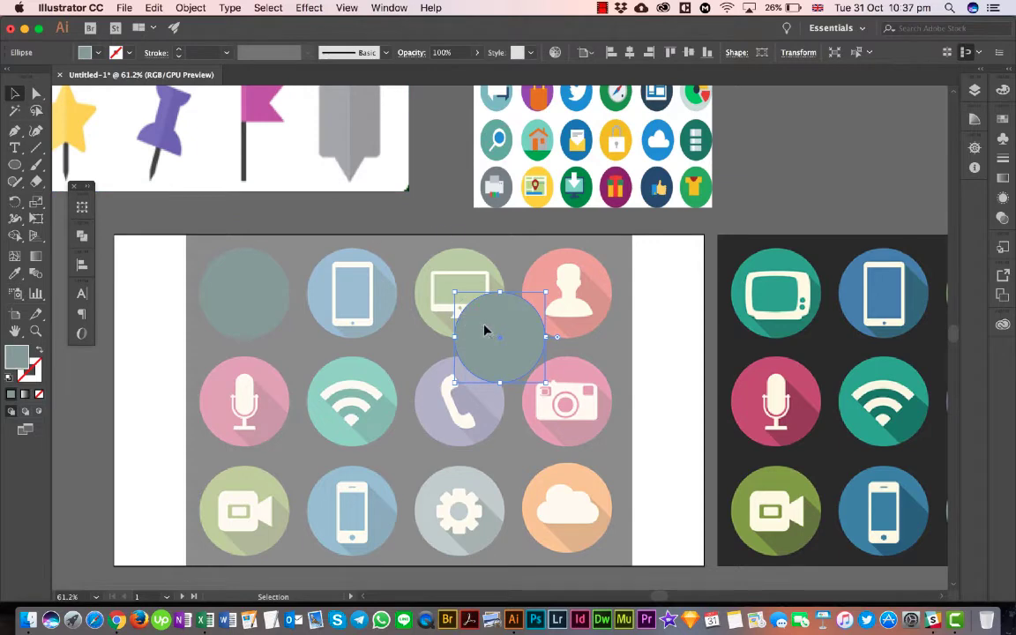
pyautogui.moveTo(499, 333); pyautogui.dragTo(338, 285)
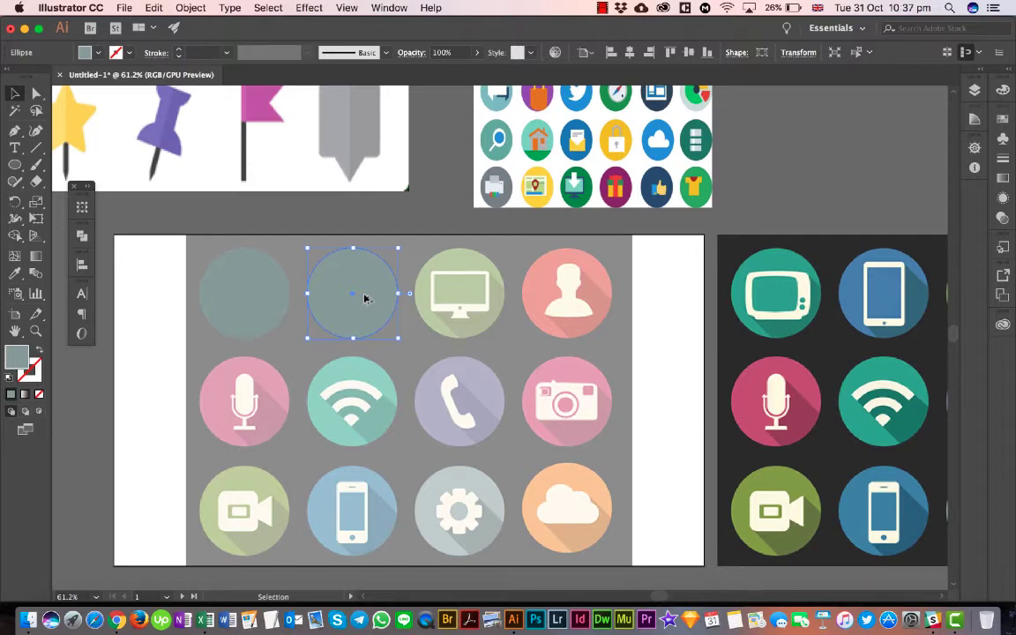
pyautogui.moveTo(364, 298); pyautogui.dragTo(473, 302)
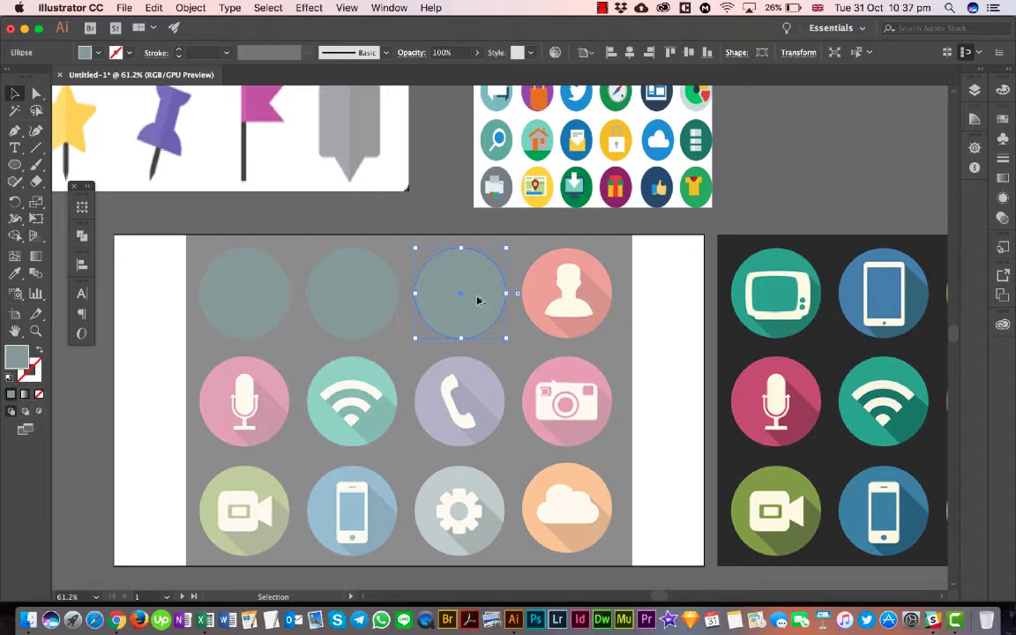
pyautogui.moveTo(477, 300); pyautogui.dragTo(584, 302)
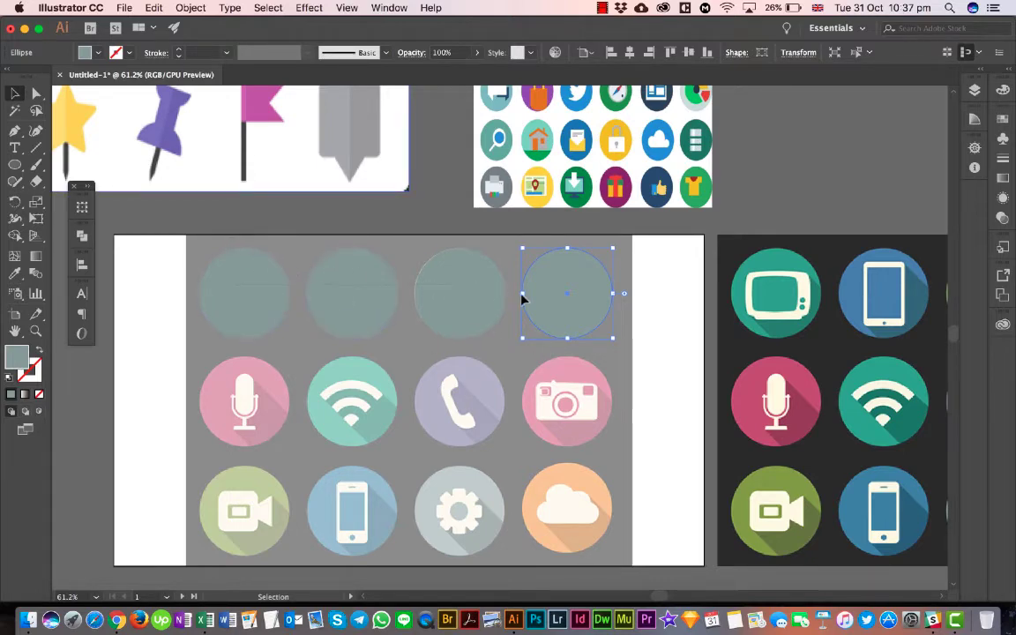
# - Select the four circles in the upper row and show the Align options
pyautogui.press('super+a')
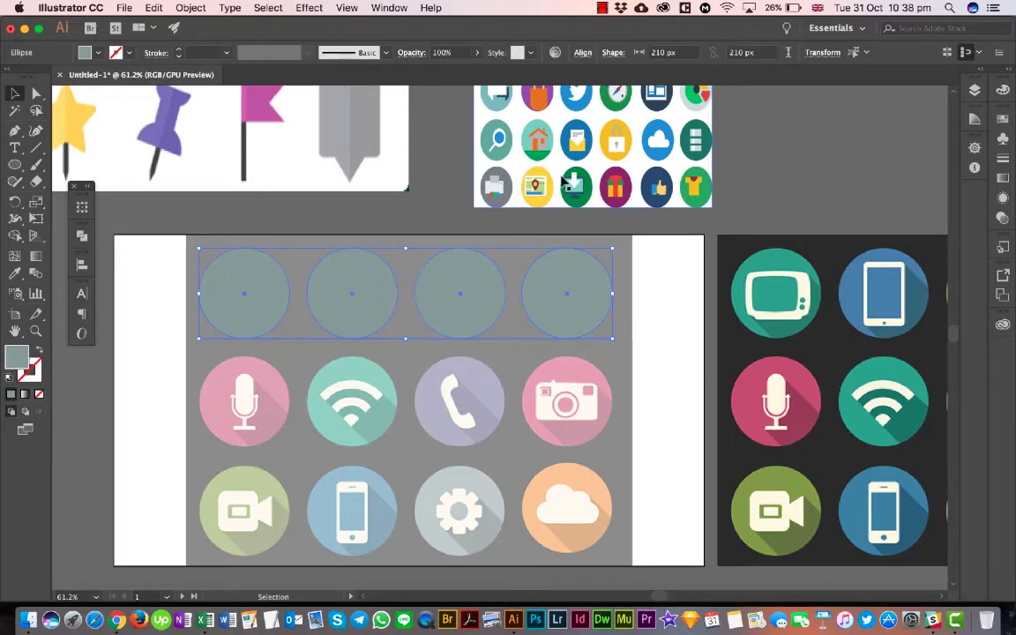
pyautogui.click(80, 268)
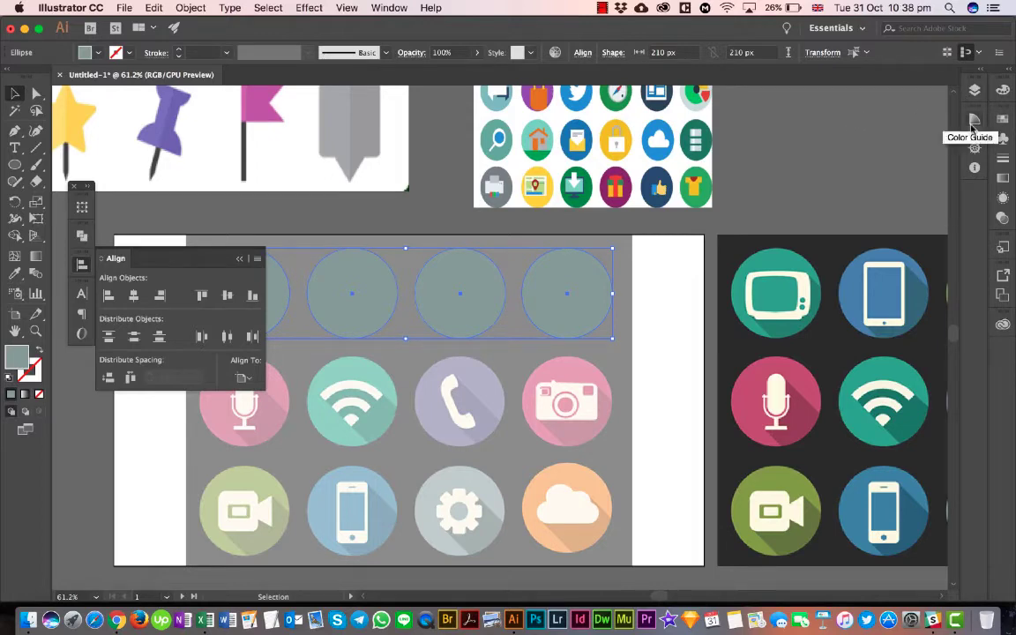
# - Float the Color panel out of the expanded dock, regroup it with the Gradient panel, and collapse the docks and the Align options
pyautogui.click(979, 71)
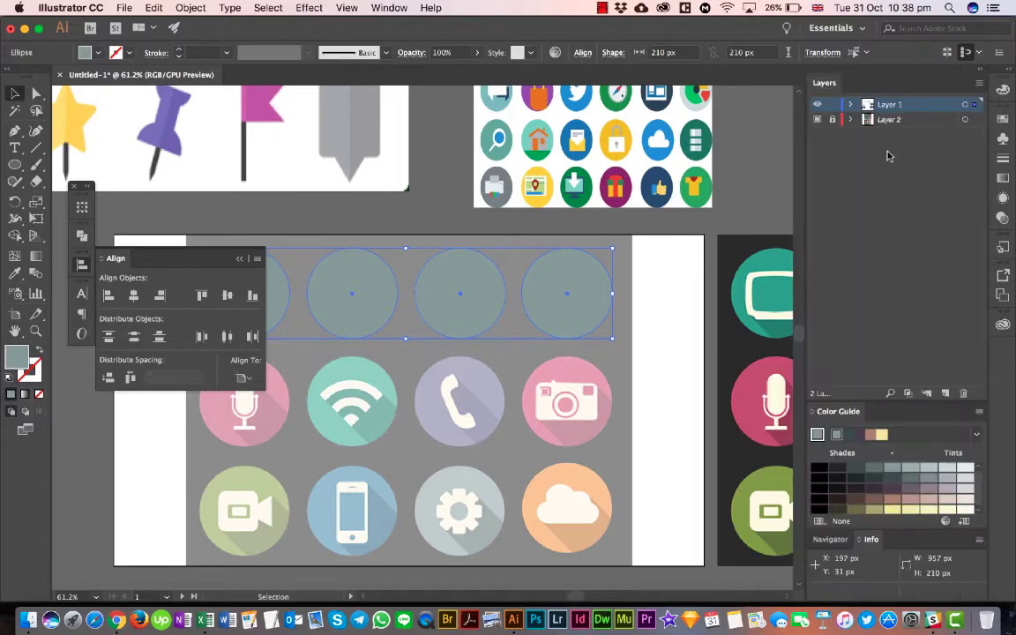
pyautogui.click(1010, 70)
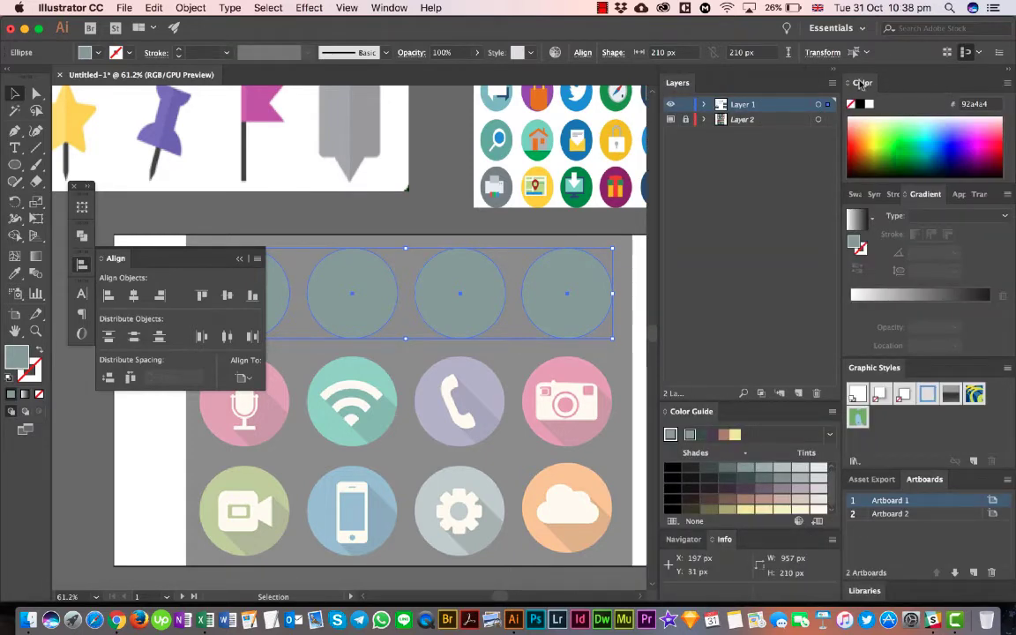
pyautogui.moveTo(862, 83); pyautogui.dragTo(465, 191)
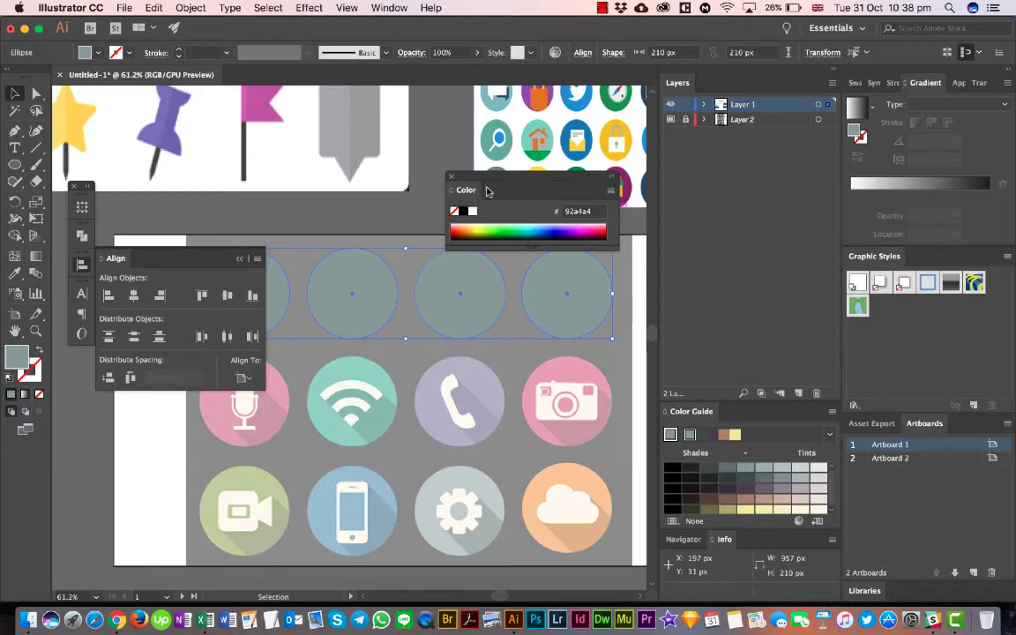
pyautogui.moveTo(499, 175); pyautogui.dragTo(886, 81)
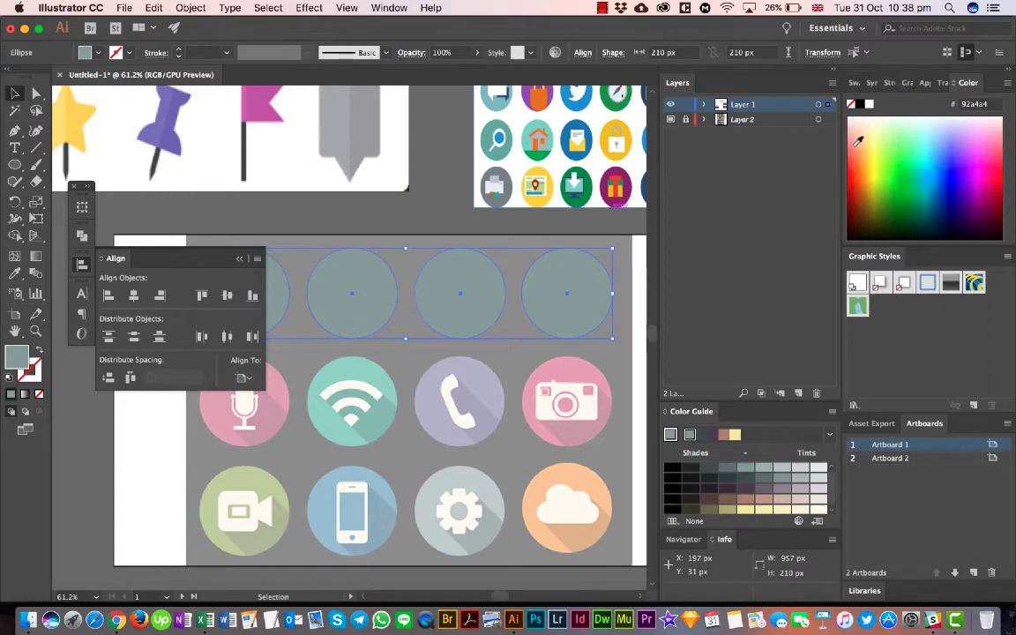
pyautogui.click(1005, 73)
pyautogui.click(979, 70)
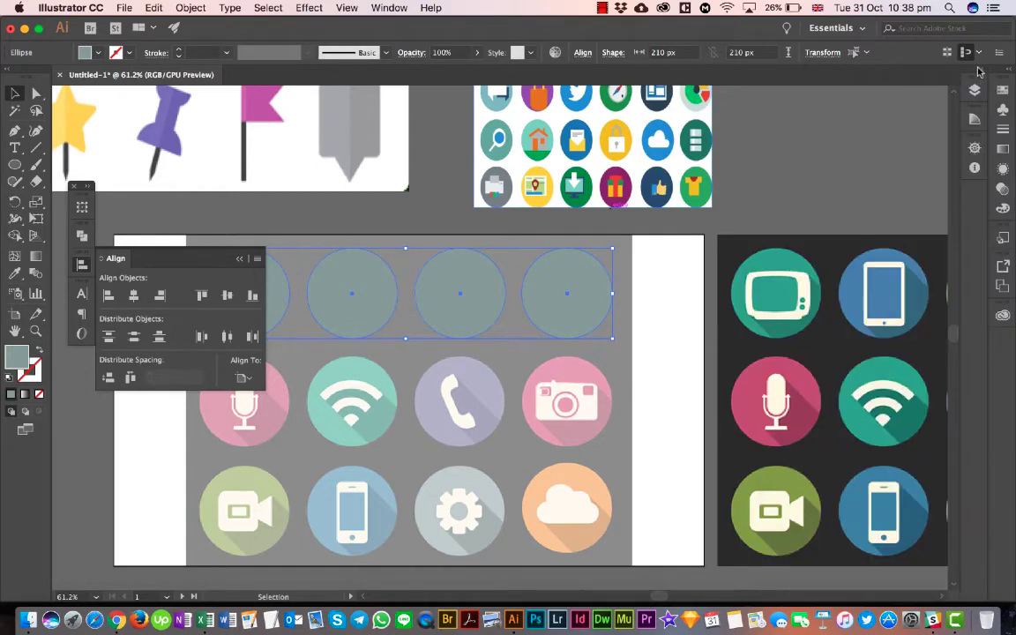
pyautogui.click(243, 262)
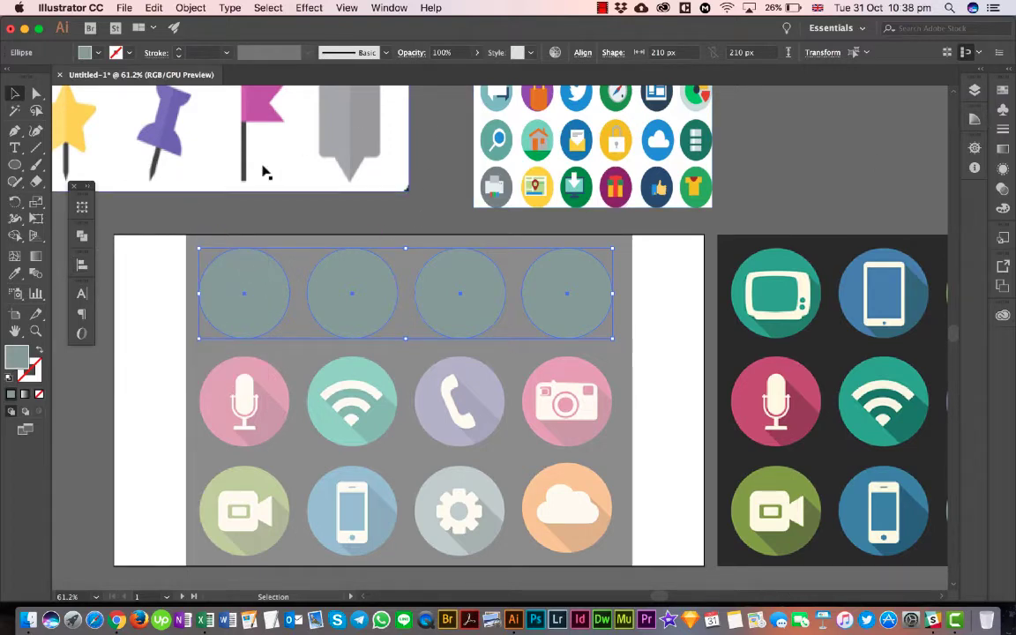
# - Set the four circles to align relative to the selection instead of the artboard
pyautogui.click(77, 266)
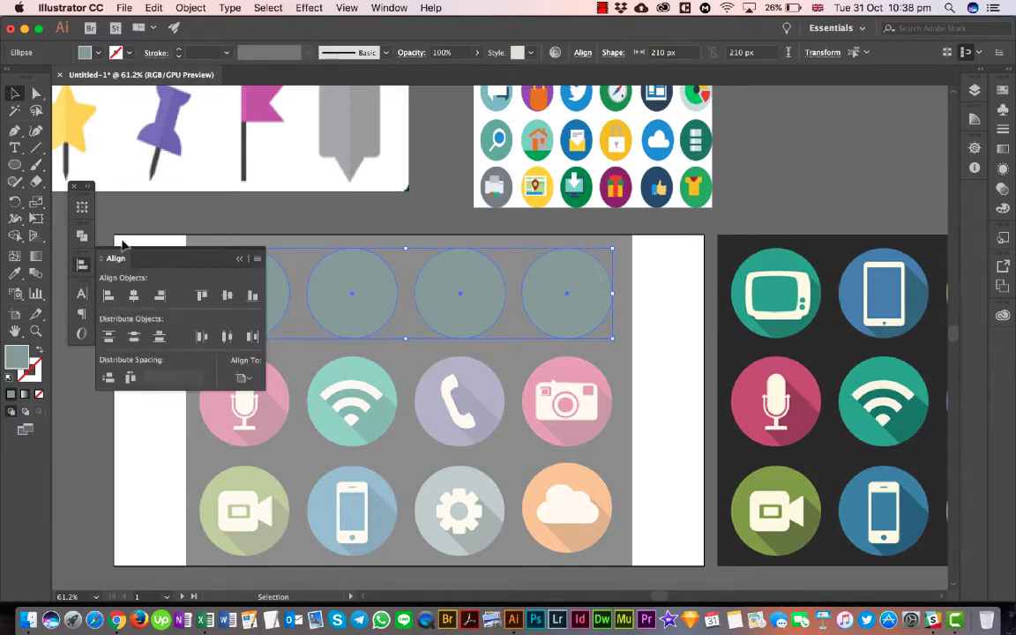
pyautogui.click(248, 379)
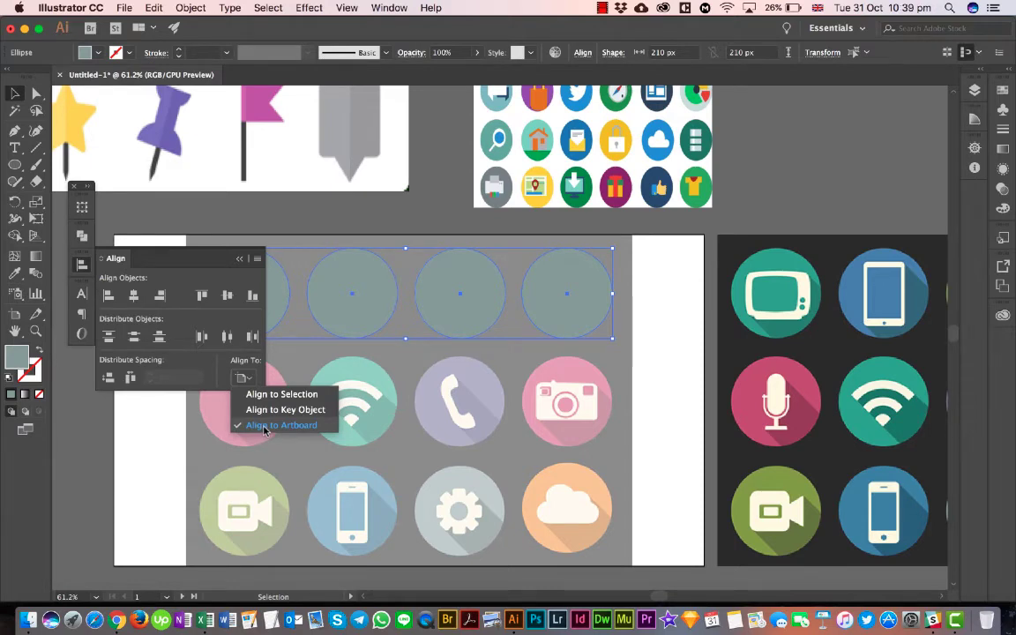
pyautogui.click(306, 399)
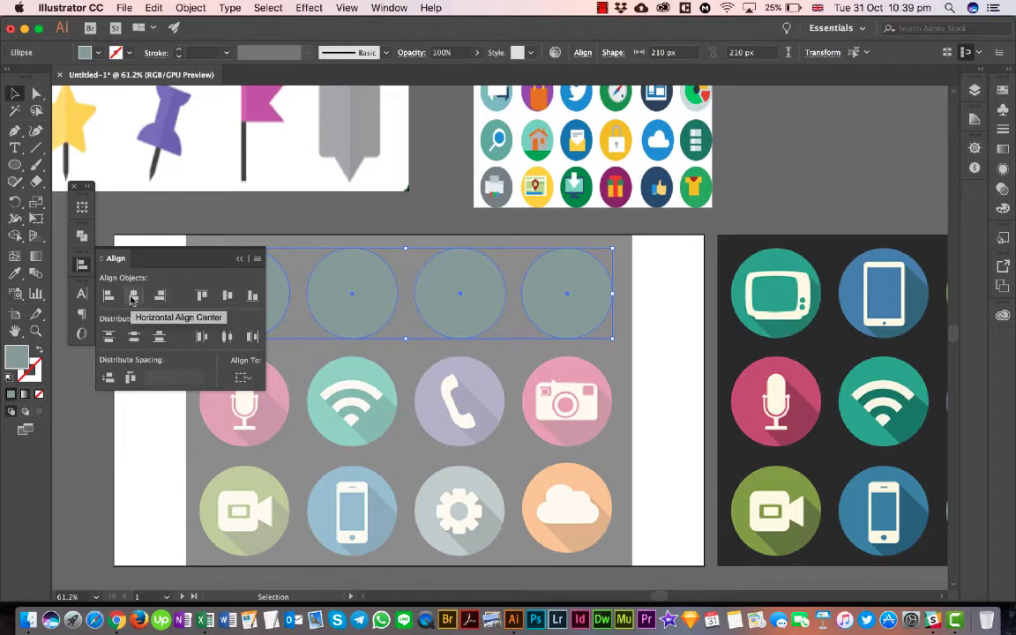
# - Try aligning the four circles to their horizontal centre, undo it, and distribute them evenly by horizontal centres
pyautogui.click(134, 296)
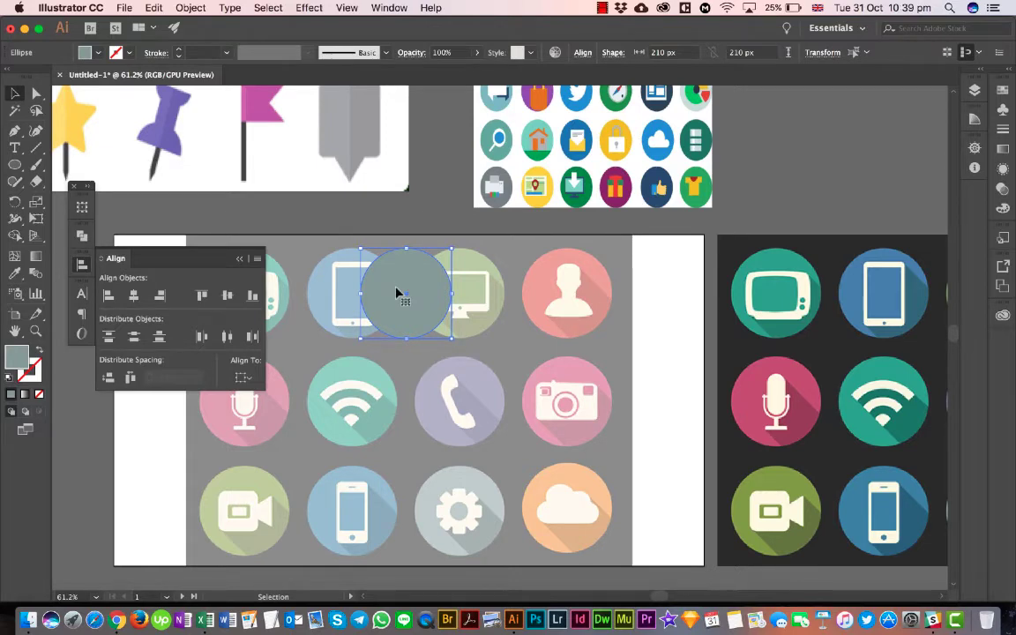
pyautogui.press('super+z')
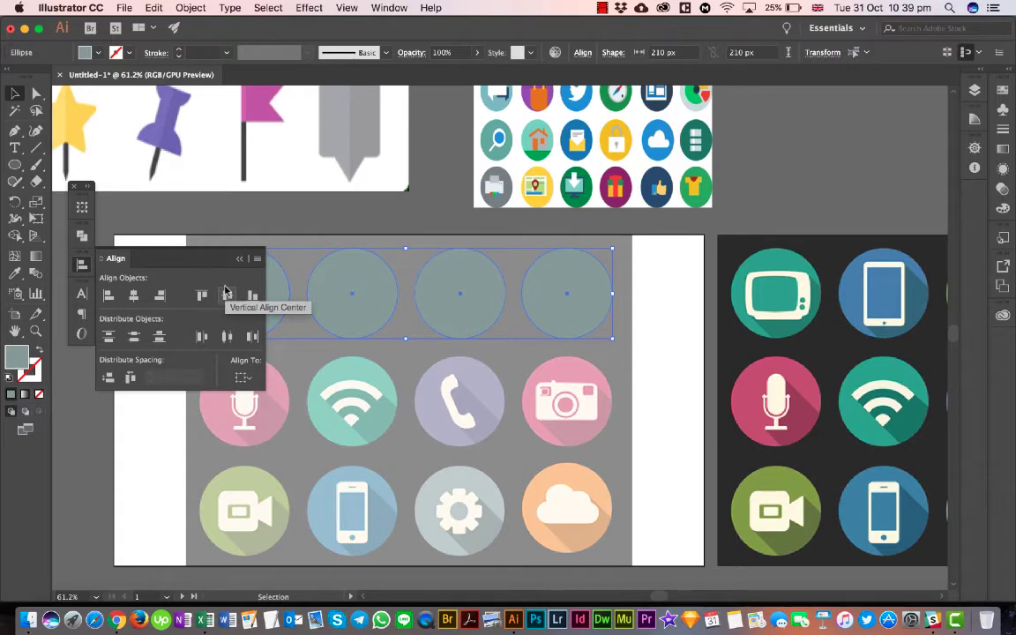
pyautogui.click(227, 339)
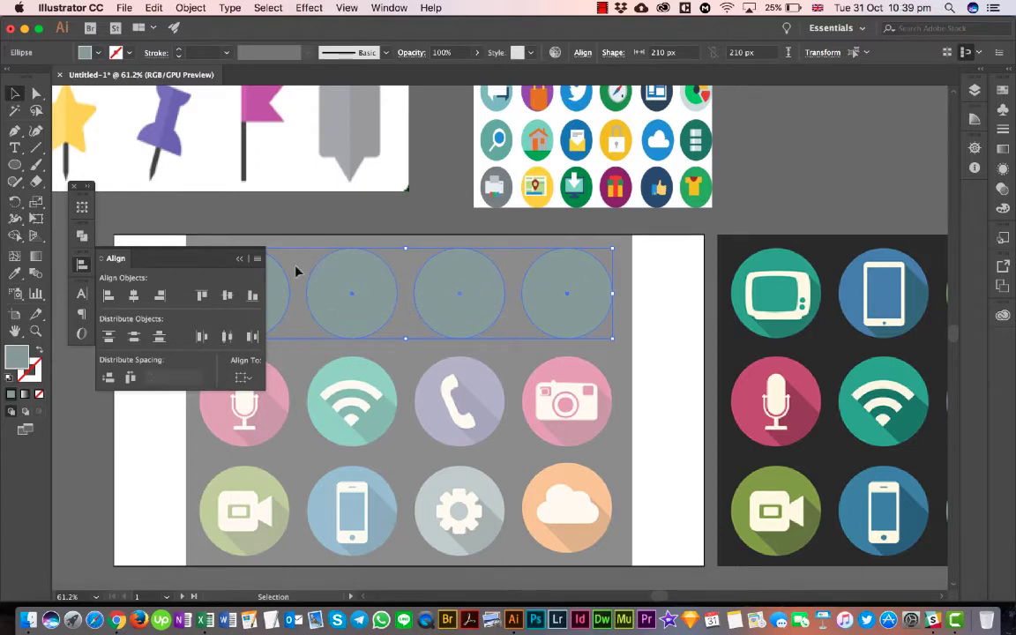
pyautogui.click(241, 258)
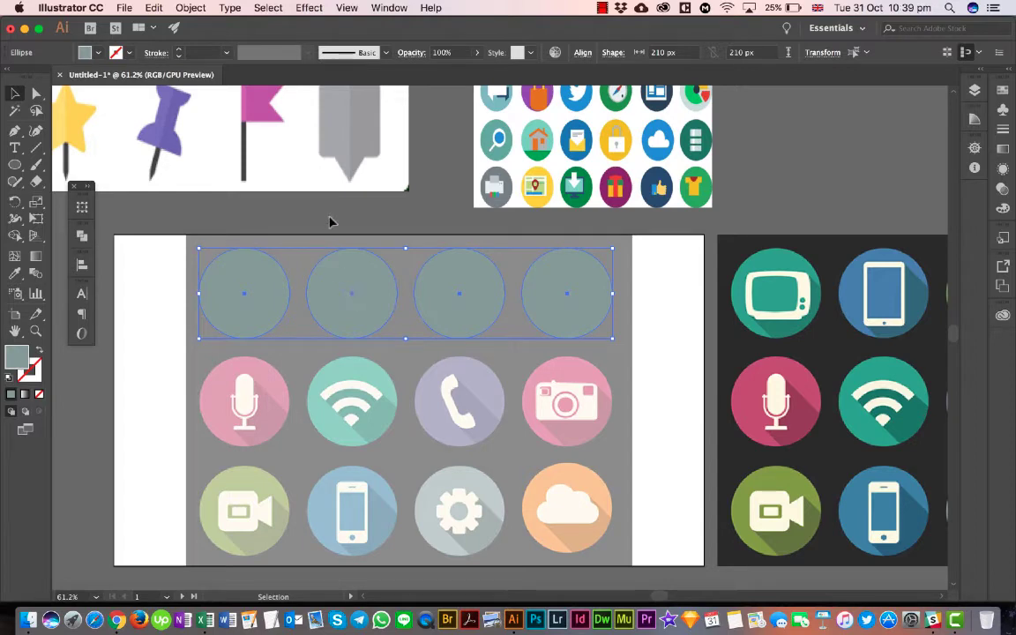
pyautogui.click(335, 216)
pyautogui.click(578, 302)
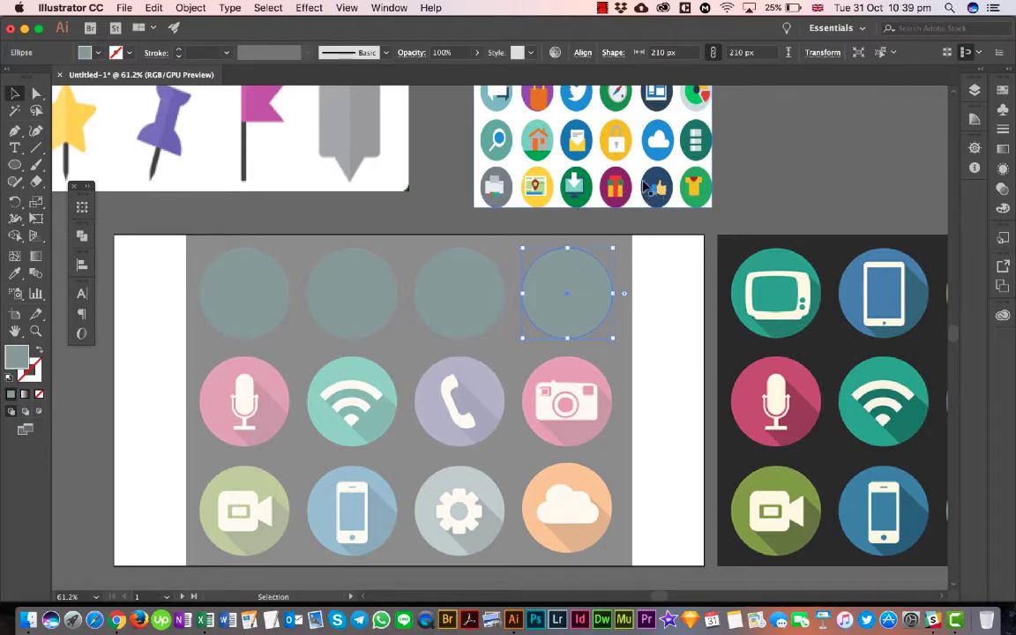
pyautogui.scroll(3, 650, 201)
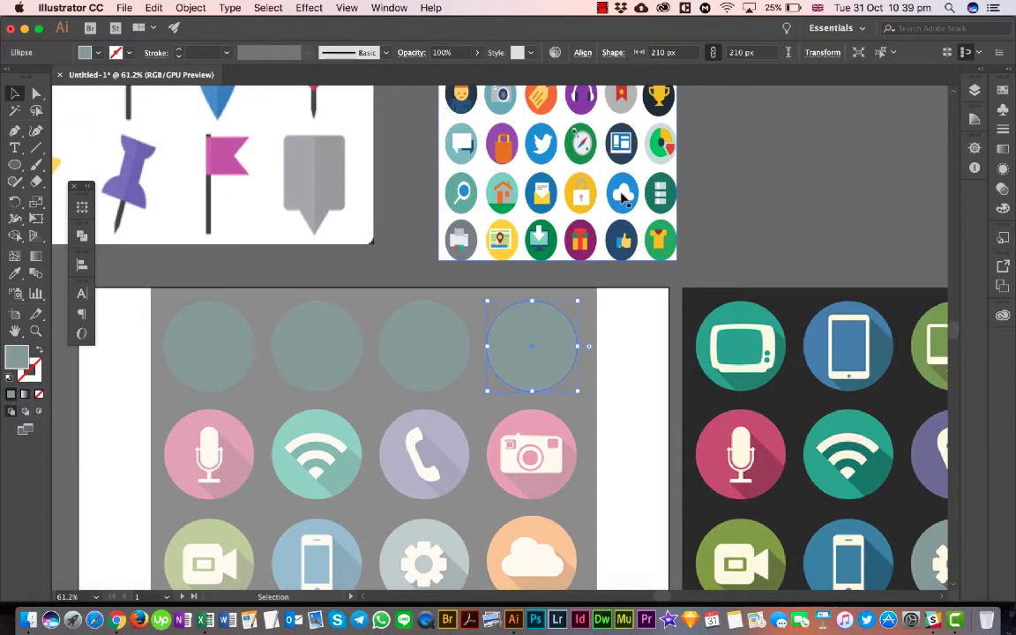
pyautogui.scroll(5, 638, 245)
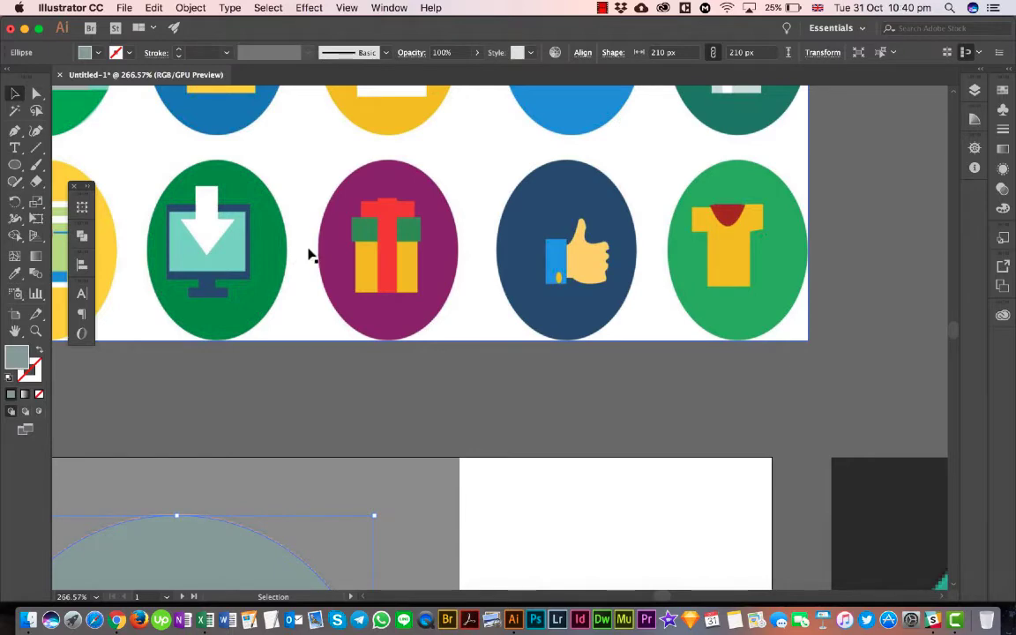
pyautogui.scroll(-10, 309, 255)
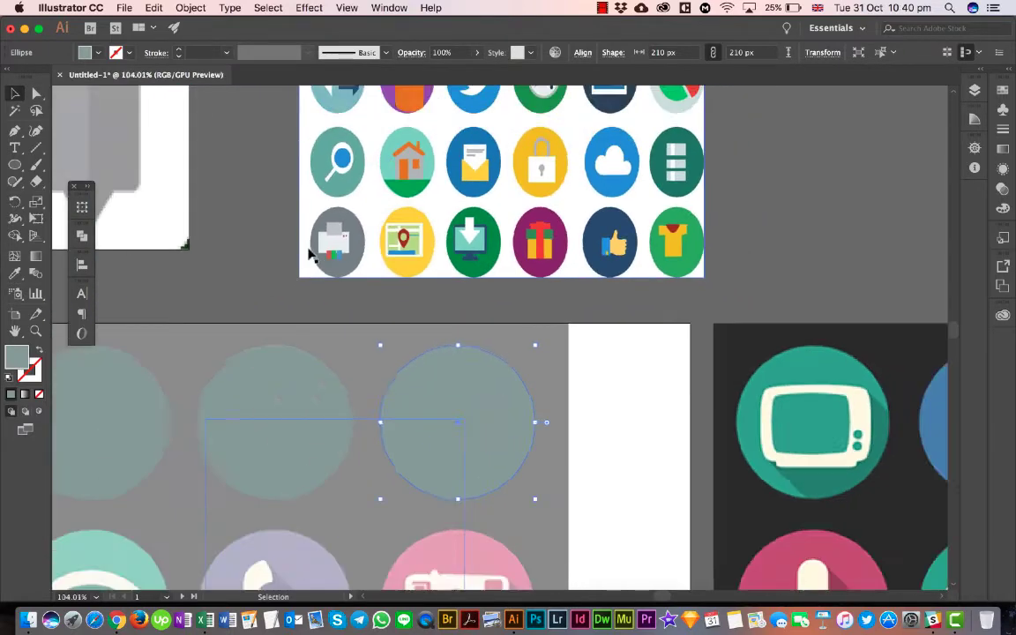
pyautogui.hscroll(-5, 309, 255)
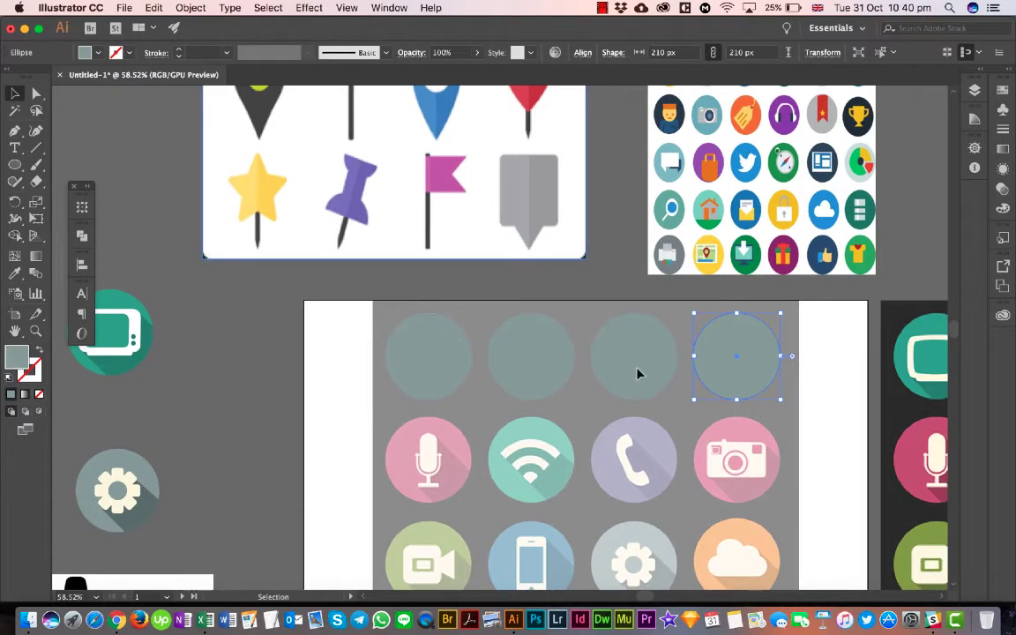
# - Select the four circles in the upper row
pyautogui.moveTo(725, 382); pyautogui.dragTo(737, 379)
pyautogui.scroll(-2, 737, 379)
pyautogui.hscroll(1, 737, 379)
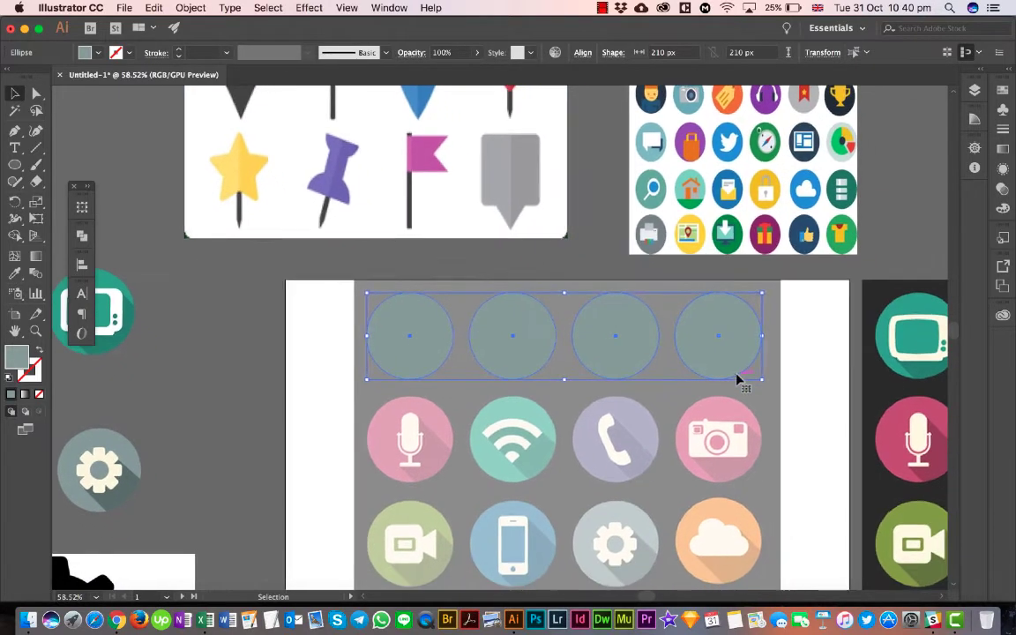
pyautogui.scroll(-2, 737, 380)
pyautogui.hscroll(1, 738, 379)
pyautogui.scroll(-1, 738, 379)
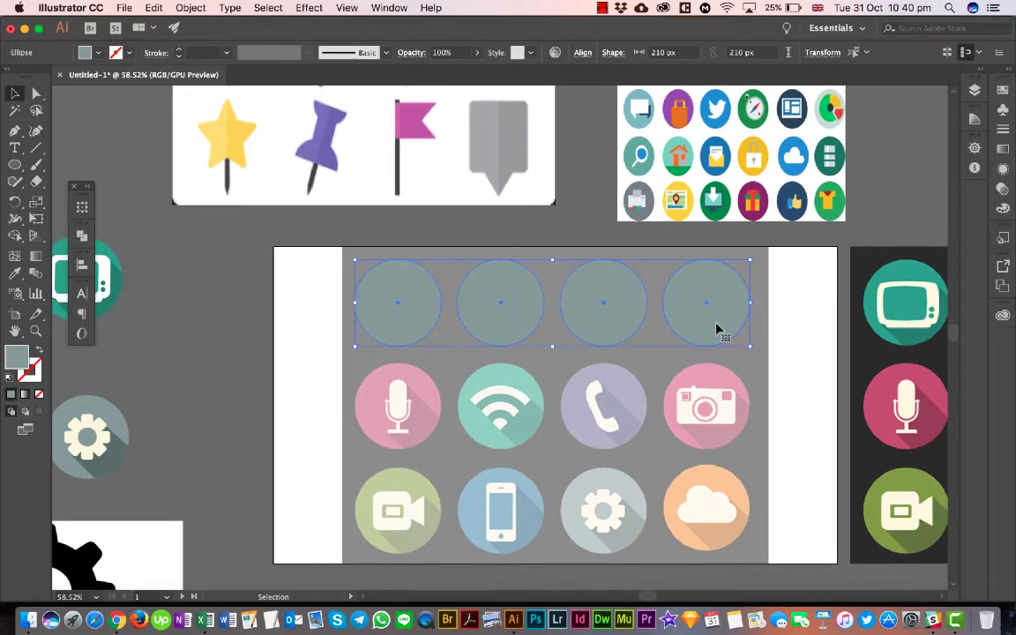
pyautogui.scroll(-2, 716, 329)
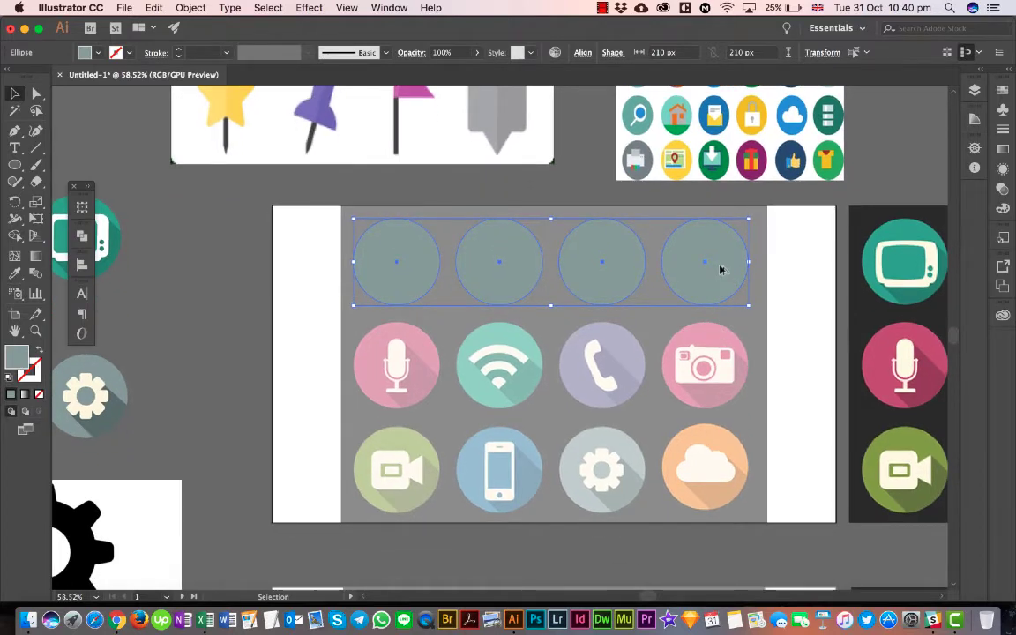
pyautogui.moveTo(720, 271); pyautogui.dragTo(514, 379)
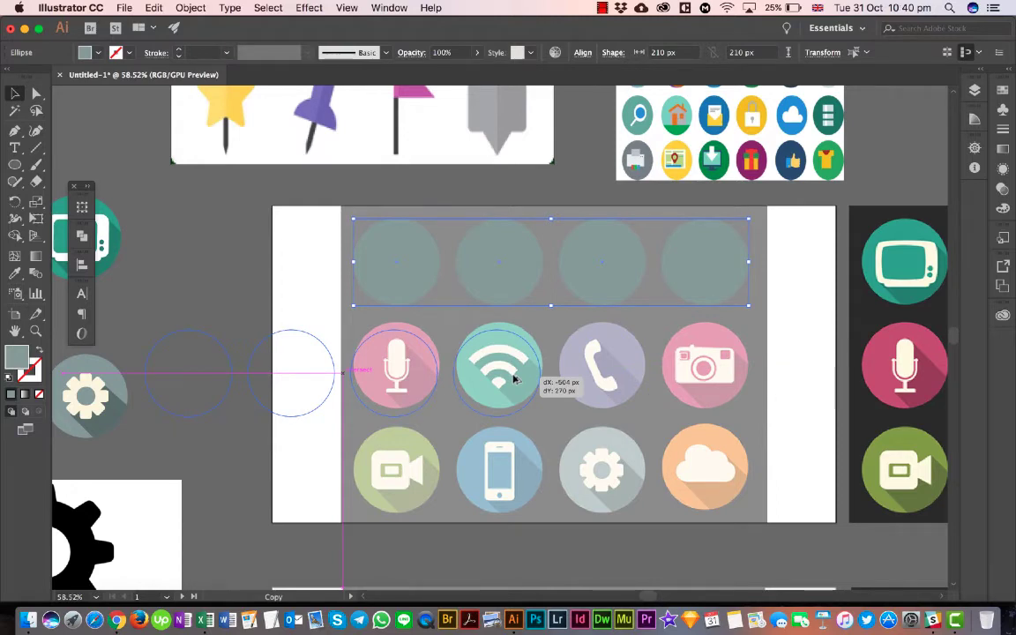
pyautogui.moveTo(516, 380); pyautogui.dragTo(656, 362)
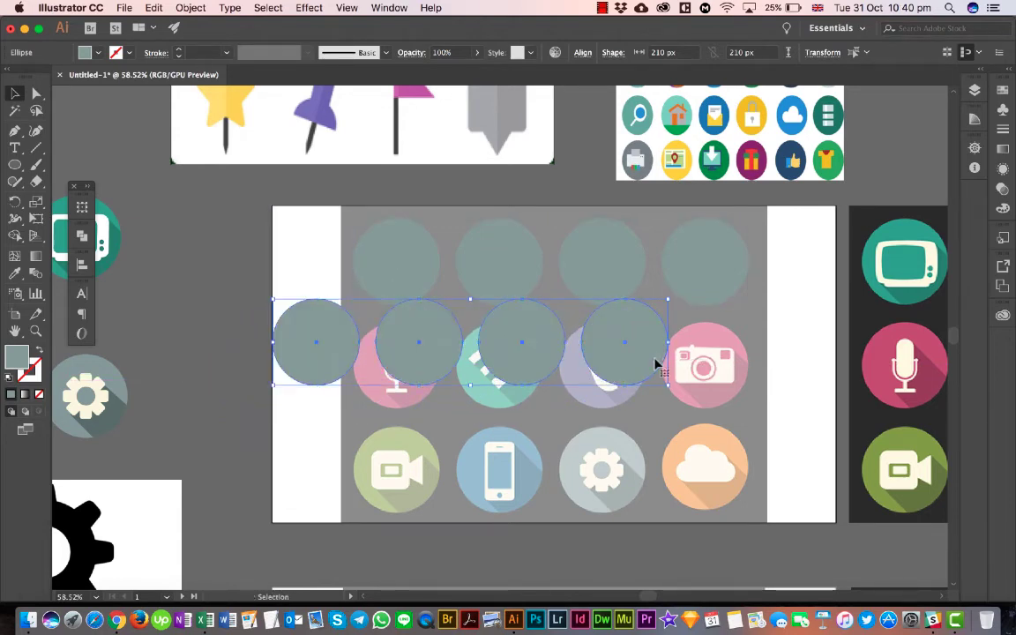
pyautogui.press('super+z')
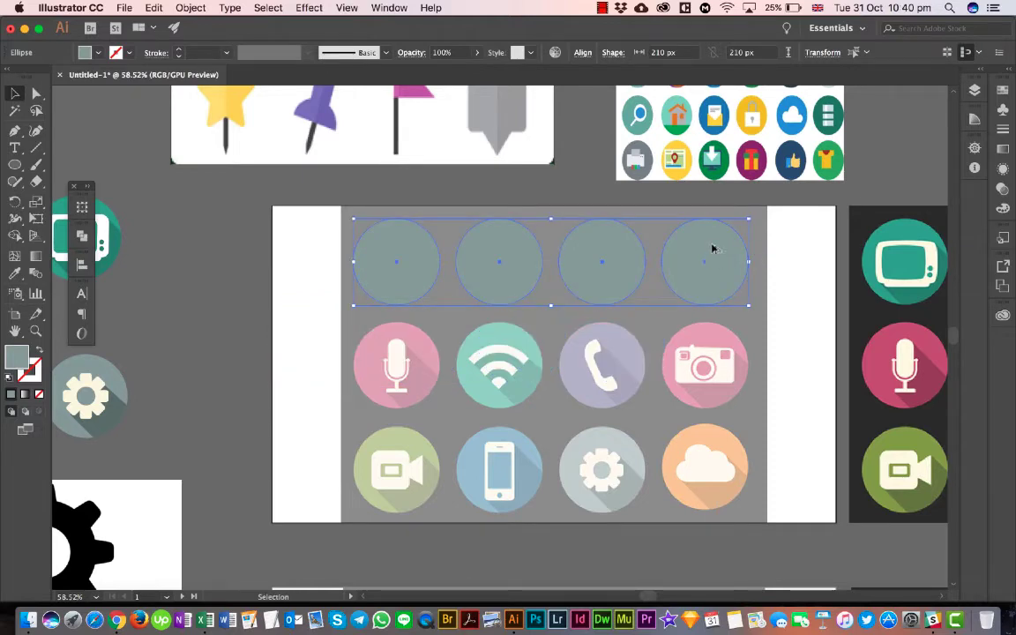
# - Duplicate the row of four circles straight down over the second and third rows of reference icons
pyautogui.moveTo(714, 249); pyautogui.dragTo(722, 352)
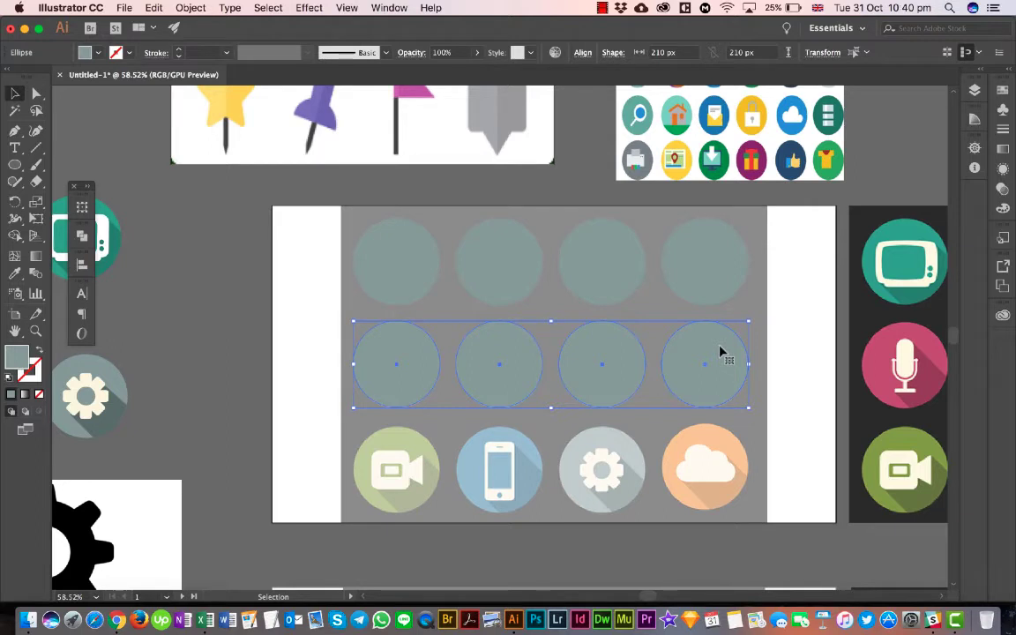
pyautogui.moveTo(721, 351); pyautogui.dragTo(725, 455)
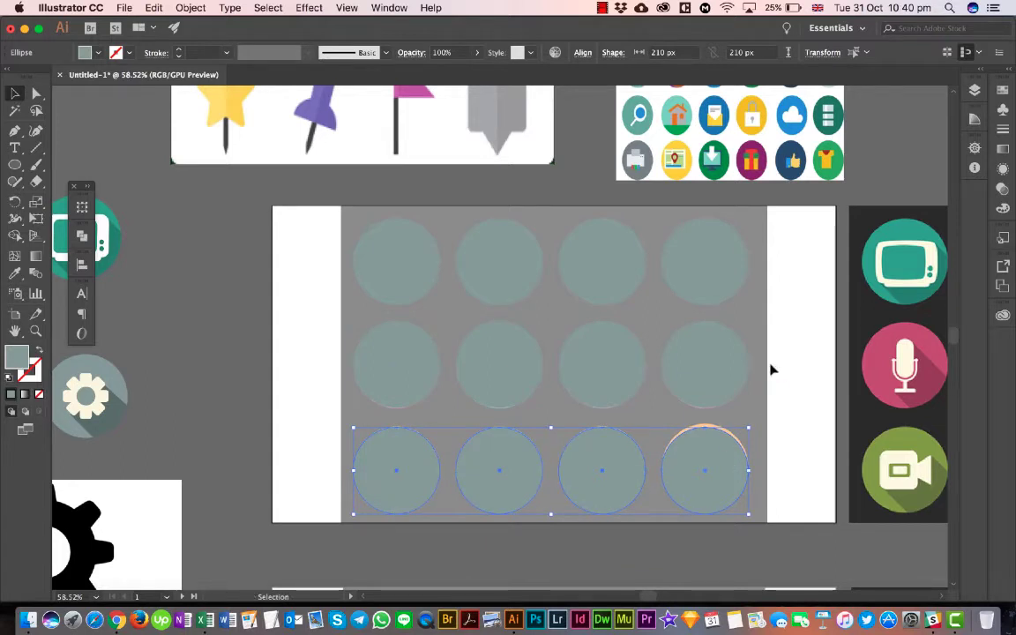
# - Group the circles row by row, select all three rows together, and show the Align options
pyautogui.click(701, 368)
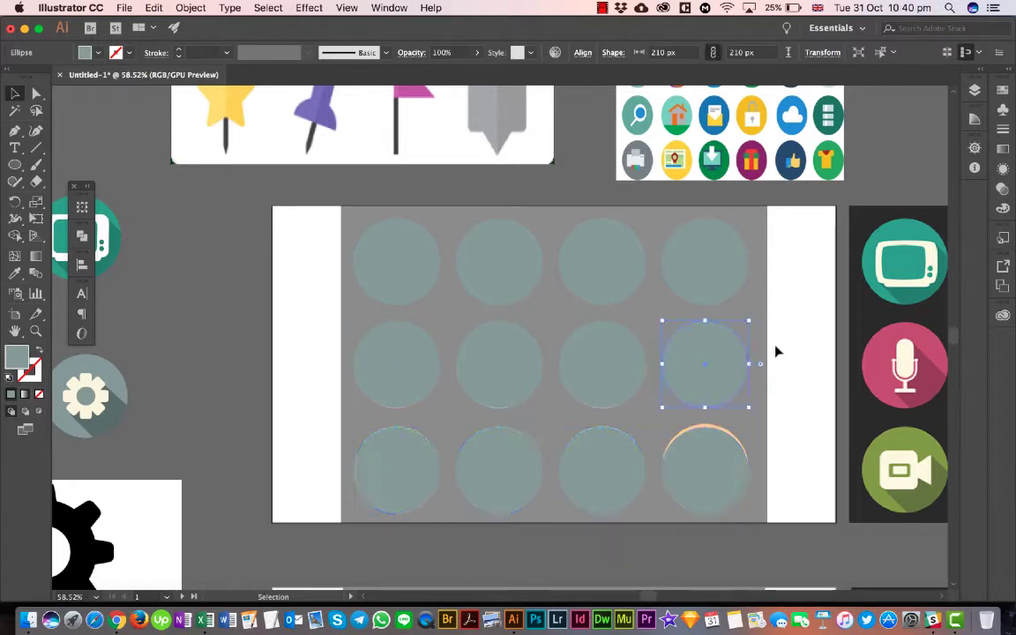
pyautogui.click(371, 402)
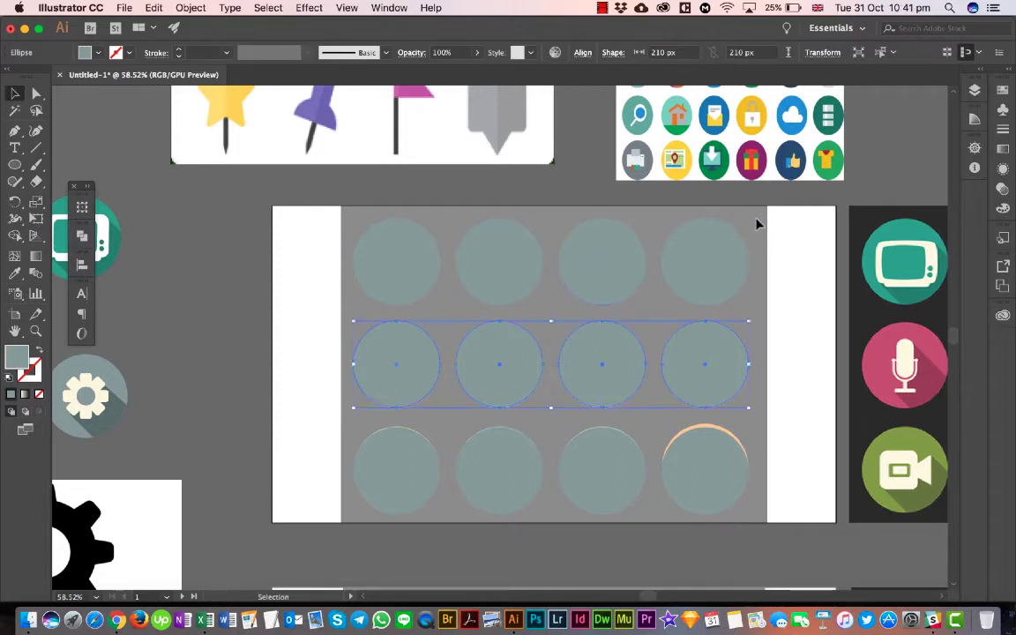
pyautogui.moveTo(315, 279); pyautogui.dragTo(297, 285)
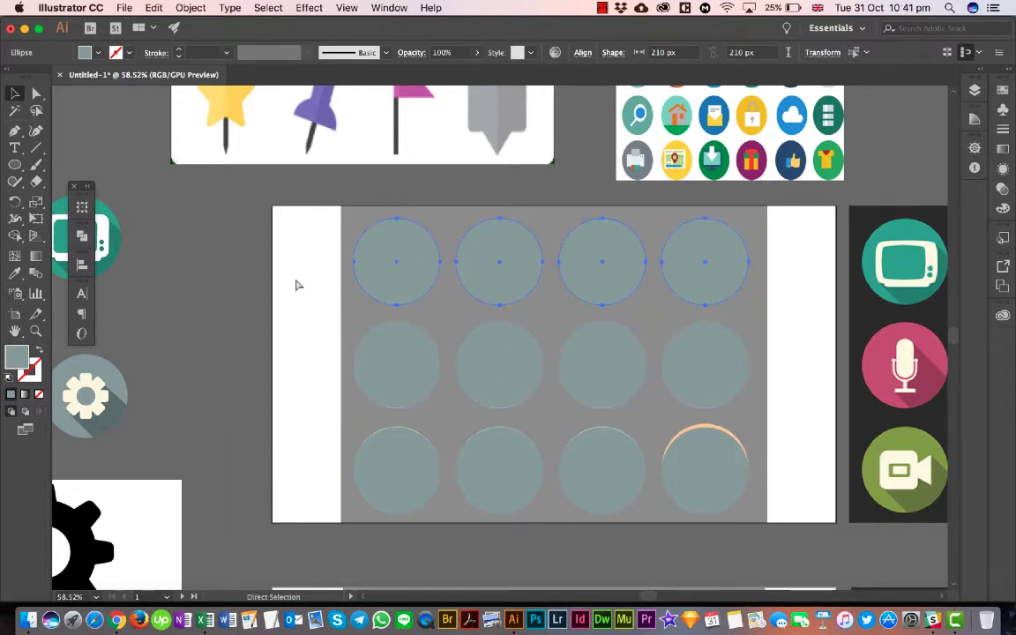
pyautogui.press('v')
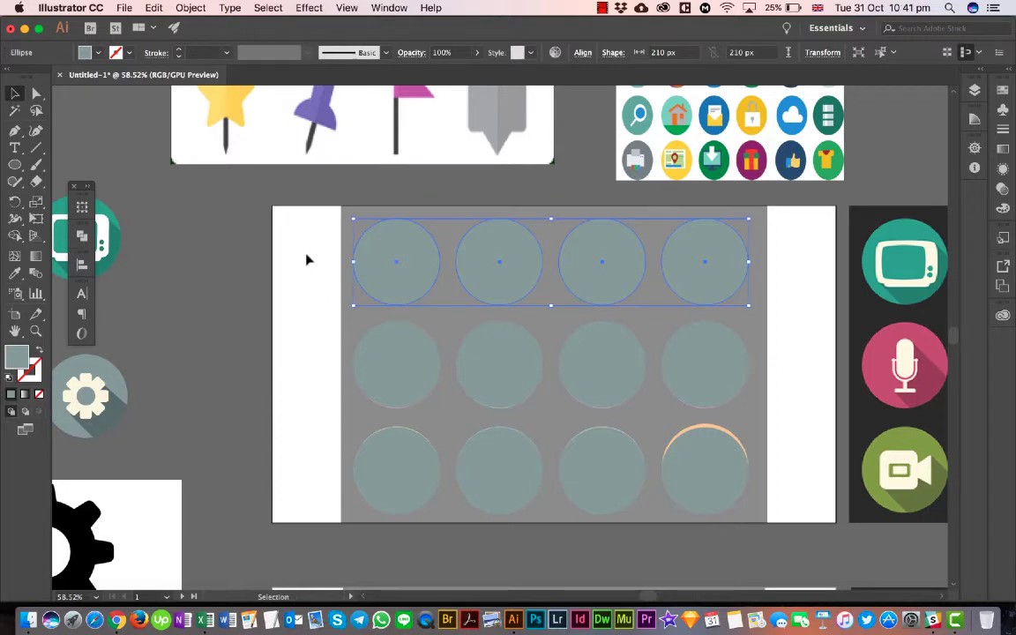
pyautogui.moveTo(307, 259); pyautogui.dragTo(409, 519)
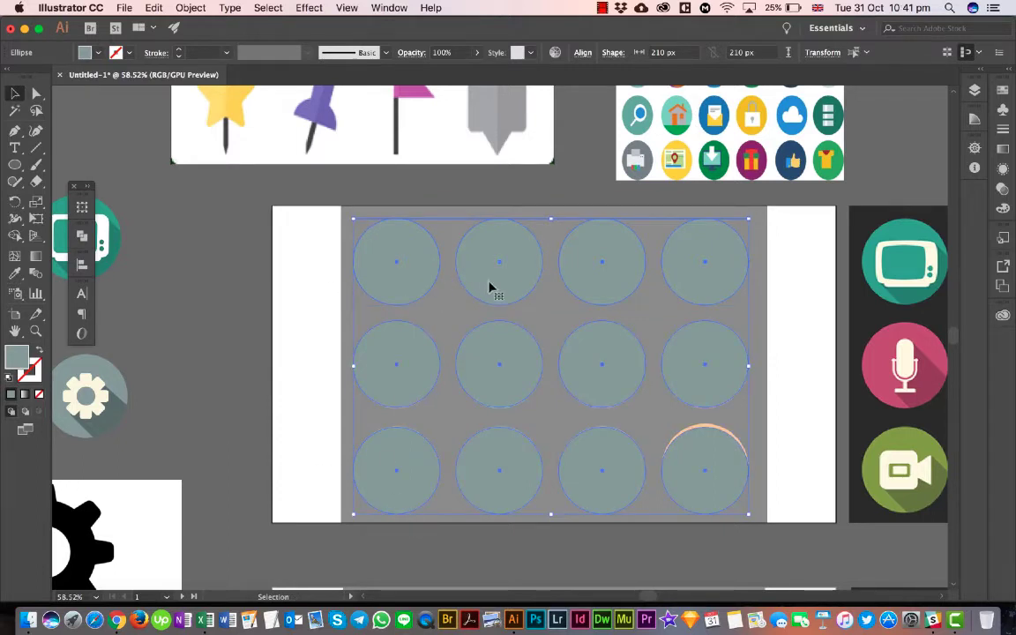
pyautogui.click(82, 265)
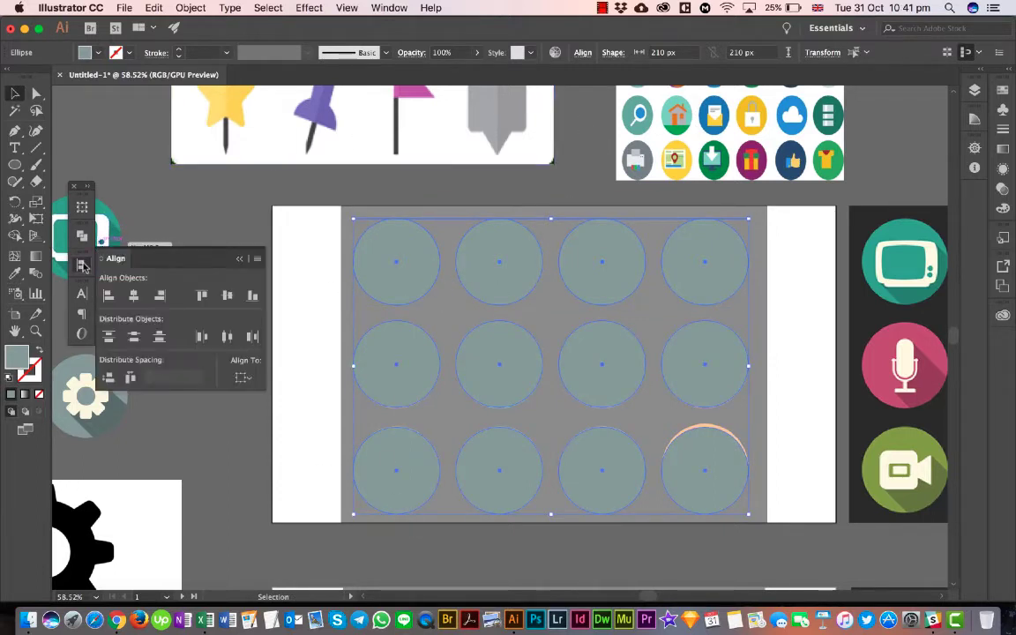
pyautogui.click(245, 379)
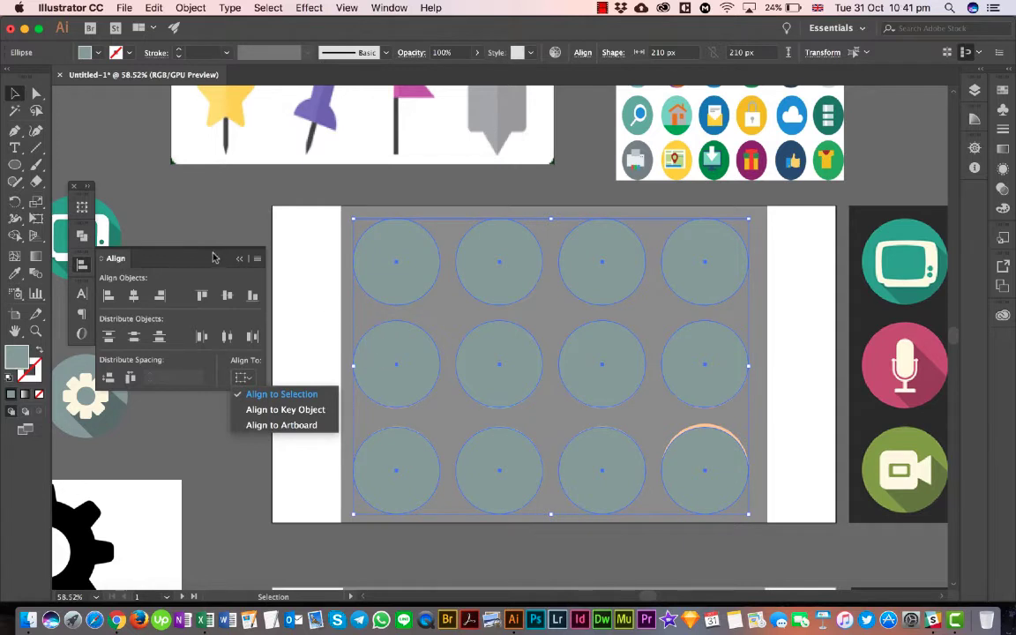
pyautogui.click(136, 303)
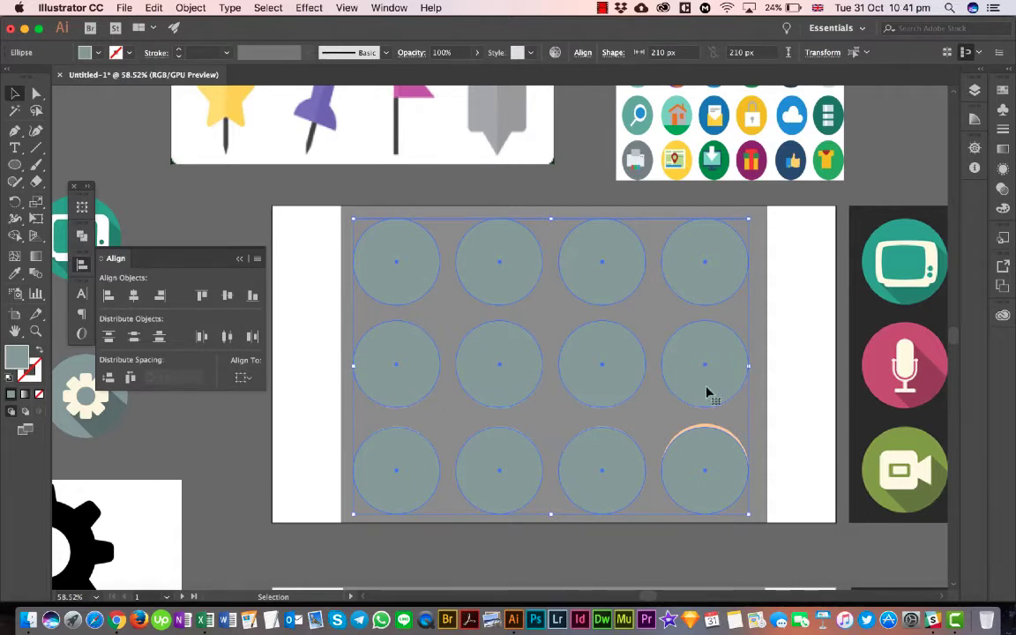
pyautogui.click(227, 296)
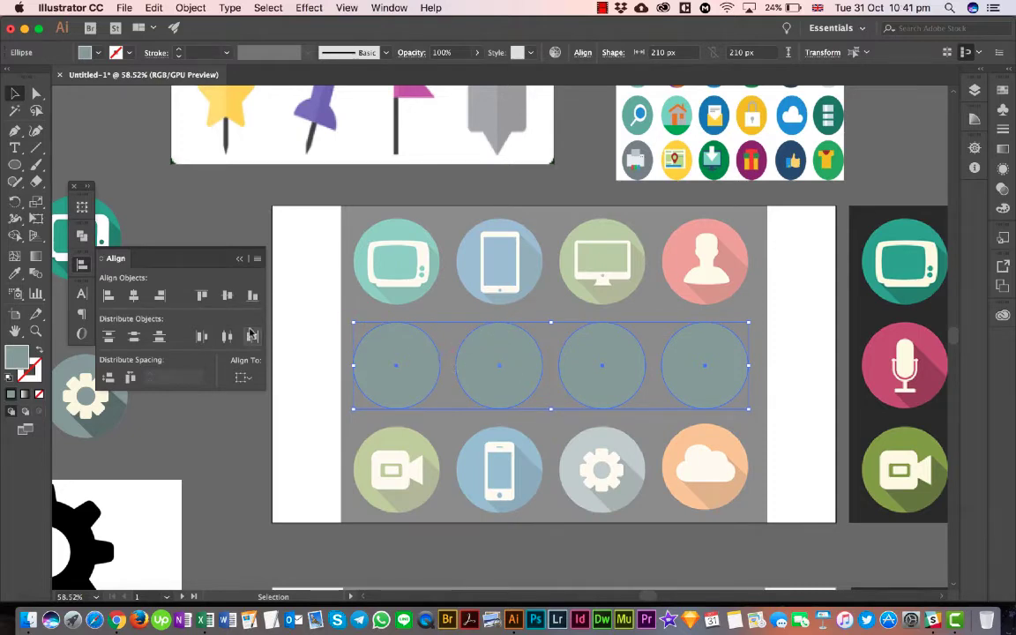
pyautogui.press('super+z')
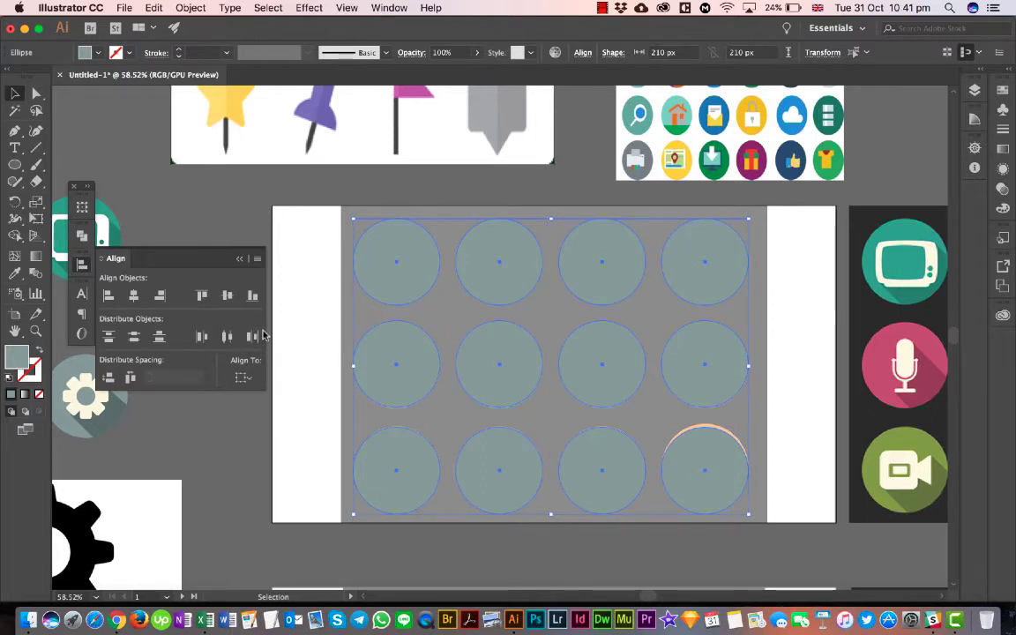
# - Distribute the three rows of circles evenly by vertical centres and deselect them
pyautogui.click(136, 340)
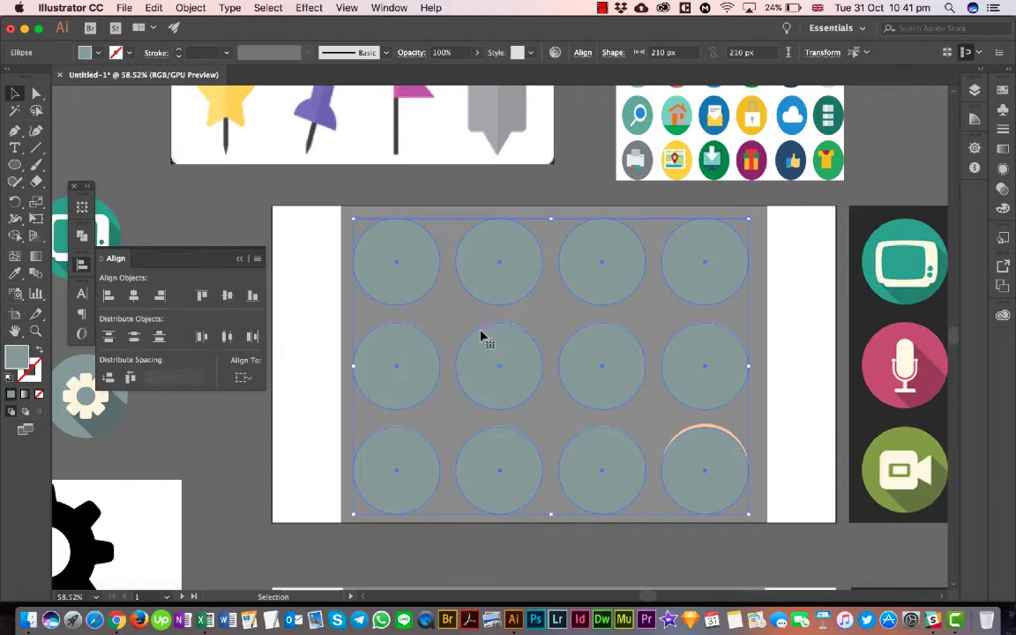
pyautogui.click(776, 454)
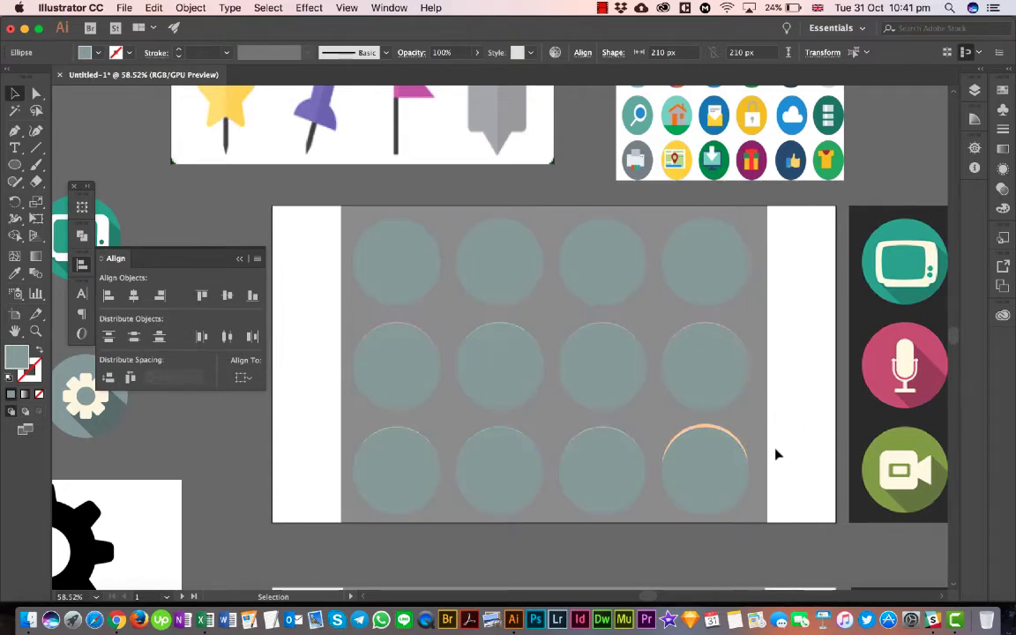
# - Isolate the lower and middle row groups one after the other, select the four circles inside each, and exit isolation
pyautogui.doubleClick(705, 464)
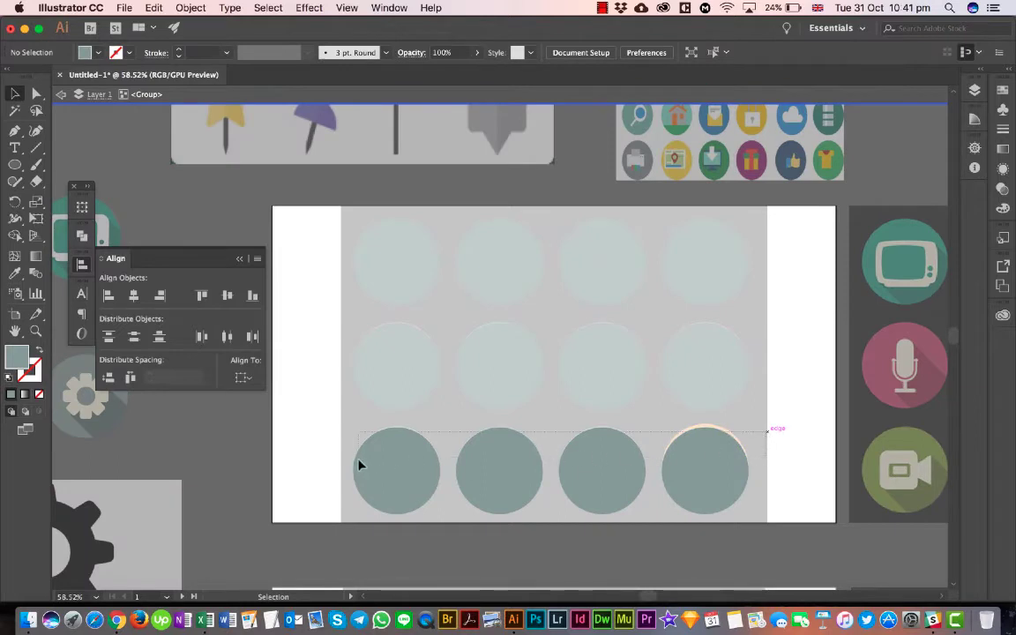
pyautogui.moveTo(359, 465); pyautogui.dragTo(356, 465)
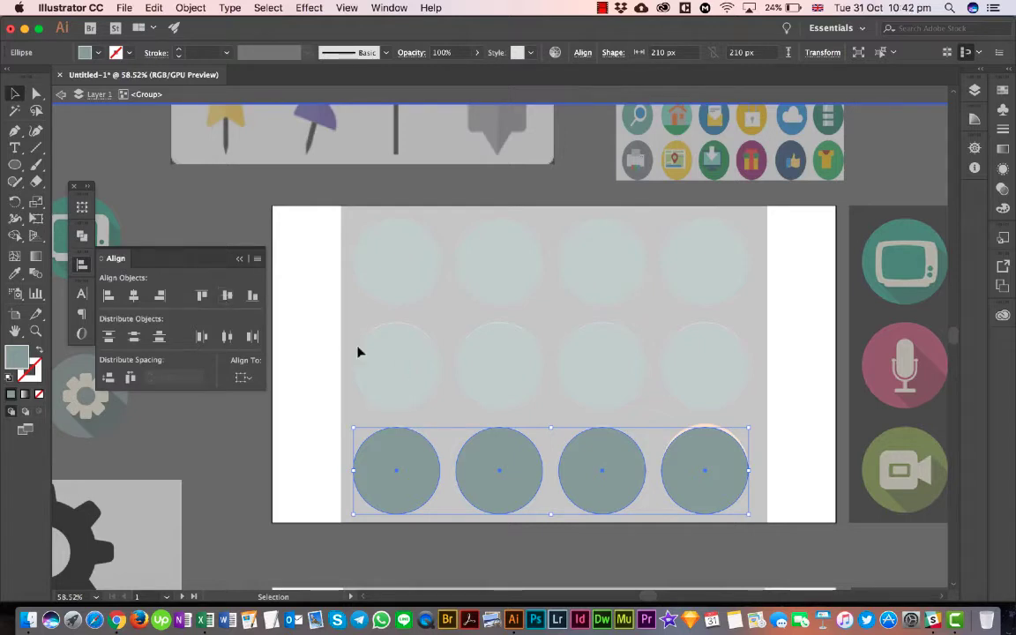
pyautogui.doubleClick(302, 359)
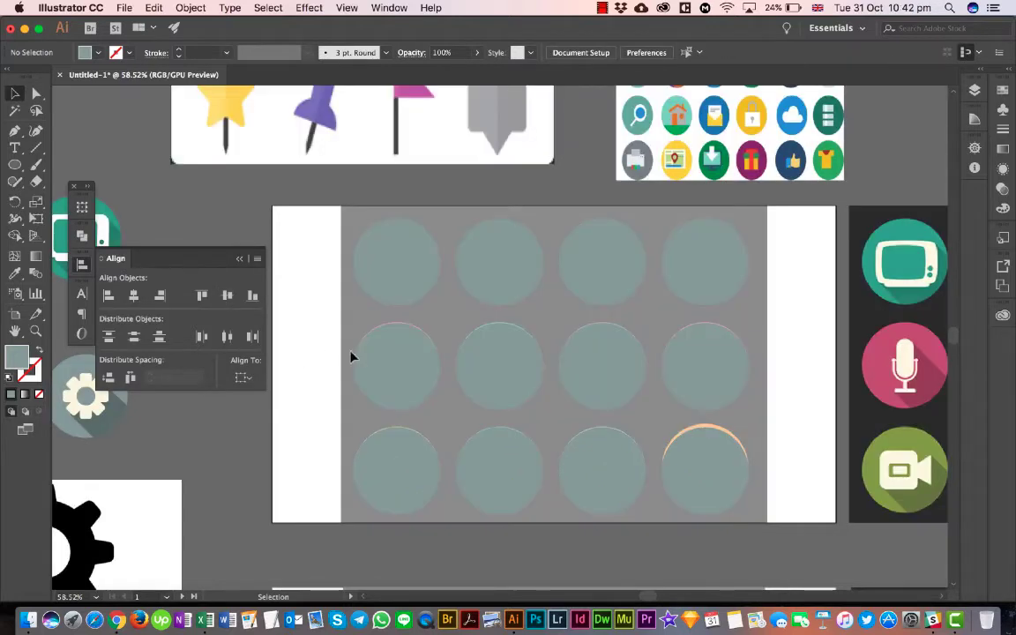
pyautogui.doubleClick(379, 362)
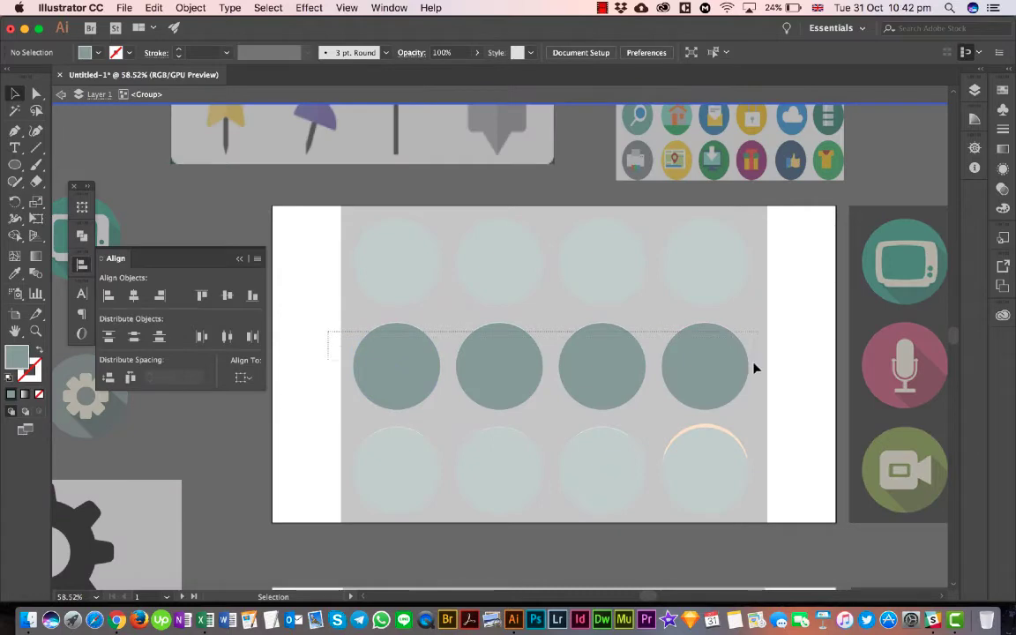
pyautogui.moveTo(754, 368); pyautogui.dragTo(754, 365)
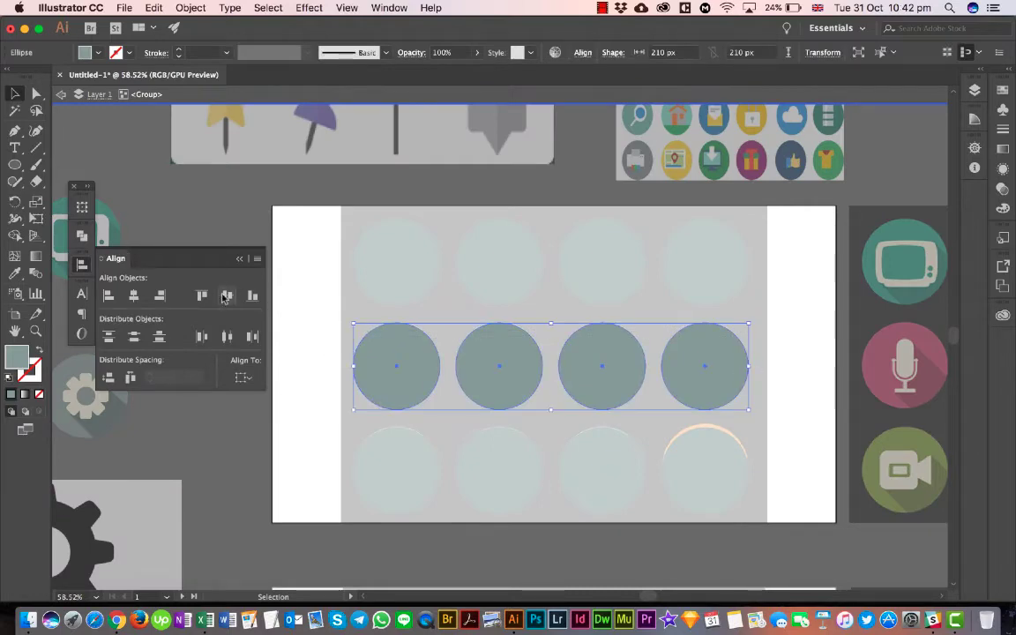
pyautogui.doubleClick(309, 288)
# - Select the upper row of circles and collapse the Align options
pyautogui.scroll(-3, 309, 288)
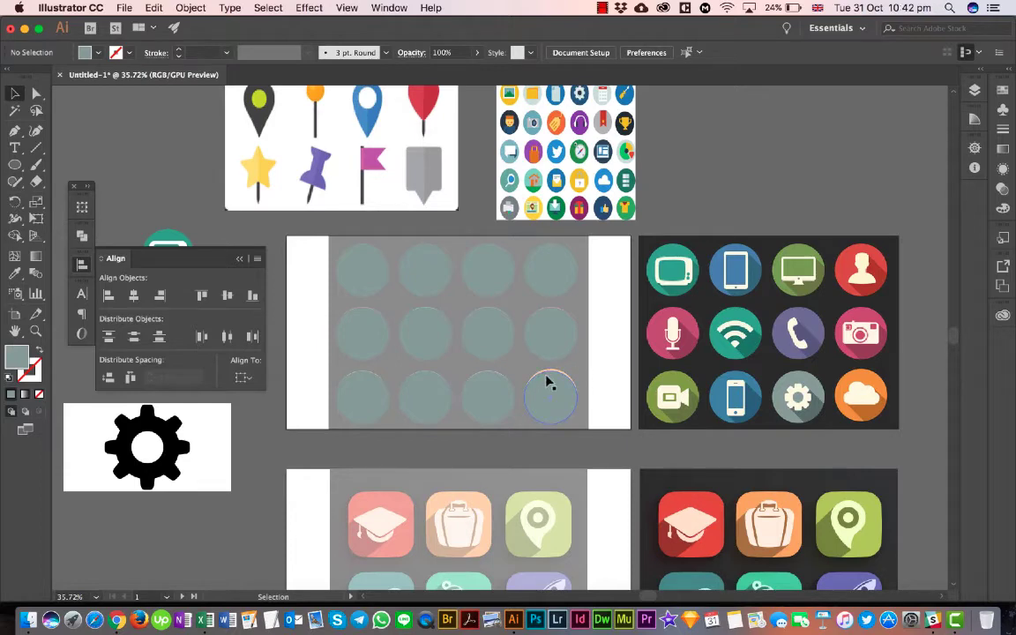
pyautogui.click(547, 382)
pyautogui.moveTo(547, 382); pyautogui.dragTo(547, 295)
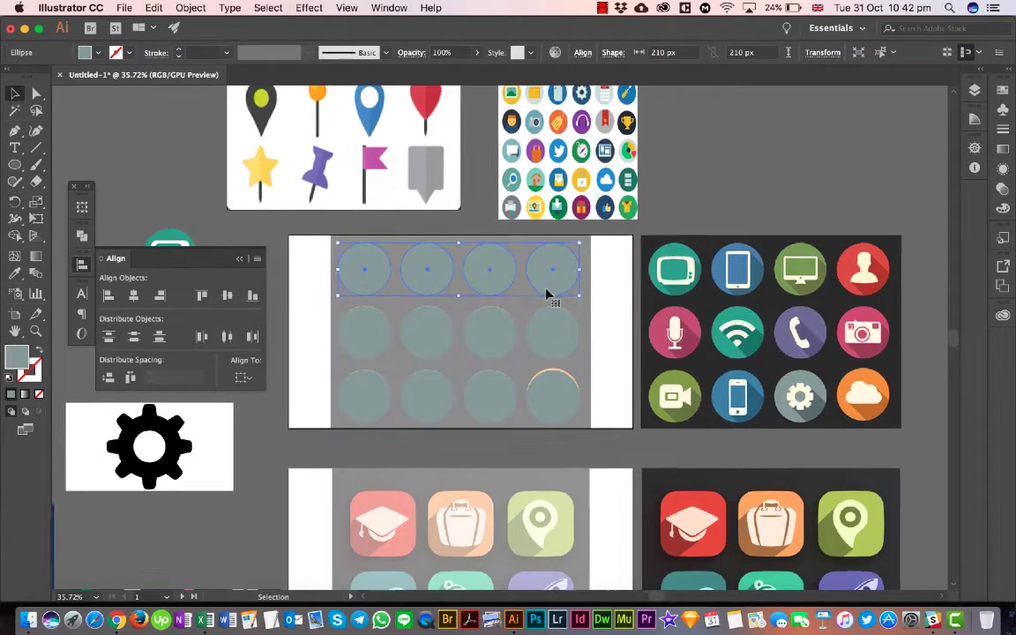
pyautogui.hscroll(-3, 547, 294)
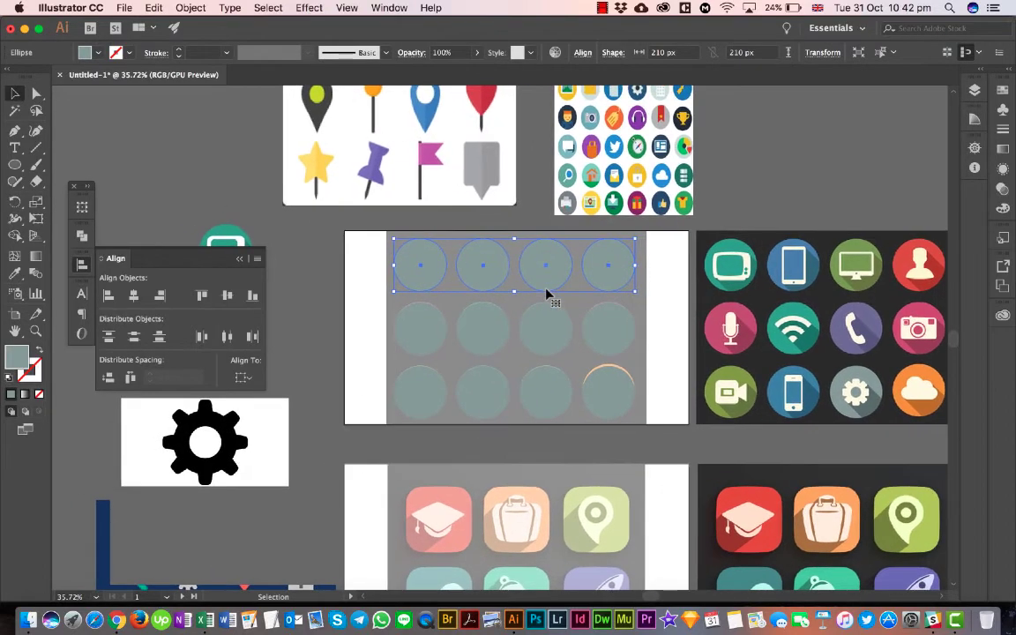
pyautogui.click(239, 260)
pyautogui.scroll(4, 604, 287)
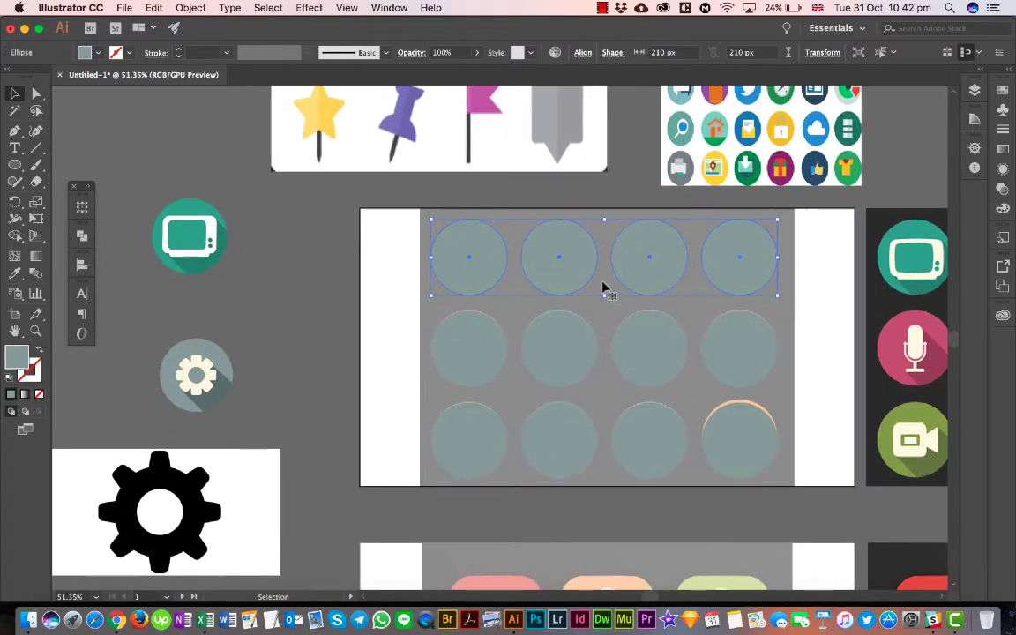
pyautogui.hscroll(8, 604, 287)
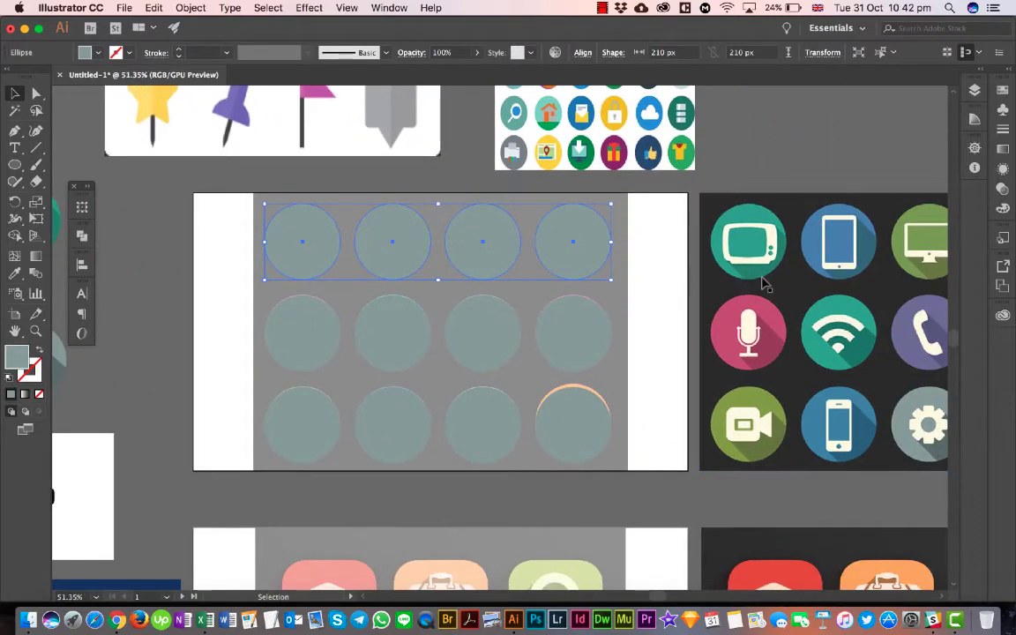
# - Ungroup all three rows of circles into individual circles, test-select the last circle of the upper row, and deselect it
pyautogui.moveTo(674, 254); pyautogui.dragTo(321, 443)
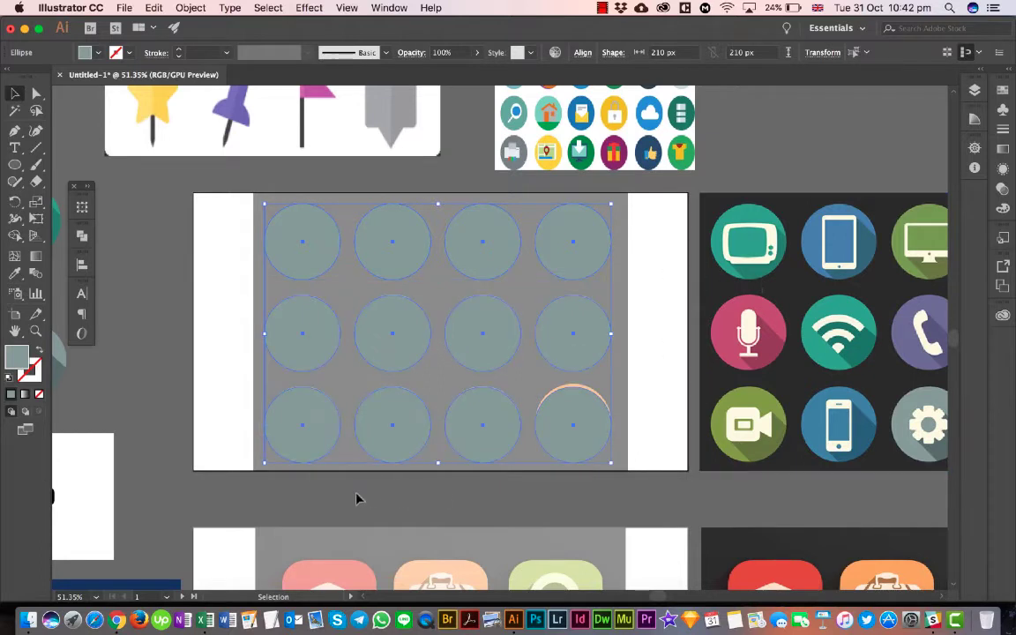
pyautogui.rightClick(545, 333)
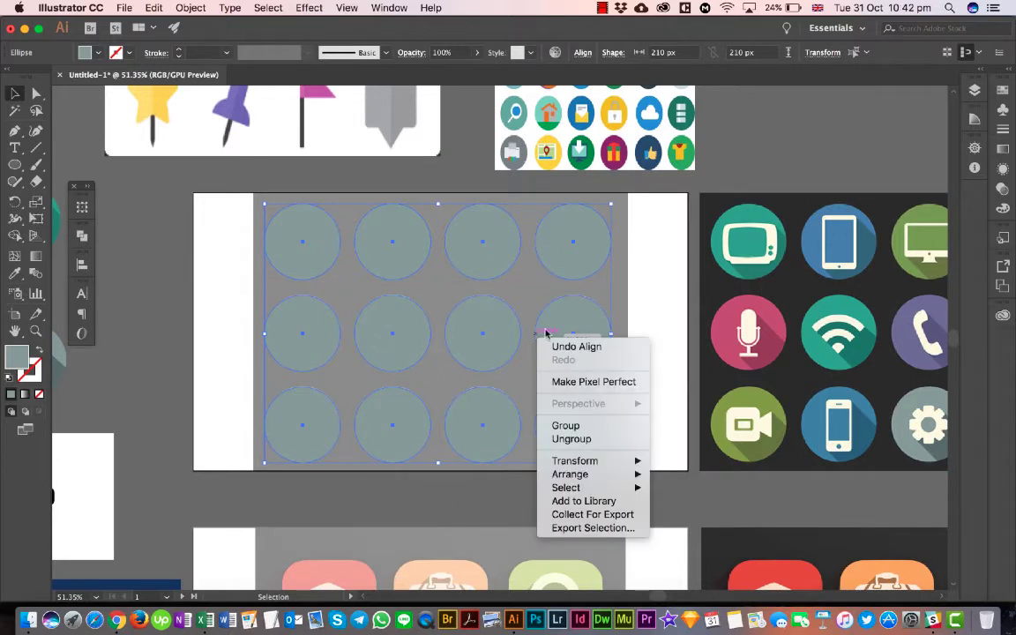
pyautogui.click(573, 438)
pyautogui.click(629, 289)
pyautogui.click(587, 239)
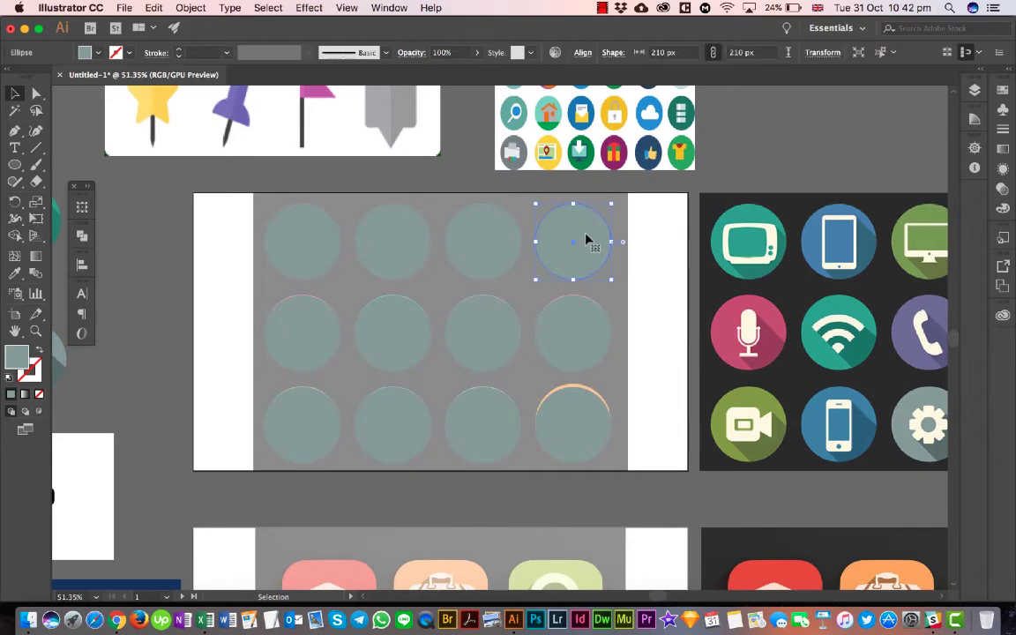
pyautogui.click(670, 270)
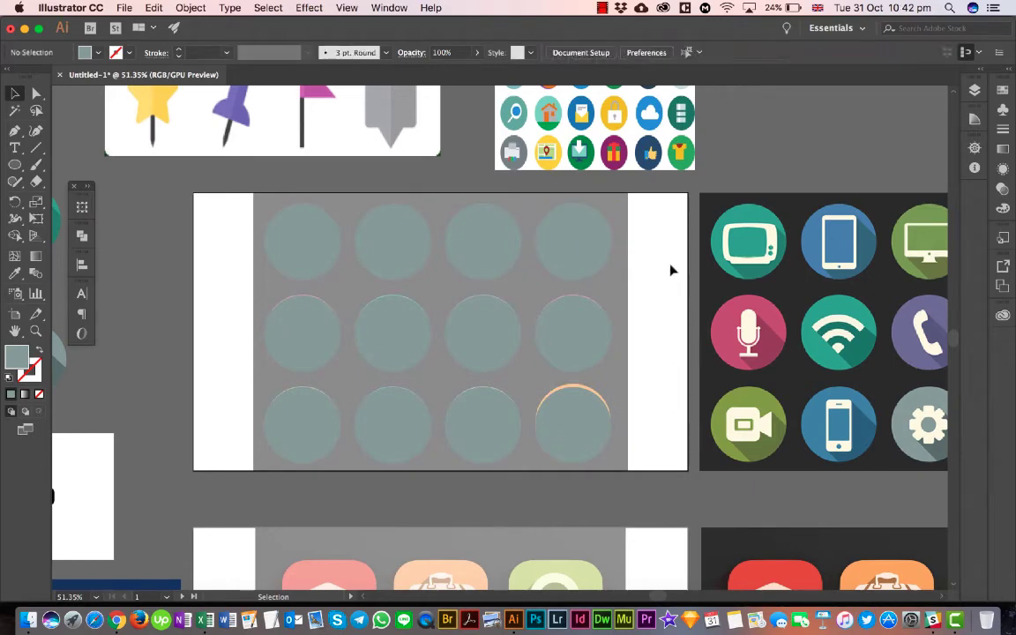
# - Examine the colours, symbols and long shadows of the twelve reference icons up close
pyautogui.hscroll(5, 776, 302)
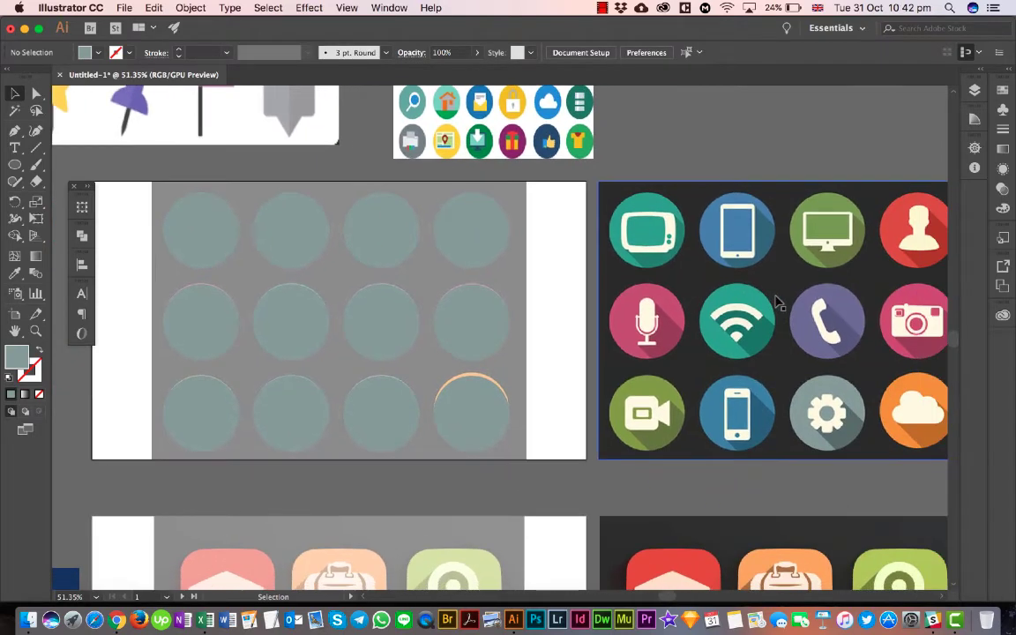
pyautogui.hscroll(4, 776, 302)
pyautogui.scroll(-2, 776, 302)
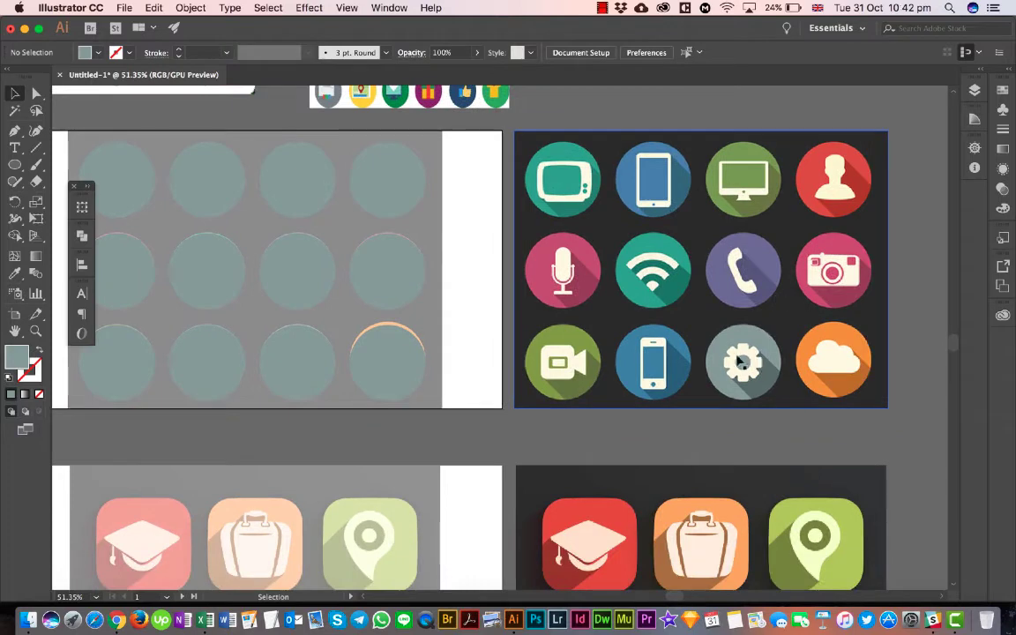
pyautogui.scroll(5, 752, 362)
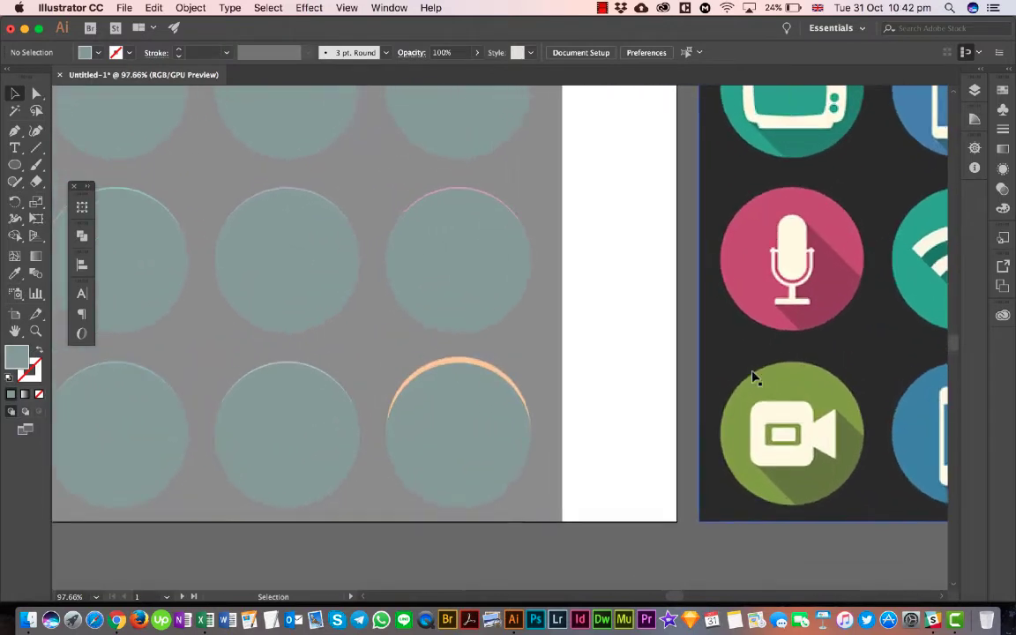
pyautogui.hscroll(10, 752, 378)
pyautogui.scroll(-2, 751, 377)
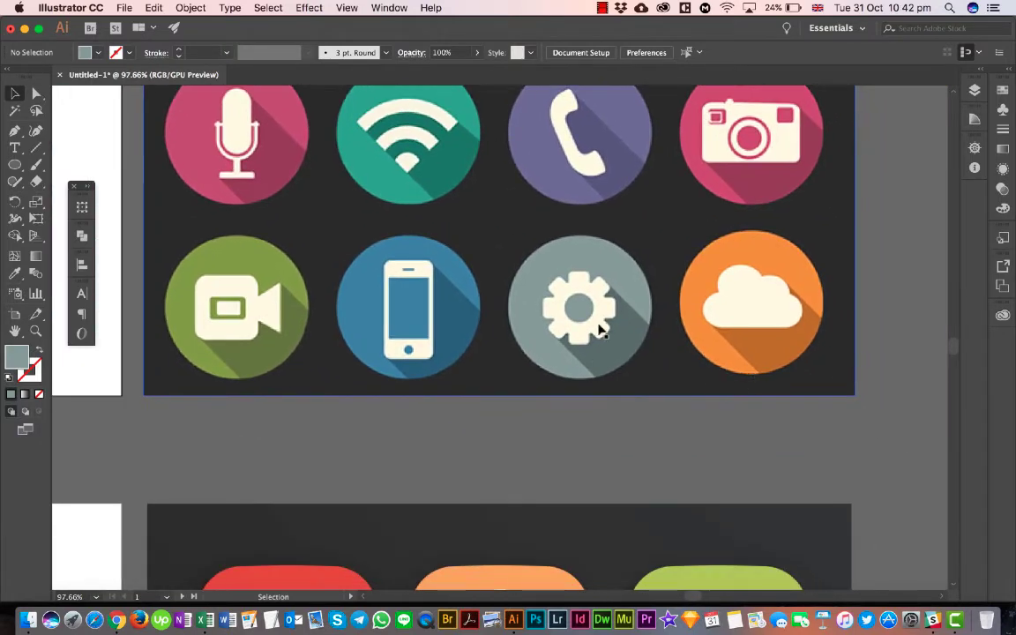
pyautogui.hscroll(-2, 602, 331)
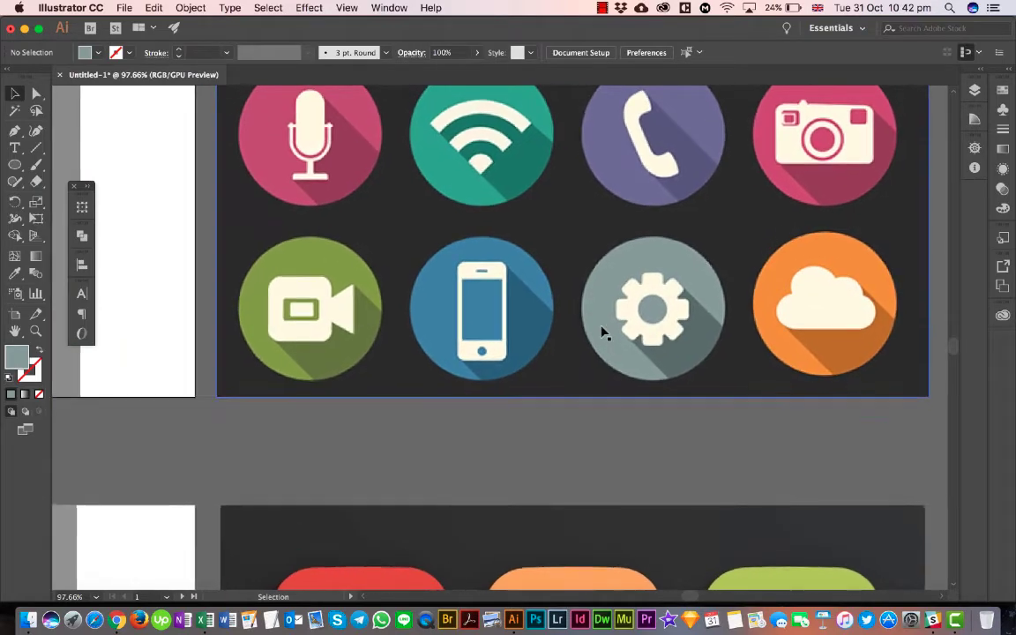
pyautogui.scroll(1, 602, 331)
pyautogui.scroll(5, 603, 331)
pyautogui.hscroll(-1, 603, 331)
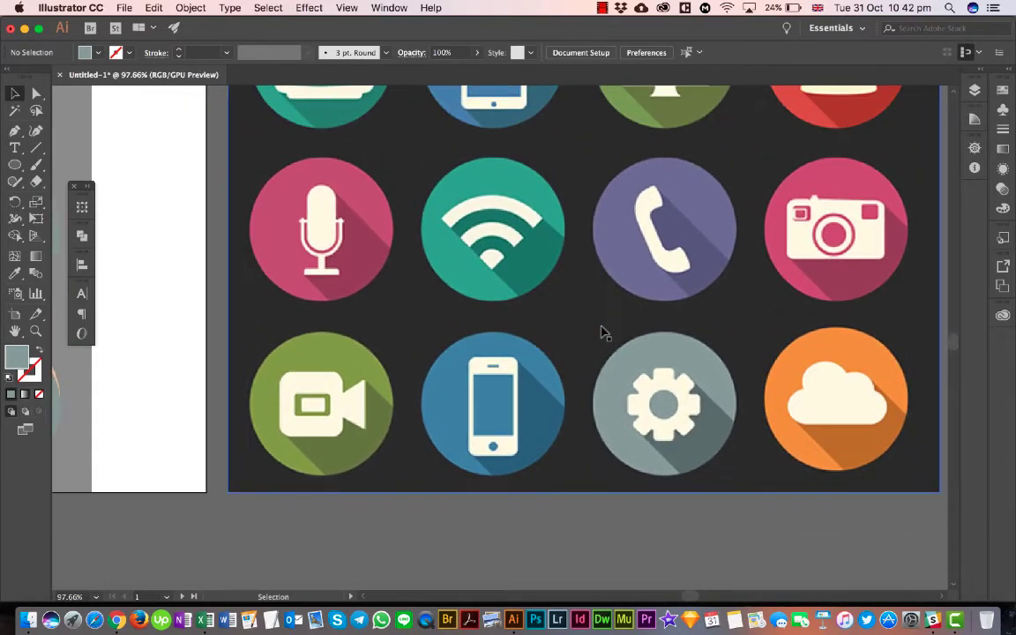
pyautogui.scroll(4, 602, 331)
pyautogui.hscroll(1, 602, 331)
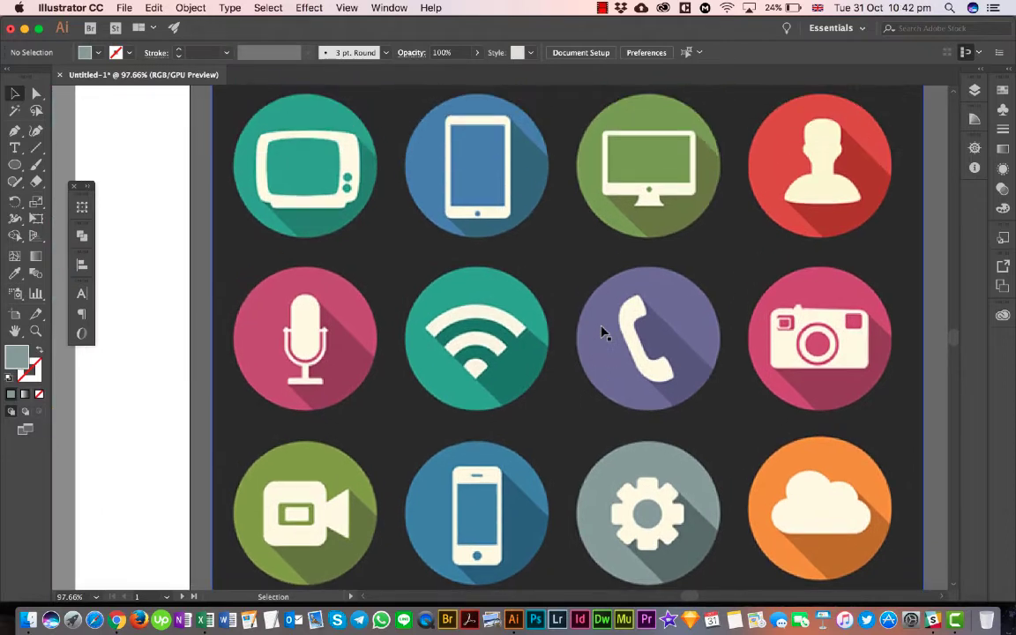
pyautogui.hscroll(1, 603, 332)
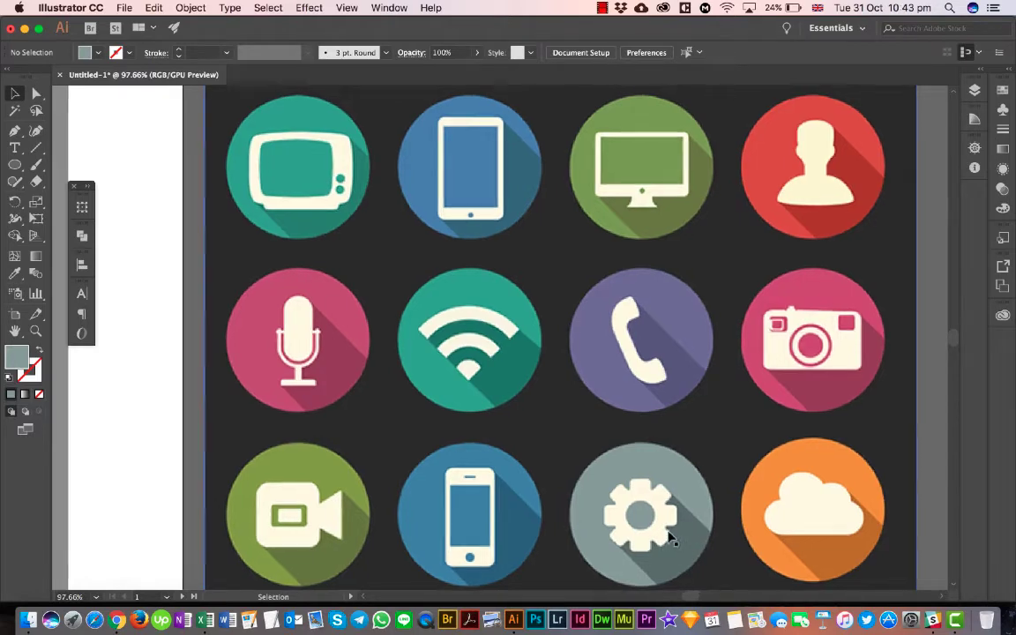
pyautogui.hscroll(-2, 669, 537)
pyautogui.scroll(-3, 668, 536)
pyautogui.hscroll(-3, 669, 537)
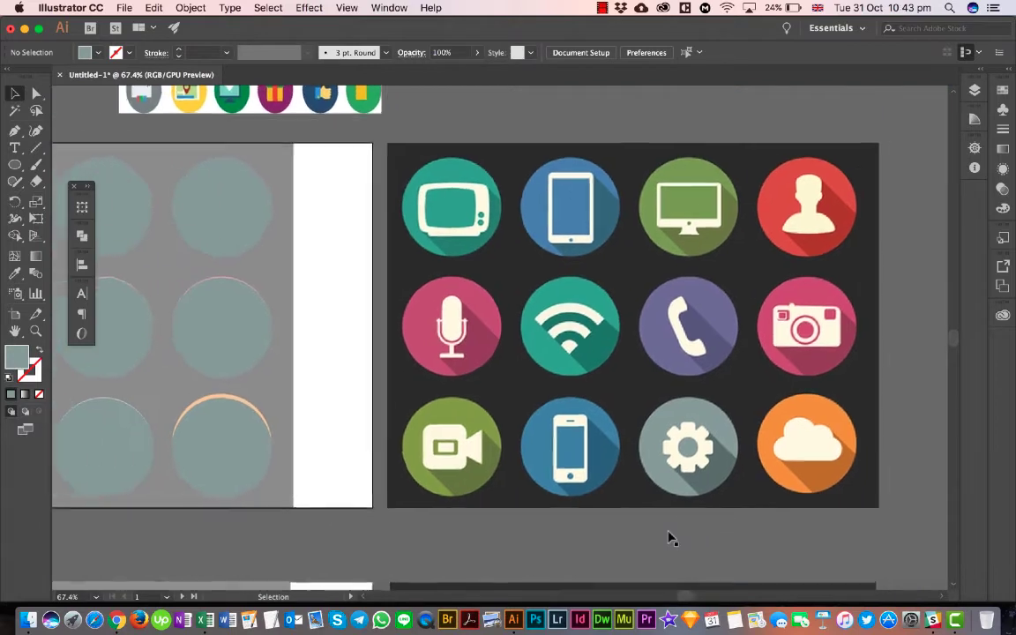
pyautogui.hscroll(-3, 669, 536)
pyautogui.scroll(1, 669, 536)
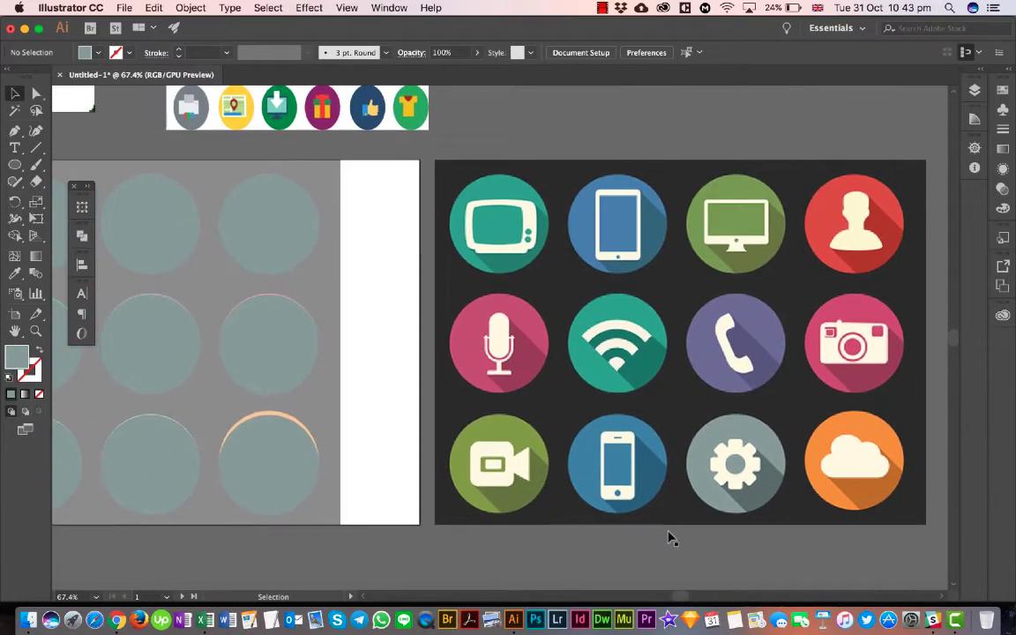
pyautogui.scroll(-2, 669, 537)
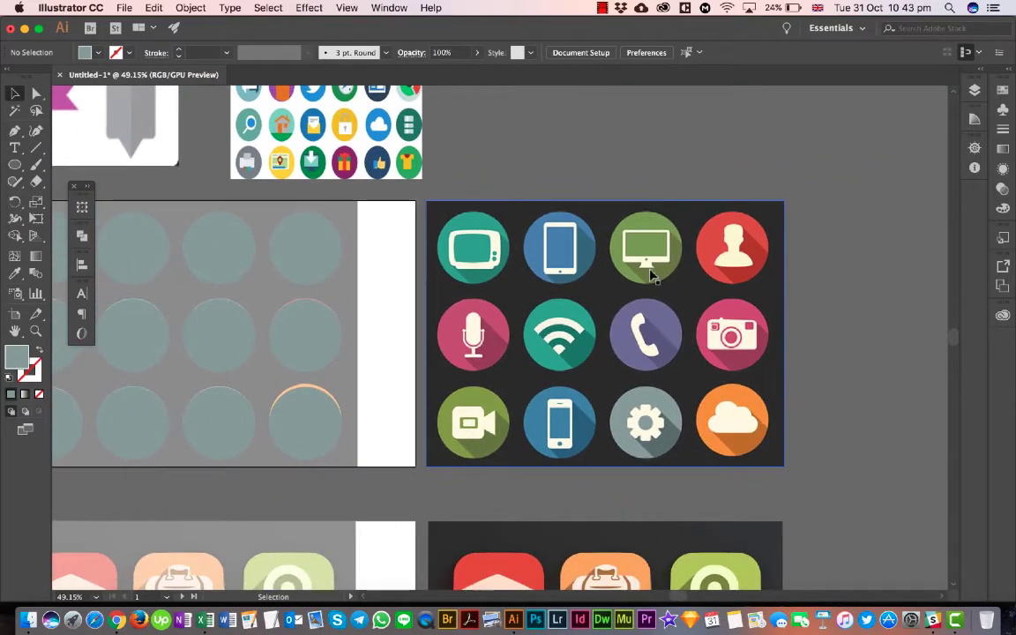
pyautogui.scroll(2, 655, 238)
pyautogui.scroll(2, 656, 240)
pyautogui.hscroll(5, 656, 238)
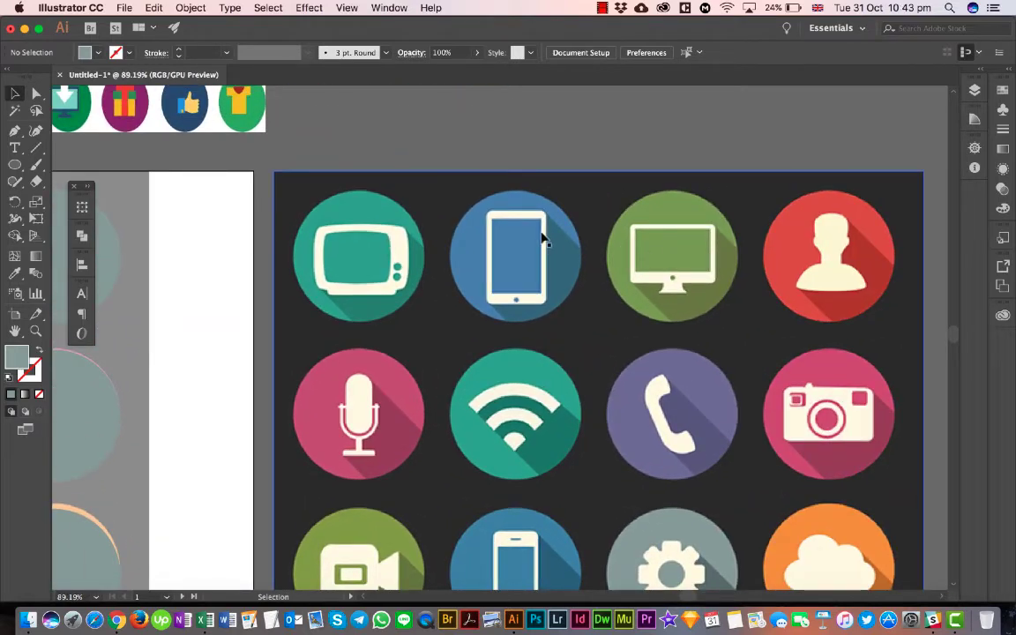
# - Fill the third circle of the upper row with the green sampled from the reference monitor icon, and deselect it
pyautogui.hscroll(-1, 415, 261)
pyautogui.hscroll(-6, 428, 270)
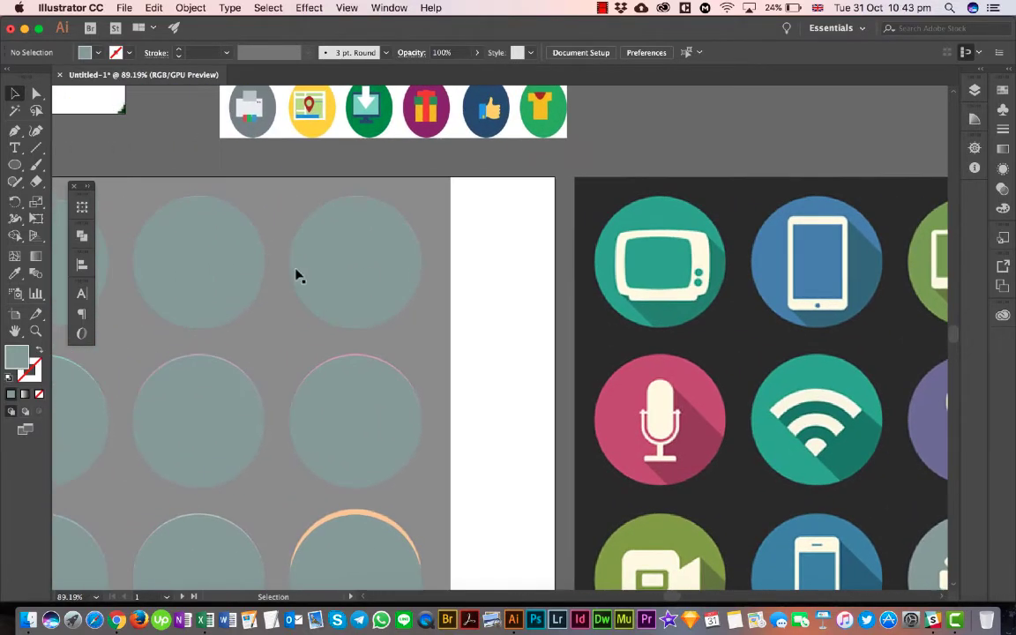
pyautogui.click(249, 248)
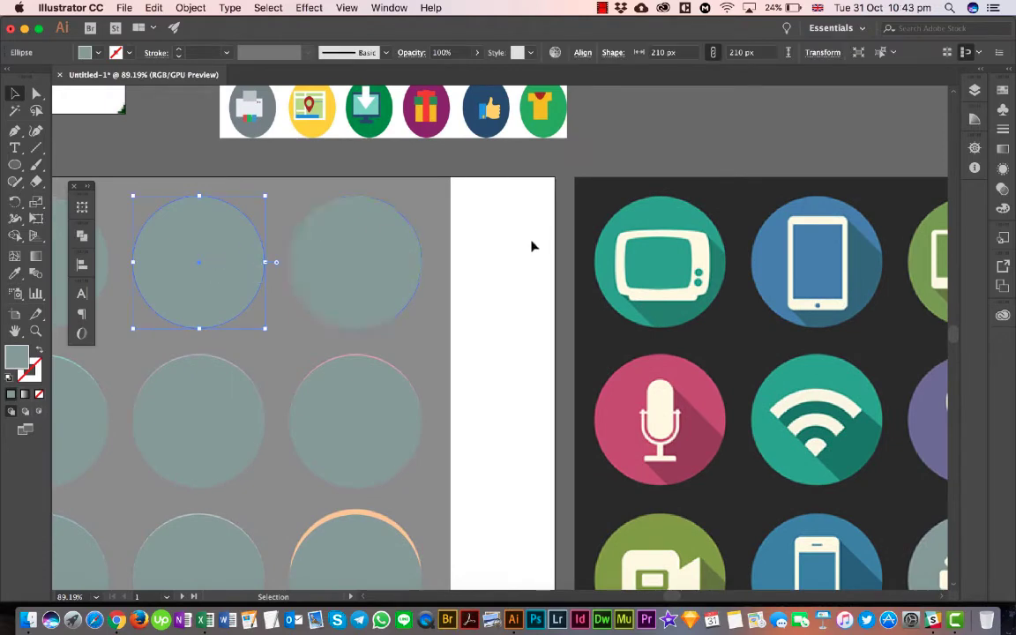
pyautogui.press('i')
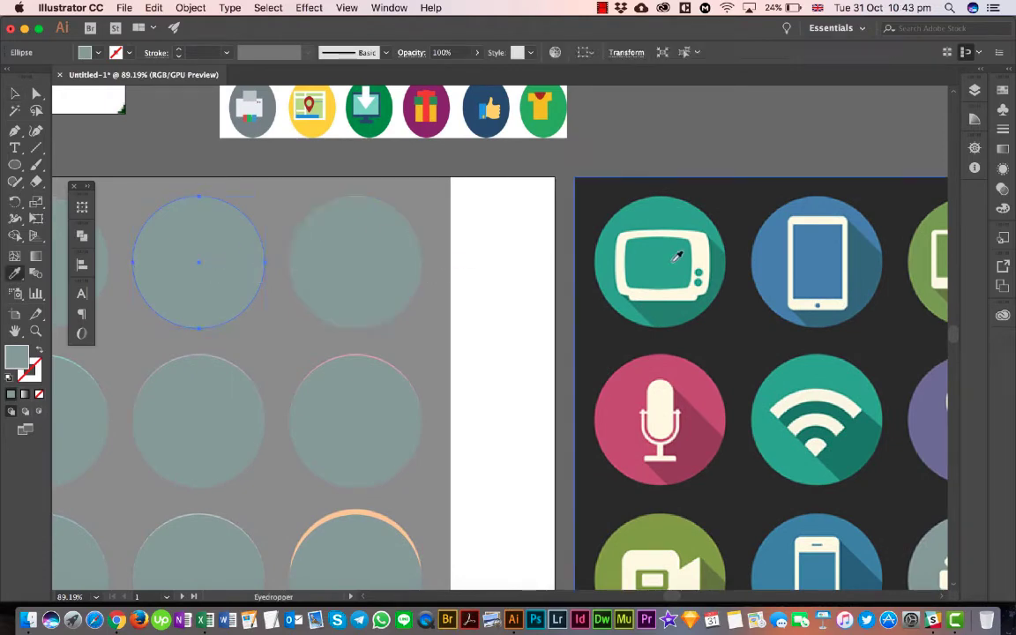
pyautogui.click(923, 235)
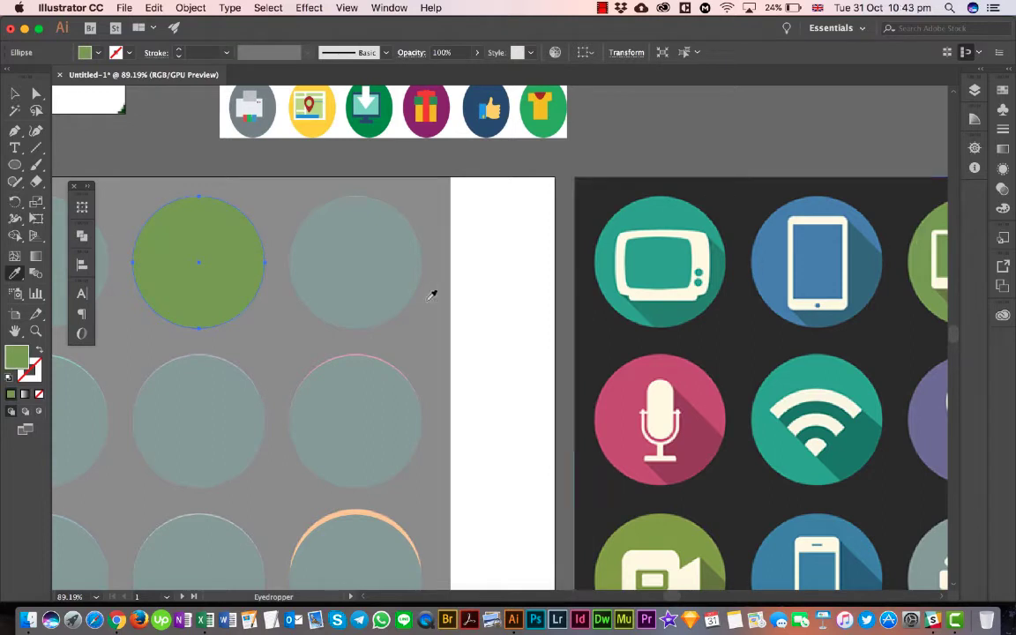
pyautogui.click(15, 93)
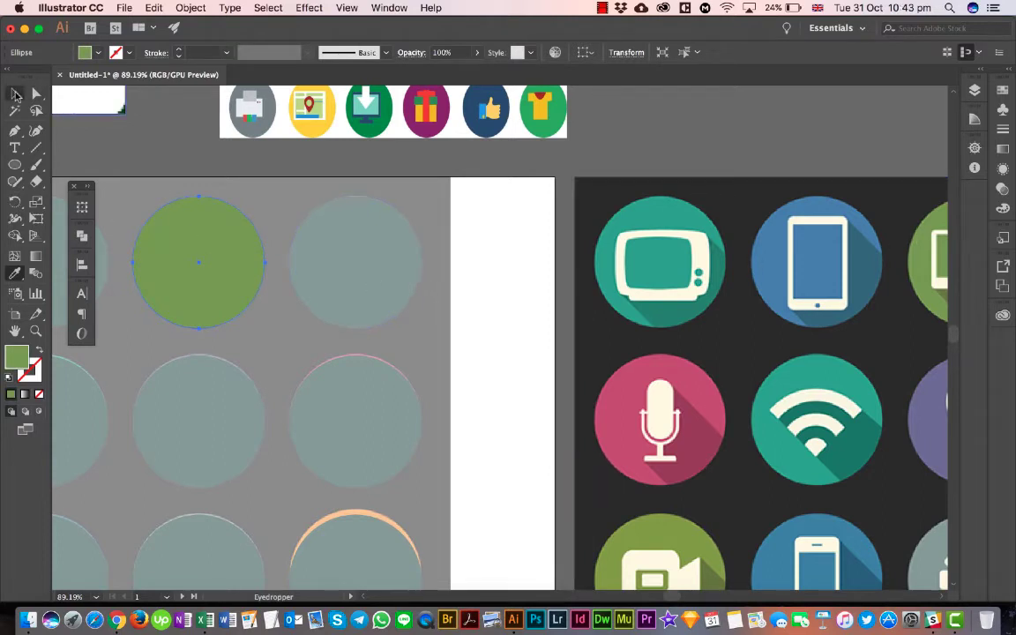
pyautogui.click(512, 251)
# - Trace the reference monitor's body with a rounded rectangle, tighten its corners, and swap its green fill to the stroke
pyautogui.hscroll(5, 512, 251)
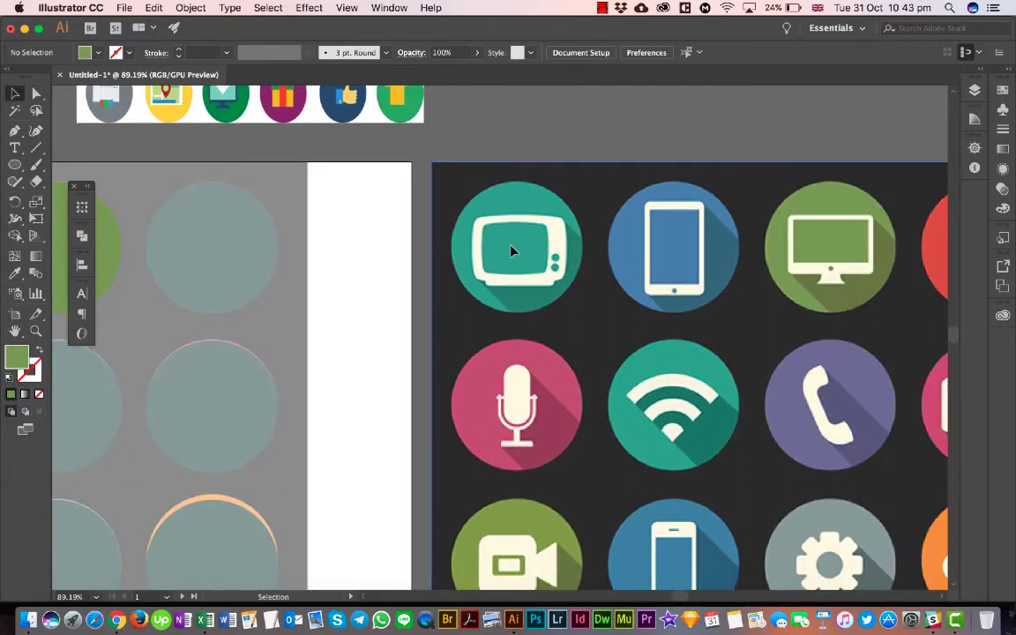
pyautogui.hscroll(5, 845, 240)
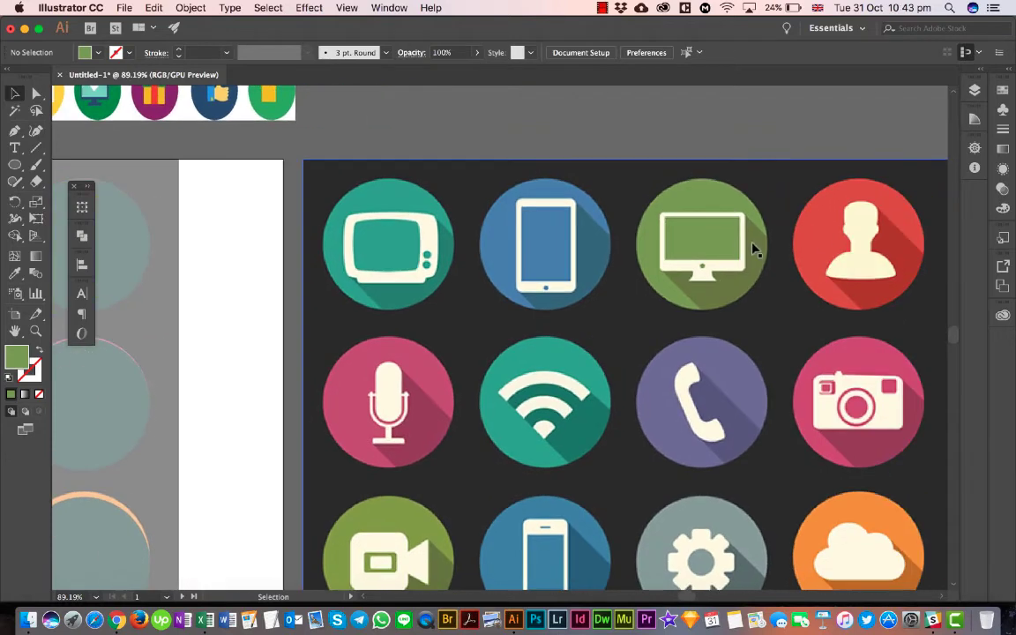
pyautogui.scroll(6, 755, 250)
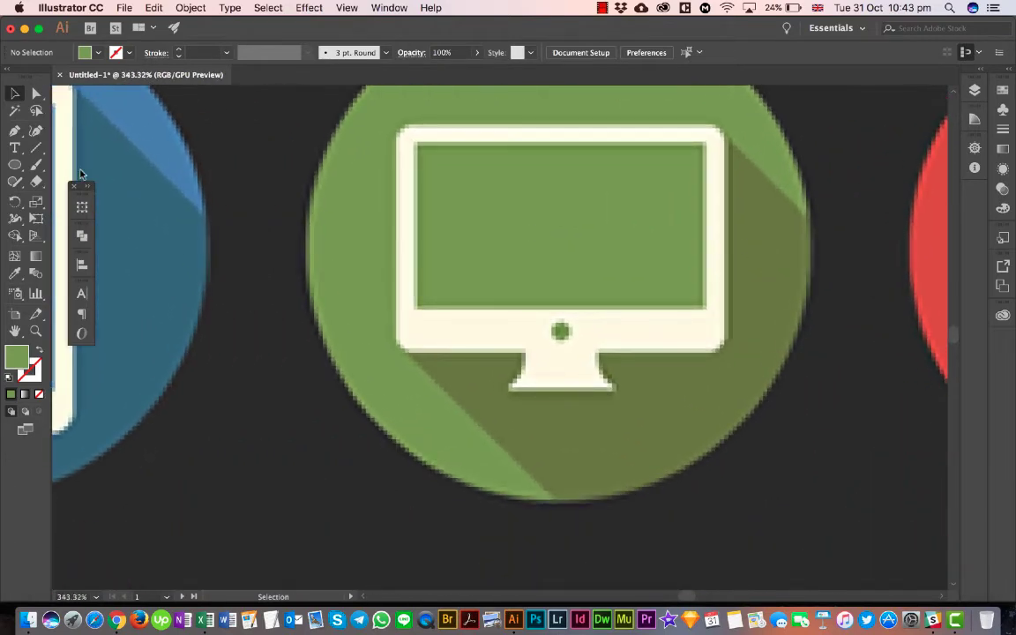
pyautogui.click(15, 164)
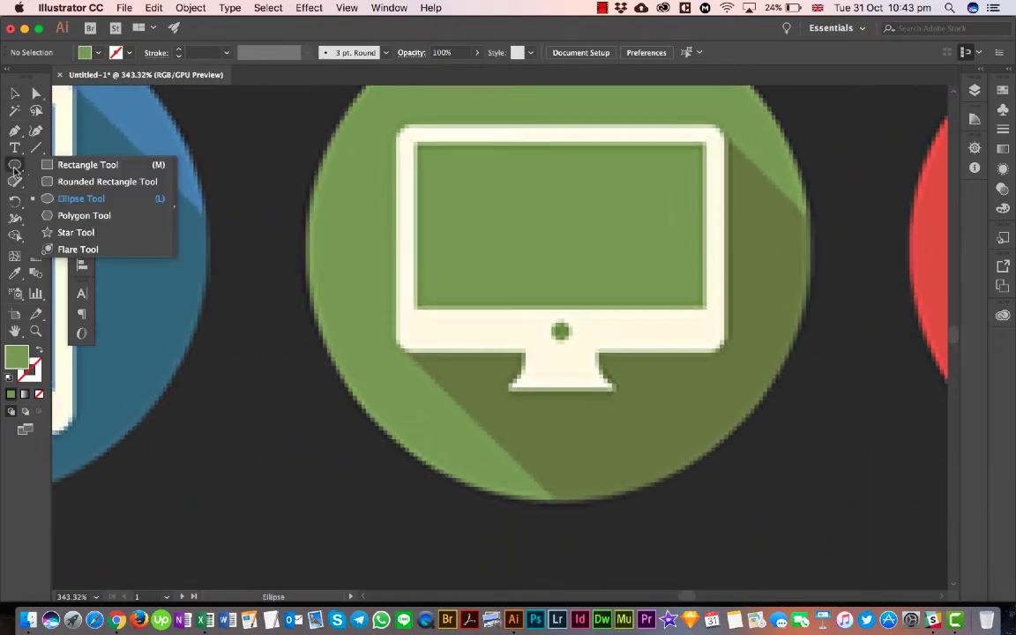
pyautogui.click(95, 181)
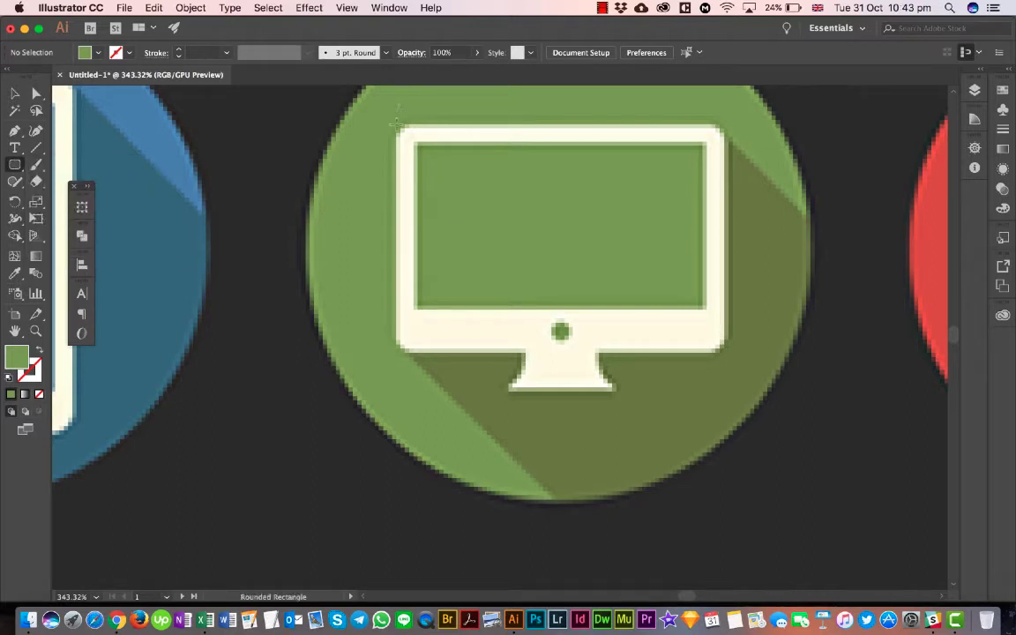
pyautogui.moveTo(399, 128); pyautogui.dragTo(728, 351)
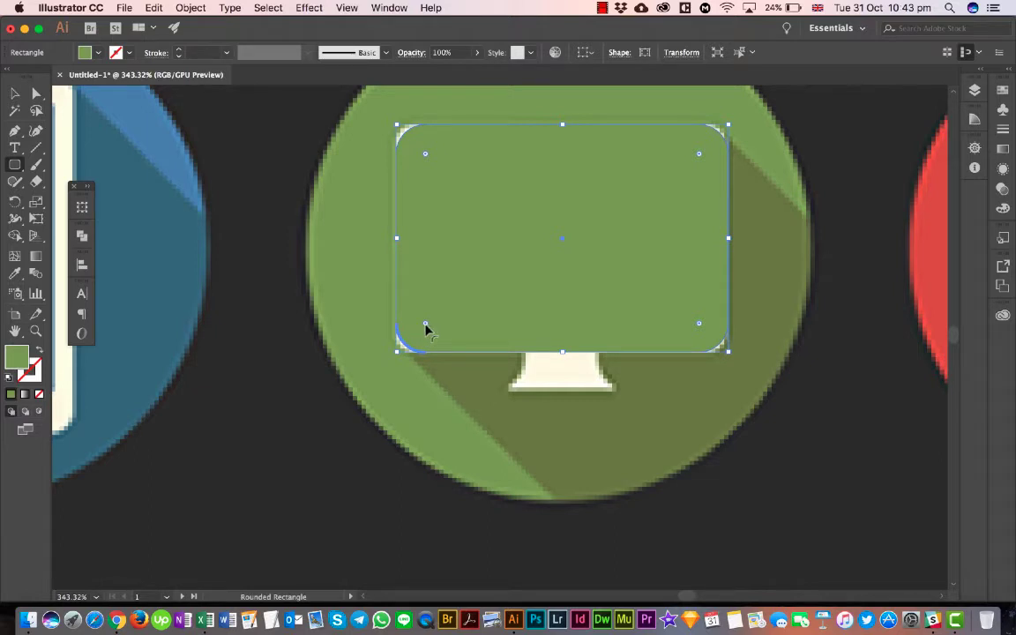
pyautogui.moveTo(425, 328); pyautogui.dragTo(419, 340)
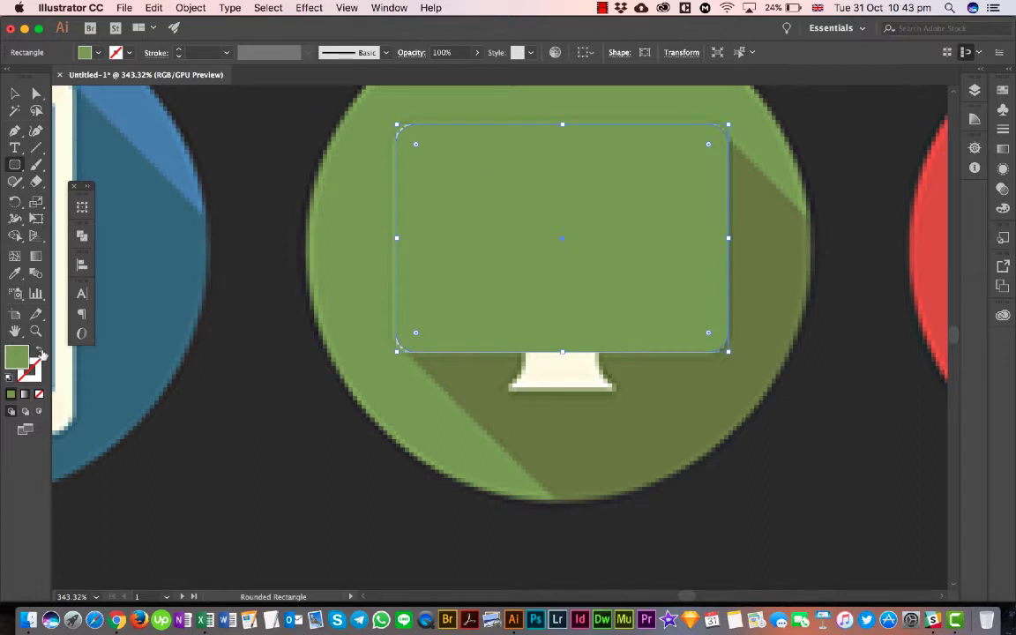
pyautogui.click(39, 352)
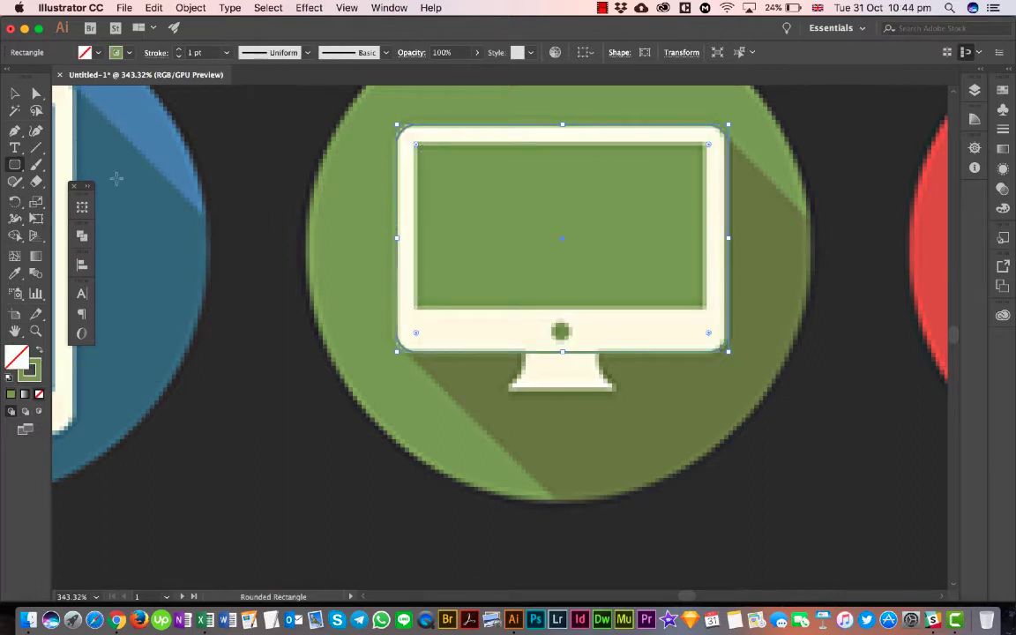
# - Trace the monitor's screen with a rectangle and its round button with a circle about 7 px wide
pyautogui.moveTo(15, 167); pyautogui.dragTo(74, 164)
pyautogui.press('v')
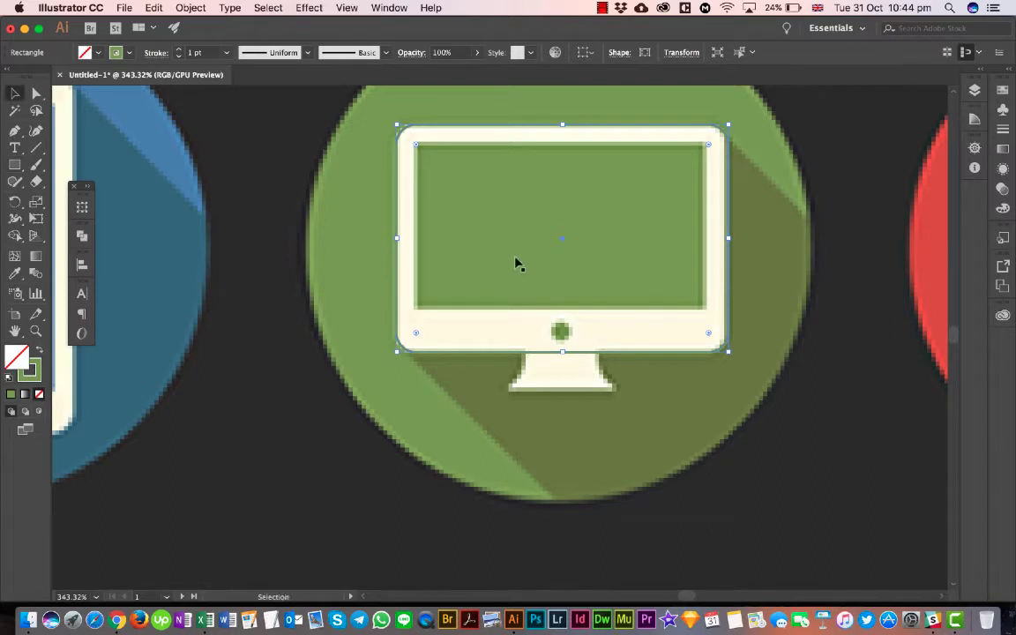
pyautogui.click(310, 316)
pyautogui.click(15, 165)
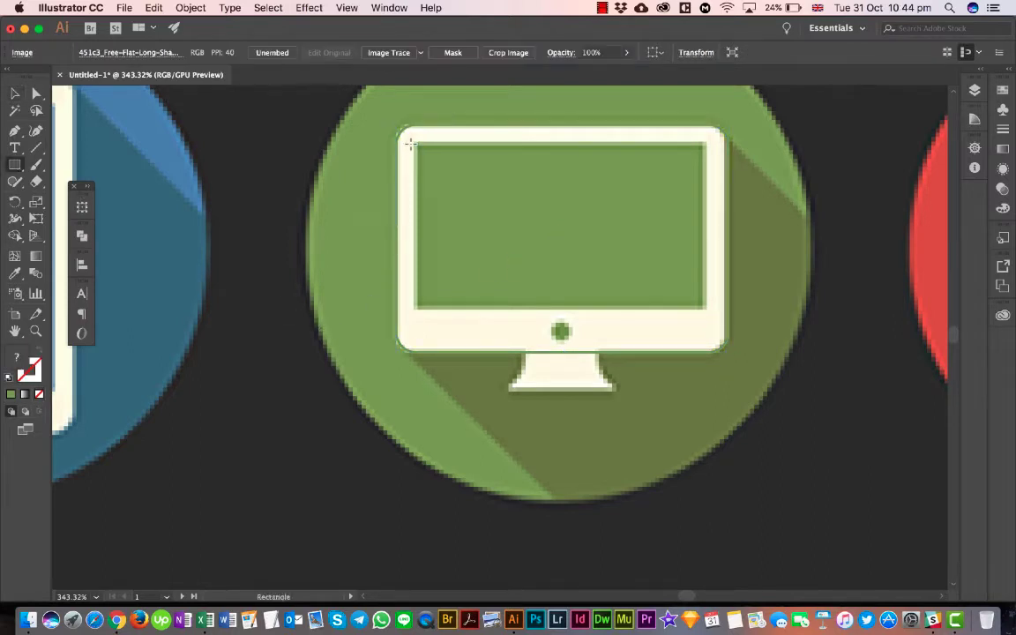
pyautogui.moveTo(412, 141); pyautogui.dragTo(707, 308)
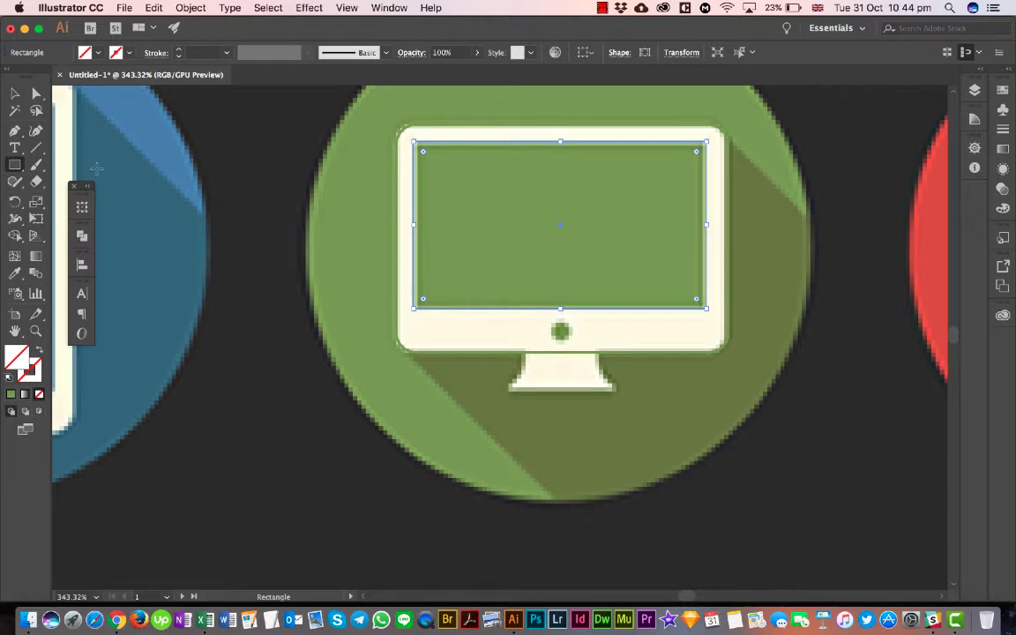
pyautogui.moveTo(16, 164); pyautogui.dragTo(62, 199)
pyautogui.moveTo(554, 323); pyautogui.dragTo(573, 342)
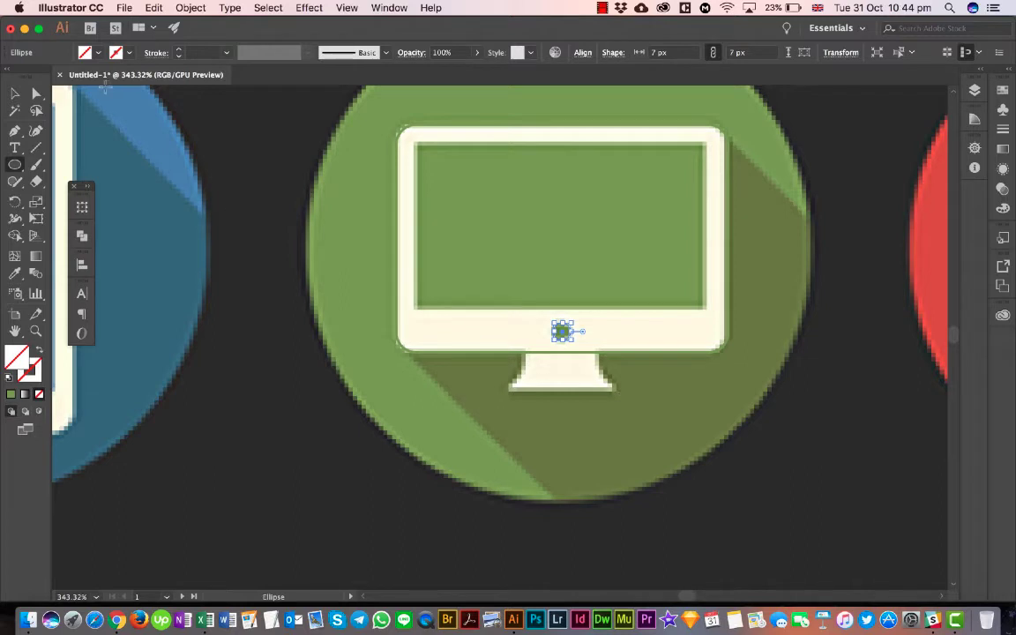
# - Trace the reference monitor's flared stand with the Pen tool as a closed path overlapping the body's lower edge
pyautogui.click(14, 130)
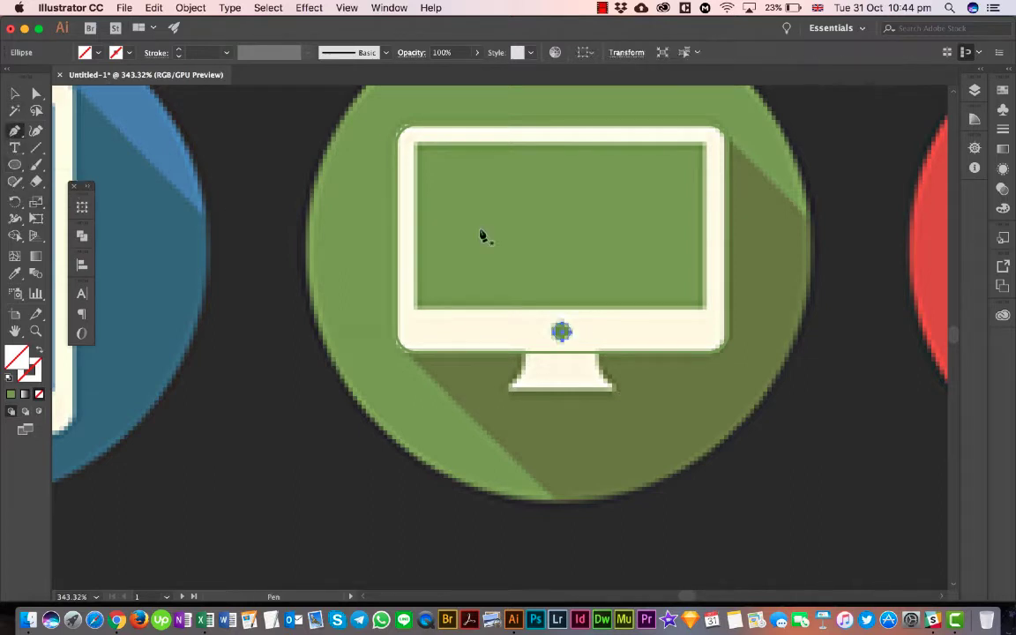
pyautogui.click(524, 341)
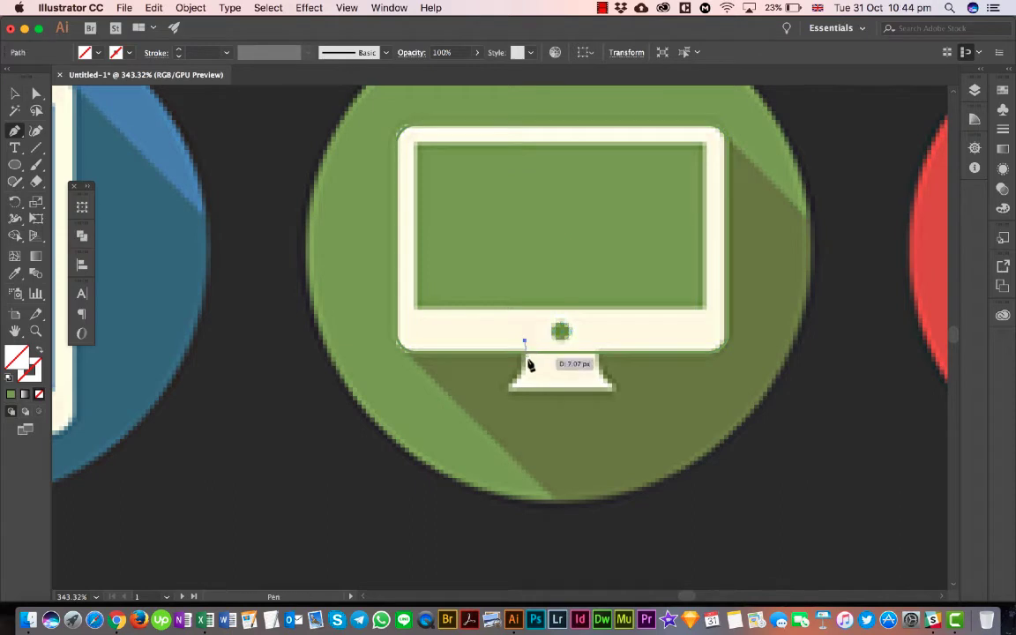
pyautogui.click(527, 372)
pyautogui.click(490, 407)
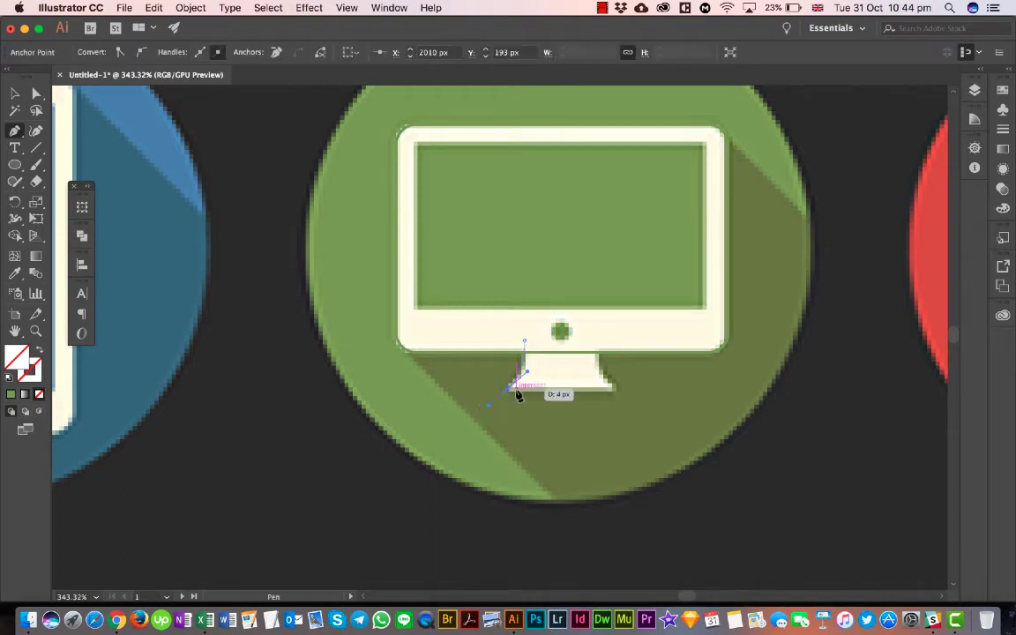
pyautogui.click(614, 389)
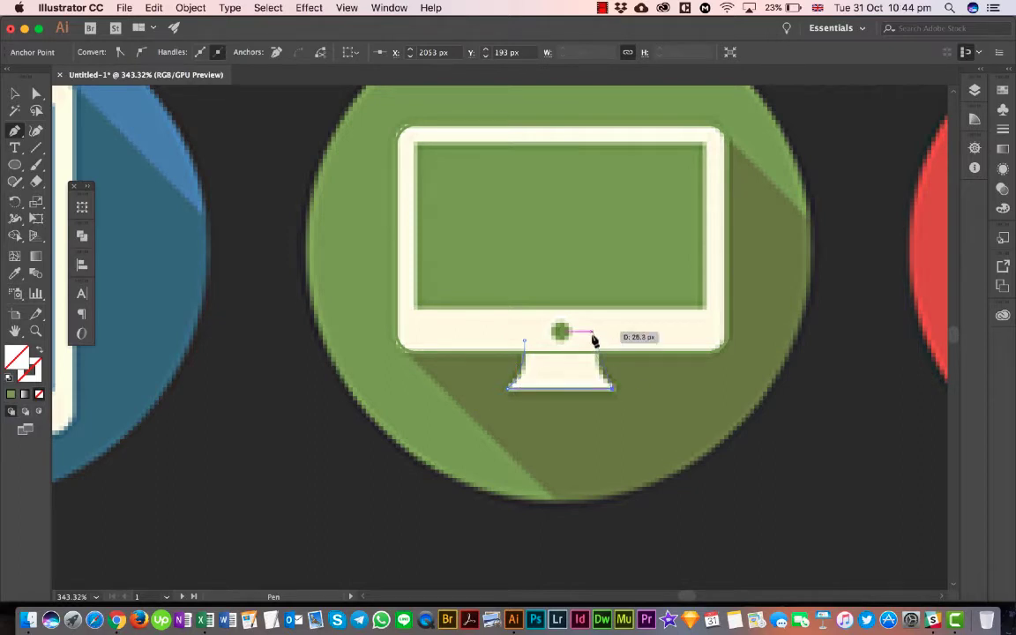
pyautogui.moveTo(591, 303); pyautogui.dragTo(592, 295)
pyautogui.moveTo(594, 337); pyautogui.dragTo(547, 353)
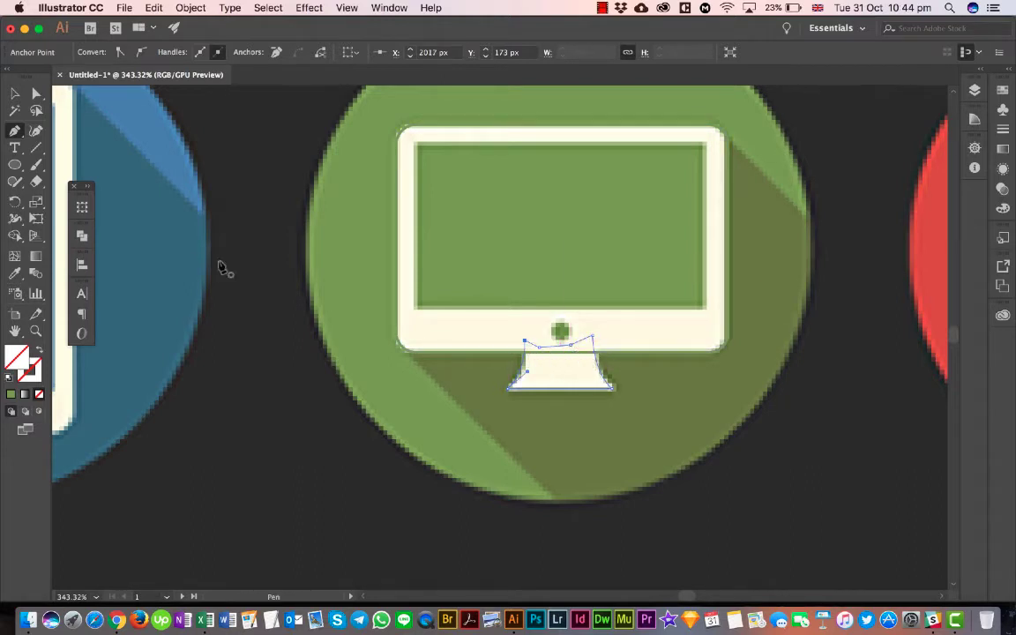
# - Undo the accidental move of the reference image and lock the image in place
pyautogui.click(13, 95)
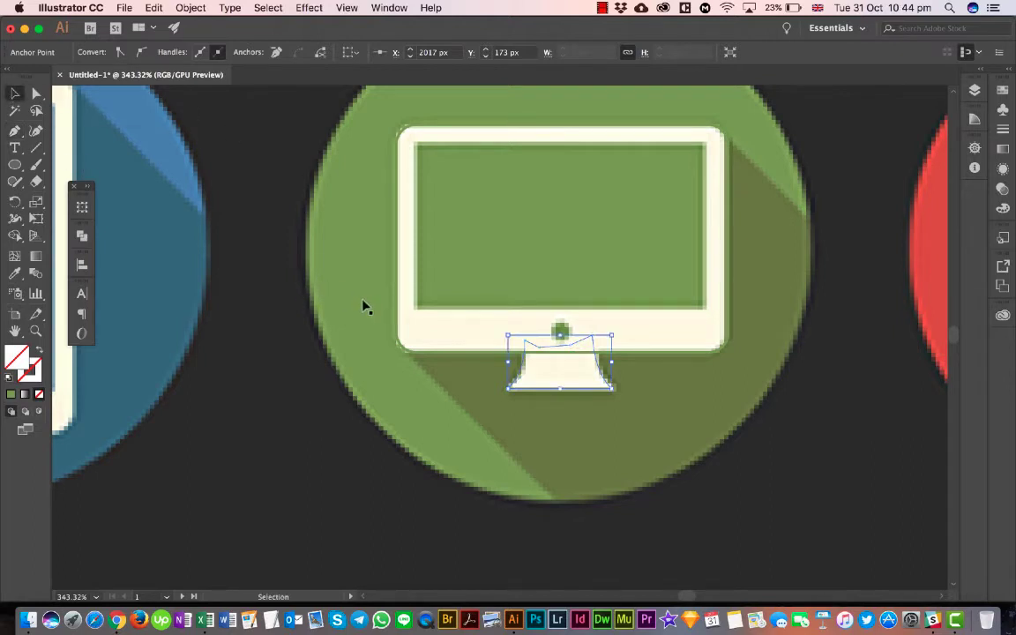
pyautogui.moveTo(368, 314); pyautogui.dragTo(408, 326)
pyautogui.press('super+z')
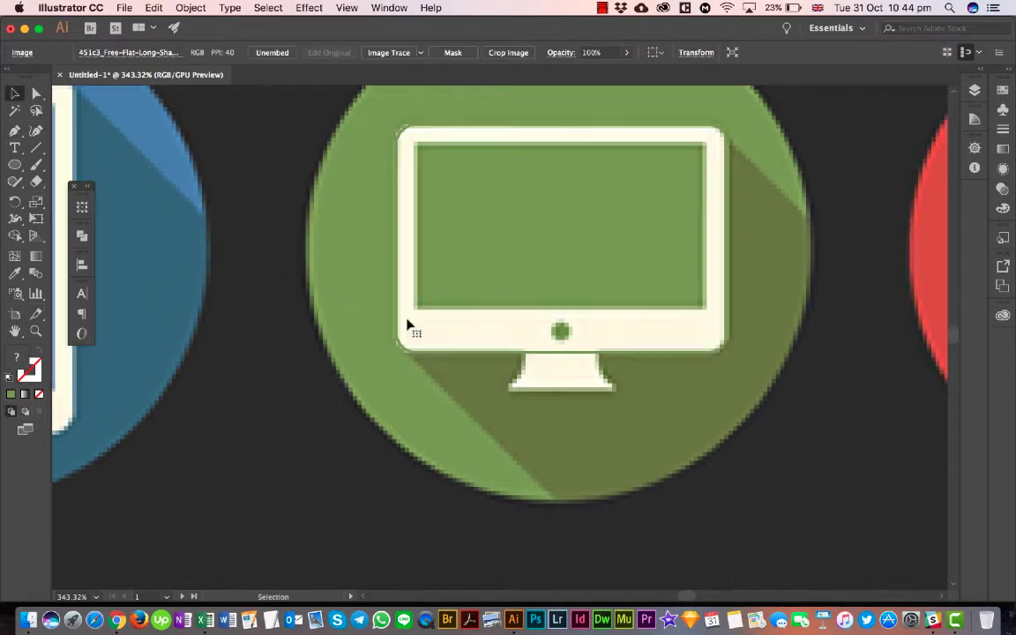
pyautogui.scroll(-5, 285, 330)
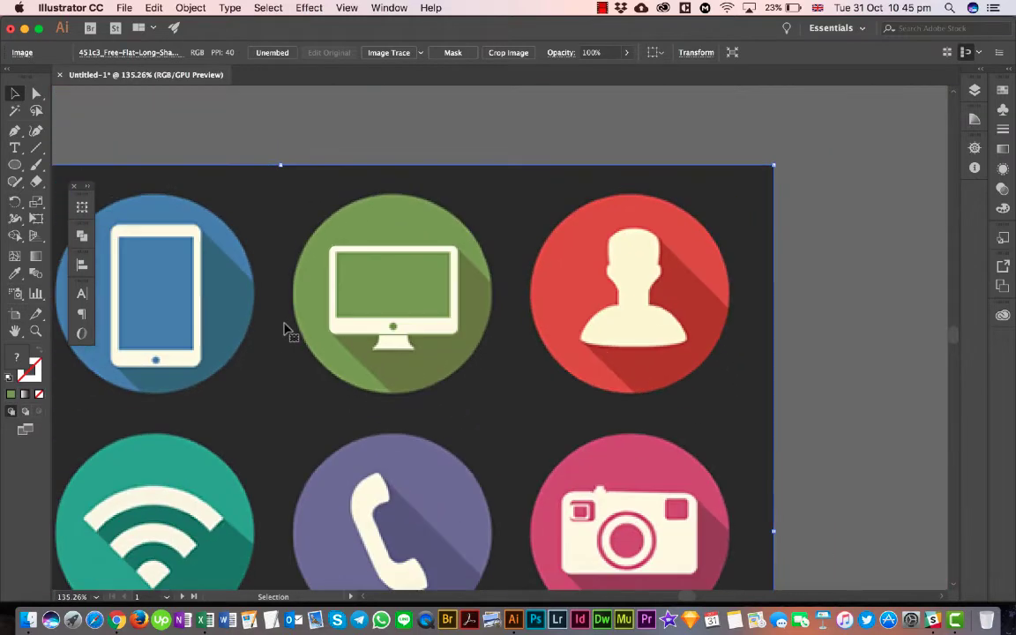
pyautogui.scroll(-3, 285, 330)
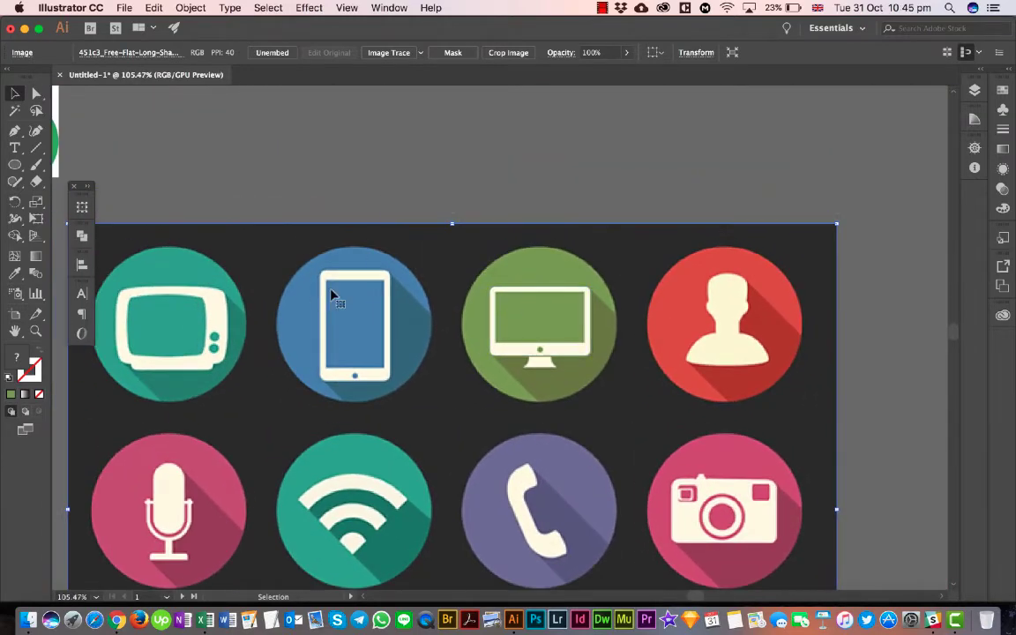
pyautogui.hscroll(-5, 339, 261)
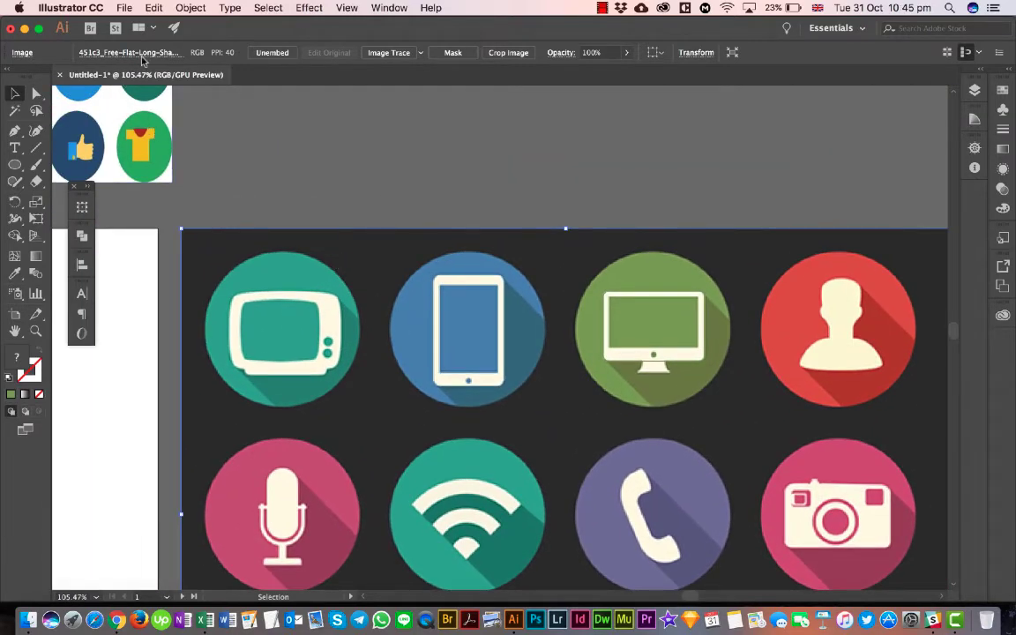
pyautogui.click(132, 7)
pyautogui.moveTo(181, 7)
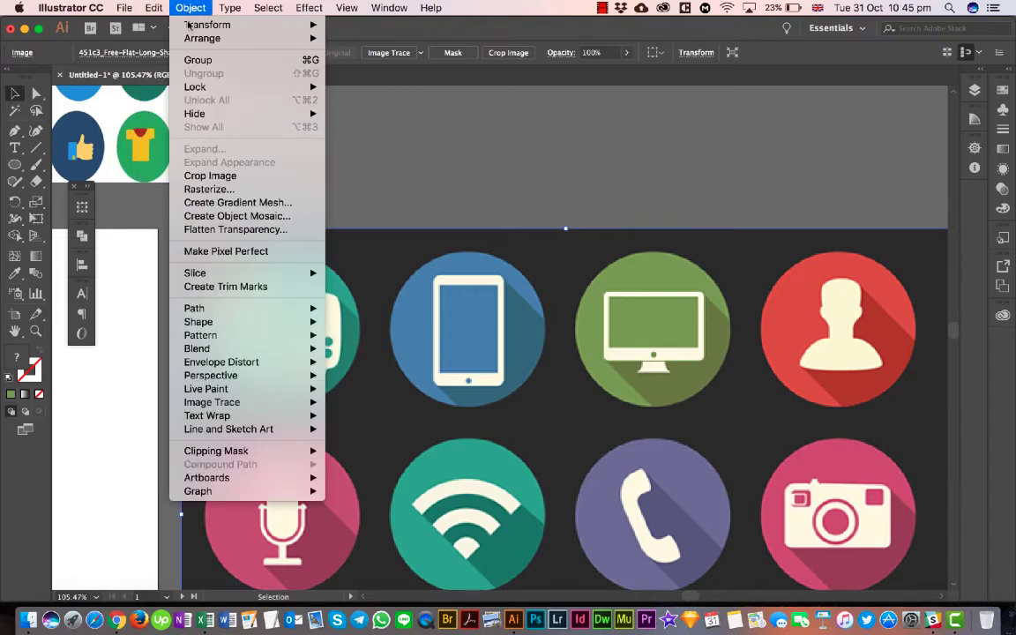
pyautogui.moveTo(250, 89)
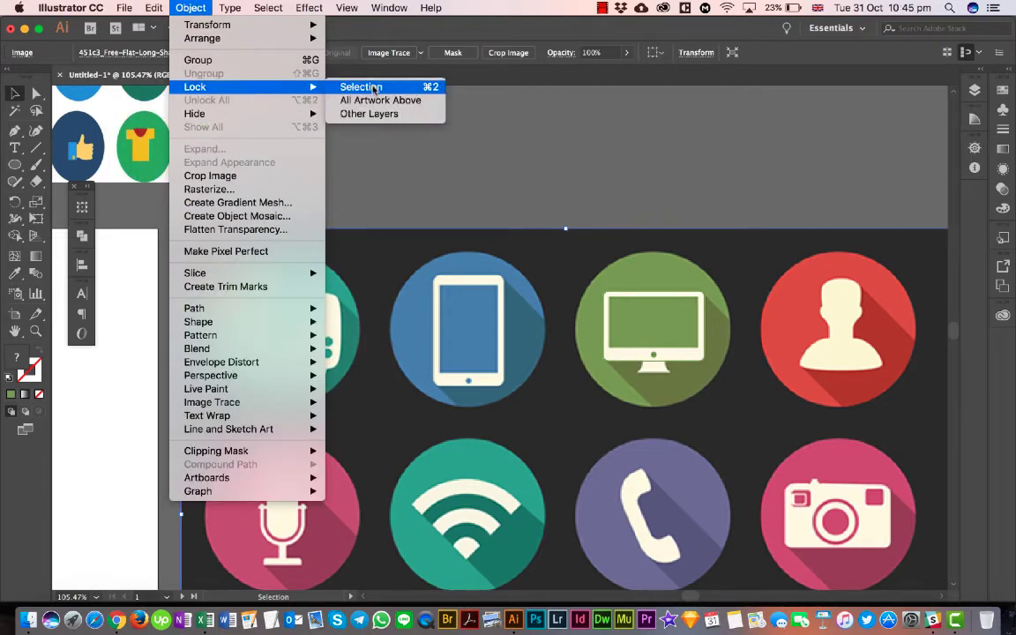
pyautogui.click(361, 86)
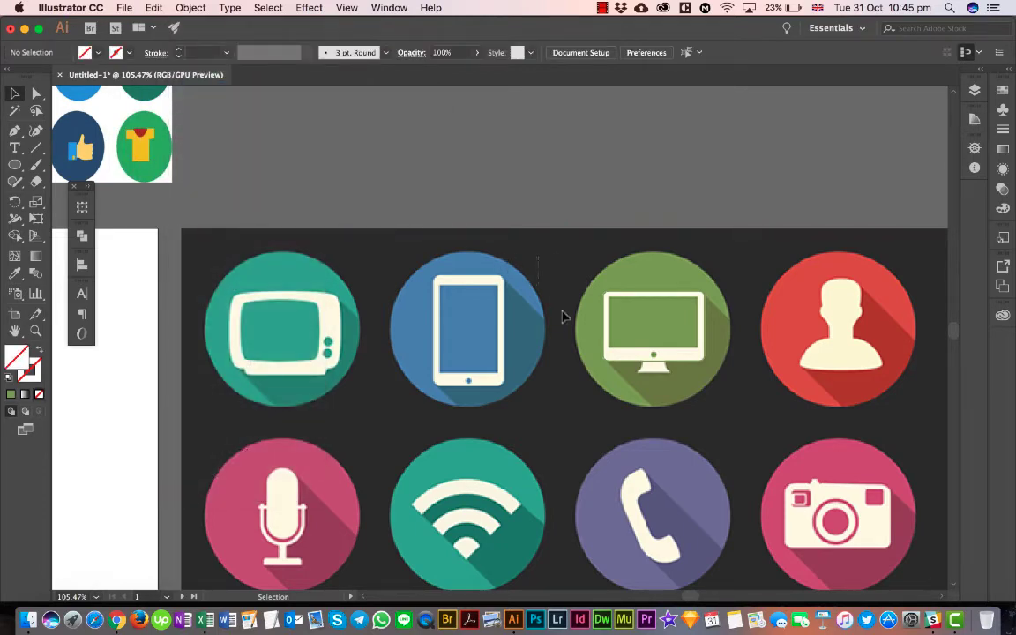
# - Fill the monitor's body and stand outlines with white and give both no stroke
pyautogui.hscroll(3, 472, 223)
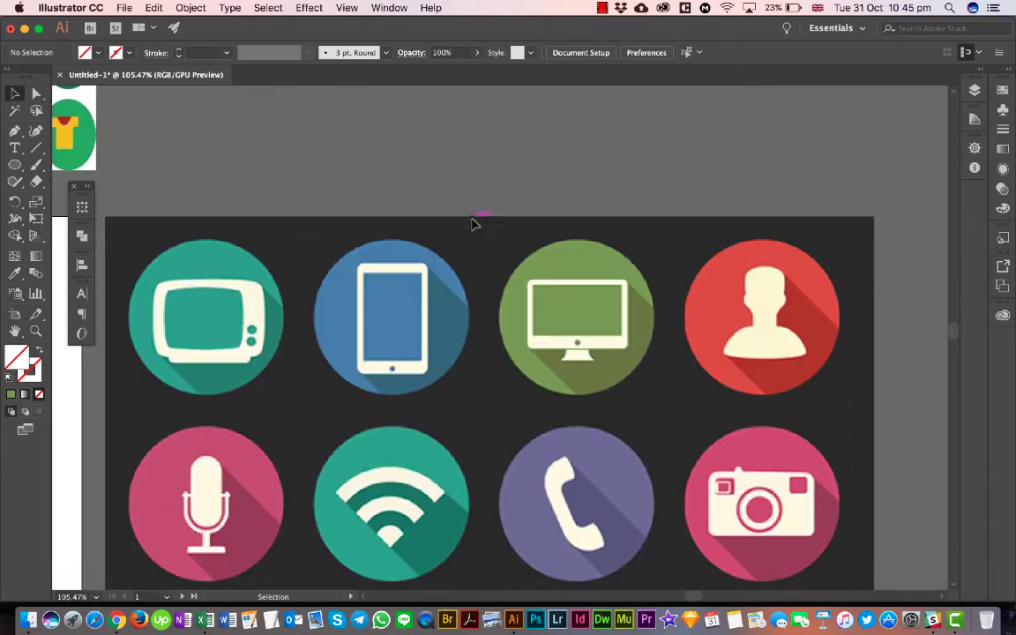
pyautogui.scroll(-3, 472, 223)
pyautogui.hscroll(2, 472, 223)
pyautogui.scroll(5, 529, 246)
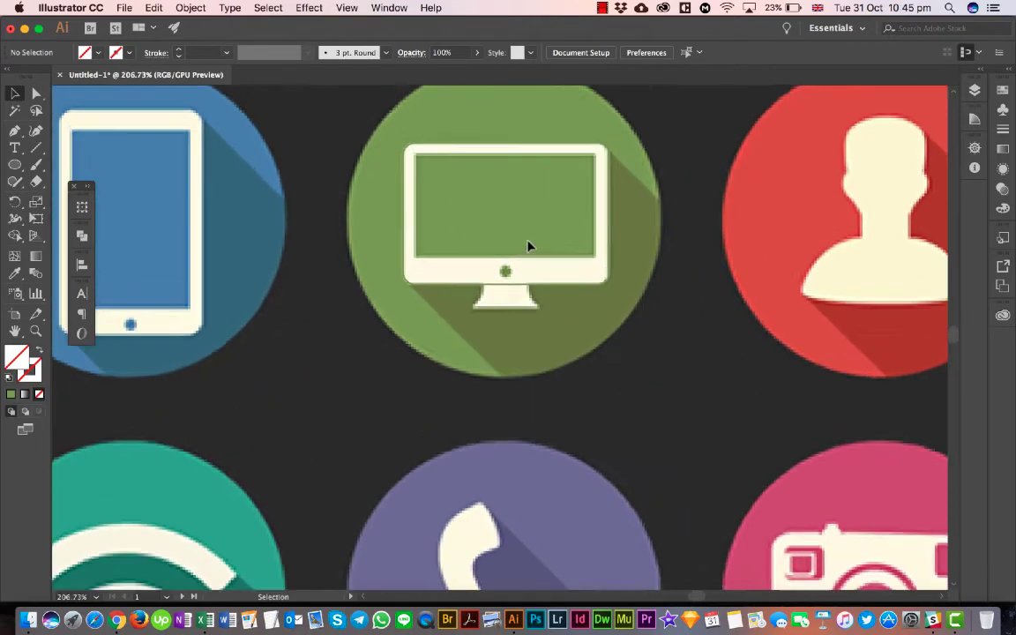
pyautogui.scroll(3, 528, 246)
pyautogui.click(575, 273)
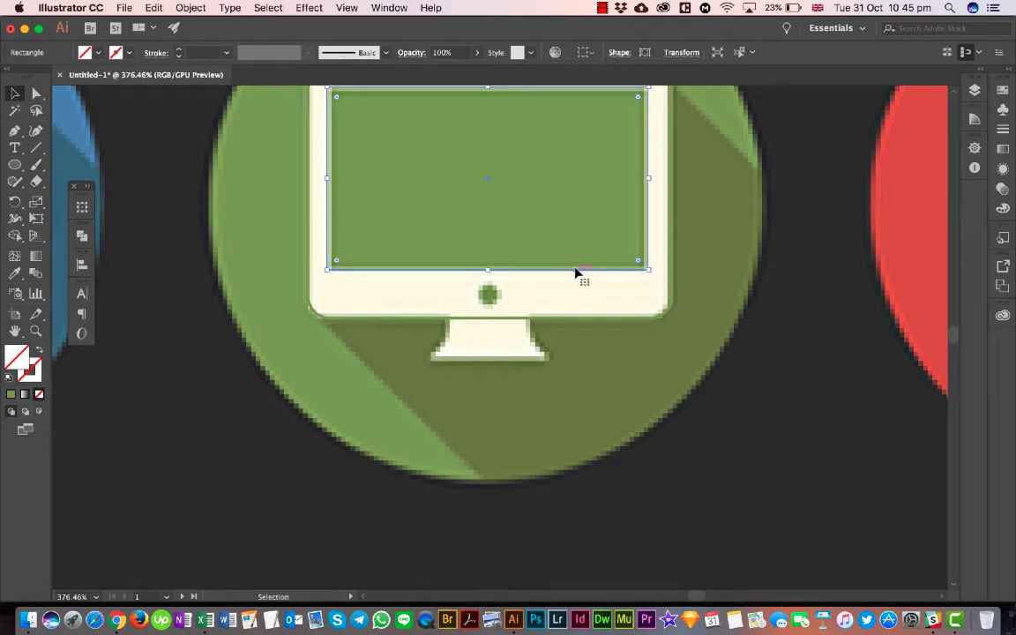
pyautogui.click(494, 302)
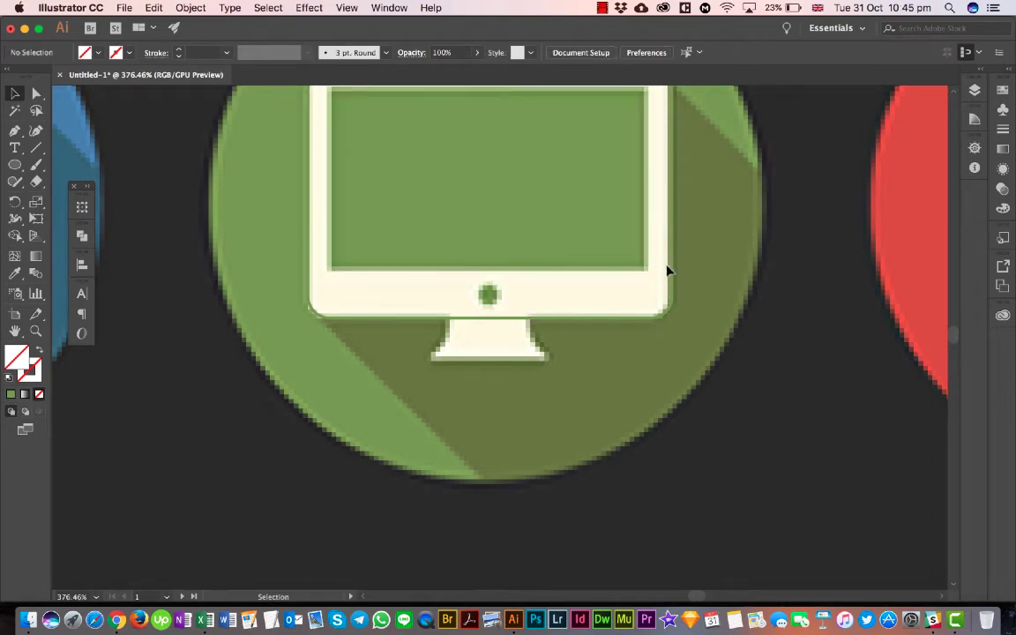
pyautogui.click(594, 293)
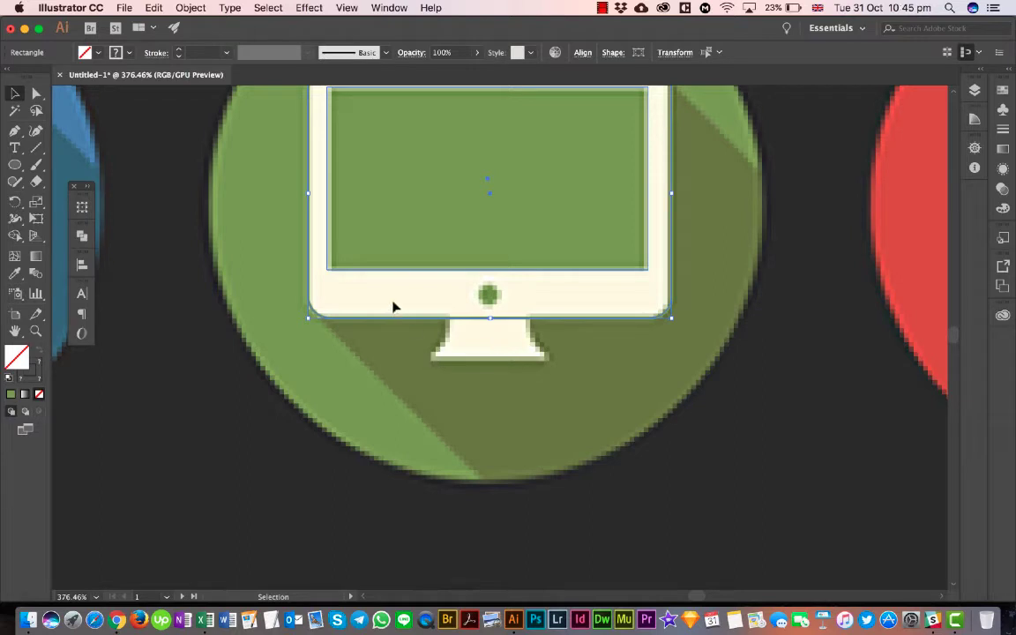
pyautogui.click(415, 316)
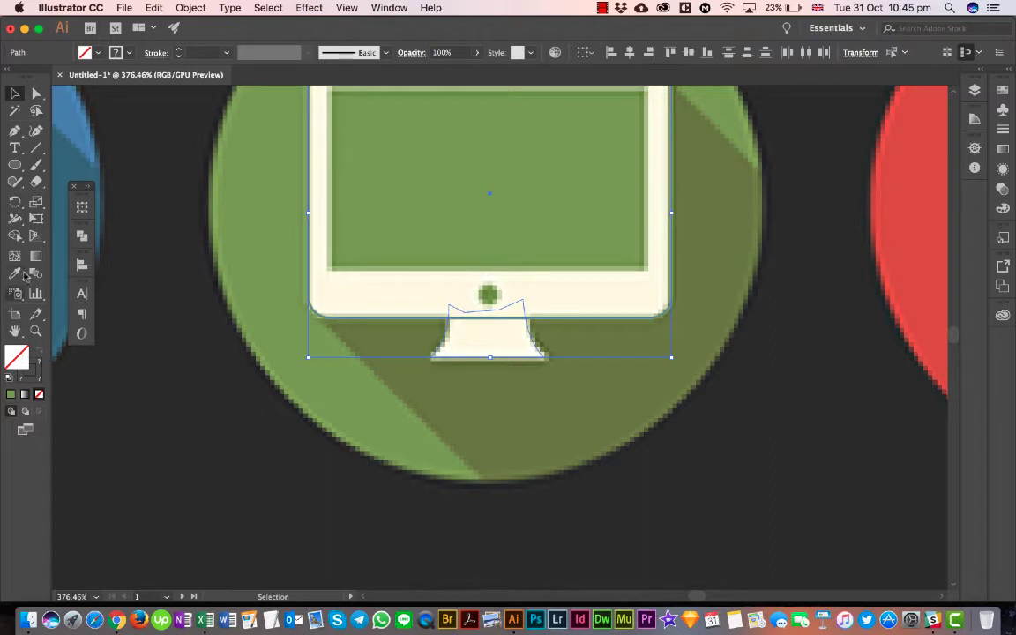
pyautogui.click(38, 364)
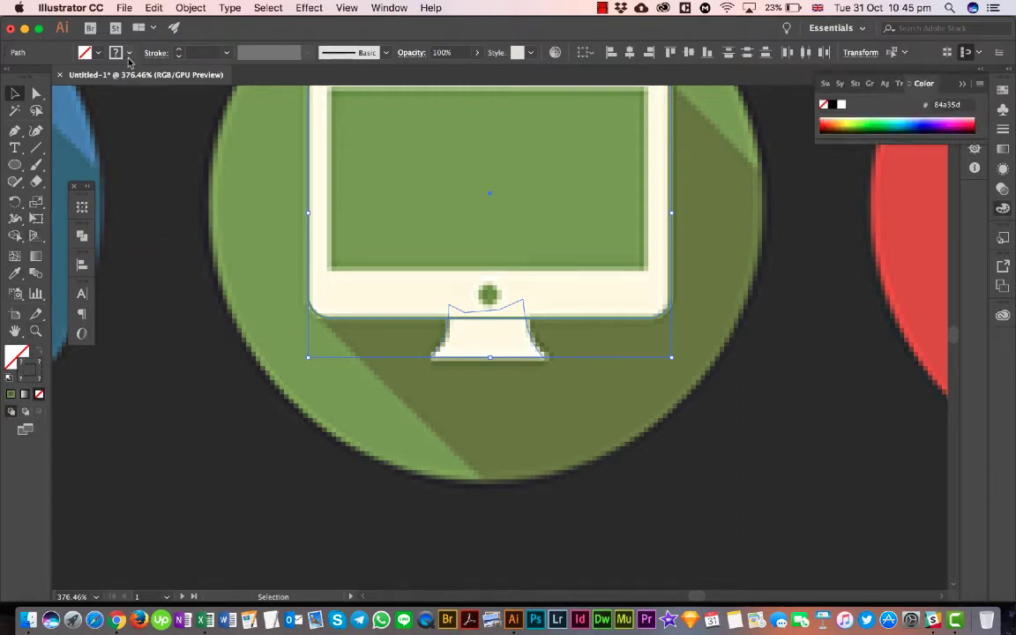
pyautogui.click(129, 57)
pyautogui.click(8, 77)
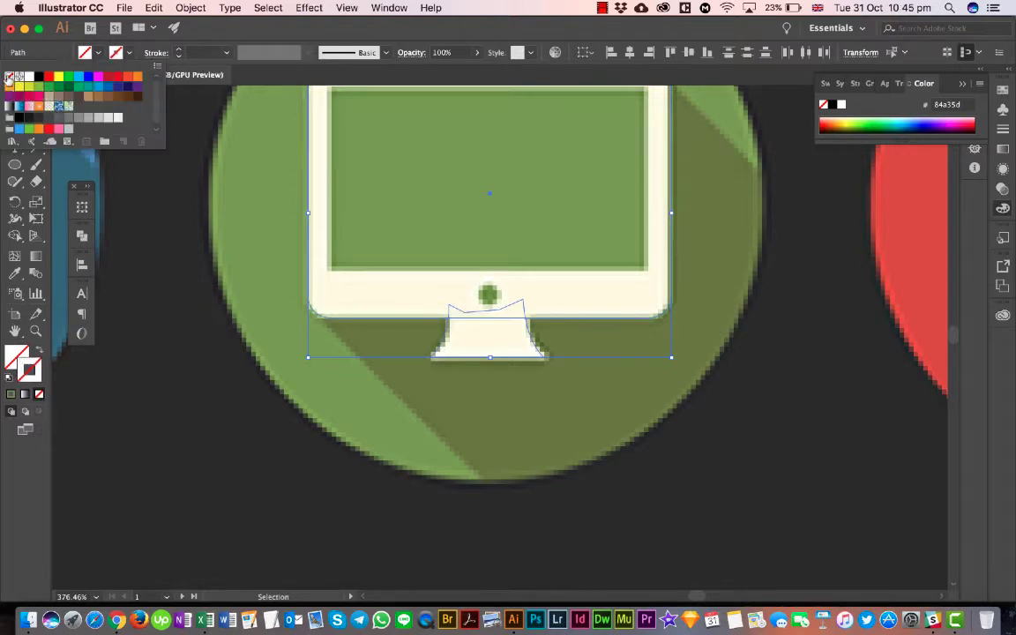
pyautogui.click(87, 50)
pyautogui.click(86, 50)
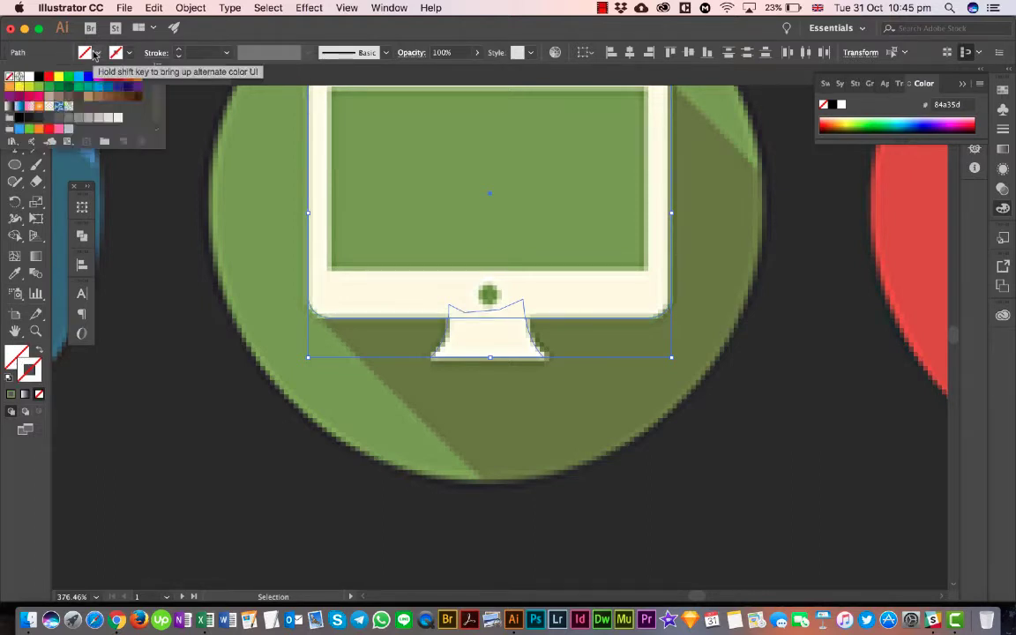
pyautogui.click(30, 78)
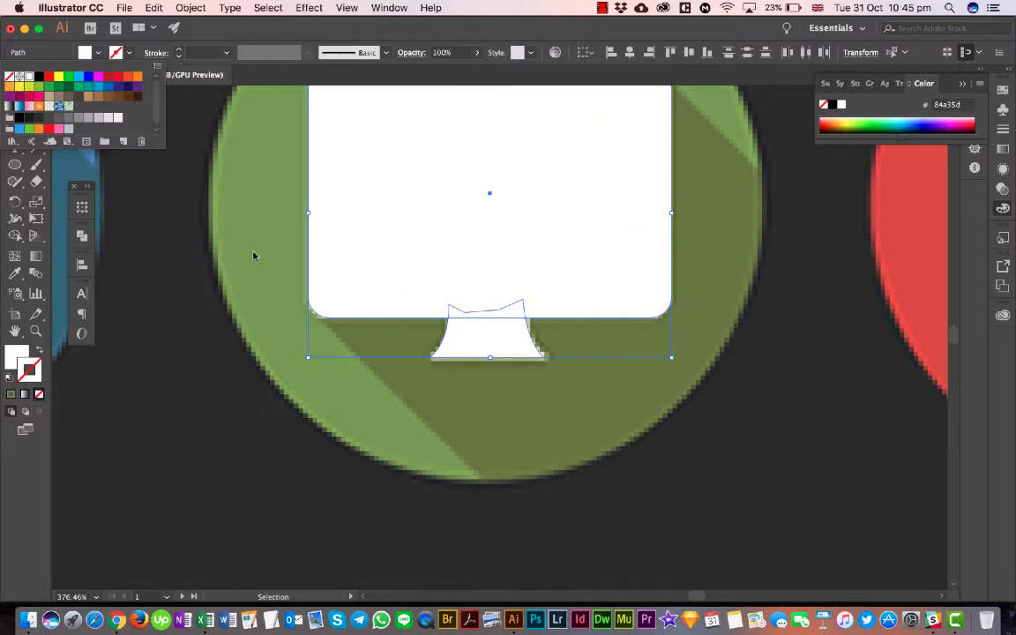
pyautogui.click(435, 22)
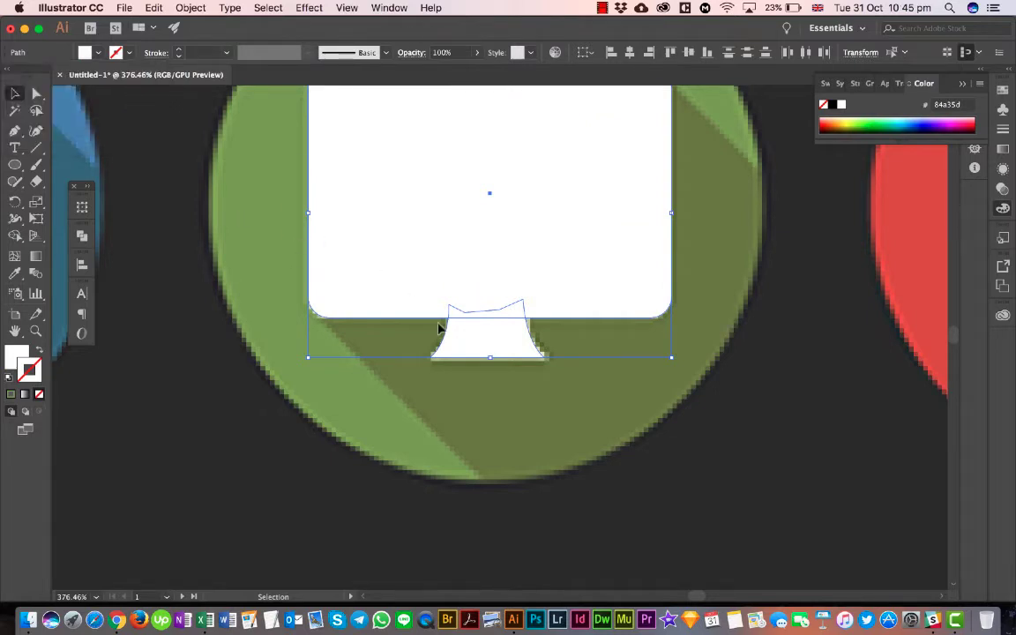
# - Merge the monitor's stand and body into one shape with the Shape Builder tool
pyautogui.click(15, 236)
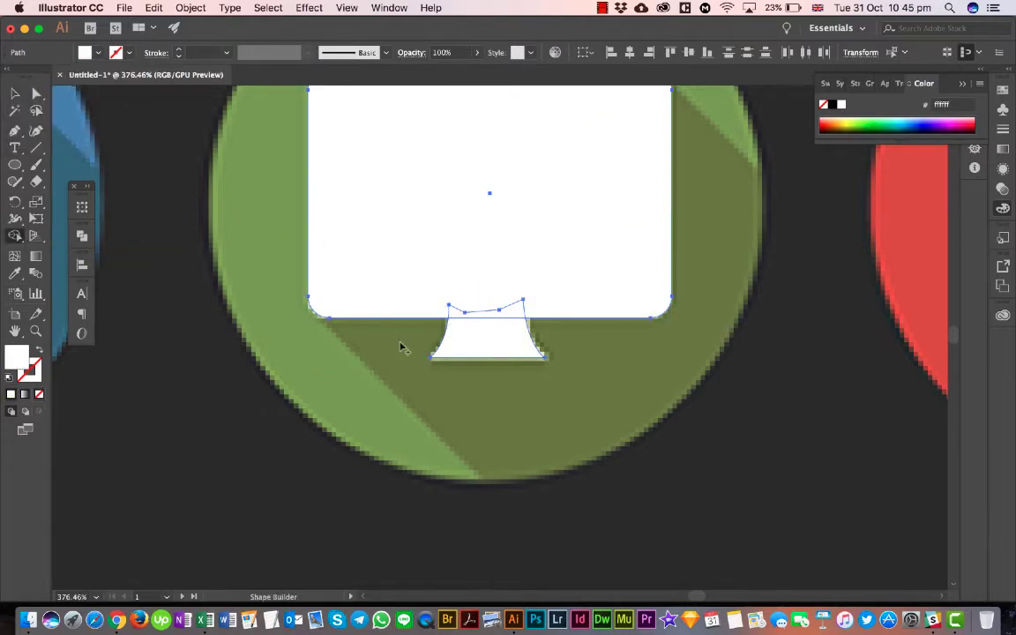
pyautogui.moveTo(462, 341); pyautogui.dragTo(460, 299)
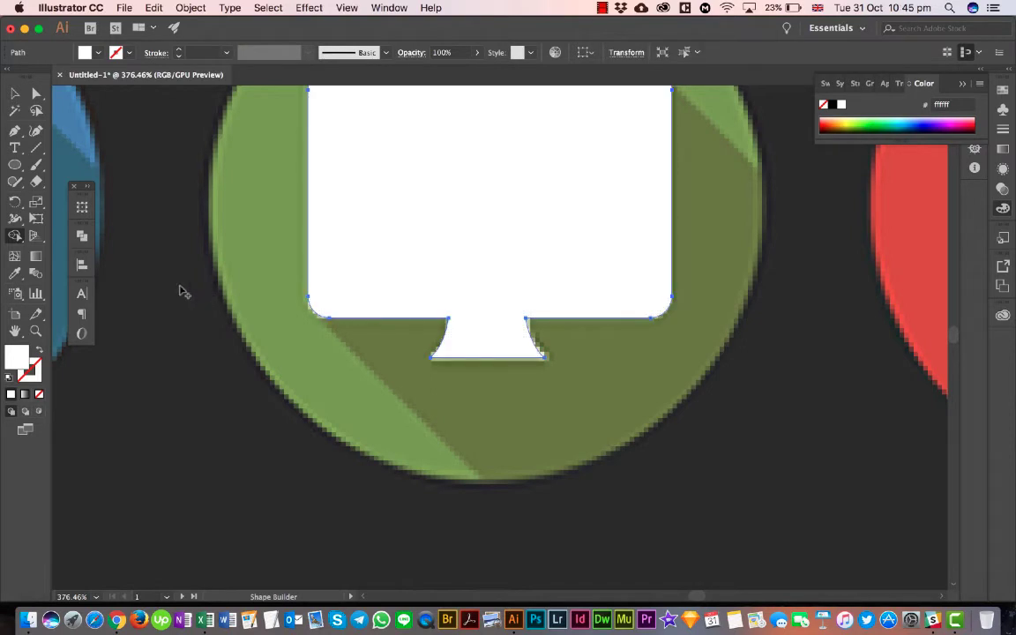
pyautogui.click(15, 93)
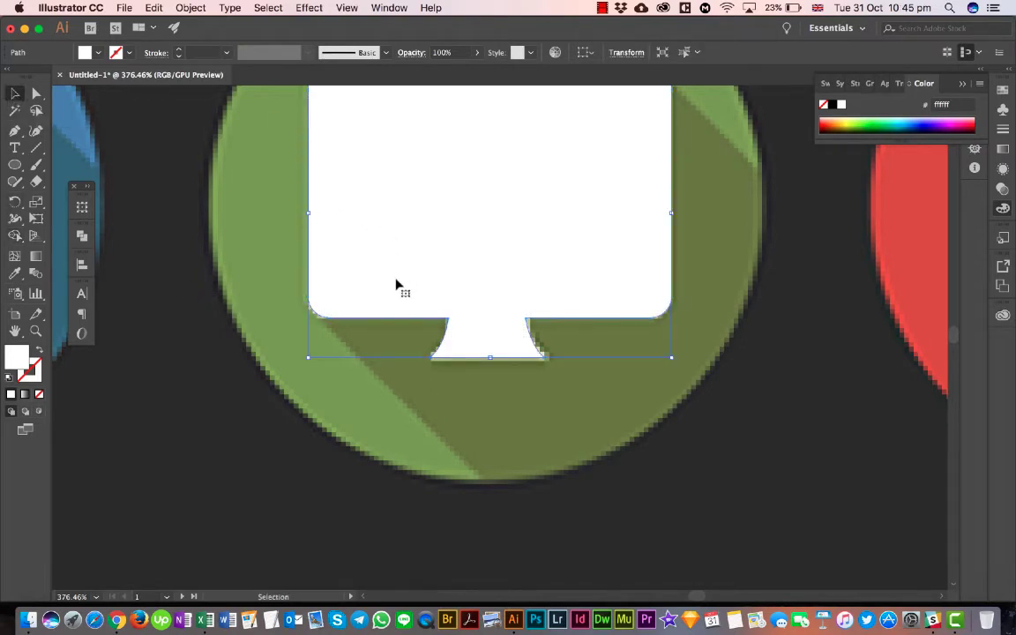
# - Send the merged white monitor shape one level backward in the stacking order
pyautogui.scroll(3, 519, 345)
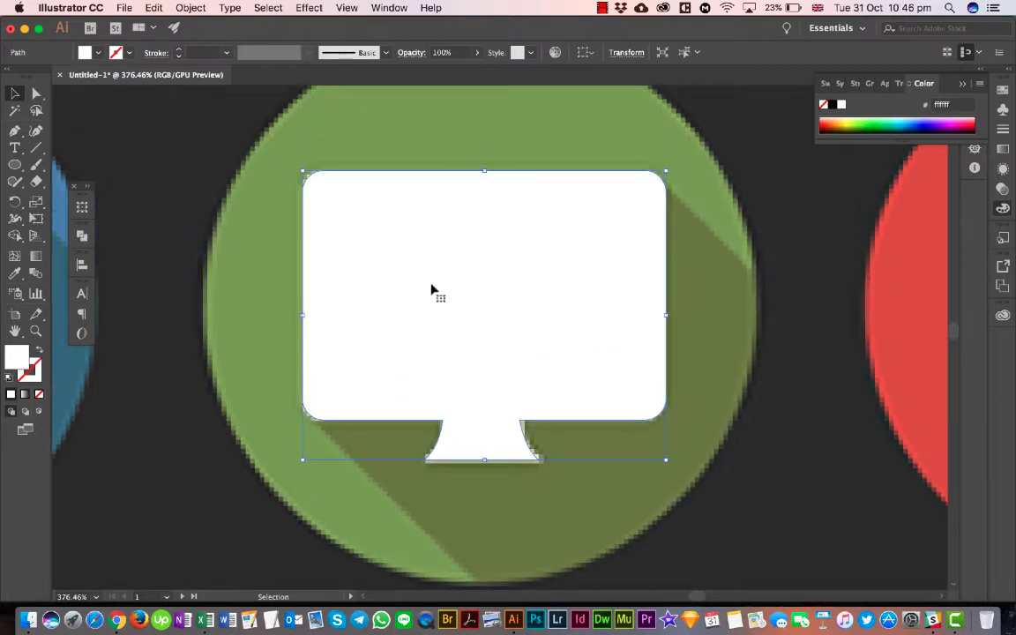
pyautogui.click(701, 331)
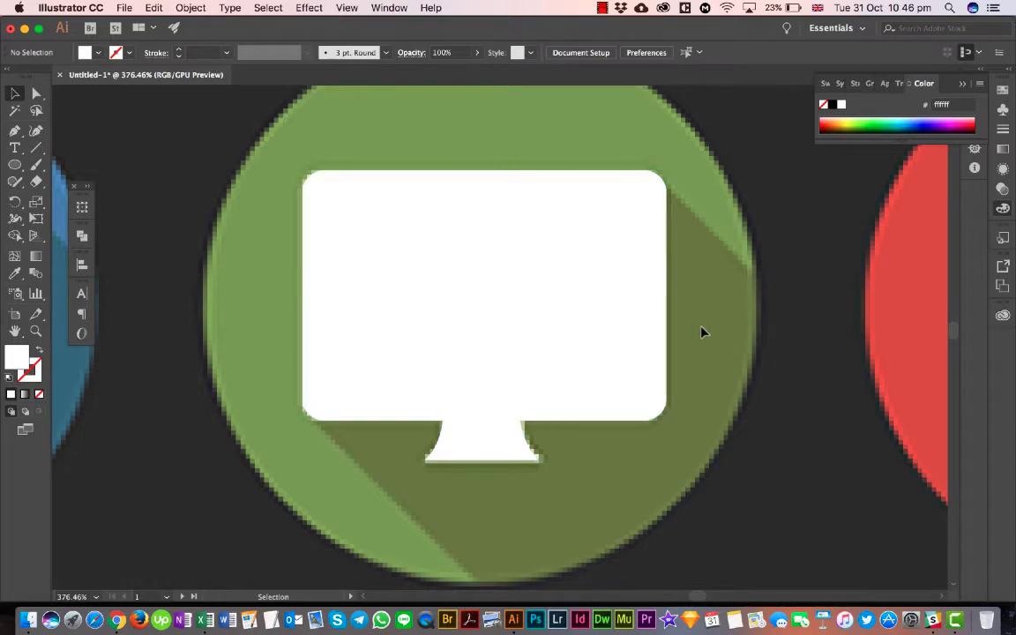
pyautogui.click(580, 332)
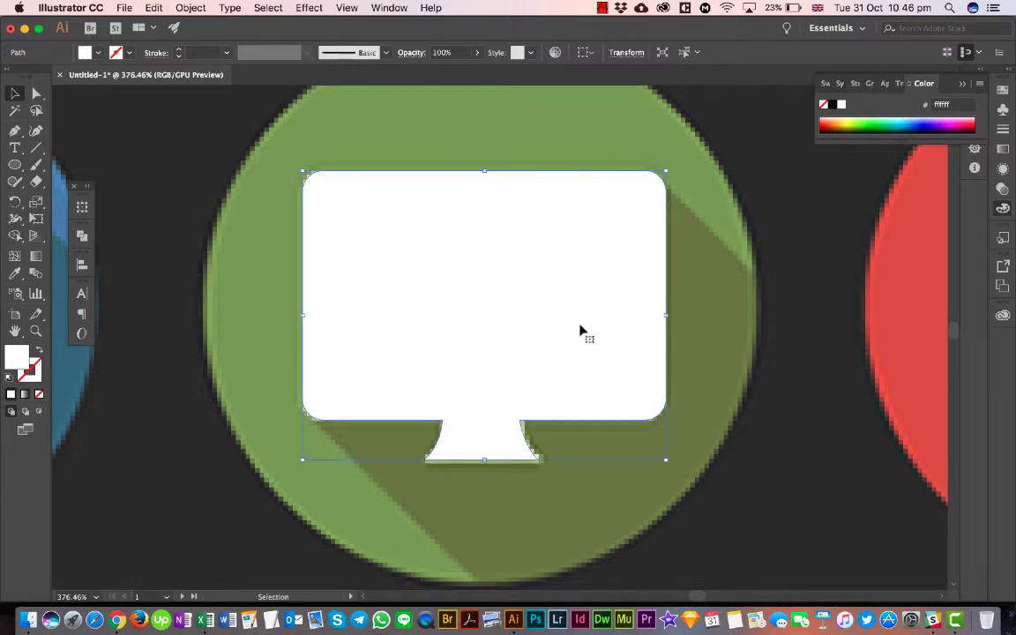
pyautogui.rightClick(526, 226)
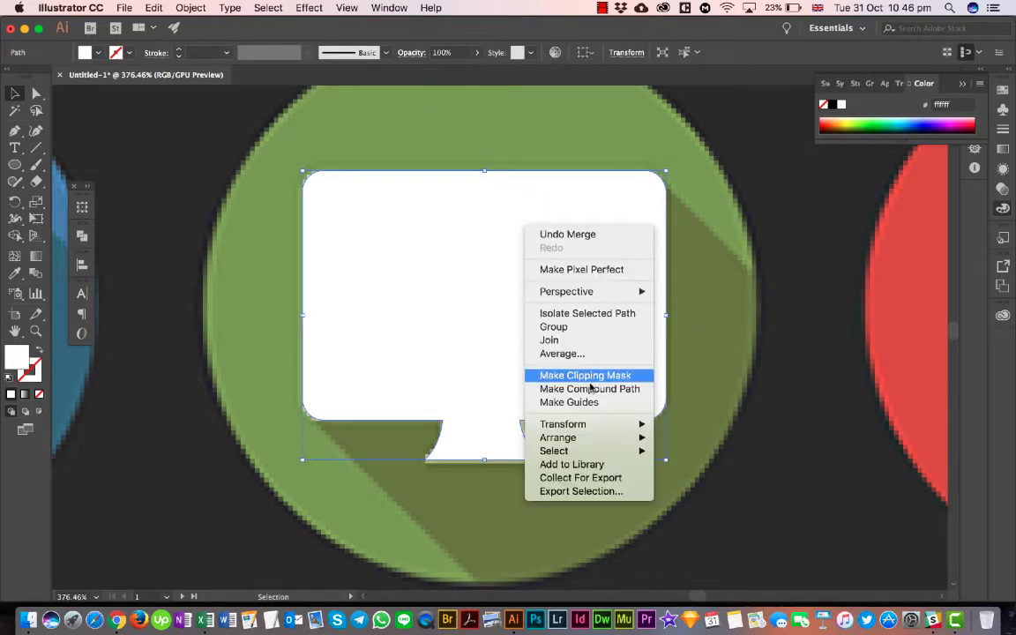
pyautogui.moveTo(582, 438)
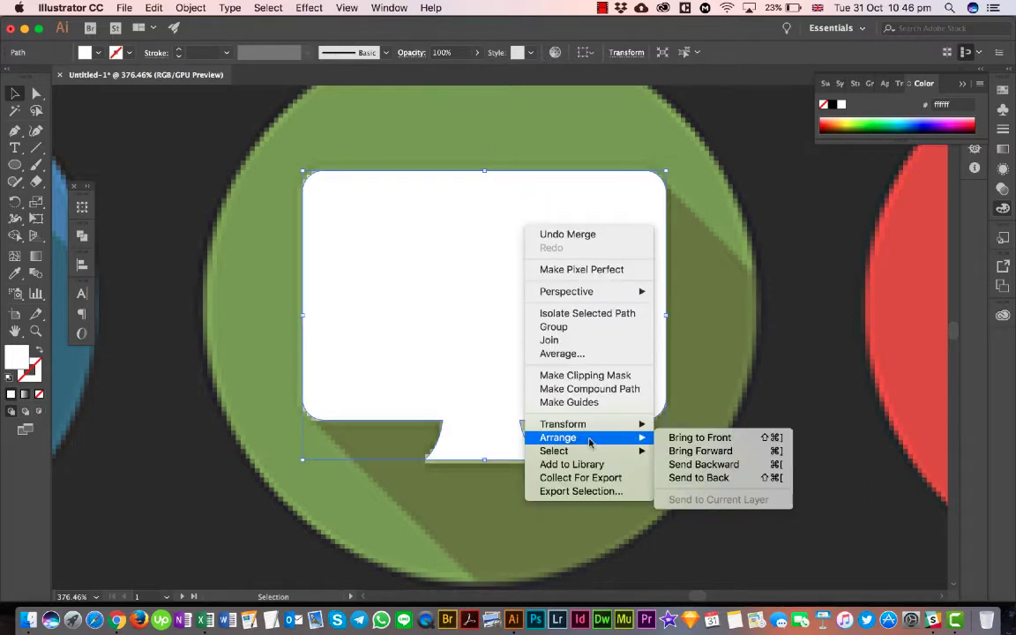
pyautogui.click(706, 465)
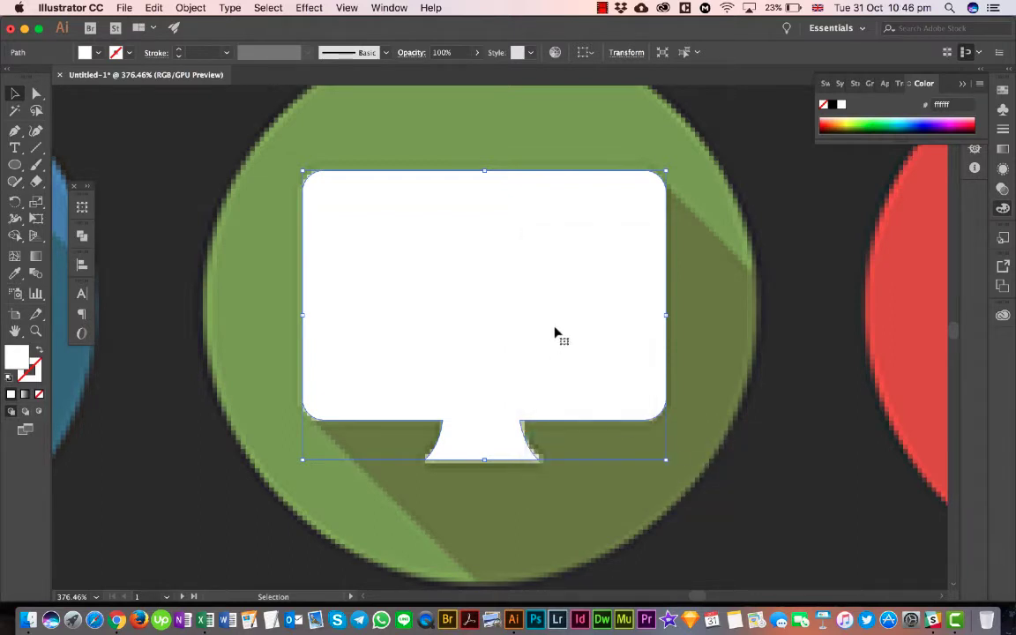
pyautogui.rightClick(555, 334)
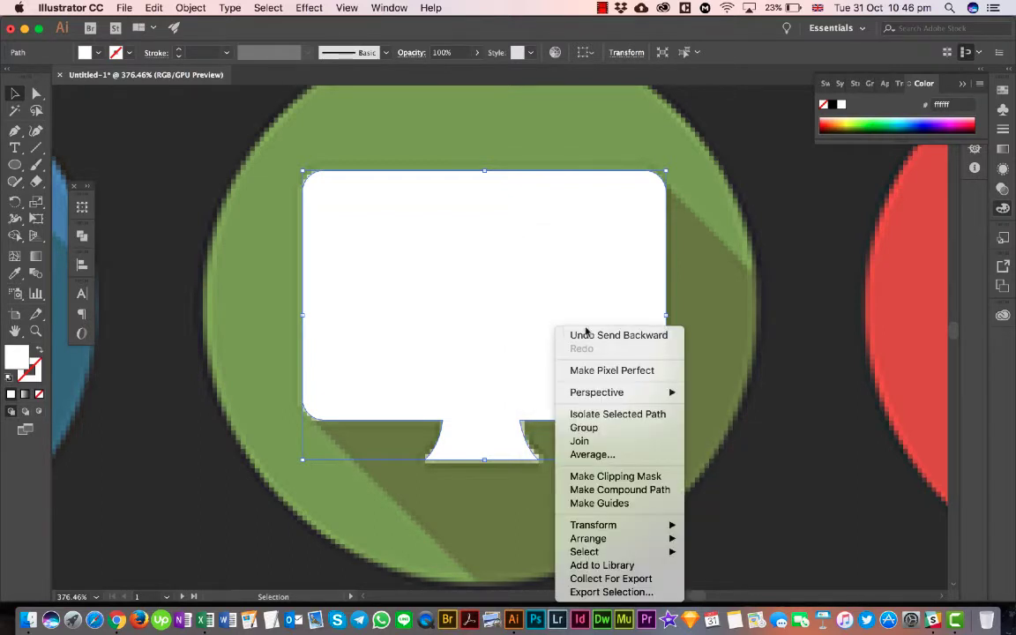
pyautogui.moveTo(631, 553)
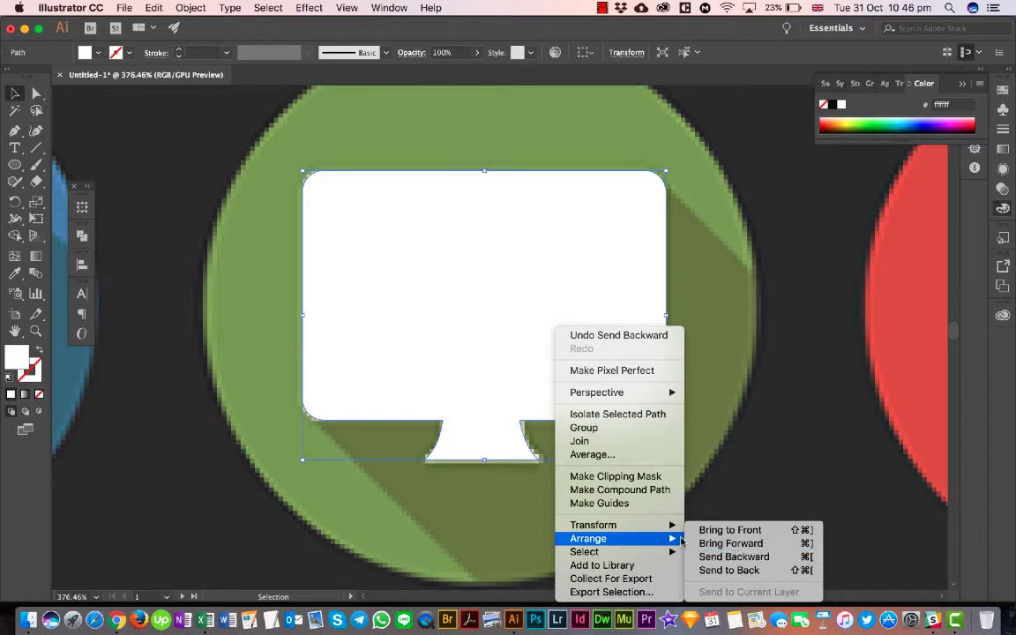
pyautogui.click(493, 412)
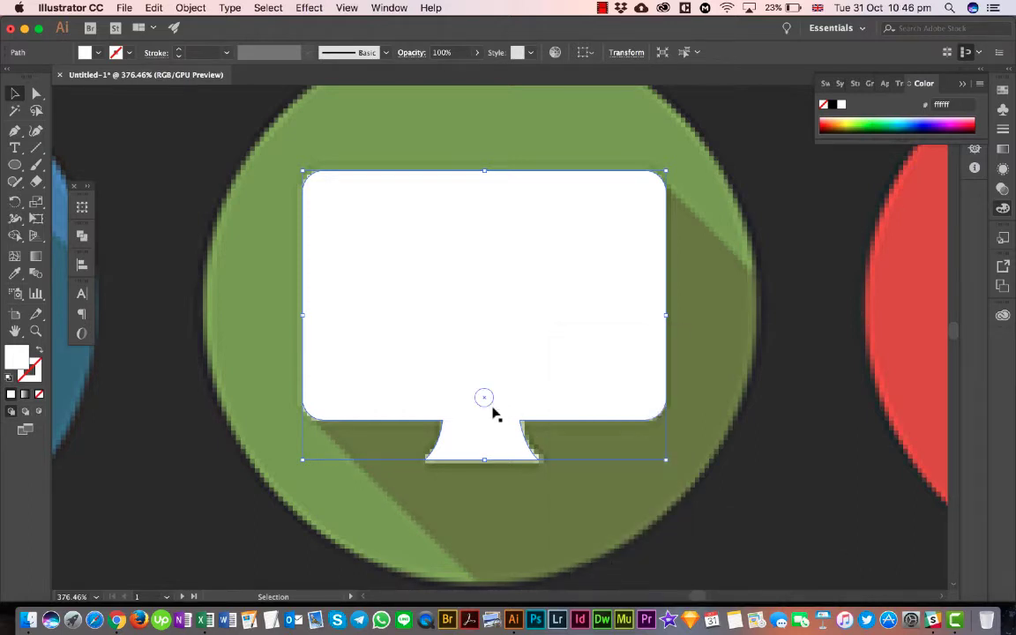
pyautogui.press('a')
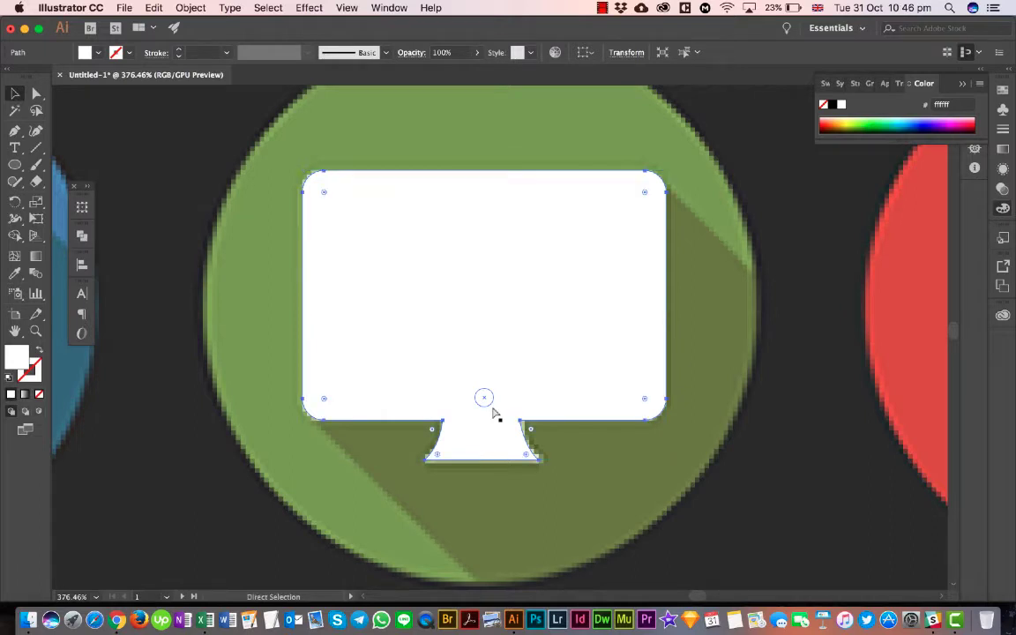
pyautogui.click(11, 93)
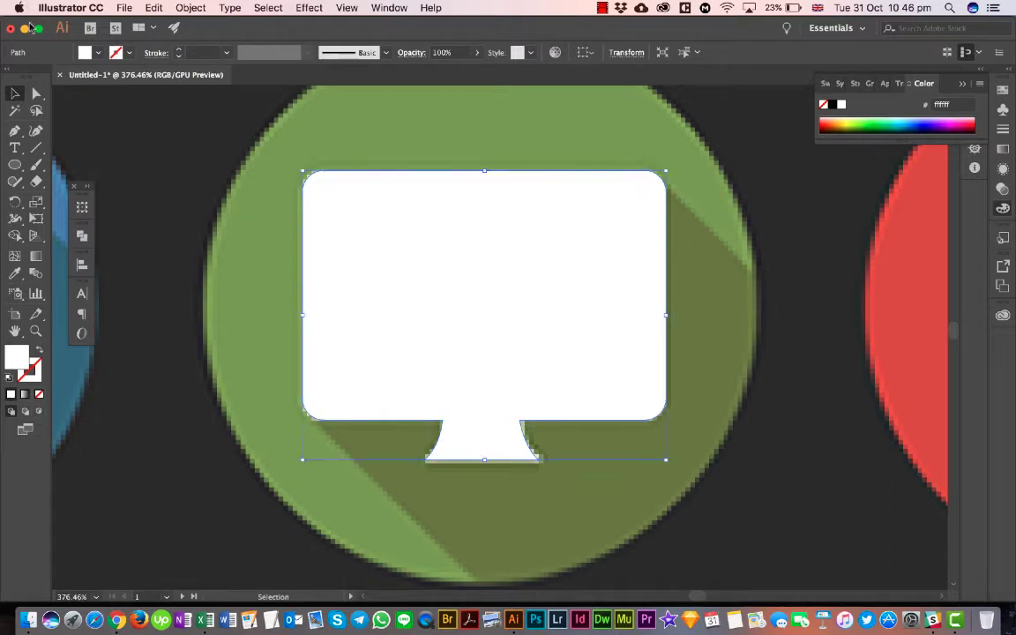
pyautogui.click(232, 223)
pyautogui.click(449, 284)
pyautogui.press('a')
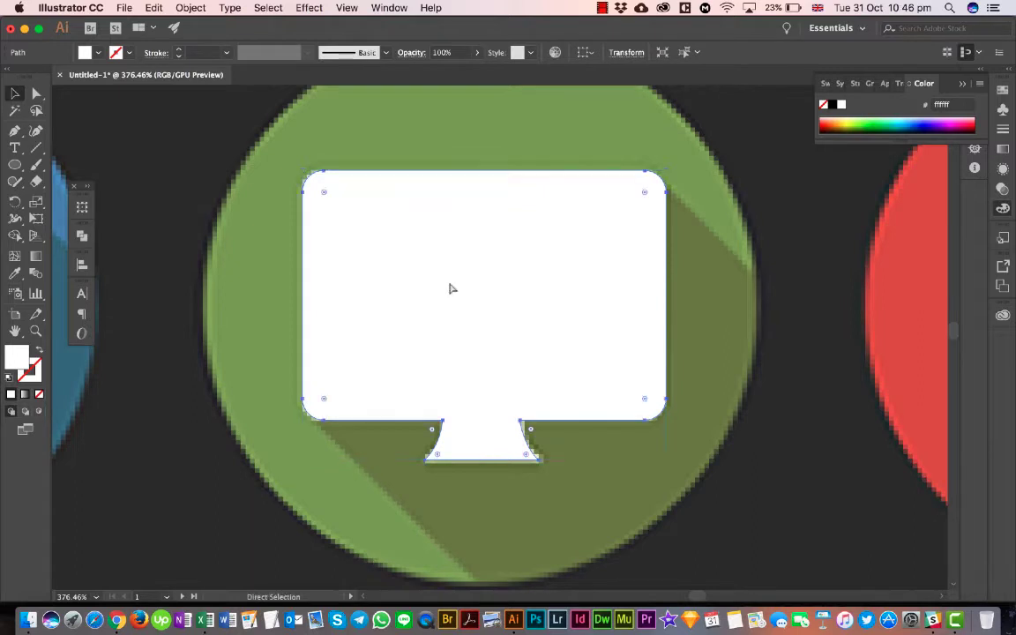
pyautogui.press('v')
pyautogui.click(271, 318)
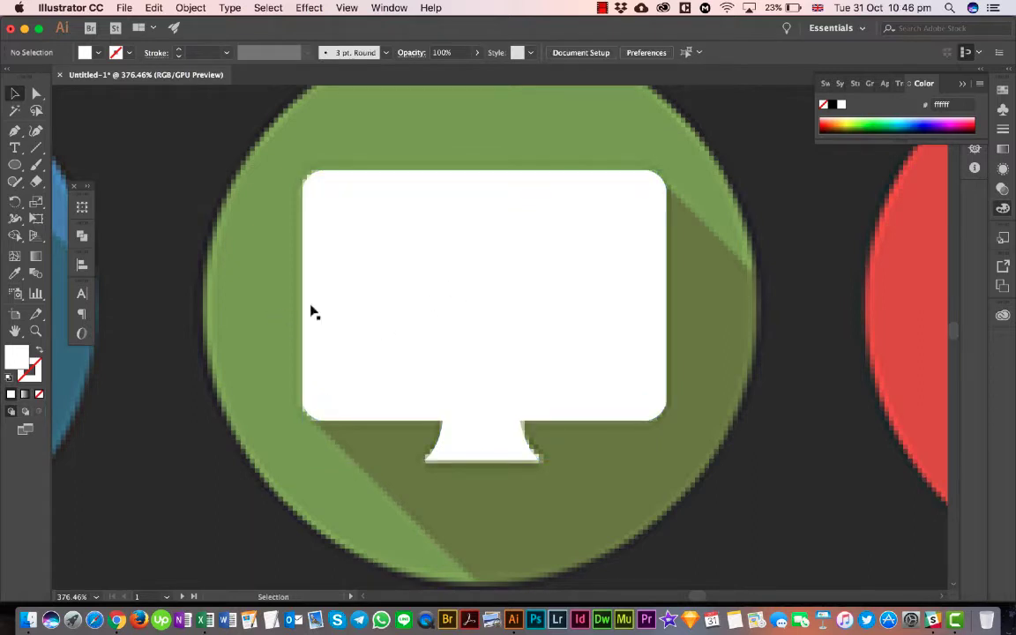
pyautogui.click(419, 309)
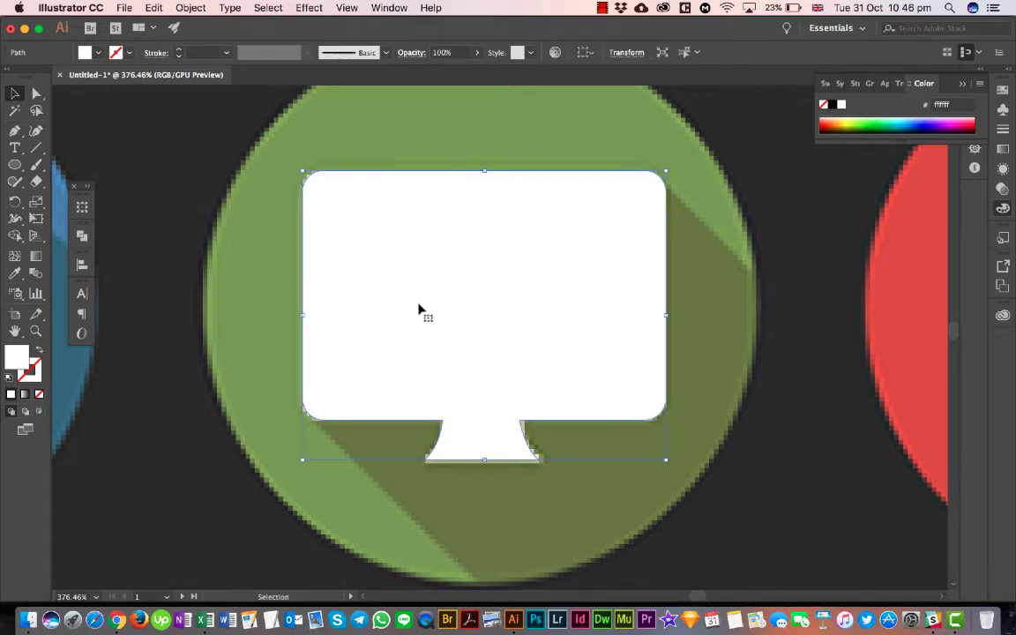
# - Fill the monitor's screen rectangle and round button with the bright green 00ff00 swatch
pyautogui.click(322, 328)
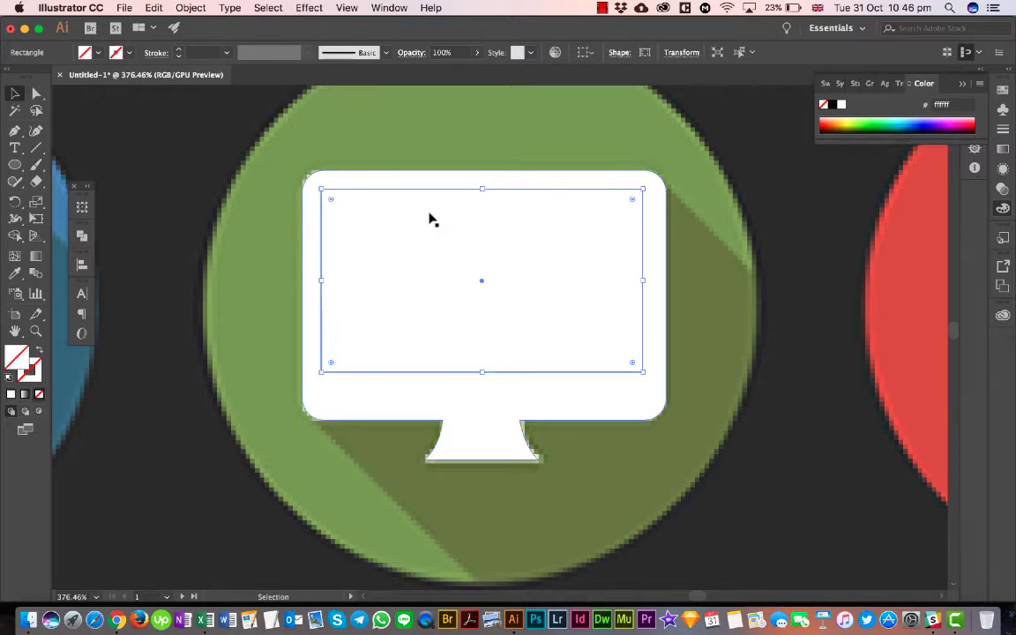
pyautogui.click(483, 401)
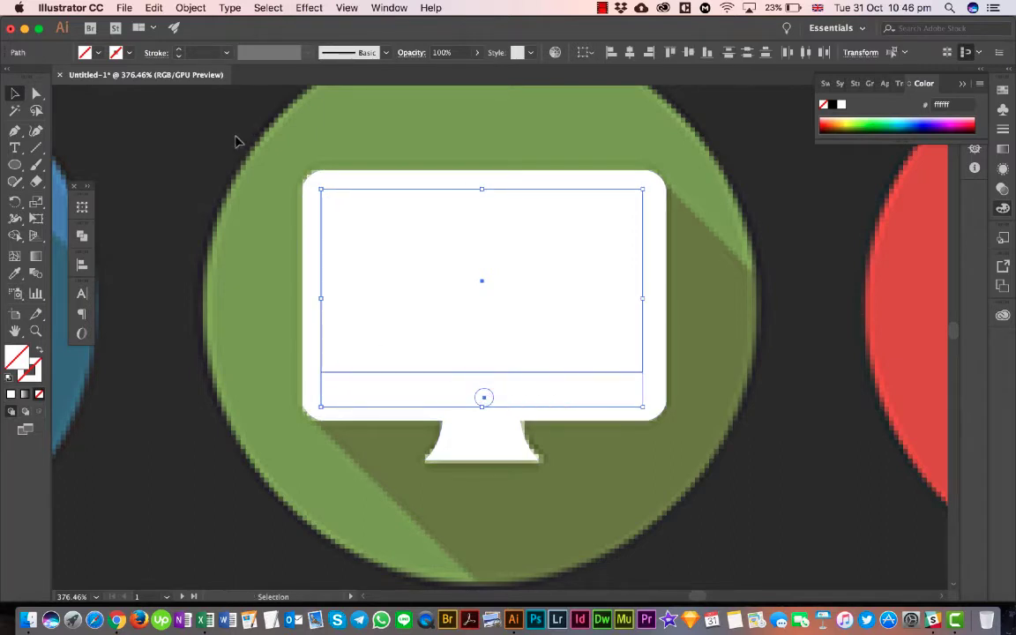
pyautogui.click(97, 53)
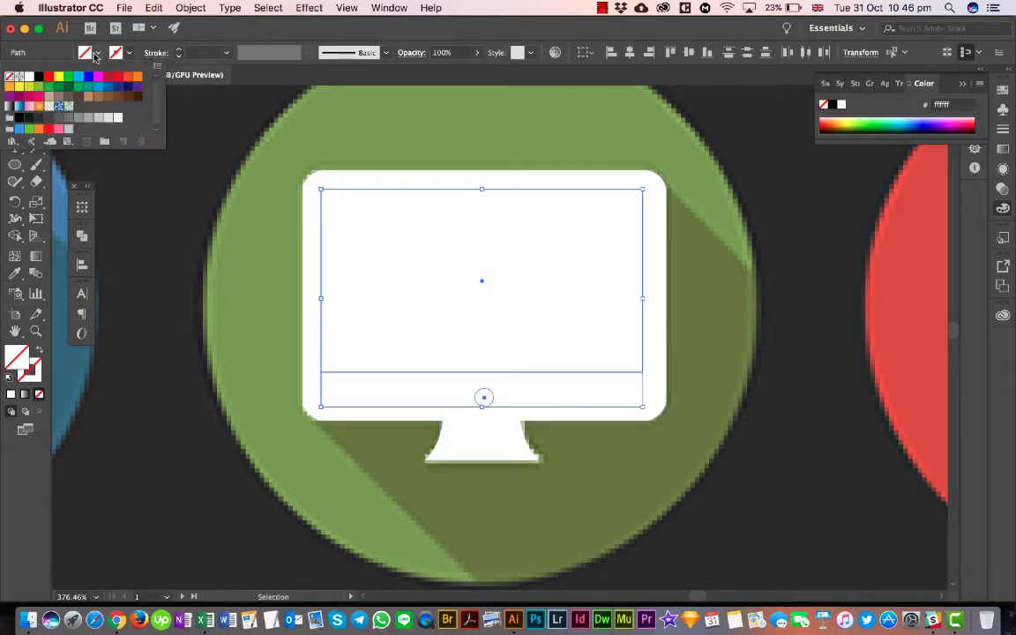
pyautogui.click(67, 76)
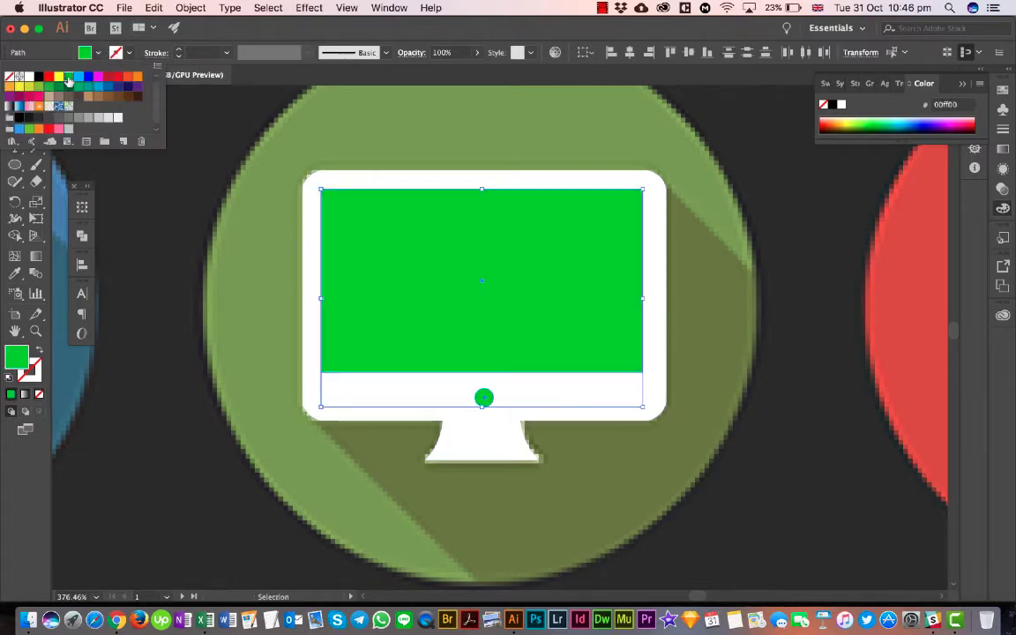
pyautogui.click(197, 251)
pyautogui.click(228, 306)
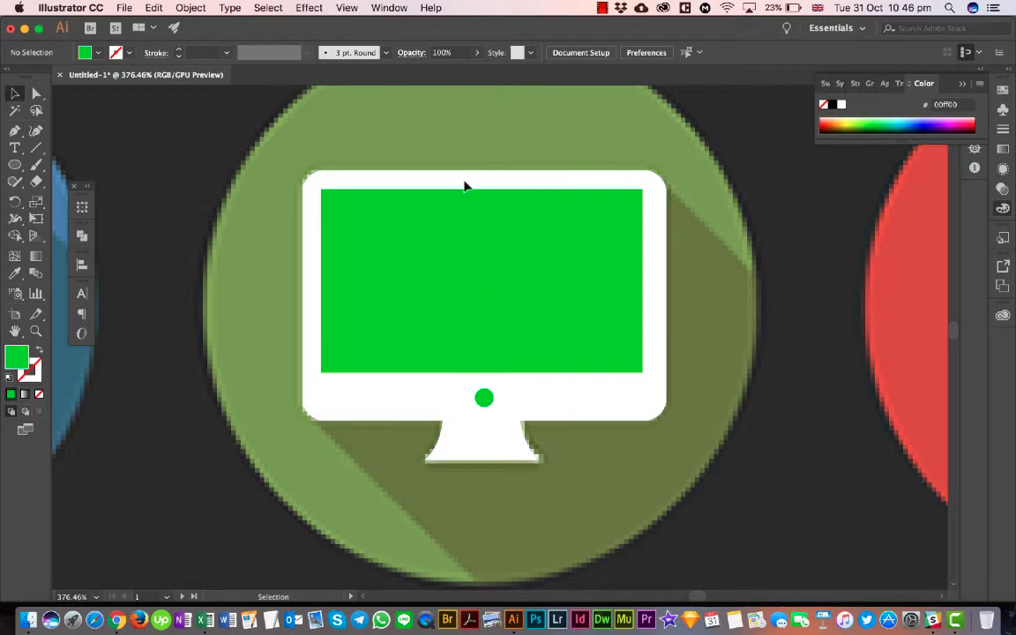
# - Center the screen and button horizontally on the monitor body and cut both out of it with the Shape Builder tool
pyautogui.click(505, 406)
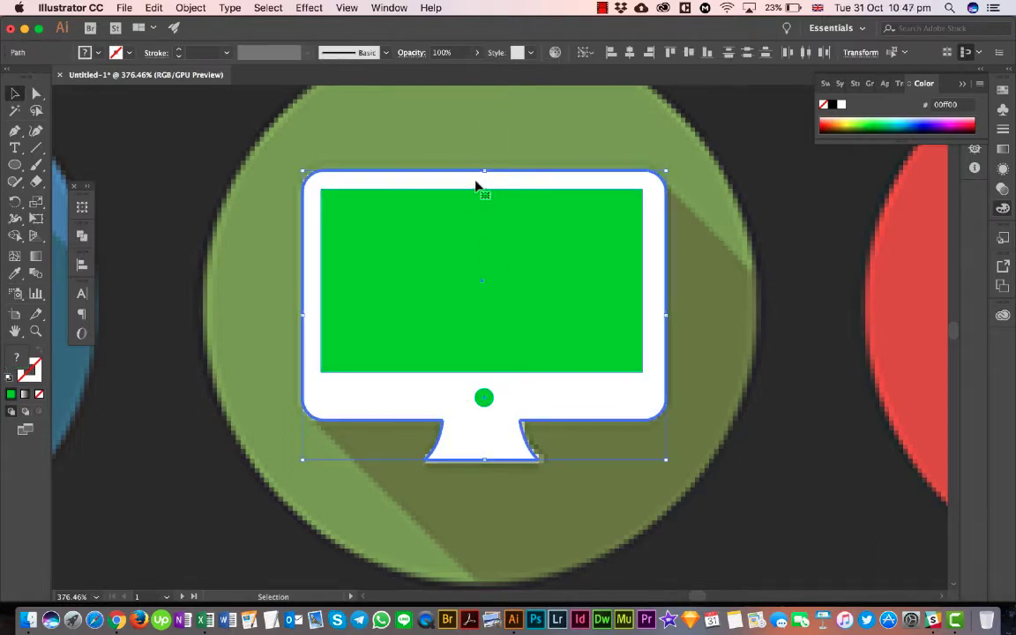
pyautogui.click(629, 53)
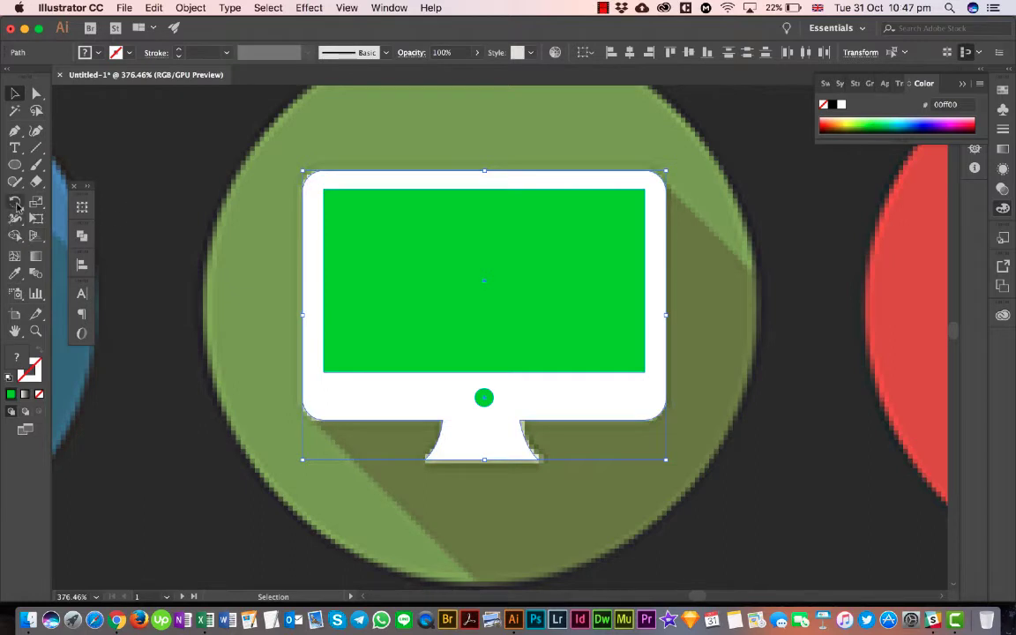
pyautogui.click(15, 235)
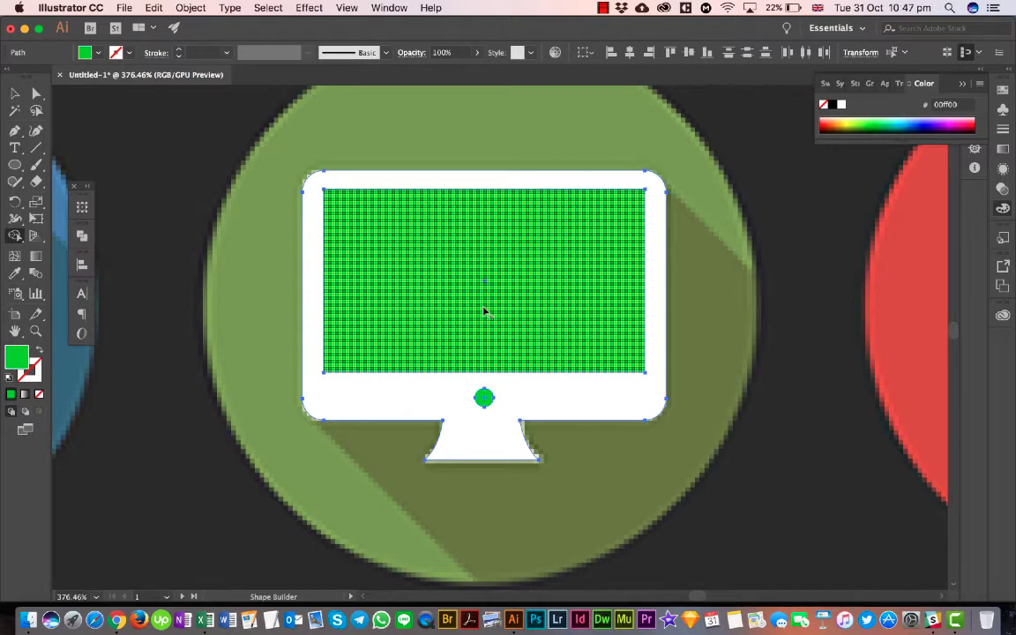
pyautogui.keyDown('alt'); pyautogui.click(484, 310); pyautogui.keyUp('alt')
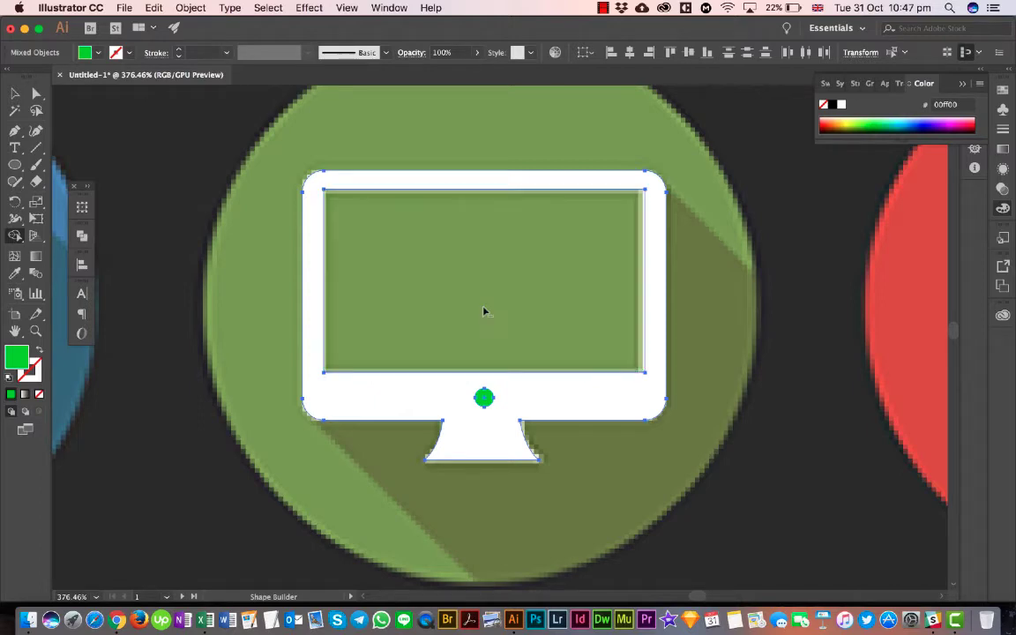
pyautogui.keyDown('alt'); pyautogui.click(485, 398); pyautogui.keyUp('alt')
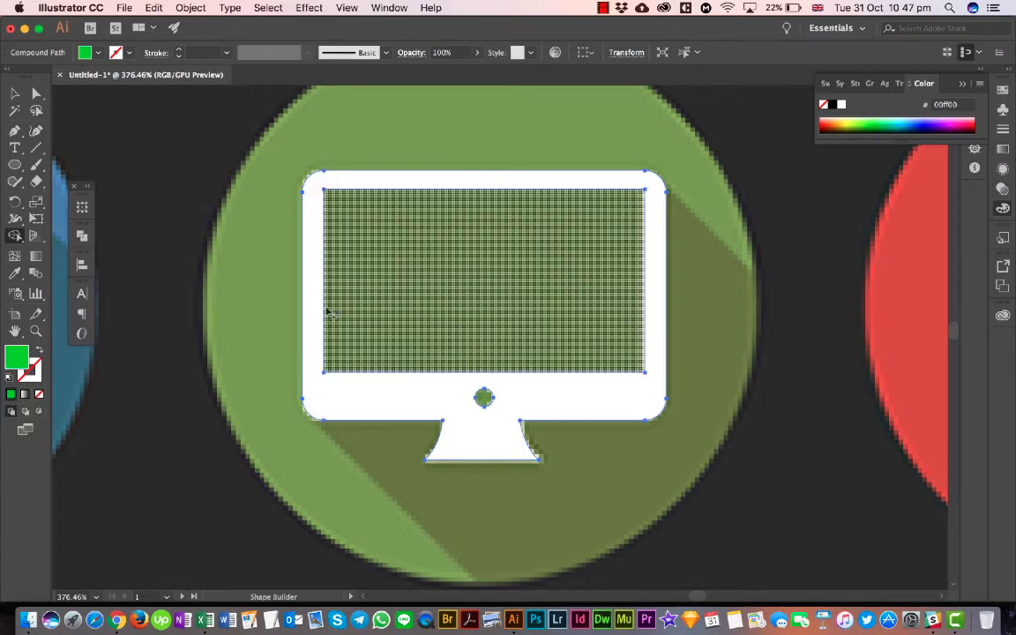
pyautogui.click(14, 92)
pyautogui.click(202, 250)
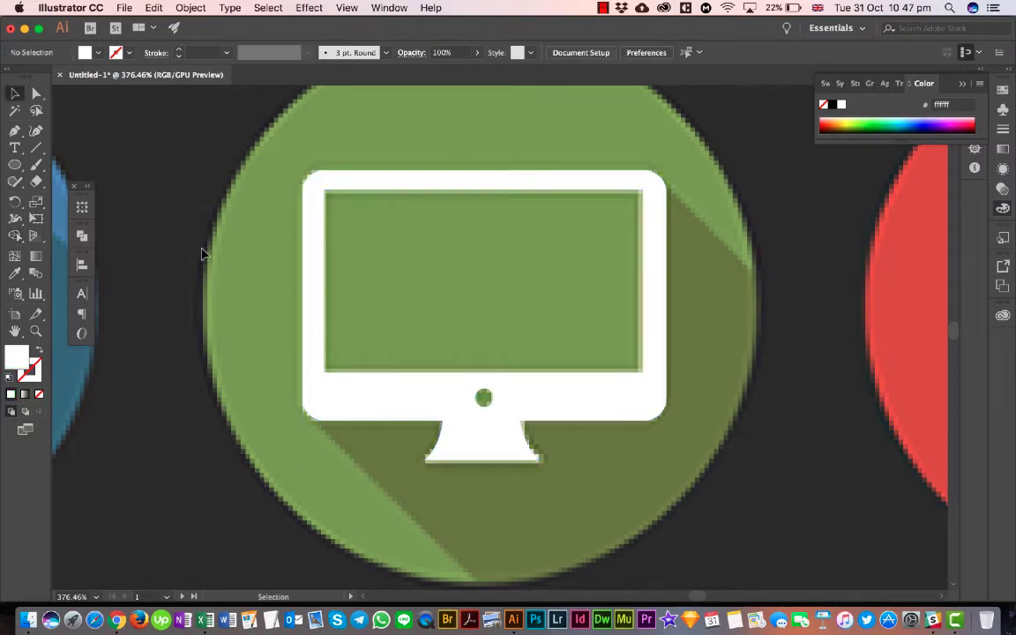
# - Move the finished white monitor from the reference image onto the green circle in the grid of traced circles
pyautogui.scroll(-5, 463, 388)
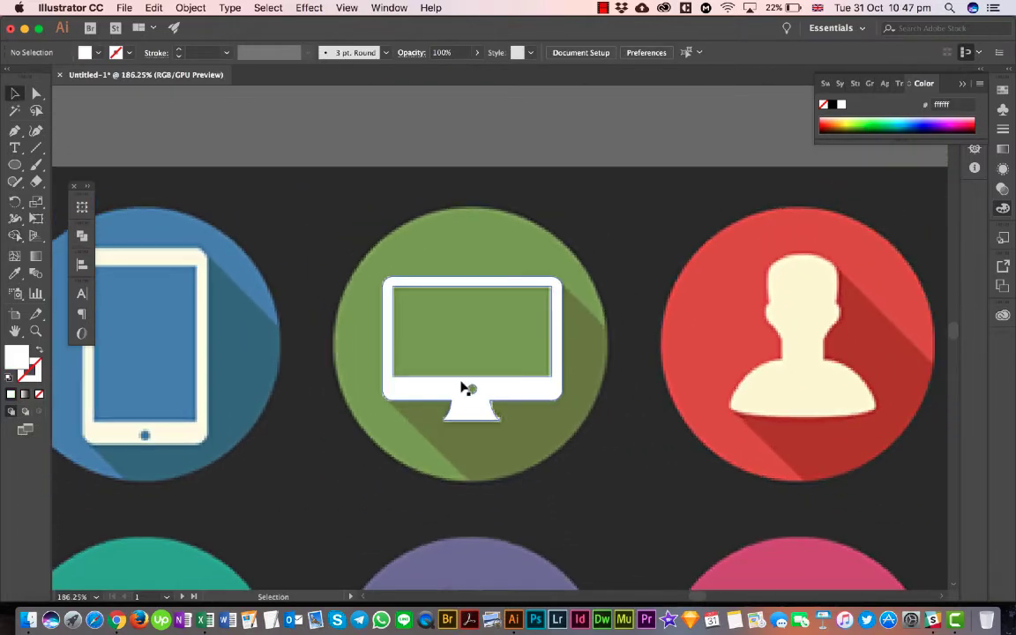
pyautogui.scroll(-2, 464, 388)
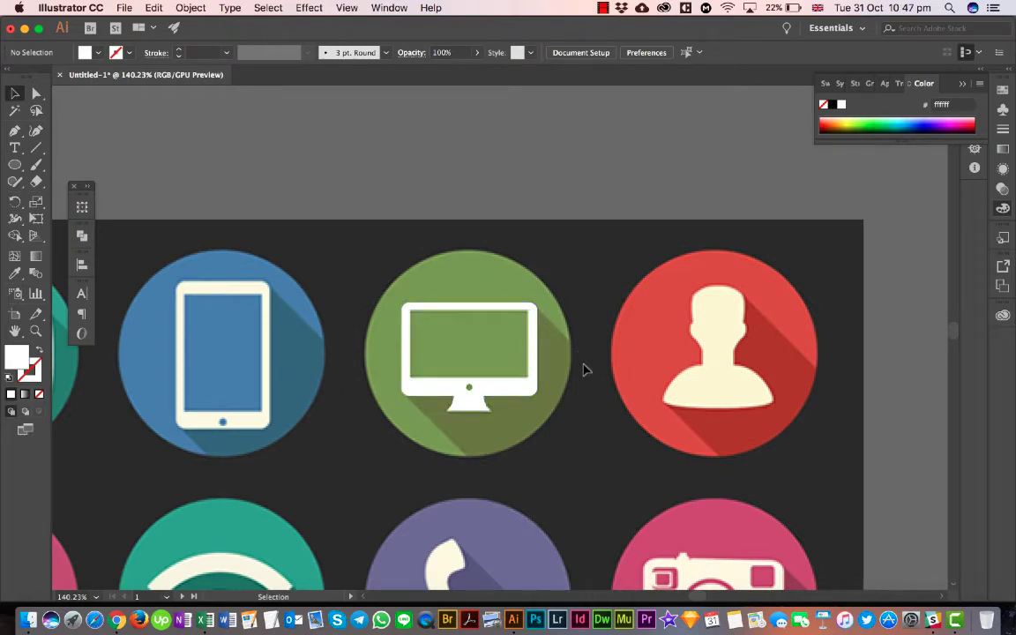
pyautogui.scroll(-3, 582, 370)
pyautogui.hscroll(-10, 590, 362)
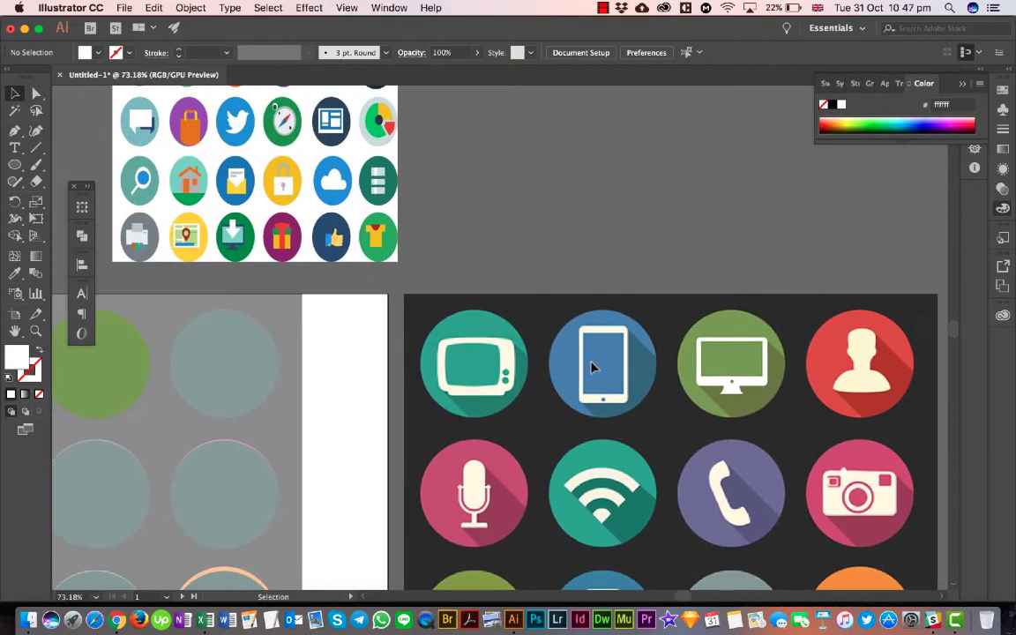
pyautogui.hscroll(-8, 603, 360)
pyautogui.scroll(-2, 603, 359)
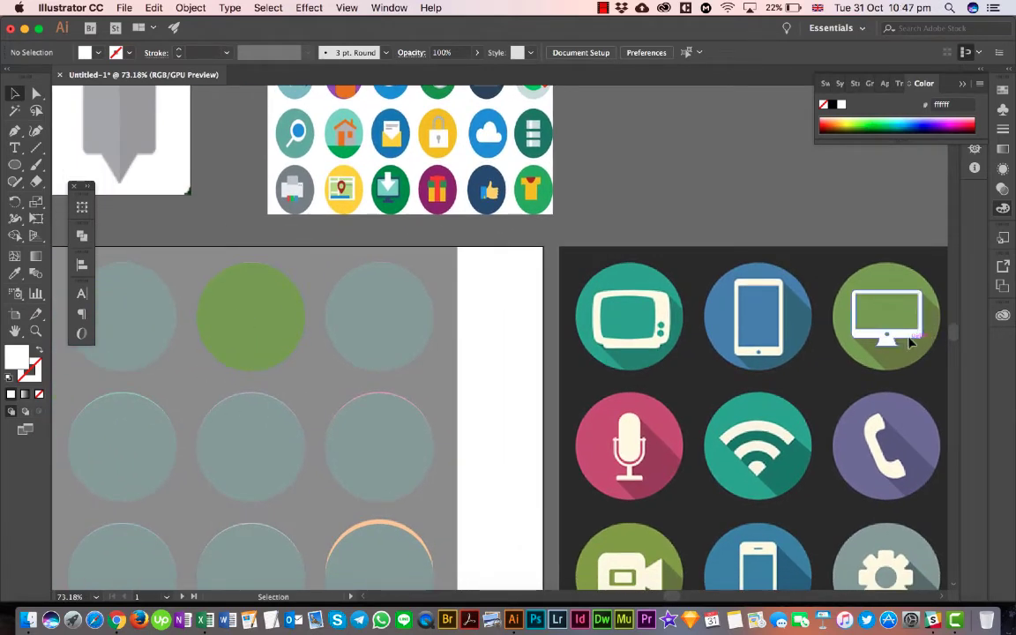
pyautogui.moveTo(913, 344); pyautogui.dragTo(287, 336)
pyautogui.hscroll(-3, 286, 337)
pyautogui.hscroll(-3, 286, 334)
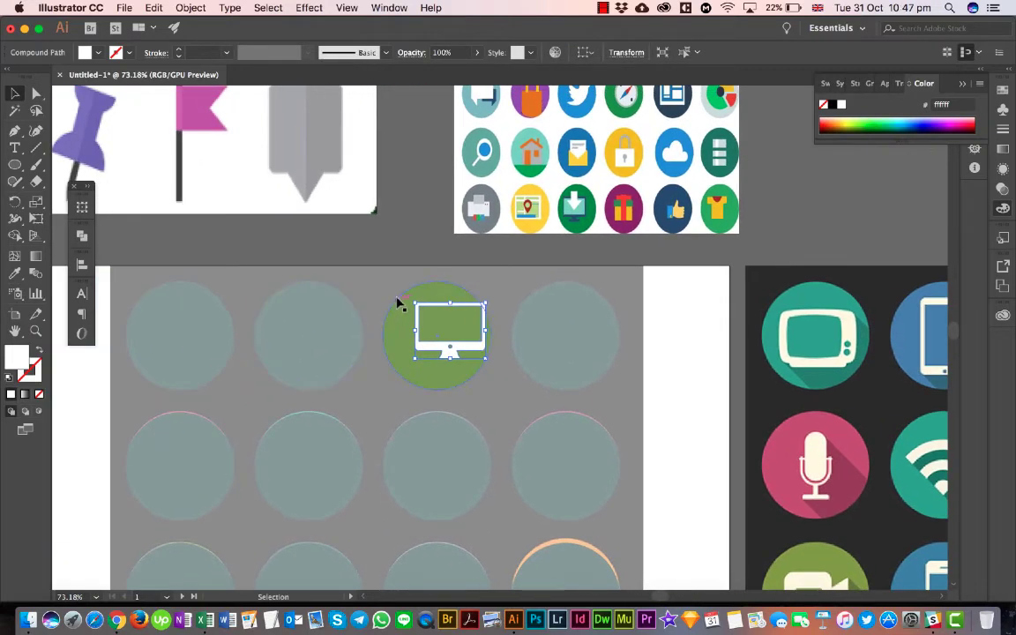
# - Center the monitor horizontally and vertically on the green circle, using the circle as the key object
pyautogui.moveTo(389, 291); pyautogui.dragTo(464, 346)
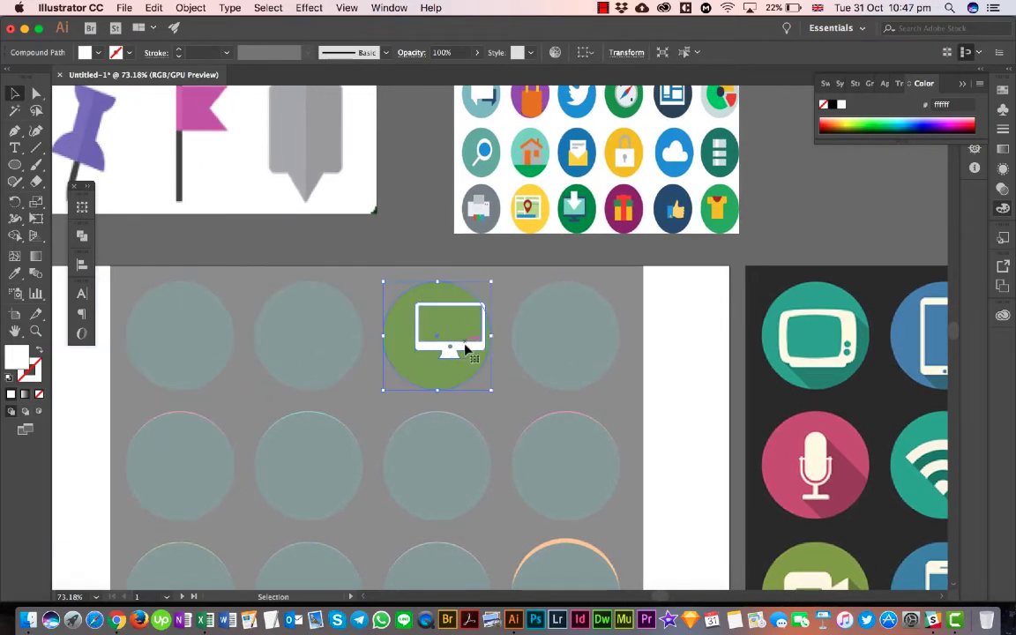
pyautogui.keyDown('shift'); pyautogui.click(399, 342); pyautogui.keyUp('shift')
pyautogui.click(399, 342)
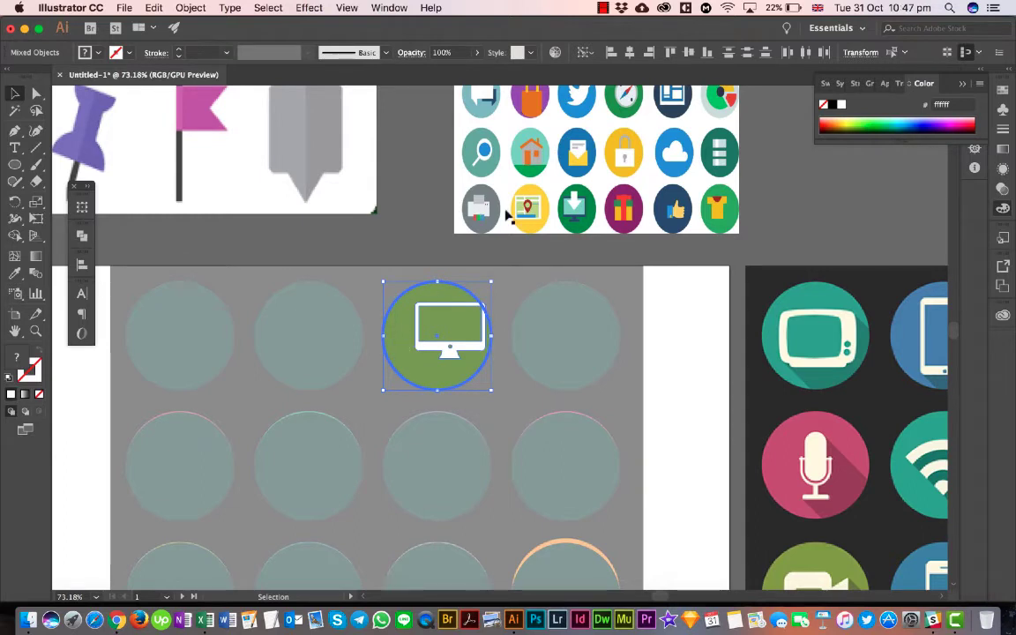
pyautogui.click(630, 53)
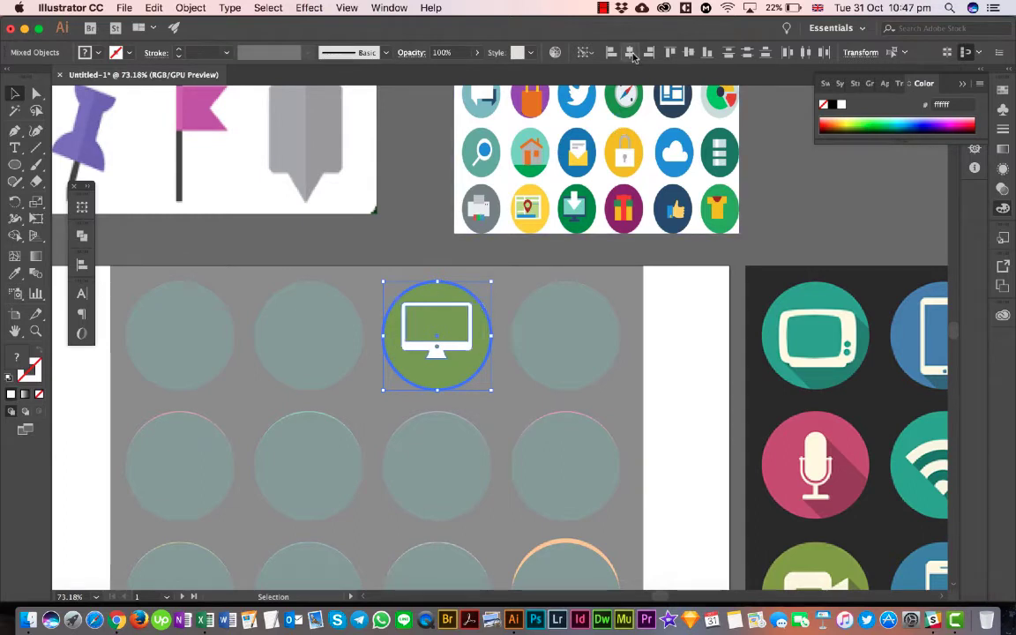
pyautogui.click(689, 53)
pyautogui.click(503, 333)
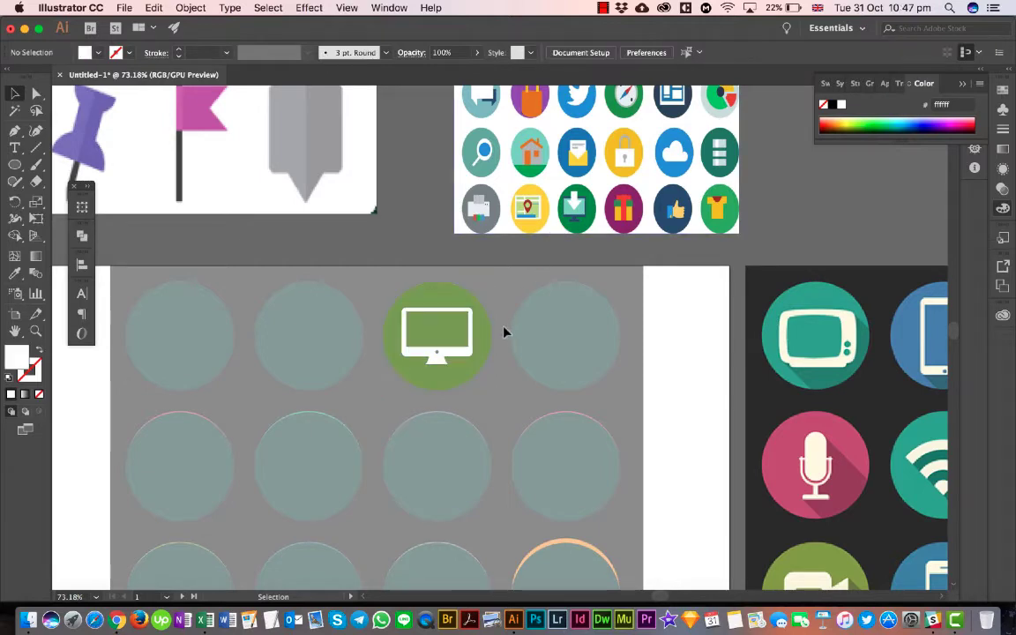
pyautogui.scroll(3, 460, 351)
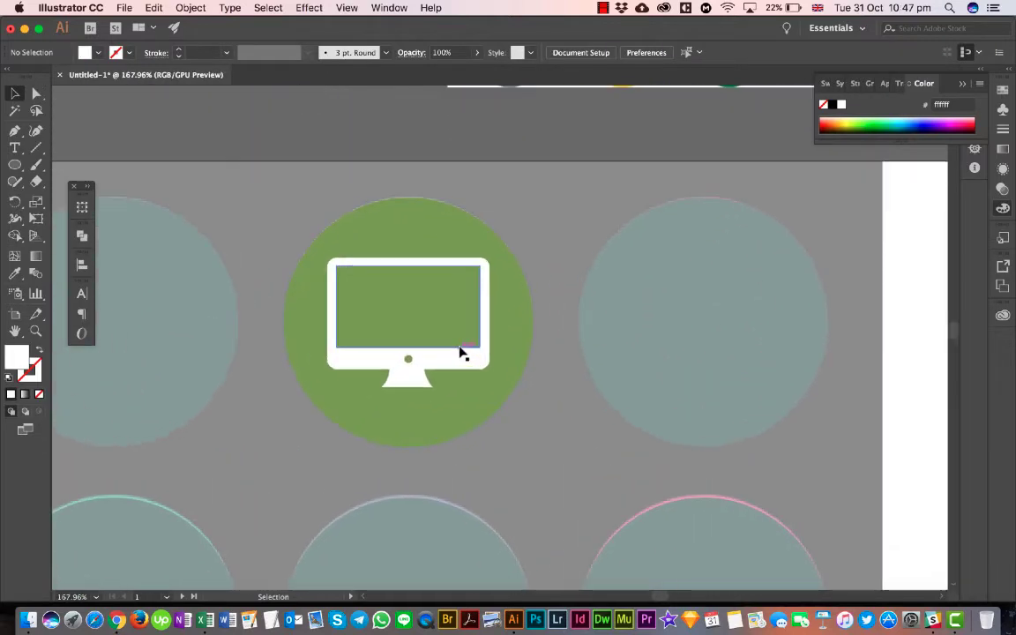
pyautogui.scroll(-5, 461, 351)
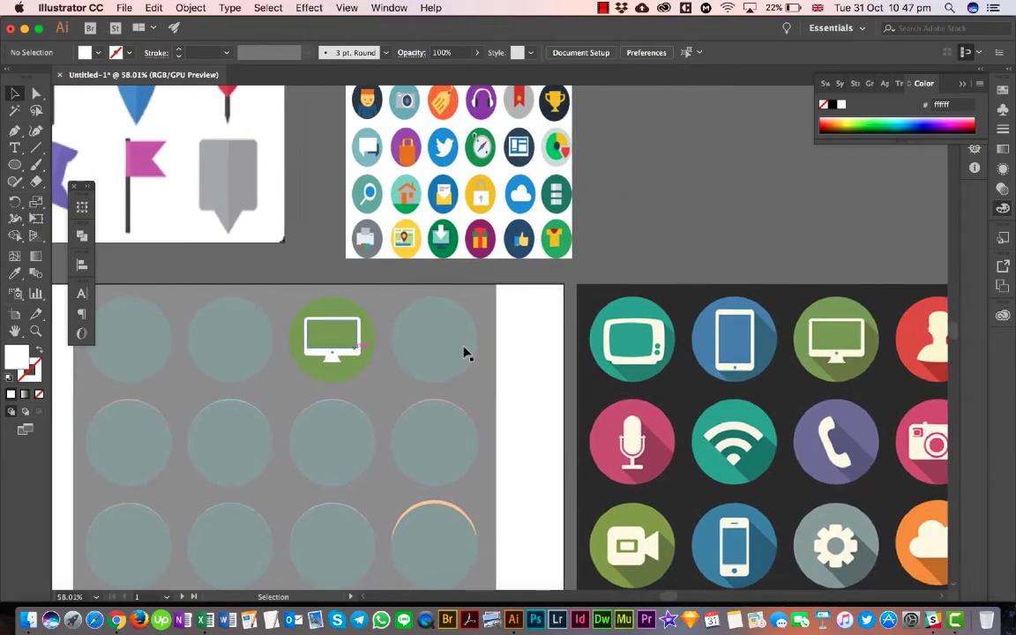
pyautogui.hscroll(2, 465, 352)
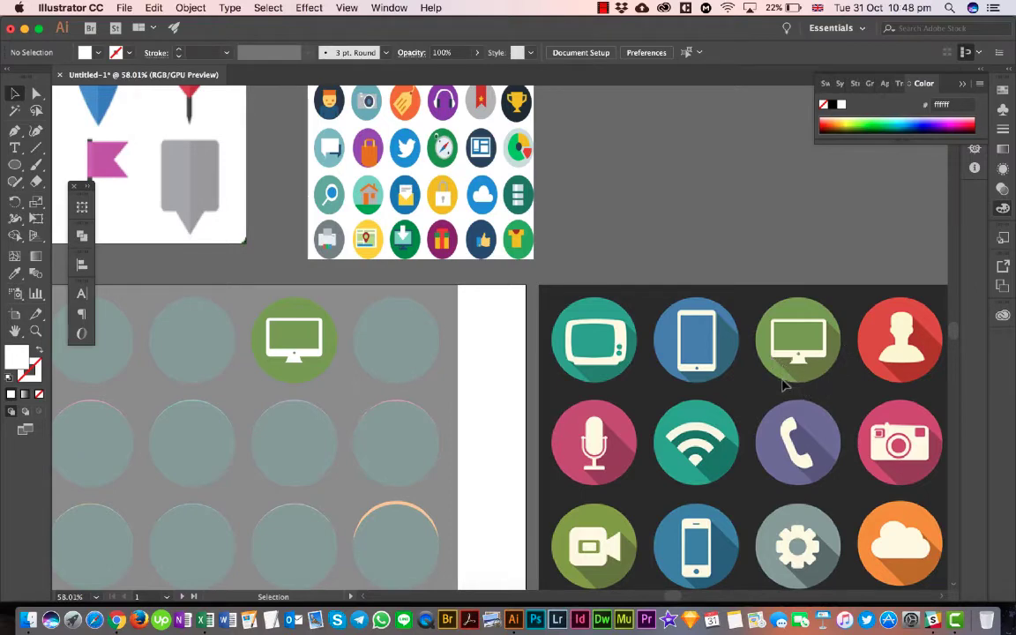
# - Compare the white monitor on the green circle with the reference monitor icon and its long shadow
pyautogui.scroll(5, 277, 356)
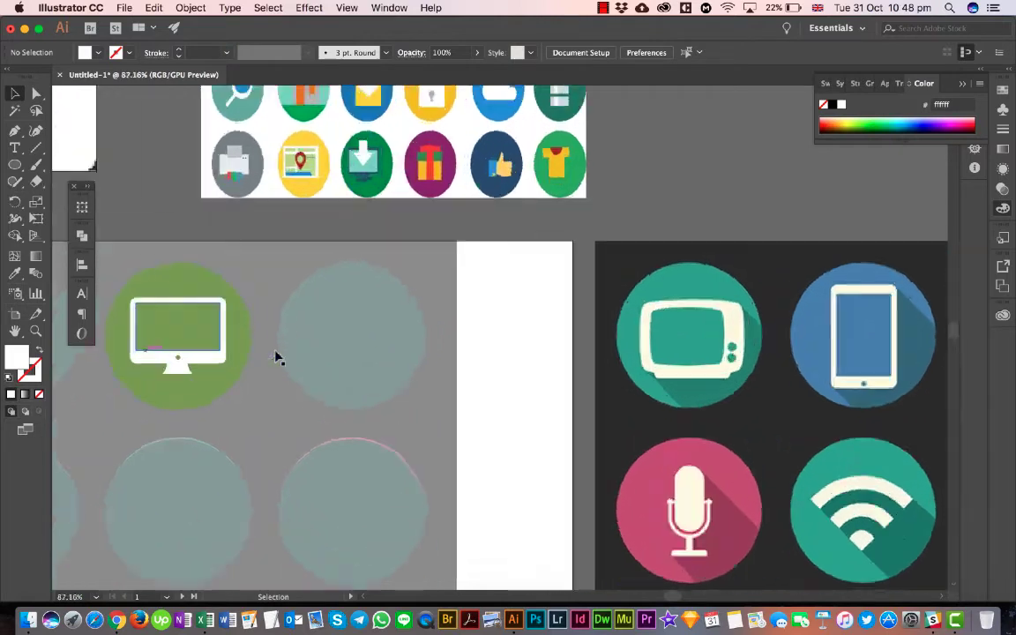
pyautogui.scroll(-2, 277, 357)
pyautogui.hscroll(-2, 277, 356)
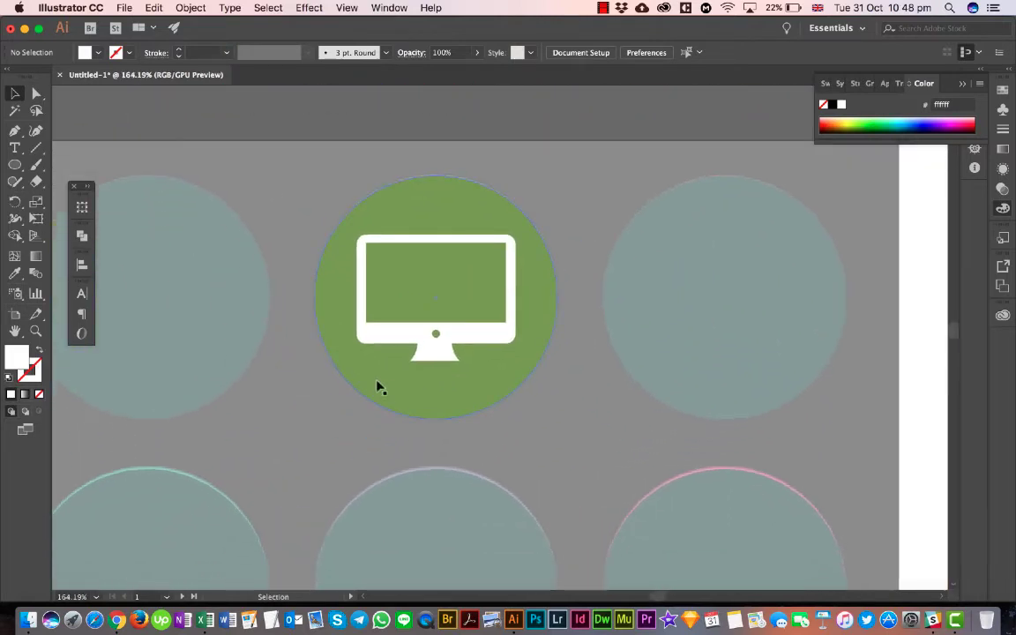
pyautogui.hscroll(5, 377, 388)
pyautogui.scroll(-2, 376, 388)
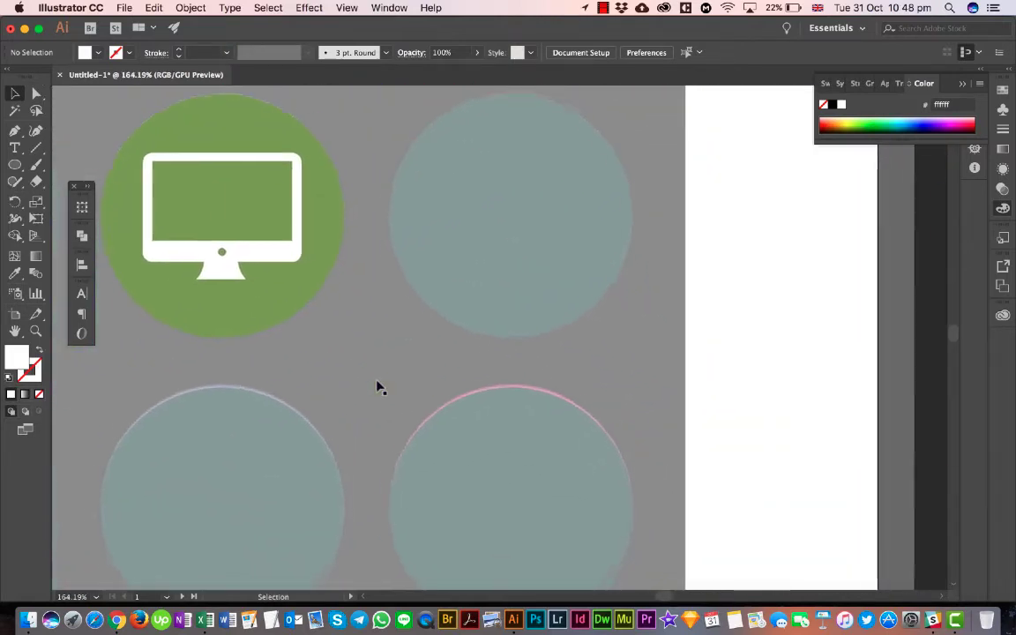
pyautogui.scroll(-3, 377, 388)
pyautogui.hscroll(3, 376, 389)
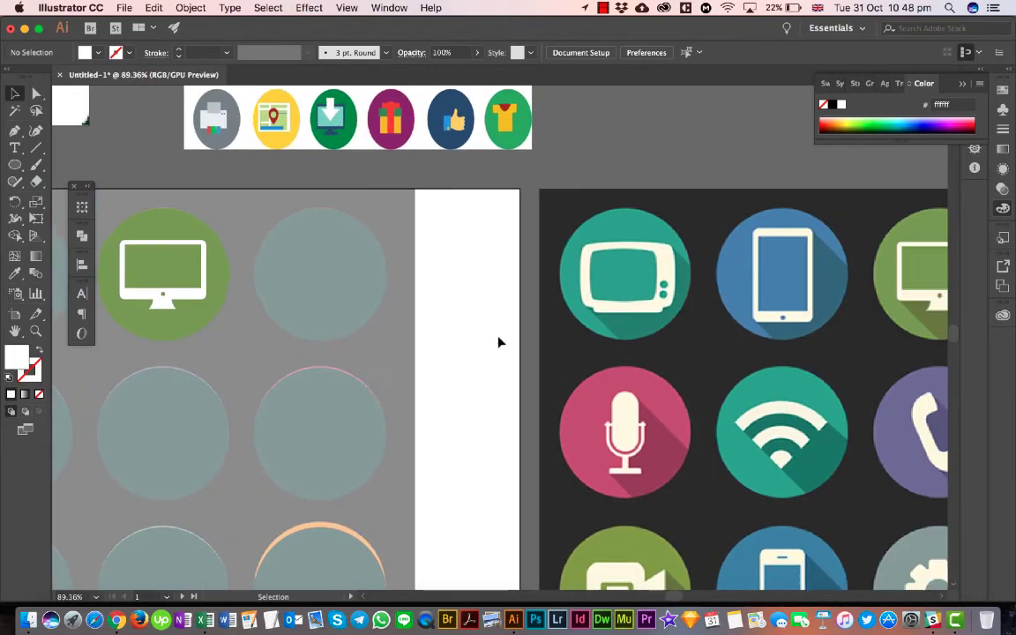
pyautogui.hscroll(4, 499, 343)
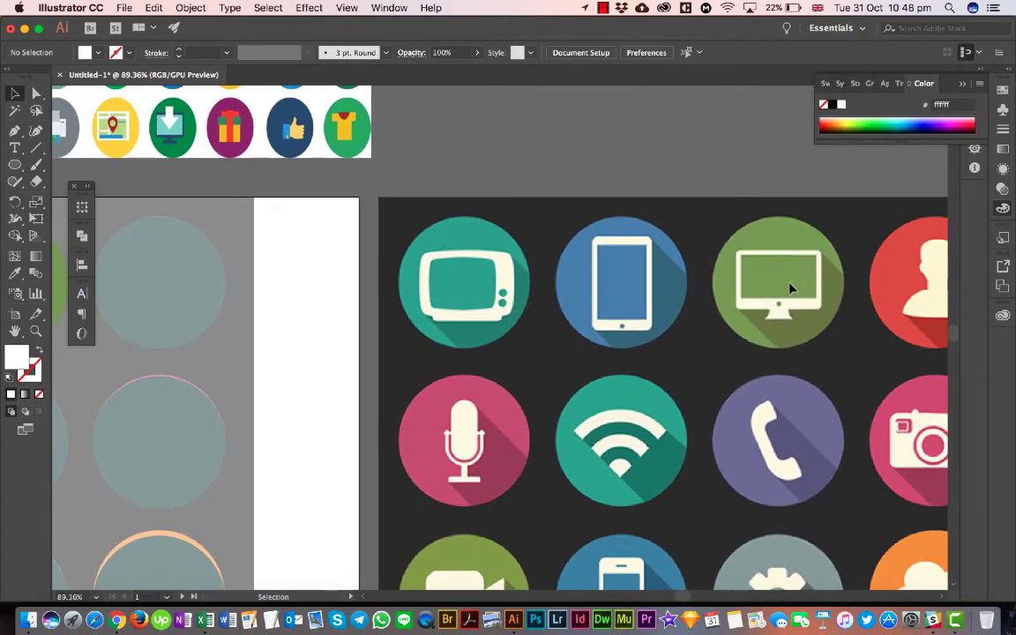
pyautogui.hscroll(-7, 785, 287)
pyautogui.scroll(1, 785, 287)
pyautogui.hscroll(-3, 791, 291)
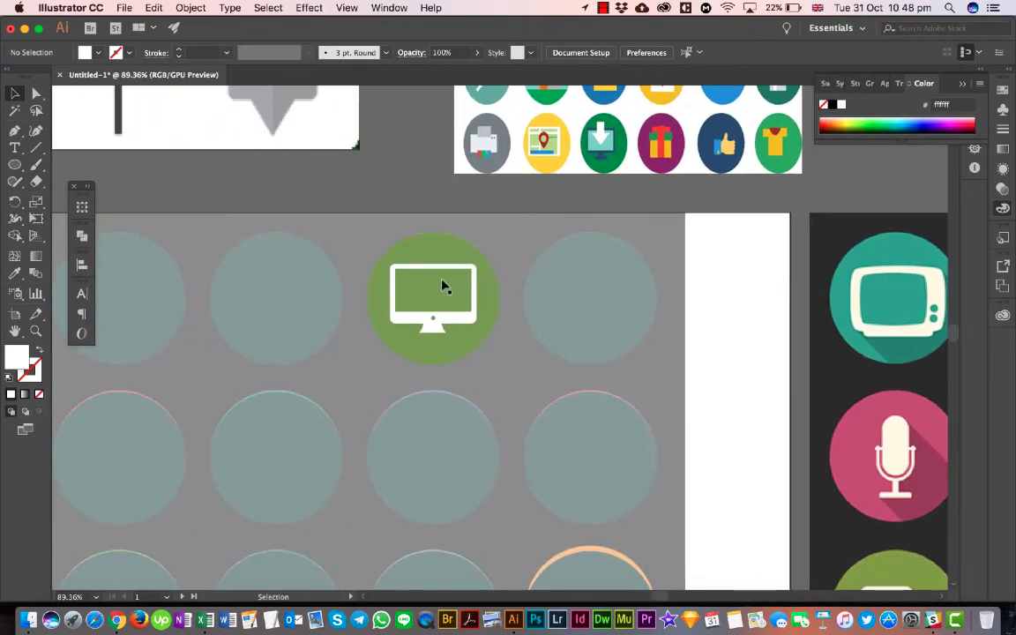
pyautogui.scroll(5, 413, 322)
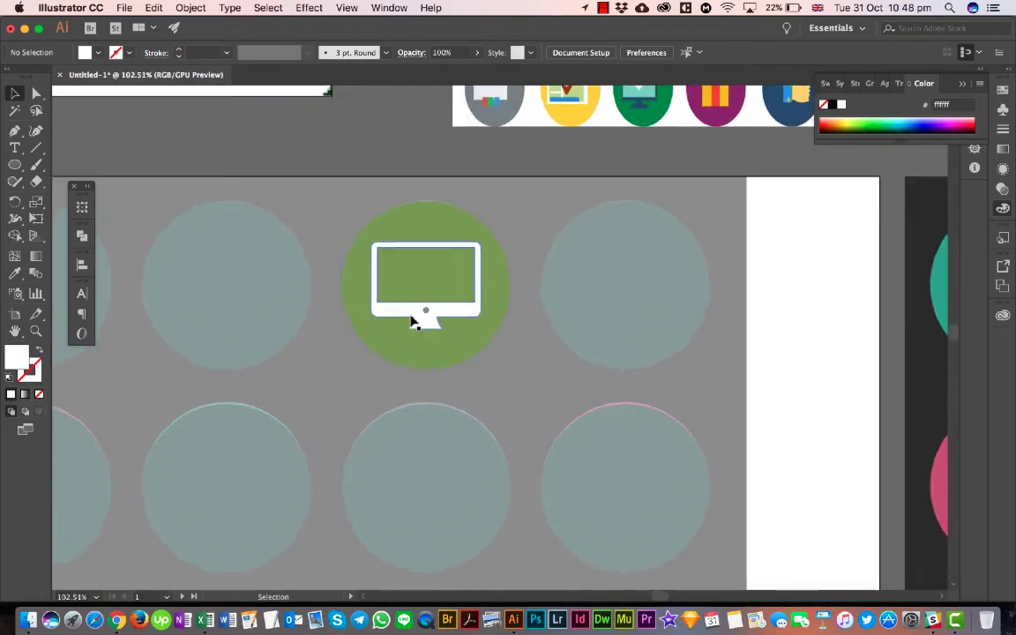
# - Try to outline the monitor's long shadow with the Pen tool, from its upper-right corner around the circle's lower right to its lower-left corner
pyautogui.click(15, 132)
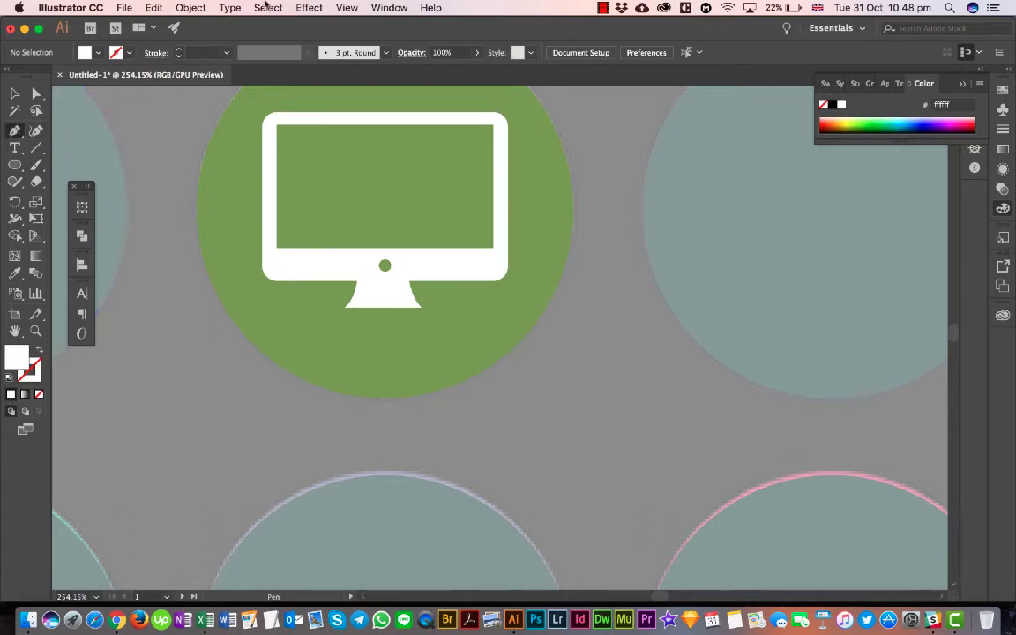
pyautogui.scroll(3, 517, 196)
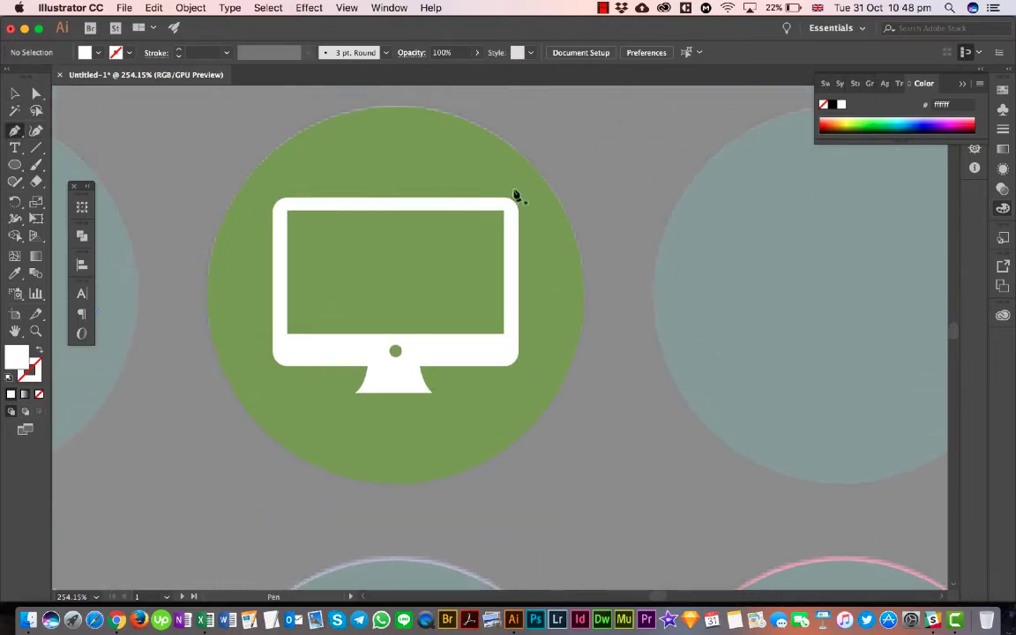
pyautogui.moveTo(501, 207)
pyautogui.mouseDown()
pyautogui.moveTo(488, 209)
pyautogui.moveTo(531, 209)
pyautogui.moveTo(511, 204)
pyautogui.mouseUp()
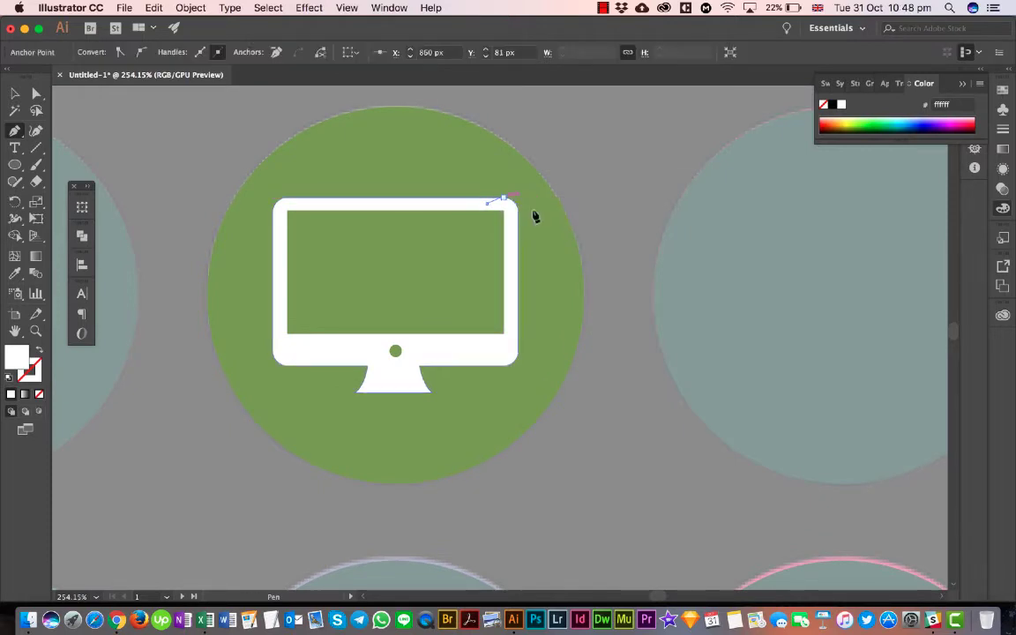
pyautogui.click(631, 265)
pyautogui.click(576, 413)
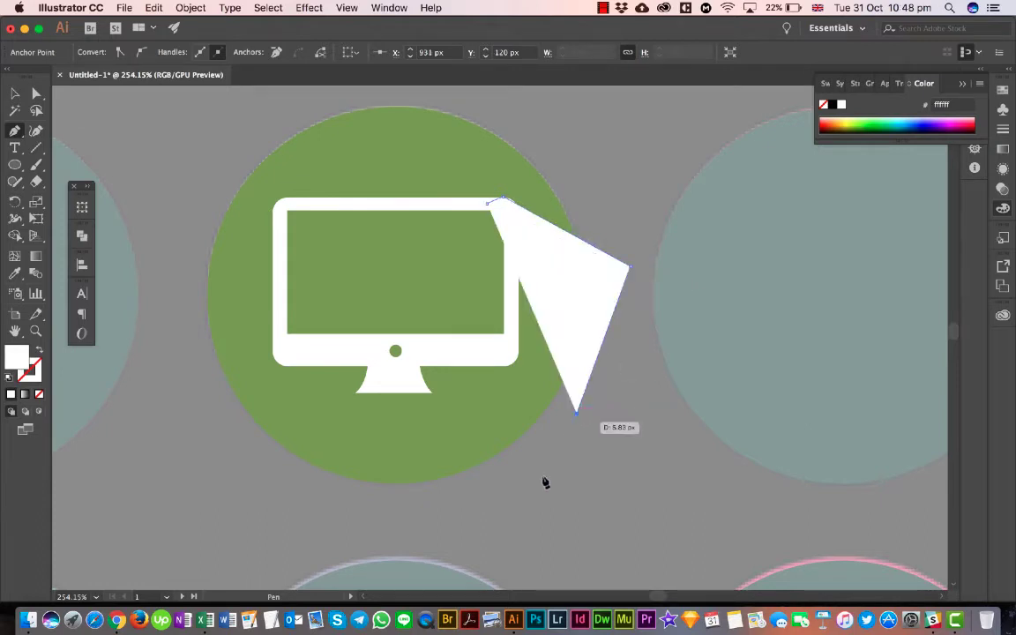
pyautogui.click(407, 527)
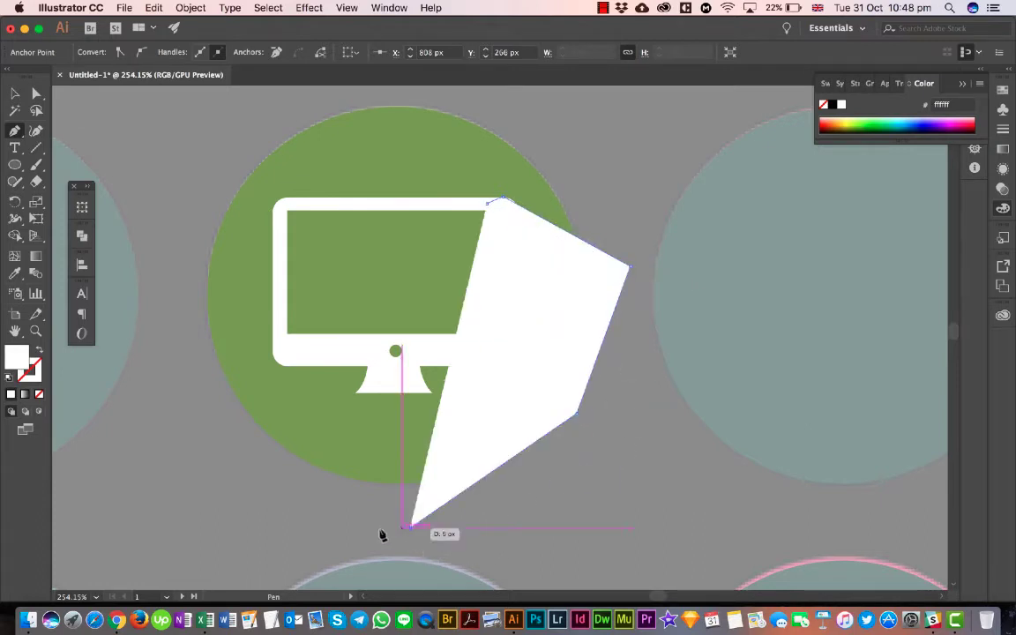
pyautogui.click(338, 483)
pyautogui.click(274, 352)
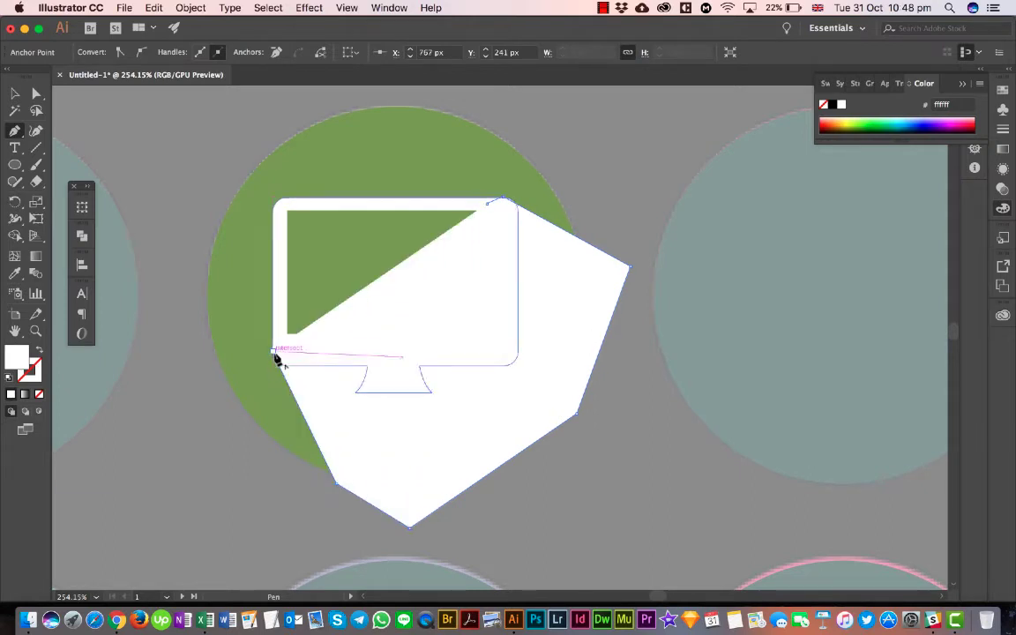
# - Try to bring the shadow outline back across the monitor's lower bezel to the screen corner, and delete the white-filled path
pyautogui.click(343, 355)
pyautogui.click(410, 357)
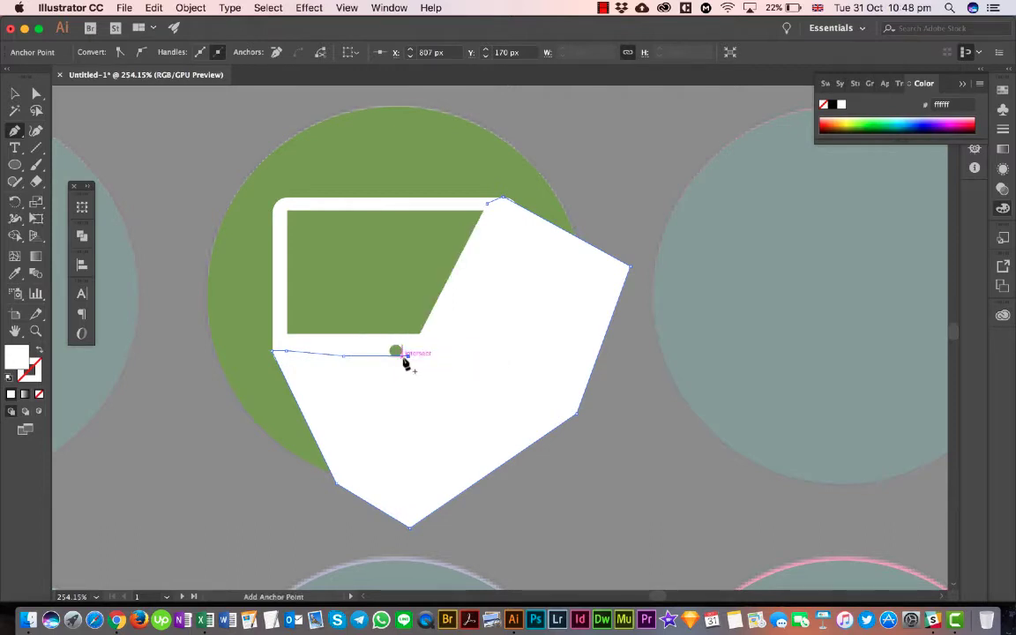
pyautogui.press('super+z')
pyautogui.click(411, 357)
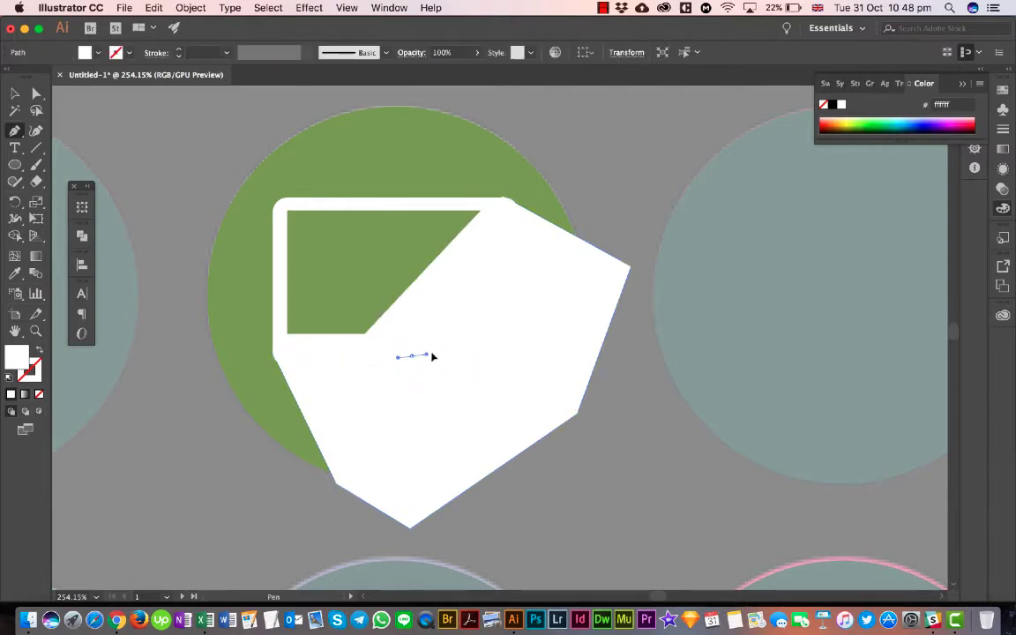
pyautogui.moveTo(432, 356); pyautogui.dragTo(445, 352)
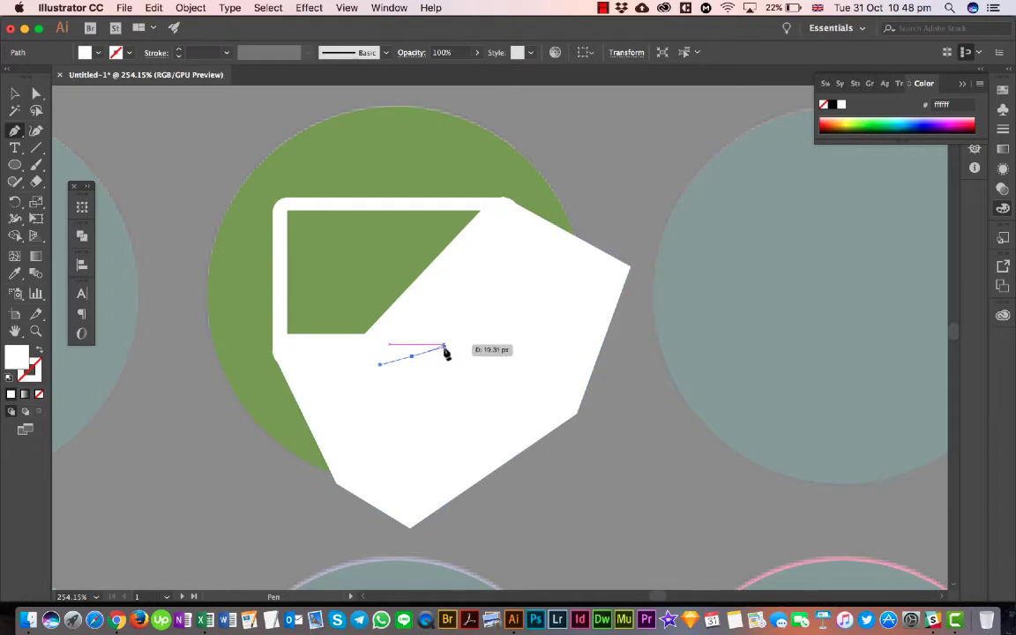
pyautogui.press('super+z')
pyautogui.click(344, 356)
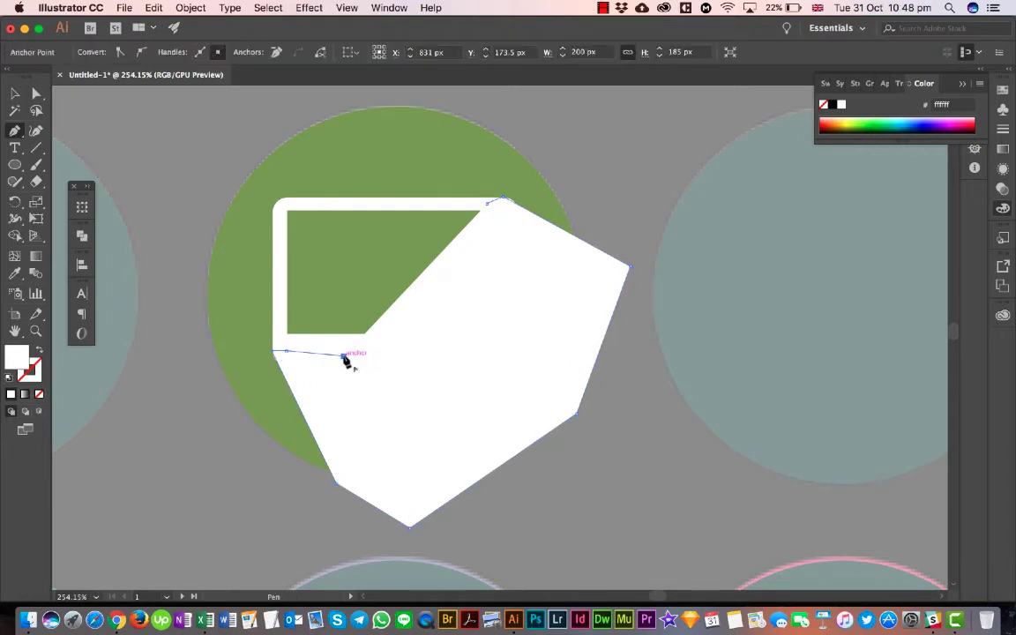
pyautogui.moveTo(417, 357); pyautogui.dragTo(451, 351)
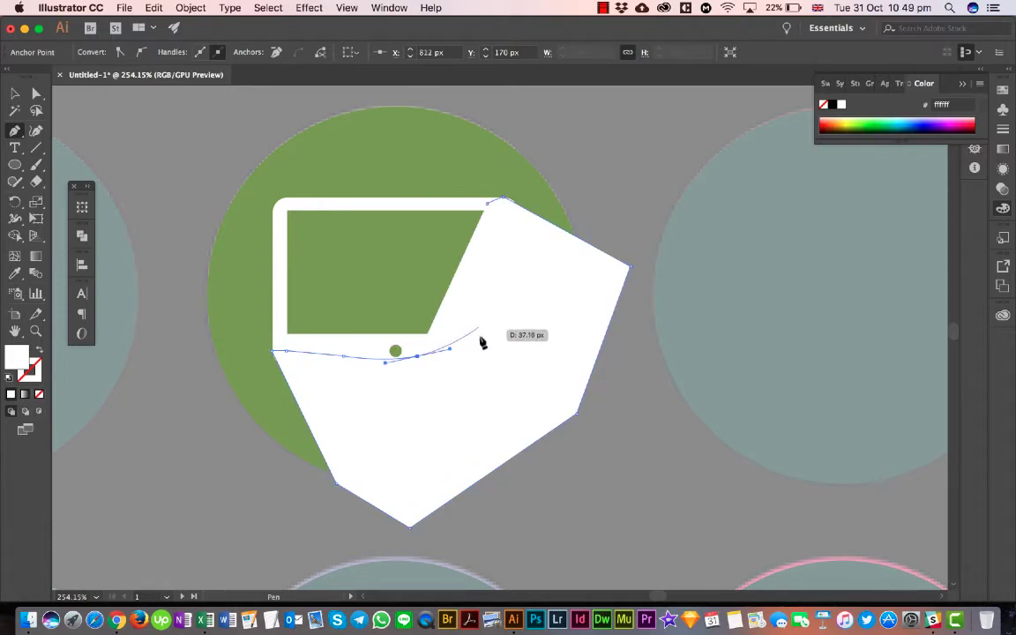
pyautogui.click(483, 344)
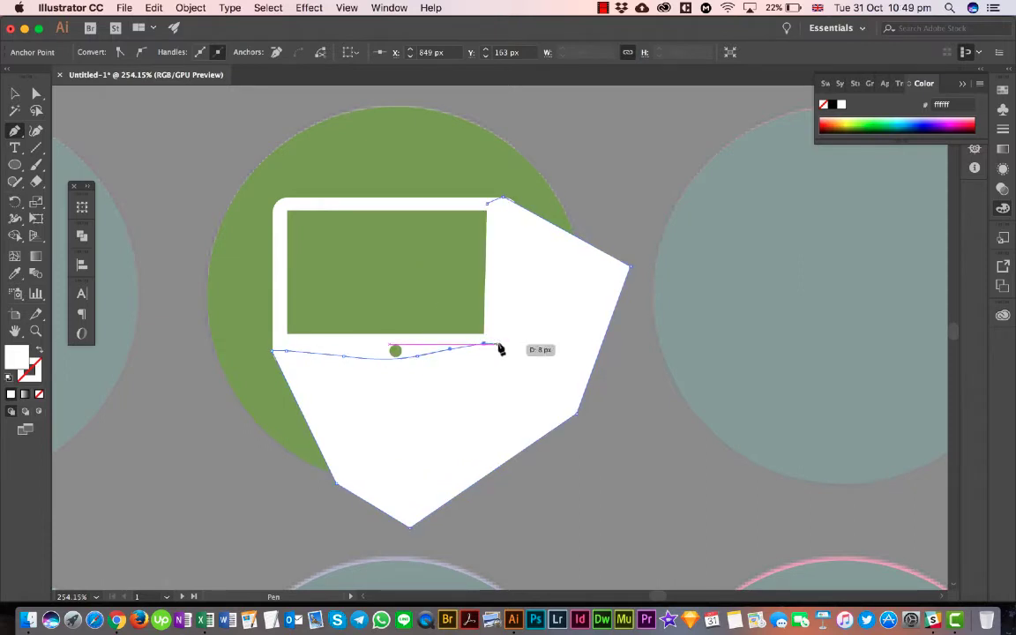
pyautogui.click(495, 337)
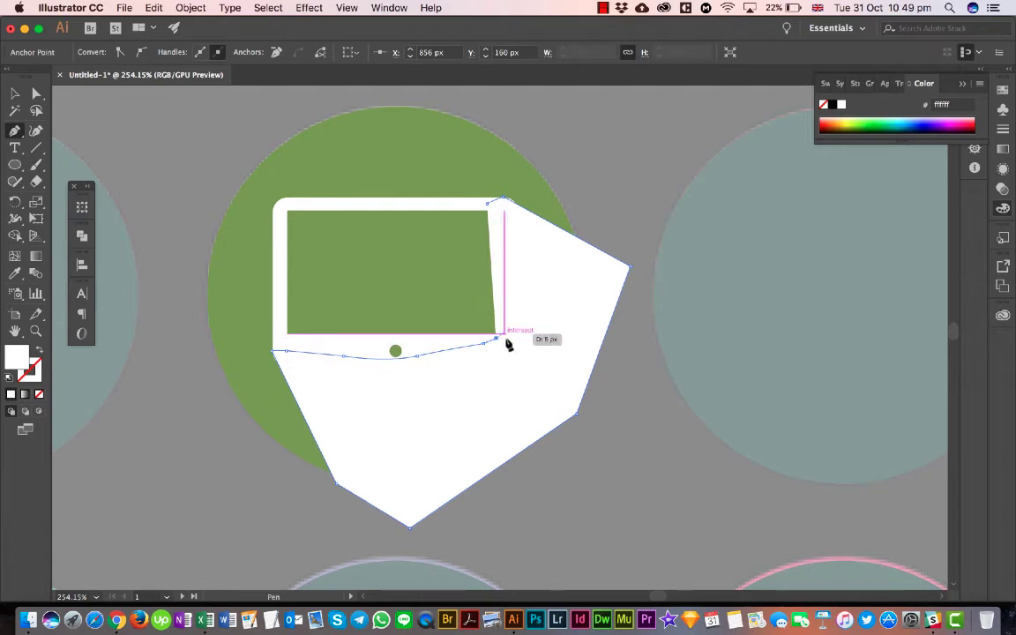
pyautogui.click(504, 333)
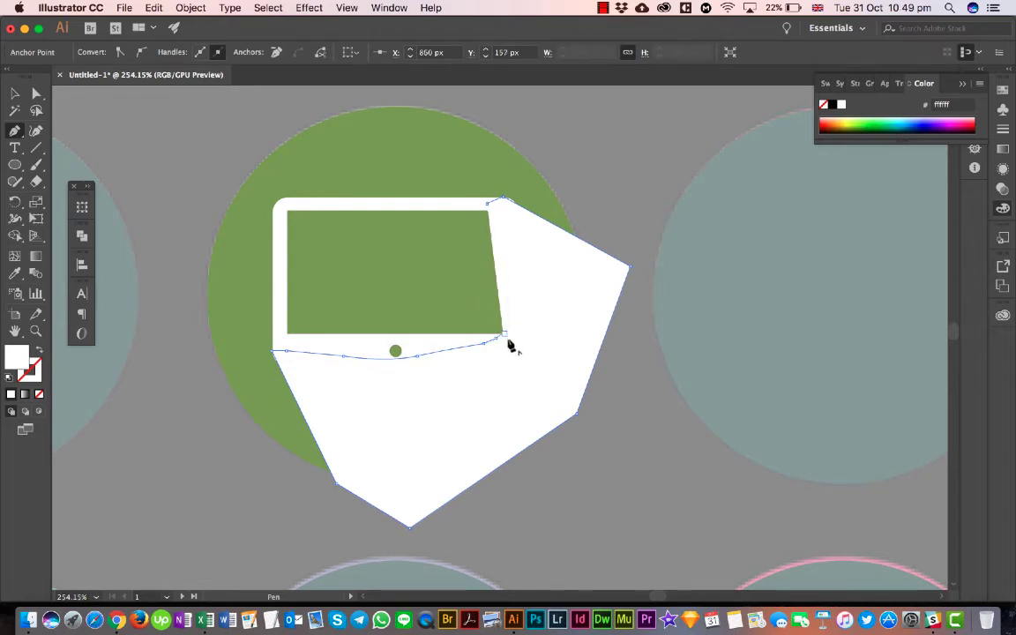
pyautogui.press('Delete')
pyautogui.press('Delete')
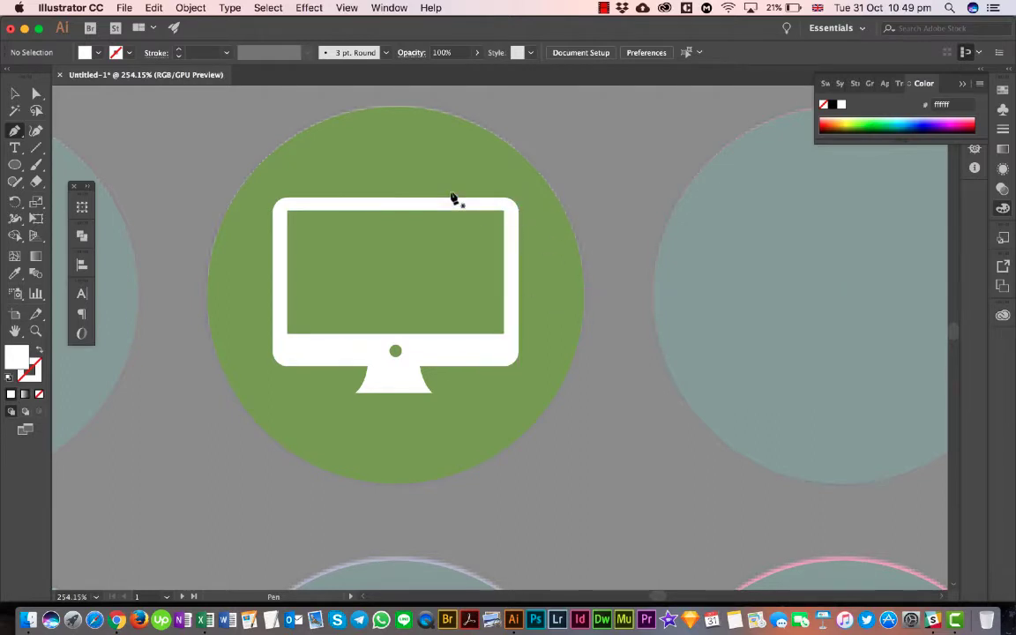
# - Set the fill to none for the new Pen tool path
pyautogui.click(99, 52)
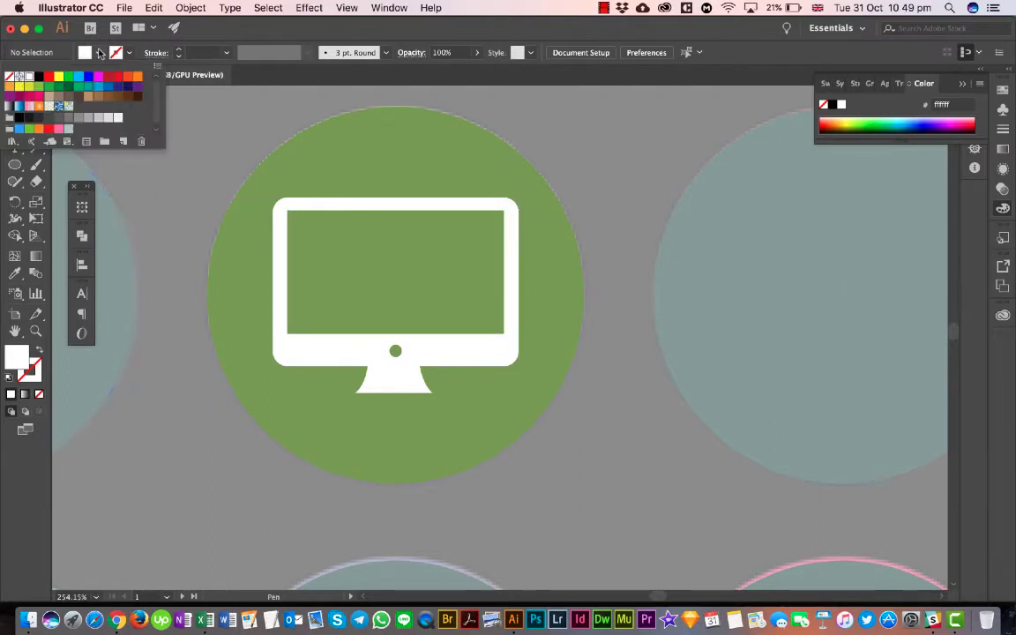
pyautogui.click(10, 78)
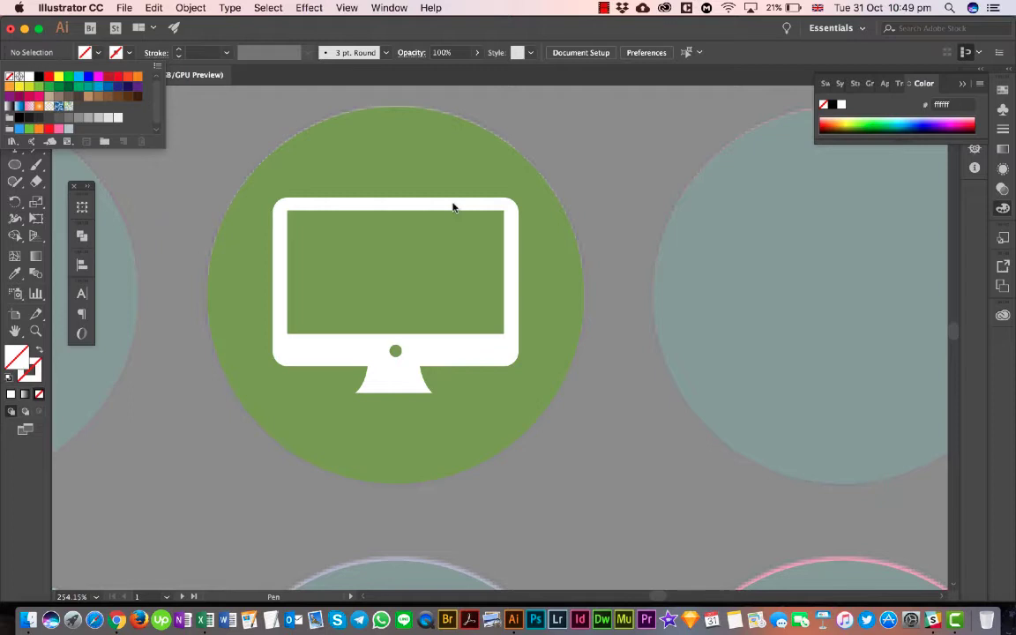
pyautogui.click(496, 209)
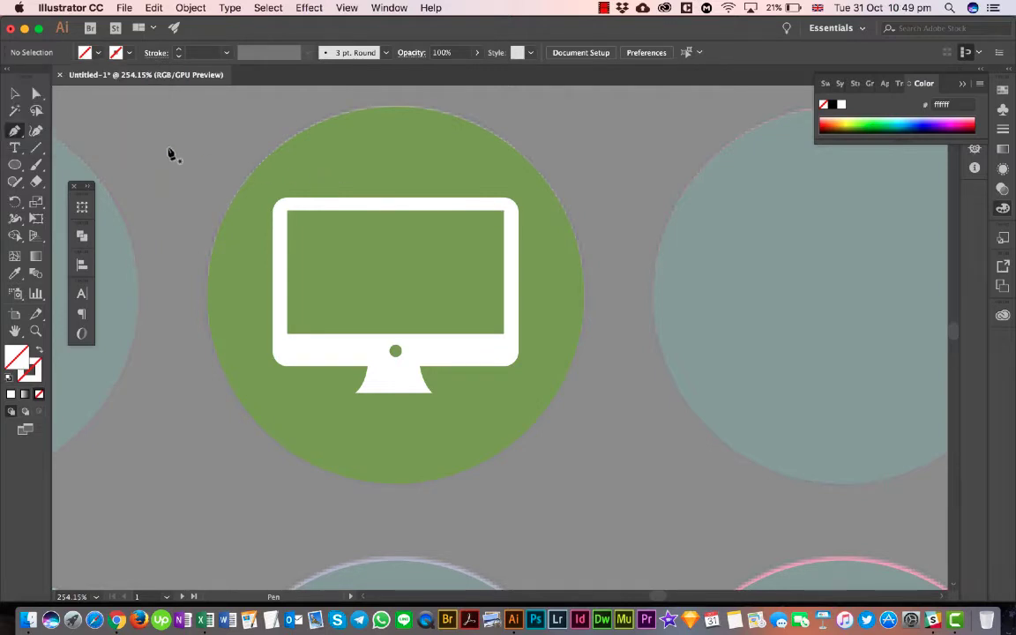
# - Try to outline the long shadow as an unfilled path beyond the circle's lower right to the monitor's lower-left corner, and delete it
pyautogui.click(483, 204)
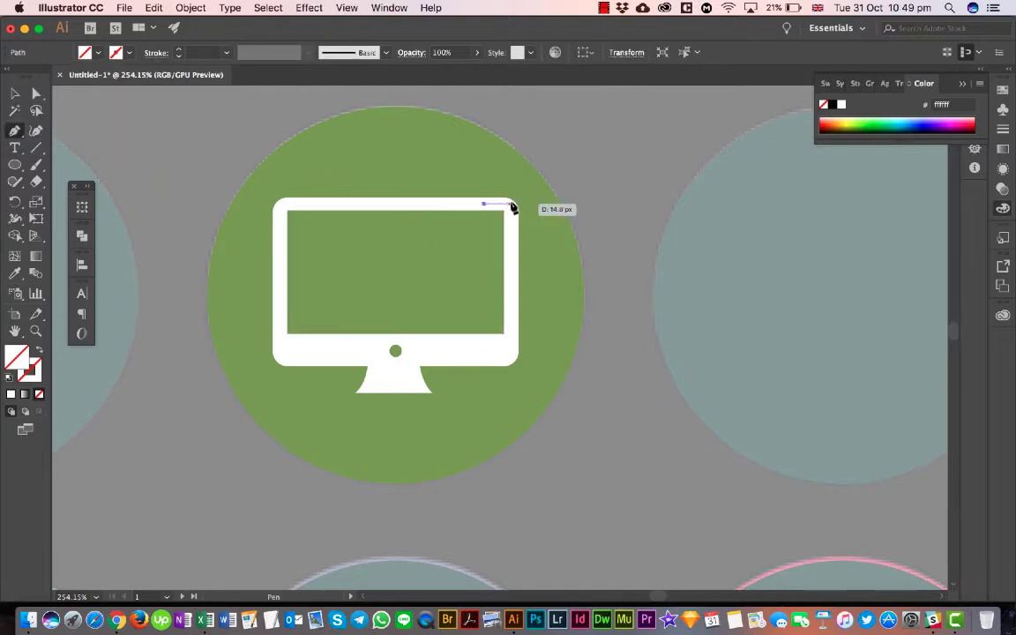
pyautogui.click(511, 202)
pyautogui.click(618, 271)
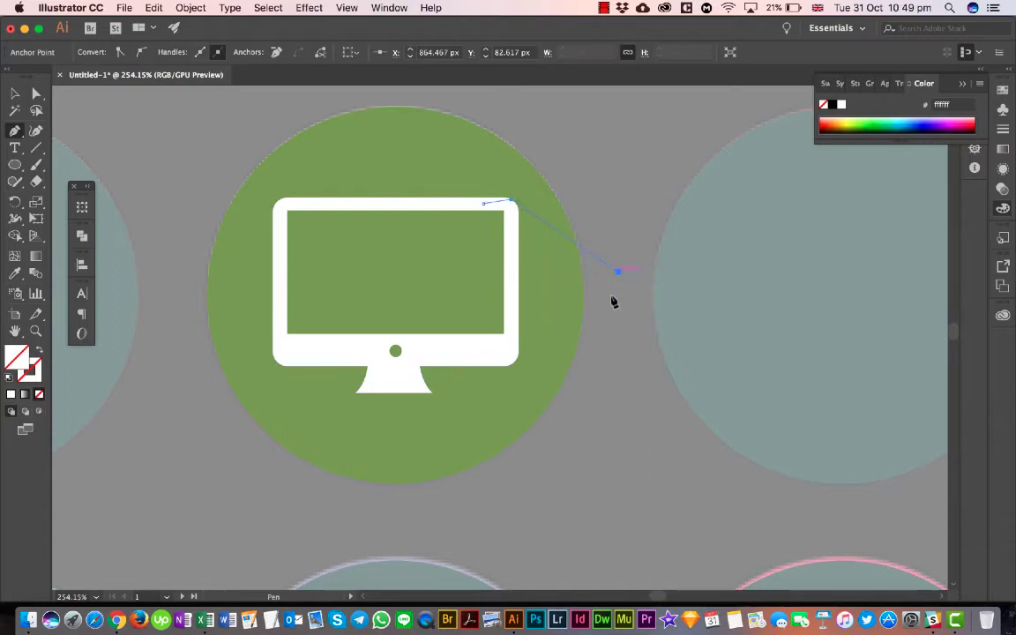
pyautogui.click(561, 471)
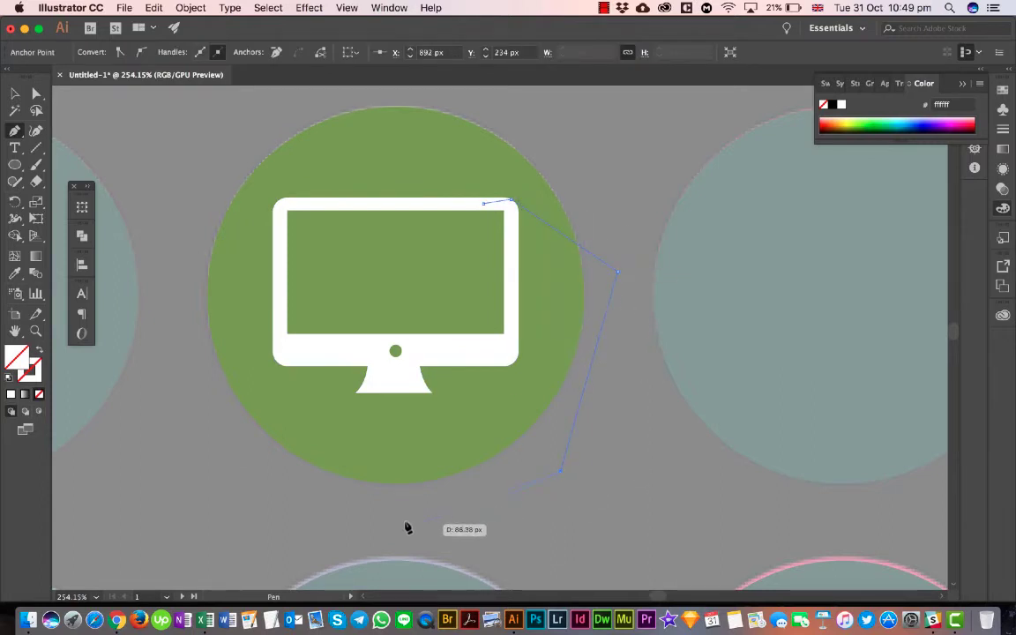
pyautogui.click(319, 483)
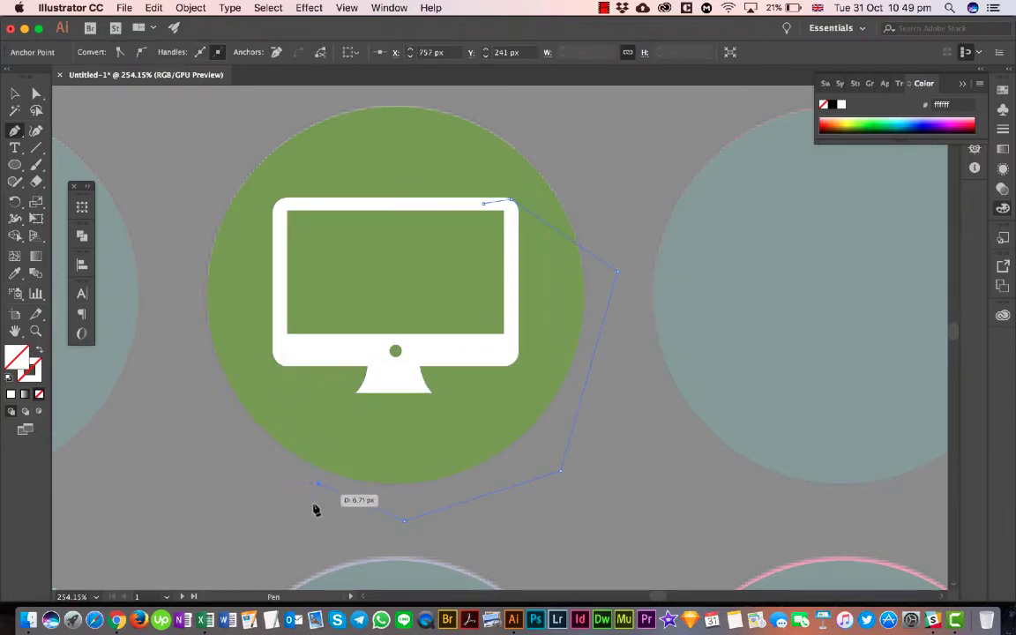
pyautogui.hotkey('ctrl', 'z')
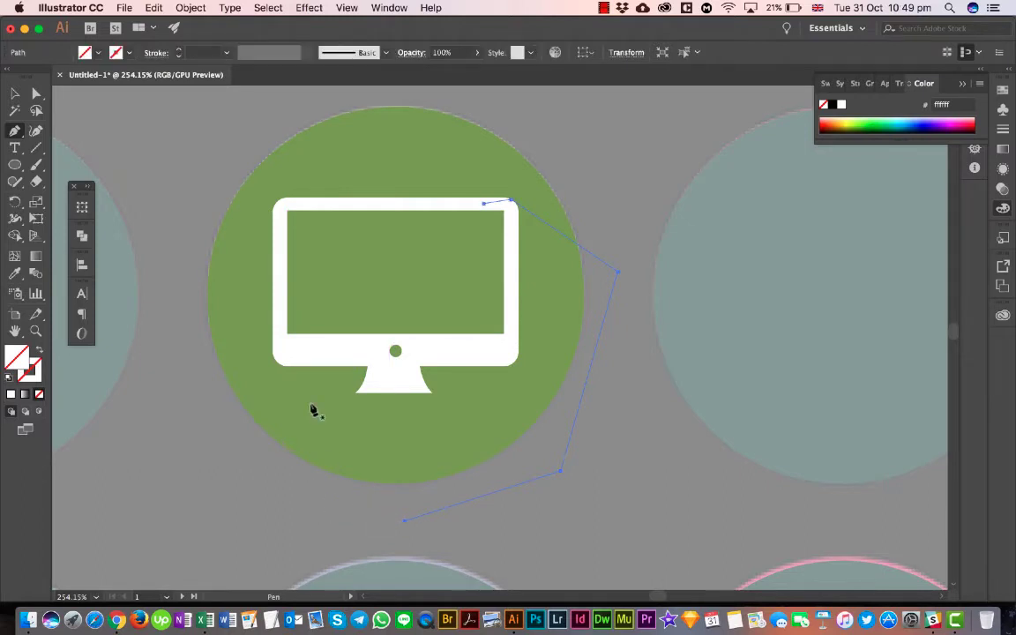
pyautogui.click(404, 523)
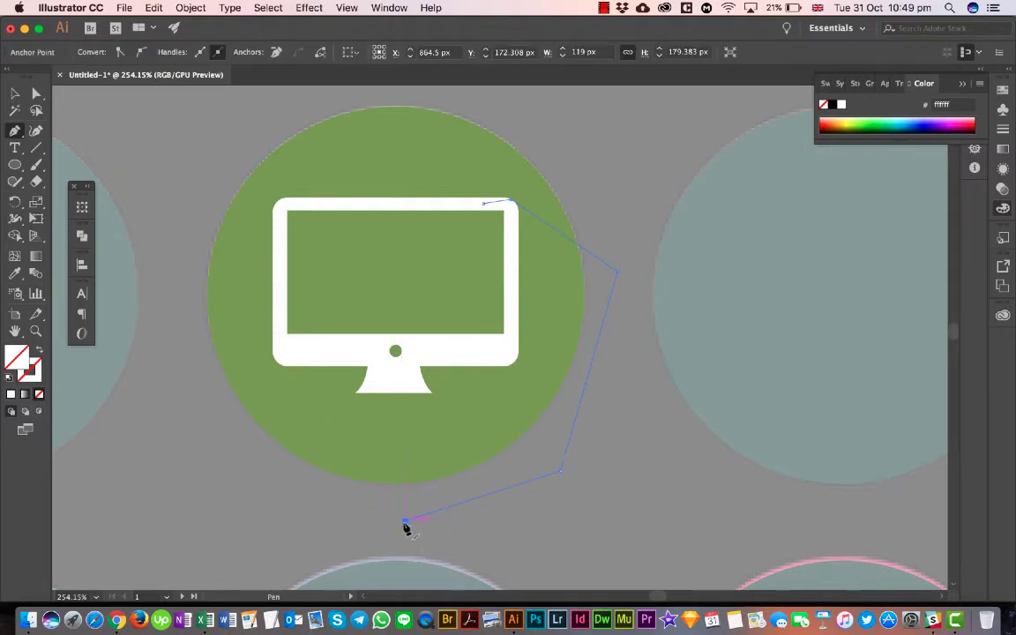
pyautogui.click(354, 494)
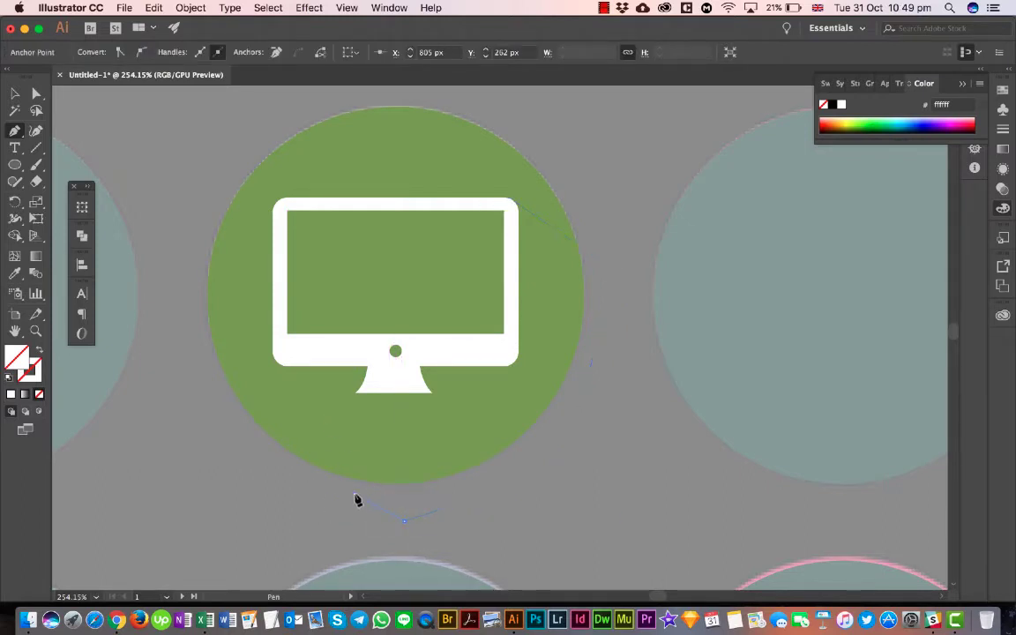
pyautogui.click(273, 351)
pyautogui.press('Delete')
pyautogui.press('Delete')
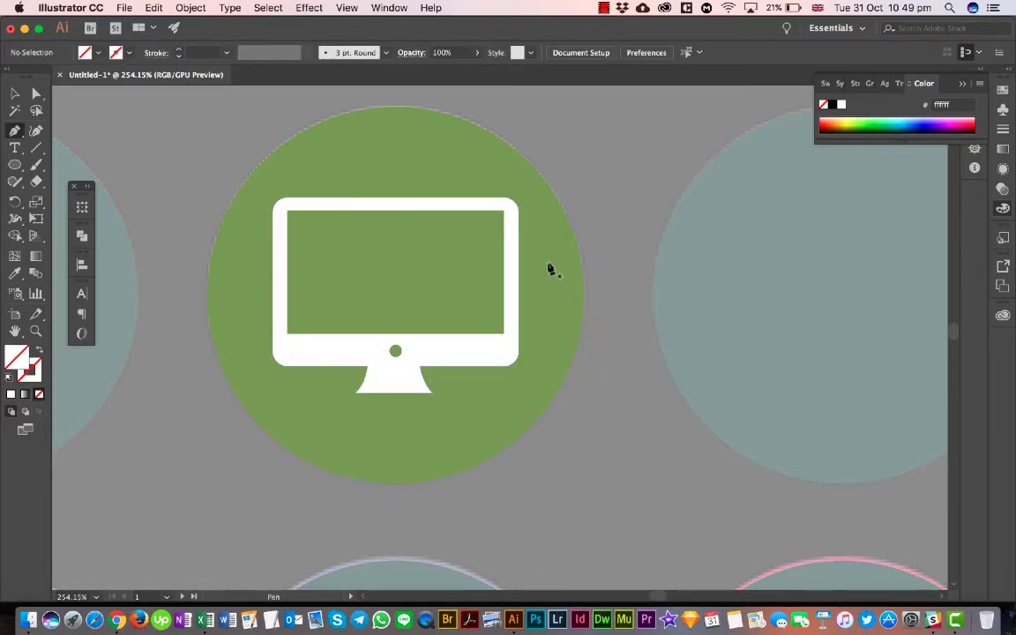
# - Outline the long shadow's outer edge with the Pen tool, from the monitor's upper-right corner beyond the circle's lower right to its lower-left corner
pyautogui.click(503, 199)
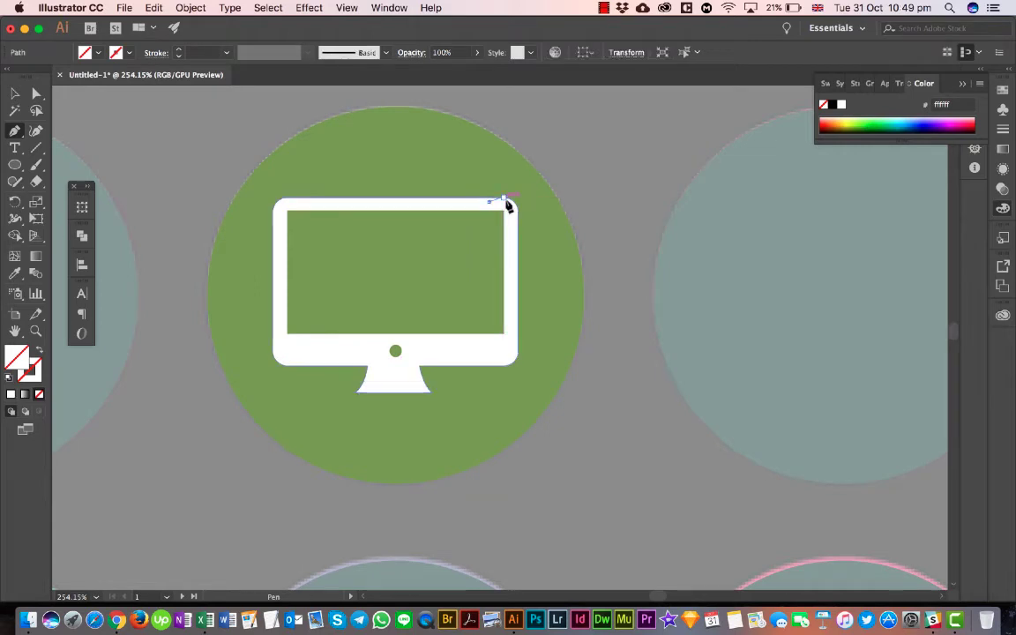
pyautogui.click(638, 313)
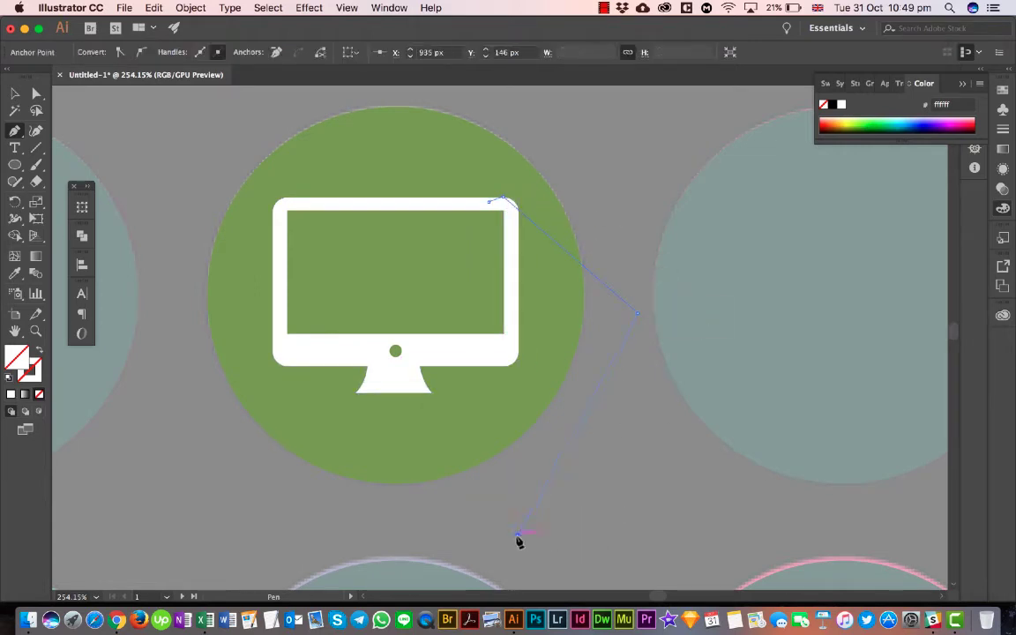
pyautogui.click(519, 533)
pyautogui.click(456, 517)
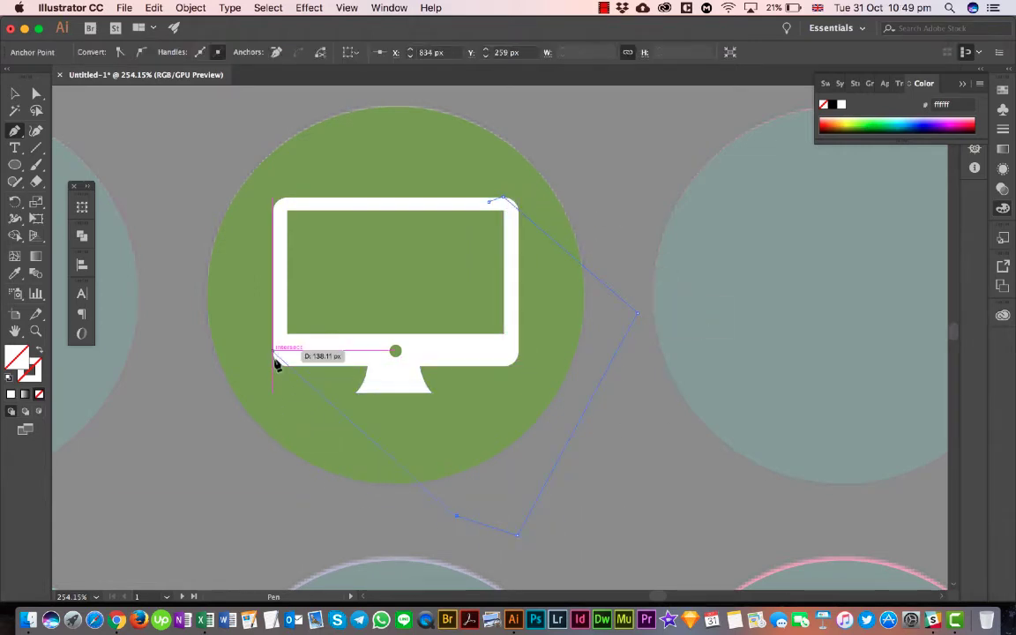
pyautogui.click(400, 500)
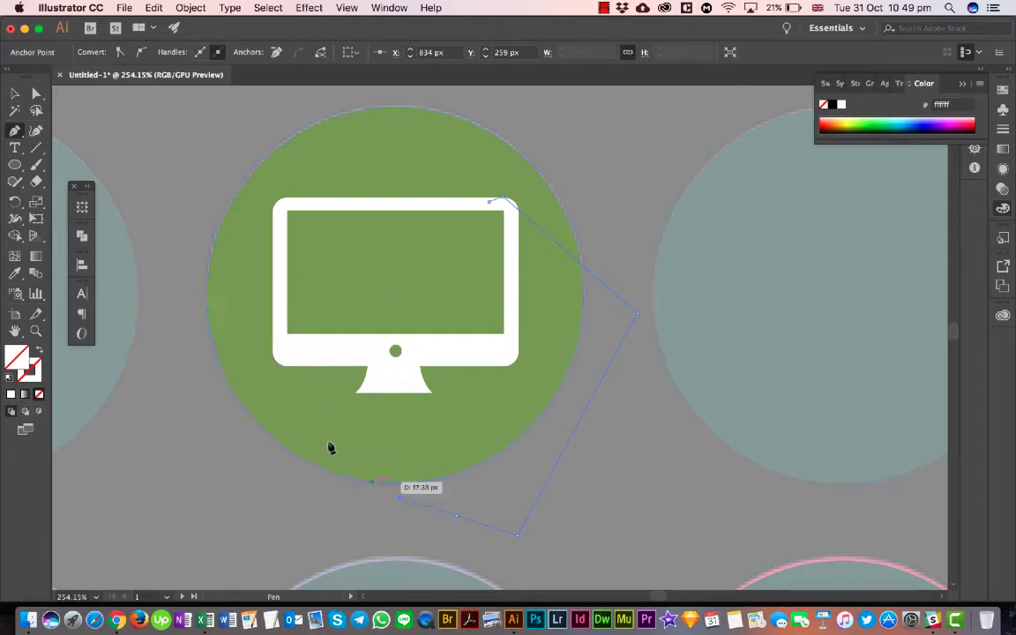
pyautogui.click(274, 353)
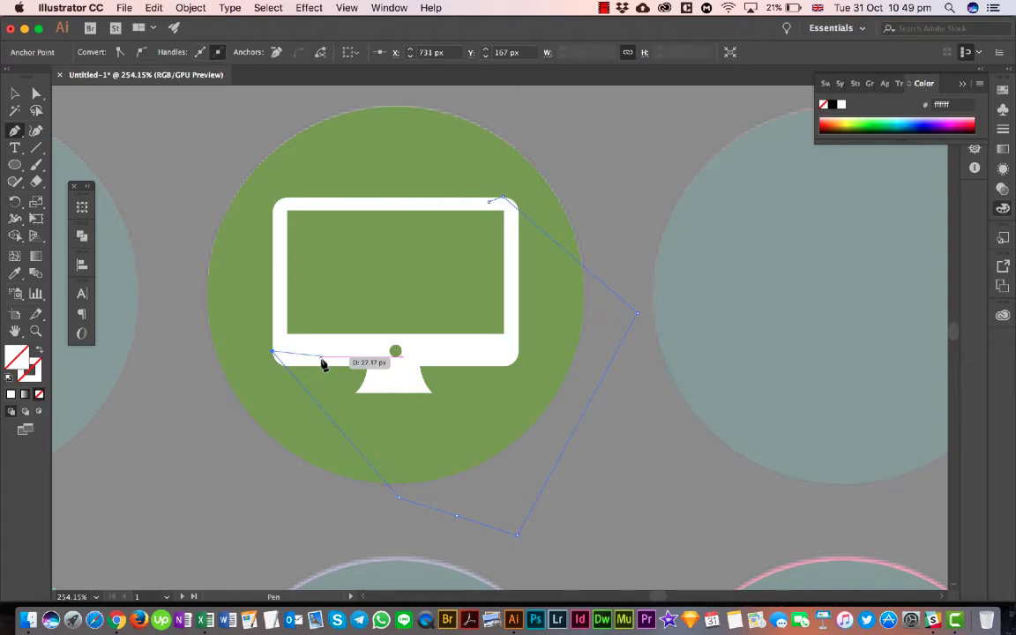
# - Bring the shadow path back across the monitor's lower bezel and up its right bezel to the starting point at the upper-right corner
pyautogui.click(373, 356)
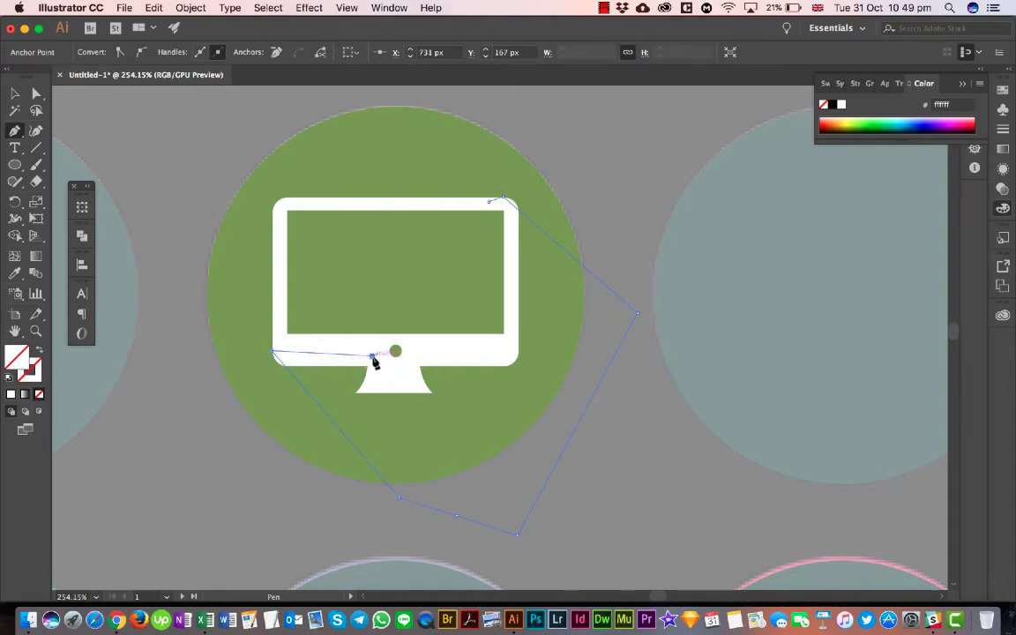
pyautogui.moveTo(401, 362); pyautogui.dragTo(439, 361)
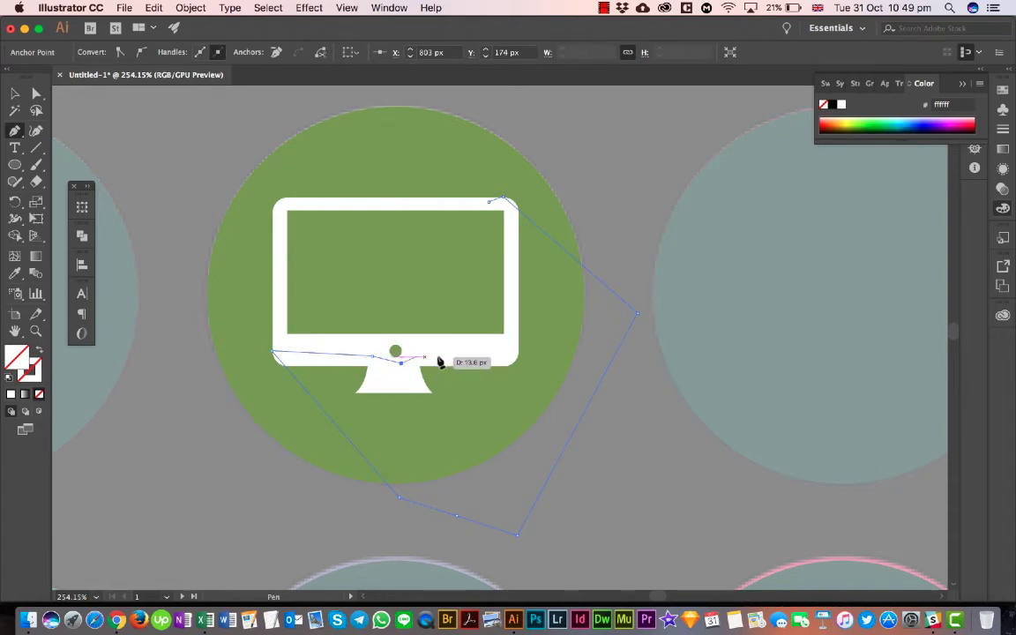
pyautogui.click(478, 351)
pyautogui.click(509, 344)
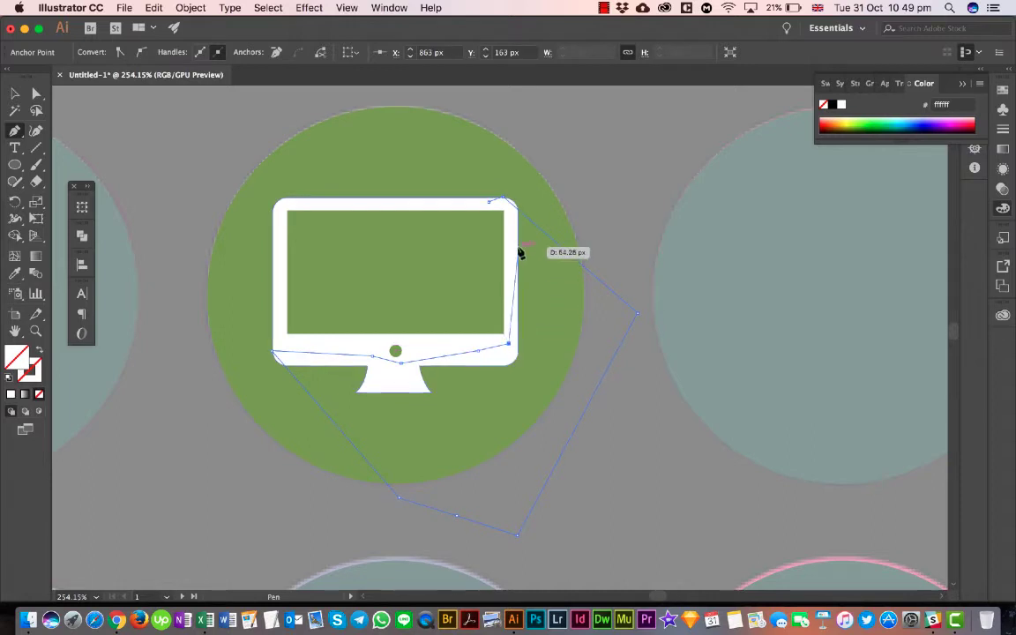
pyautogui.click(509, 222)
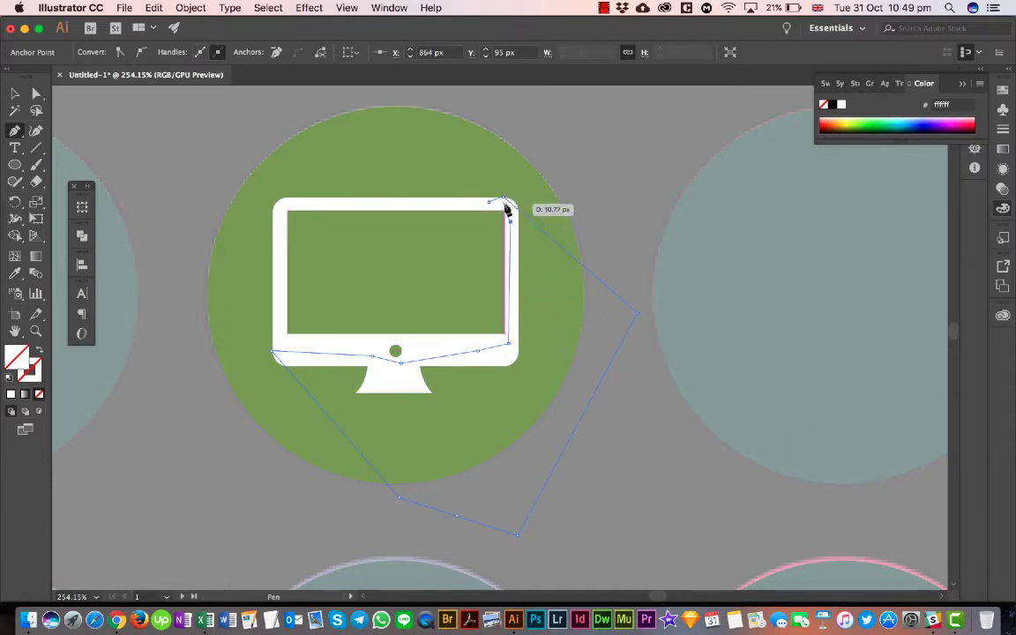
pyautogui.click(501, 201)
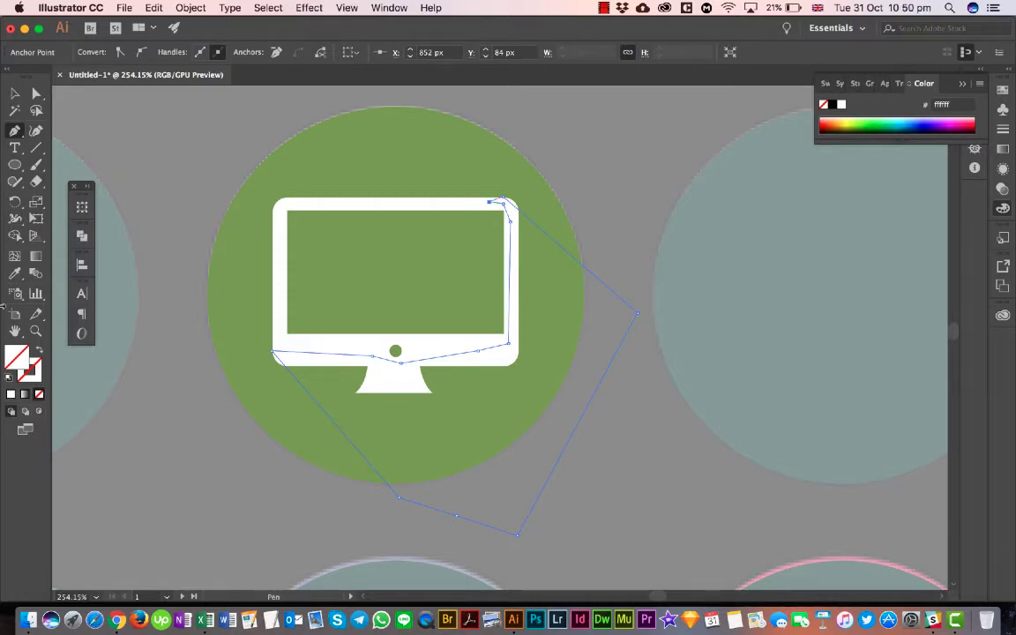
pyautogui.click(14, 92)
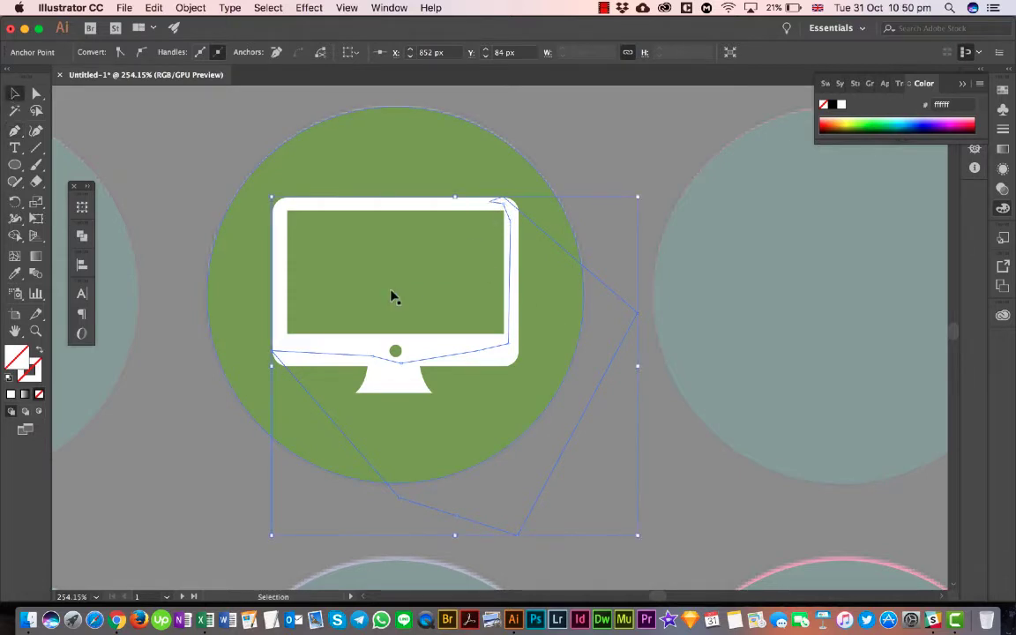
# - Fill the shadow shape with the dark green (73814c) sampled from the shadow of the monitor icon in the reference set
pyautogui.scroll(-2, 474, 355)
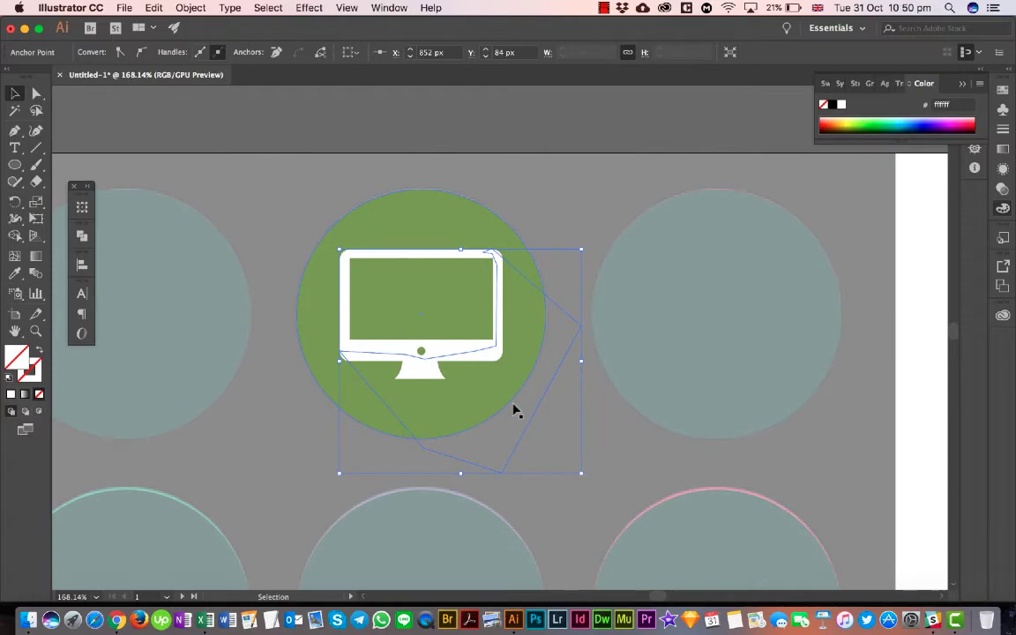
pyautogui.scroll(-2, 174, 220)
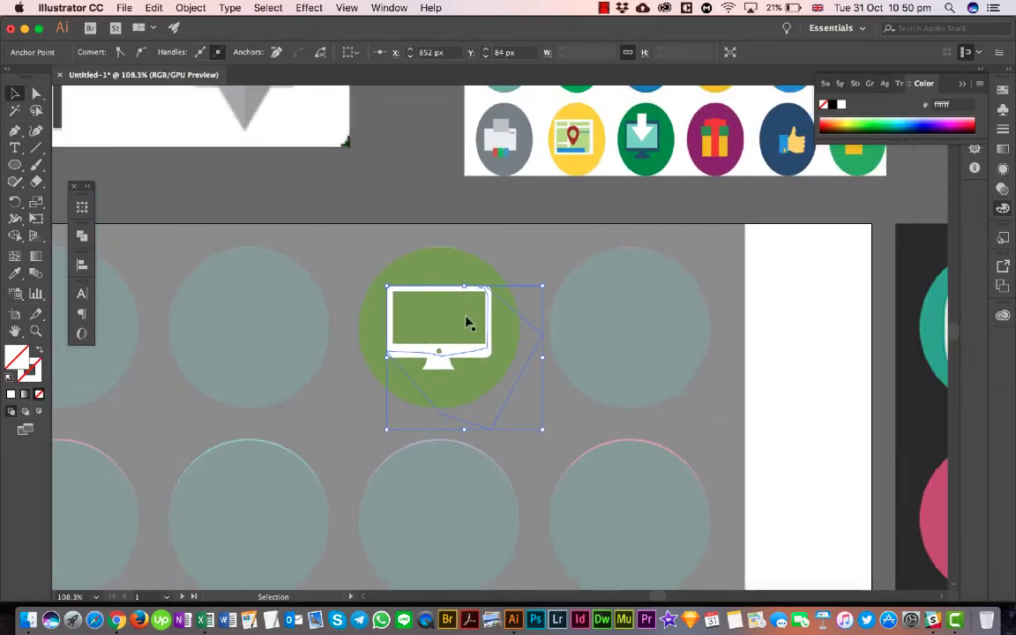
pyautogui.hscroll(3, 467, 324)
pyautogui.hscroll(2, 860, 336)
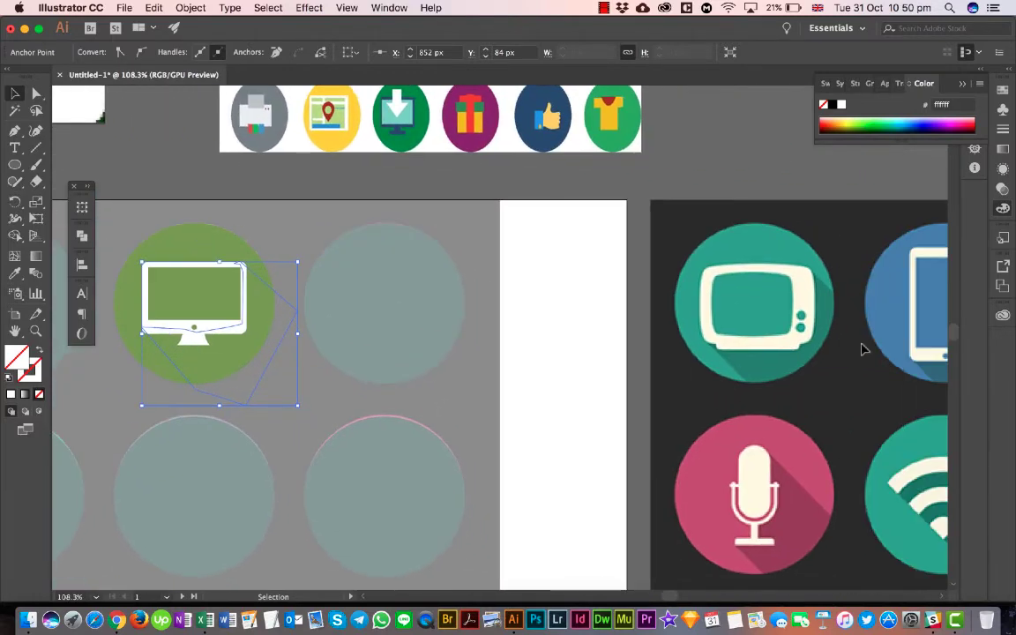
pyautogui.hscroll(2, 862, 349)
pyautogui.scroll(-2, 863, 349)
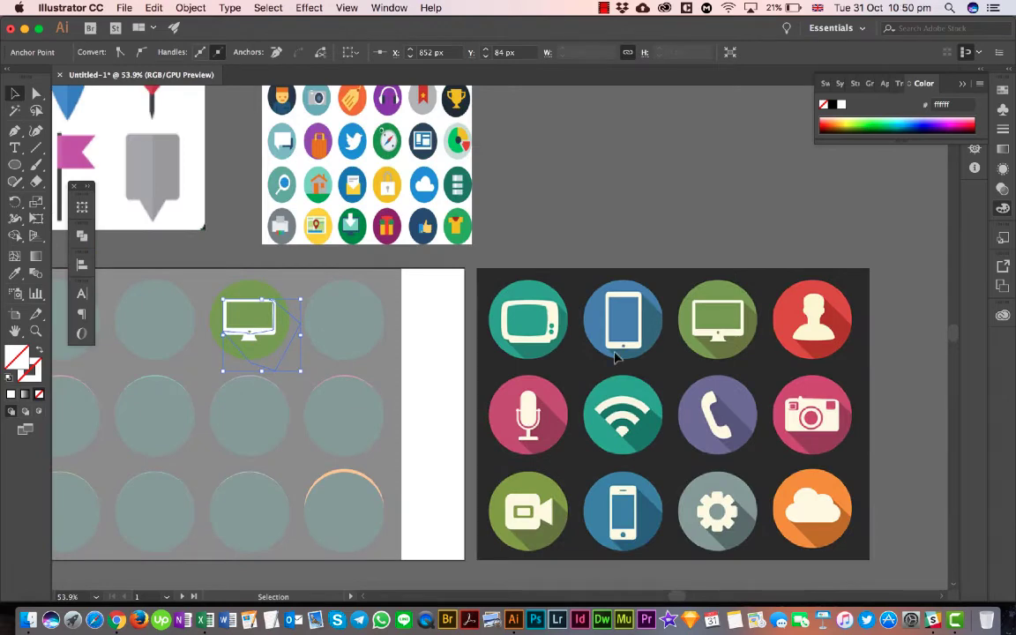
pyautogui.press('i')
pyautogui.click(718, 346)
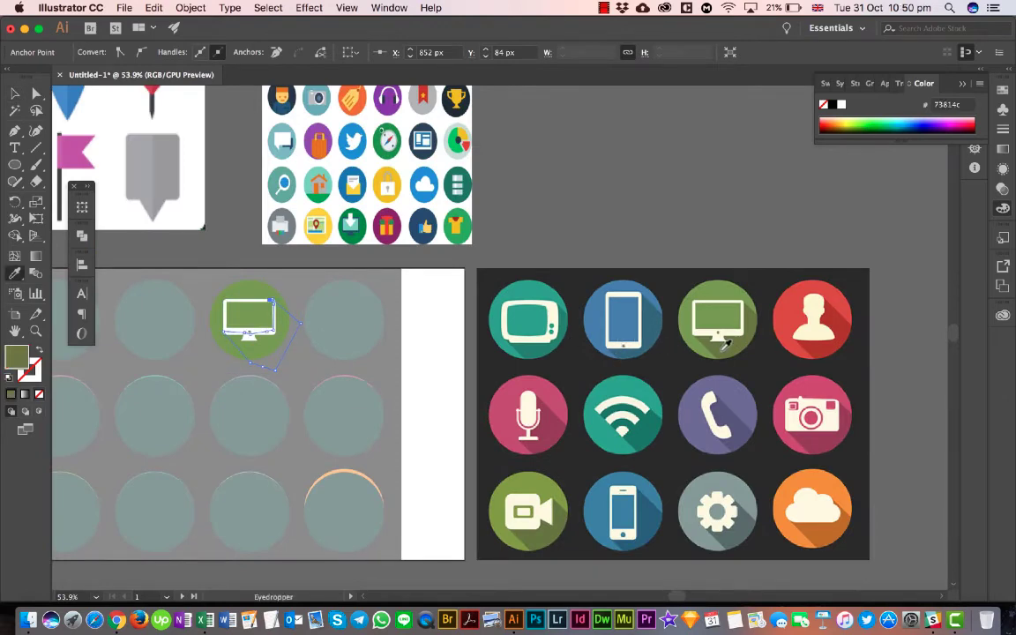
pyautogui.click(15, 94)
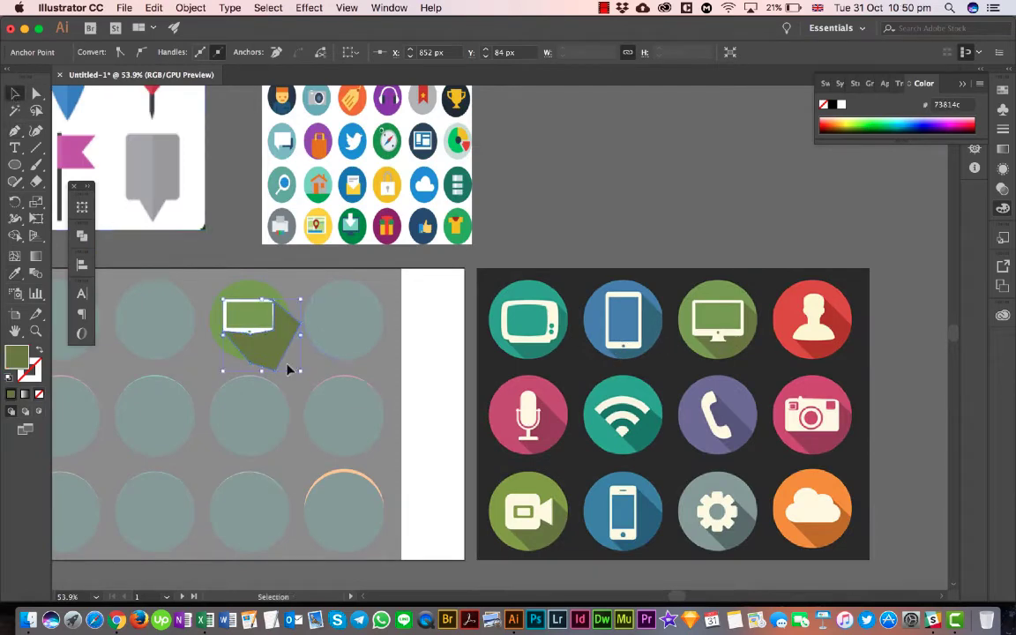
# - Send the dark green shadow shape backward until it lies behind the white monitor but in front of the green circle, and deselect it
pyautogui.scroll(10, 286, 371)
pyautogui.hscroll(-3, 287, 370)
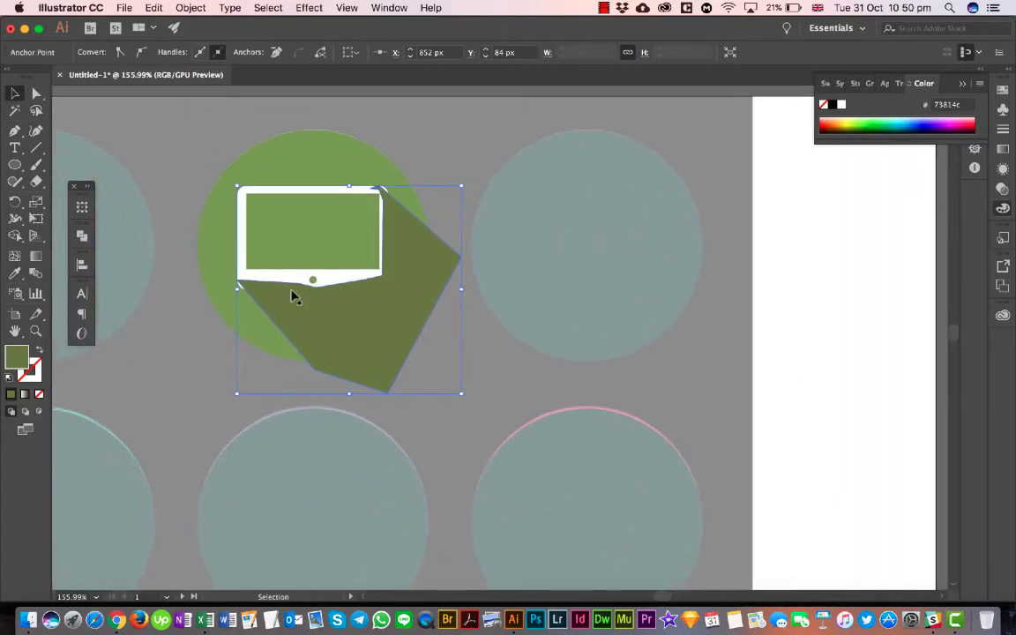
pyautogui.rightClick(358, 330)
pyautogui.moveTo(459, 538)
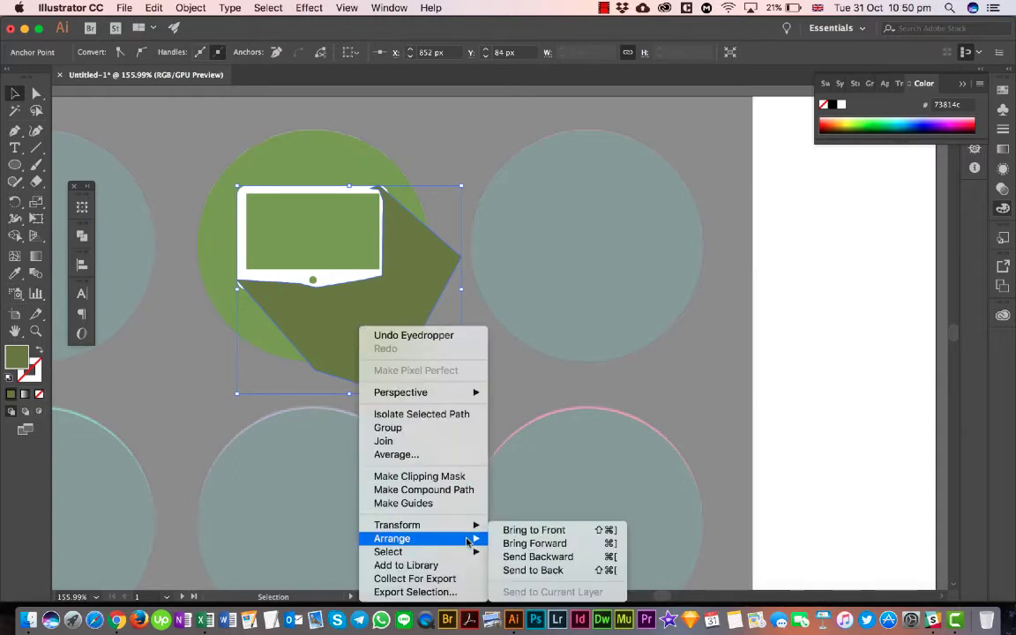
pyautogui.click(554, 557)
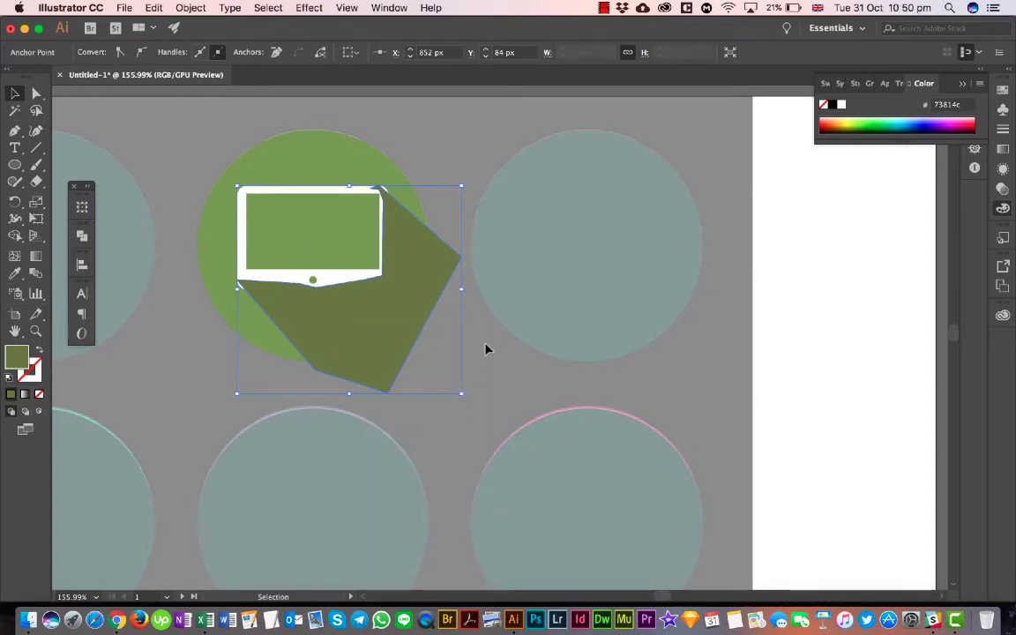
pyautogui.press('a')
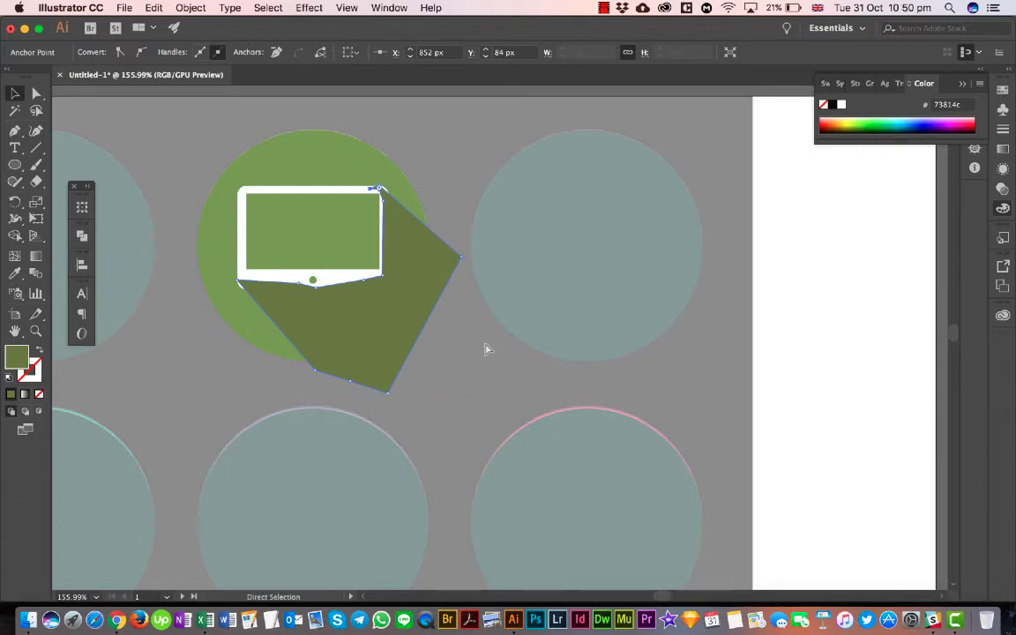
pyautogui.press('super+bracketleft')
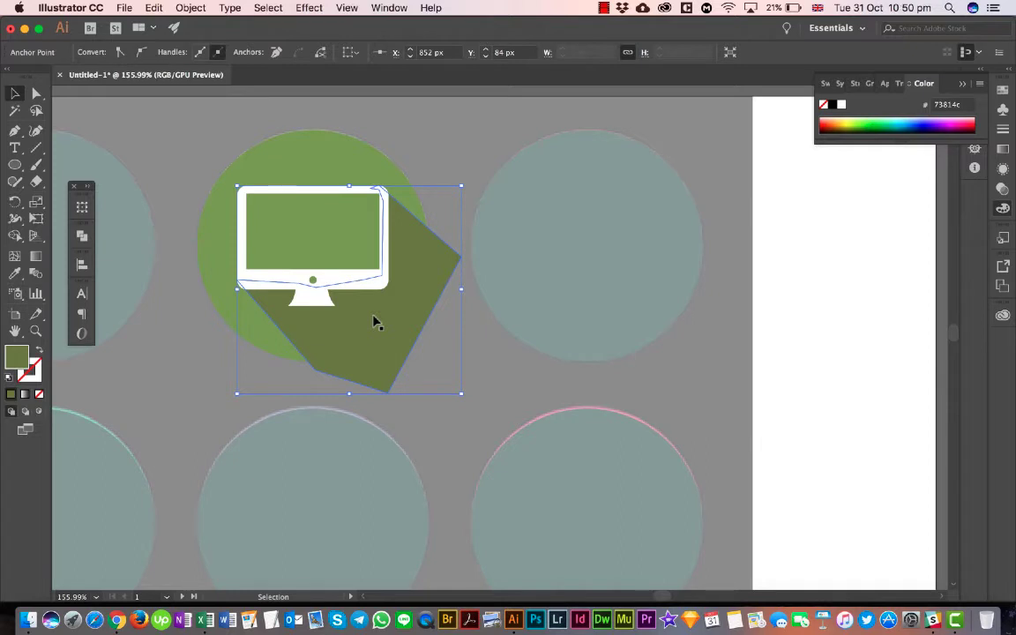
pyautogui.click(479, 323)
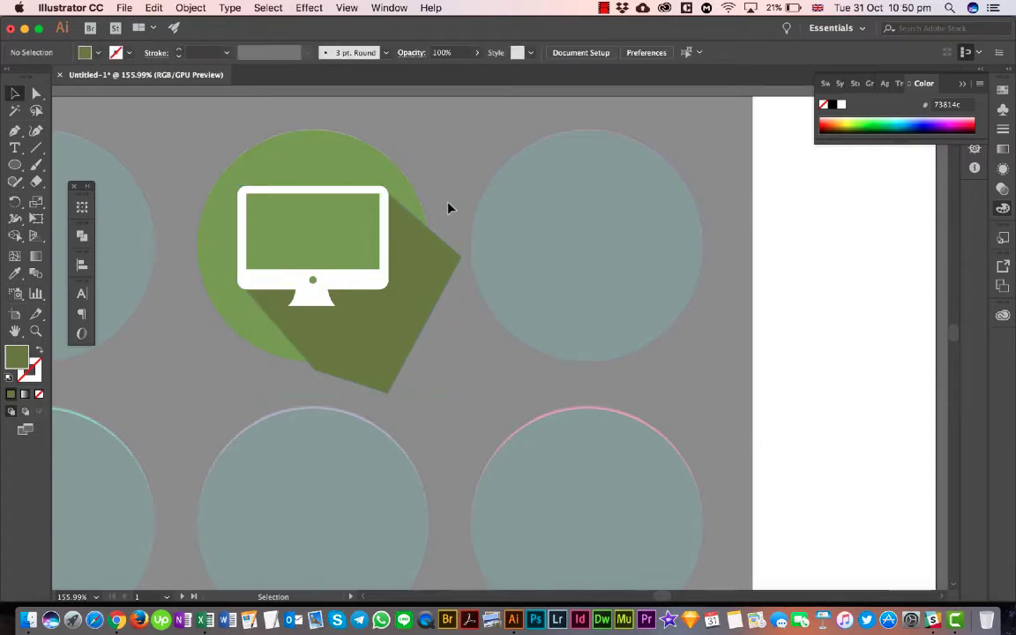
# - Remove the part of the shadow outside the green circle with the Shape Builder tool, using the shadow and circle together, and deselect them
pyautogui.click(422, 238)
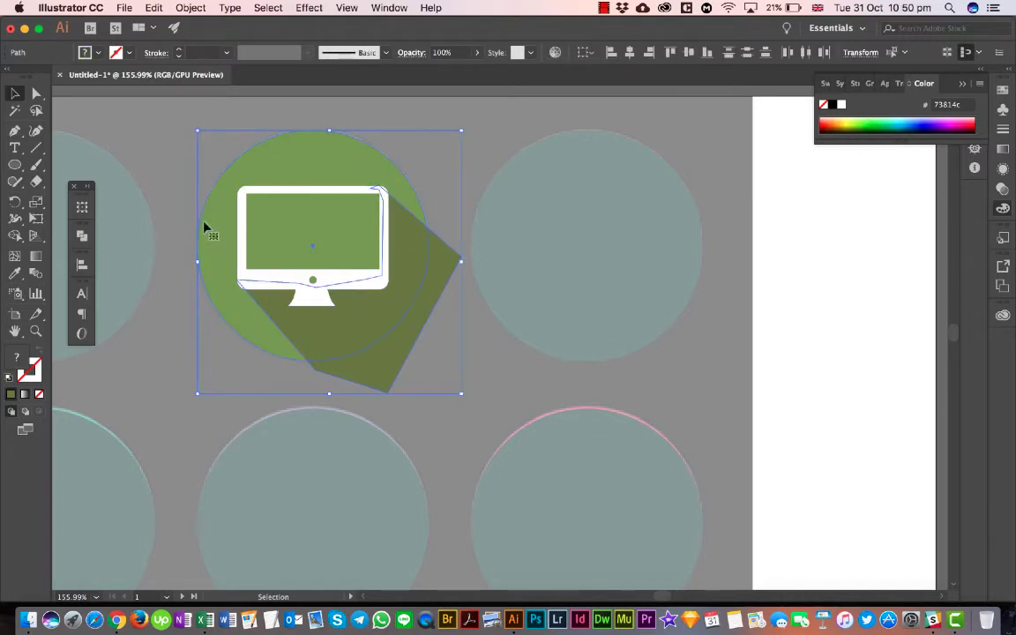
pyautogui.hotkey('shift', 'm')
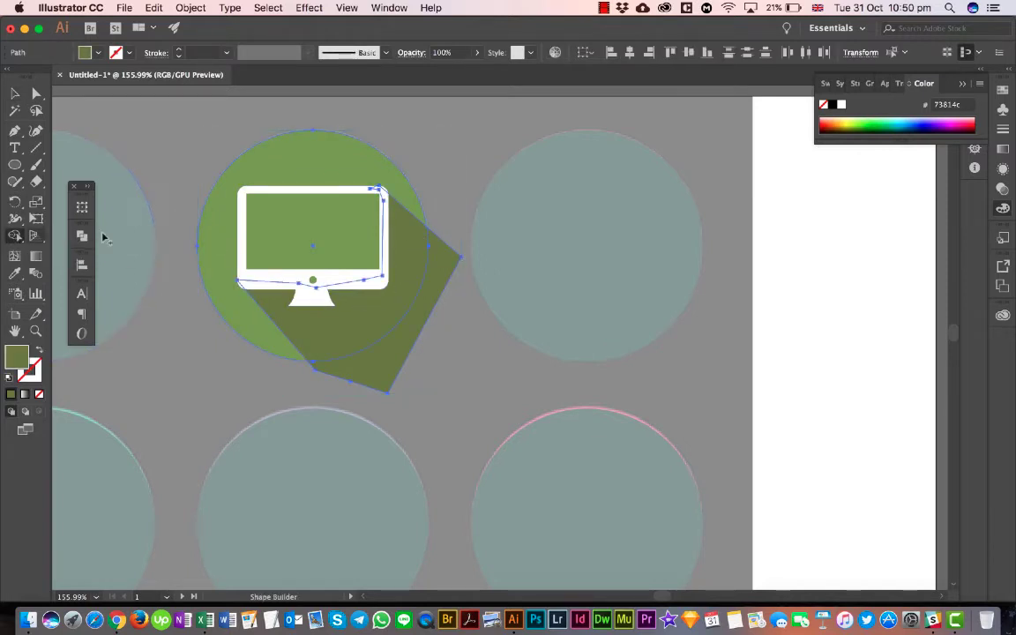
pyautogui.keyDown('alt'); pyautogui.click(373, 381); pyautogui.keyUp('alt')
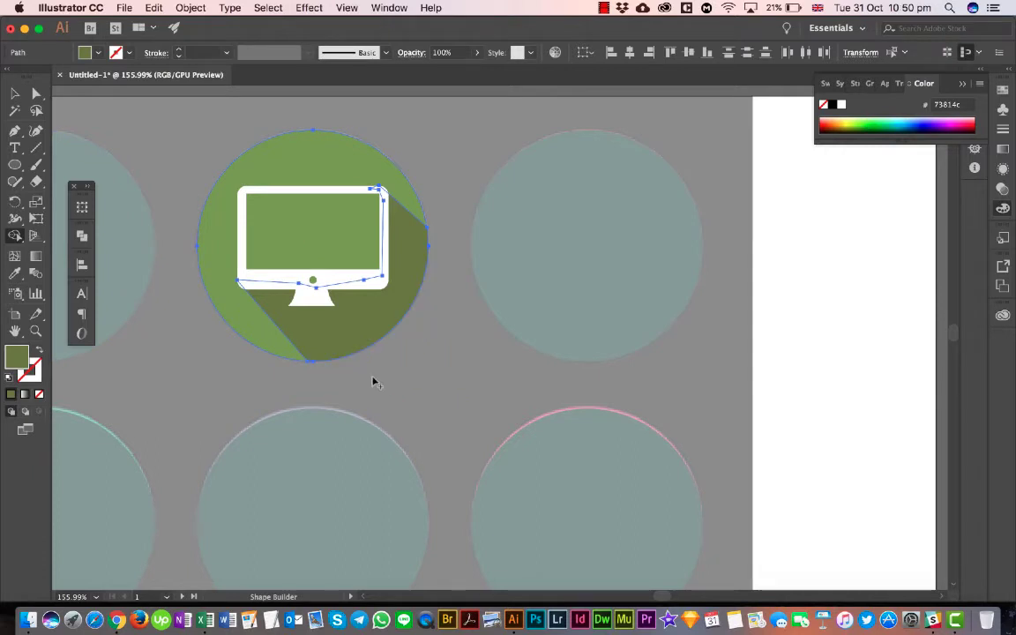
pyautogui.press('v')
pyautogui.click(134, 352)
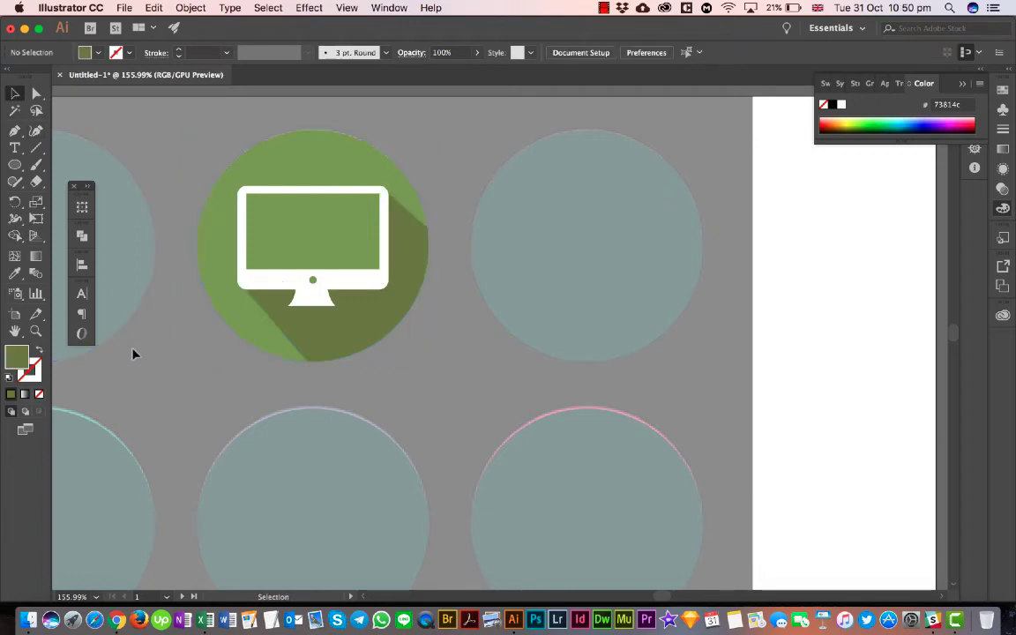
# - Compare the monitor icon with the reference set, and examine how the long shadow falls from the reference gear icon
pyautogui.scroll(-5, 137, 351)
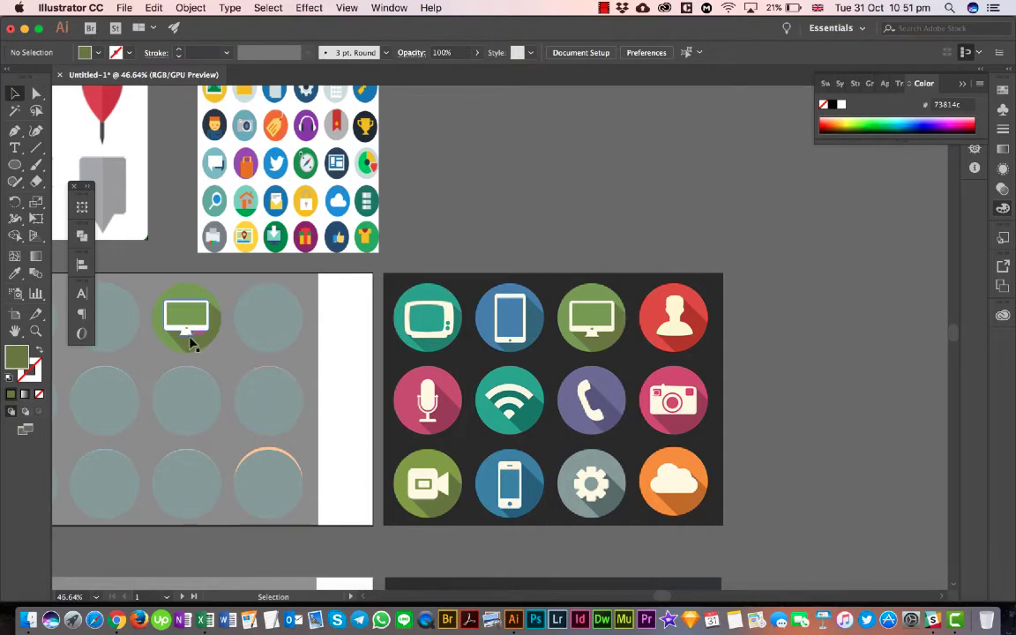
pyautogui.scroll(-5, 179, 344)
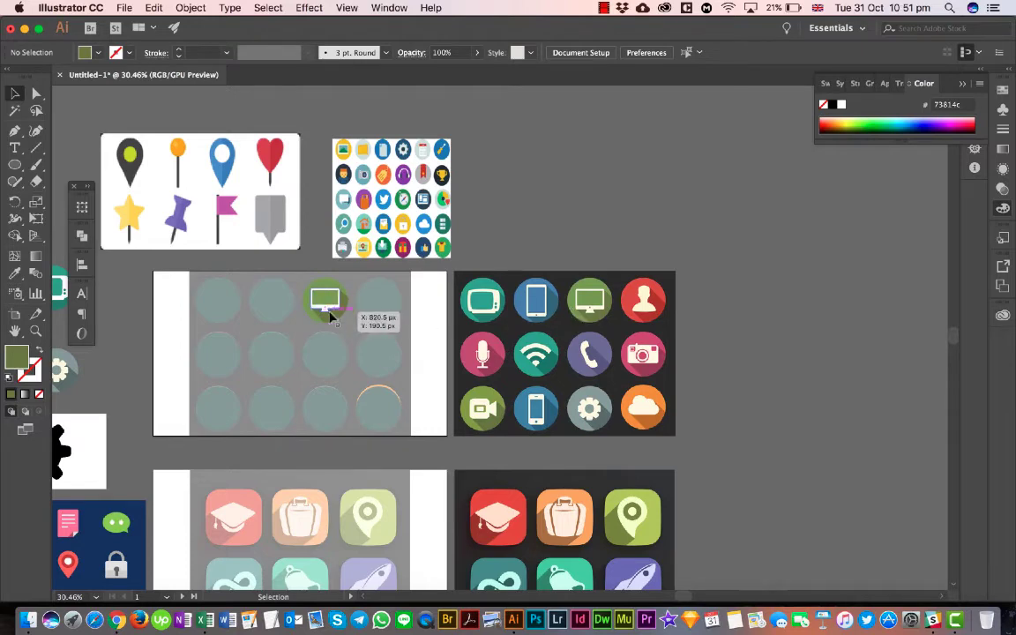
pyautogui.scroll(10, 330, 318)
pyautogui.hscroll(5, 330, 318)
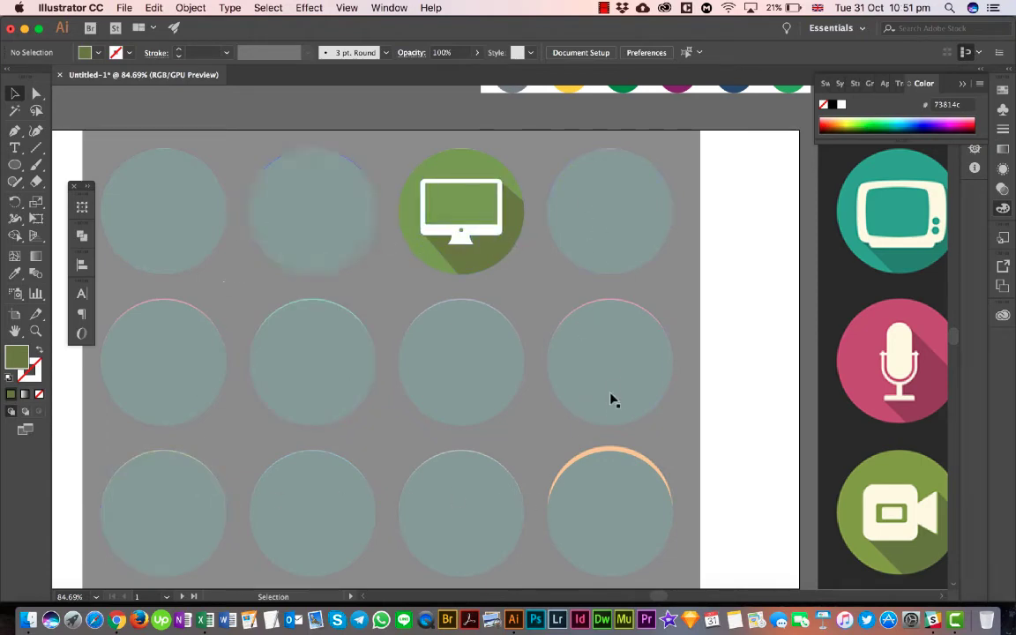
pyautogui.scroll(-8, 613, 407)
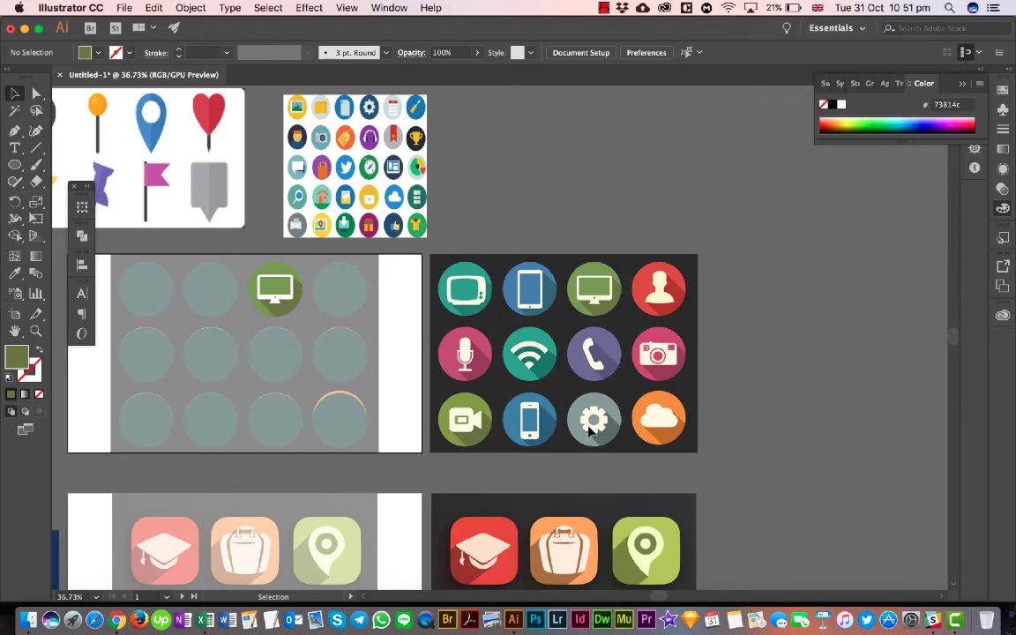
pyautogui.scroll(1, 589, 430)
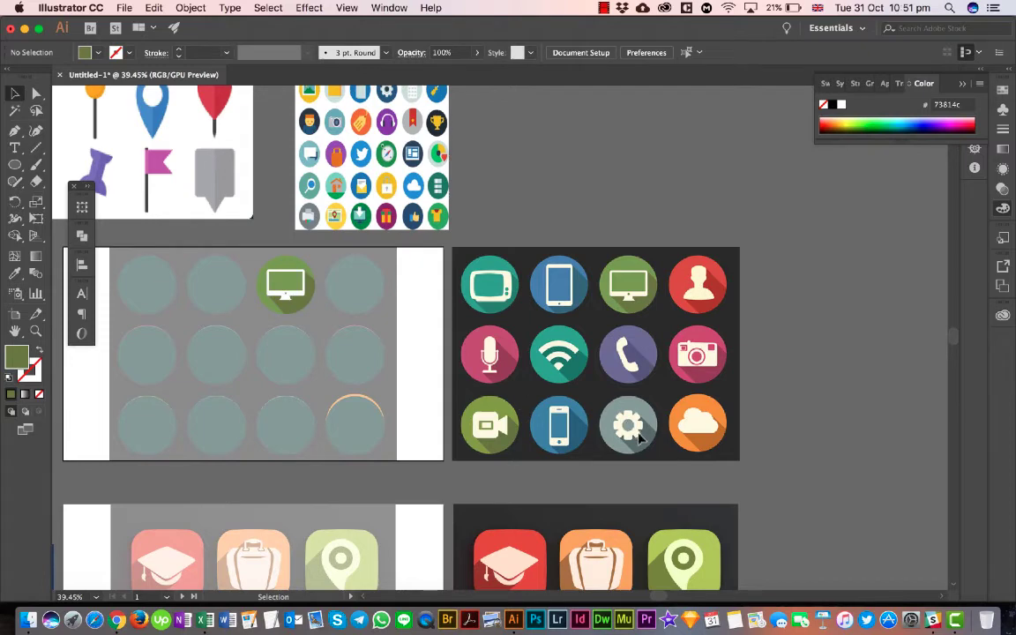
pyautogui.scroll(10, 631, 430)
pyautogui.hscroll(5, 640, 438)
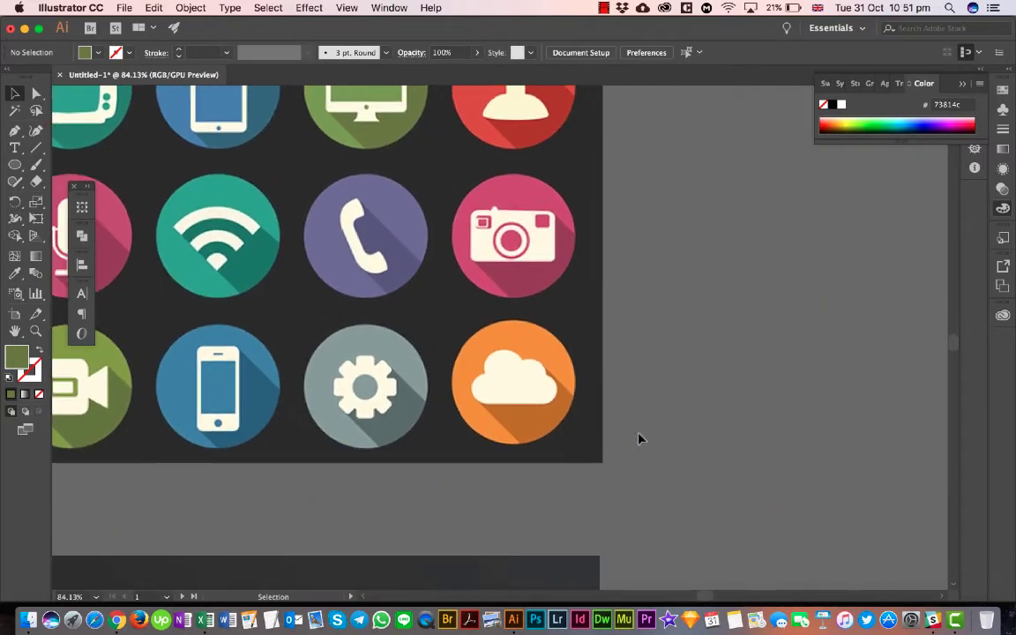
pyautogui.scroll(3, 361, 392)
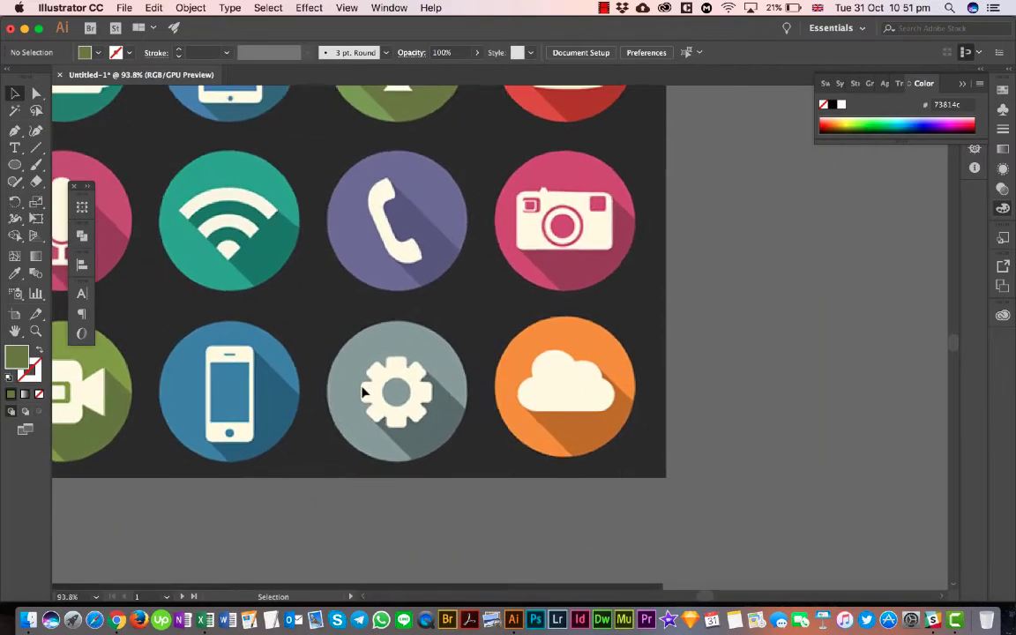
pyautogui.scroll(4, 441, 405)
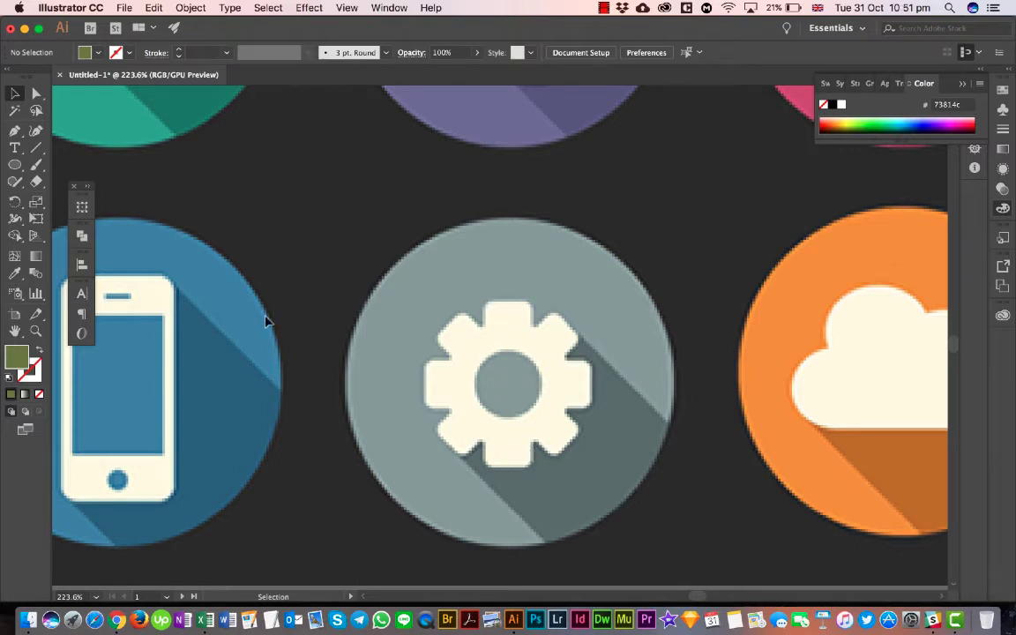
# - Draw a tall rounded rectangle over the reference gear's vertical pair of teeth and reduce its corner rounding to match the teeth
pyautogui.moveTo(15, 164); pyautogui.dragTo(60, 181)
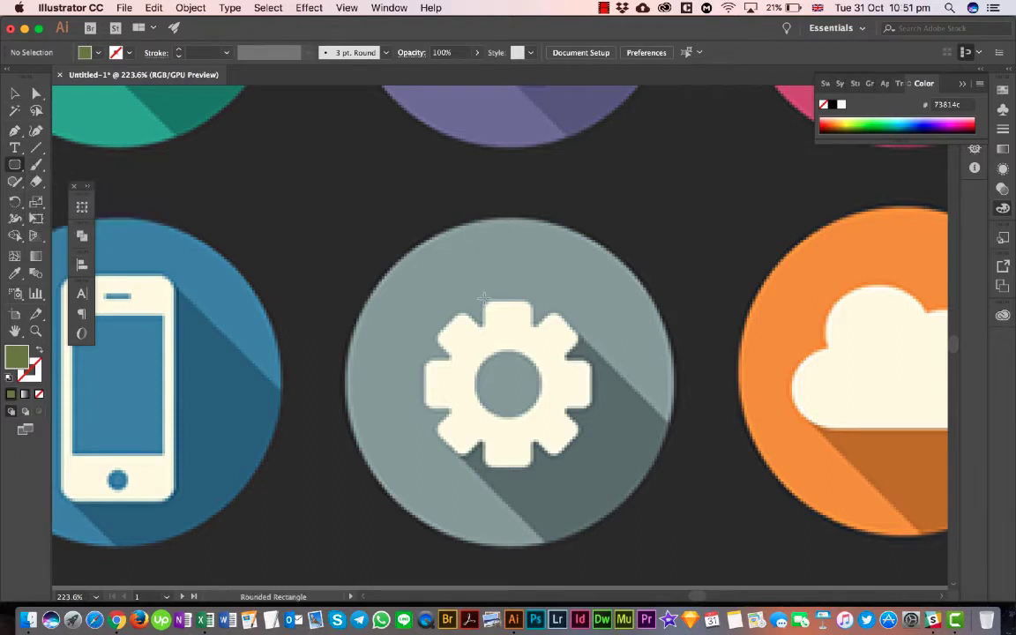
pyautogui.moveTo(485, 300); pyautogui.dragTo(531, 472)
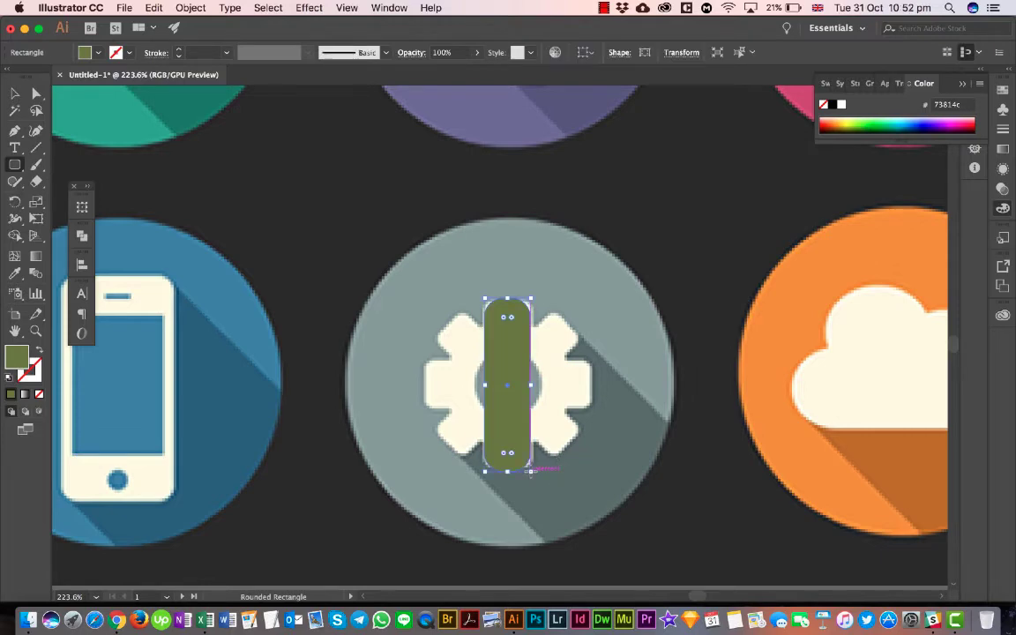
pyautogui.scroll(5, 531, 472)
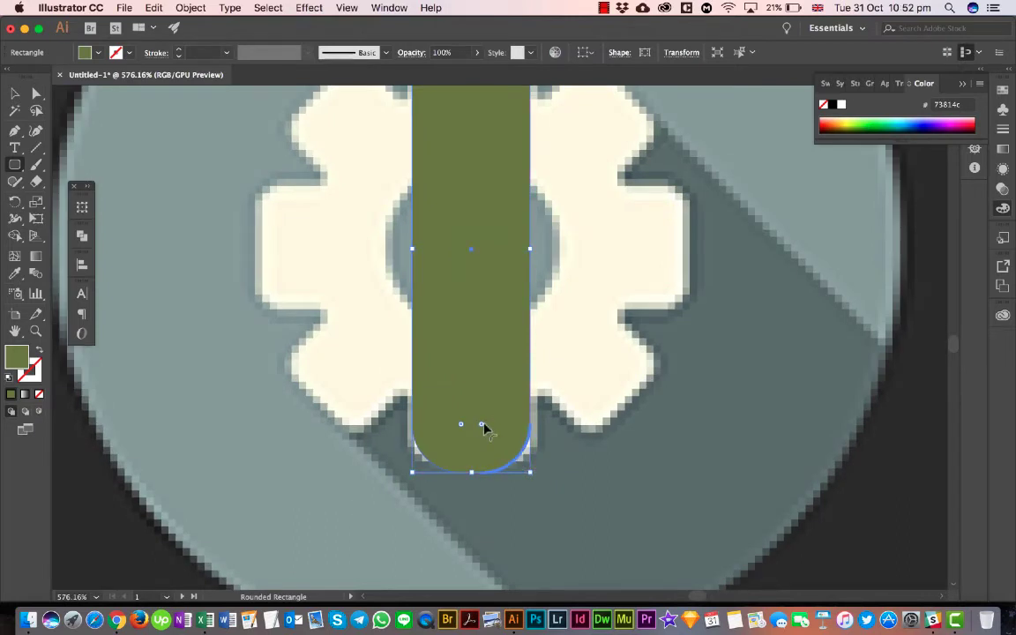
pyautogui.moveTo(484, 429); pyautogui.dragTo(517, 452)
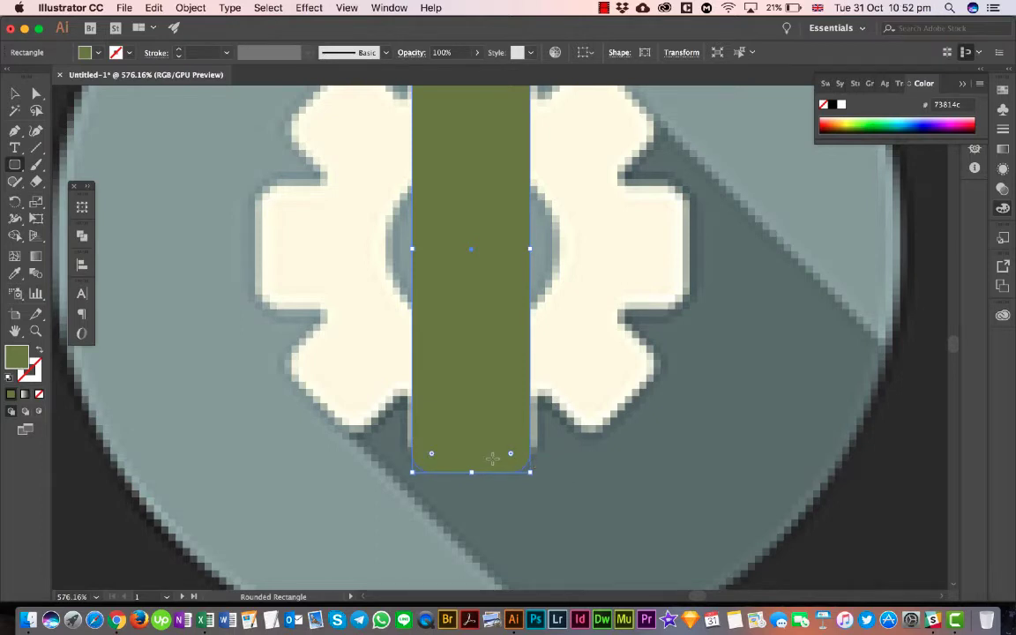
# - Shorten the rounded bar at its lower end so its height matches the gear's vertical teeth
pyautogui.scroll(-5, 492, 457)
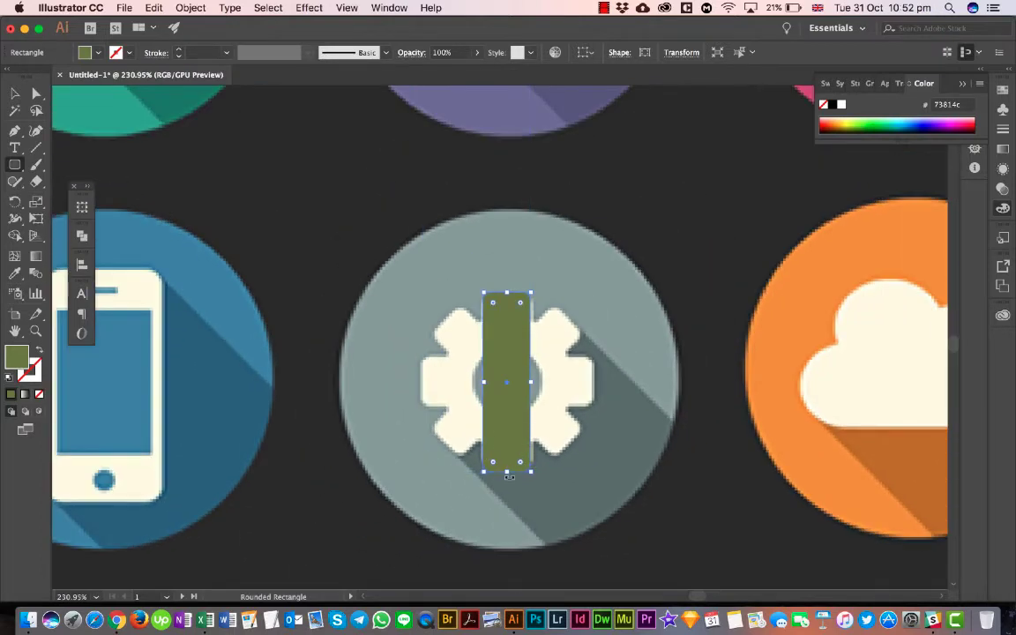
pyautogui.moveTo(508, 472); pyautogui.dragTo(463, 459)
pyautogui.scroll(5, 508, 467)
pyautogui.scroll(-4, 462, 459)
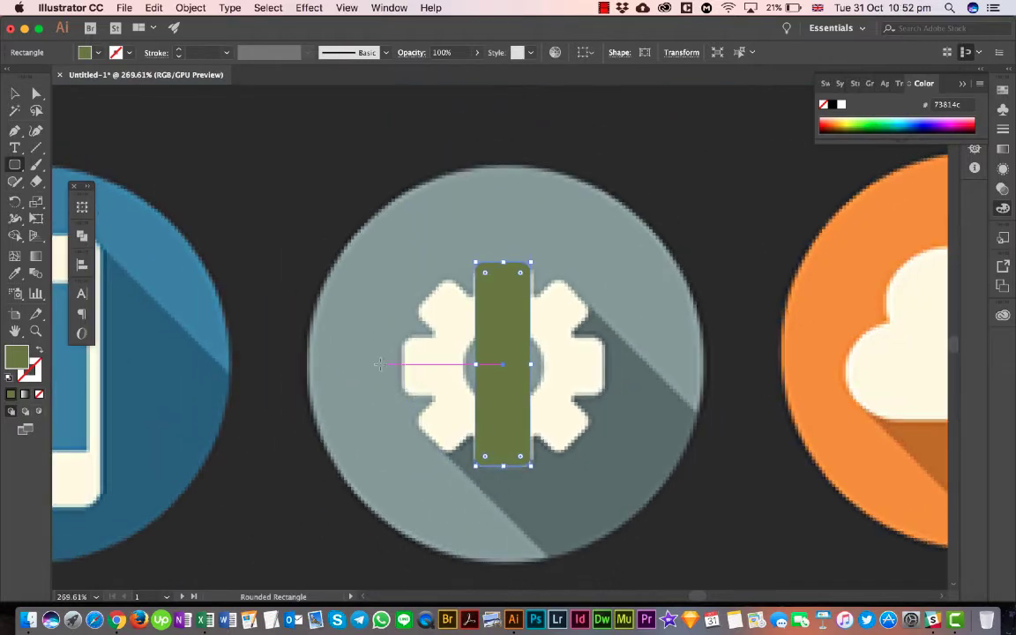
# - Preview rotating the vertical bar by 90° about its centre
pyautogui.click(14, 94)
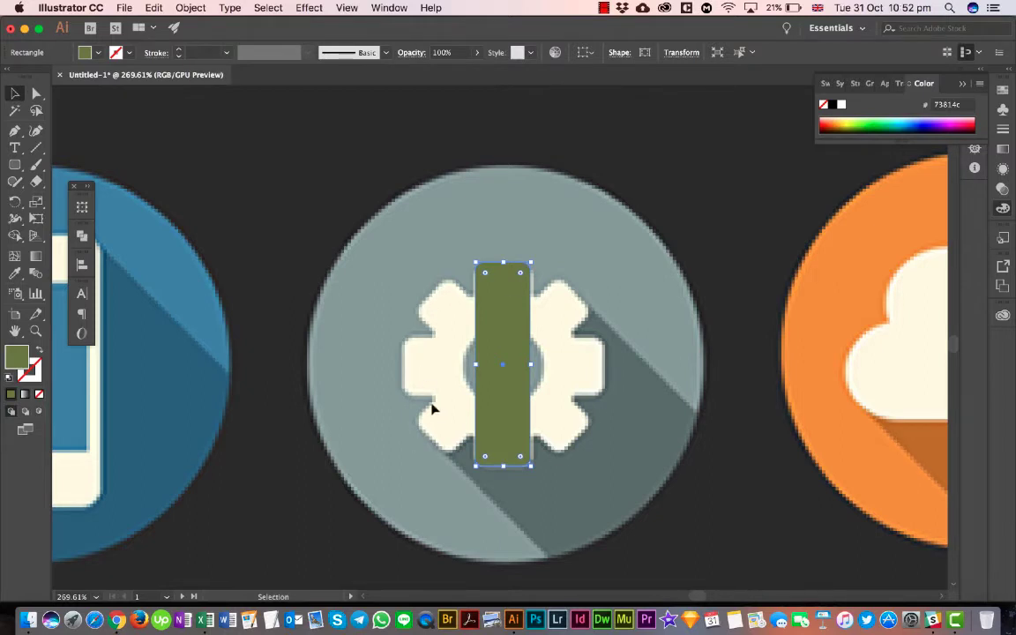
pyautogui.doubleClick(15, 203)
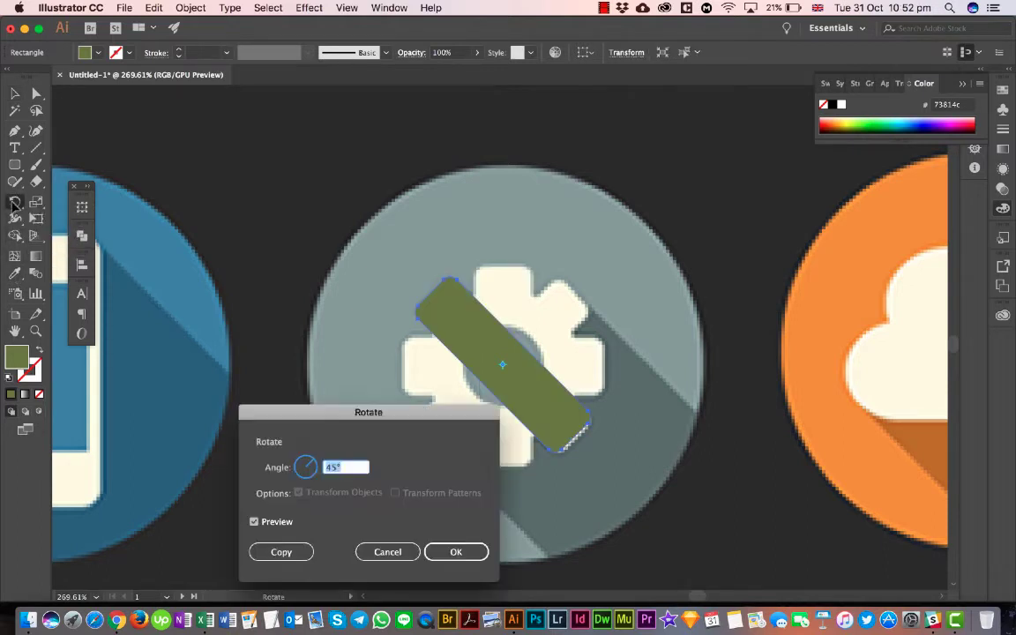
pyautogui.moveTo(324, 414); pyautogui.dragTo(239, 239)
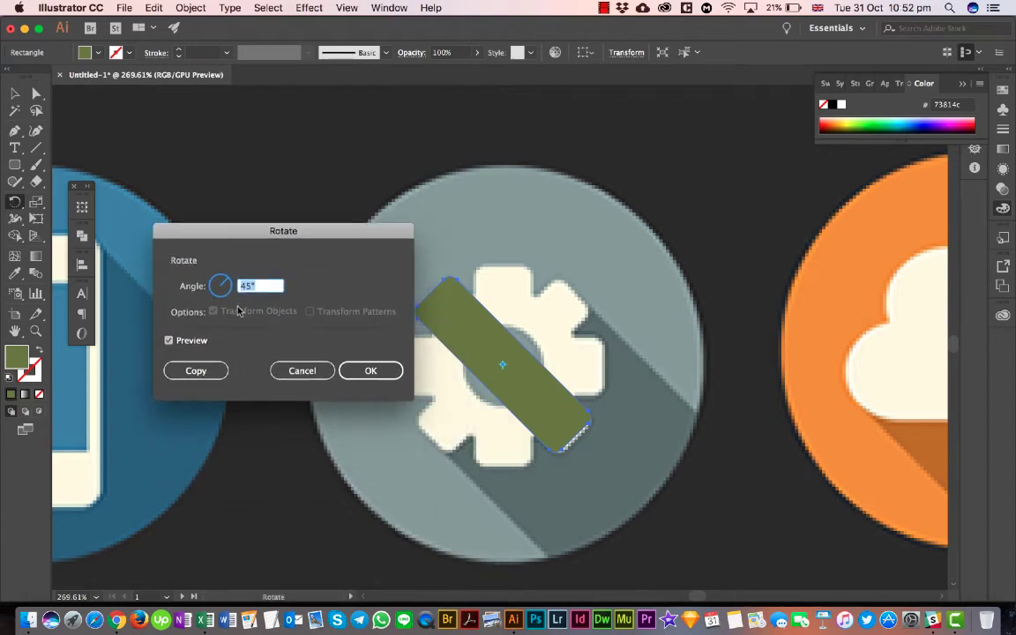
pyautogui.moveTo(353, 244); pyautogui.dragTo(344, 228)
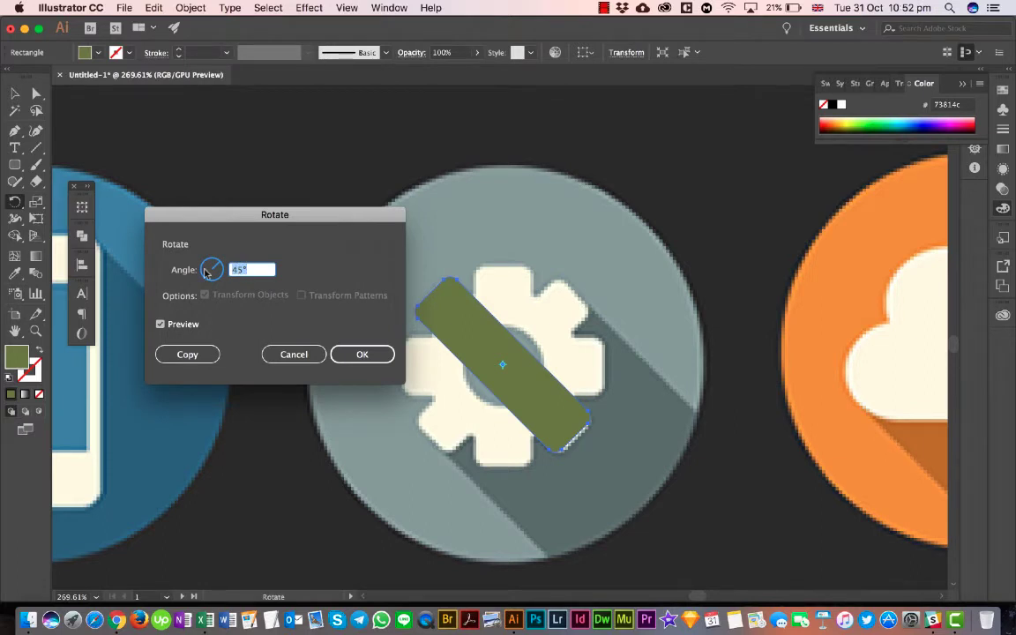
pyautogui.write('90')
pyautogui.press('Tab')
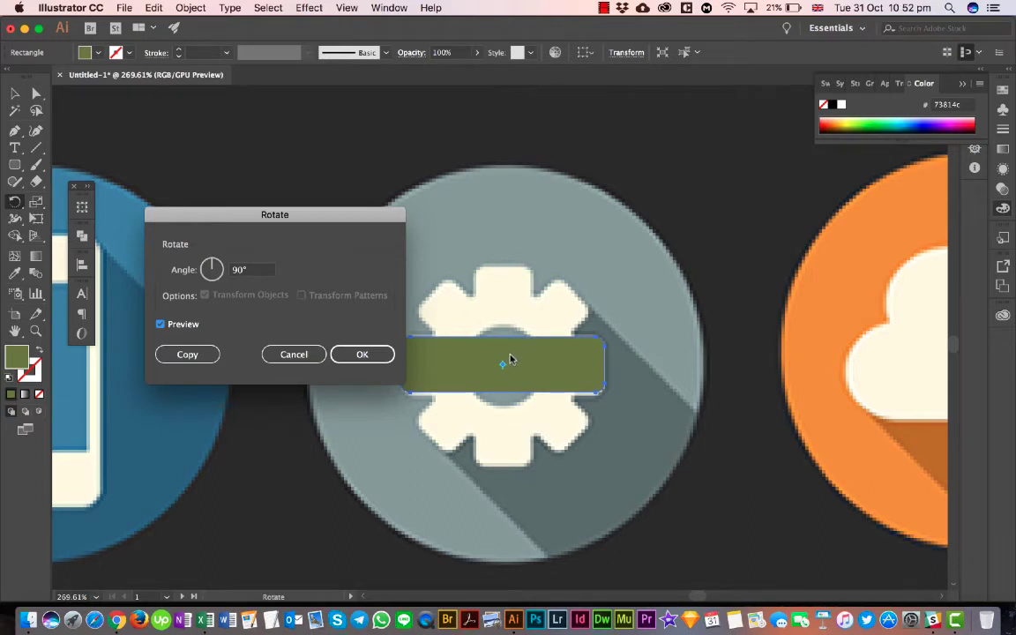
# - Preview the bar's rotation at 45°, and raise the angle gradually to 90° to compare it with the gear's teeth
pyautogui.moveTo(247, 272); pyautogui.dragTo(171, 274)
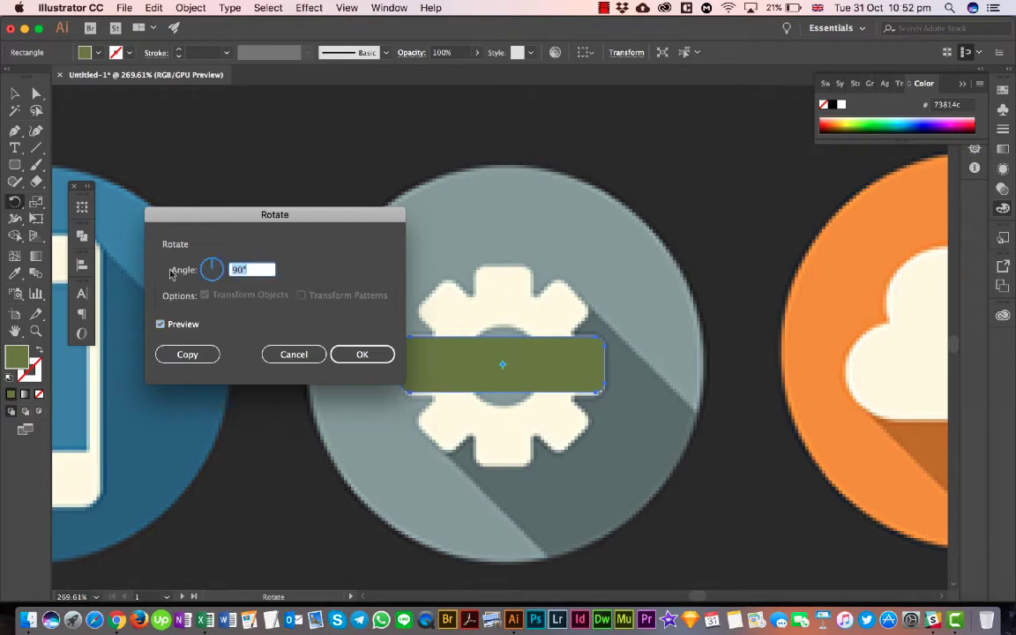
pyautogui.write('45')
pyautogui.press('Tab')
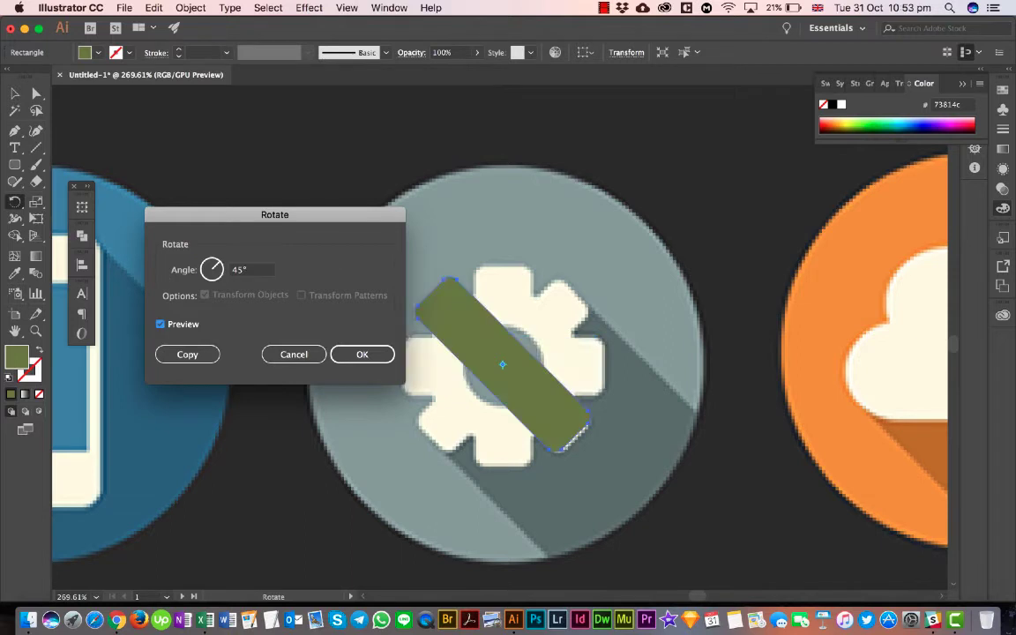
pyautogui.click(245, 270)
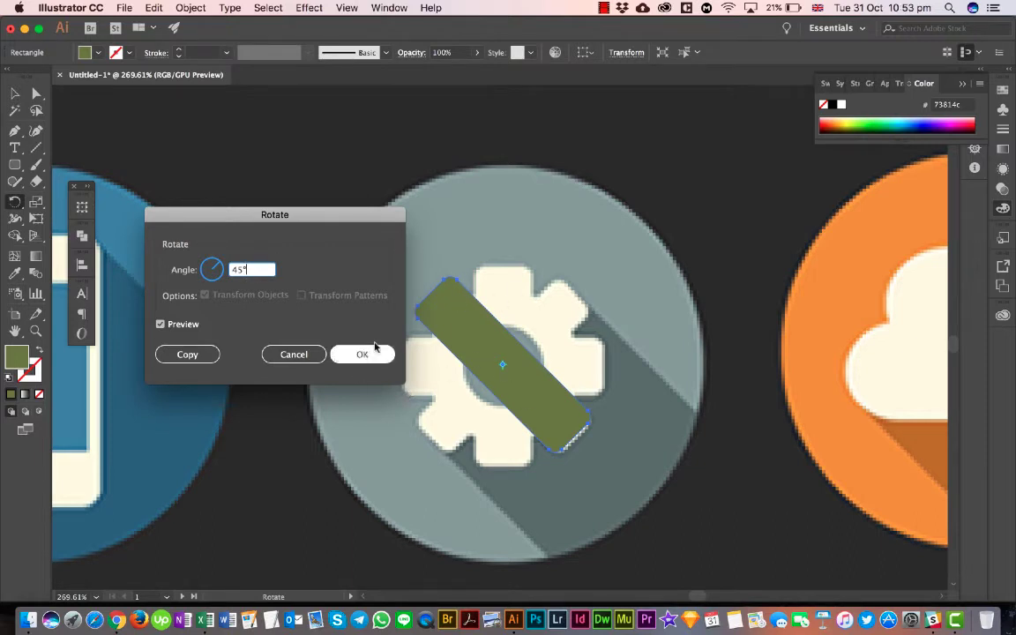
pyautogui.press('Up')
pyautogui.press('Up')
pyautogui.press('Up')
pyautogui.press('Up')
pyautogui.press('Up')
pyautogui.press('Up')
pyautogui.press('Up')
pyautogui.press('Up')
pyautogui.press('Up')
pyautogui.press('Up')
pyautogui.press('Up')
pyautogui.press('Up')
pyautogui.press('Up')
pyautogui.press('Up')
pyautogui.press('Up')
pyautogui.press('Up')
pyautogui.press('Up')
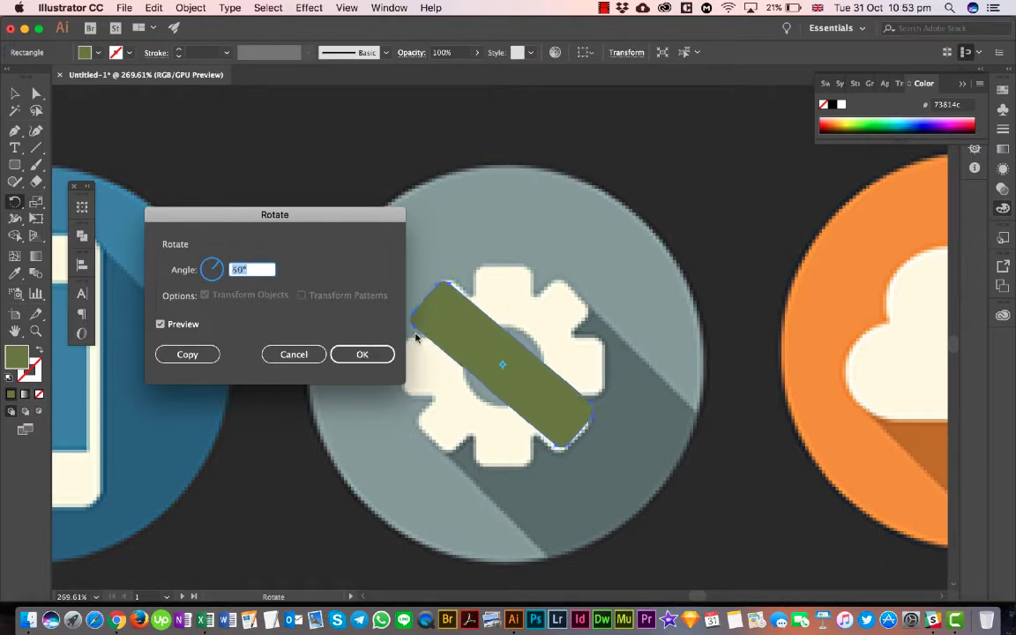
pyautogui.press('Up')
pyautogui.press('Up')
pyautogui.press('Up')
pyautogui.press('Up')
pyautogui.press('Up')
pyautogui.press('Up')
pyautogui.press('Up')
pyautogui.press('Up')
pyautogui.press('Up')
pyautogui.press('Up')
pyautogui.press('Up')
pyautogui.press('Up')
pyautogui.press('Up')
pyautogui.press('Up')
pyautogui.press('Up')
pyautogui.press('Up')
pyautogui.press('Up')
pyautogui.press('Up')
pyautogui.press('Up')
pyautogui.press('Up')
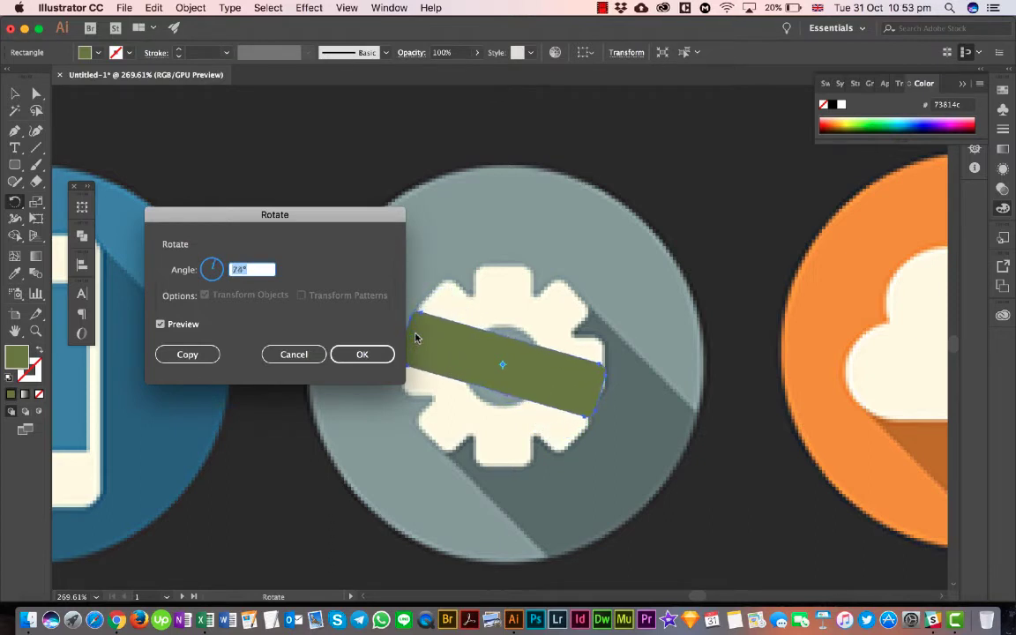
pyautogui.press('Up')
pyautogui.press('Up')
pyautogui.press('Up')
pyautogui.press('Up')
pyautogui.press('Up')
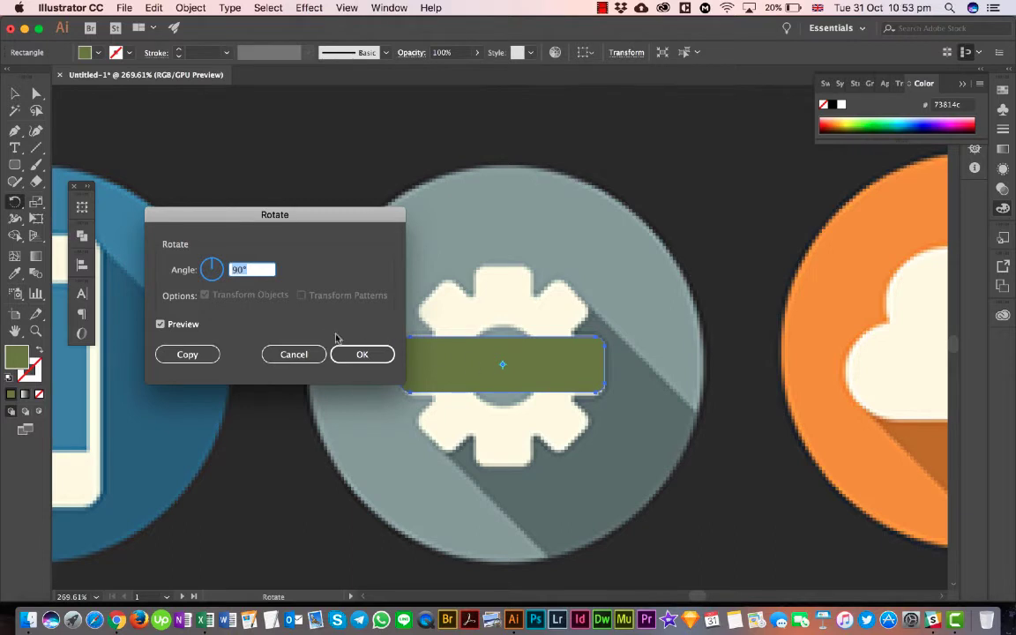
# - Try rotating the original bar by 45° without making a copy, and undo the rotation
pyautogui.write('45')
pyautogui.press('Tab')
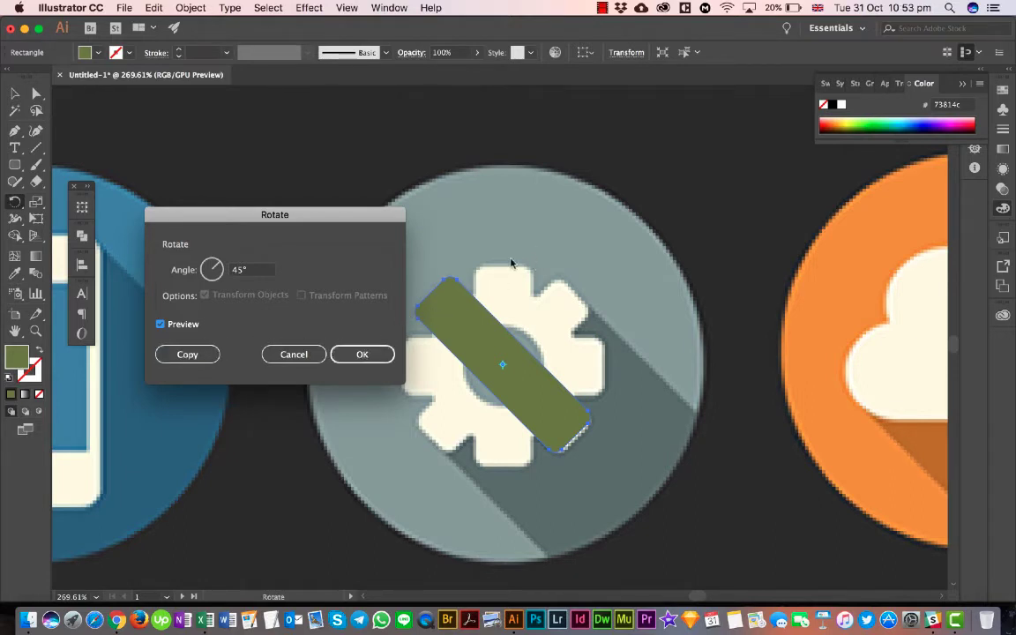
pyautogui.click(356, 355)
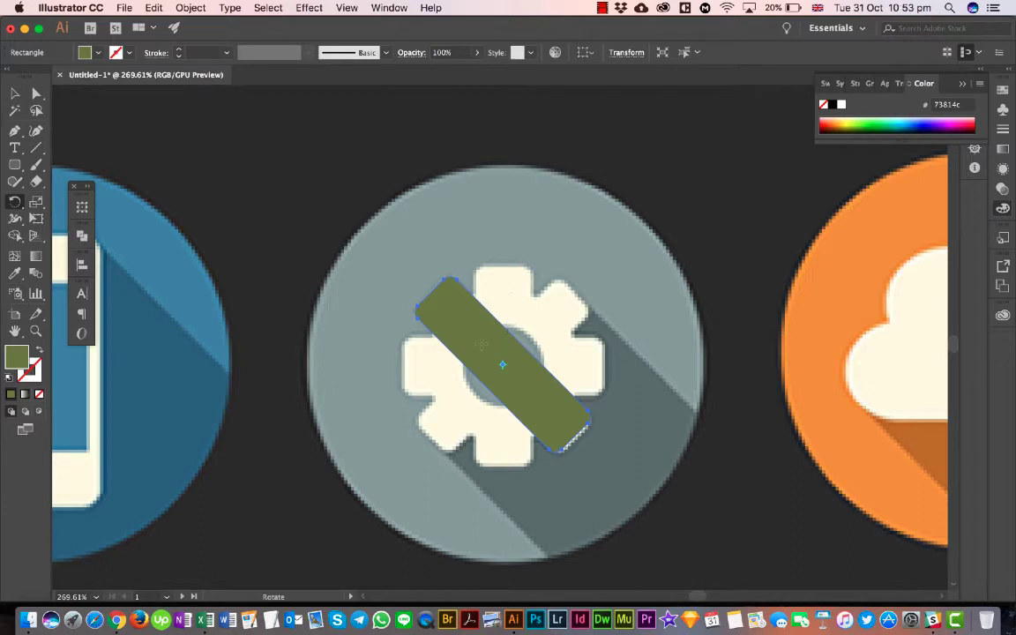
pyautogui.press('super+z')
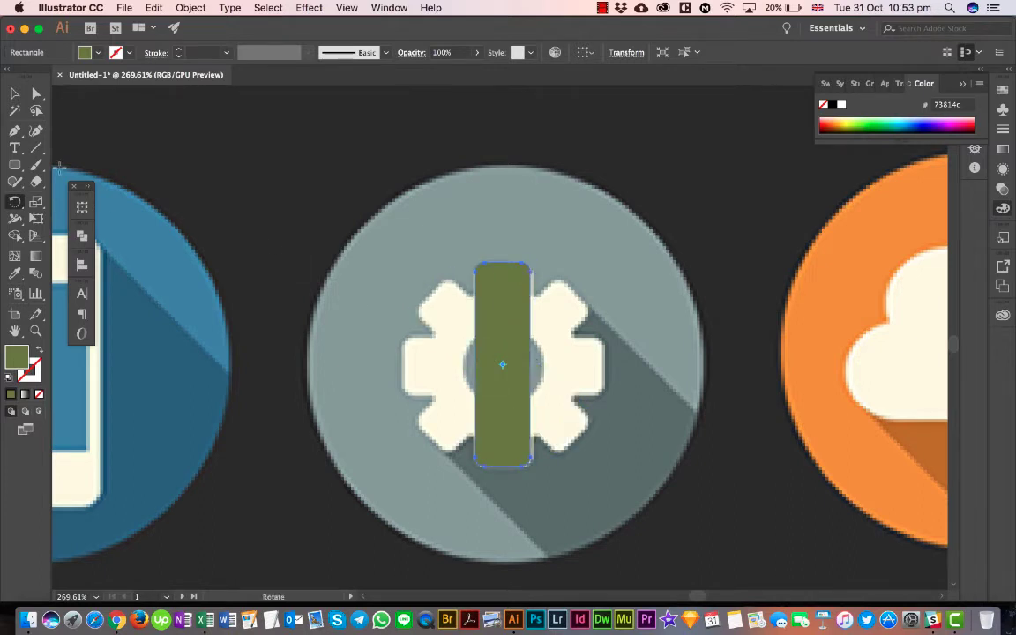
# - Create a copy of the bar rotated by 45°, repeat that transformation twice to complete the eight teeth, and deselect
pyautogui.doubleClick(15, 199)
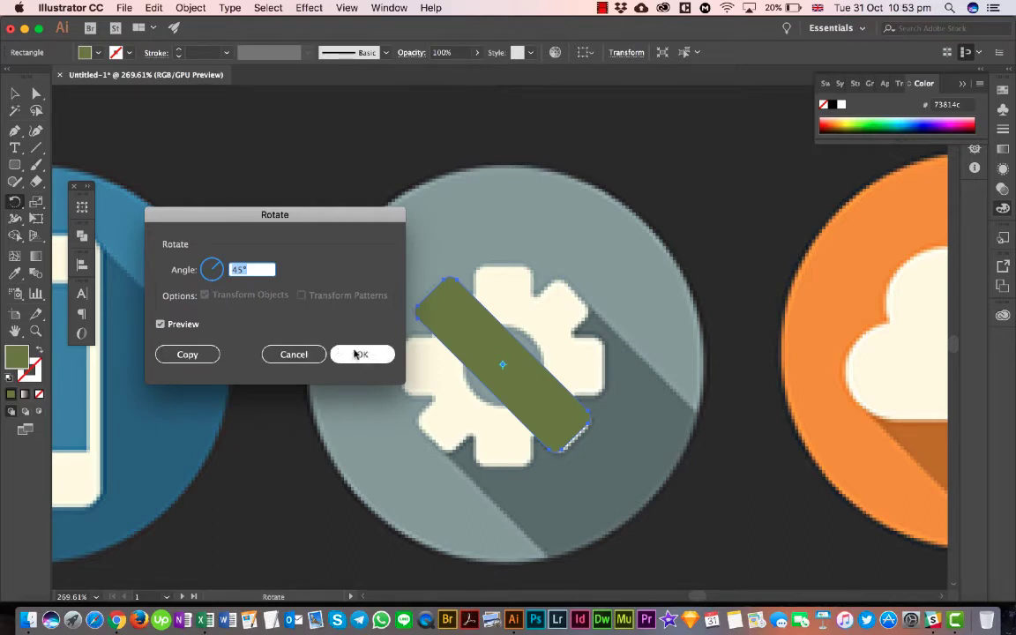
pyautogui.click(181, 354)
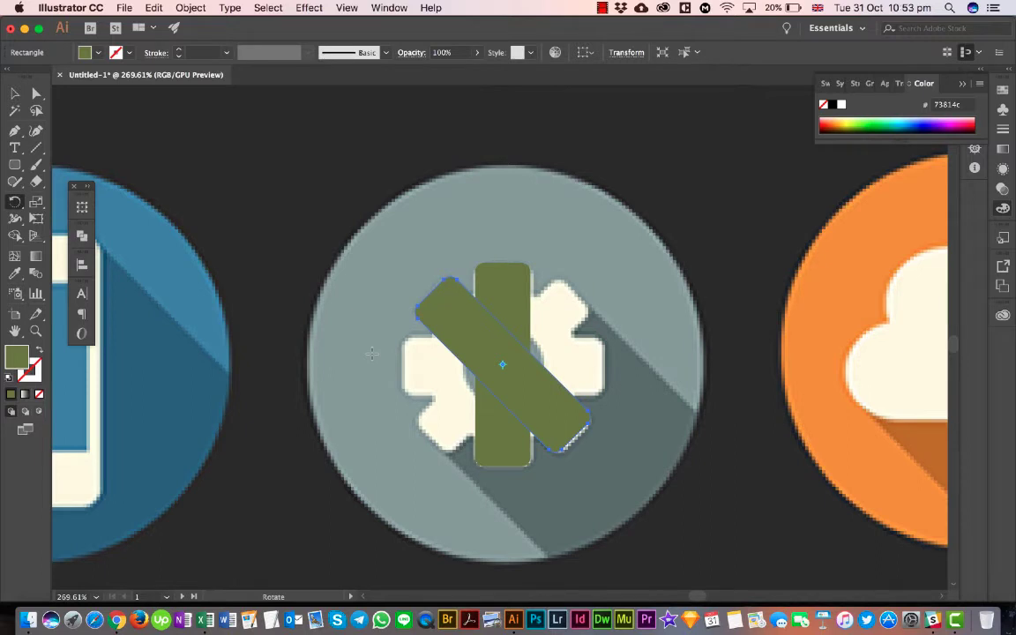
pyautogui.press('super+d')
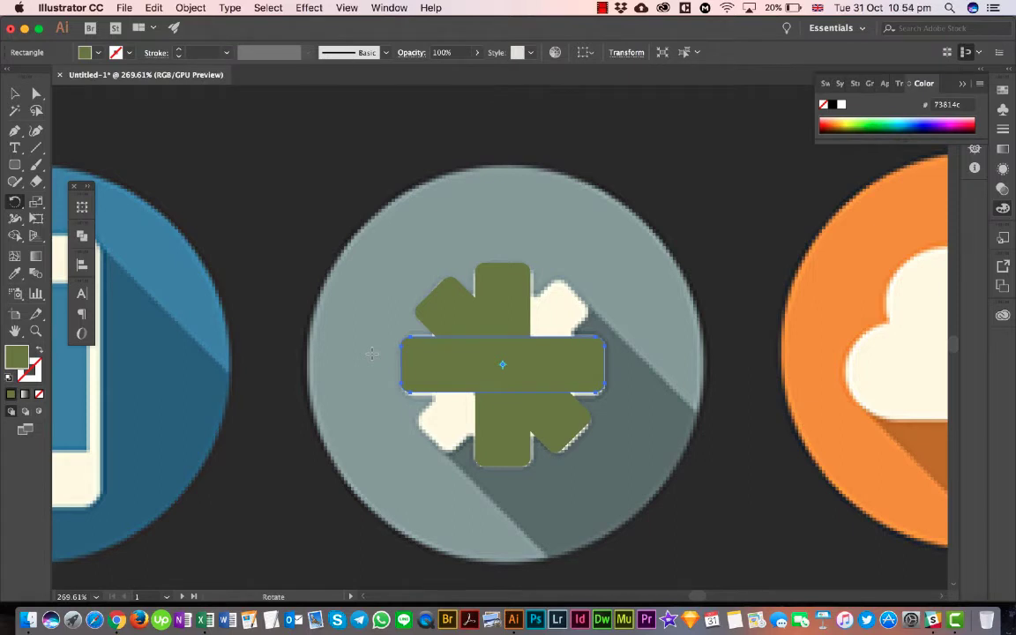
pyautogui.press('super+d')
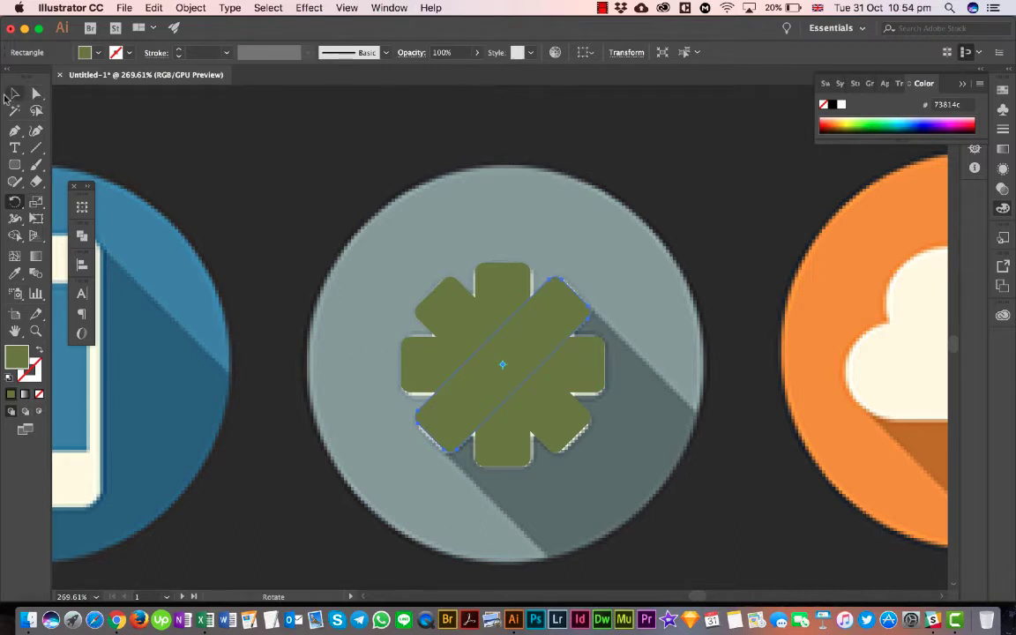
pyautogui.click(14, 92)
pyautogui.click(243, 187)
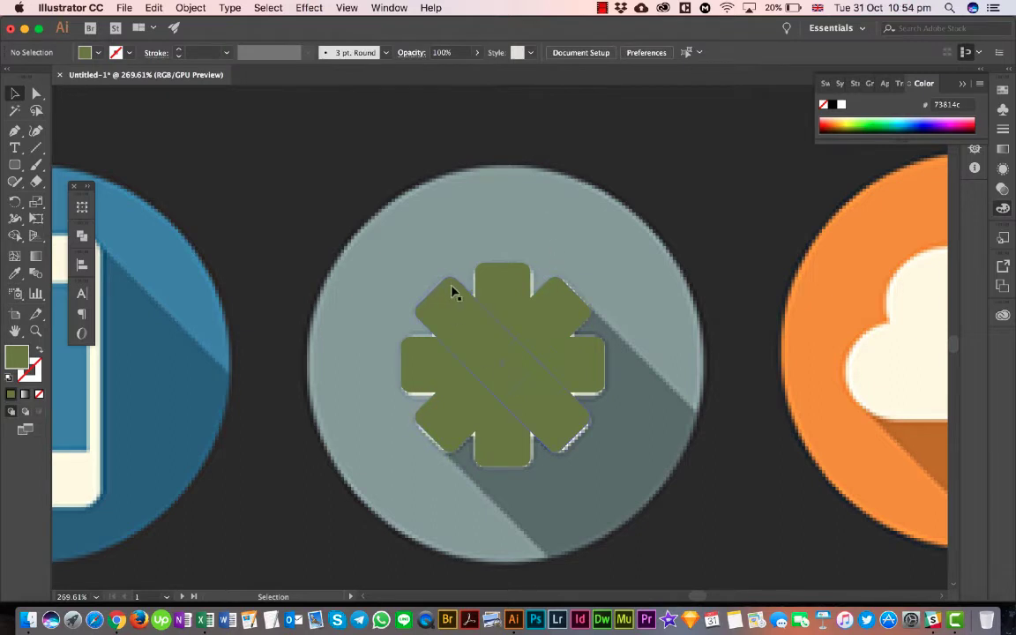
# - Merge the four crossed bars into one gear shape with the Shape Builder tool, and swap its fill and stroke to leave only a green outline
pyautogui.press('super+a')
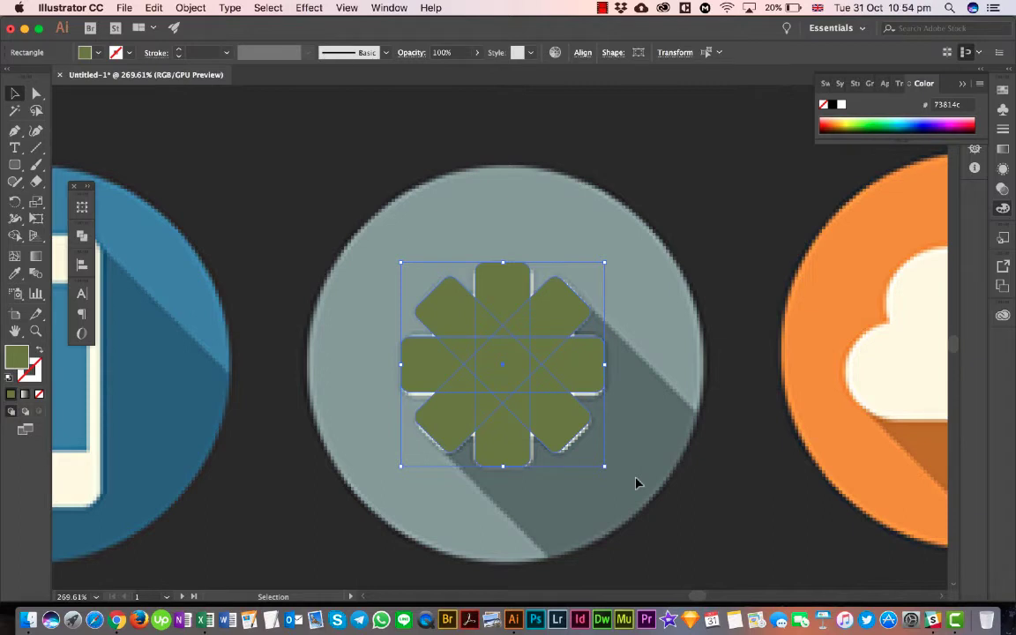
pyautogui.click(16, 237)
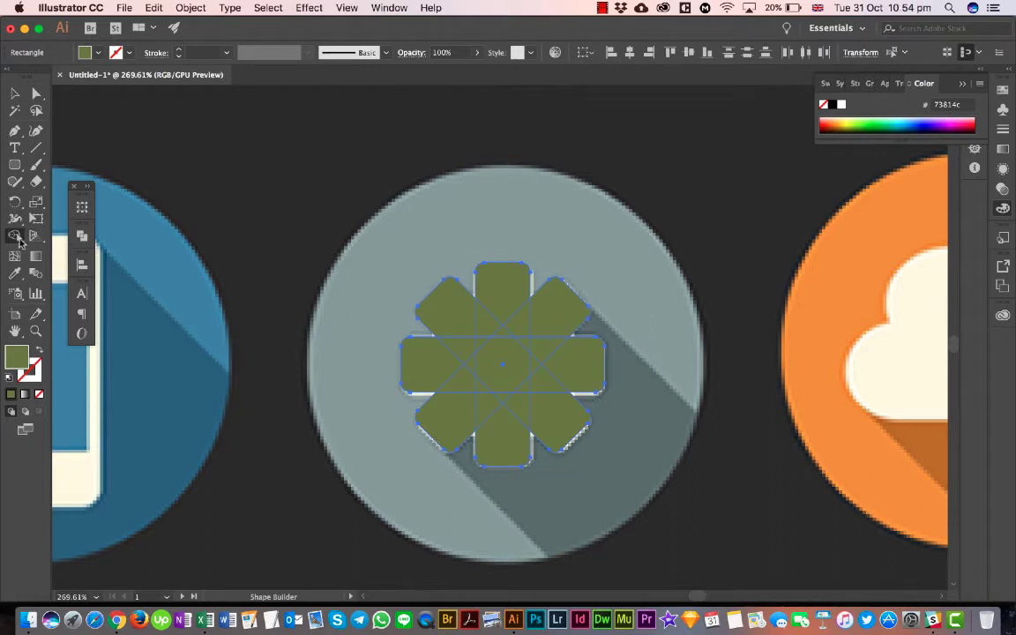
pyautogui.moveTo(458, 336)
pyautogui.mouseDown()
pyautogui.moveTo(458, 434)
pyautogui.moveTo(534, 333)
pyautogui.moveTo(506, 380)
pyautogui.moveTo(472, 358)
pyautogui.moveTo(551, 343)
pyautogui.moveTo(573, 378)
pyautogui.moveTo(490, 392)
pyautogui.moveTo(474, 418)
pyautogui.moveTo(519, 385)
pyautogui.mouseUp()
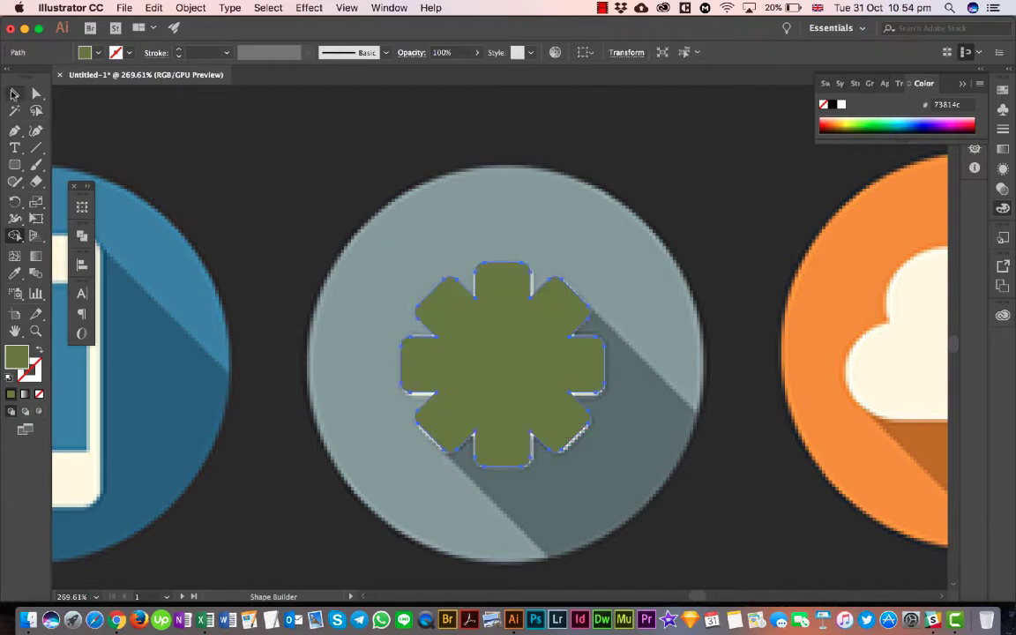
pyautogui.press('v')
pyautogui.click(361, 163)
pyautogui.click(498, 323)
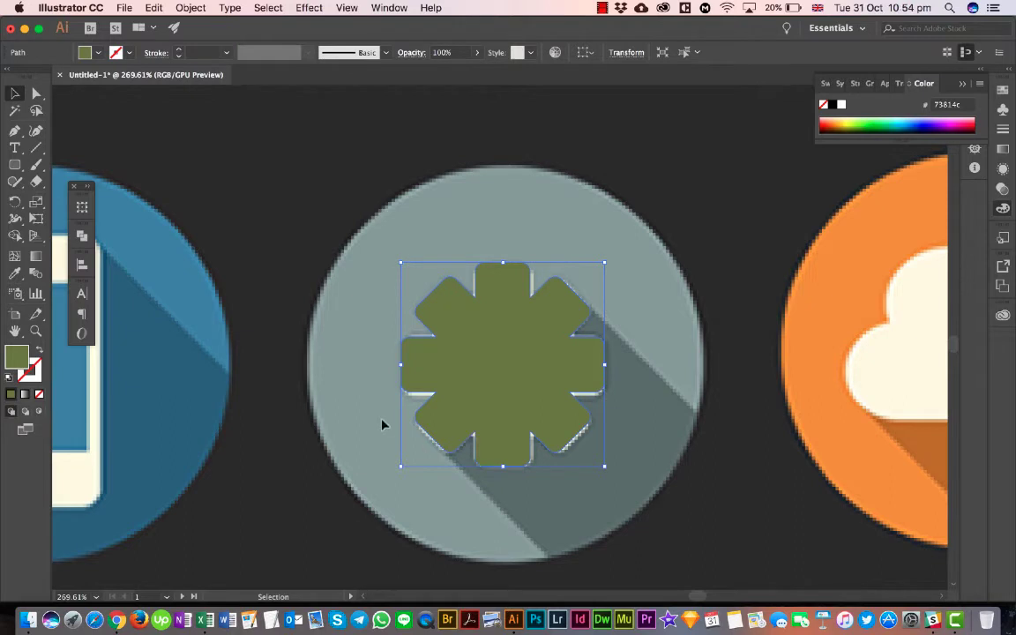
pyautogui.click(39, 353)
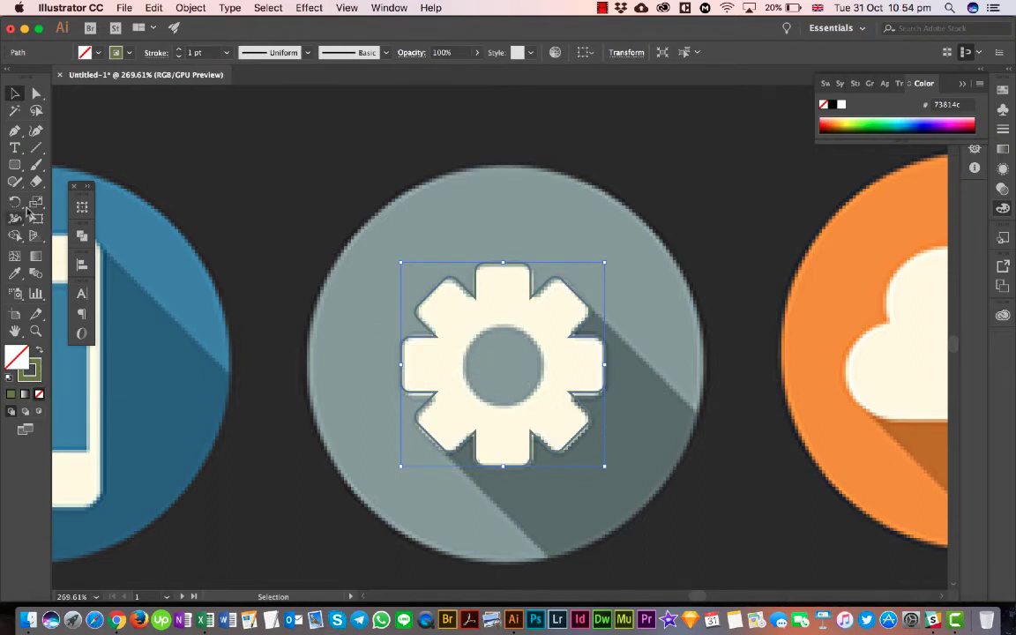
# - Draw a green-filled 40 px circle without a stroke over the gear's central hole, and select it together with the gear outline
pyautogui.moveTo(14, 164); pyautogui.dragTo(70, 199)
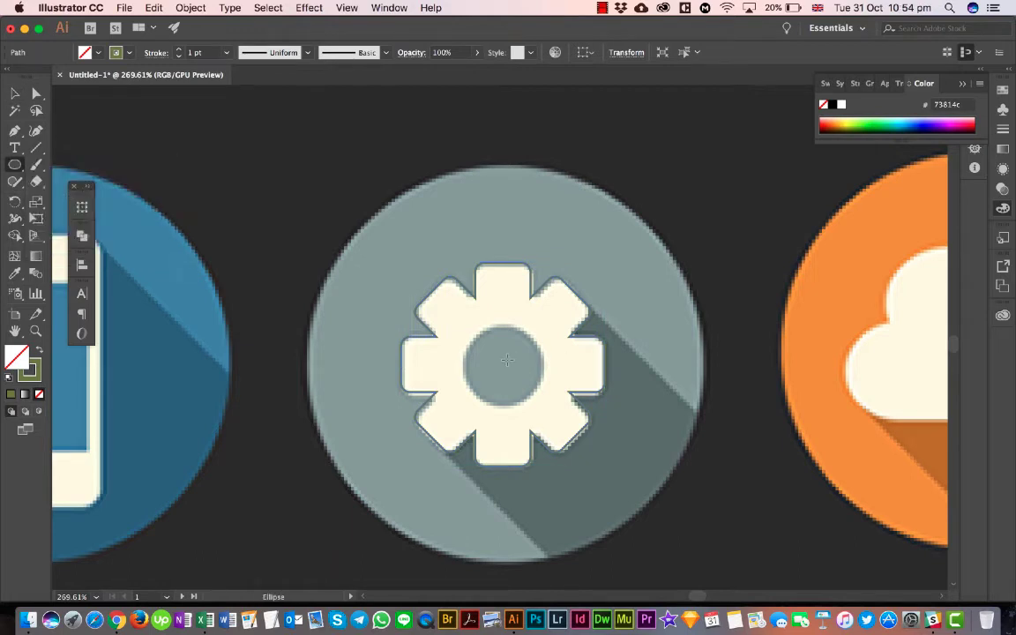
pyautogui.moveTo(501, 361); pyautogui.dragTo(480, 327)
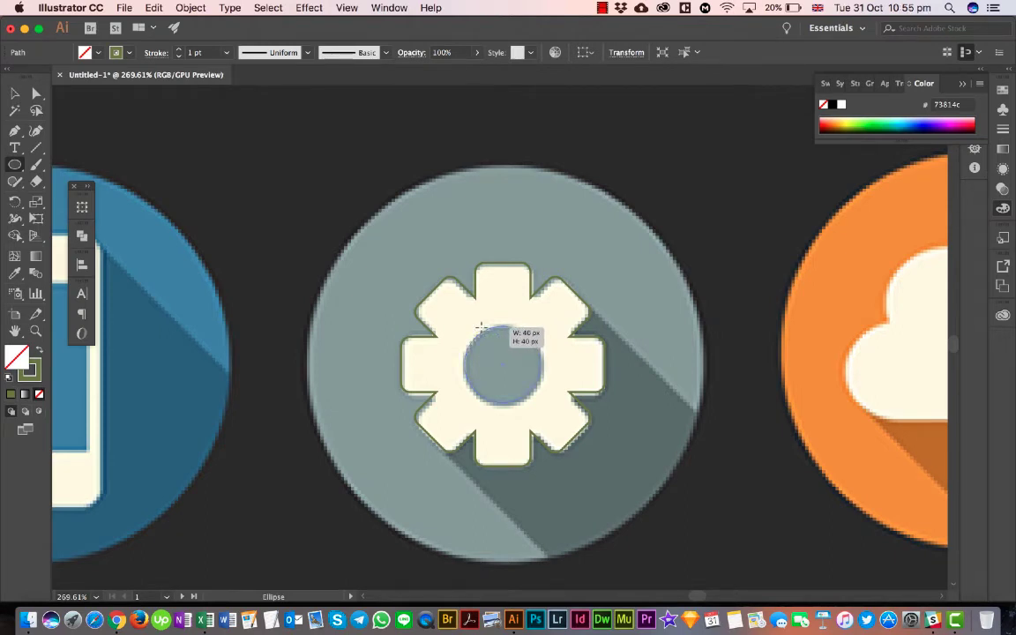
pyautogui.moveTo(481, 326); pyautogui.dragTo(479, 326)
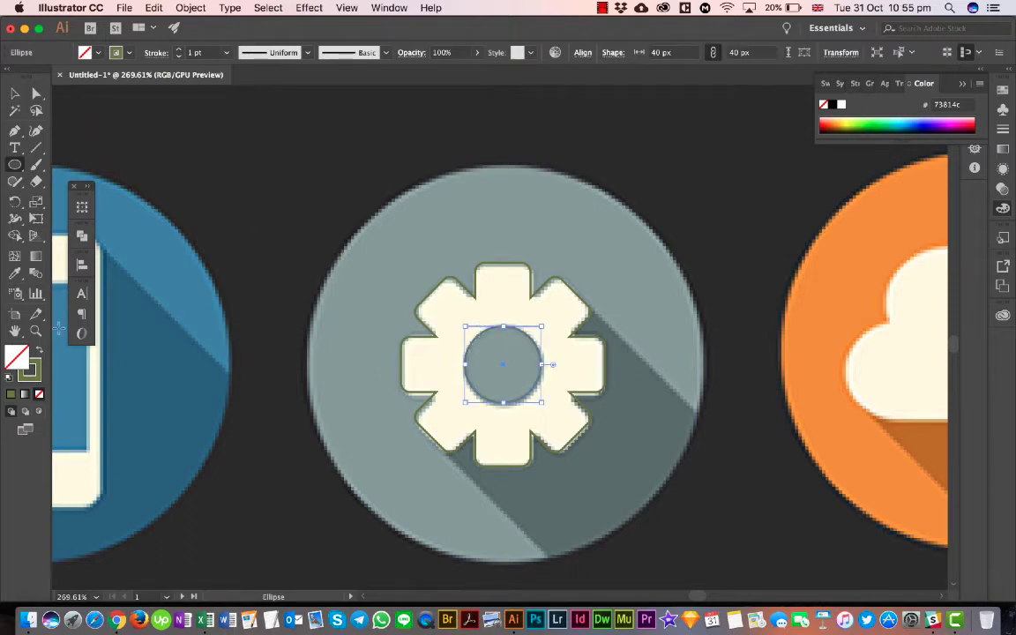
pyautogui.click(40, 351)
pyautogui.click(15, 93)
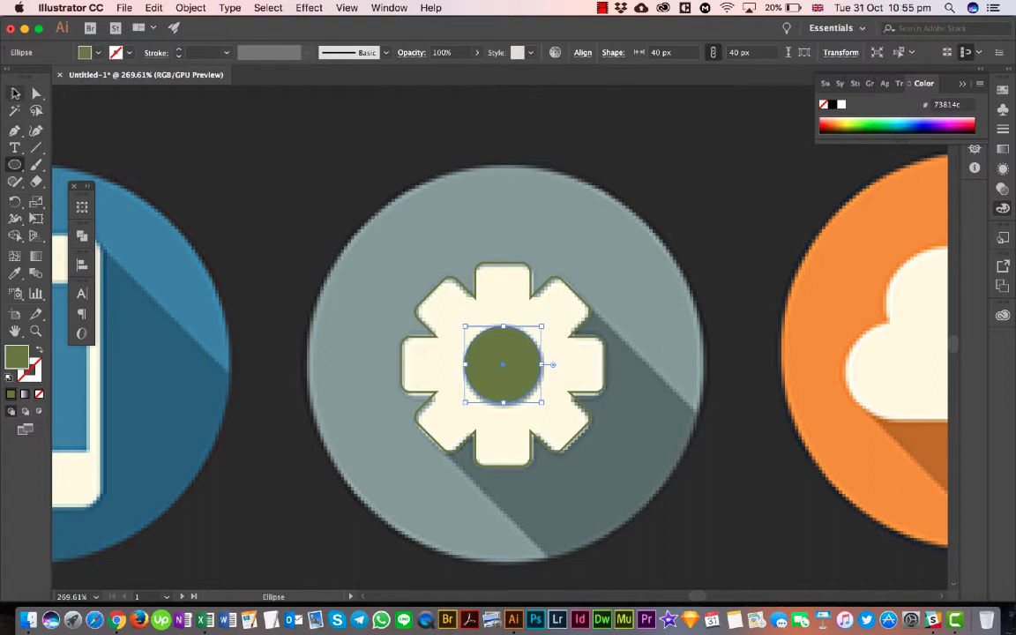
pyautogui.keyDown('shift'); pyautogui.click(469, 311); pyautogui.keyUp('shift')
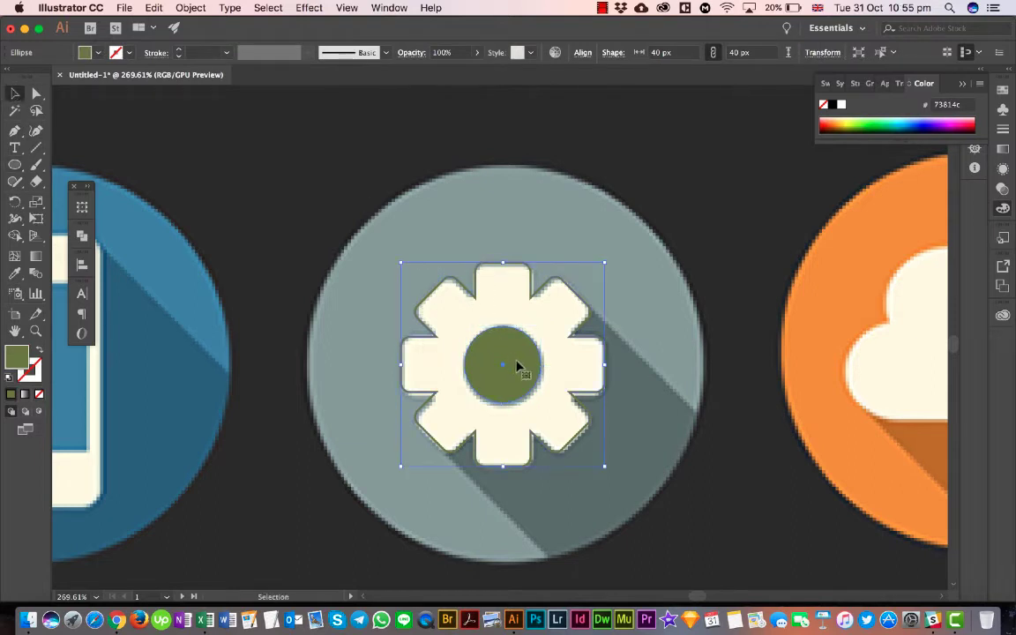
# - Select the gear outline on its own and swap its fill and stroke to give it a solid green fill
pyautogui.click(530, 269)
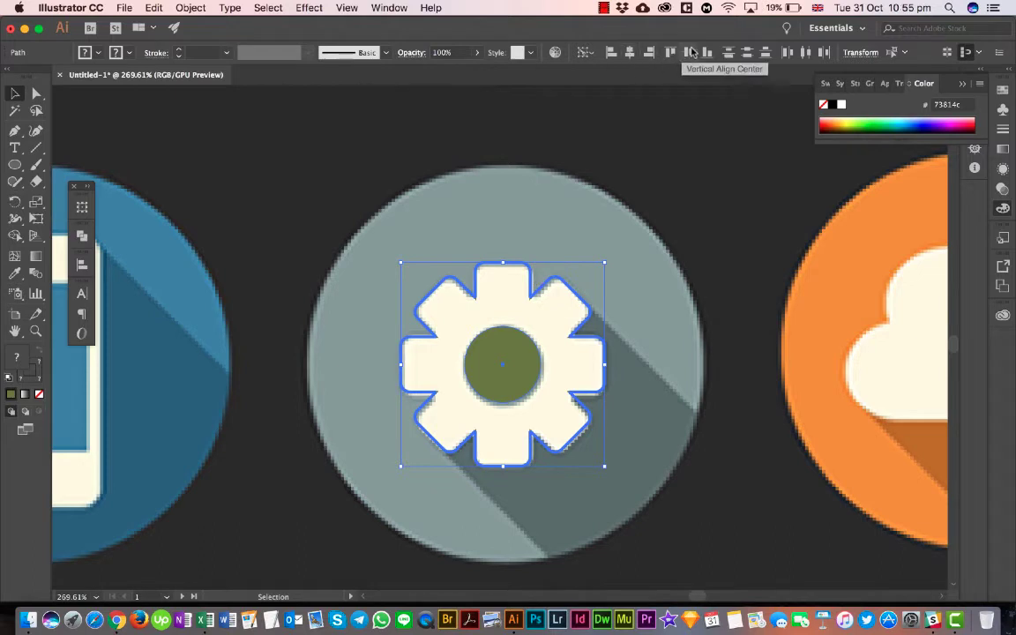
pyautogui.click(651, 267)
pyautogui.click(580, 304)
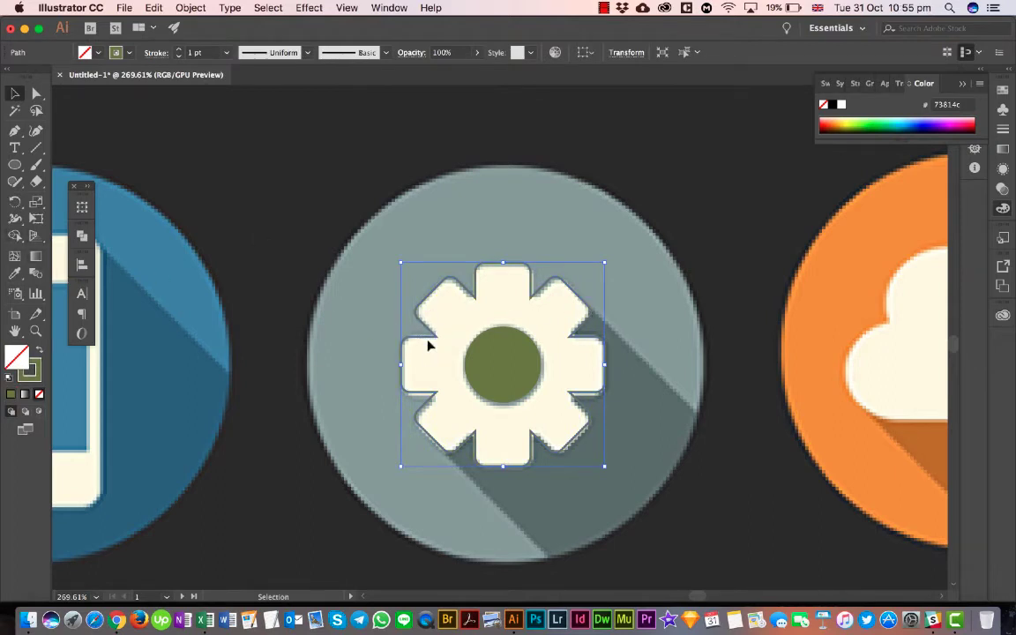
pyautogui.click(39, 352)
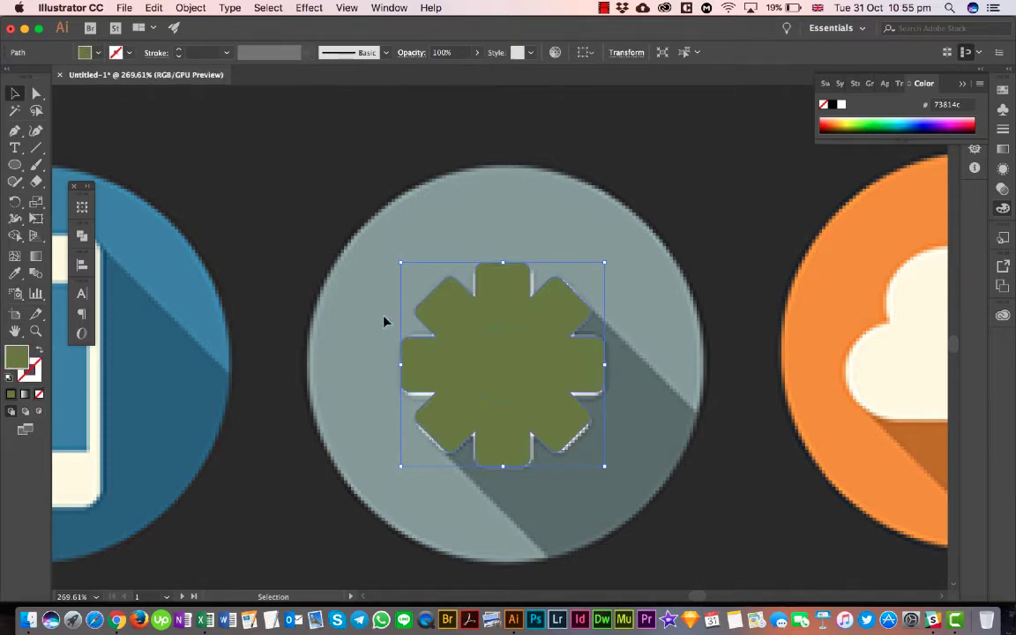
# - Cut the central circle out of the green gear with the Shape Builder tool and deselect the resulting shape
pyautogui.click(516, 401)
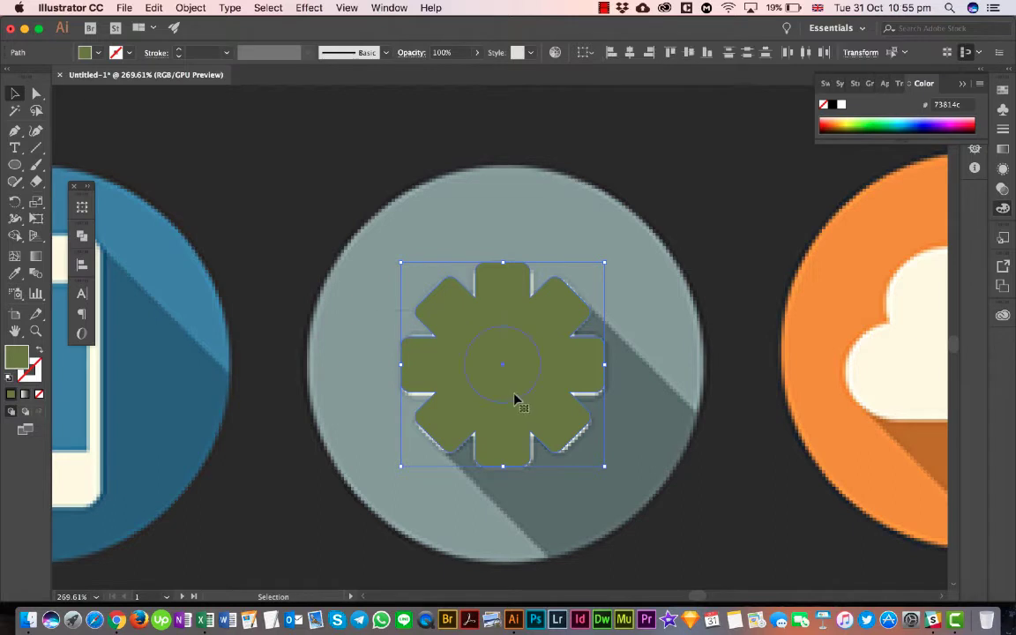
pyautogui.click(15, 235)
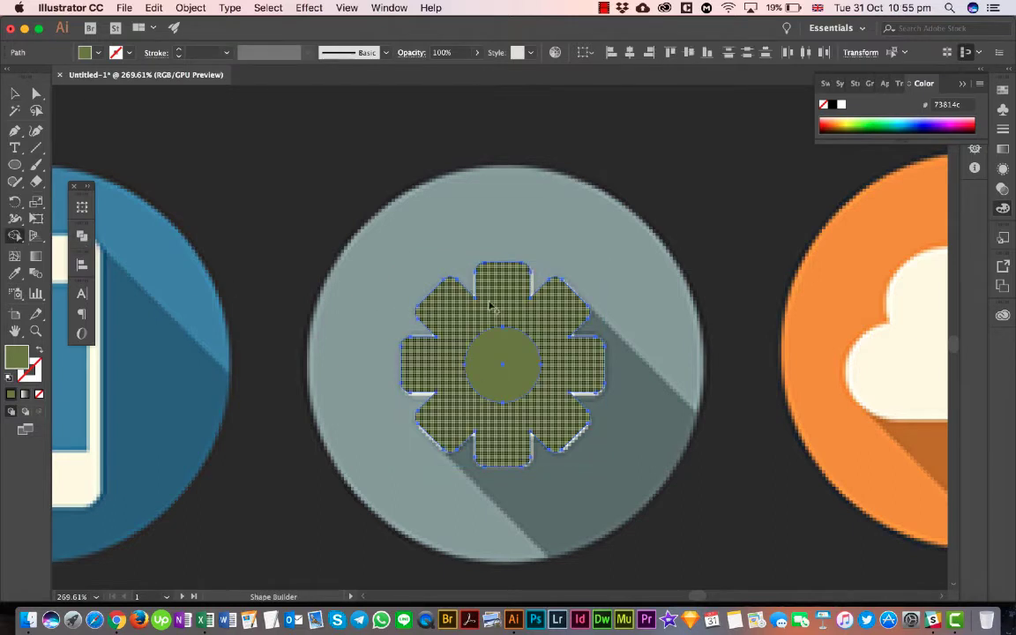
pyautogui.keyDown('alt'); pyautogui.click(508, 371); pyautogui.keyUp('alt')
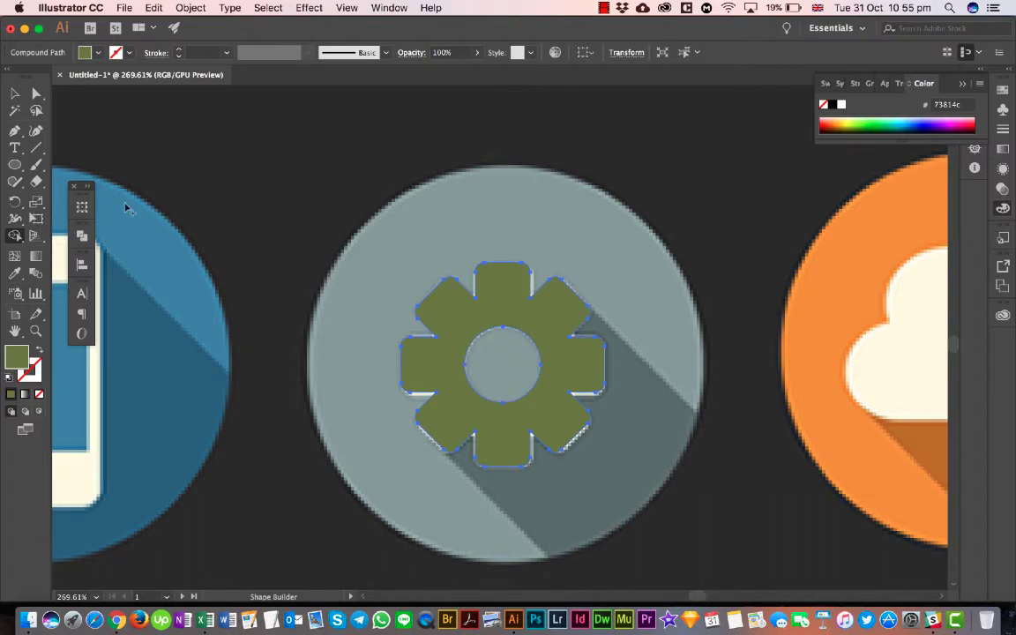
pyautogui.click(15, 93)
pyautogui.click(300, 152)
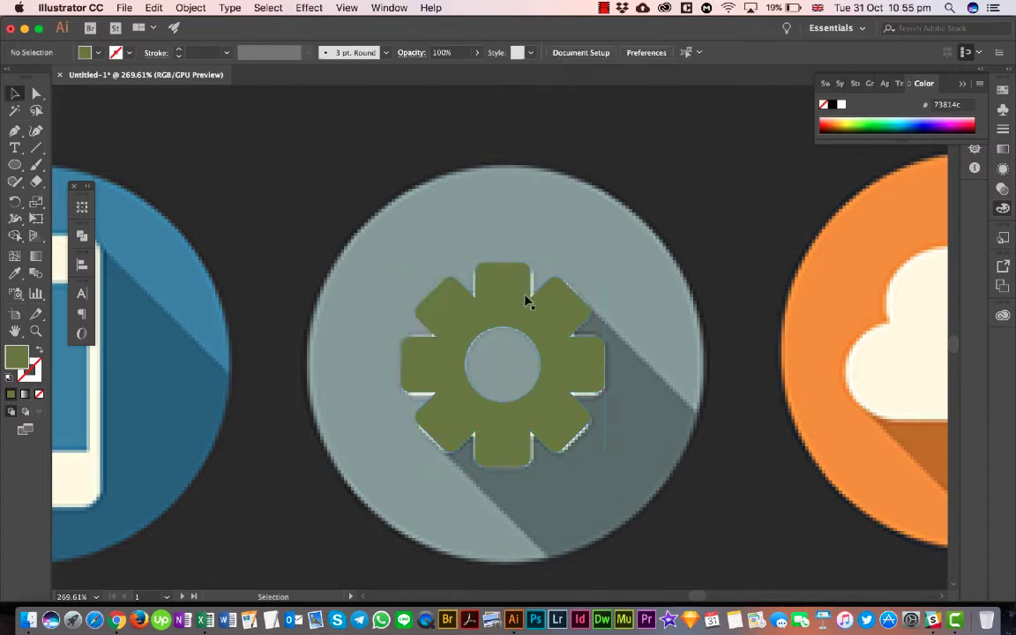
pyautogui.click(526, 301)
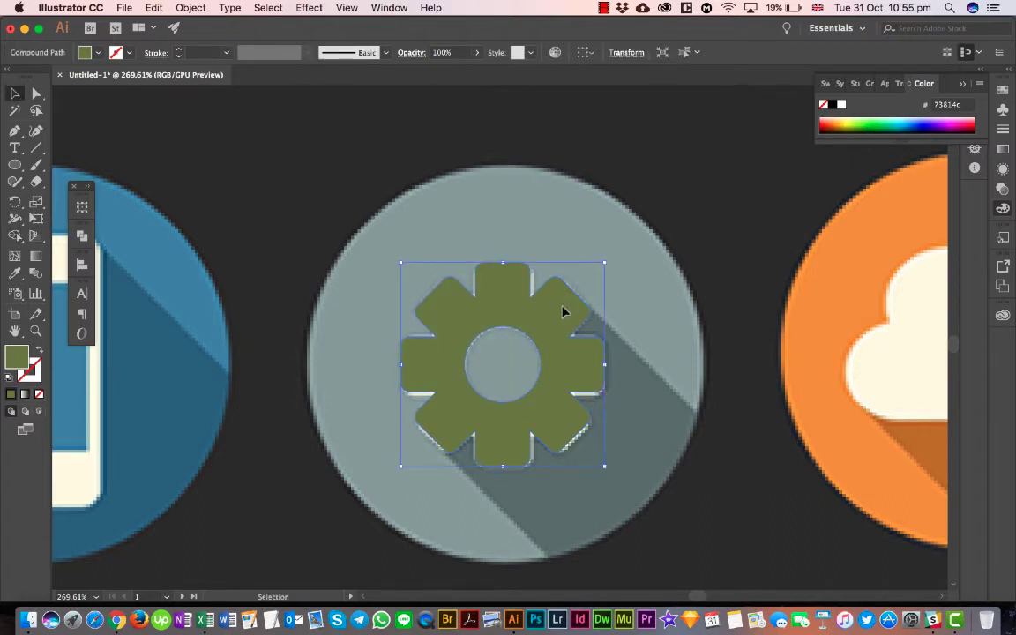
pyautogui.click(683, 317)
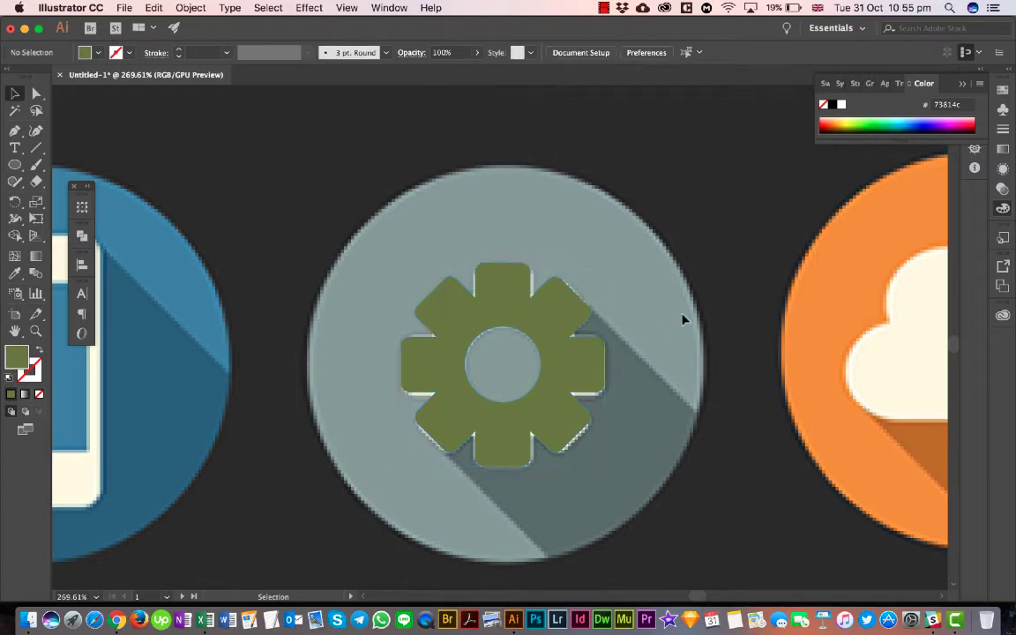
# - Recolor the gear with the cream color sampled from the phone icon using the Eyedropper, and deselect it
pyautogui.click(591, 348)
pyautogui.keyDown('alt'); pyautogui.scroll(-6, 591, 348); pyautogui.keyUp('alt')
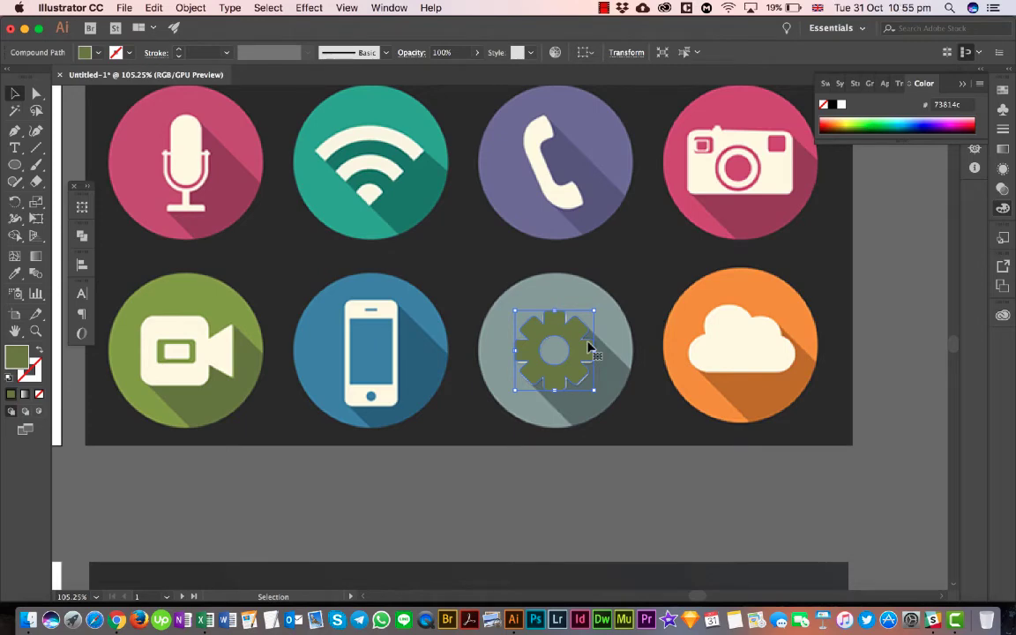
pyautogui.moveTo(590, 347)
pyautogui.mouseDown()
pyautogui.moveTo(532, 347)
pyautogui.moveTo(590, 346)
pyautogui.mouseUp()
pyautogui.scroll(-2, 586, 359)
pyautogui.keyDown('alt'); pyautogui.scroll(4, 586, 358); pyautogui.keyUp('alt')
pyautogui.keyDown('alt'); pyautogui.scroll(-3, 588, 357); pyautogui.keyUp('alt')
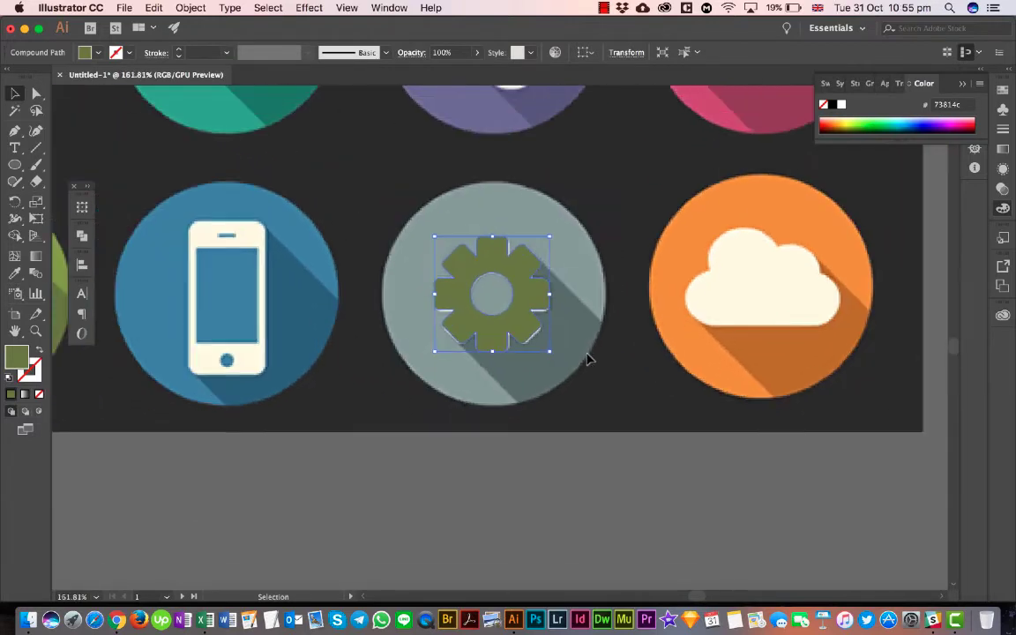
pyautogui.press('i')
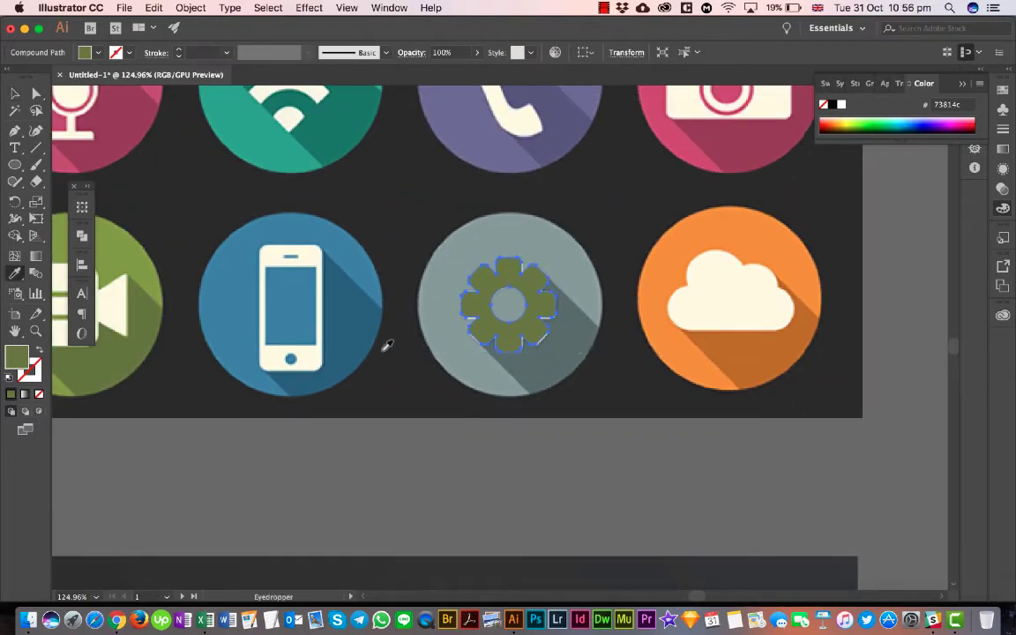
pyautogui.click(298, 355)
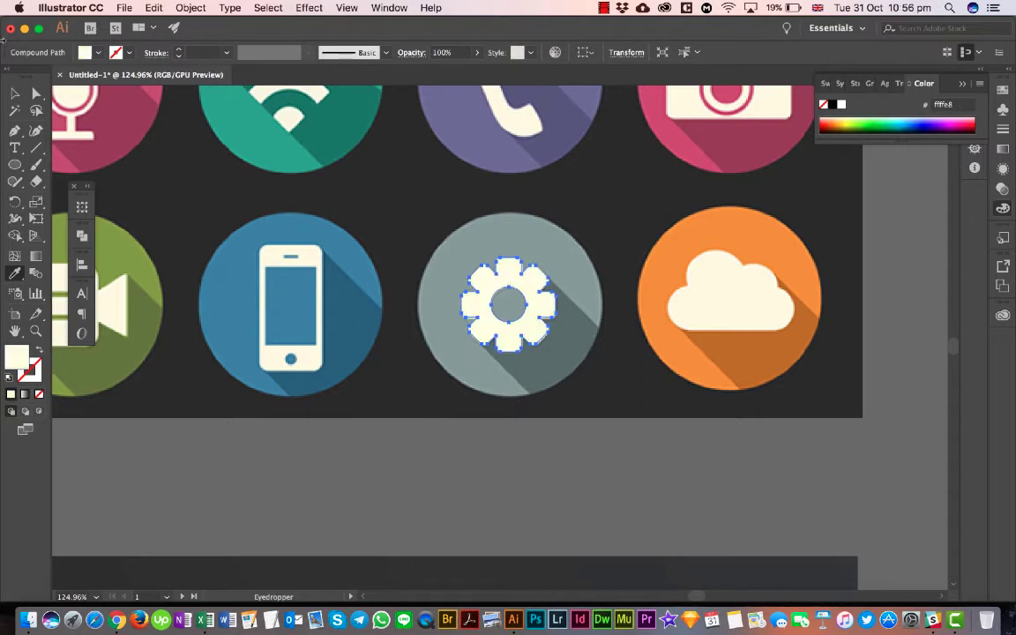
pyautogui.click(16, 93)
pyautogui.click(536, 415)
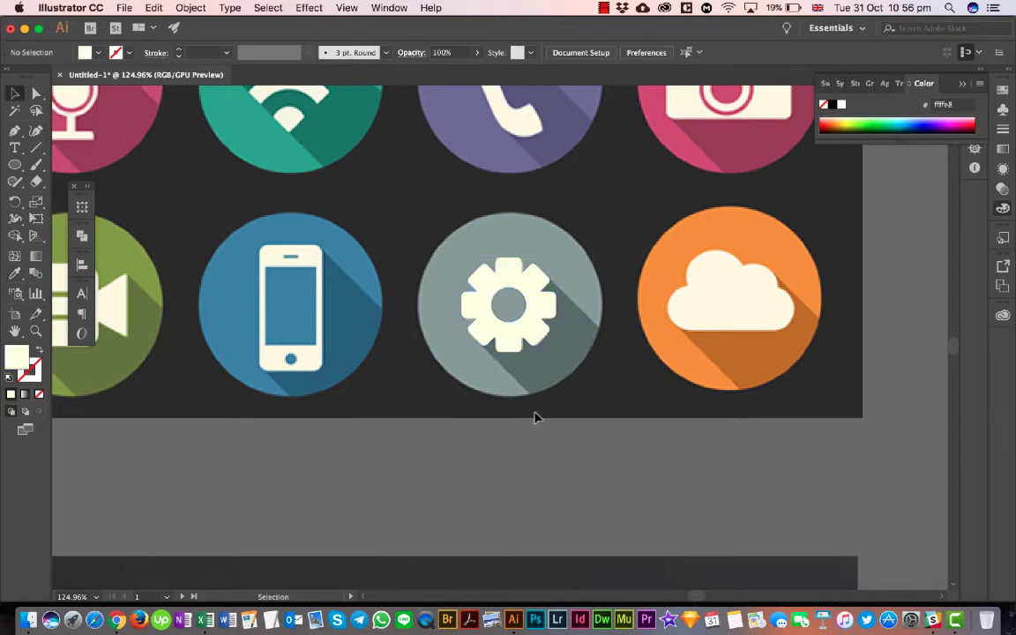
# - Draw a closed Pen shape for the gear's long shadow, following both diagonal shadow edges past the circle and returning around the gear's hole
pyautogui.keyDown('alt'); pyautogui.scroll(4, 535, 416); pyautogui.keyUp('alt')
pyautogui.scroll(2, 512, 413)
pyautogui.hscroll(2, 511, 412)
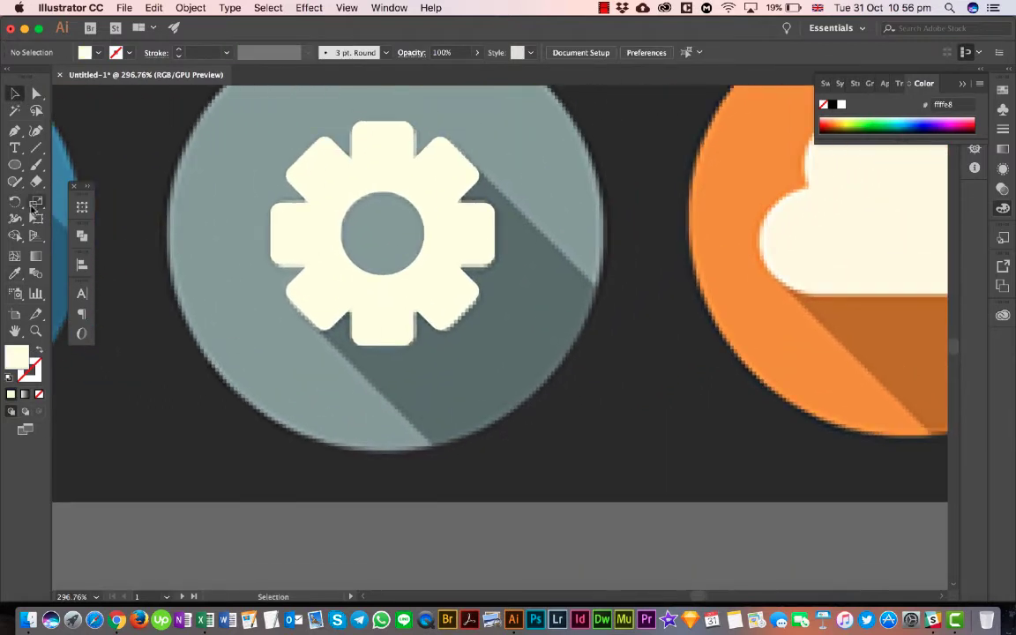
pyautogui.click(15, 163)
pyautogui.click(15, 131)
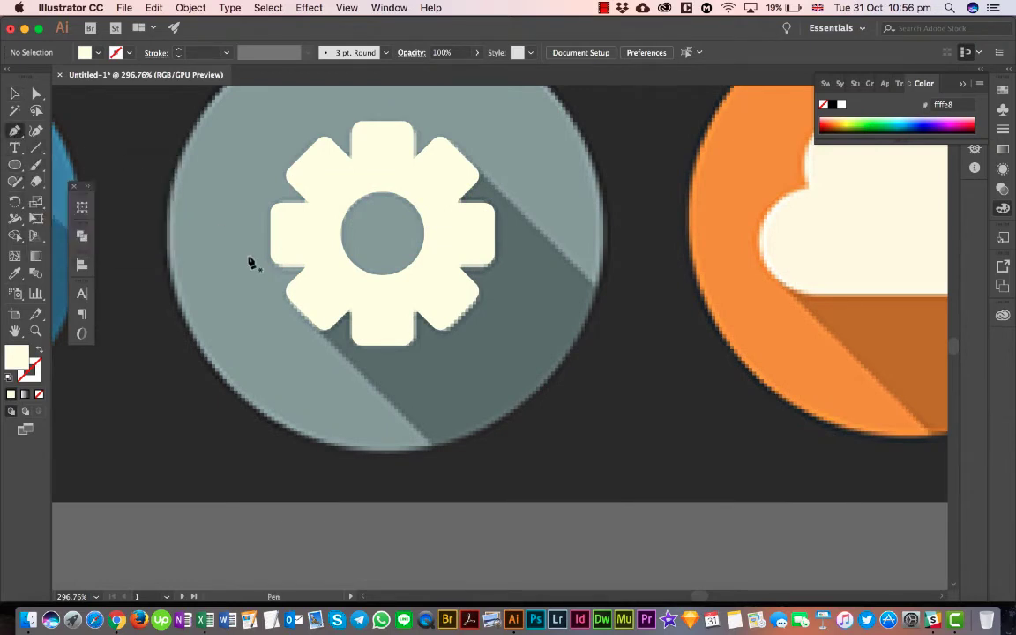
pyautogui.click(316, 294)
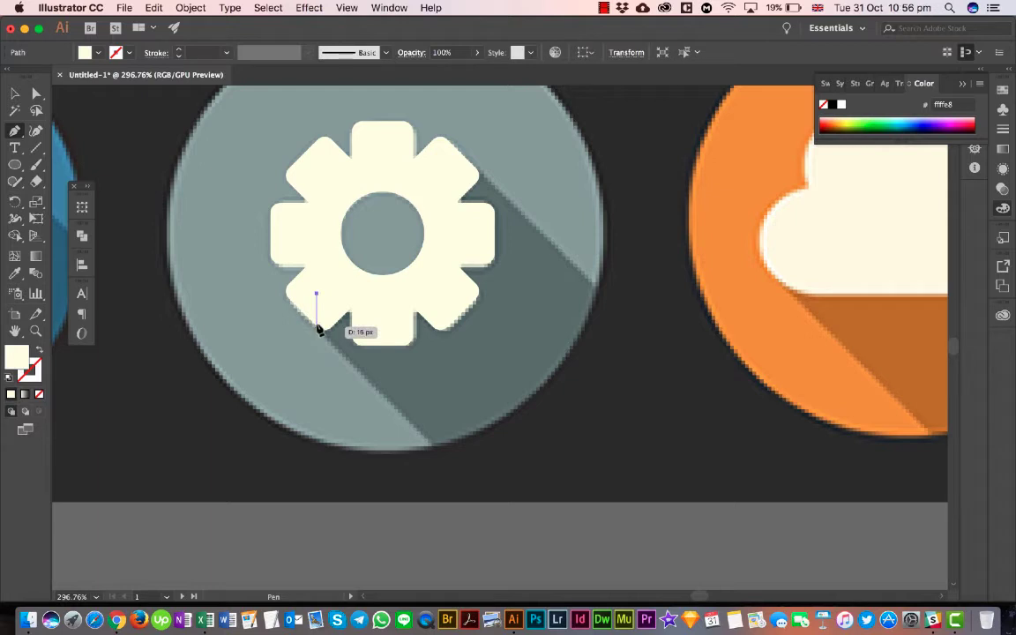
pyautogui.click(316, 327)
pyautogui.click(452, 471)
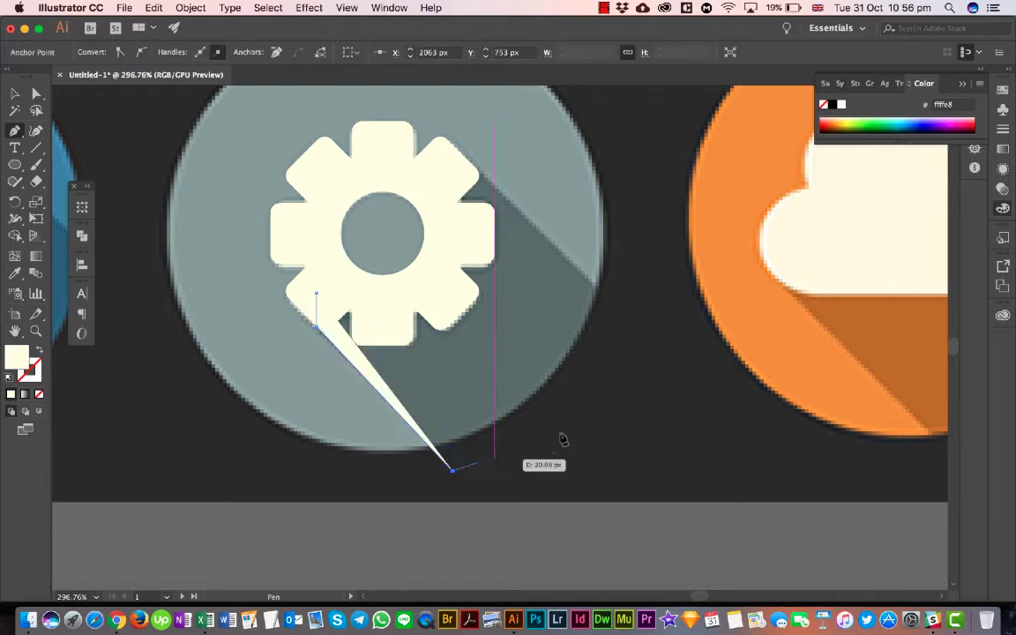
pyautogui.click(593, 406)
pyautogui.click(634, 297)
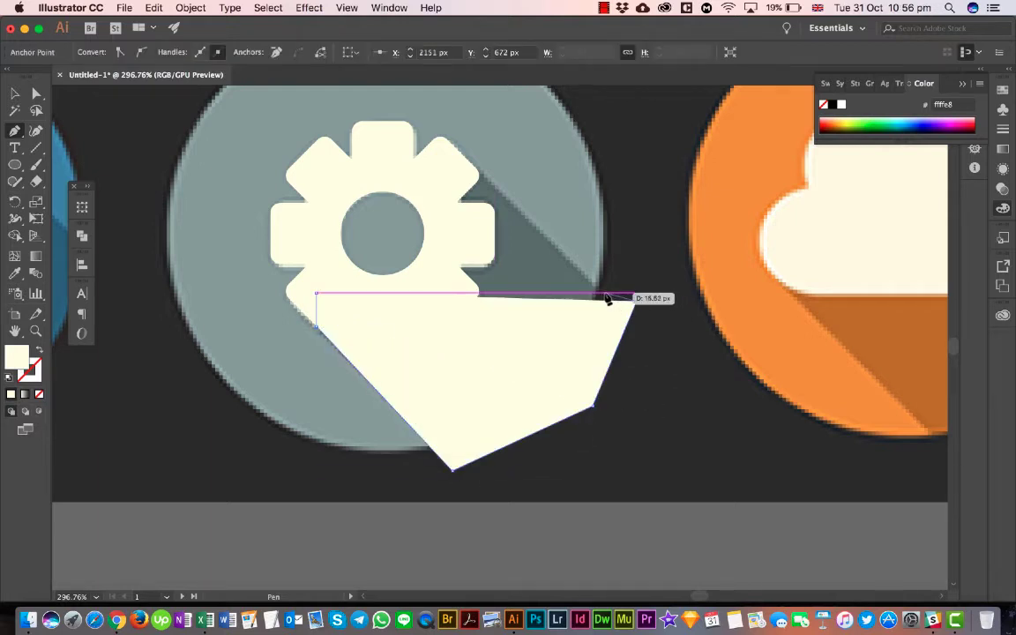
pyautogui.click(606, 294)
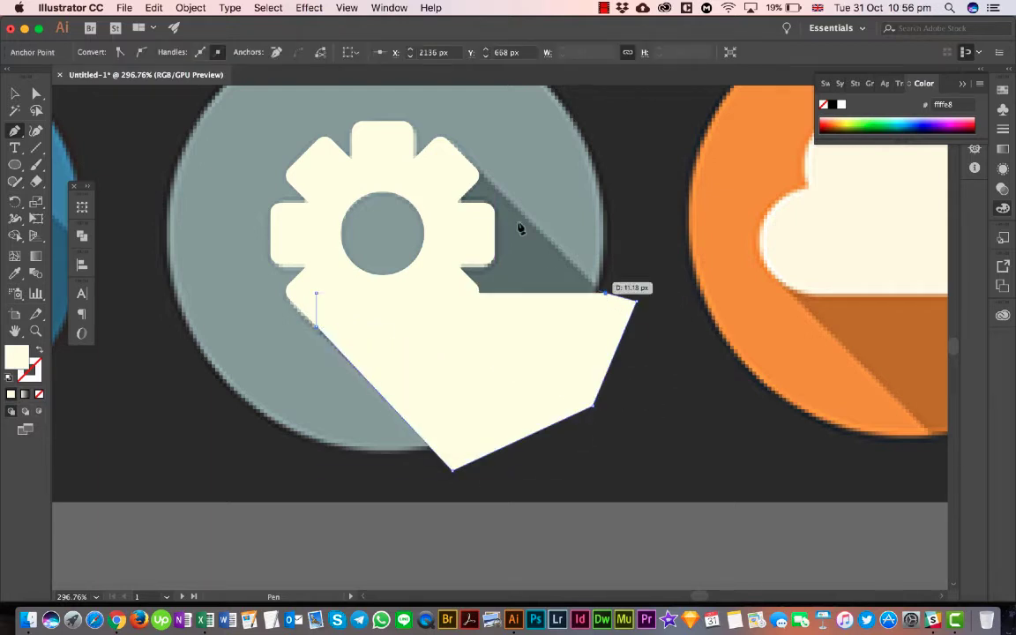
pyautogui.click(460, 153)
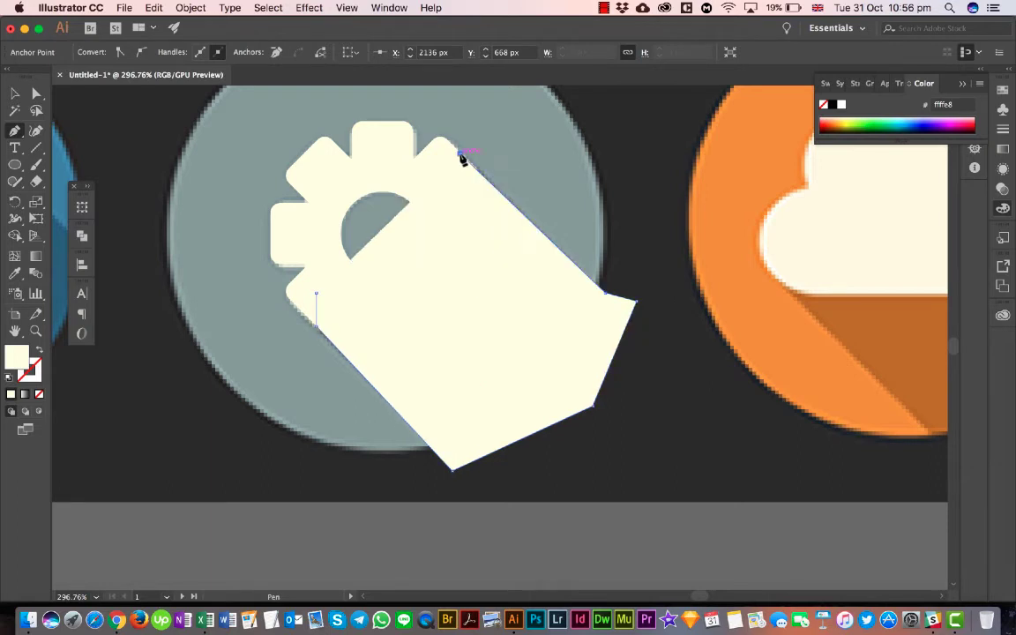
pyautogui.click(433, 192)
pyautogui.click(434, 252)
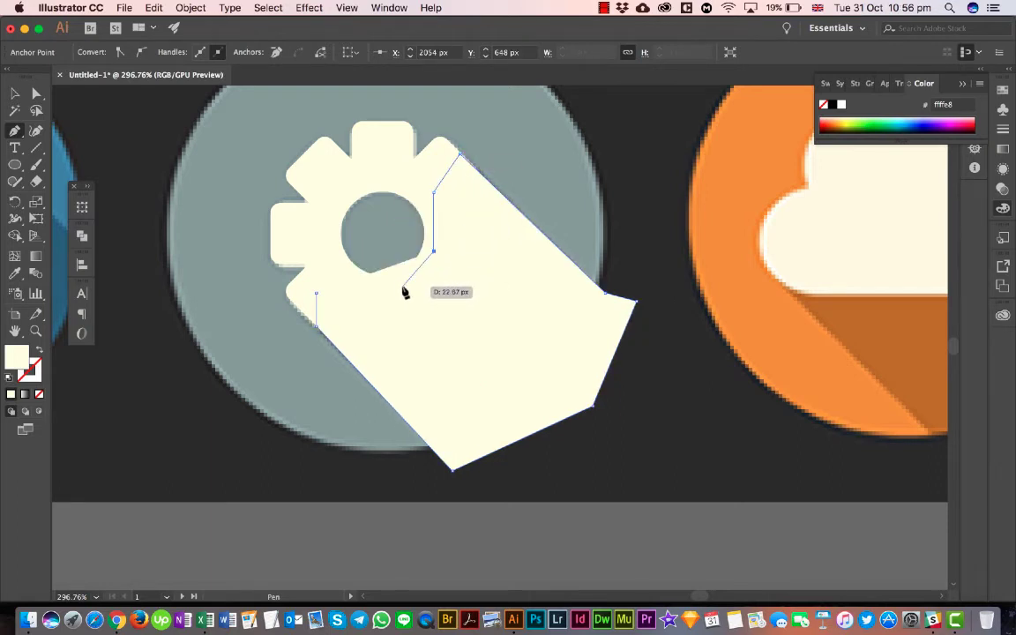
pyautogui.click(402, 286)
pyautogui.click(348, 297)
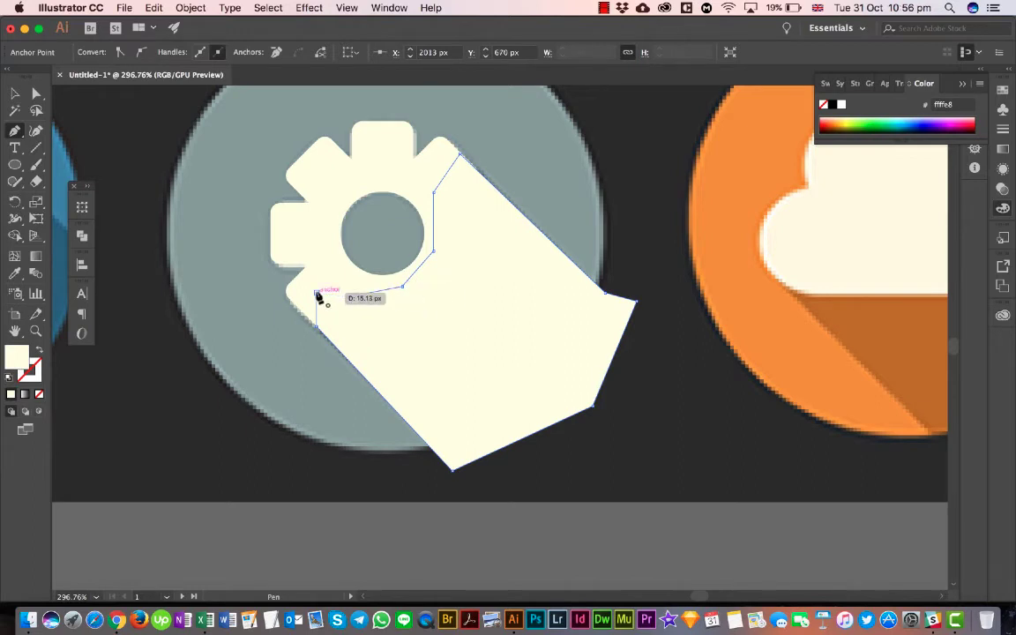
pyautogui.click(316, 293)
pyautogui.click(14, 93)
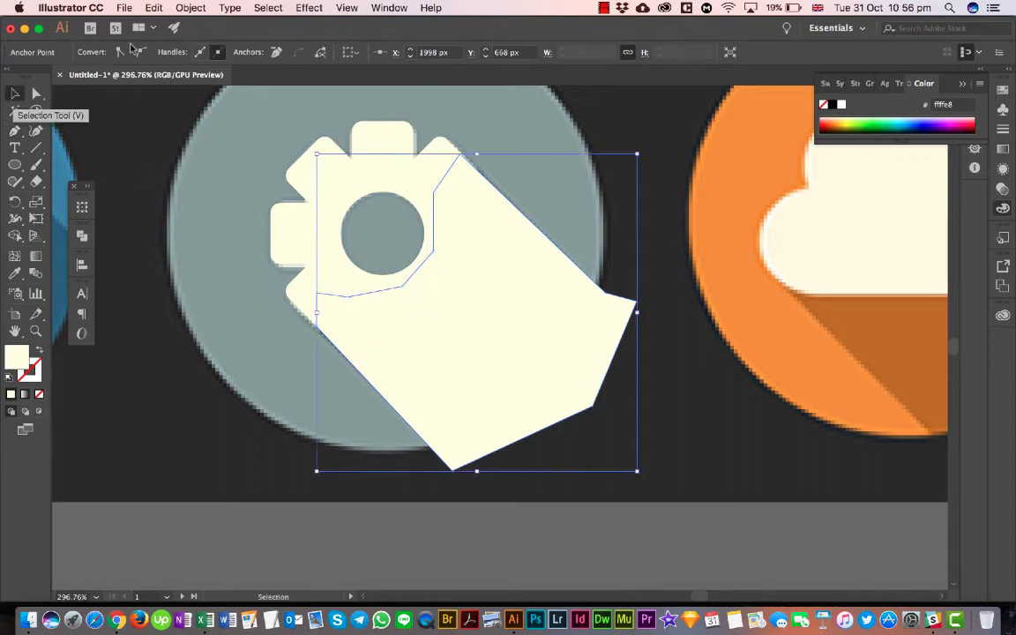
# - Select the gear together with its shadow shape and move them onto the third circle in the bottom row of the tracing artboard
pyautogui.scroll(-5, 440, 214)
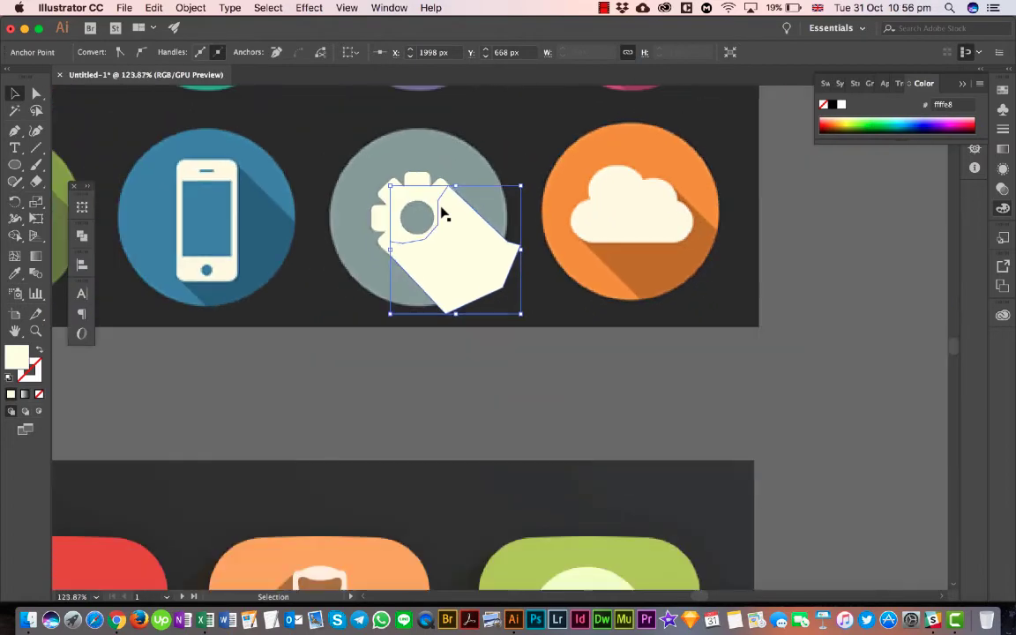
pyautogui.moveTo(358, 200); pyautogui.dragTo(446, 279)
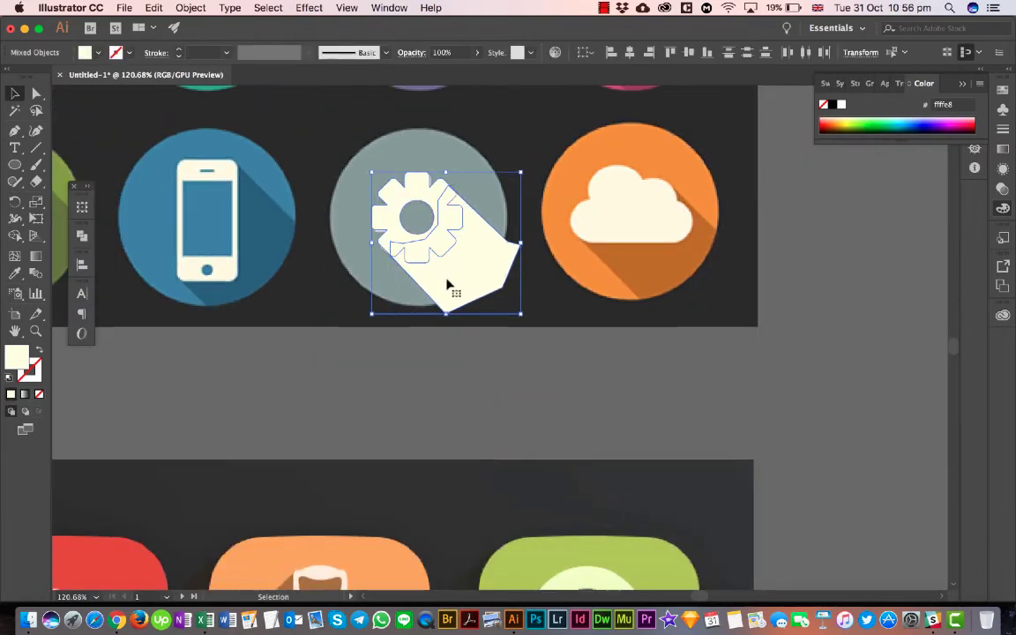
pyautogui.scroll(-3, 447, 277)
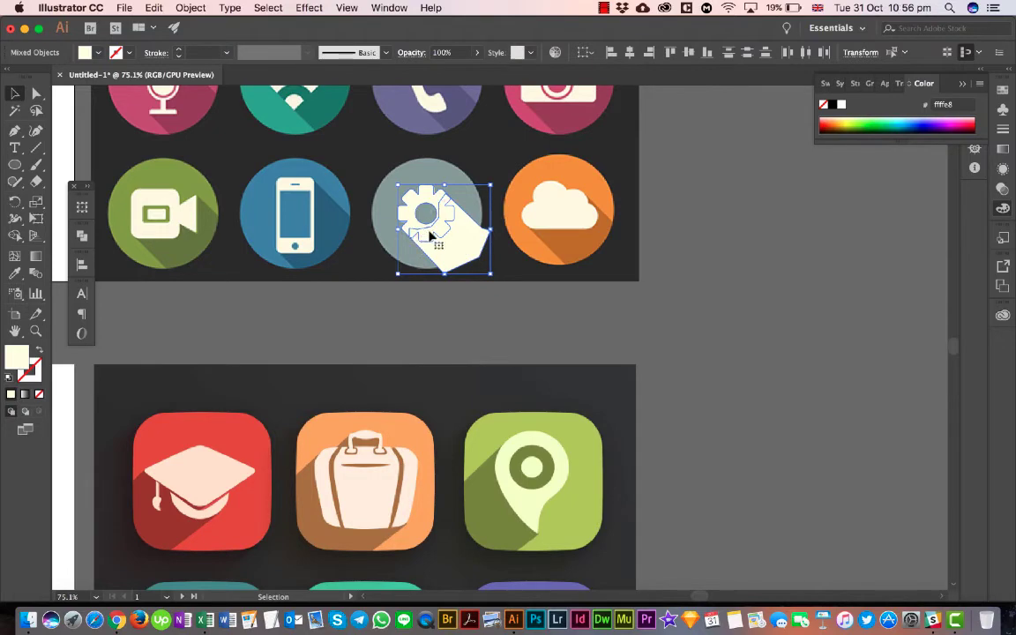
pyautogui.hscroll(-10, 442, 236)
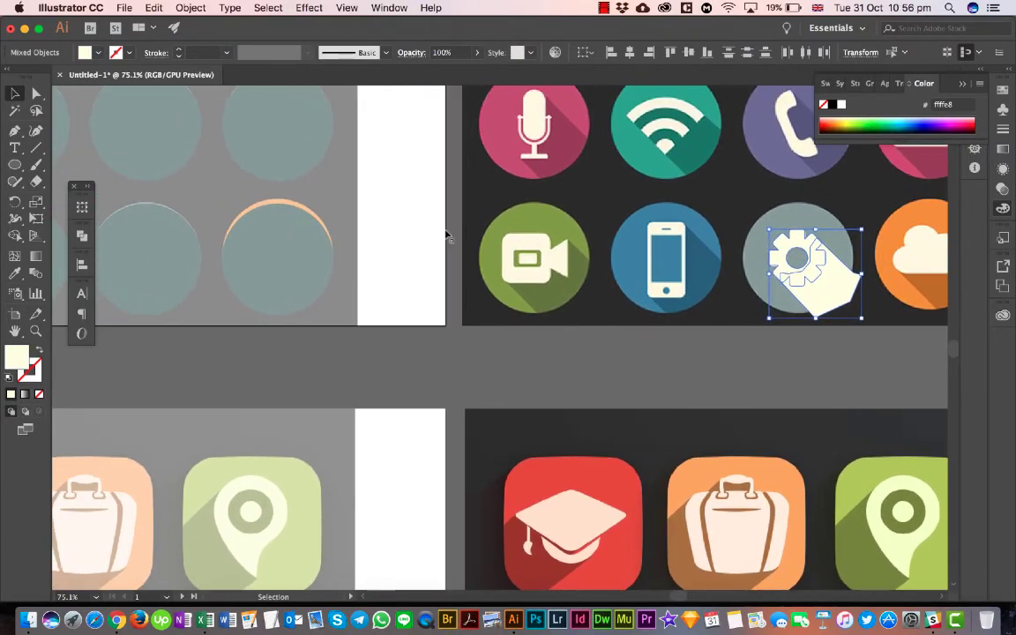
pyautogui.scroll(-5, 615, 231)
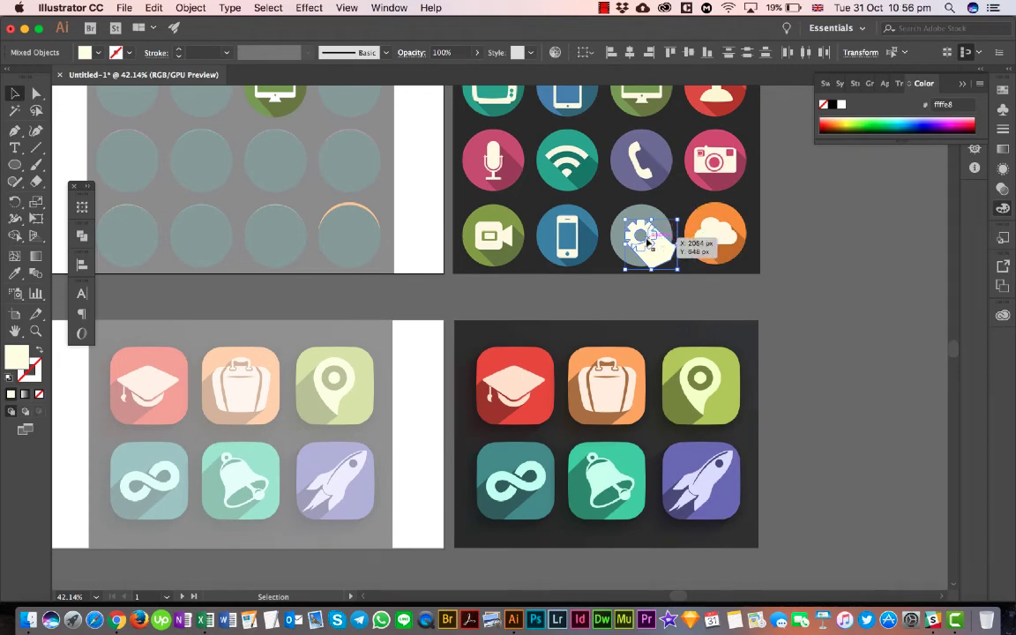
pyautogui.moveTo(648, 243); pyautogui.dragTo(284, 238)
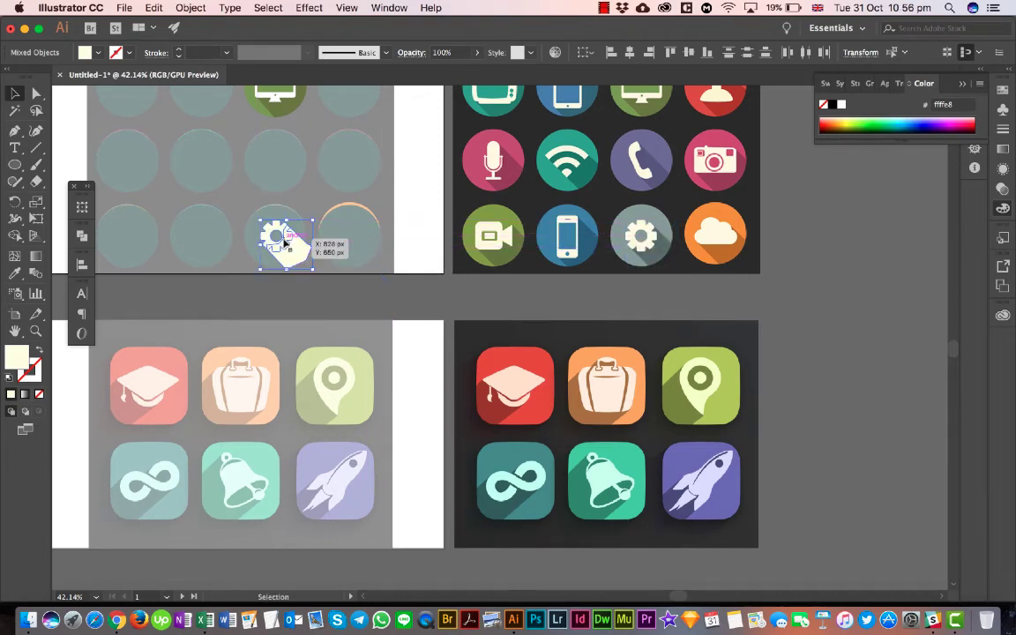
# - Fill the shadow shape with the dark grey sampled from the reference gear icon's shadow, and send it behind the gear
pyautogui.click(370, 277)
pyautogui.click(287, 255)
pyautogui.press('i')
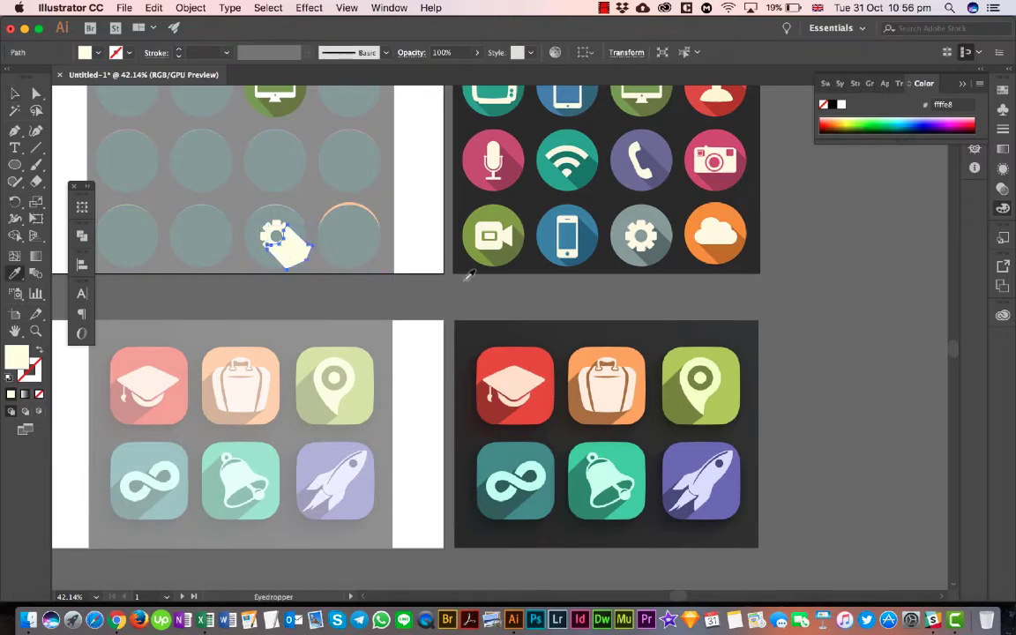
pyautogui.click(672, 264)
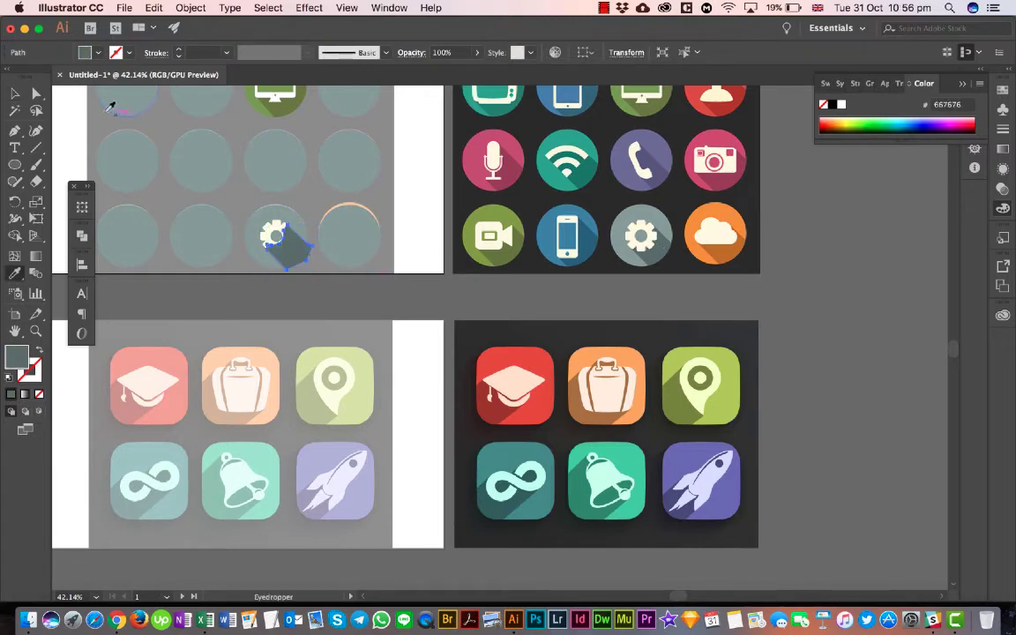
pyautogui.click(11, 91)
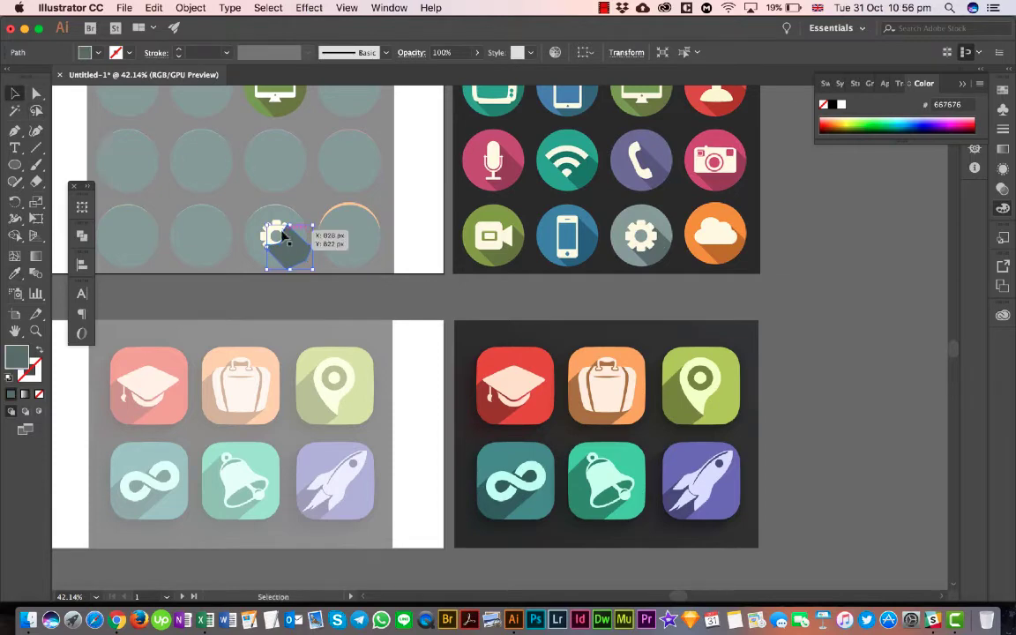
pyautogui.scroll(5, 287, 261)
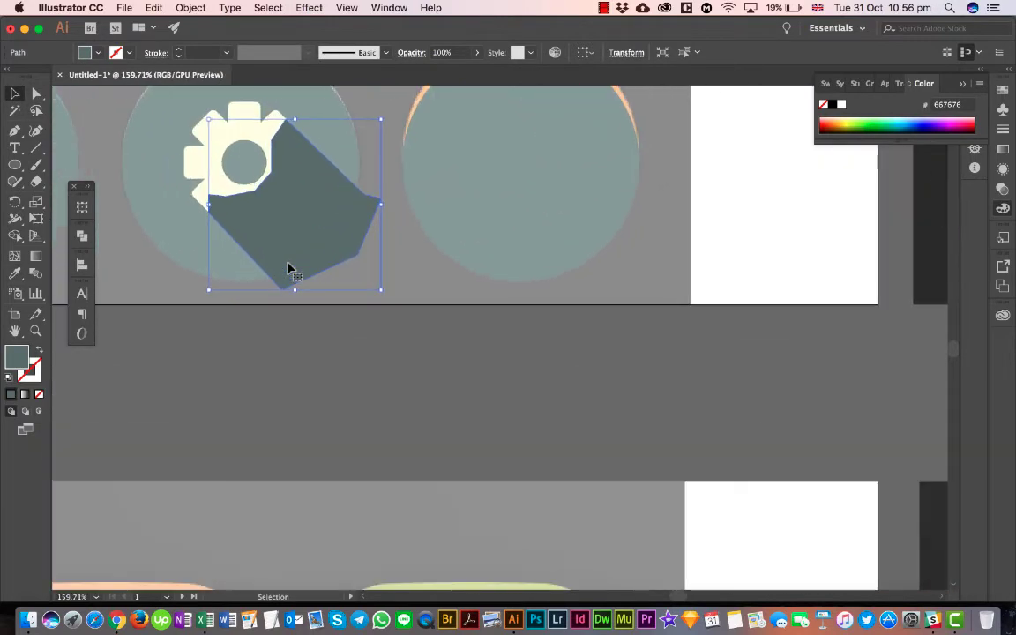
pyautogui.press('super+bracketleft')
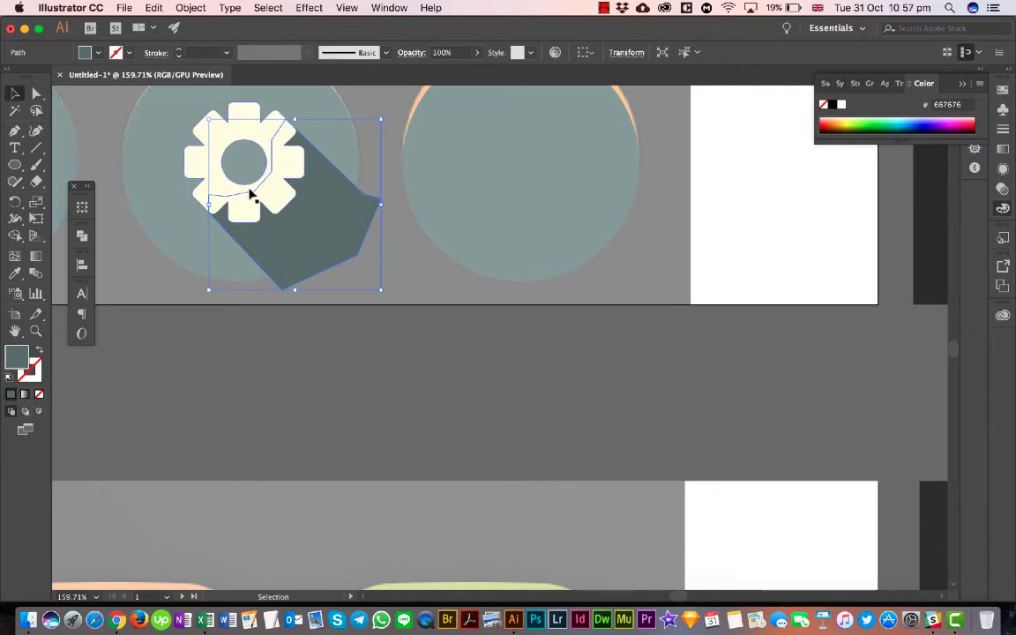
# - Select the gear with its grey circle and center the gear horizontally and vertically on the circle as key object
pyautogui.click(431, 340)
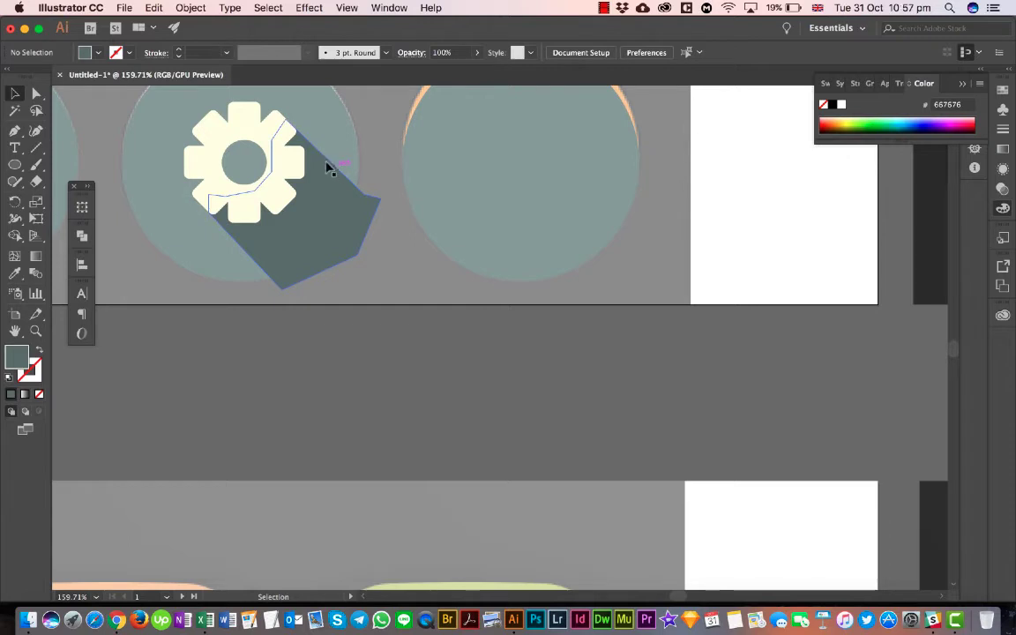
pyautogui.click(263, 135)
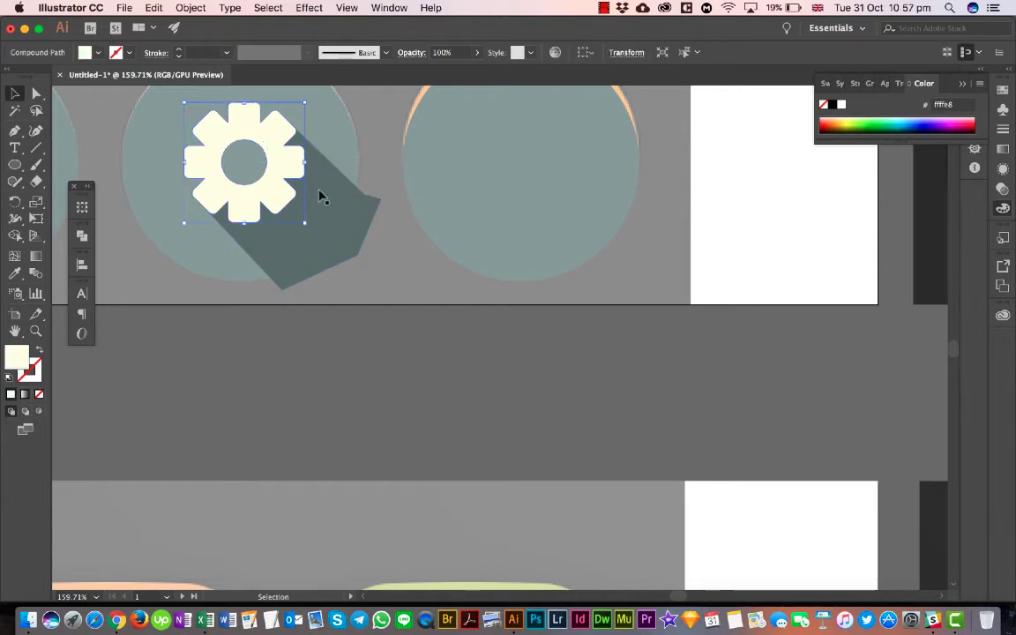
pyautogui.scroll(4, 335, 217)
pyautogui.scroll(3, 335, 218)
pyautogui.hscroll(-3, 335, 218)
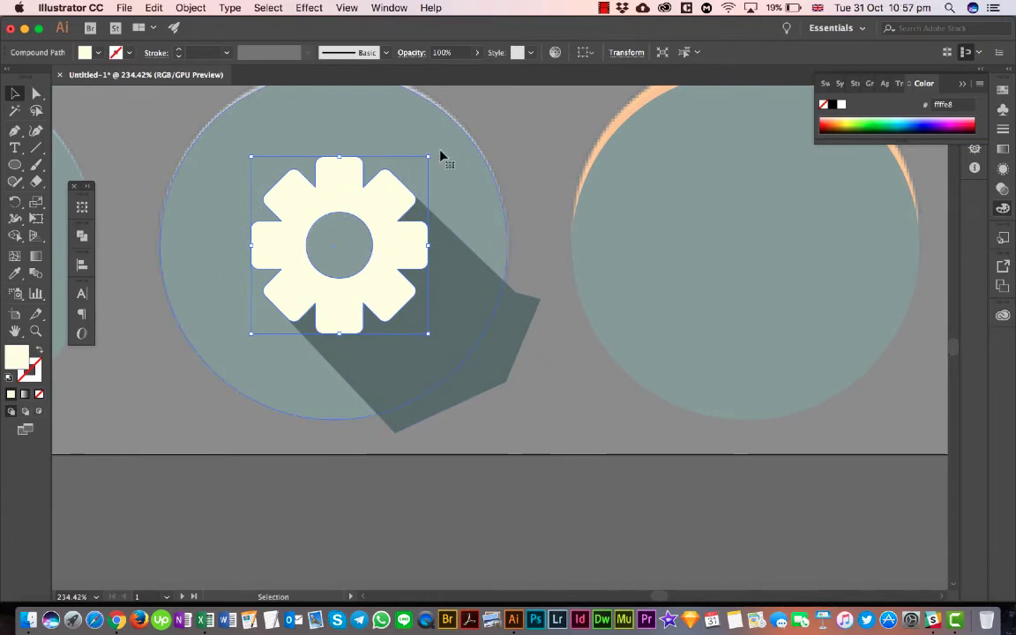
pyautogui.click(441, 157)
pyautogui.keyDown('shift'); pyautogui.click(381, 210); pyautogui.keyUp('shift')
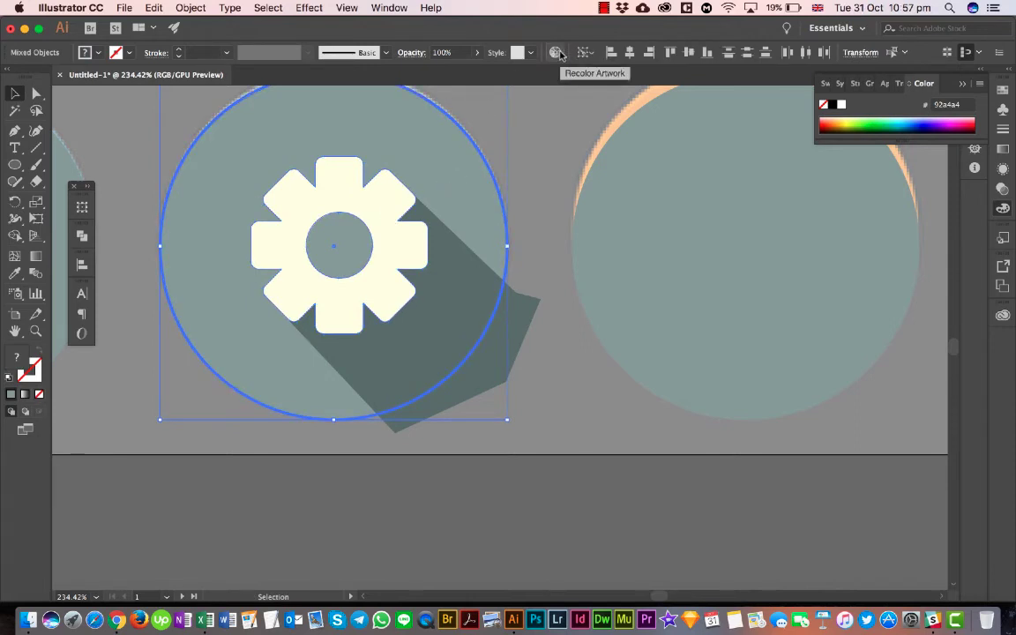
pyautogui.click(628, 54)
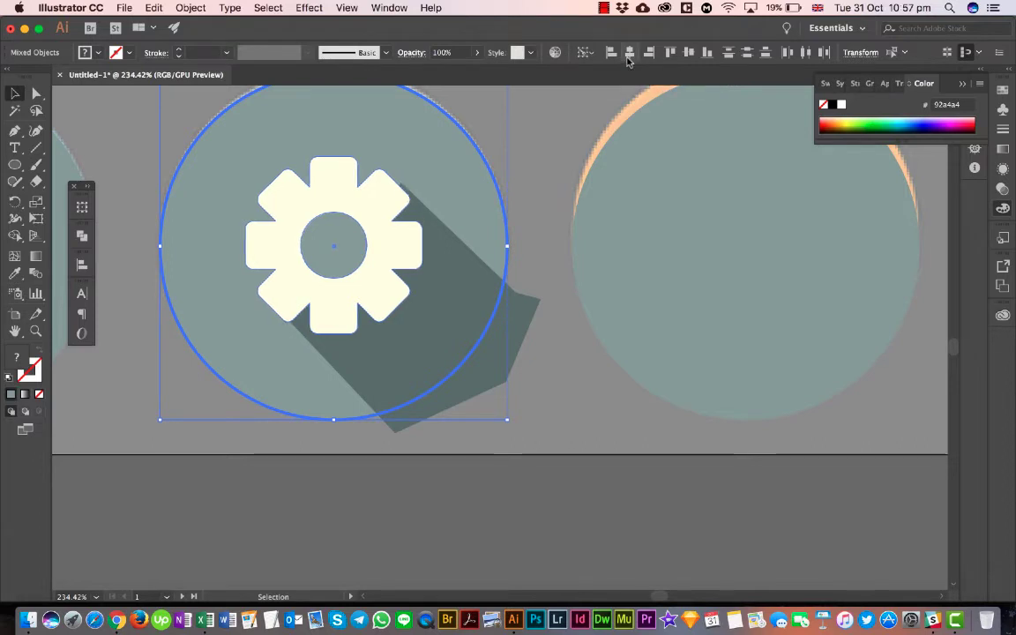
# - Nudge the long shadow slightly left and down so its diagonal edges line up with the recentered gear, and deselect it
pyautogui.click(527, 234)
pyautogui.click(499, 322)
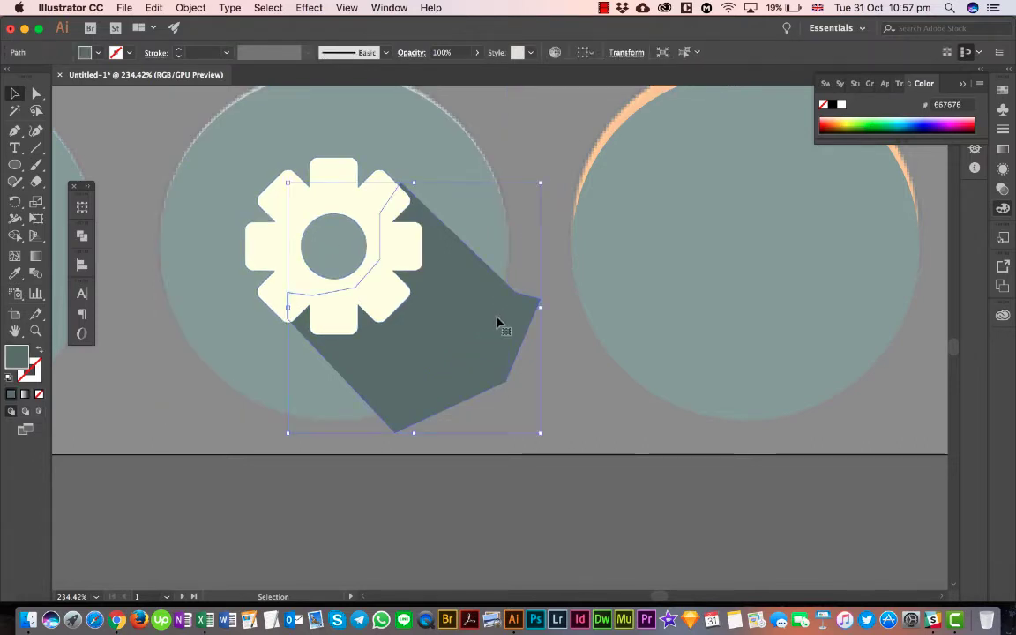
pyautogui.press('Left')
pyautogui.press('Down')
pyautogui.press('Left')
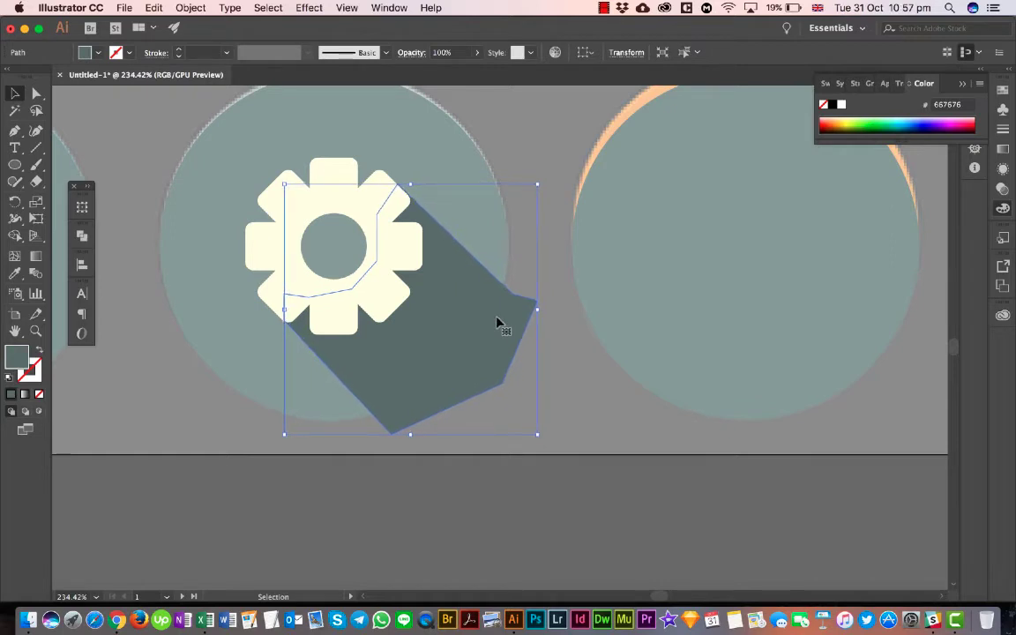
pyautogui.press('Down')
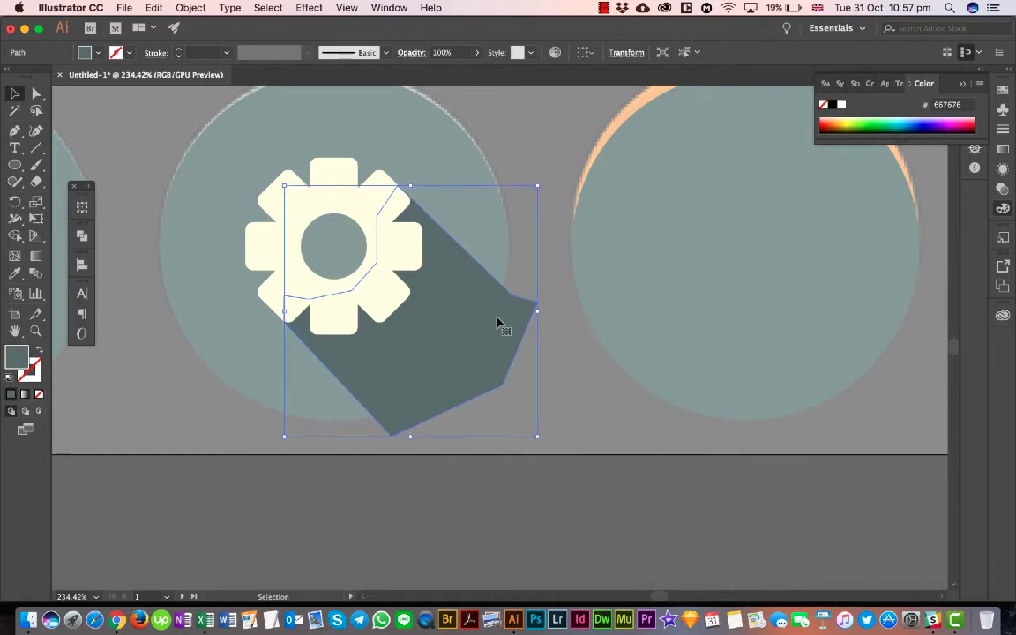
pyautogui.click(552, 202)
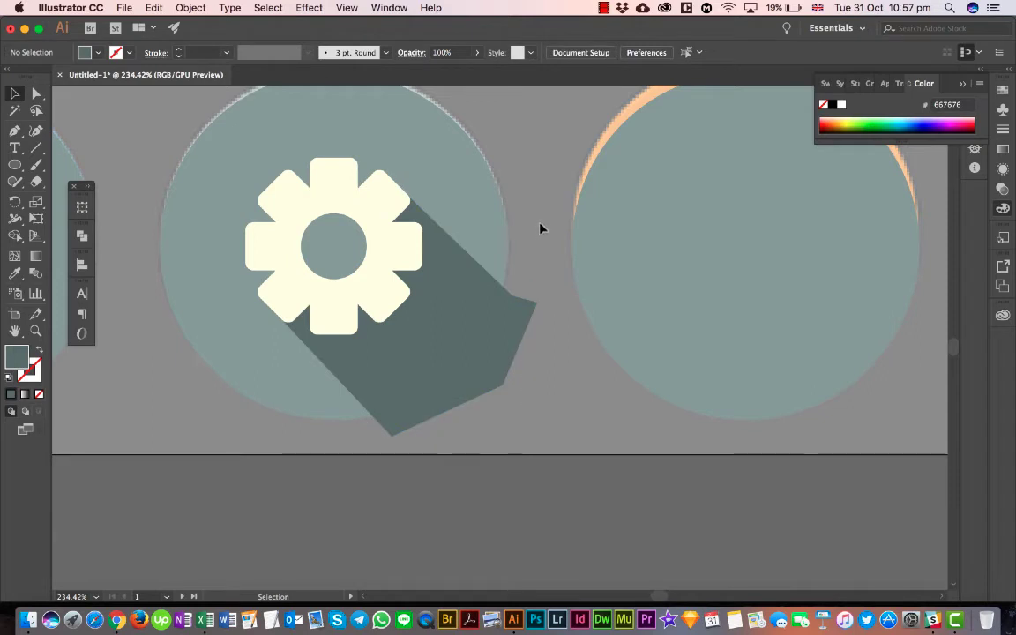
# - Trim away the part of the gear's long shadow outside the circle using the Shape Builder on the shadow and circle
pyautogui.click(486, 333)
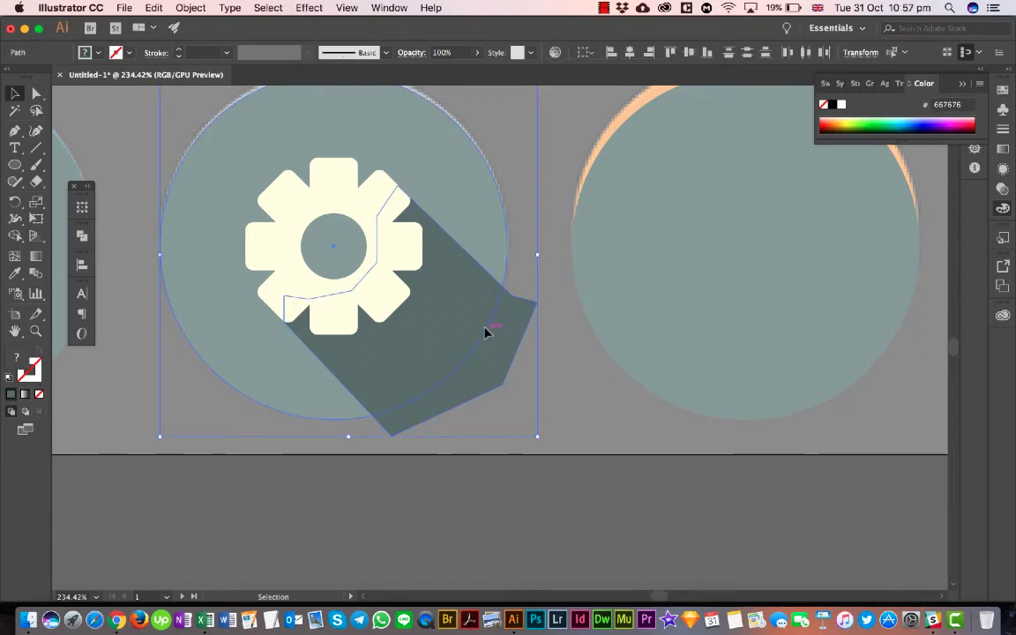
pyautogui.click(508, 262)
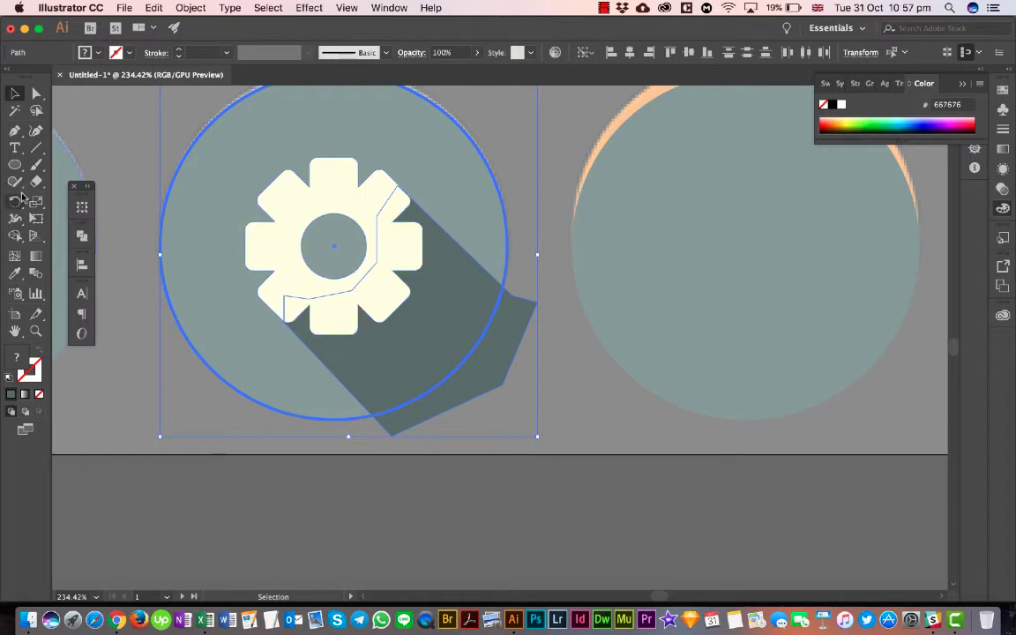
pyautogui.click(172, 309)
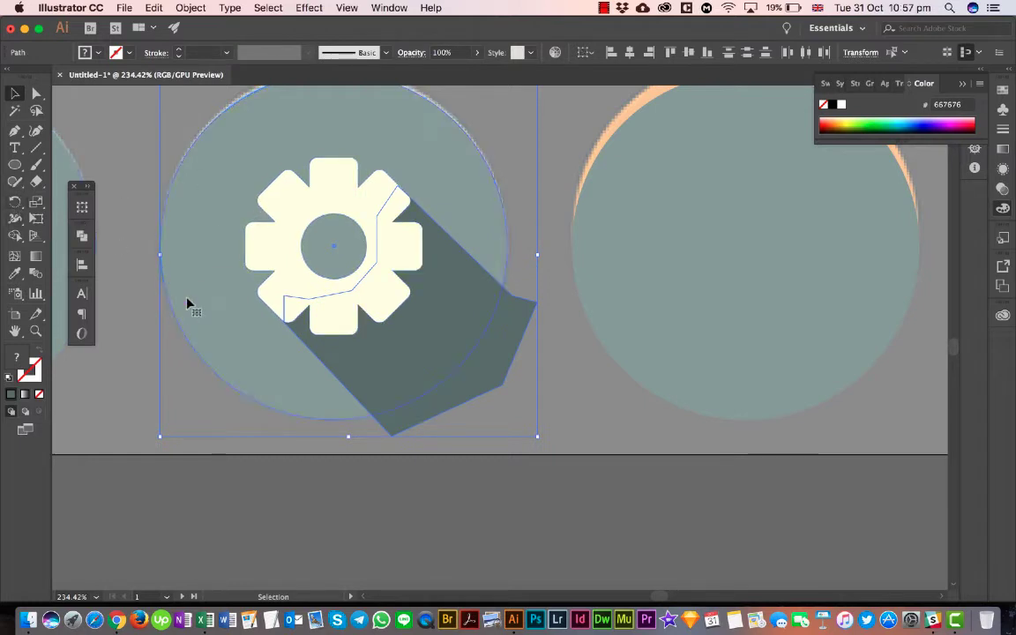
pyautogui.click(15, 235)
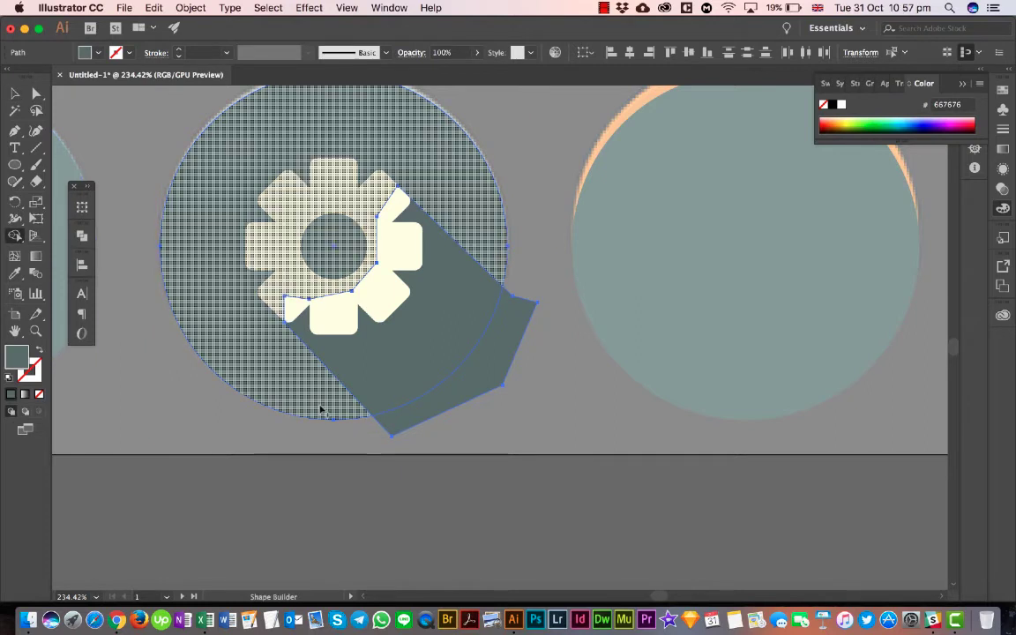
pyautogui.keyDown('alt'); pyautogui.click(499, 366); pyautogui.keyUp('alt')
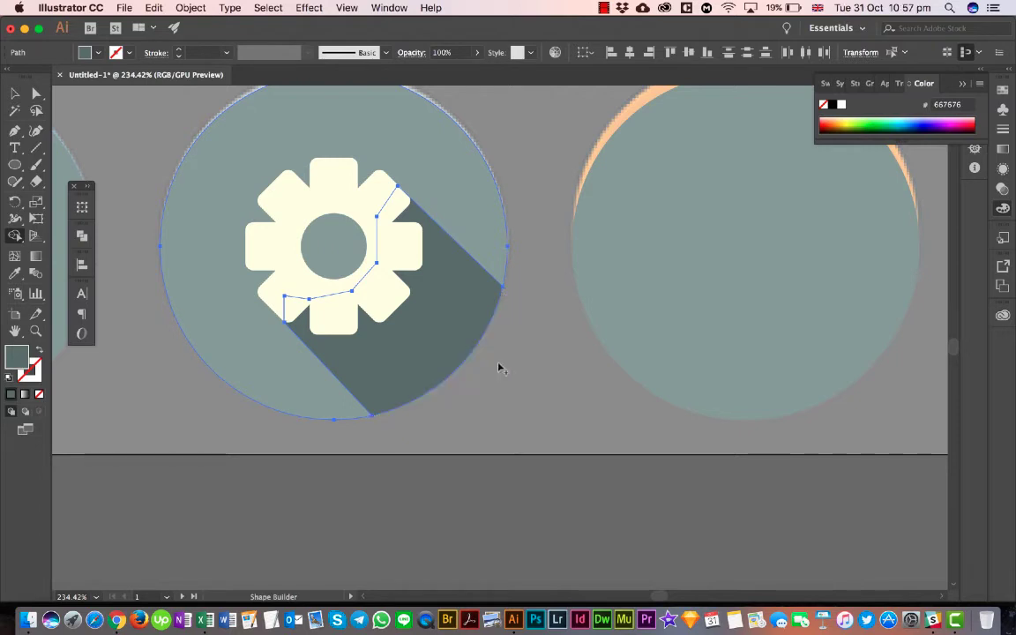
# - Select the trimmed shadow, gear and circle together and group them as one icon
pyautogui.click(15, 96)
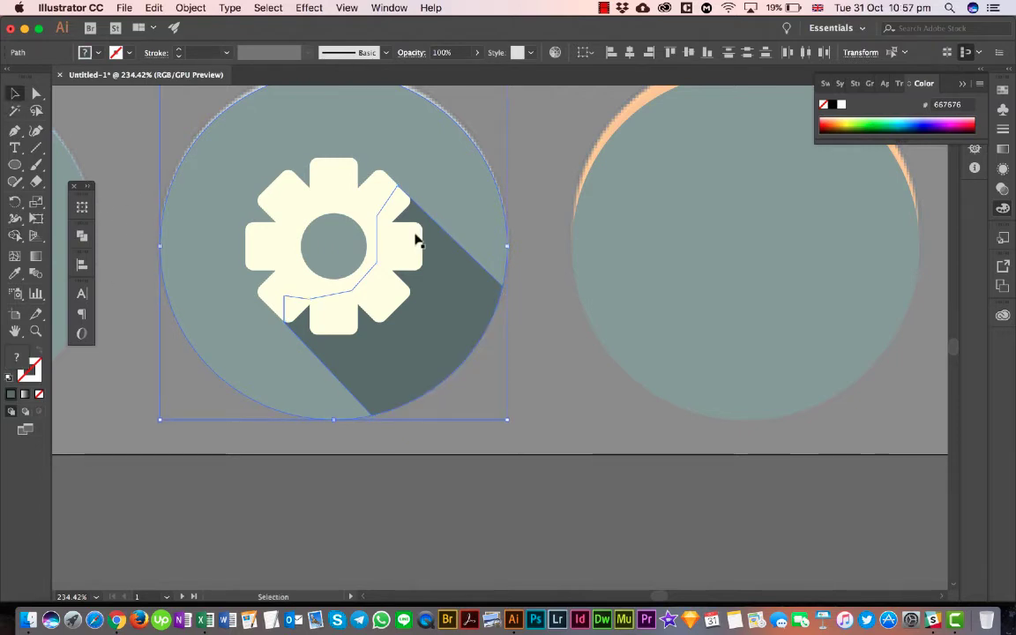
pyautogui.click(541, 269)
pyautogui.click(309, 423)
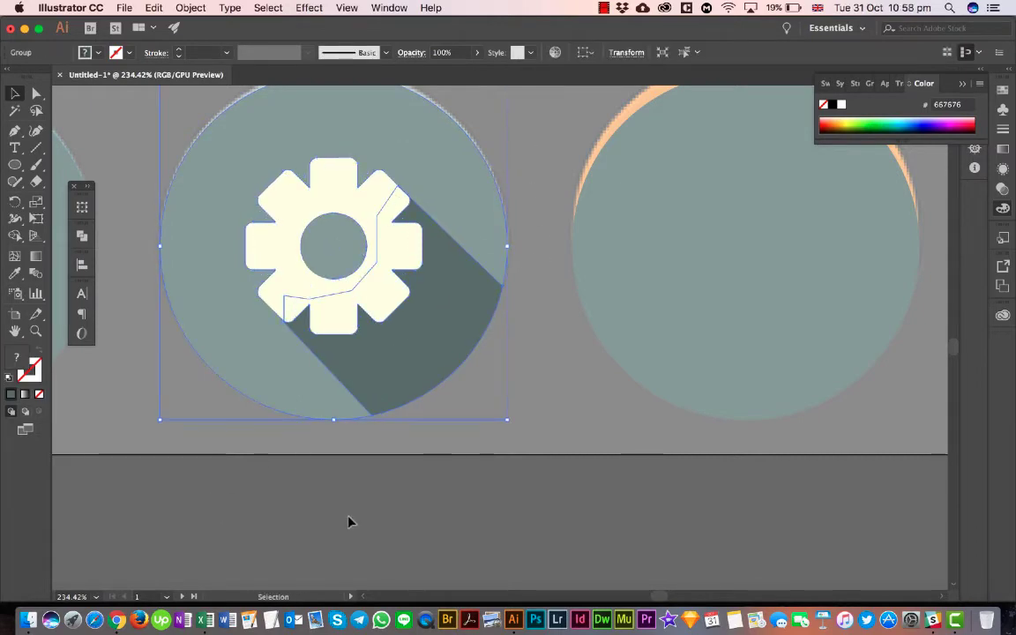
# - Review the gear and monitor icons on the tracing artboard against the reference set, and check the artboard's dimensions
pyautogui.scroll(-6, 351, 521)
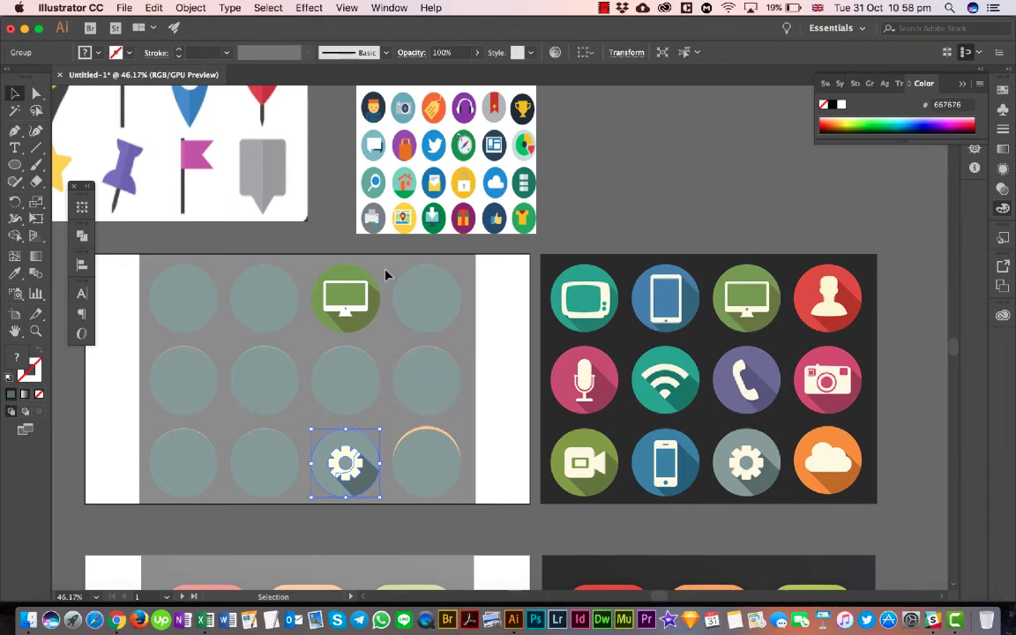
pyautogui.click(333, 330)
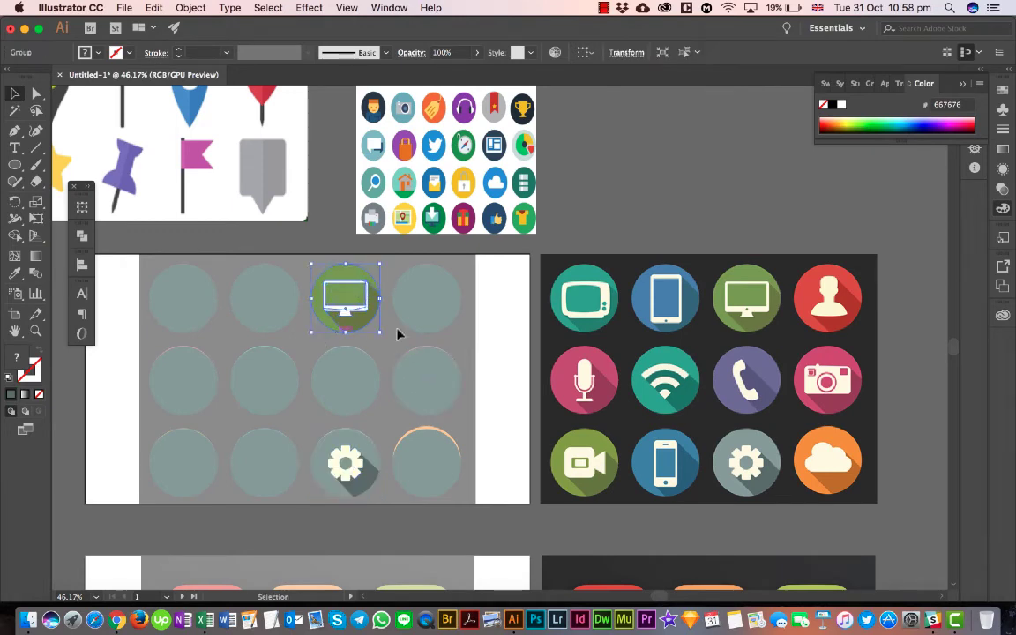
pyautogui.click(501, 294)
pyautogui.scroll(-5, 500, 293)
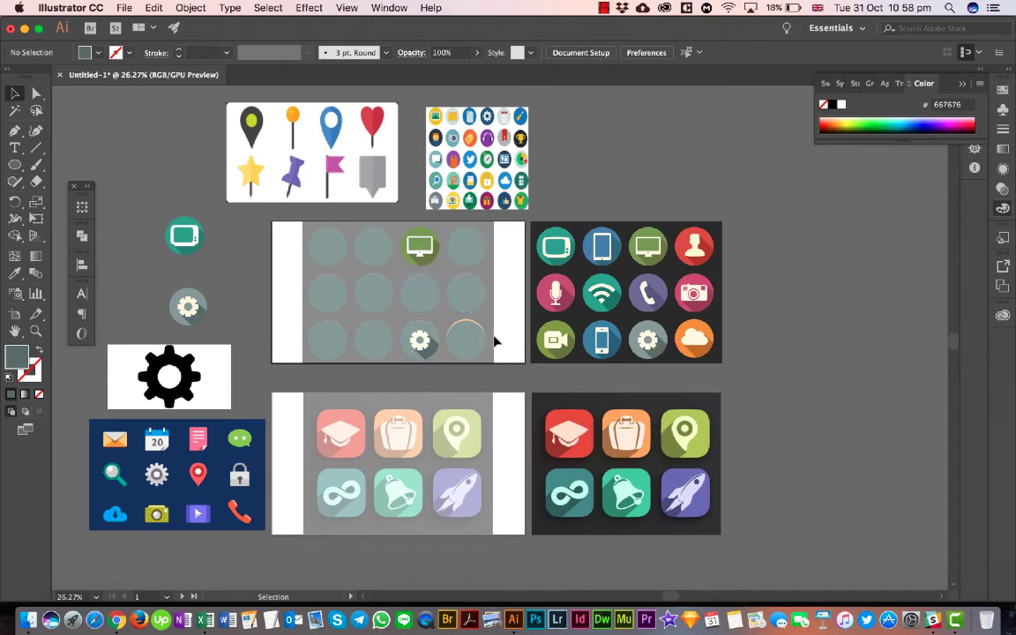
pyautogui.scroll(5, 417, 333)
pyautogui.hscroll(-3, 413, 332)
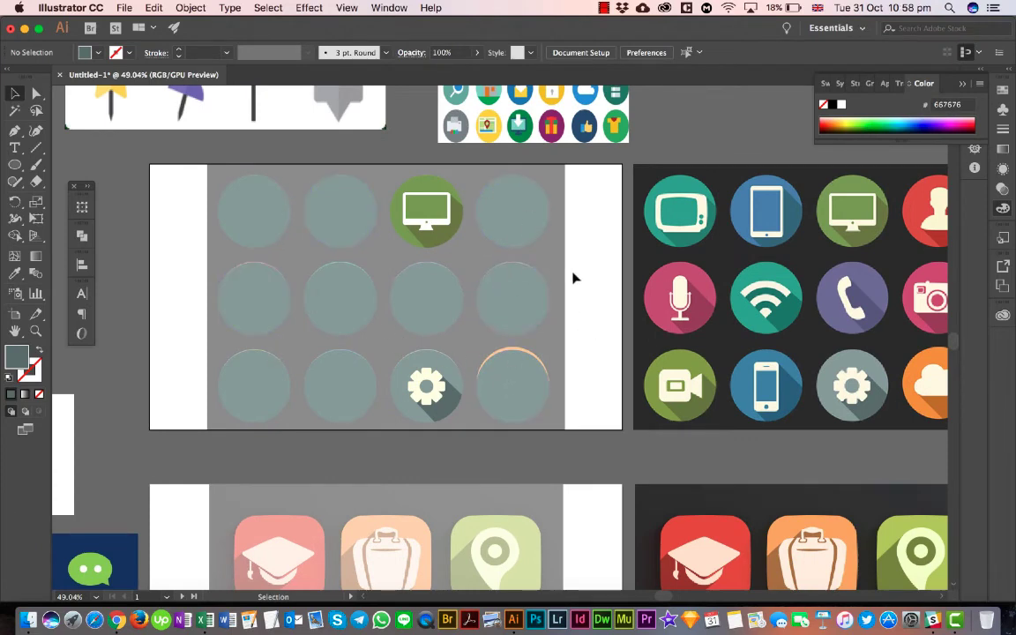
pyautogui.click(15, 315)
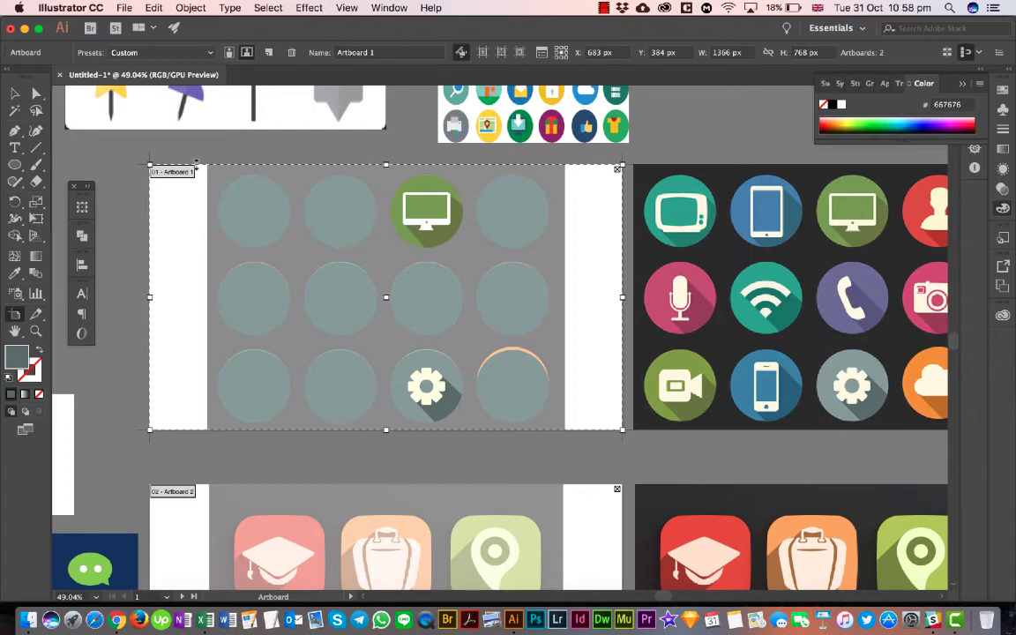
pyautogui.click(16, 94)
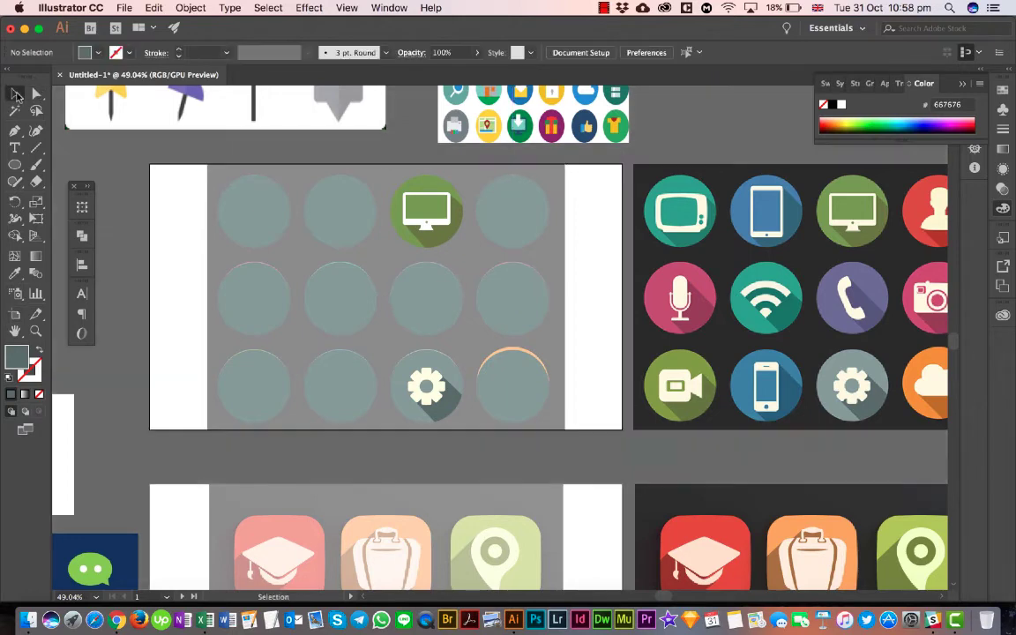
# - Create a 1366 x 768 px rectangle over the tracing artboard with the Rectangle tool
pyautogui.click(14, 165)
pyautogui.click(64, 168)
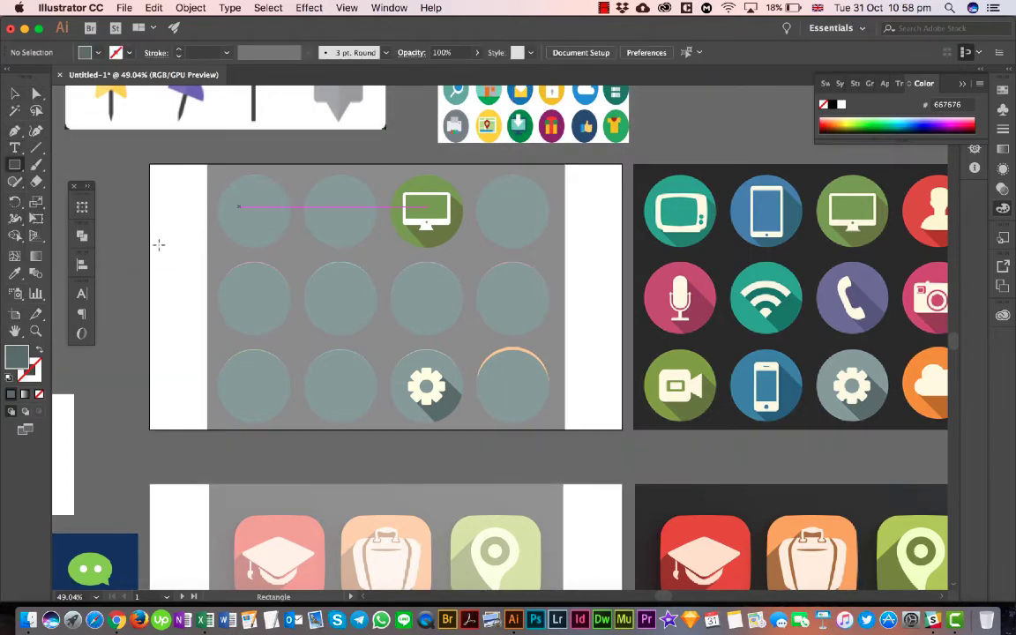
pyautogui.click(143, 205)
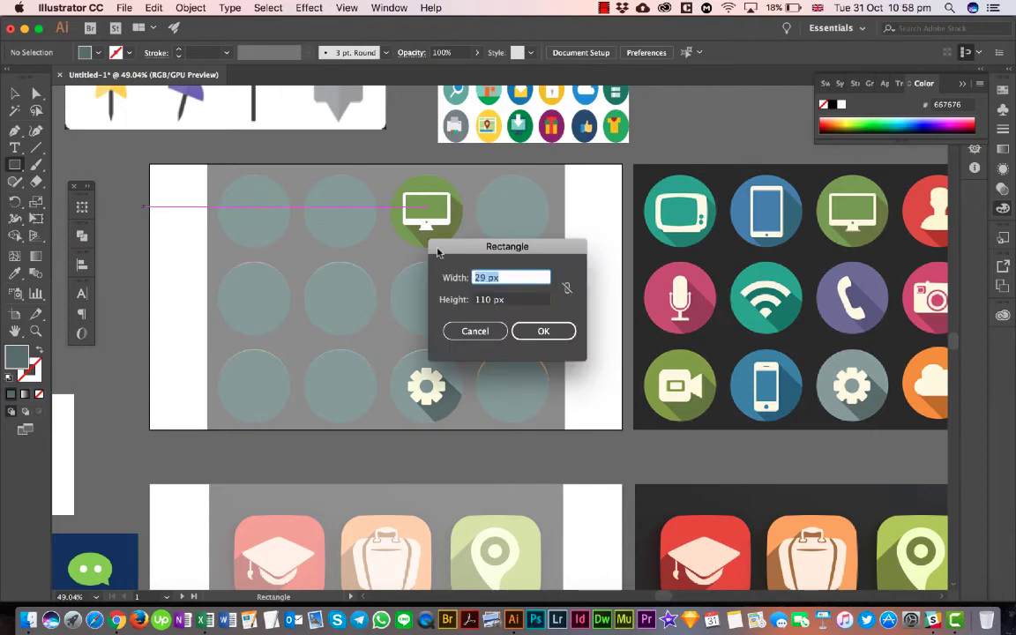
pyautogui.write('1366')
pyautogui.press('Tab')
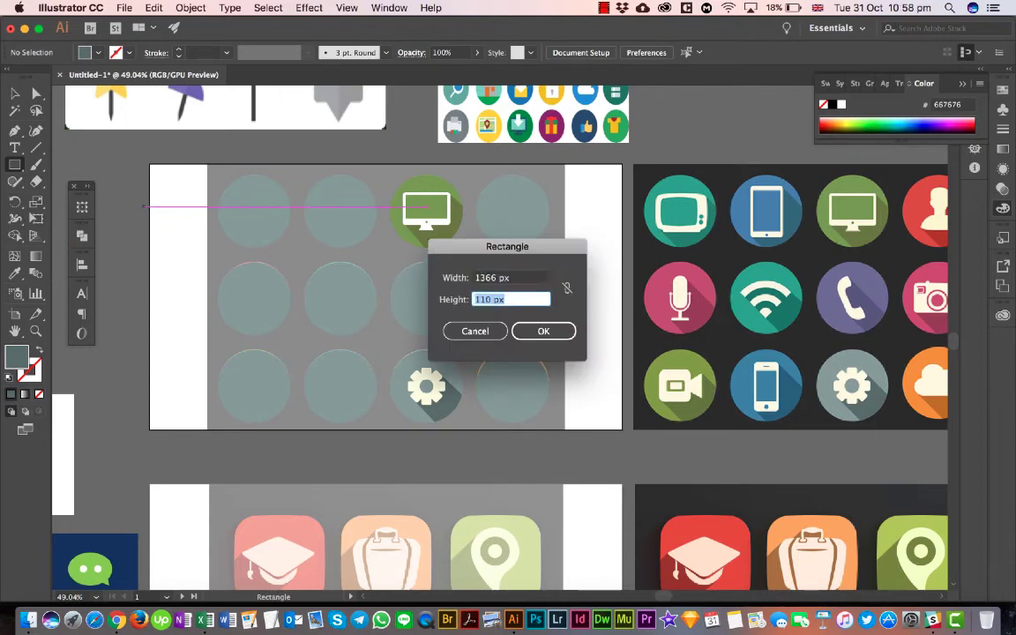
pyautogui.write('768')
pyautogui.press('Return')
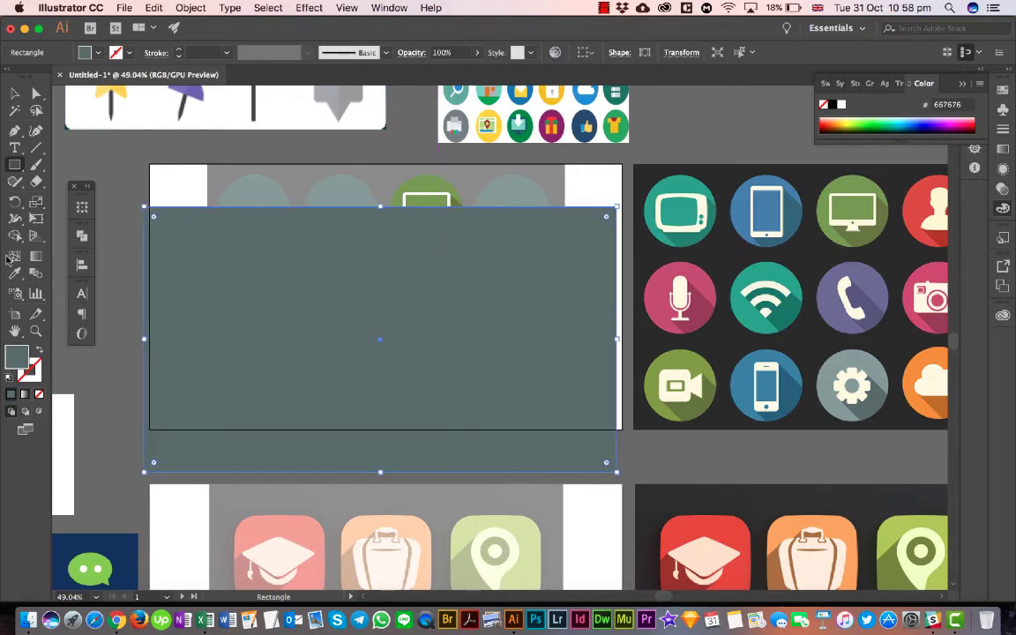
# - Set alignment to the artboard and center the rectangle on it vertically and horizontally
pyautogui.click(13, 95)
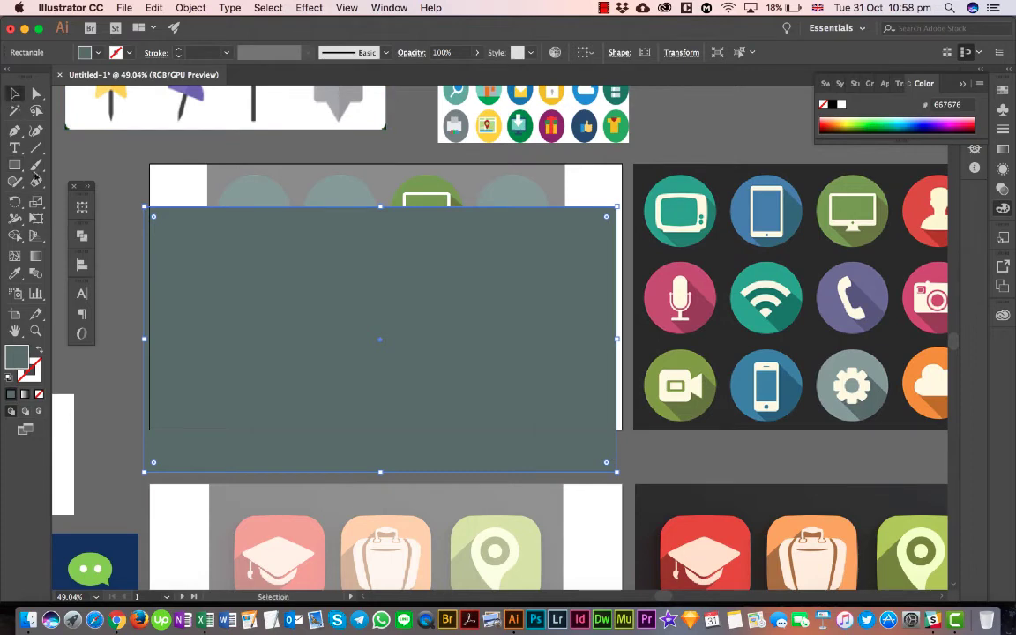
pyautogui.click(80, 264)
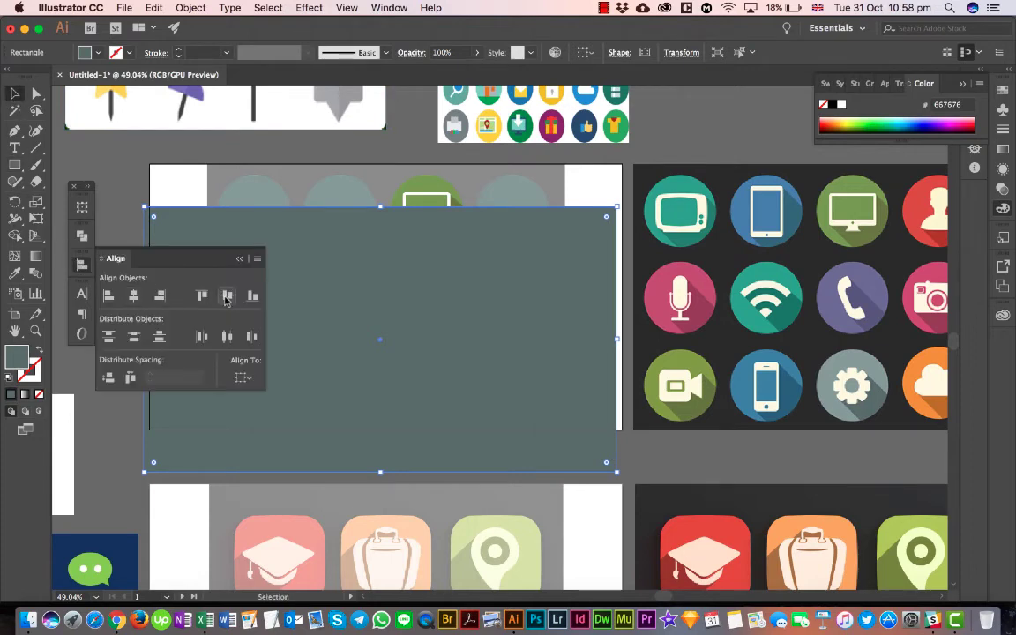
pyautogui.click(244, 379)
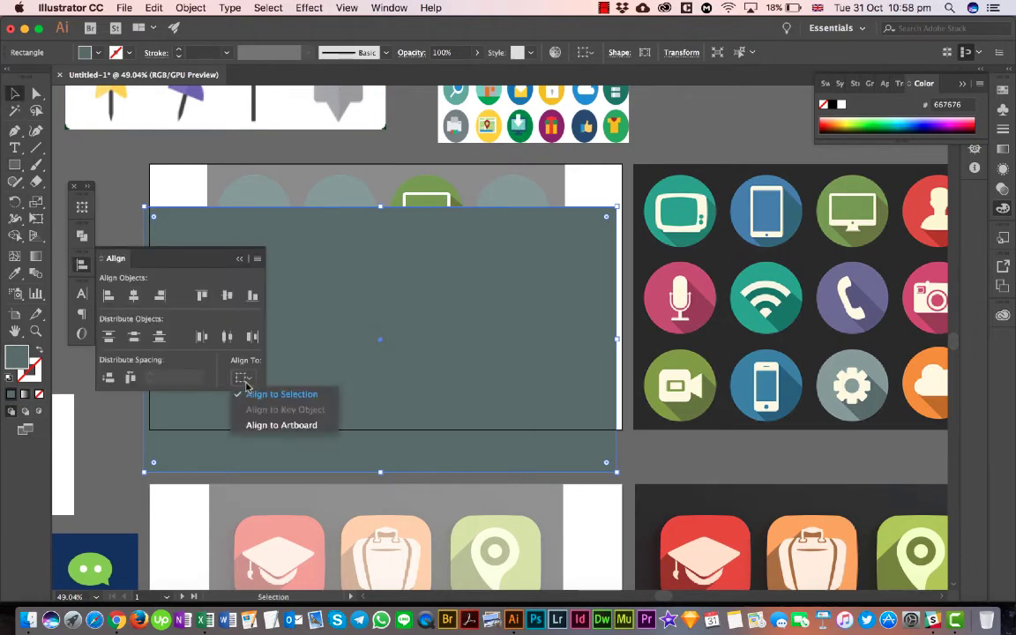
pyautogui.click(265, 425)
pyautogui.click(229, 296)
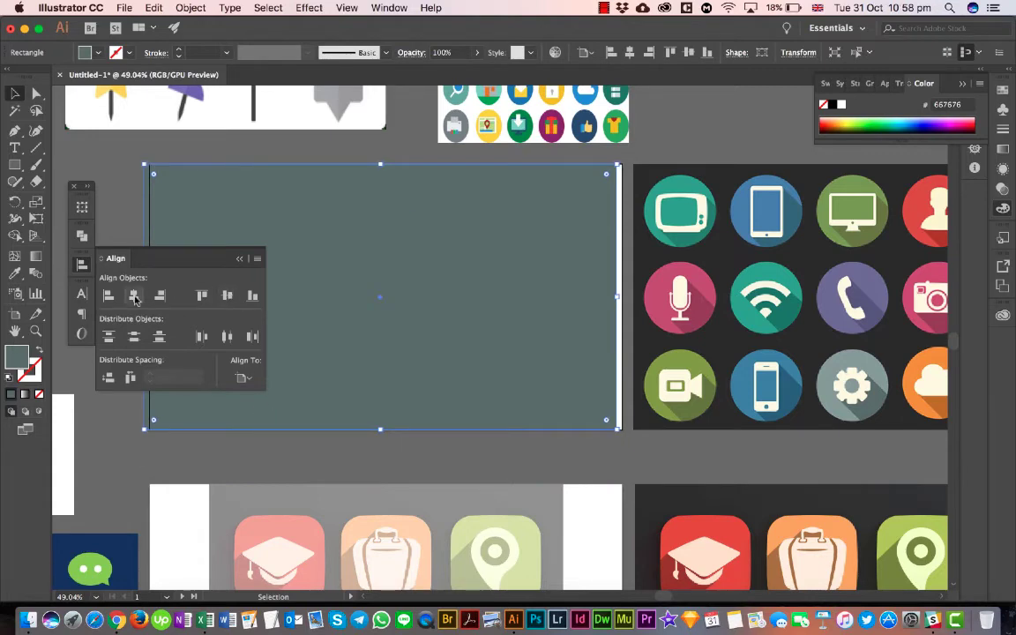
pyautogui.click(133, 295)
pyautogui.click(240, 259)
# - Send the artboard-sized rectangle to the back, behind the icon circles, and select it again
pyautogui.rightClick(278, 279)
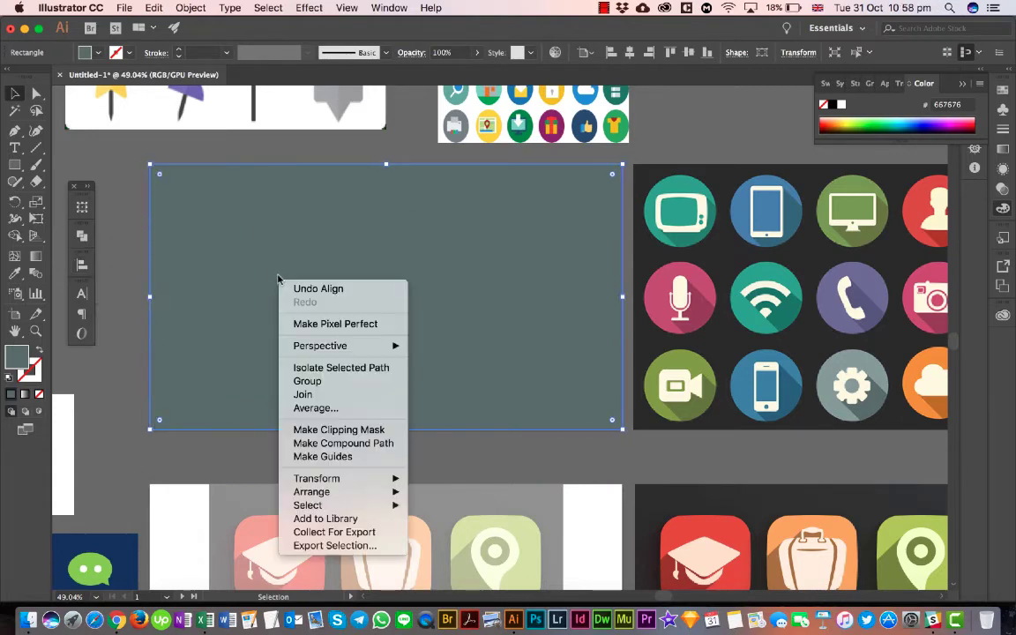
pyautogui.moveTo(361, 494)
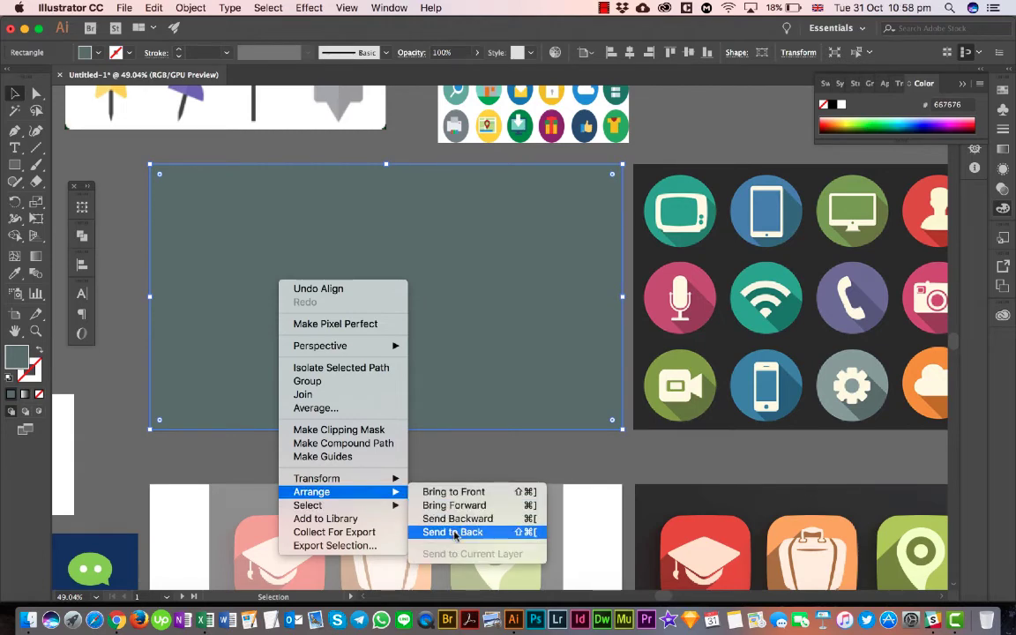
pyautogui.click(500, 533)
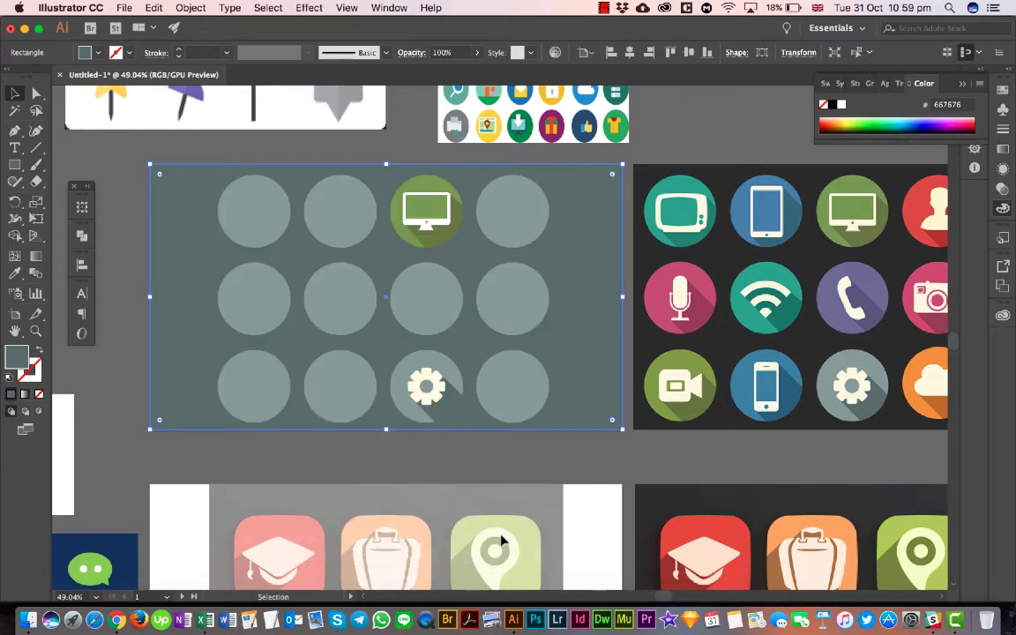
pyautogui.click(521, 434)
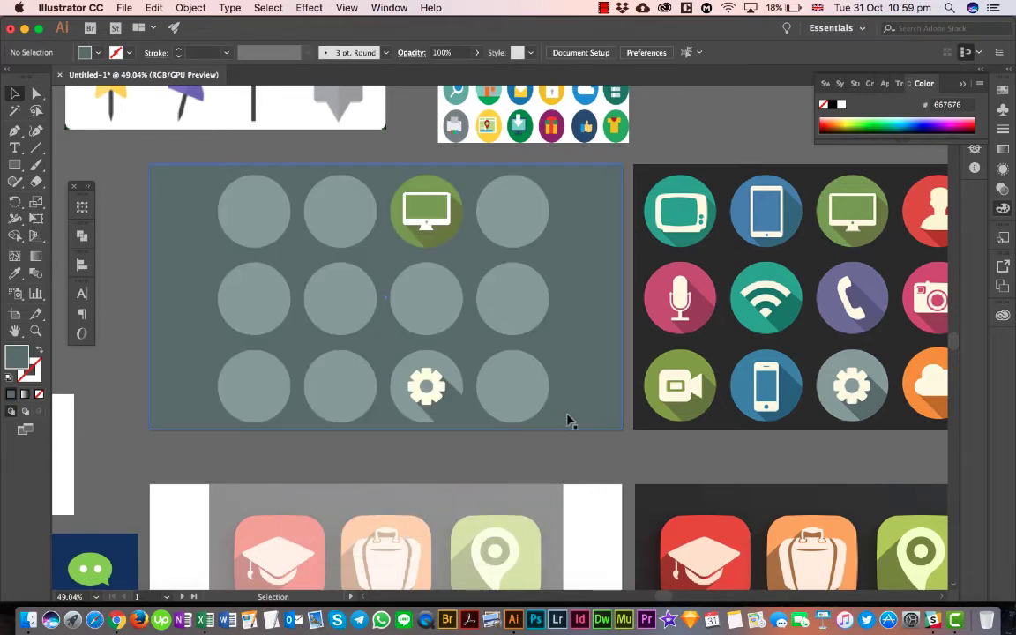
pyautogui.click(530, 344)
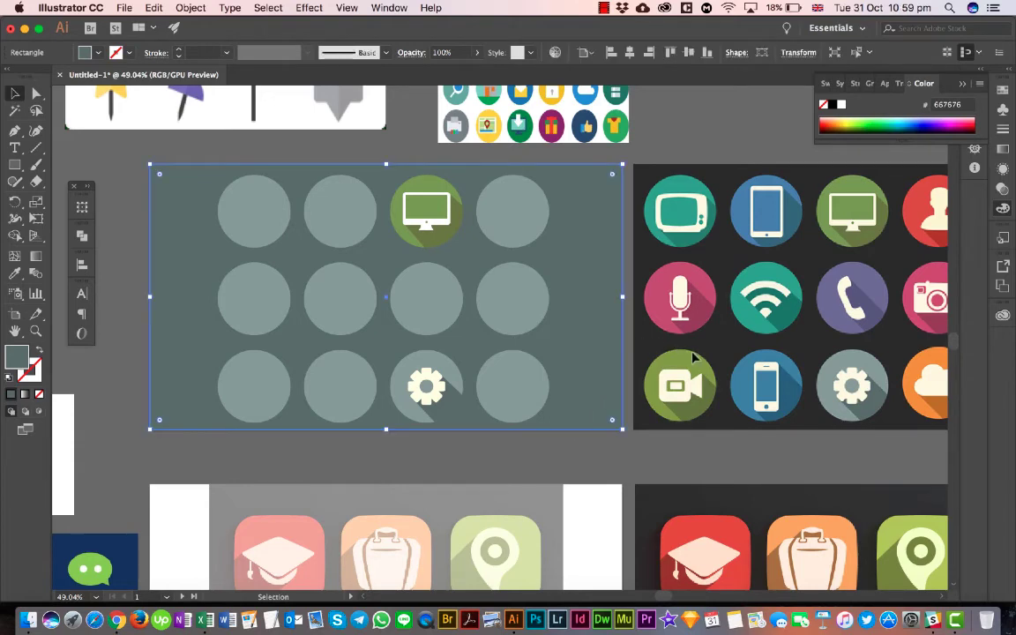
# - Fill the artboard-sized background rectangle with the dark grey 303030 sampled from the circular icon reference using the Eyedropper, and deselect it
pyautogui.click(707, 345)
pyautogui.click(603, 368)
pyautogui.press('i')
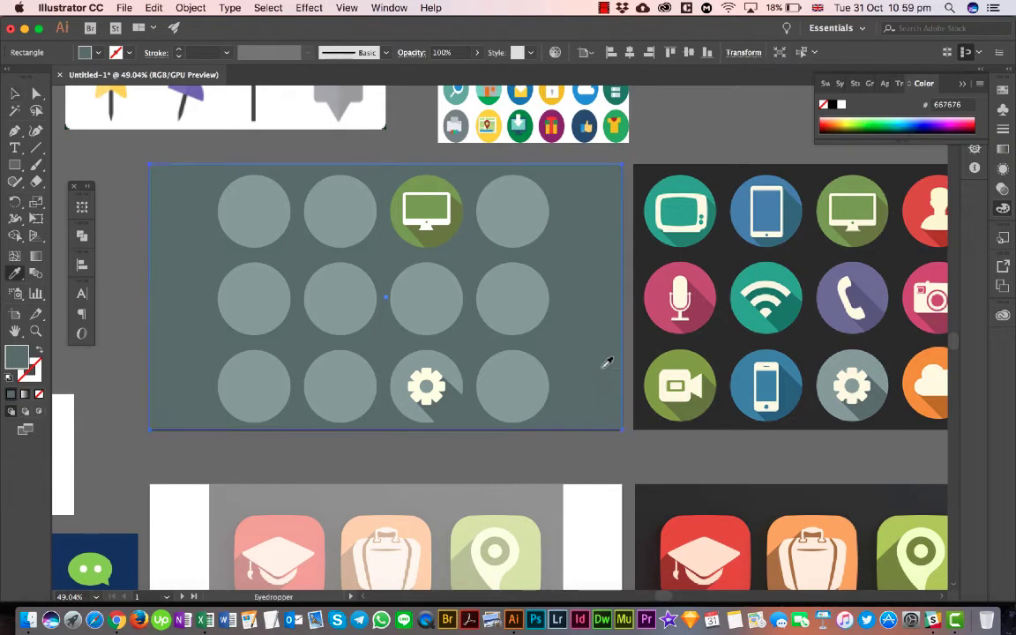
pyautogui.click(721, 333)
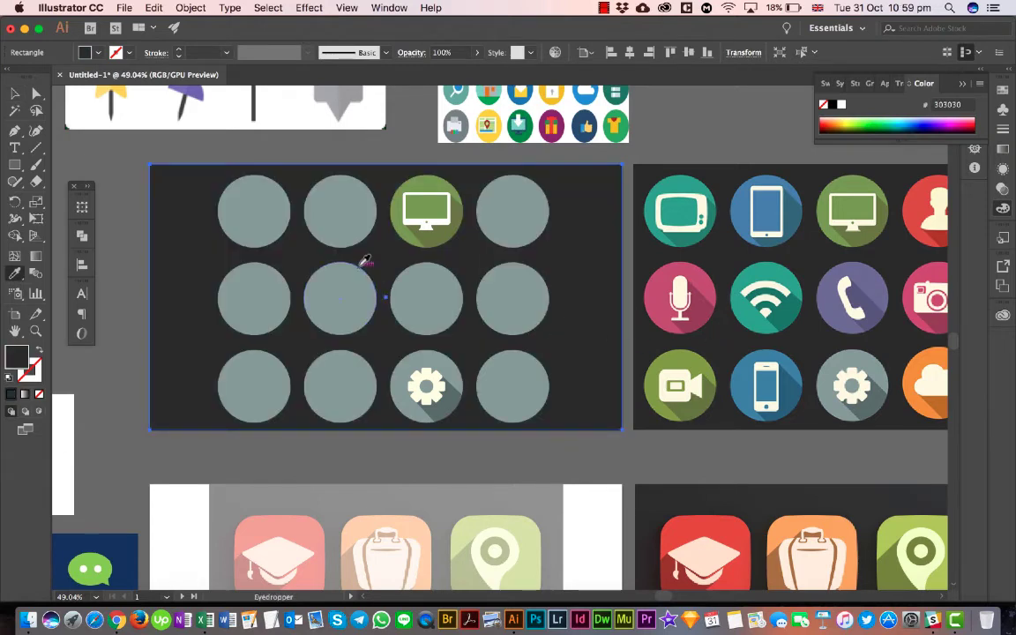
pyautogui.click(15, 92)
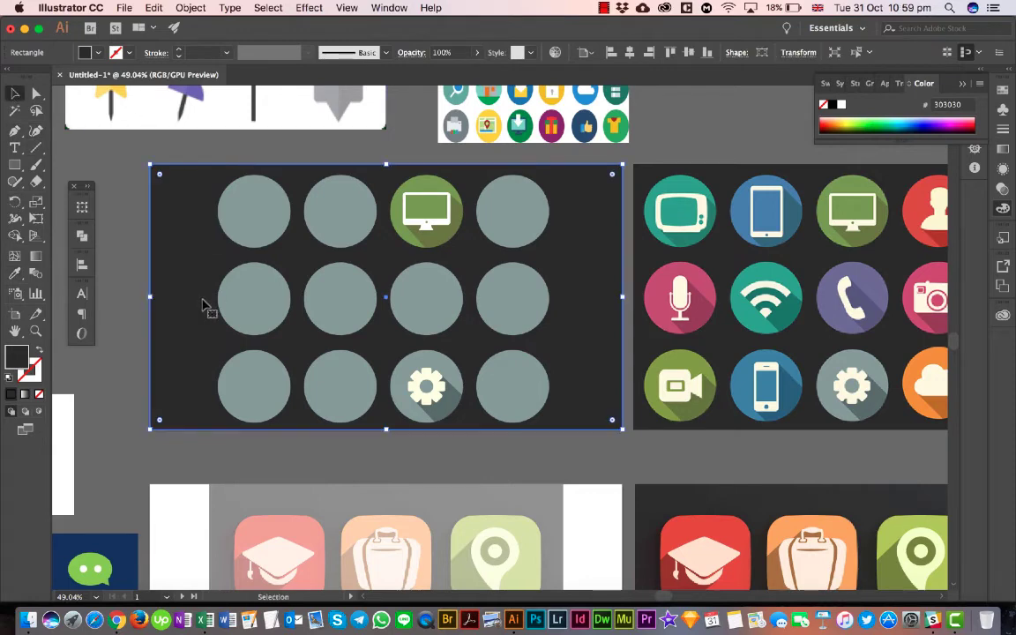
pyautogui.click(219, 439)
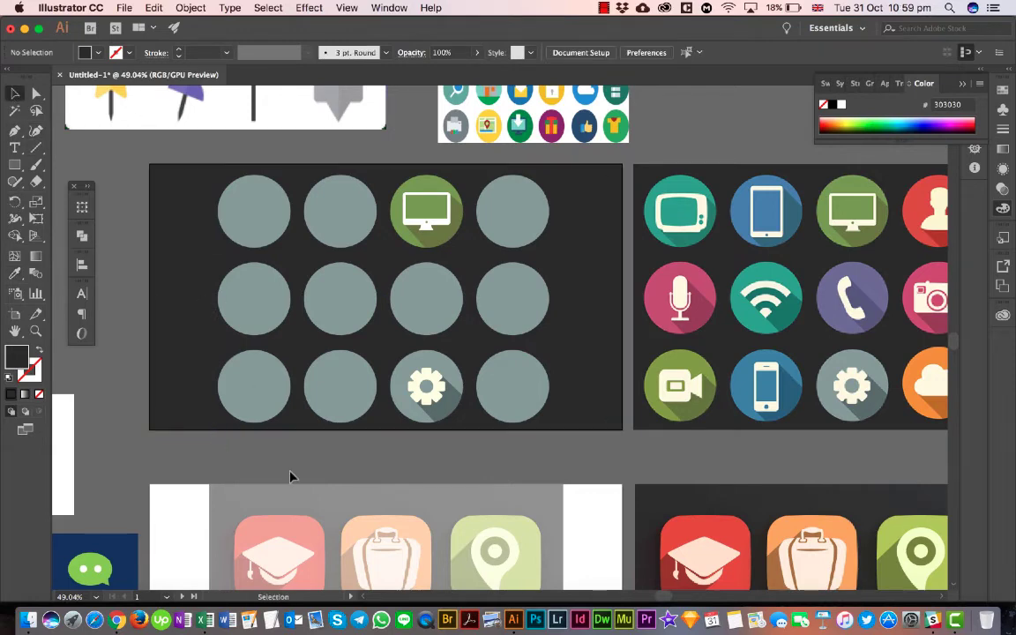
# - Compare the gear and monitor icons on the dark tracing artboard with the reference icon sets around it
pyautogui.scroll(-3, 328, 475)
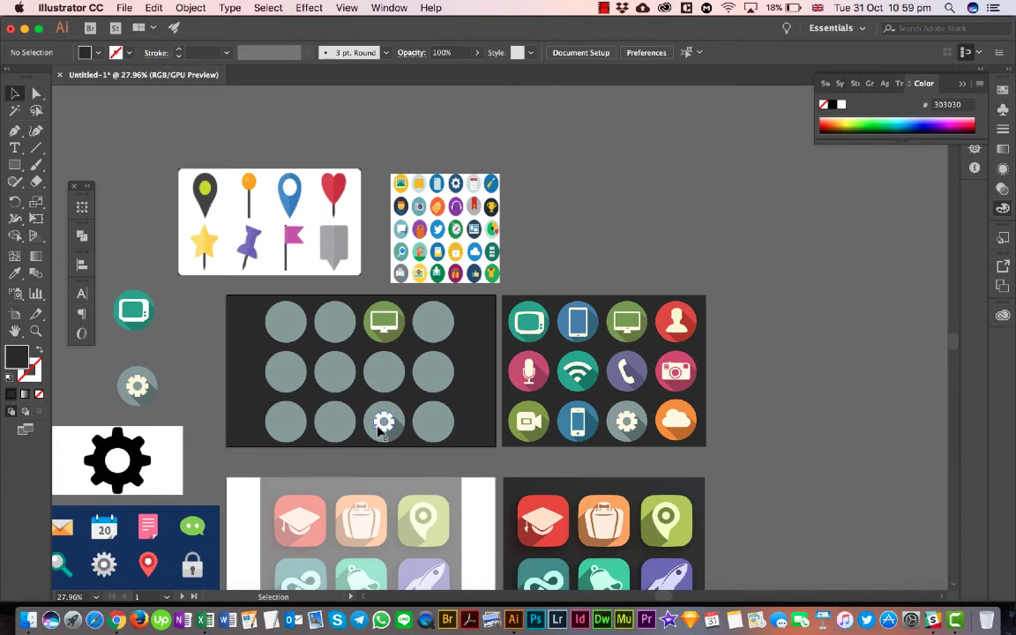
pyautogui.hscroll(-5, 380, 429)
pyautogui.scroll(-2, 380, 430)
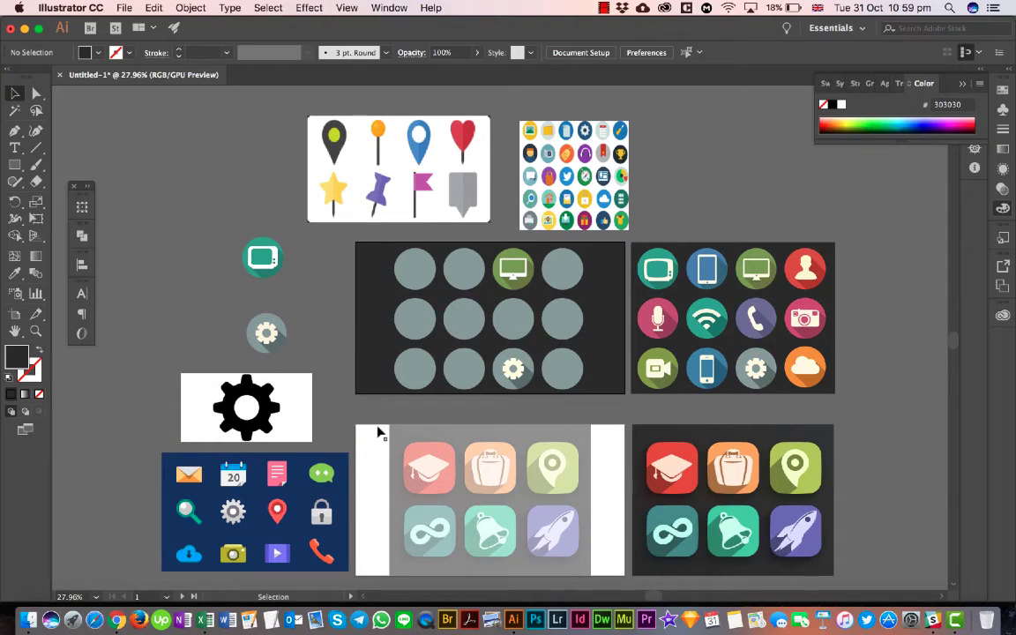
pyautogui.scroll(-2, 377, 432)
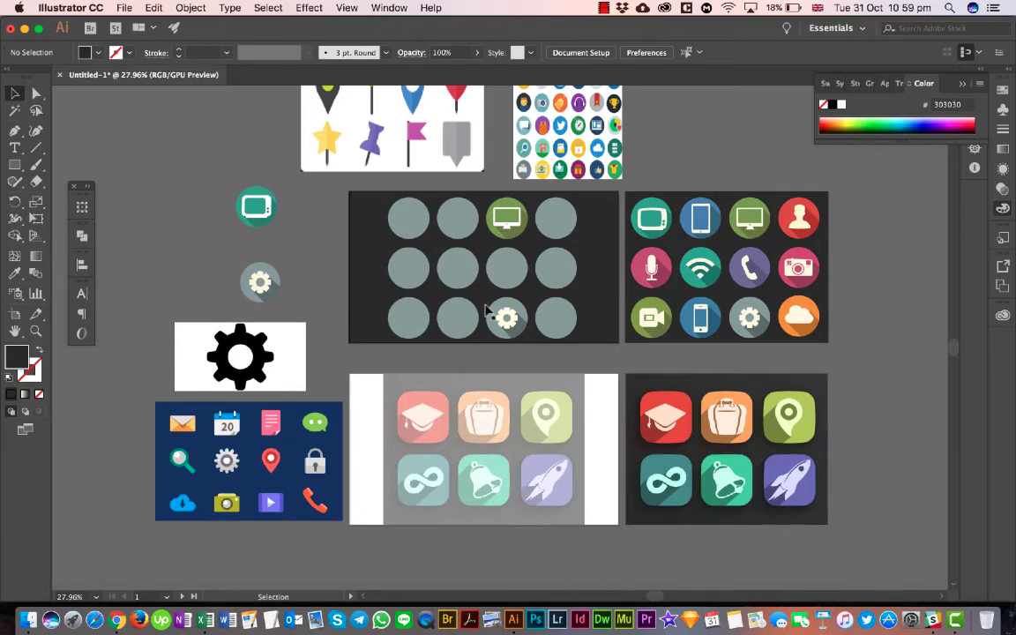
pyautogui.scroll(2, 513, 256)
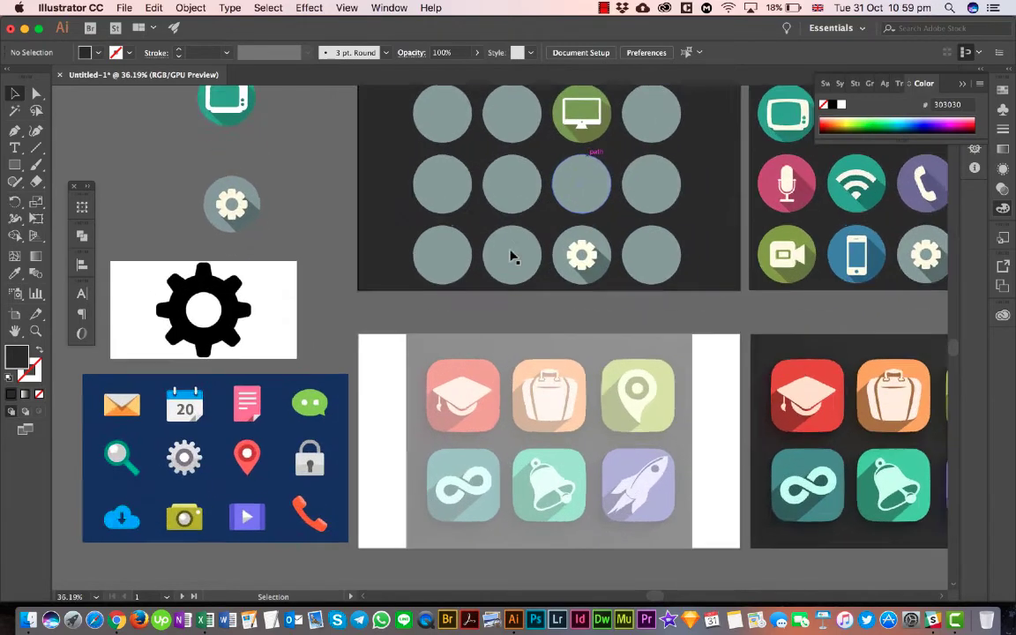
pyautogui.scroll(3, 512, 256)
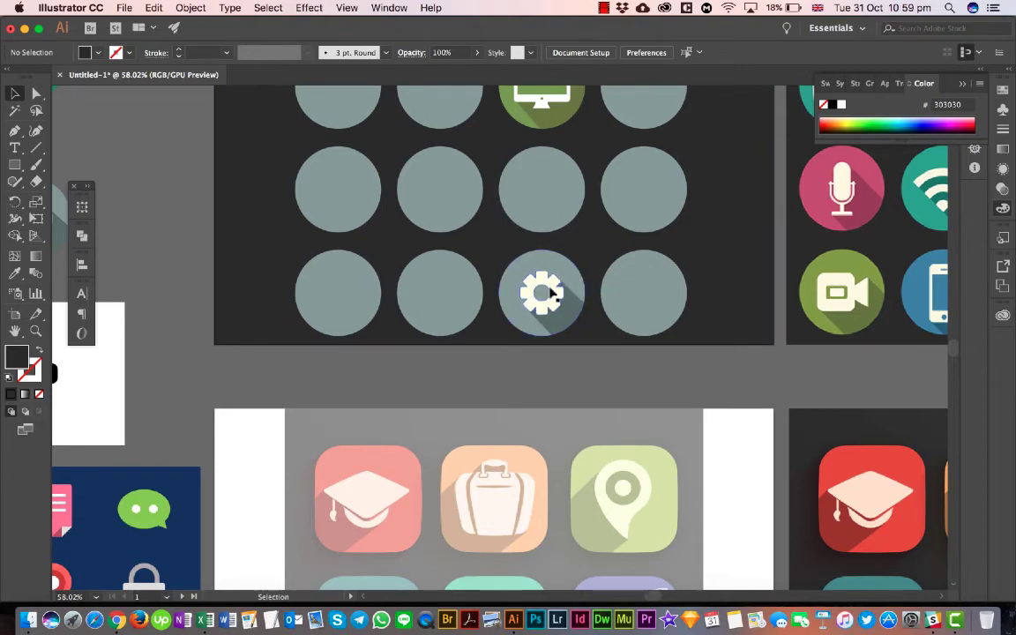
pyautogui.scroll(-1, 548, 293)
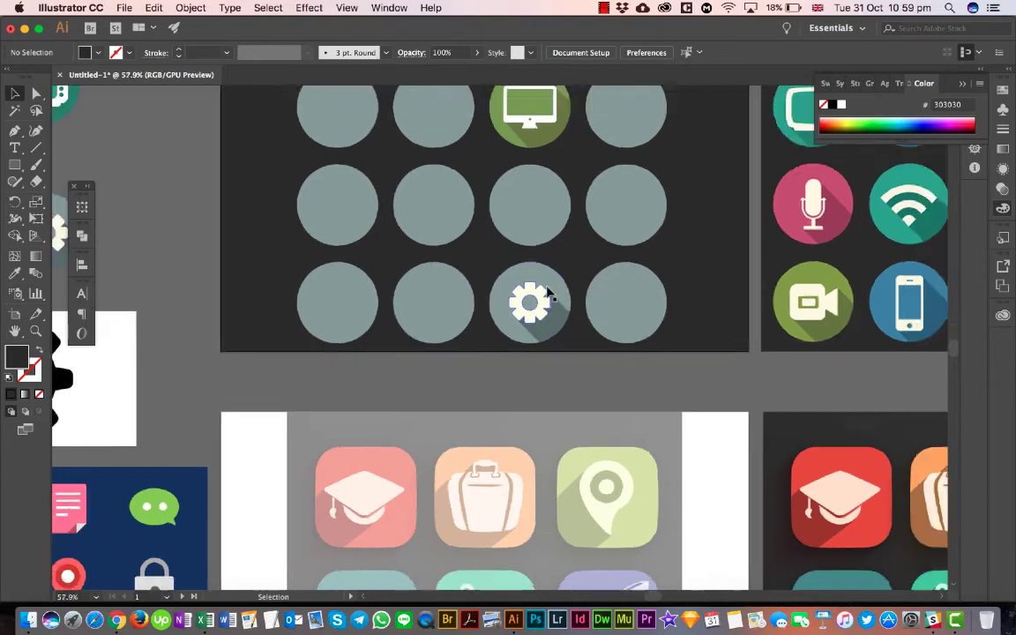
pyautogui.scroll(-3, 547, 294)
pyautogui.scroll(-2, 549, 291)
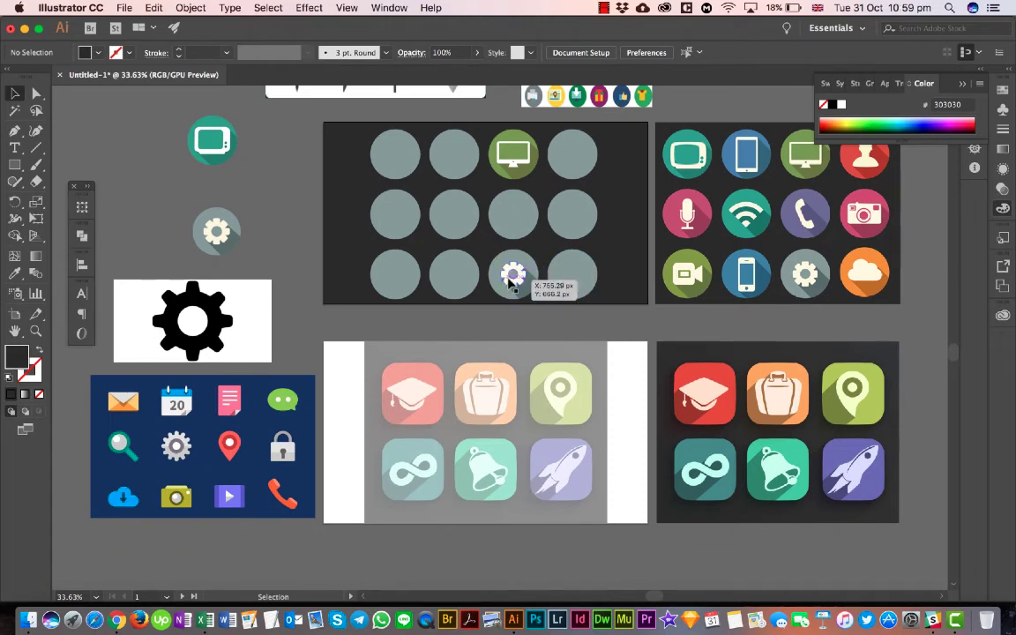
pyautogui.hscroll(-3, 509, 283)
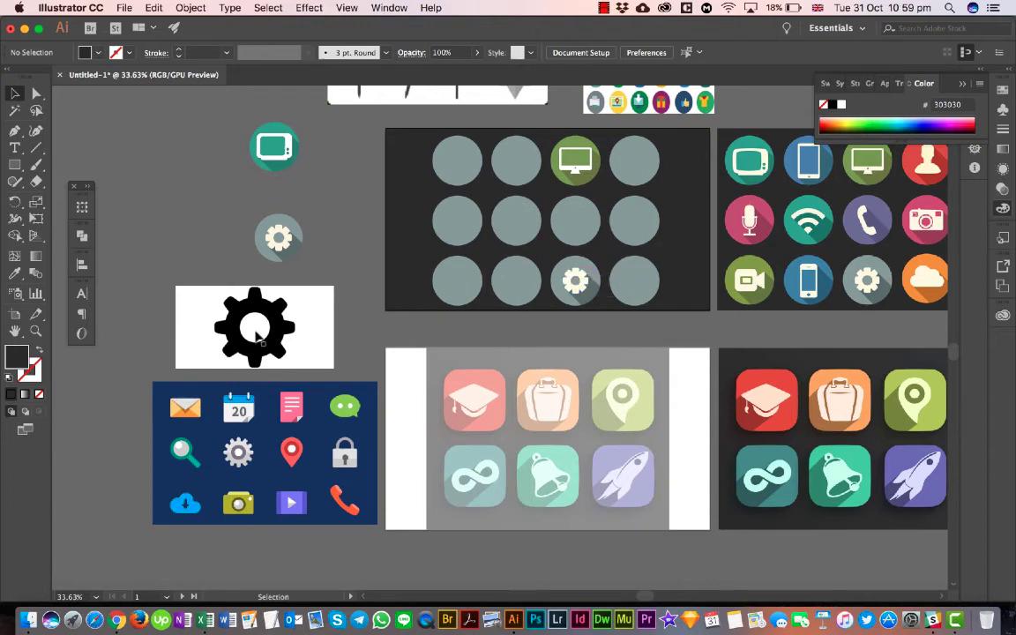
# - Draw a dark circle outward from the center of the grey gear in the blue icon sheet, covering the gear's body
pyautogui.scroll(1, 256, 334)
pyautogui.scroll(5, 257, 334)
pyautogui.hscroll(-5, 257, 334)
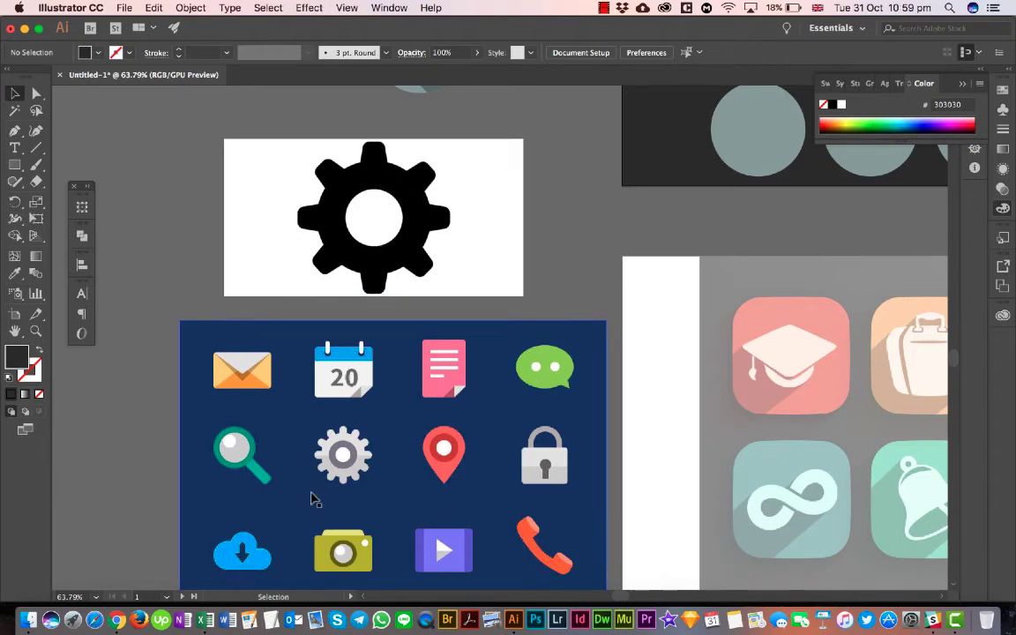
pyautogui.scroll(10, 320, 335)
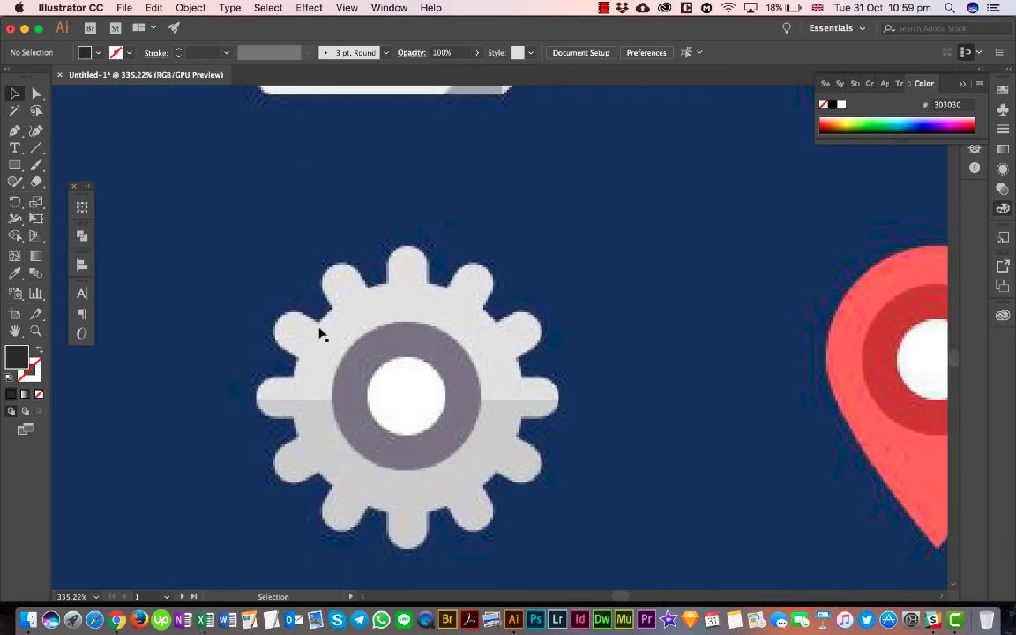
pyautogui.scroll(-5, 400, 285)
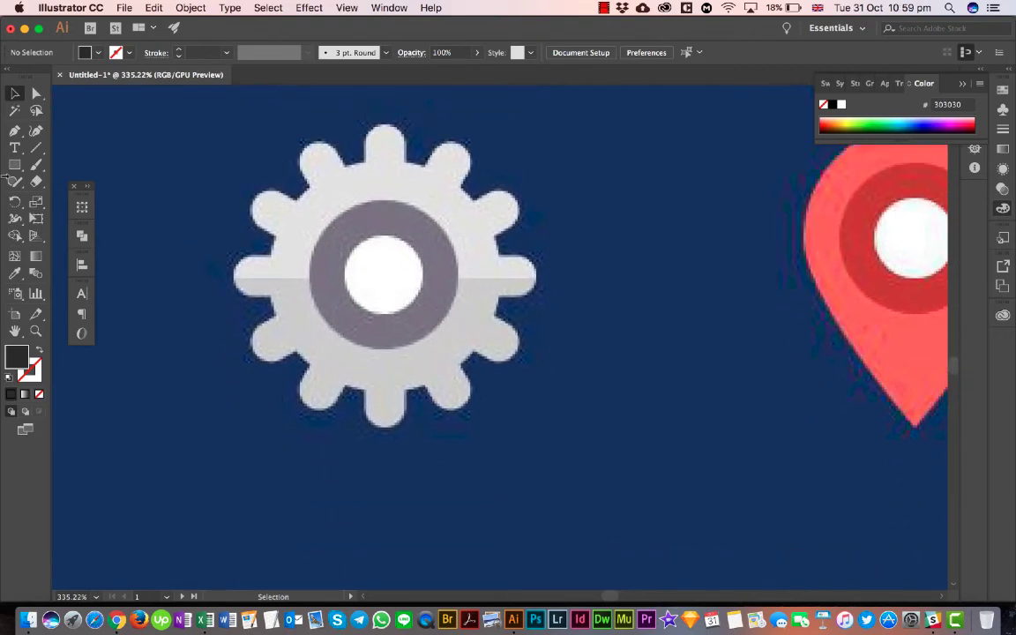
pyautogui.moveTo(15, 164); pyautogui.dragTo(50, 199)
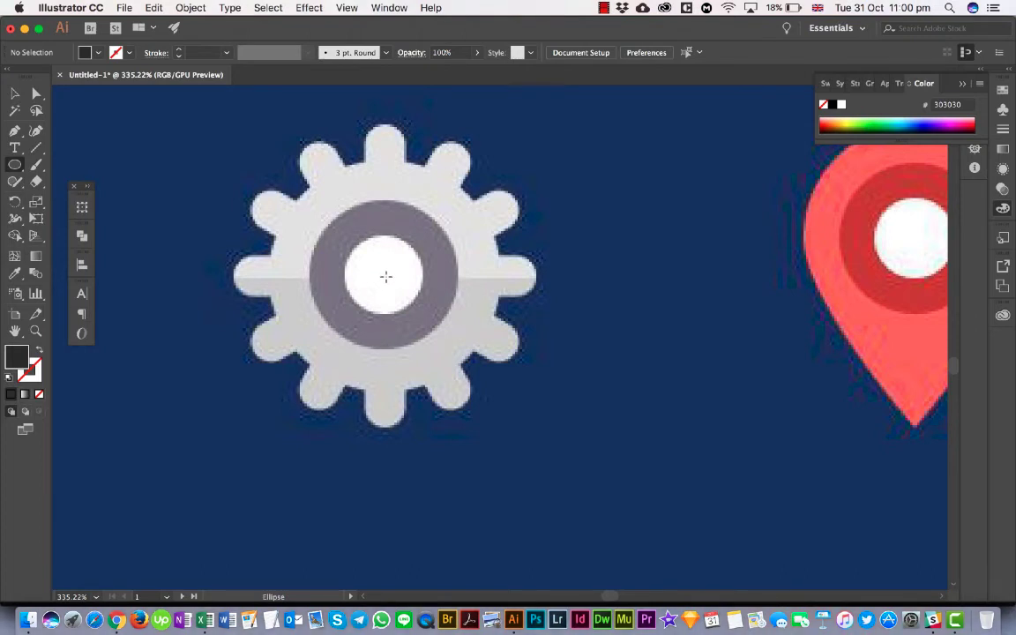
pyautogui.moveTo(386, 277); pyautogui.dragTo(267, 158)
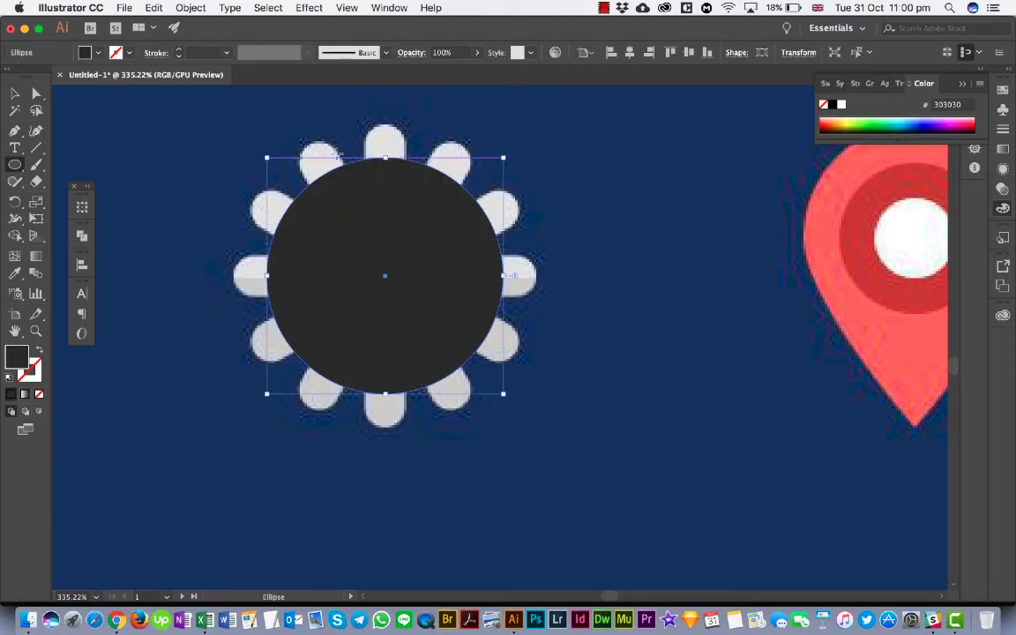
pyautogui.click(17, 94)
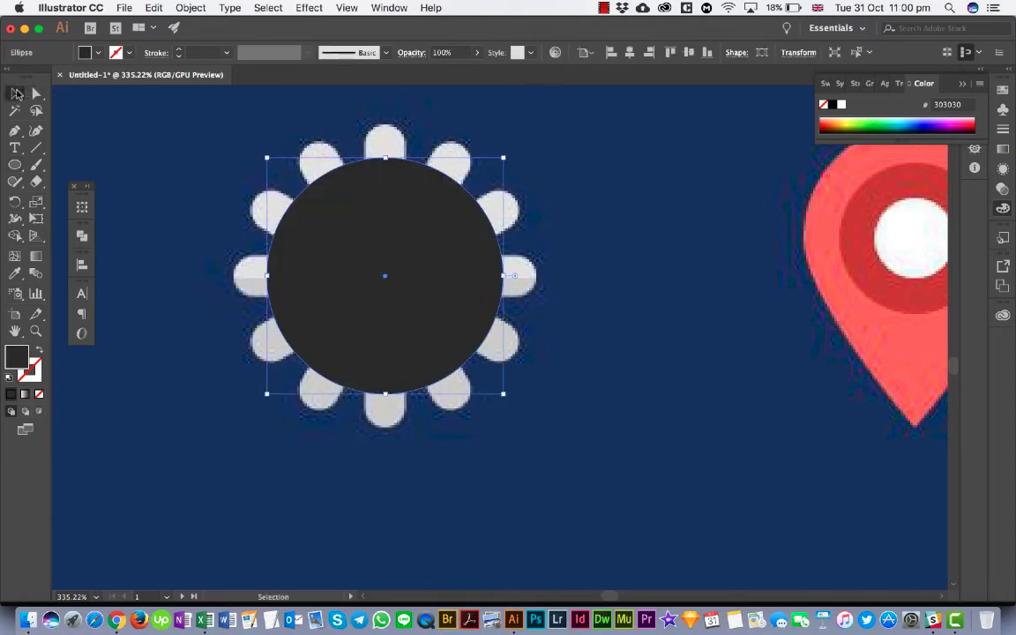
pyautogui.click(146, 201)
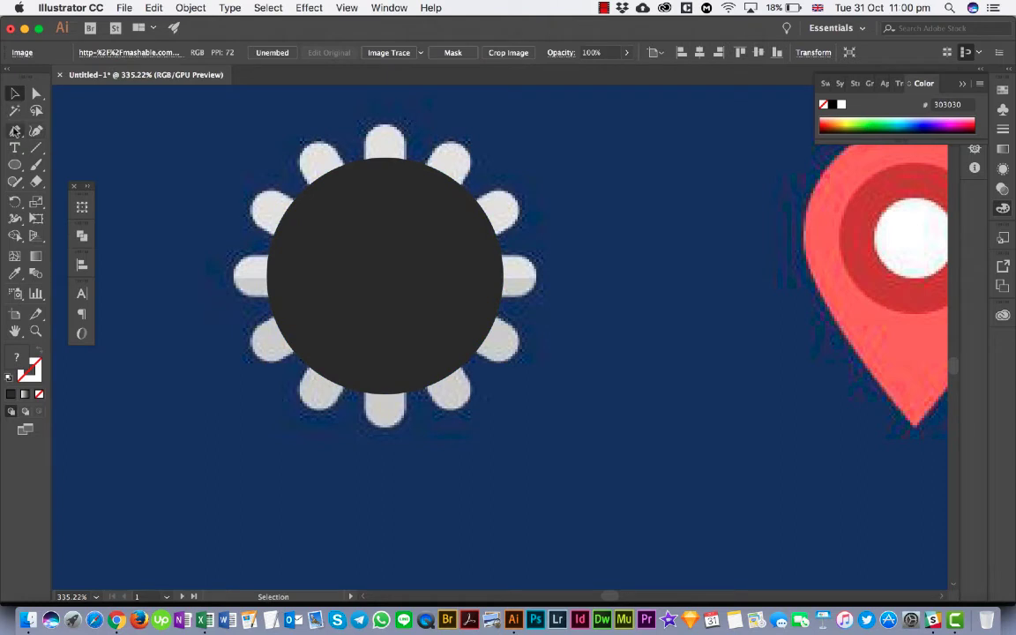
# - Draw a tall, narrow rounded rectangle through the circle, spanning the gear's uppermost and lowermost teeth at the tooth width
pyautogui.click(15, 165)
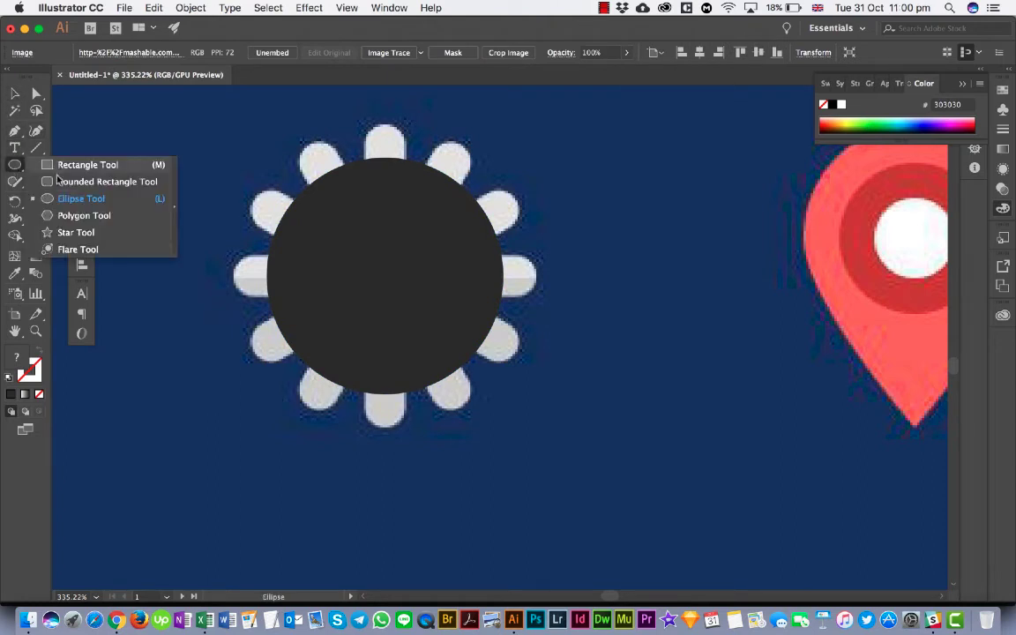
pyautogui.click(56, 180)
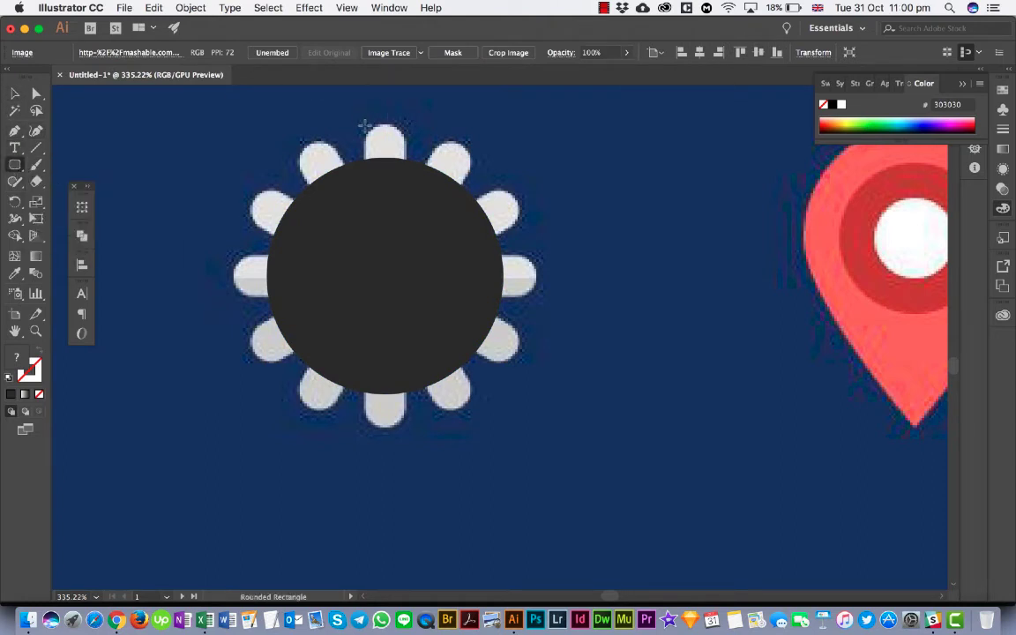
pyautogui.moveTo(364, 127); pyautogui.dragTo(406, 432)
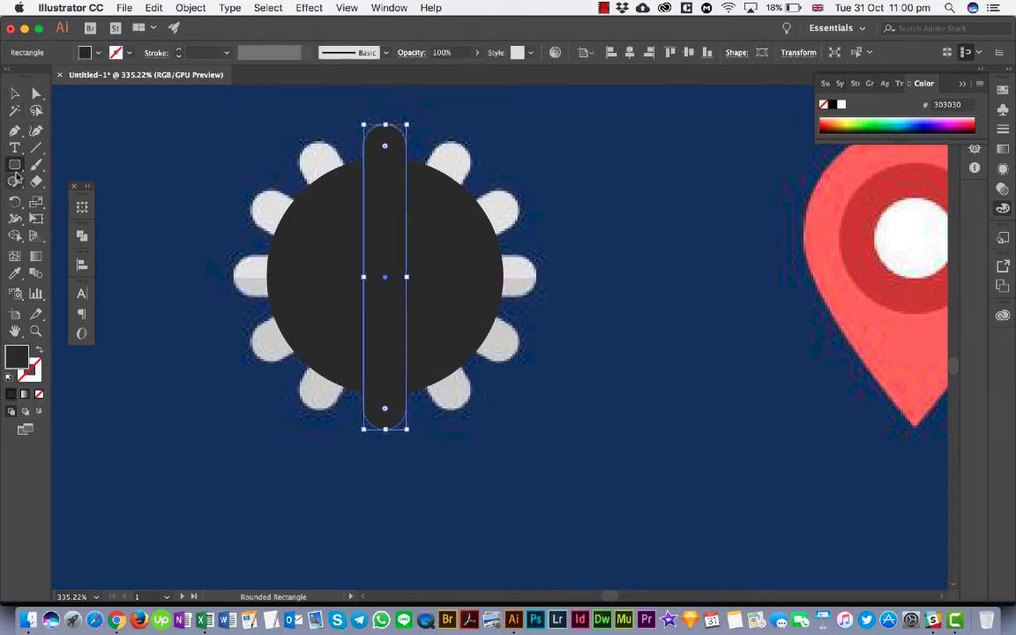
pyautogui.click(14, 92)
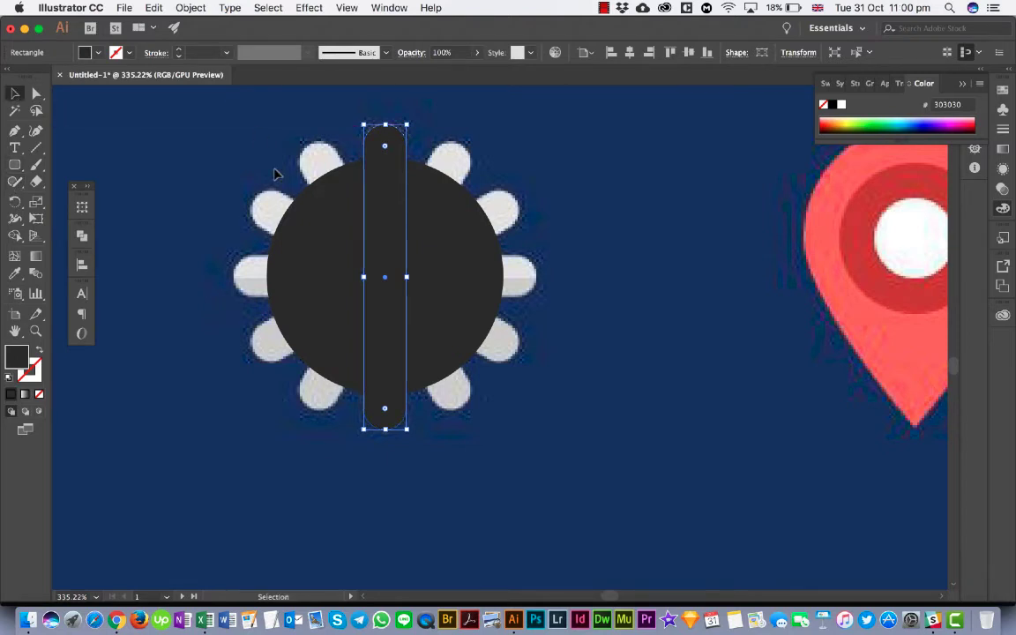
# - Undo the accidental move of the blue icon reference image and lock the image in place
pyautogui.moveTo(274, 174); pyautogui.dragTo(412, 250)
pyautogui.press('super+z')
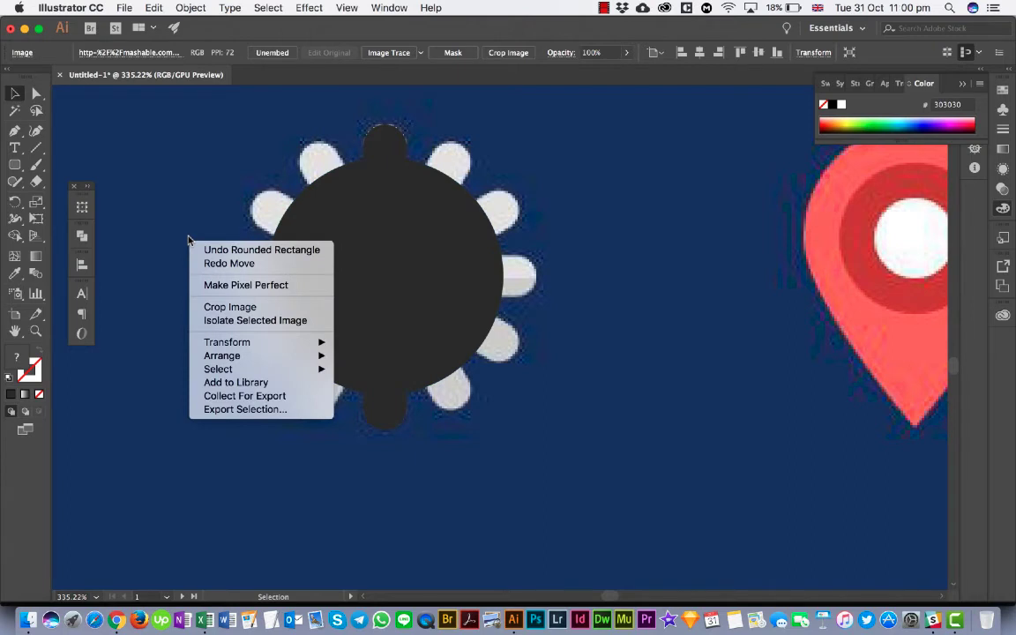
pyautogui.click(188, 238)
pyautogui.click(153, 9)
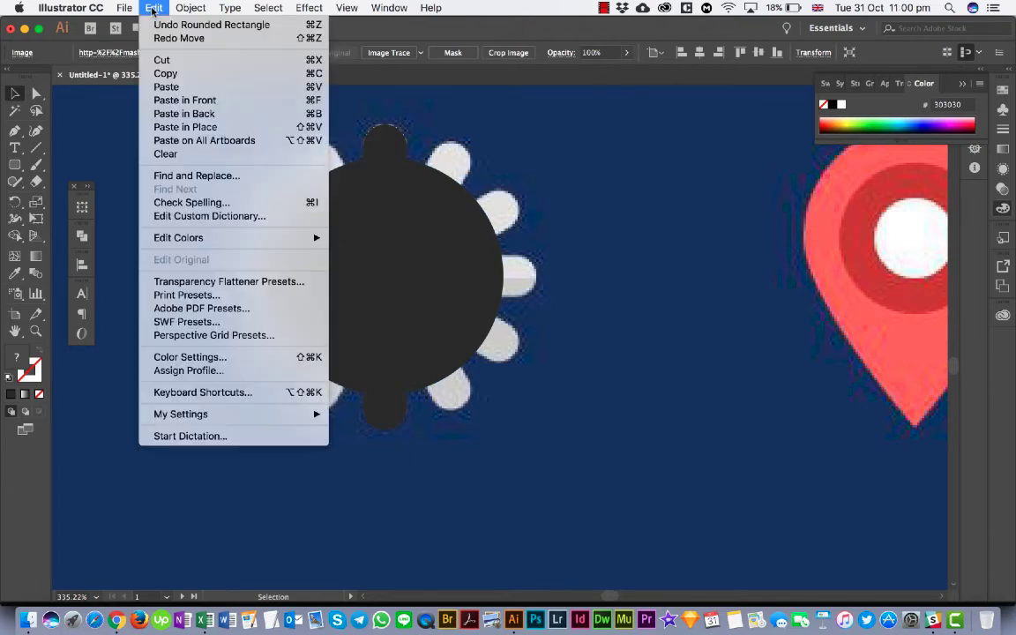
pyautogui.moveTo(246, 89)
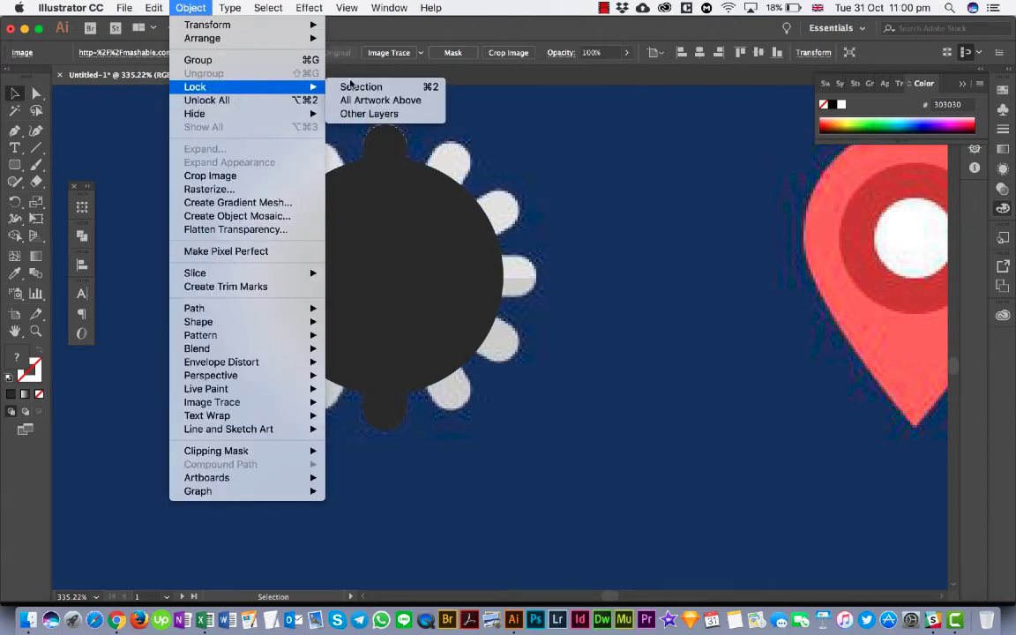
pyautogui.click(353, 86)
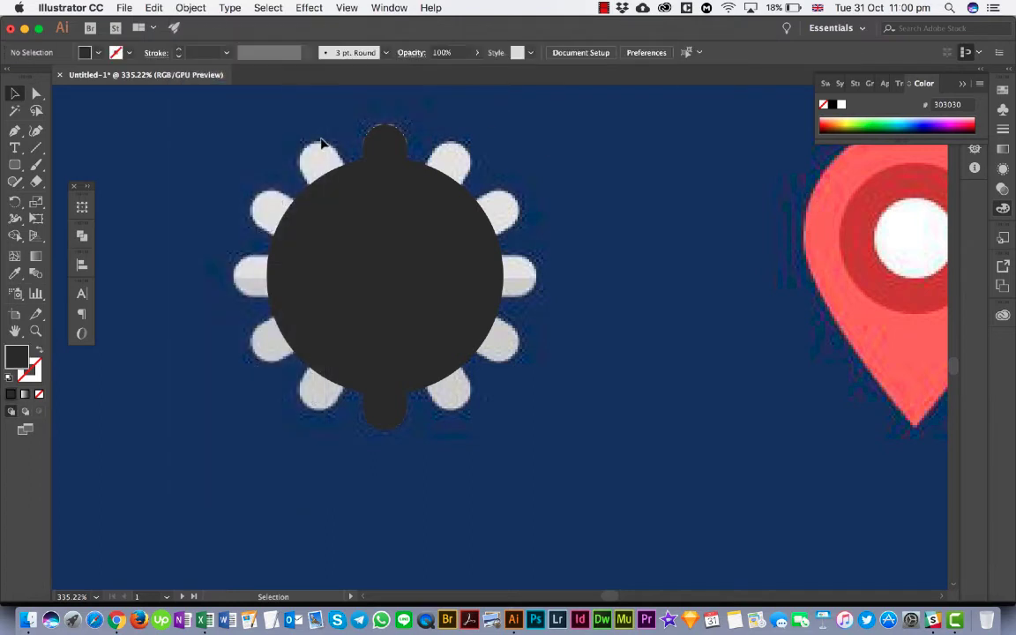
# - Align the rounded bar vertically to the center of the circle, using the circle as the key object
pyautogui.click(433, 212)
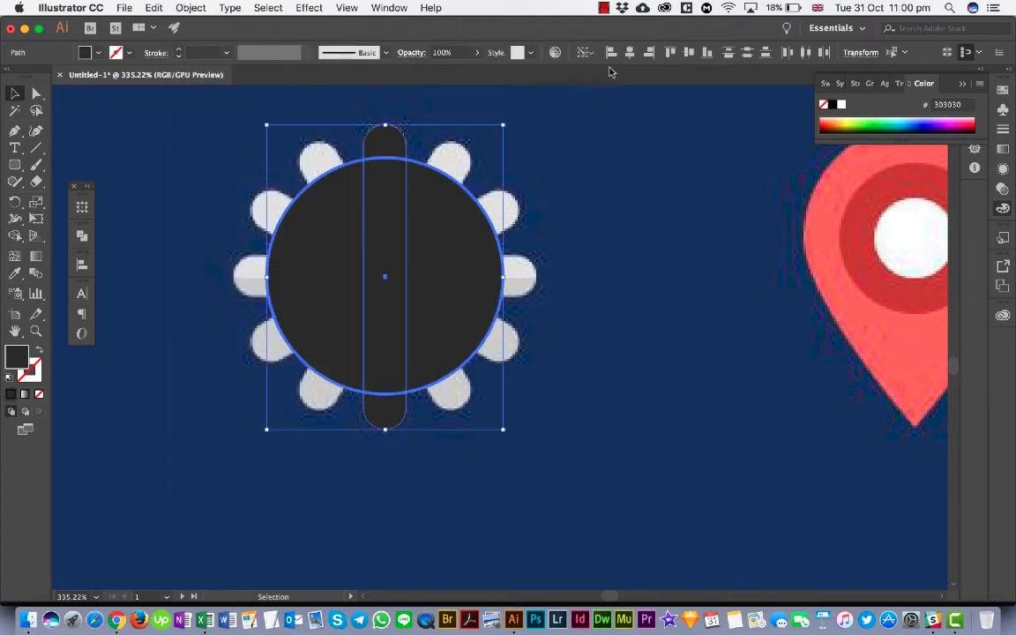
pyautogui.click(690, 54)
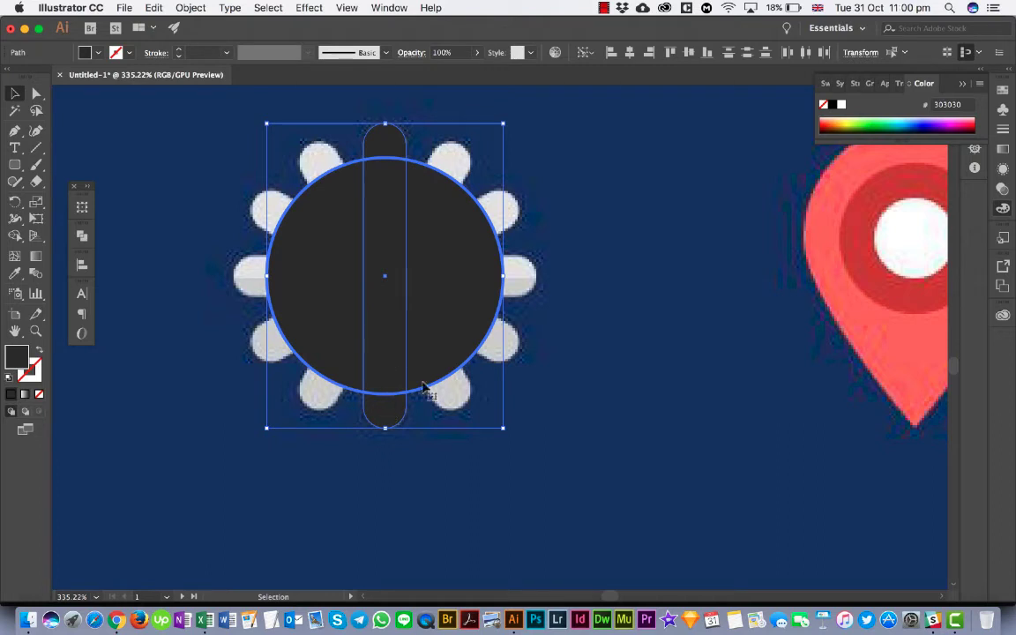
pyautogui.click(517, 379)
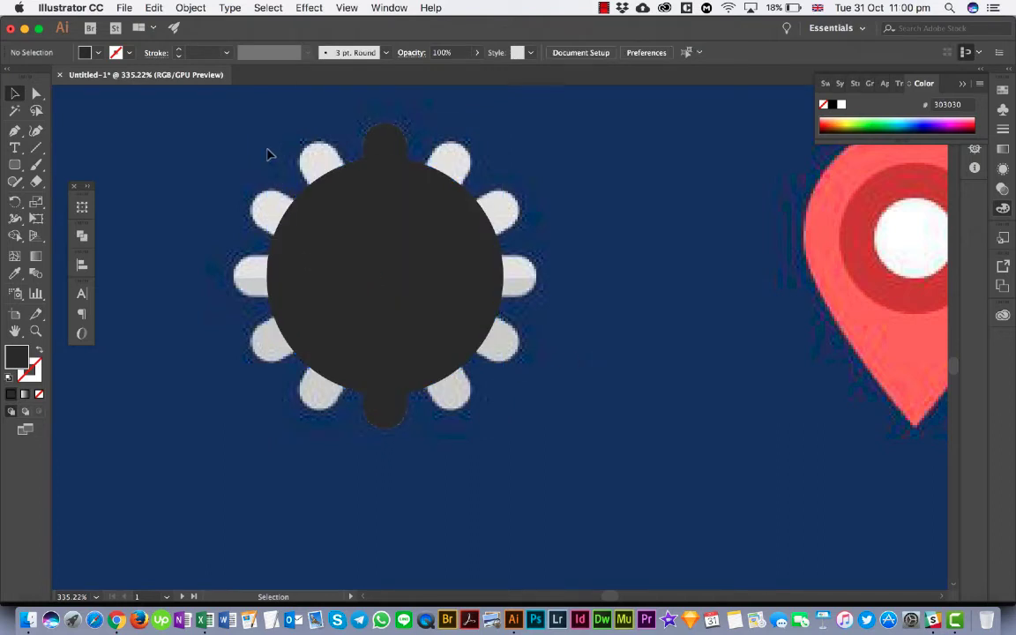
pyautogui.moveTo(240, 133); pyautogui.dragTo(444, 313)
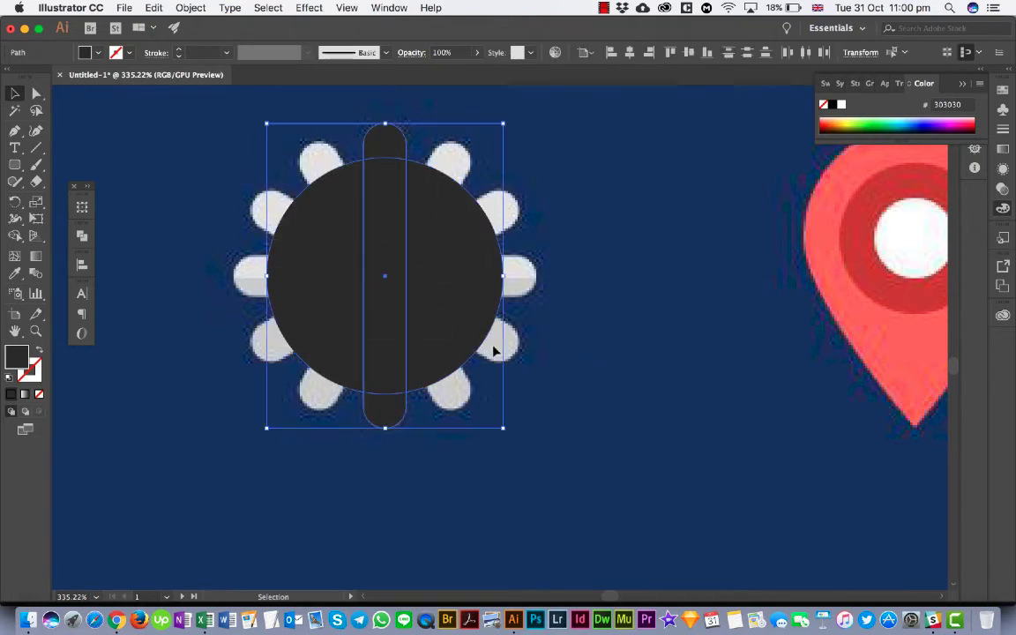
pyautogui.click(588, 291)
# - Try to rotate the rounded bar itself by 30° about its center, and undo that rotation
pyautogui.click(376, 269)
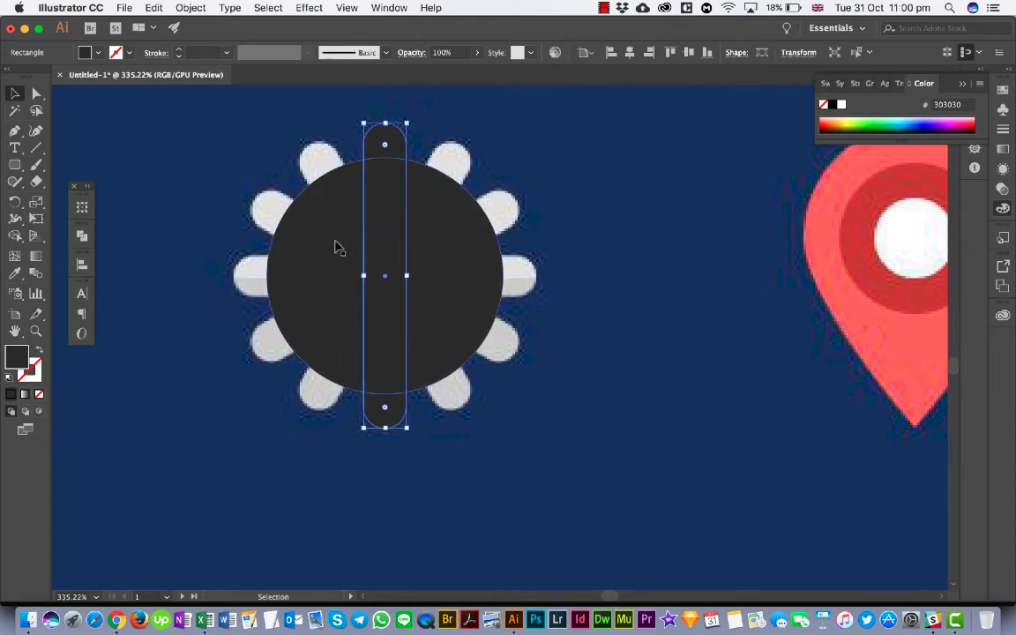
pyautogui.doubleClick(15, 203)
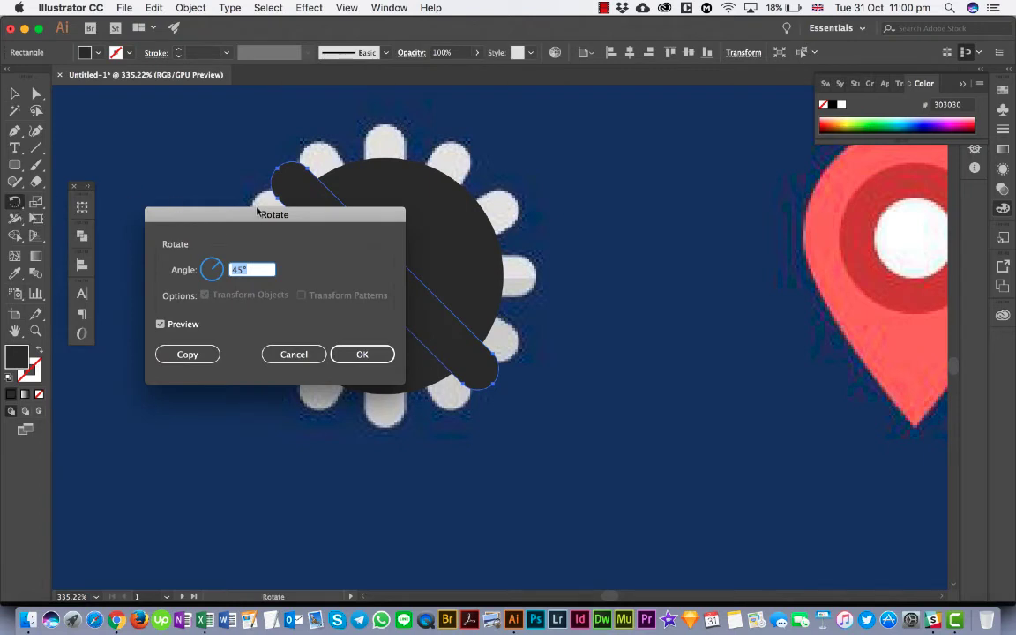
pyautogui.moveTo(276, 222); pyautogui.dragTo(262, 291)
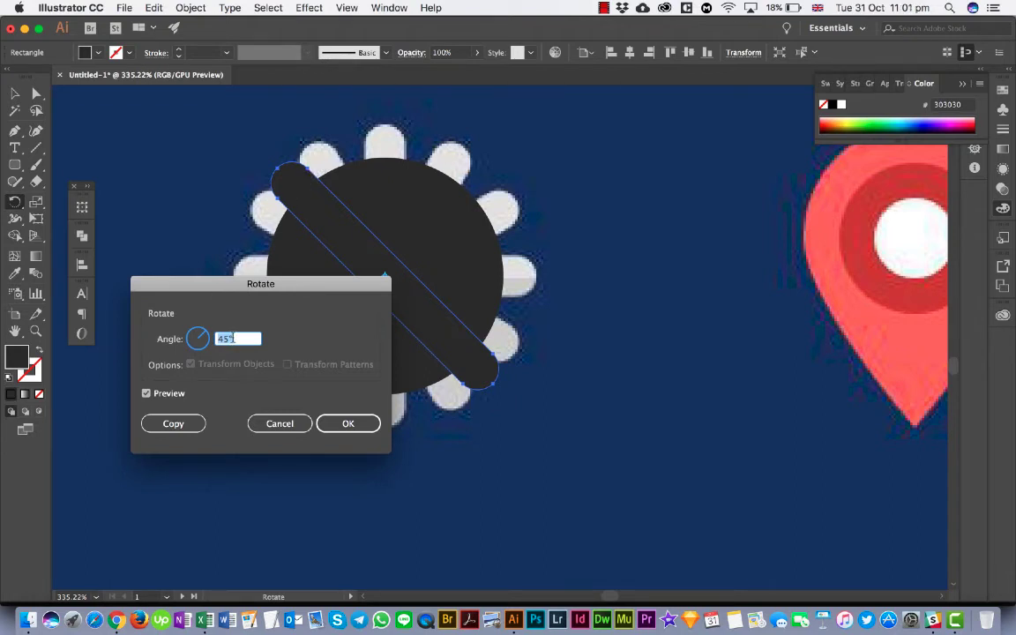
pyautogui.press('Down')
pyautogui.press('Down')
pyautogui.press('Down')
pyautogui.press('Down')
pyautogui.press('Down')
pyautogui.press('Down')
pyautogui.press('Down')
pyautogui.press('Down')
pyautogui.press('Down')
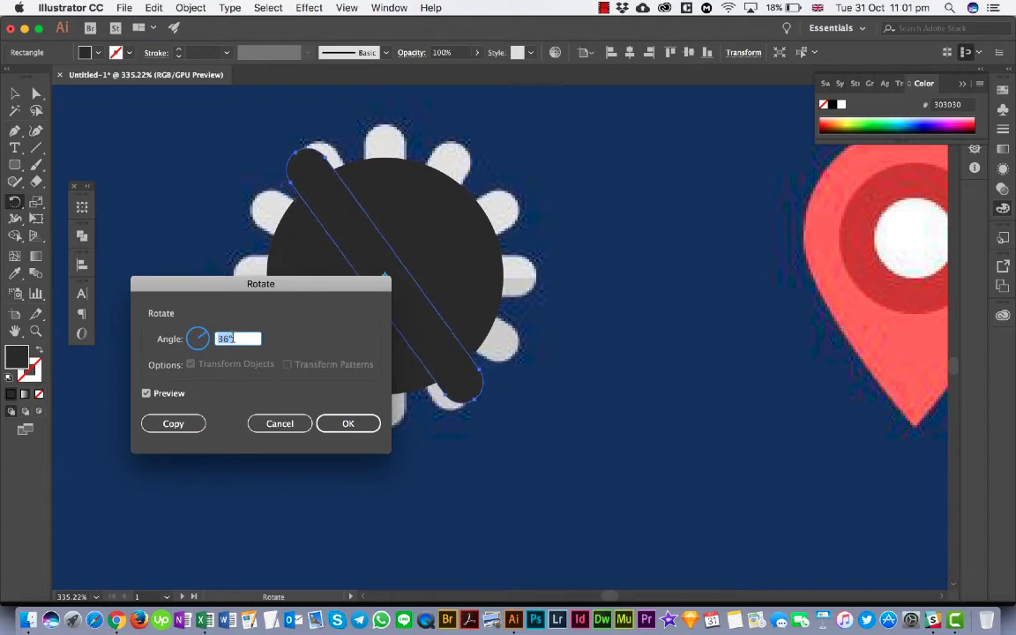
pyautogui.press('Down')
pyautogui.press('Down')
pyautogui.press('Down')
pyautogui.press('Down')
pyautogui.press('Down')
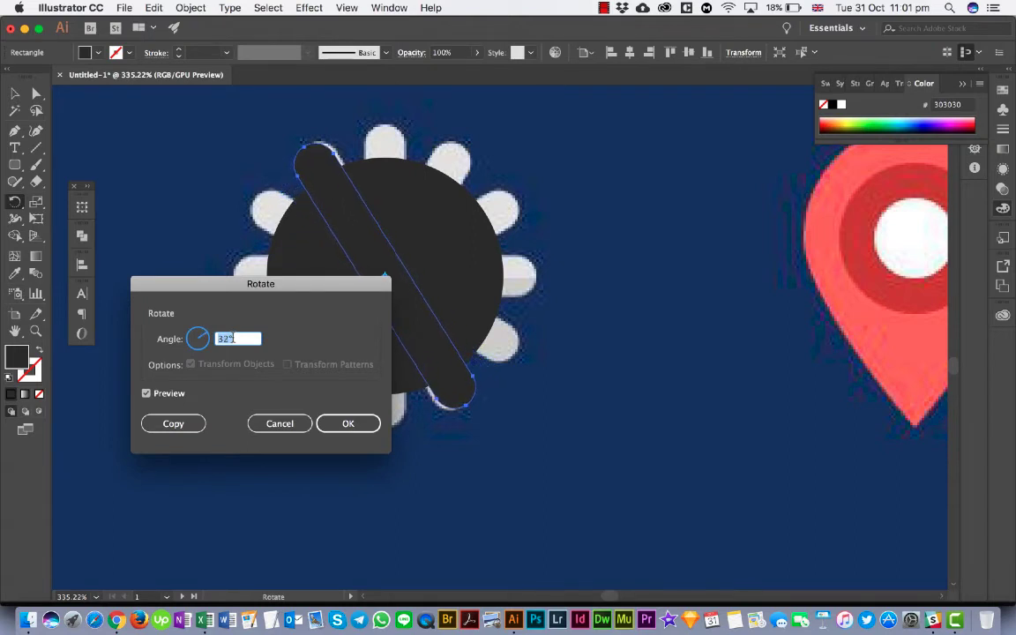
pyautogui.press('Down')
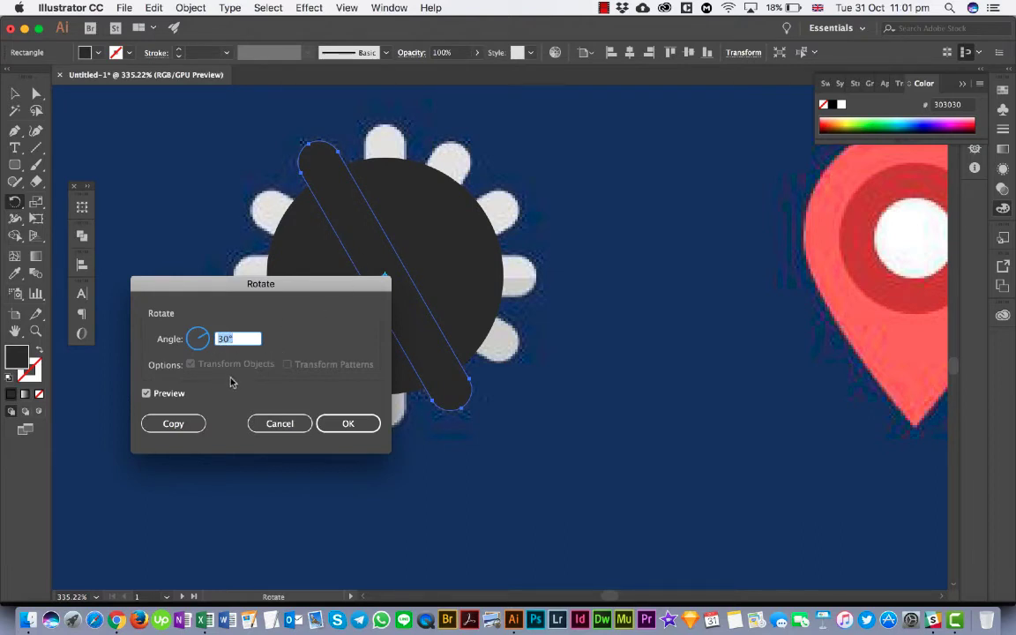
pyautogui.click(191, 427)
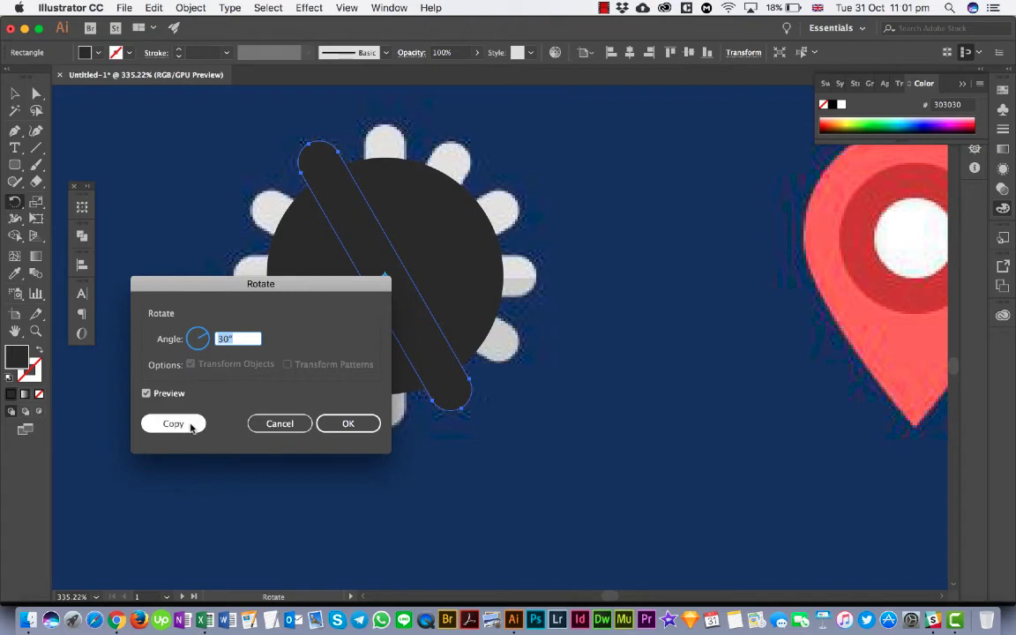
pyautogui.click(343, 424)
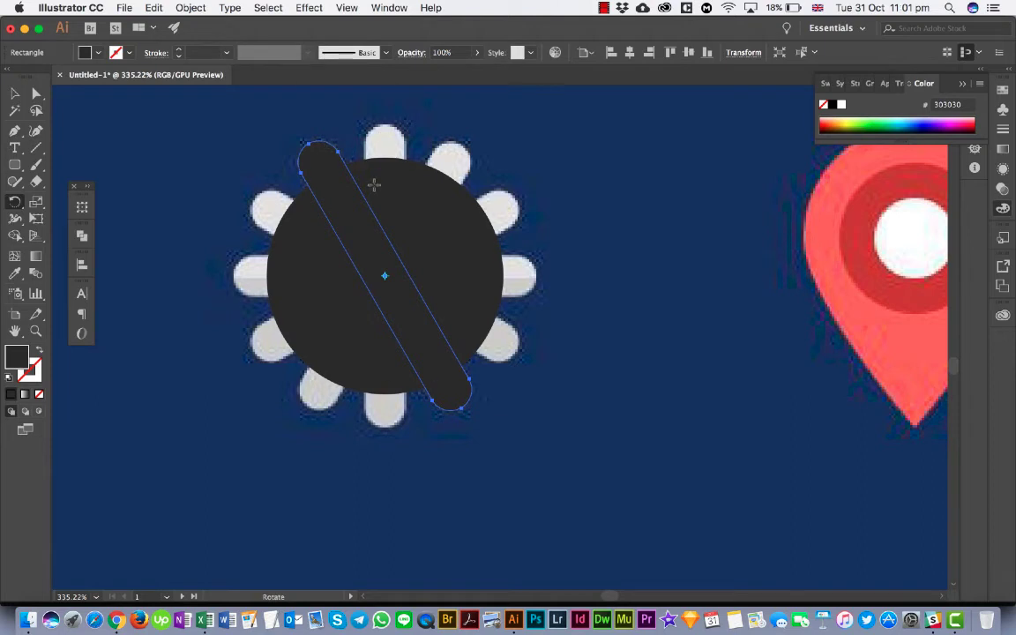
pyautogui.press('super+z')
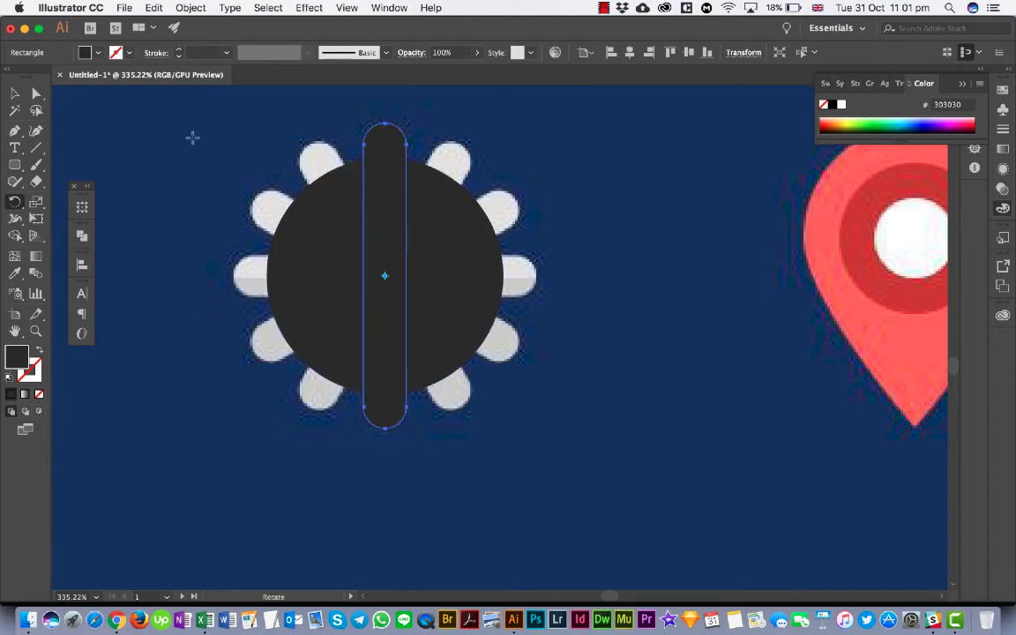
# - Create a copy of the vertical rounded bar rotated by 30° about its center, keeping the original bar in place
pyautogui.doubleClick(16, 202)
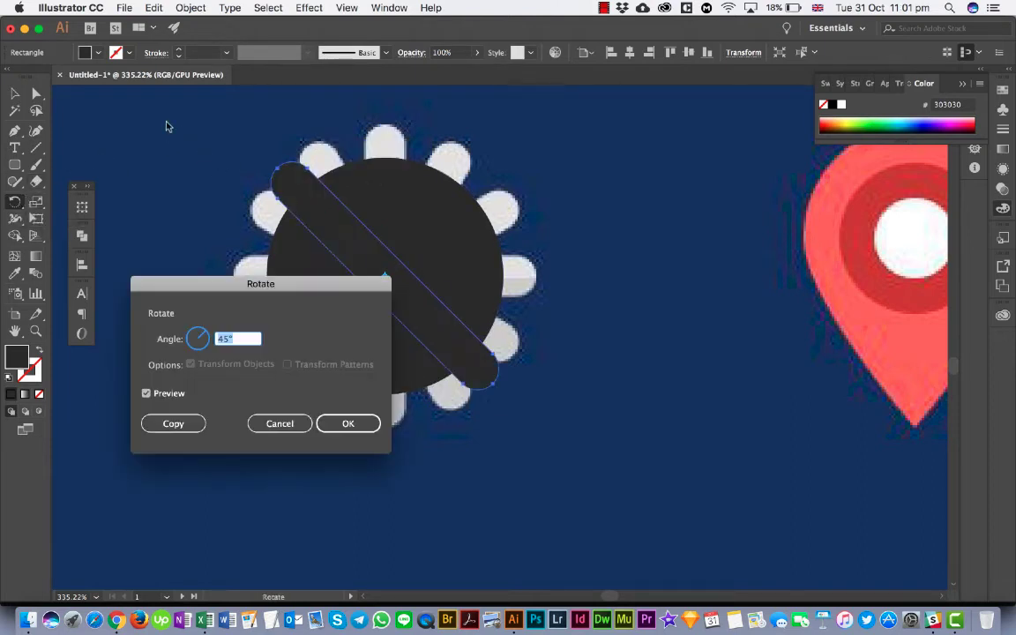
pyautogui.write('30')
pyautogui.press('Tab')
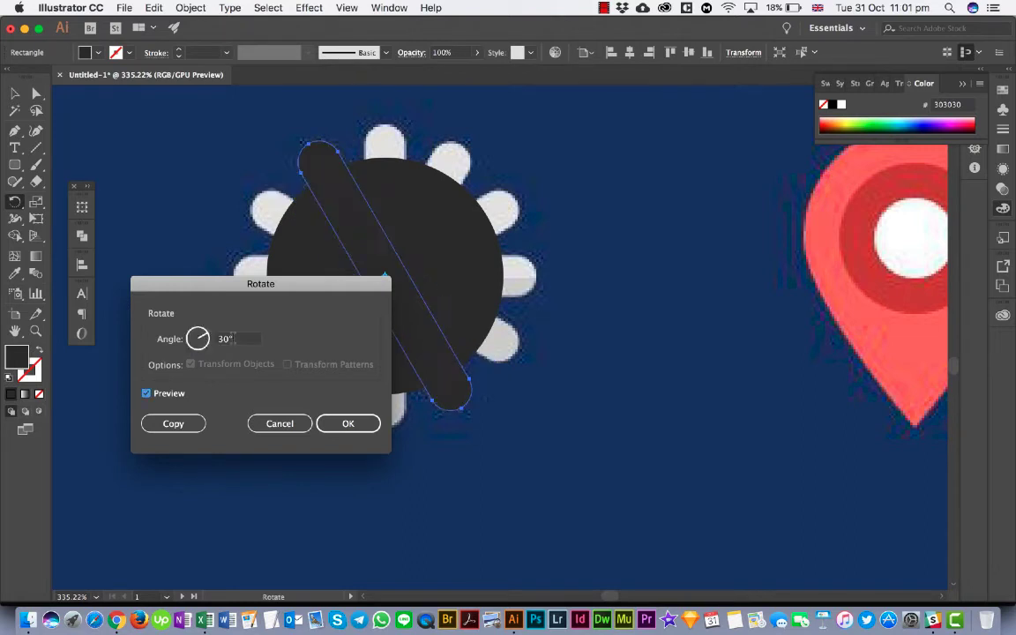
pyautogui.click(242, 340)
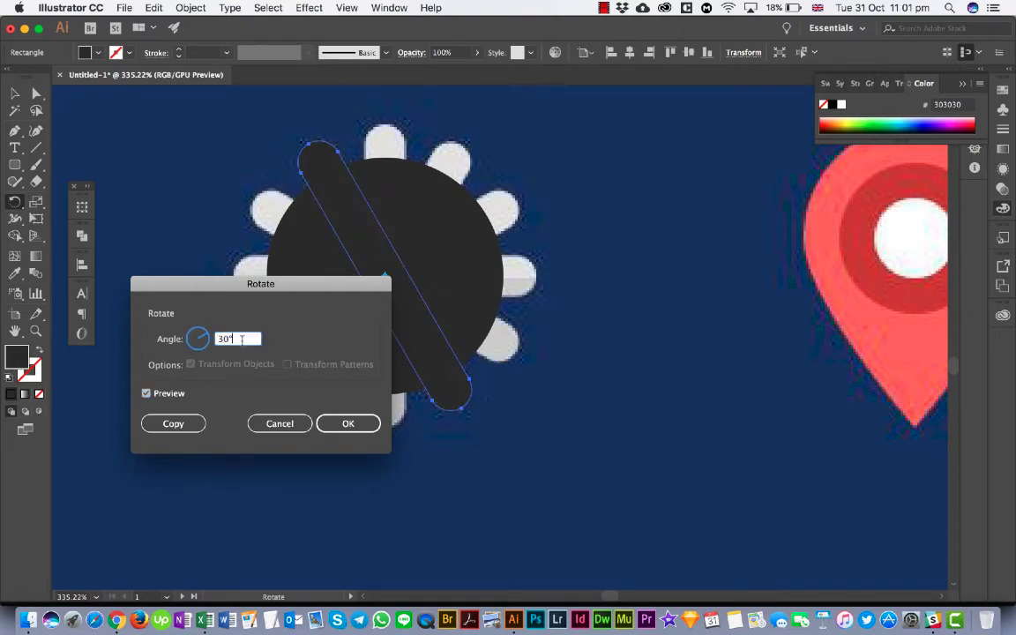
pyautogui.press('Up')
pyautogui.press('Up')
pyautogui.press('Up')
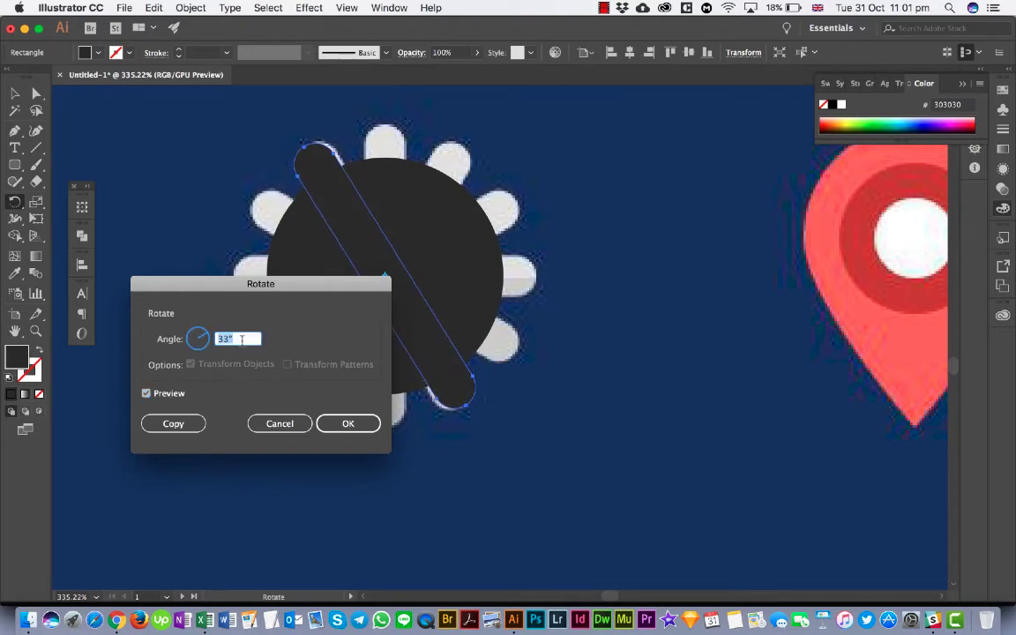
pyautogui.press('Down')
pyautogui.press('Down')
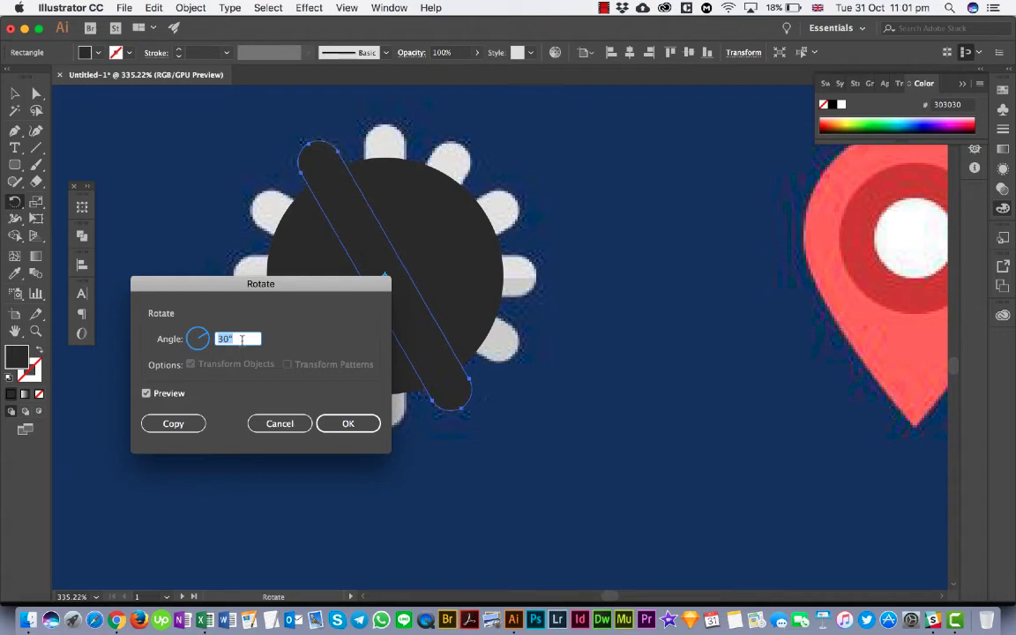
pyautogui.press('Up')
pyautogui.press('Up')
pyautogui.press('Up')
pyautogui.press('Up')
pyautogui.press('Up')
pyautogui.press('Up')
pyautogui.press('Up')
pyautogui.press('Up')
pyautogui.press('Up')
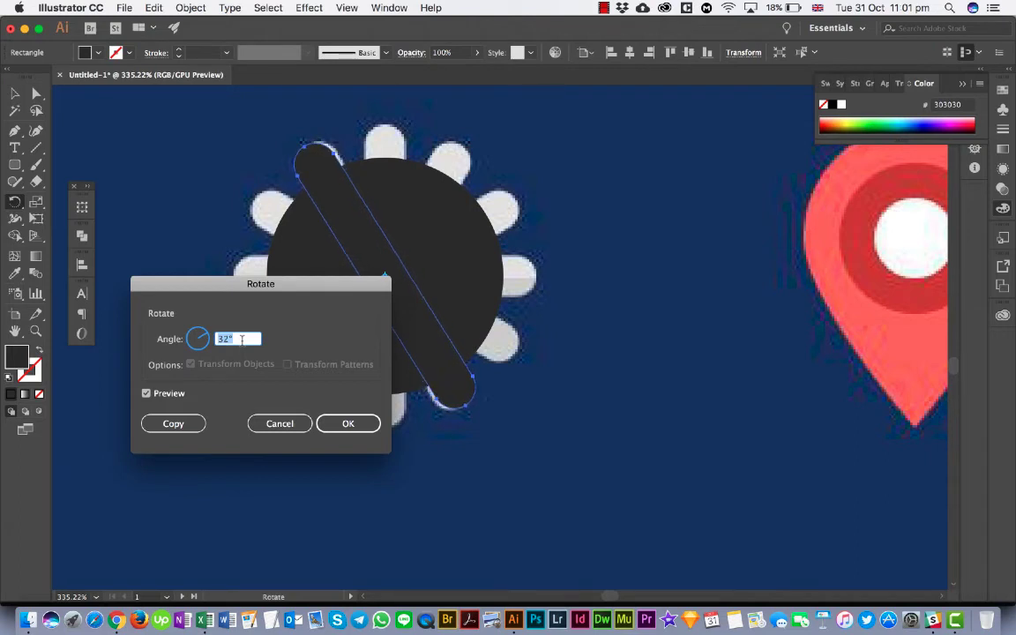
pyautogui.write('30')
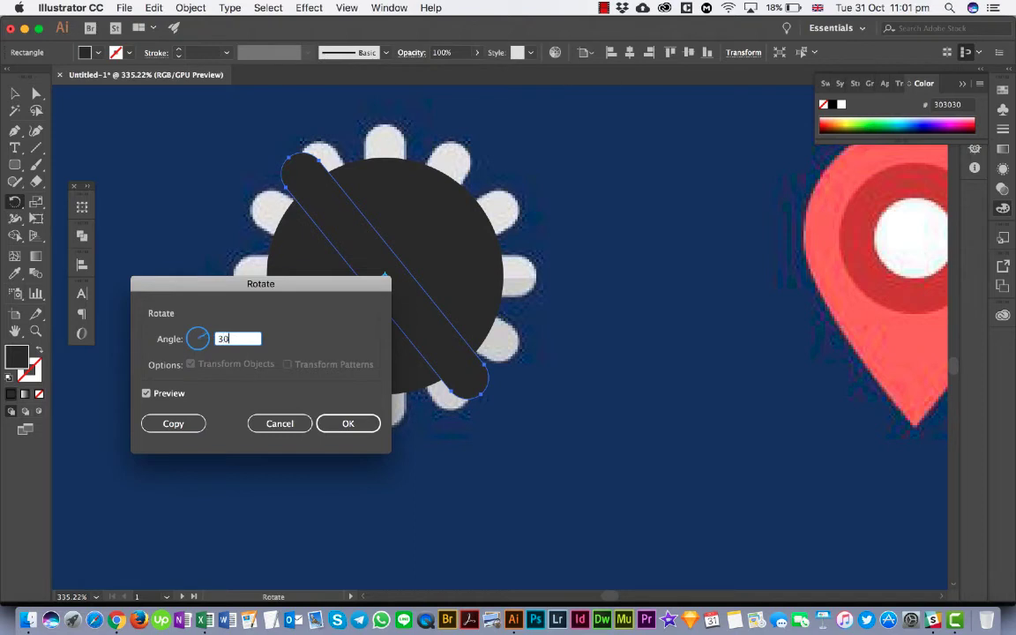
pyautogui.press('Tab')
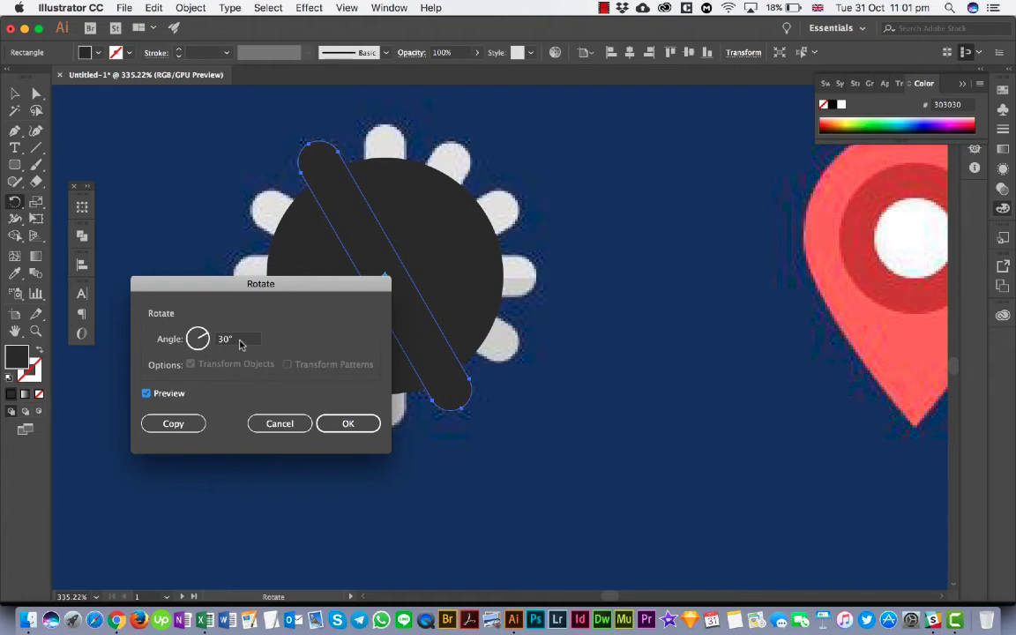
pyautogui.click(153, 397)
pyautogui.click(152, 397)
pyautogui.click(185, 428)
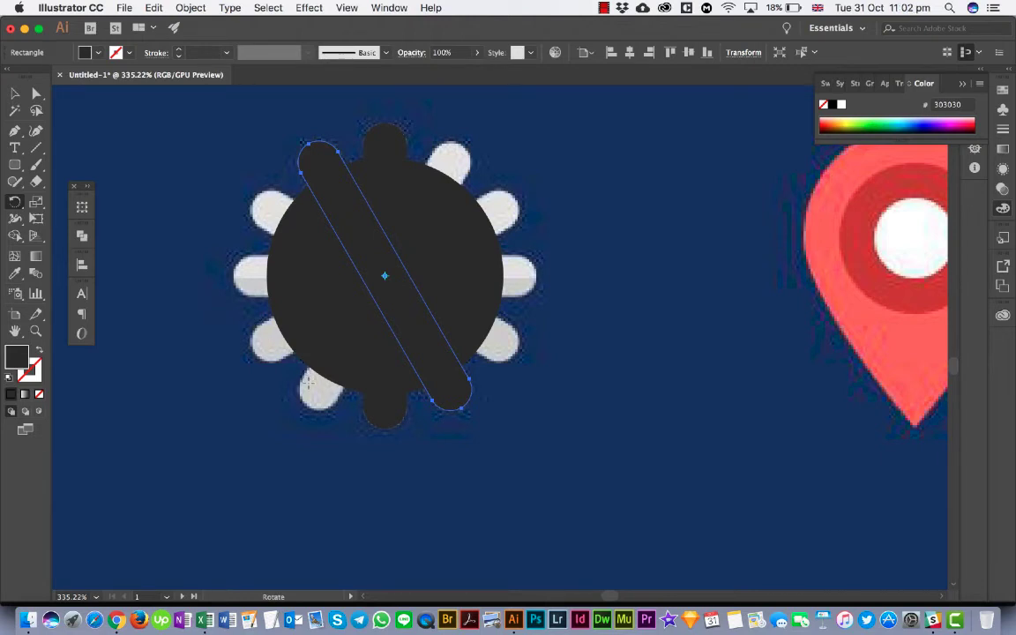
# - Repeat the rotated copy of the bar until the bars form all twelve teeth around the circle
pyautogui.press('super+d')
pyautogui.press('super+d')
pyautogui.press('super+d')
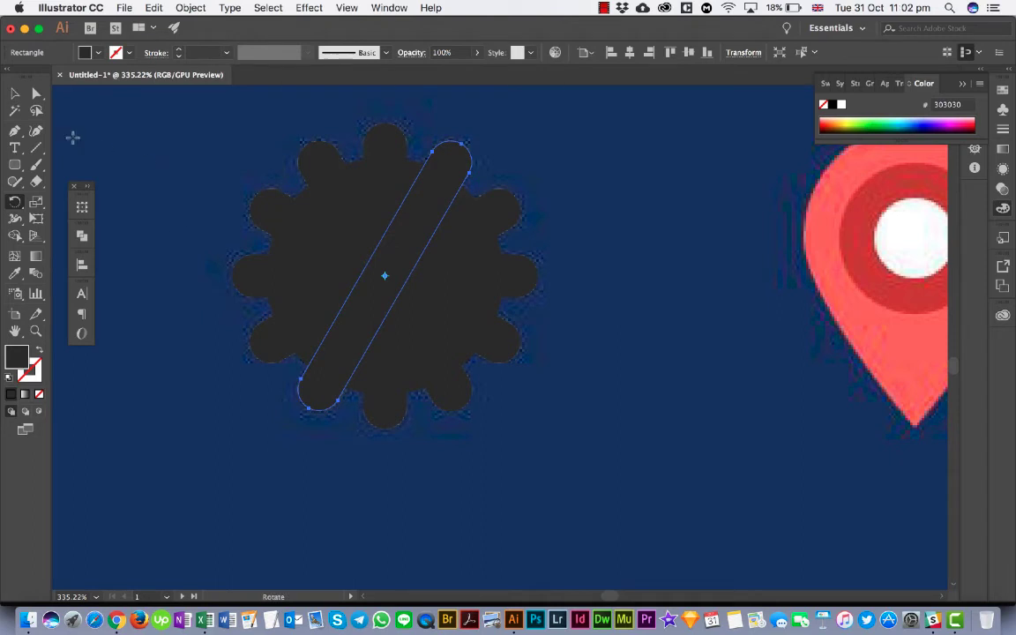
# - Copy the large body circle of the gear to the clipboard
pyautogui.click(15, 92)
pyautogui.moveTo(232, 131); pyautogui.dragTo(454, 361)
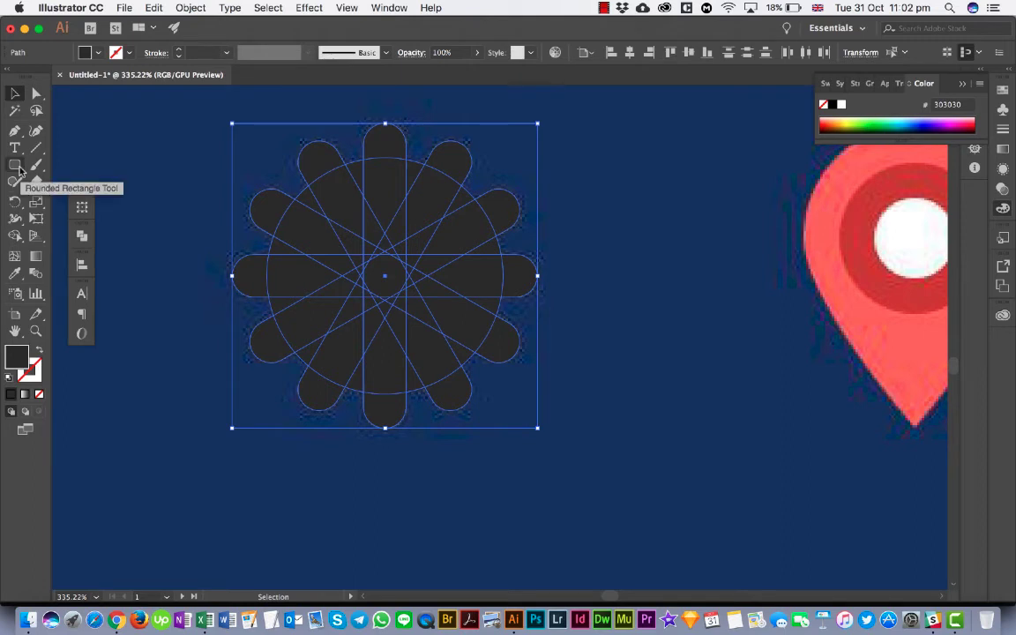
pyautogui.click(124, 172)
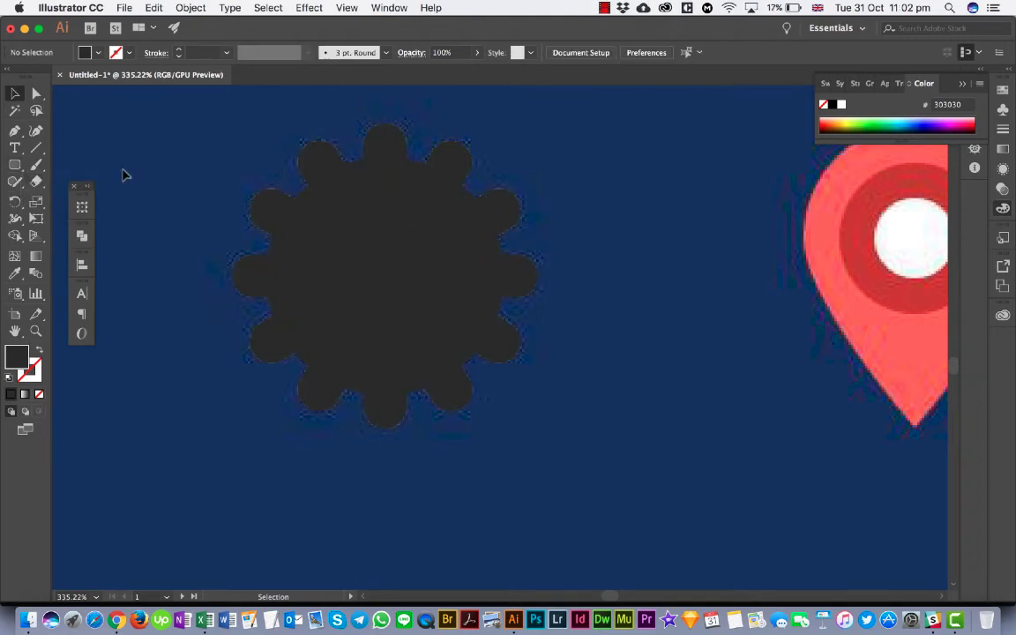
pyautogui.click(301, 197)
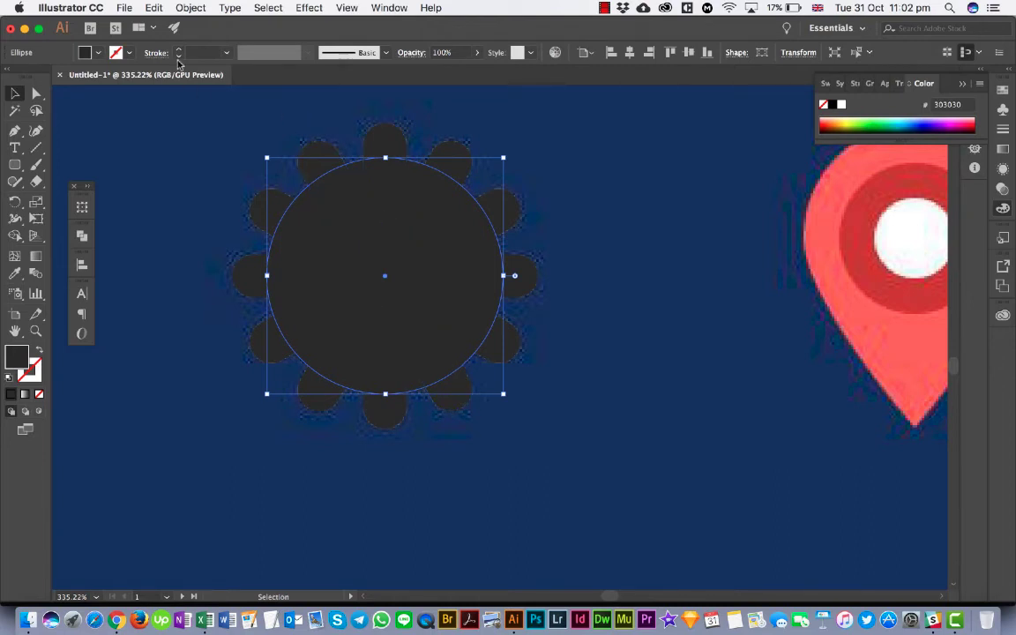
pyautogui.click(154, 9)
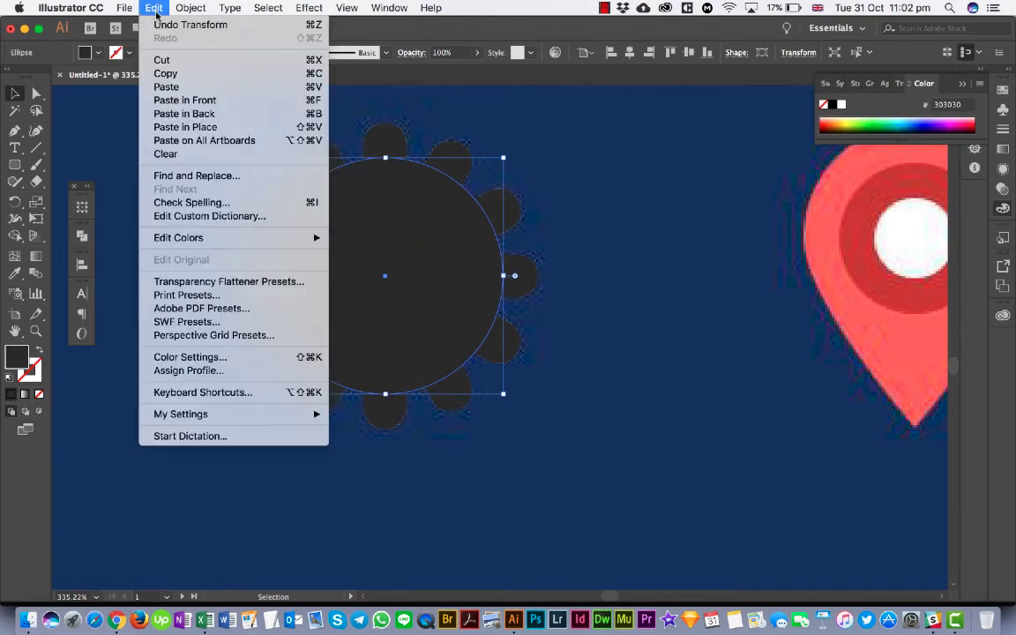
pyautogui.click(182, 75)
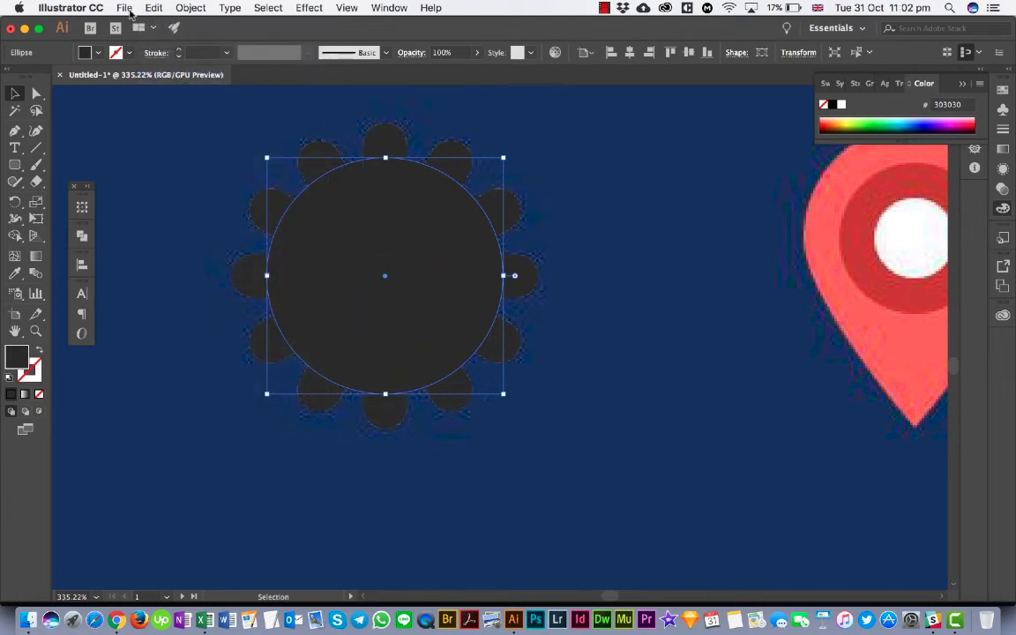
pyautogui.click(128, 10)
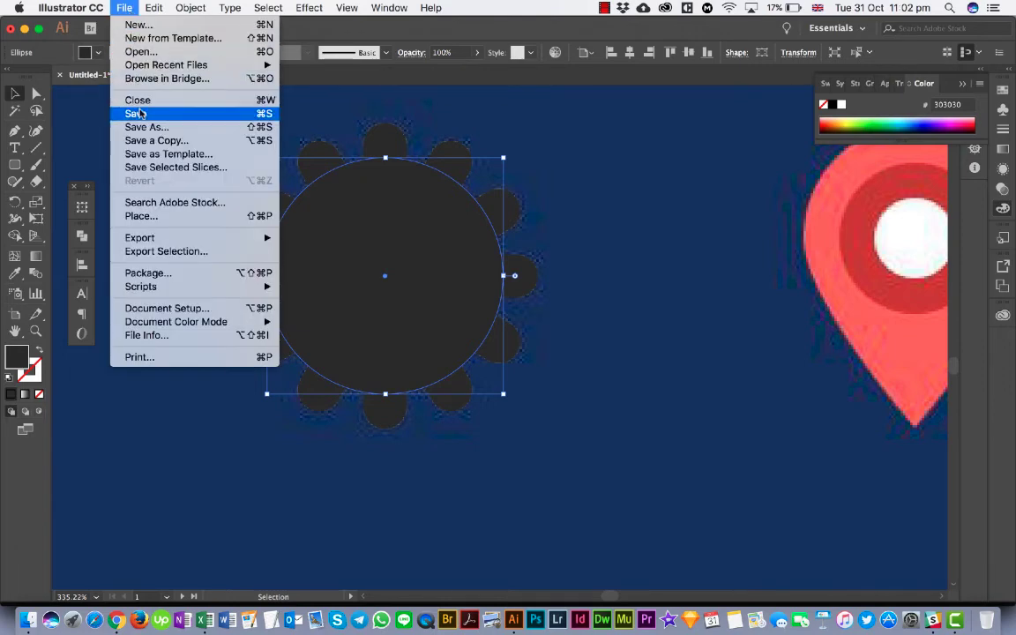
pyautogui.moveTo(221, 11)
pyautogui.moveTo(124, 8)
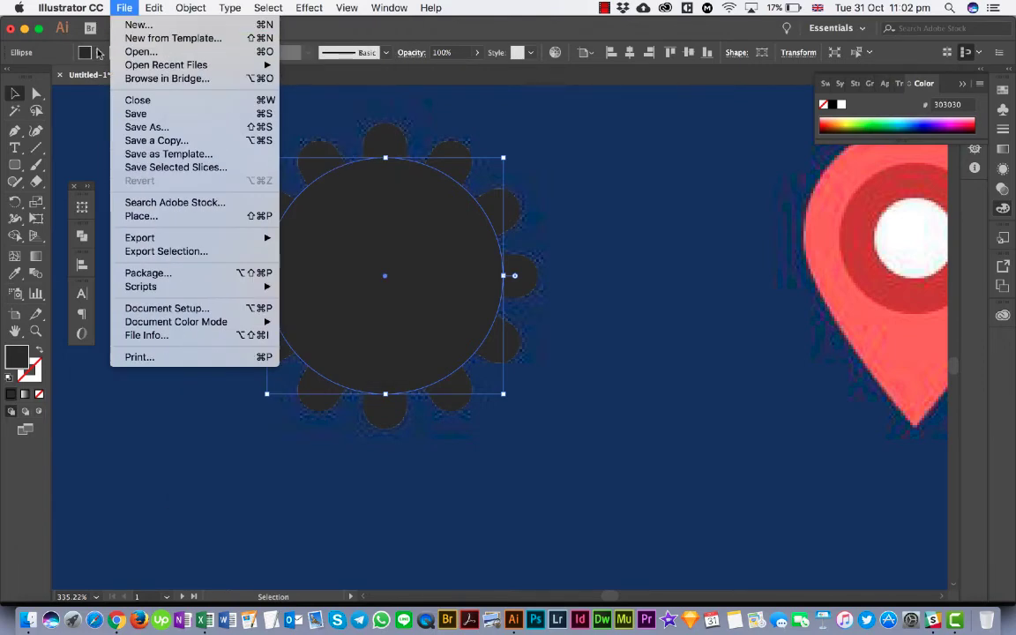
pyautogui.click(191, 195)
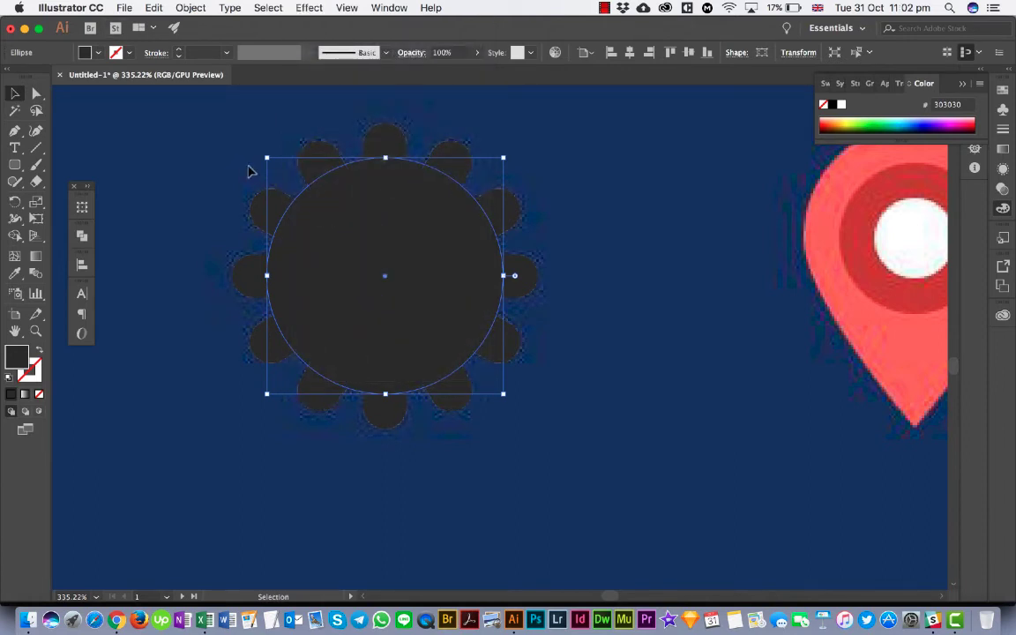
# - Fill the circle and all the rotated bars of the gear with the light brown swatch c59b6d
pyautogui.moveTo(234, 163); pyautogui.dragTo(499, 397)
pyautogui.click(86, 52)
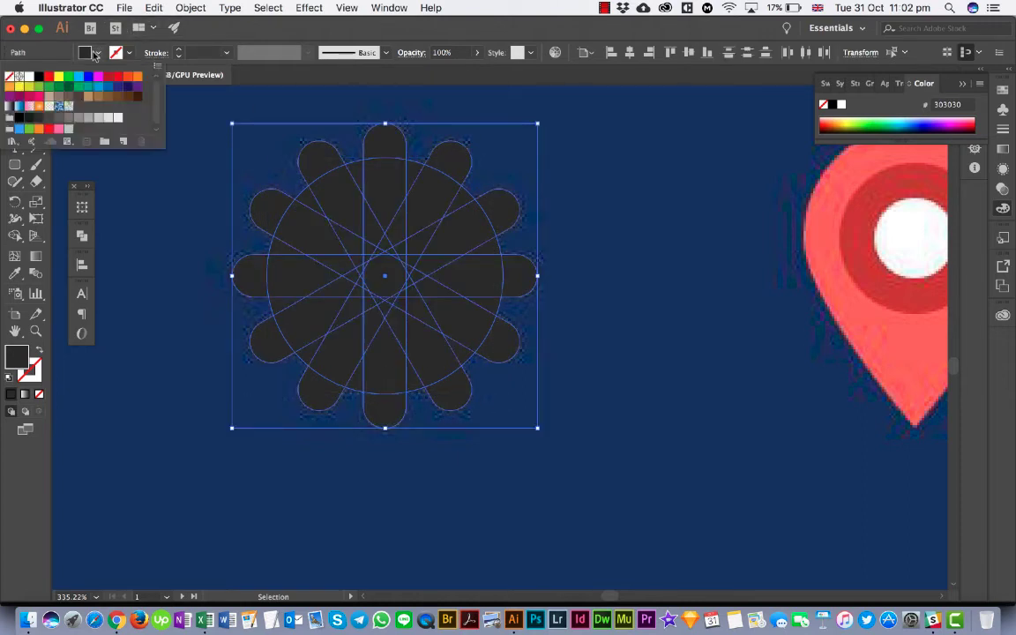
pyautogui.click(59, 87)
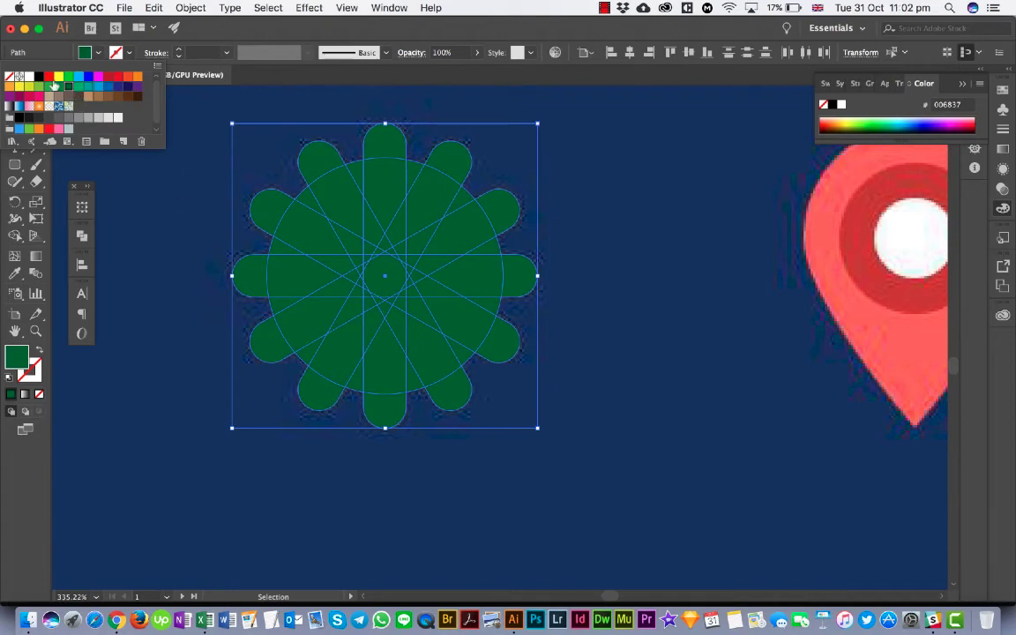
pyautogui.click(48, 77)
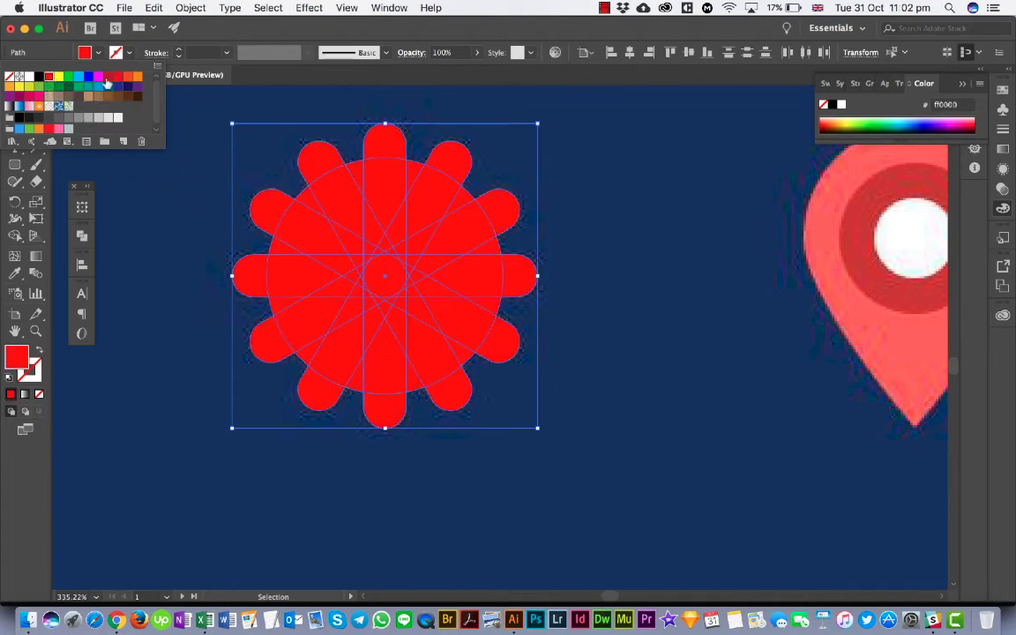
pyautogui.click(64, 86)
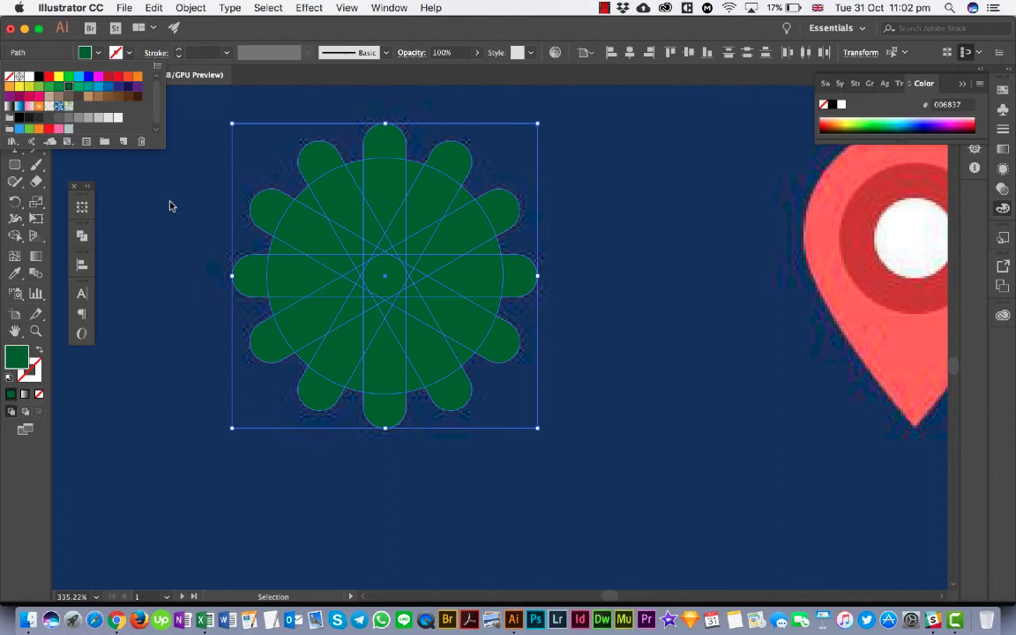
pyautogui.click(49, 95)
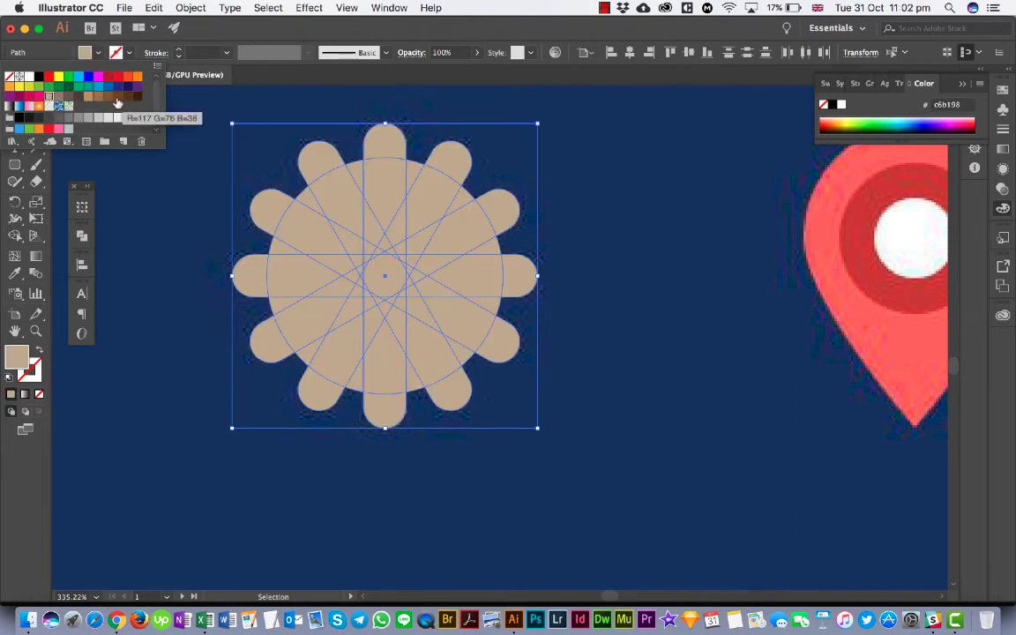
pyautogui.click(87, 95)
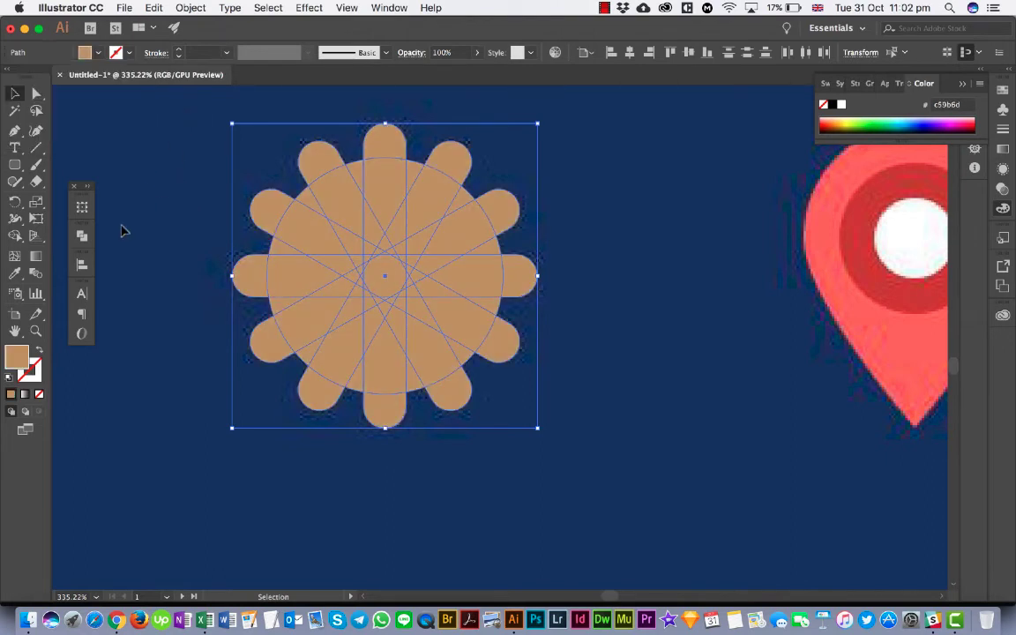
# - Merge the circle and all the rotated bars into a single gear shape with the Shape Builder tool, then deselect it
pyautogui.click(15, 236)
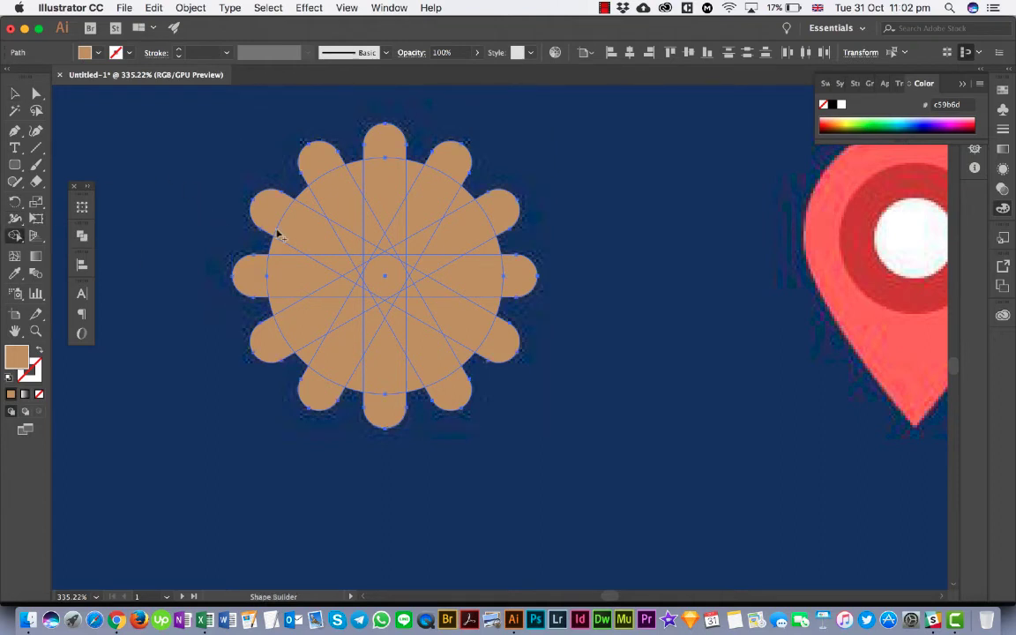
pyautogui.moveTo(276, 232)
pyautogui.mouseDown()
pyautogui.moveTo(362, 364)
pyautogui.moveTo(422, 187)
pyautogui.moveTo(375, 155)
pyautogui.moveTo(343, 173)
pyautogui.moveTo(428, 203)
pyautogui.moveTo(463, 260)
pyautogui.moveTo(427, 180)
pyautogui.moveTo(451, 157)
pyautogui.moveTo(426, 177)
pyautogui.moveTo(400, 164)
pyautogui.moveTo(370, 182)
pyautogui.moveTo(334, 183)
pyautogui.moveTo(327, 167)
pyautogui.moveTo(339, 196)
pyautogui.moveTo(295, 213)
pyautogui.moveTo(322, 250)
pyautogui.moveTo(276, 264)
pyautogui.moveTo(291, 243)
pyautogui.moveTo(265, 274)
pyautogui.moveTo(321, 296)
pyautogui.moveTo(279, 331)
pyautogui.moveTo(291, 272)
pyautogui.moveTo(289, 306)
pyautogui.moveTo(328, 350)
pyautogui.moveTo(316, 360)
pyautogui.moveTo(325, 388)
pyautogui.moveTo(307, 362)
pyautogui.moveTo(350, 346)
pyautogui.moveTo(398, 394)
pyautogui.moveTo(414, 327)
pyautogui.moveTo(404, 280)
pyautogui.moveTo(359, 279)
pyautogui.moveTo(375, 217)
pyautogui.moveTo(380, 267)
pyautogui.moveTo(392, 262)
pyautogui.moveTo(363, 296)
pyautogui.moveTo(389, 237)
pyautogui.moveTo(400, 255)
pyautogui.moveTo(399, 322)
pyautogui.moveTo(433, 276)
pyautogui.moveTo(450, 292)
pyautogui.moveTo(441, 206)
pyautogui.moveTo(451, 247)
pyautogui.moveTo(470, 245)
pyautogui.moveTo(462, 332)
pyautogui.moveTo(488, 341)
pyautogui.moveTo(420, 340)
pyautogui.moveTo(409, 358)
pyautogui.moveTo(344, 370)
pyautogui.mouseUp()
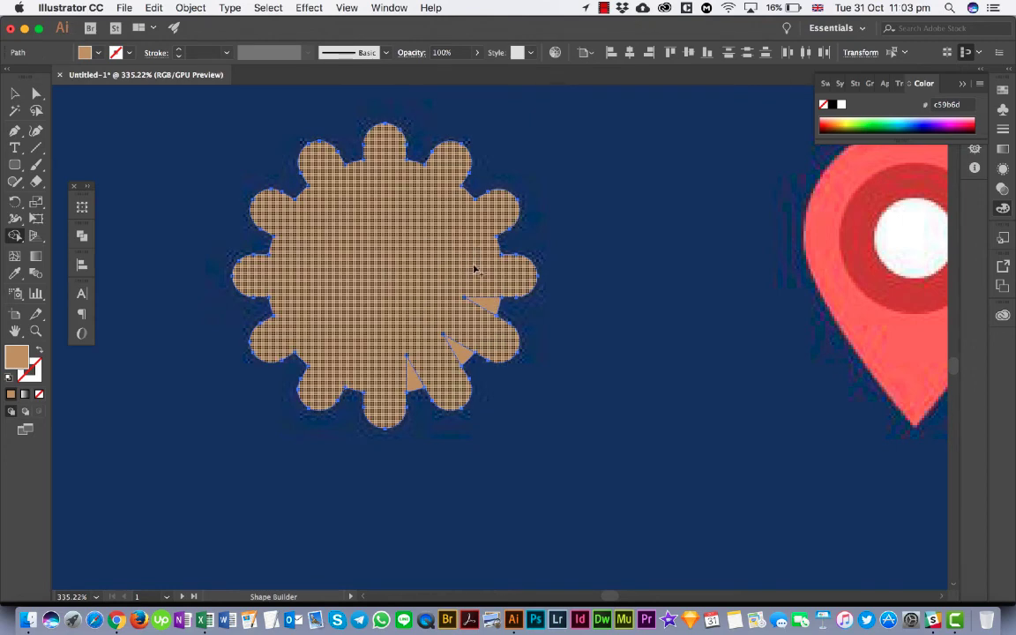
pyautogui.moveTo(474, 287)
pyautogui.mouseDown()
pyautogui.moveTo(454, 322)
pyautogui.moveTo(456, 345)
pyautogui.moveTo(391, 375)
pyautogui.moveTo(351, 338)
pyautogui.mouseUp()
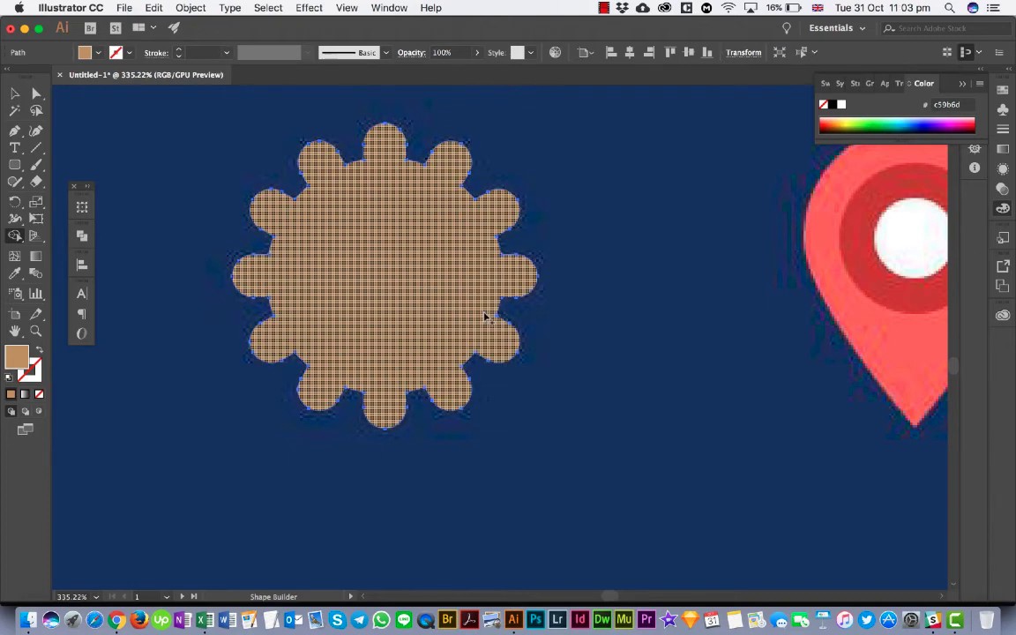
pyautogui.click(15, 93)
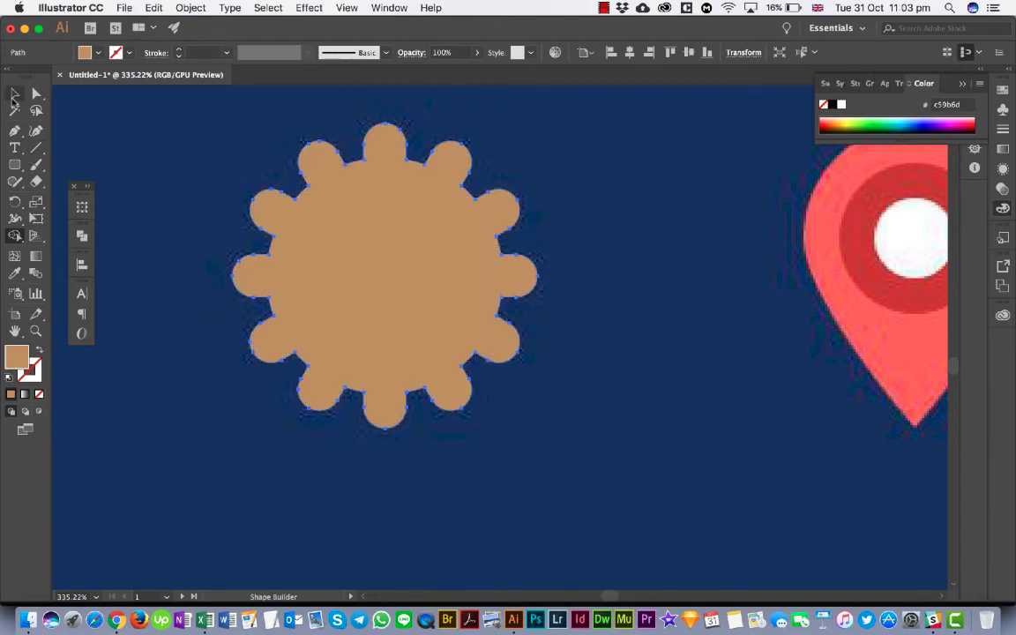
pyautogui.click(571, 148)
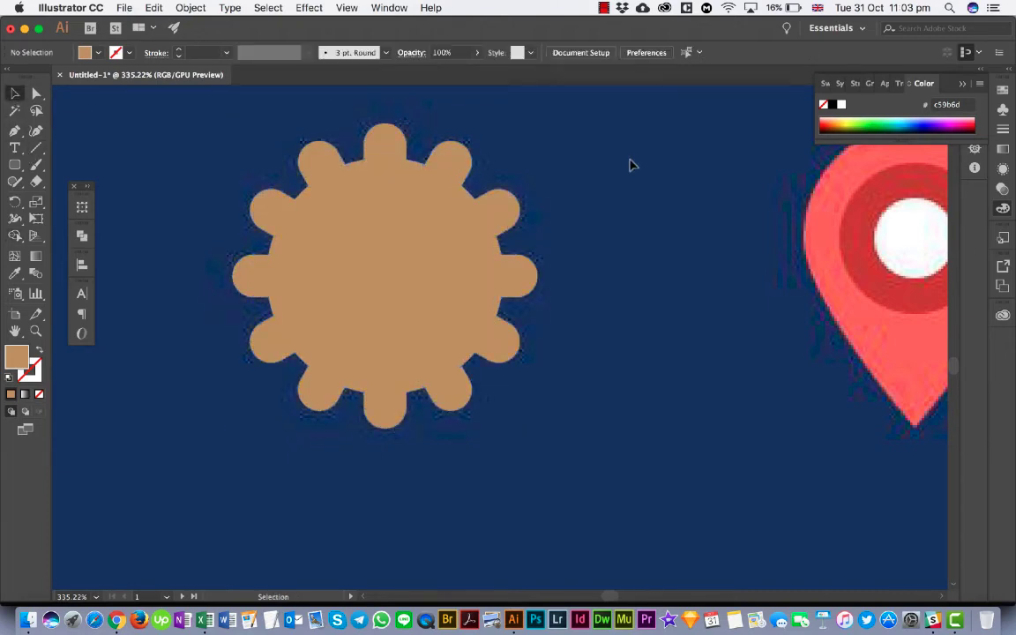
# - Paste the copied body circle in place on top of the merged gear shape
pyautogui.click(372, 338)
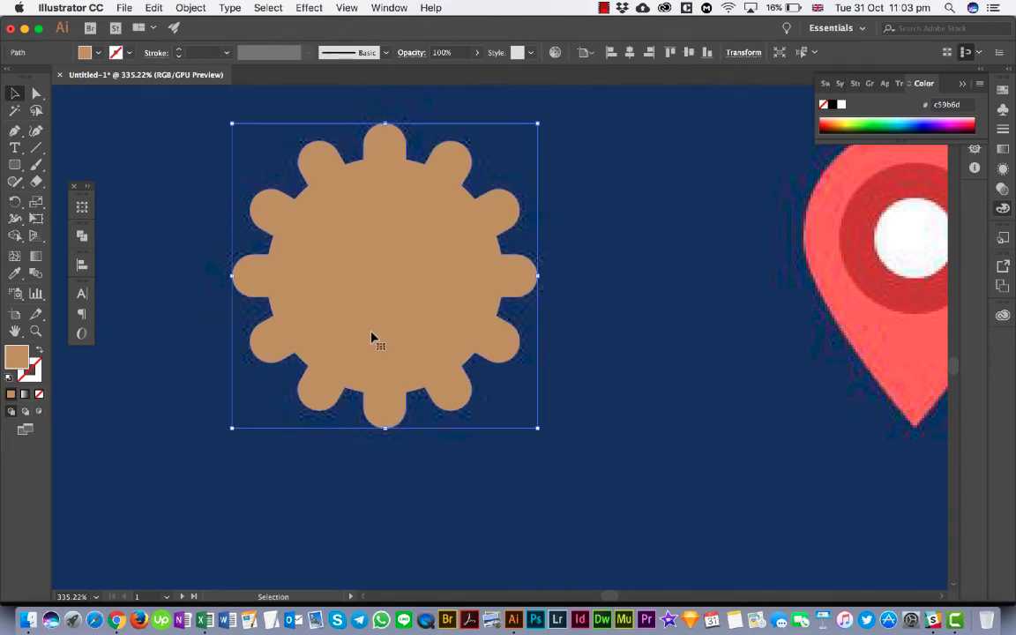
pyautogui.click(122, 8)
pyautogui.moveTo(147, 7)
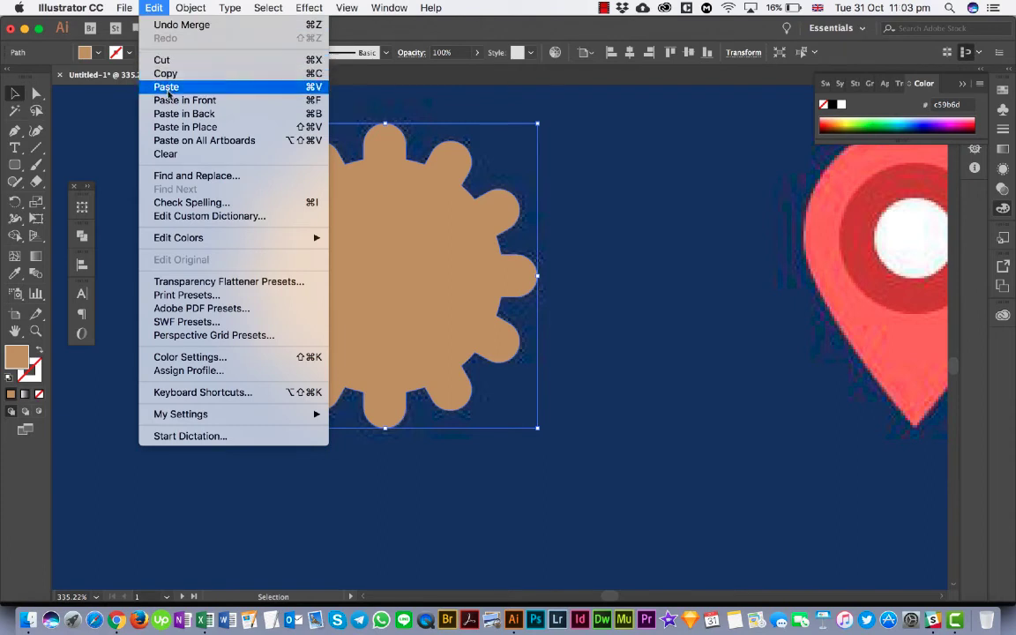
pyautogui.click(175, 127)
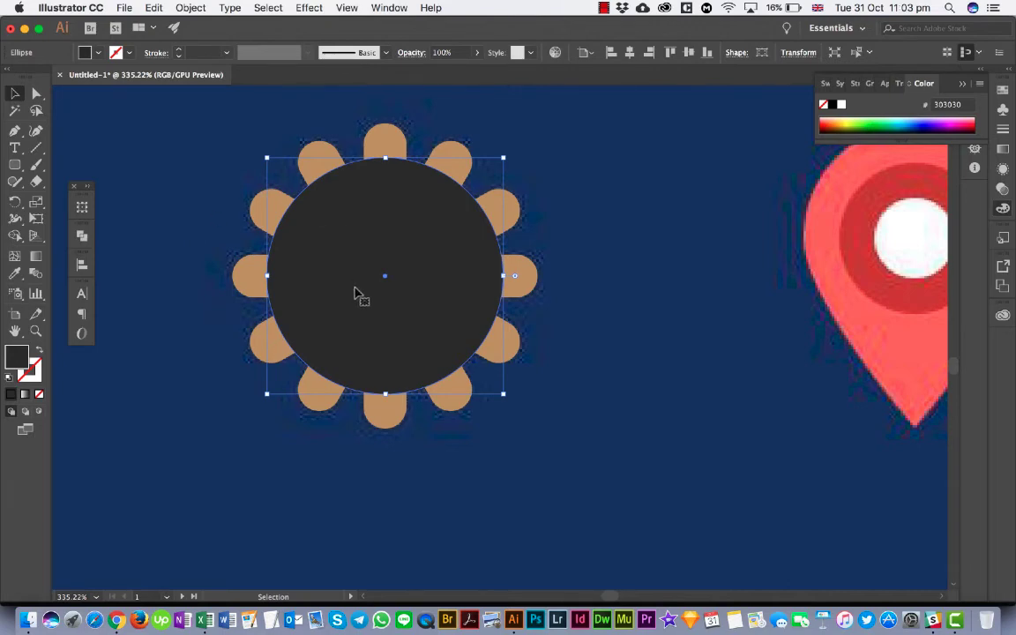
# - Move the whole drawn gear off the reference gear for comparison, and undo the move
pyautogui.scroll(-5, 422, 326)
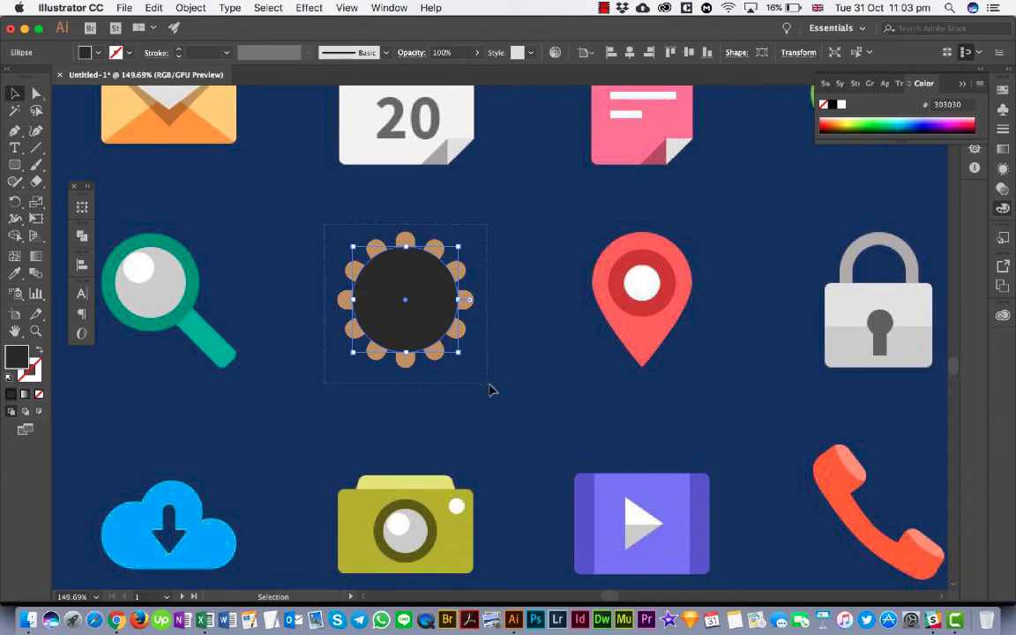
pyautogui.keyDown('shift'); pyautogui.click(444, 352); pyautogui.keyUp('shift')
pyautogui.moveTo(396, 310); pyautogui.dragTo(290, 317)
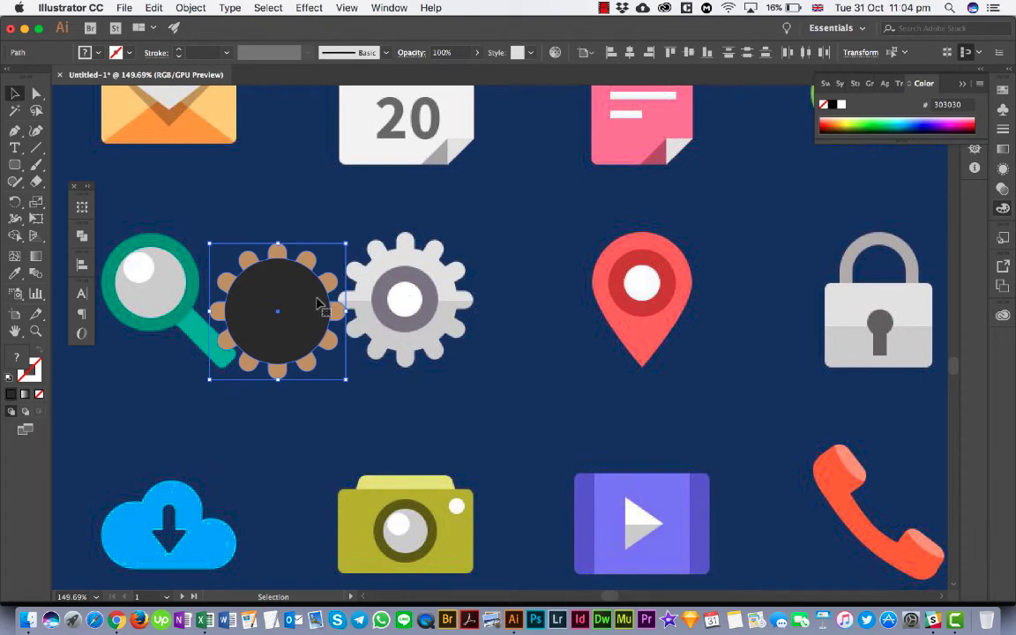
pyautogui.press('super+z')
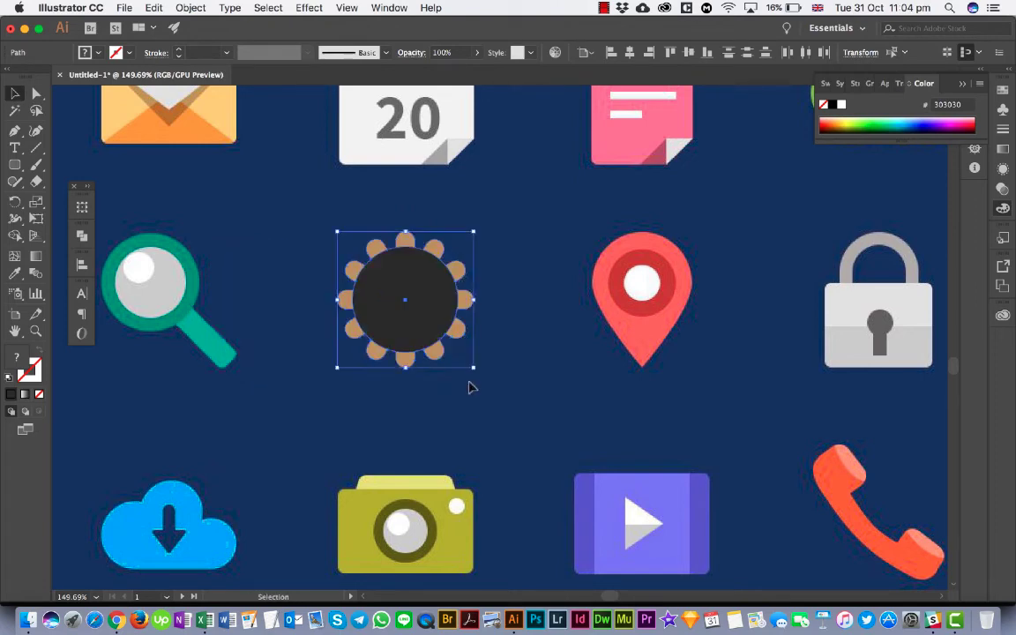
# - Shrink the dark circle about its centre to the size of the reference gear's inner ring
pyautogui.scroll(3, 504, 377)
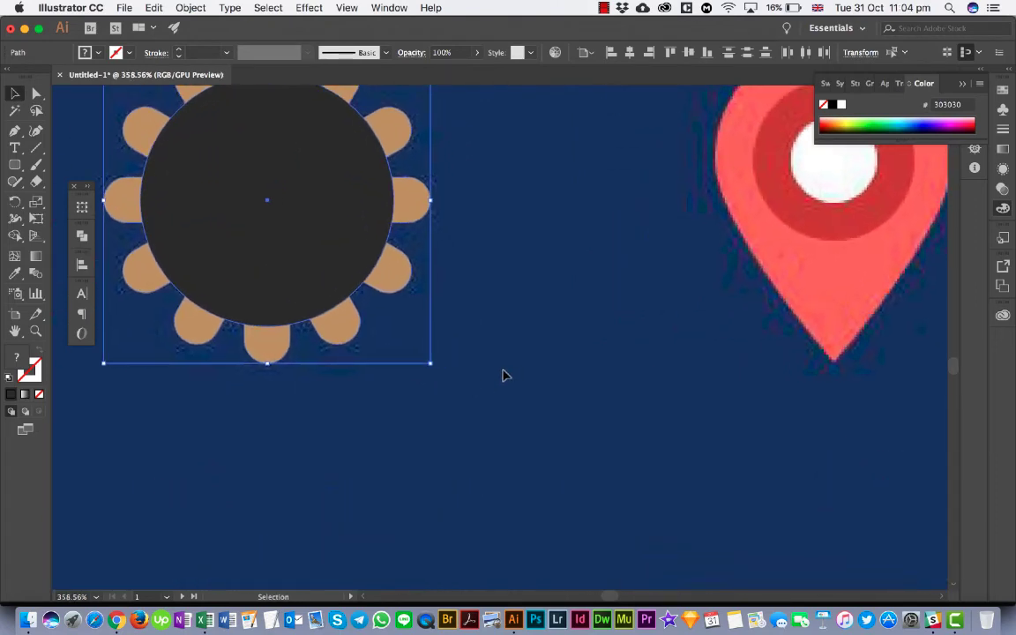
pyautogui.click(505, 377)
pyautogui.click(340, 268)
pyautogui.scroll(-2, 338, 264)
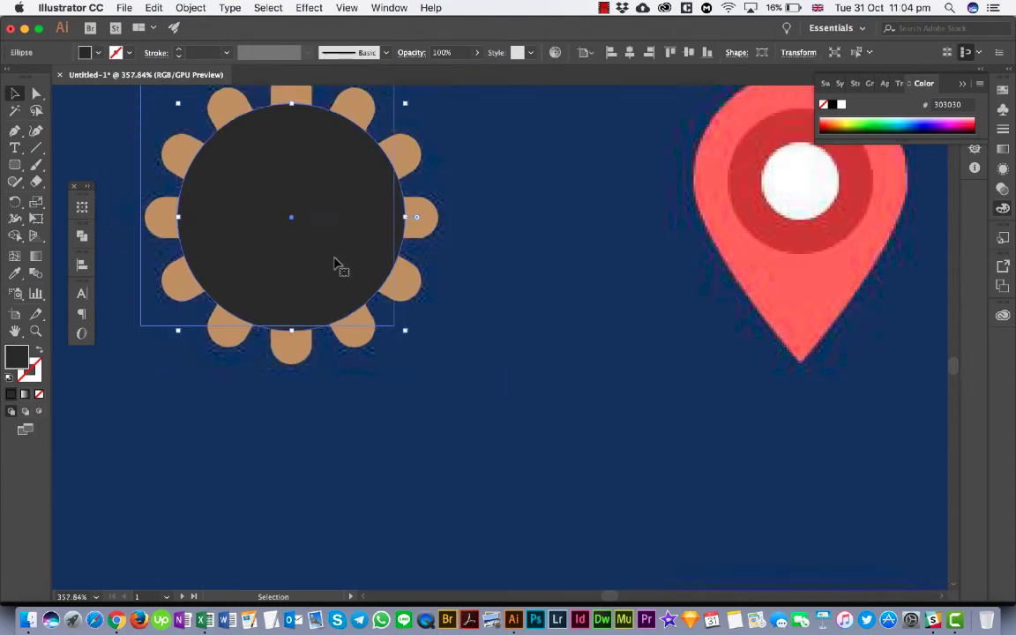
pyautogui.scroll(2, 338, 264)
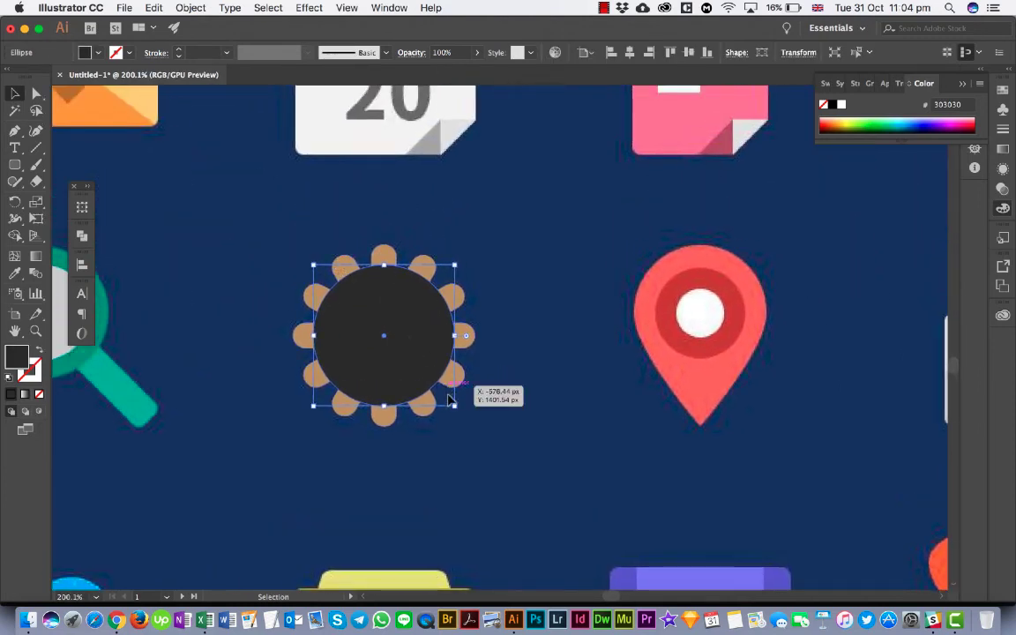
pyautogui.moveTo(454, 406); pyautogui.dragTo(438, 381)
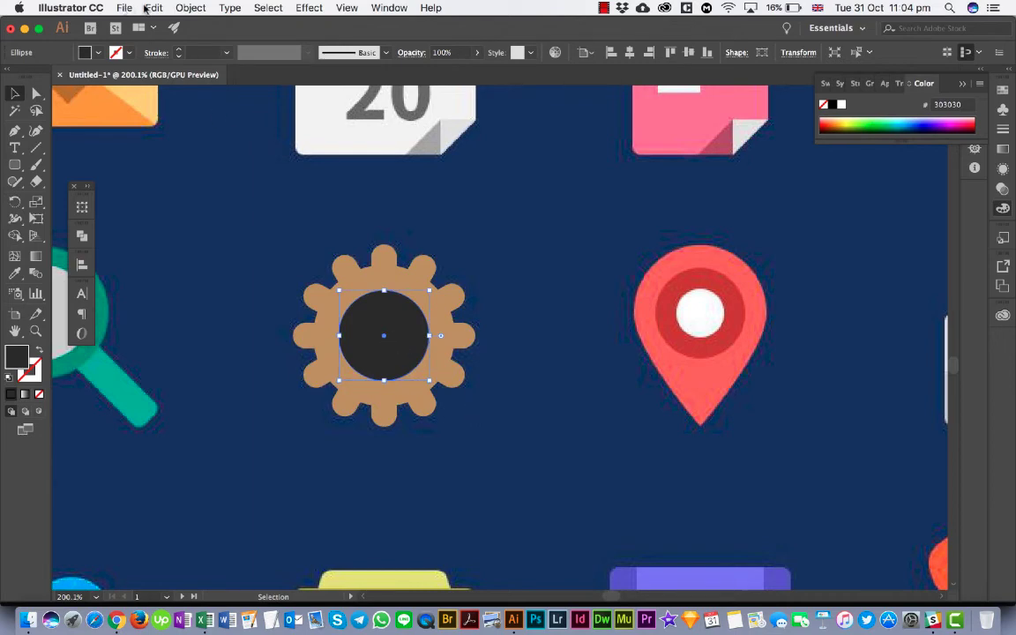
# - Copy the dark circle, paste it in front, and shrink the copy about its centre to the size of the gear's hub
pyautogui.click(154, 9)
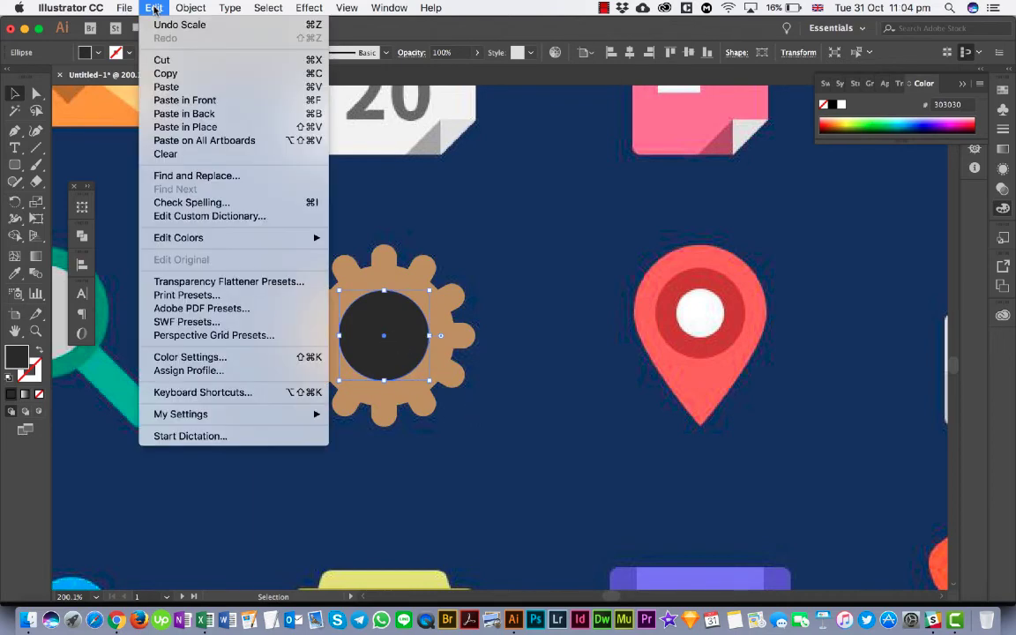
pyautogui.click(175, 76)
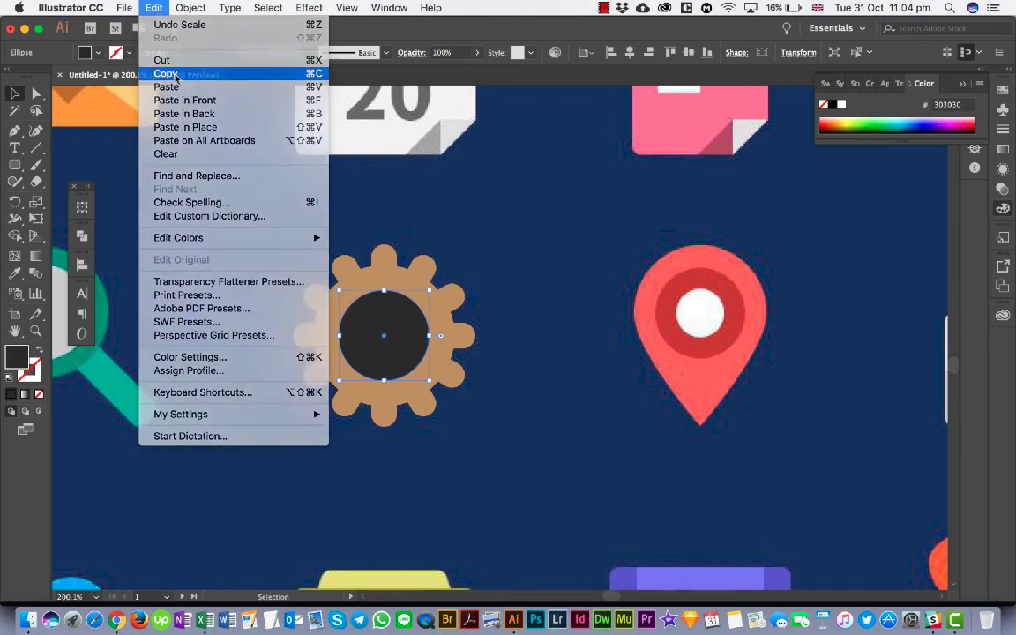
pyautogui.click(157, 7)
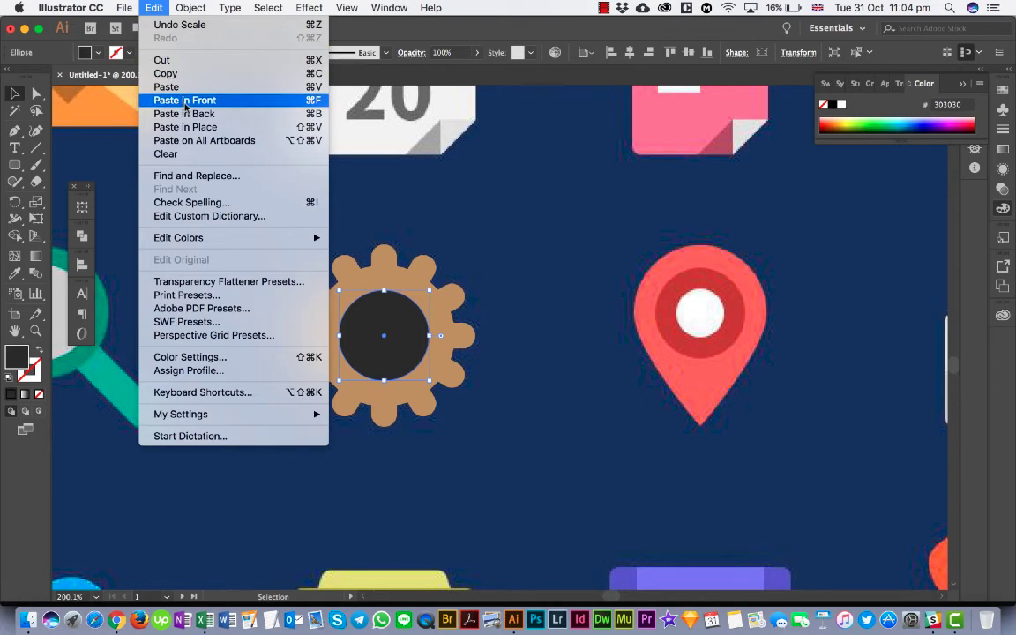
pyautogui.click(185, 101)
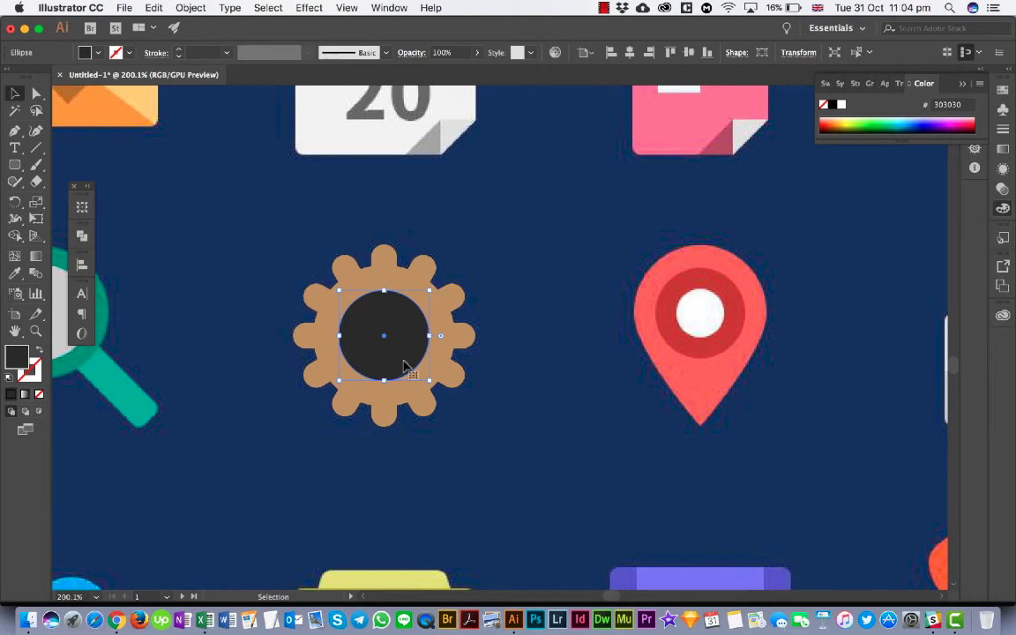
pyautogui.moveTo(429, 381); pyautogui.dragTo(414, 367)
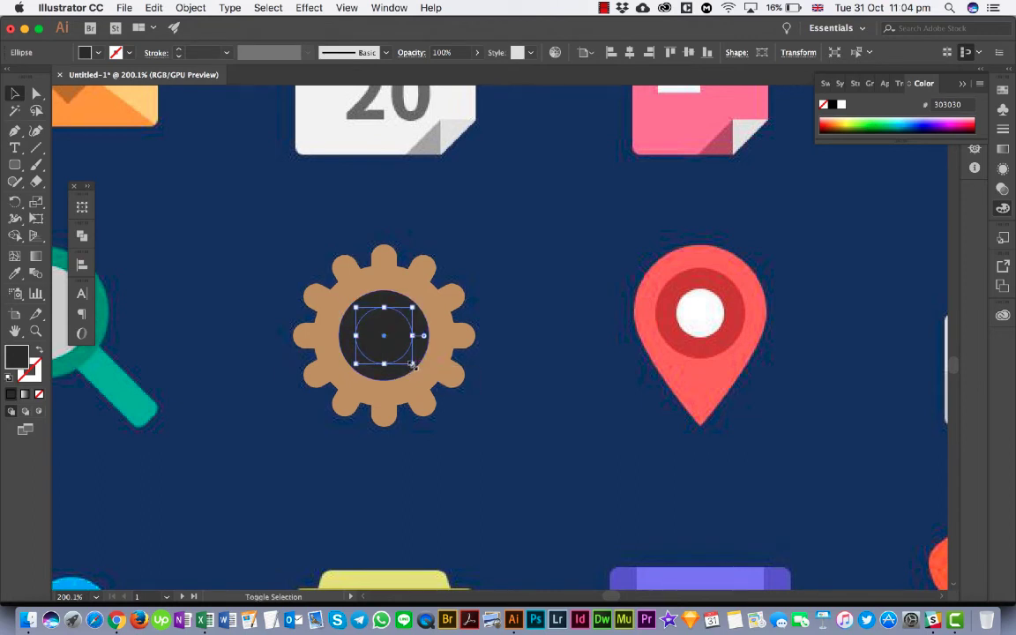
# - Fill the small hub circle with white and deselect it
pyautogui.click(89, 52)
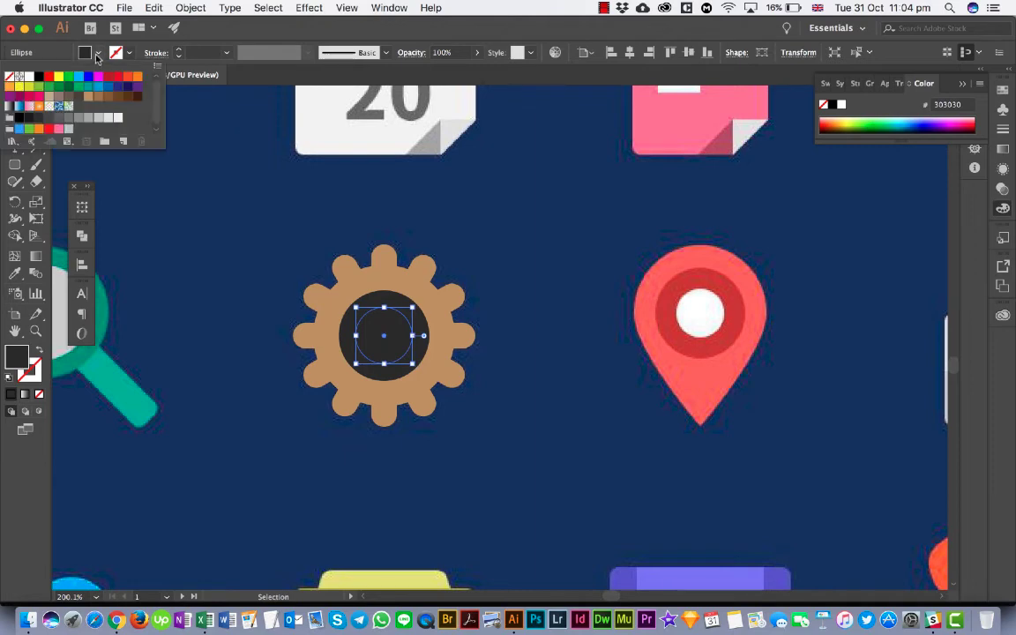
pyautogui.click(30, 77)
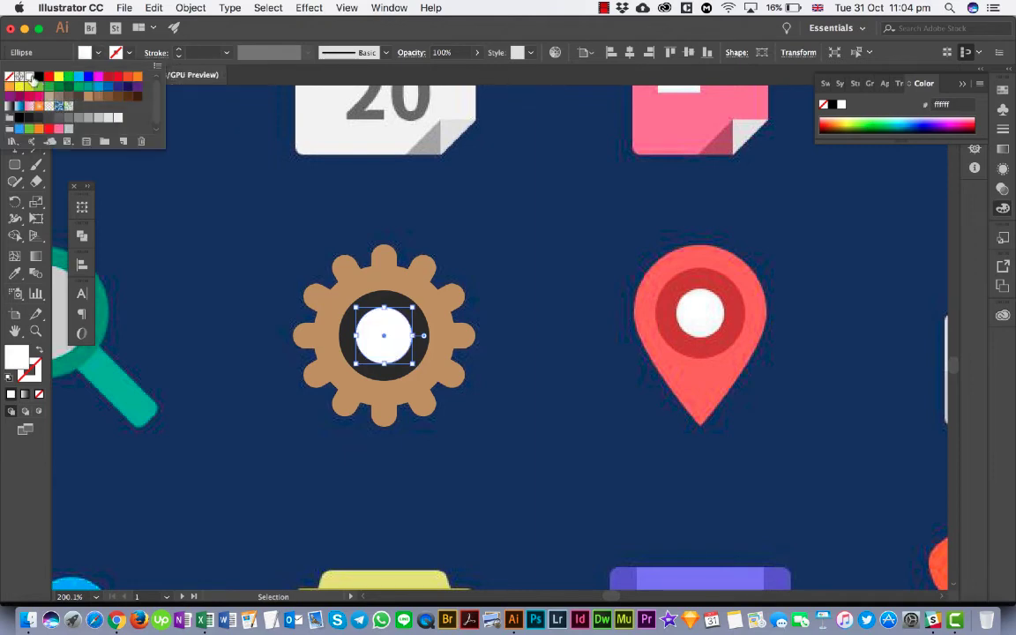
pyautogui.click(175, 185)
pyautogui.click(202, 279)
# - Move the whole drawn gear off the reference gear towards the magnifying glass, and deselect it
pyautogui.scroll(-1, 202, 279)
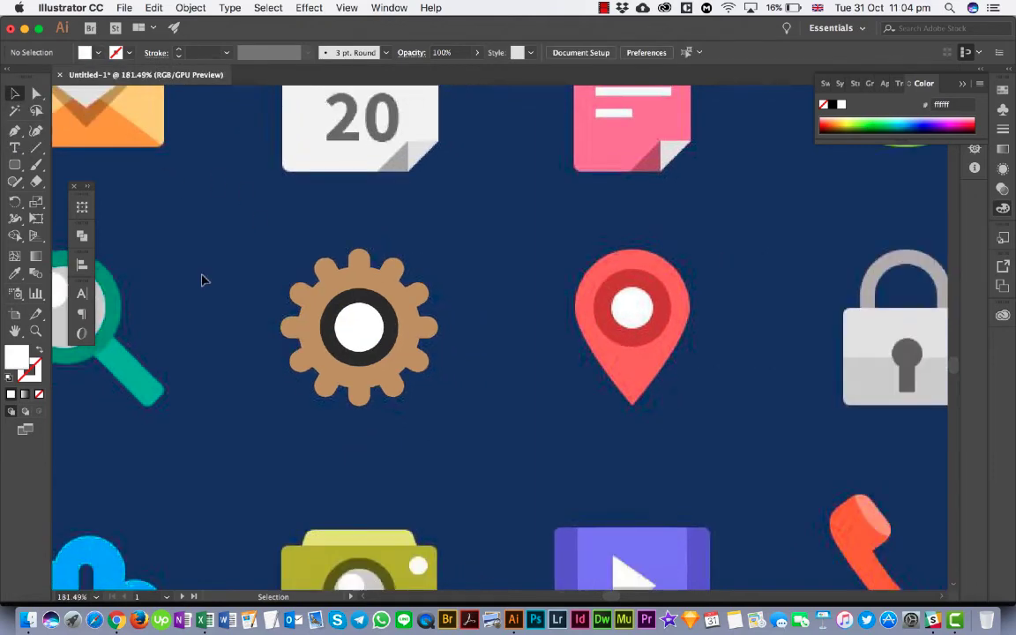
pyautogui.scroll(-3, 202, 279)
pyautogui.click(358, 337)
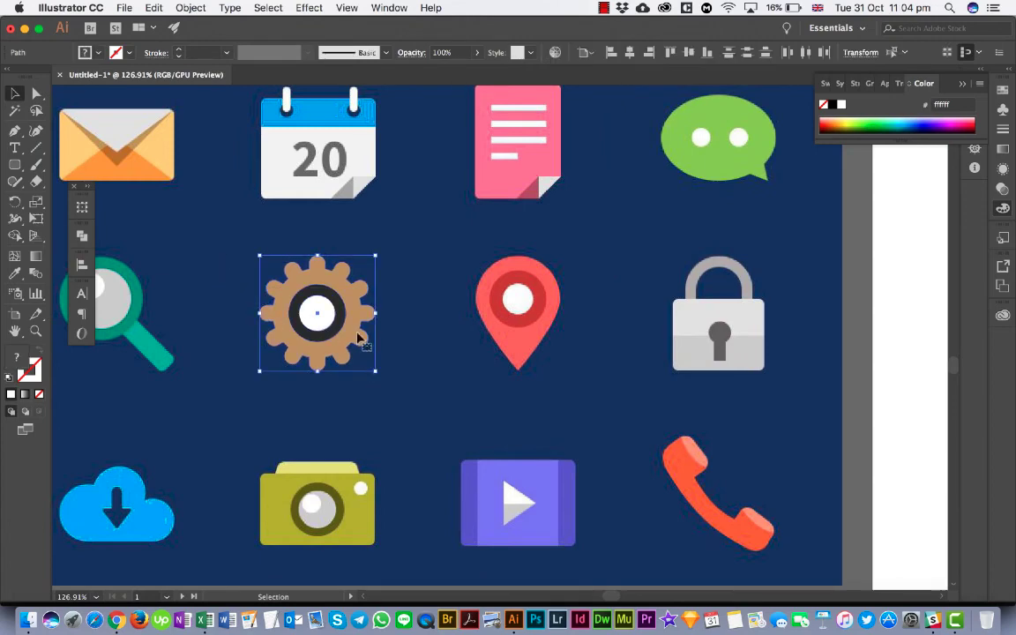
pyautogui.moveTo(358, 337); pyautogui.dragTo(256, 348)
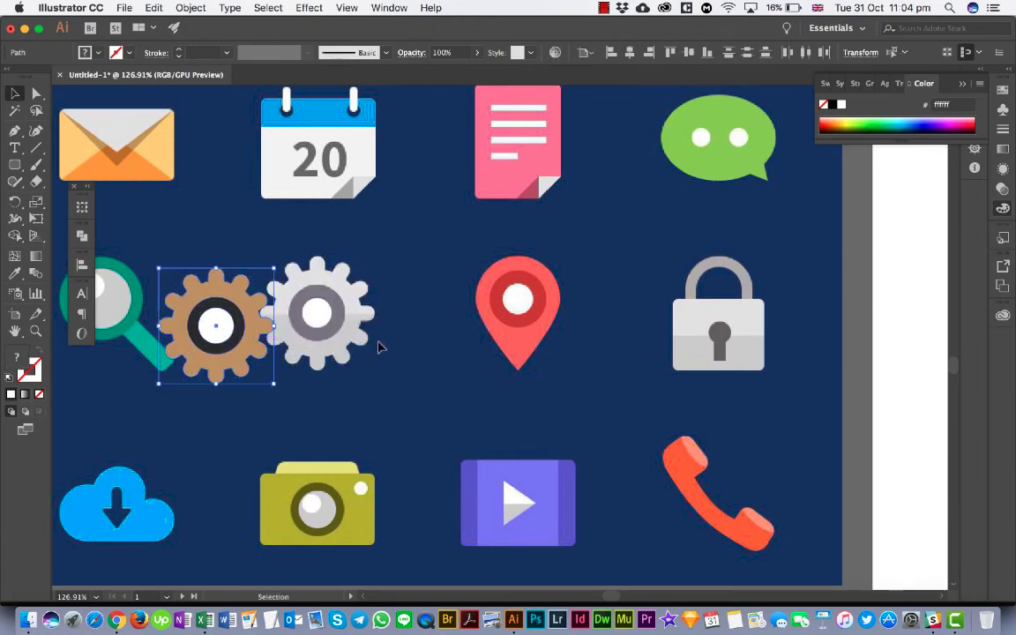
pyautogui.click(393, 370)
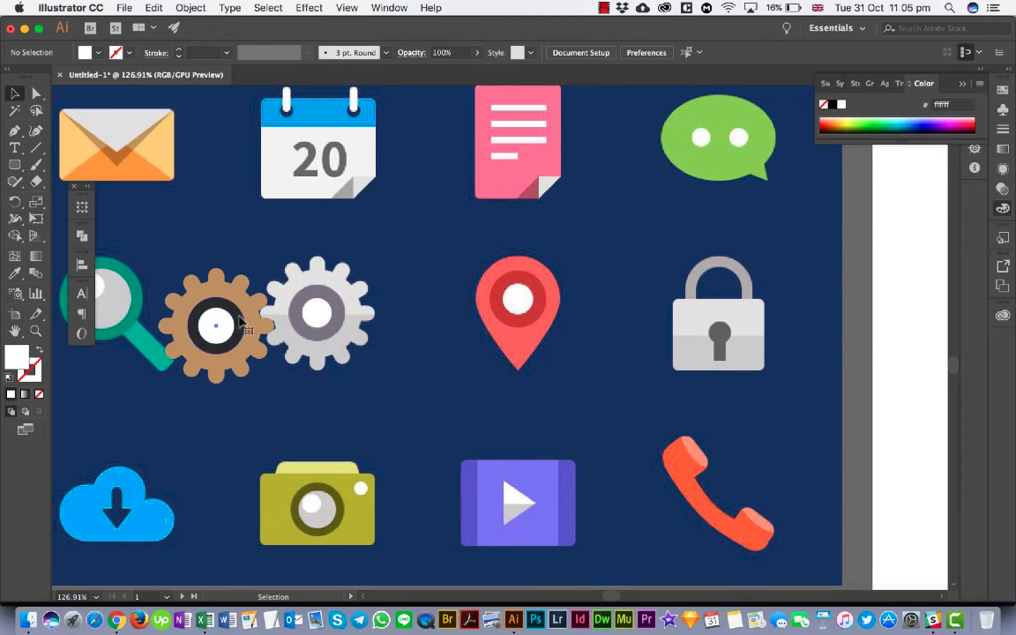
# - Fill the dark ring circle with the grey-purple 867e8b sampled from the reference gear's ring
pyautogui.click(241, 321)
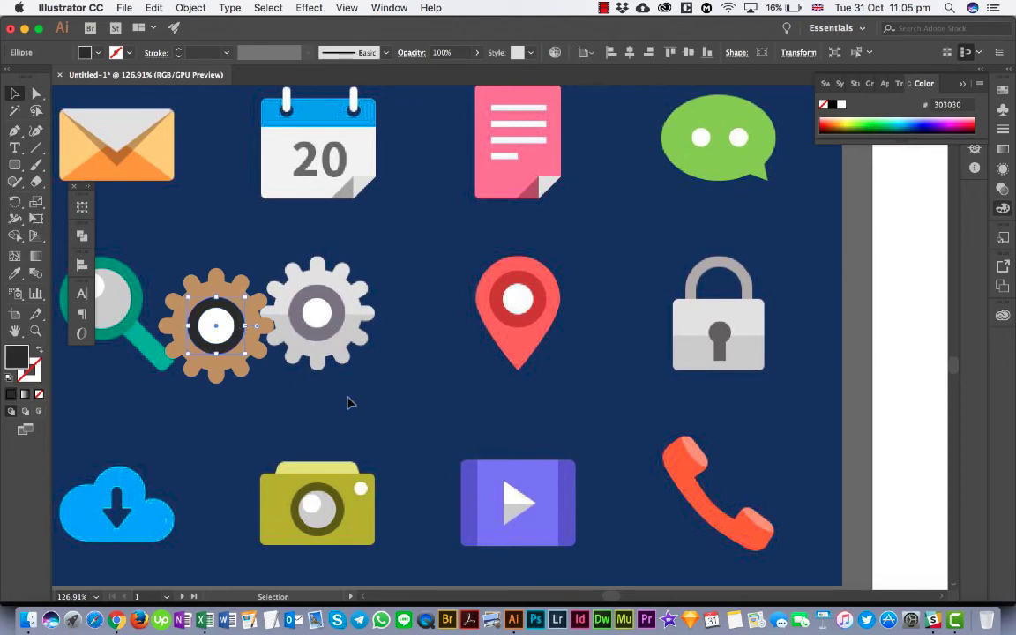
pyautogui.press('i')
pyautogui.click(339, 304)
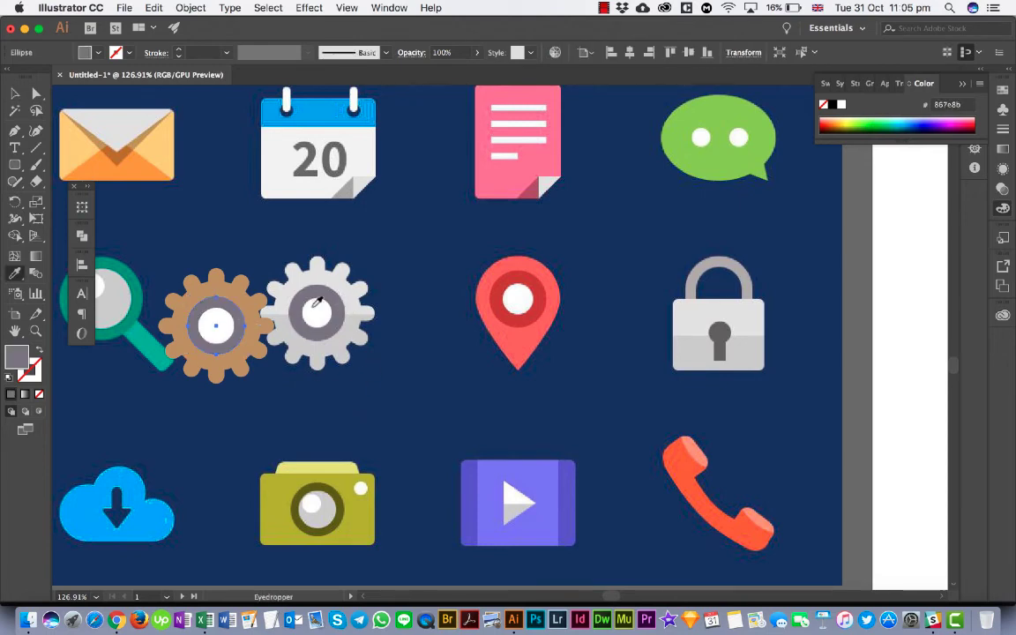
pyautogui.click(14, 94)
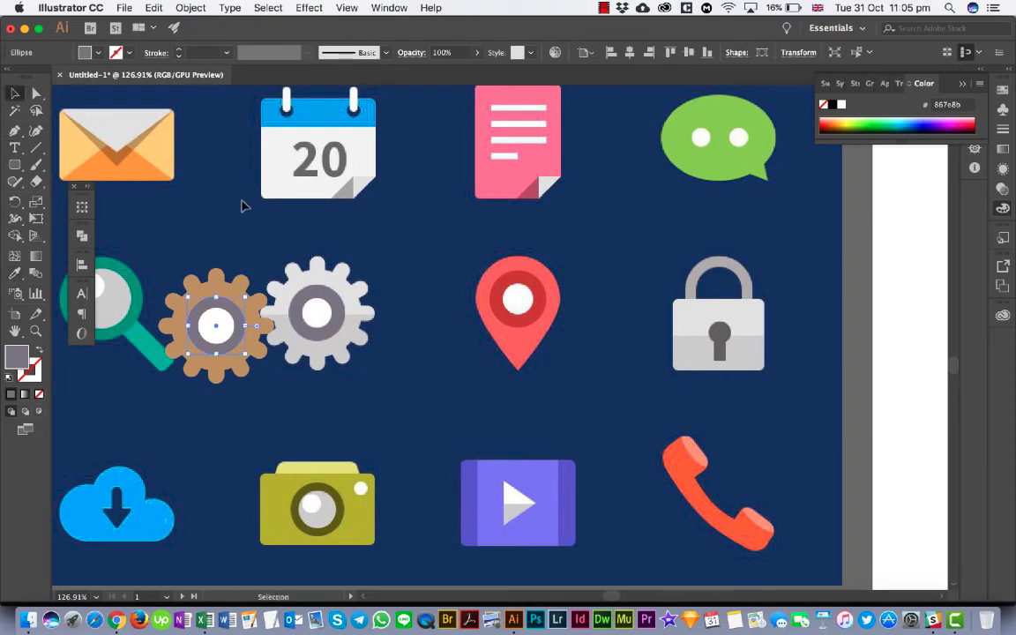
# - Fill the toothed gear body with the light grey dfdfdb sampled from the reference gear, and deselect it
pyautogui.click(219, 291)
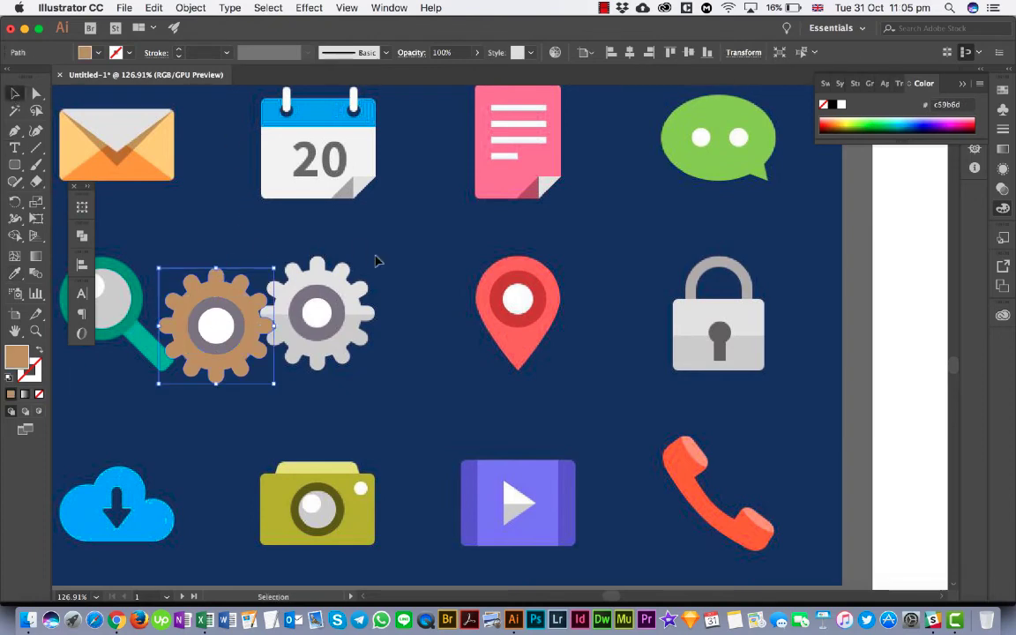
pyautogui.press('i')
pyautogui.click(311, 257)
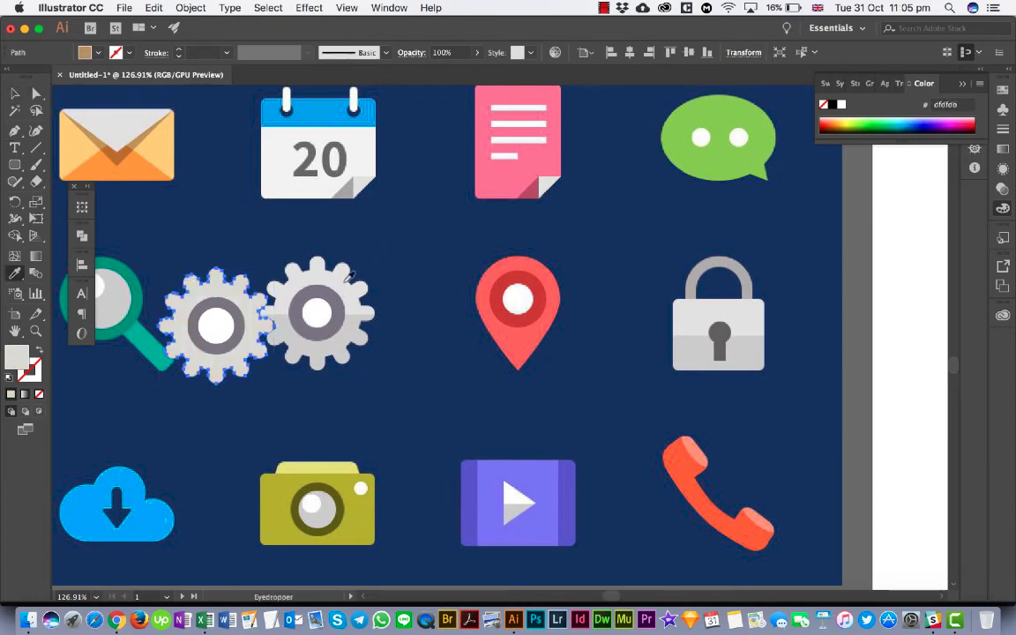
pyautogui.click(16, 92)
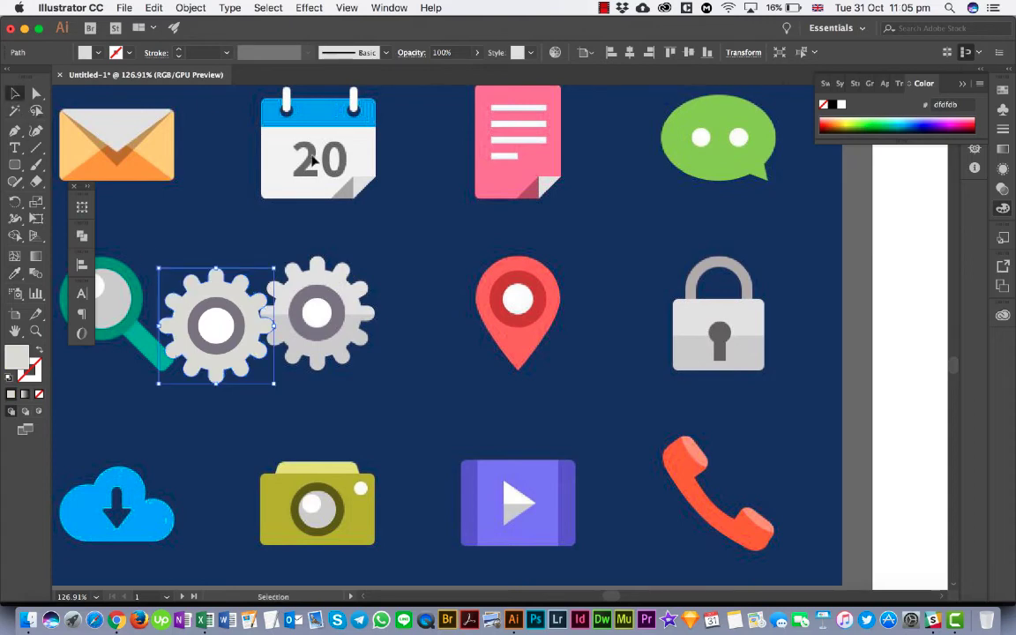
pyautogui.click(347, 200)
# - Move all parts of the drawn gear into the gap between the envelope and calendar icons, and deselect them
pyautogui.moveTo(147, 269); pyautogui.dragTo(290, 388)
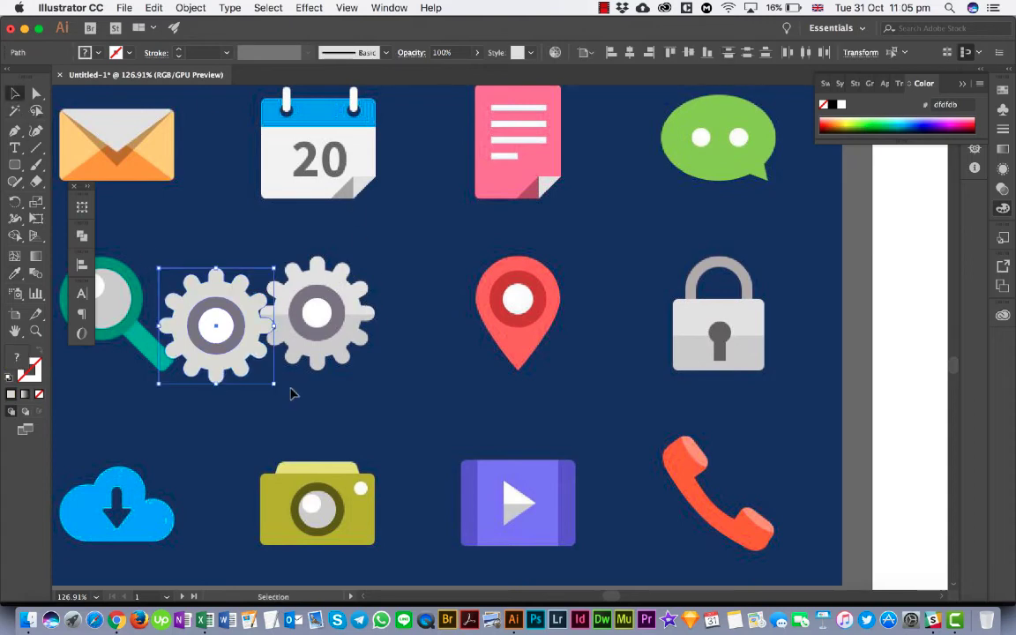
pyautogui.moveTo(210, 292); pyautogui.dragTo(203, 198)
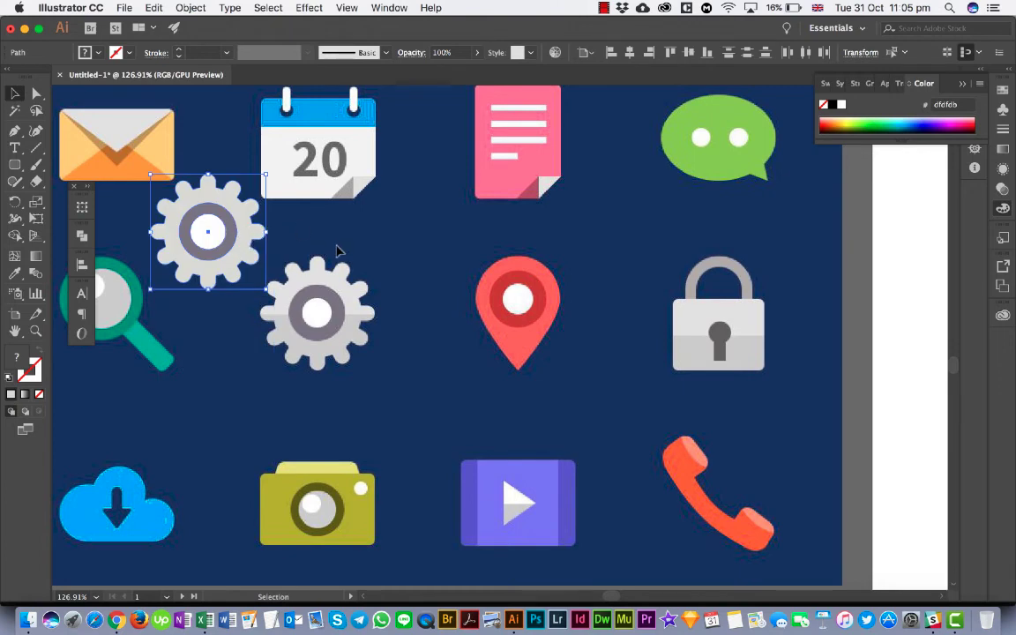
pyautogui.click(337, 251)
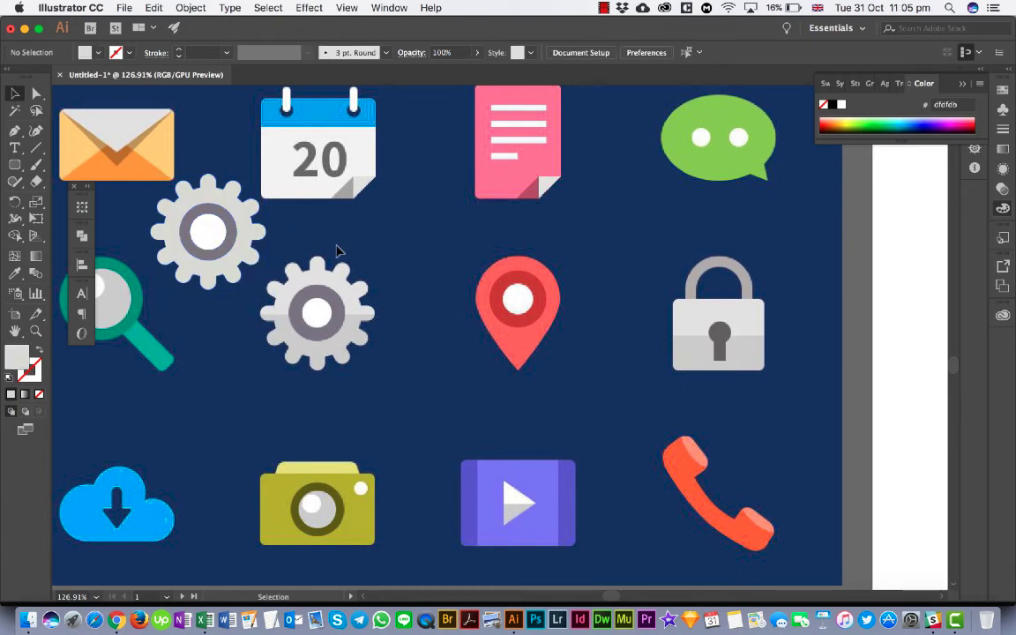
# - Draw a rounded rectangle over the red graduation cap tile on the faded six-icon artboard
pyautogui.scroll(-3, 336, 250)
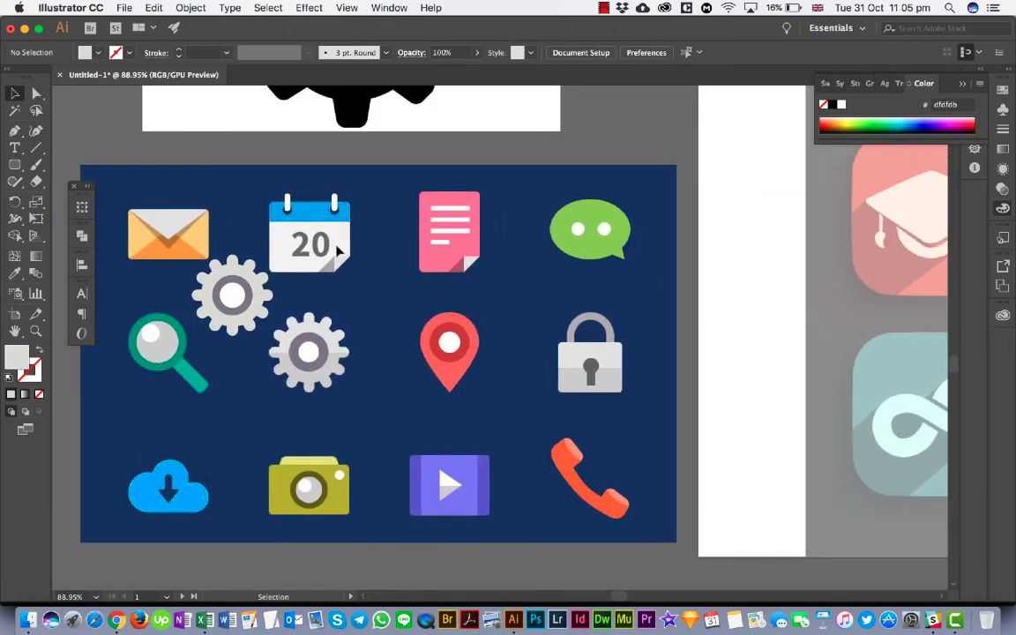
pyautogui.scroll(3, 336, 251)
pyautogui.scroll(-5, 336, 250)
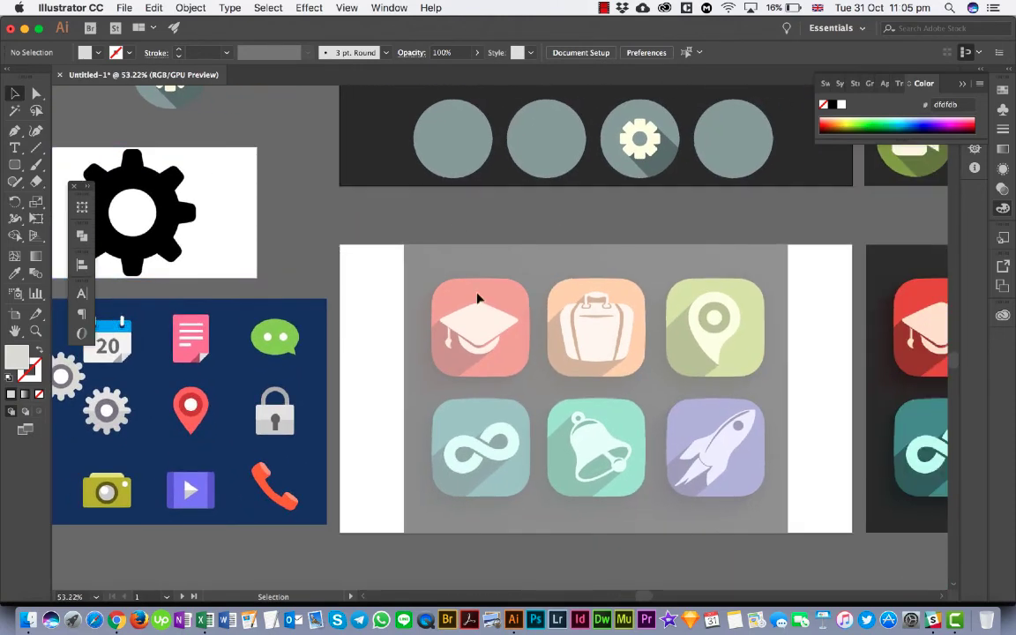
pyautogui.hscroll(3, 520, 327)
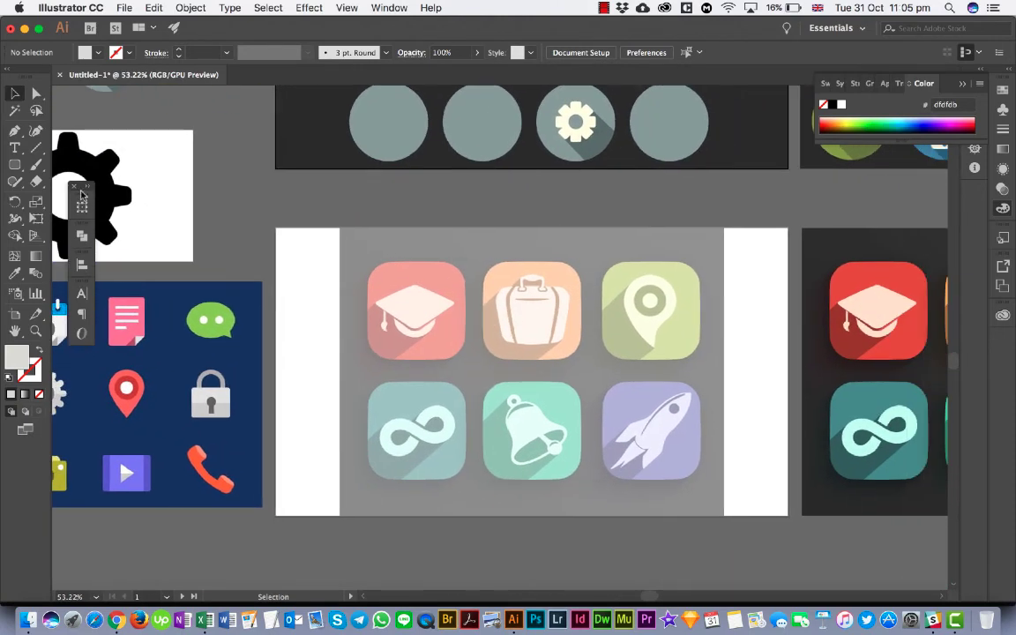
pyautogui.click(15, 164)
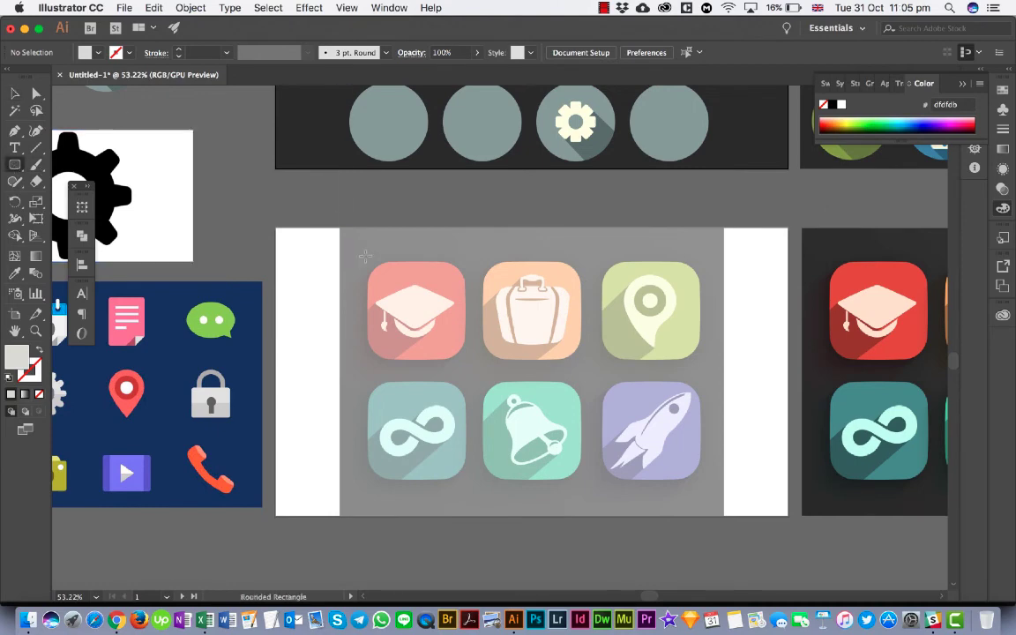
pyautogui.moveTo(369, 262); pyautogui.dragTo(463, 359)
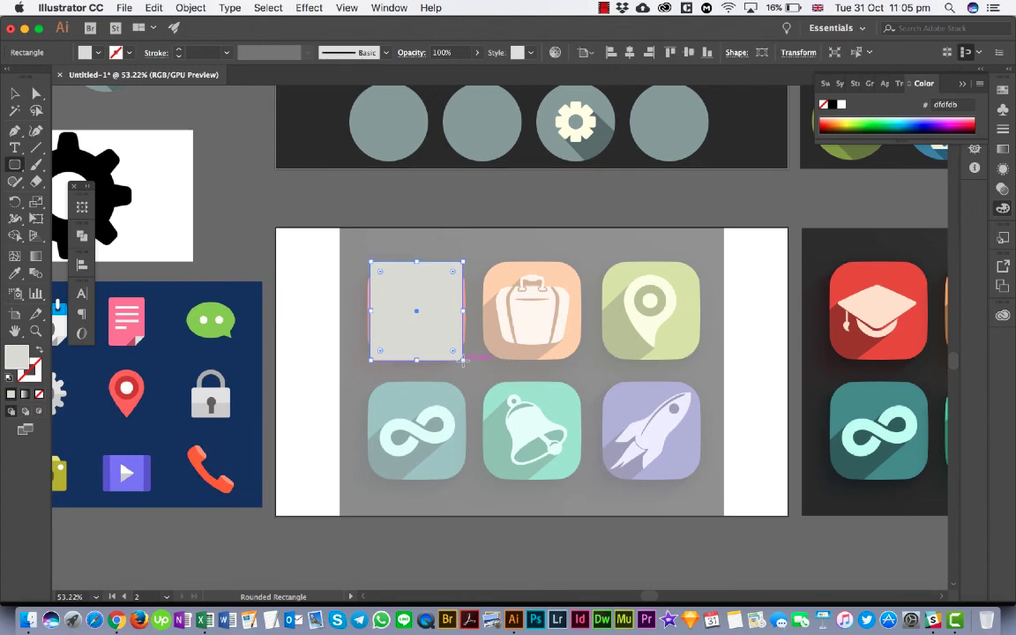
# - Round the rectangle's corners and widen both sides to match the red graduation cap tile's outline
pyautogui.scroll(3, 463, 359)
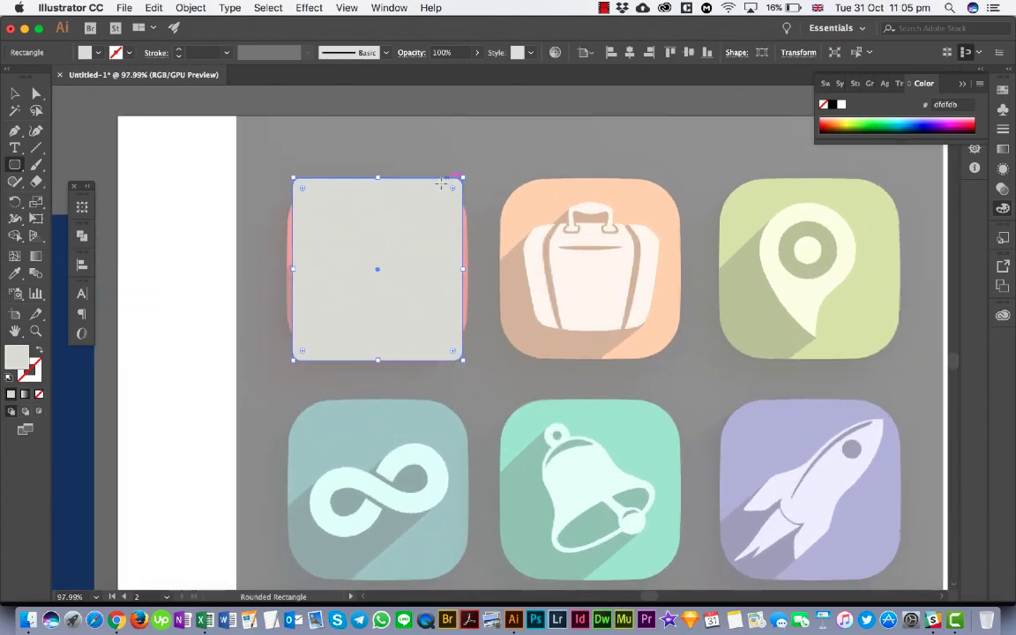
pyautogui.moveTo(450, 191); pyautogui.dragTo(423, 236)
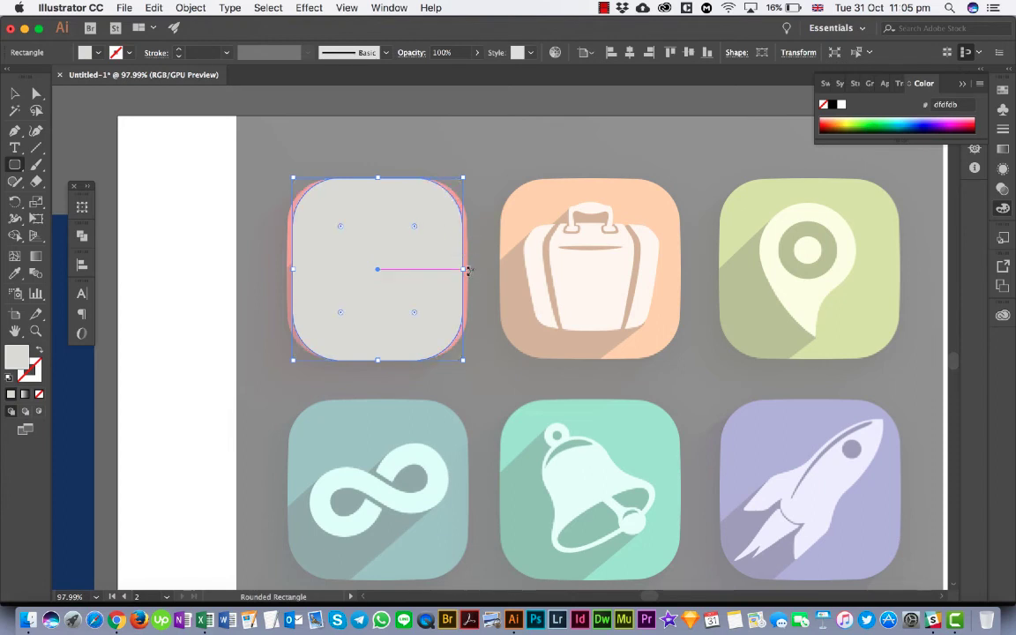
pyautogui.moveTo(463, 269); pyautogui.dragTo(469, 270)
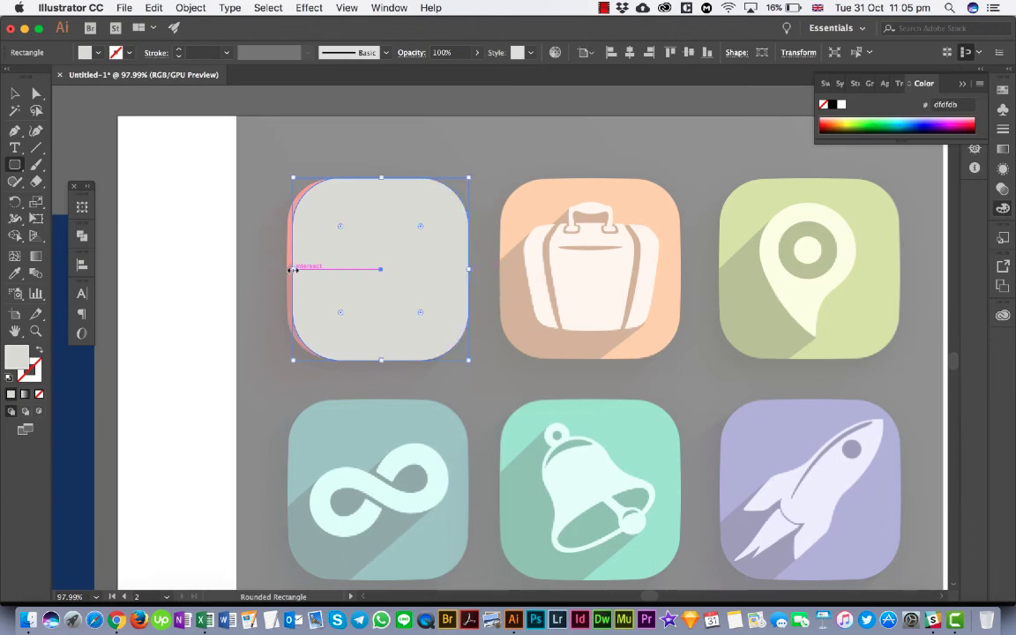
pyautogui.moveTo(289, 269); pyautogui.dragTo(287, 269)
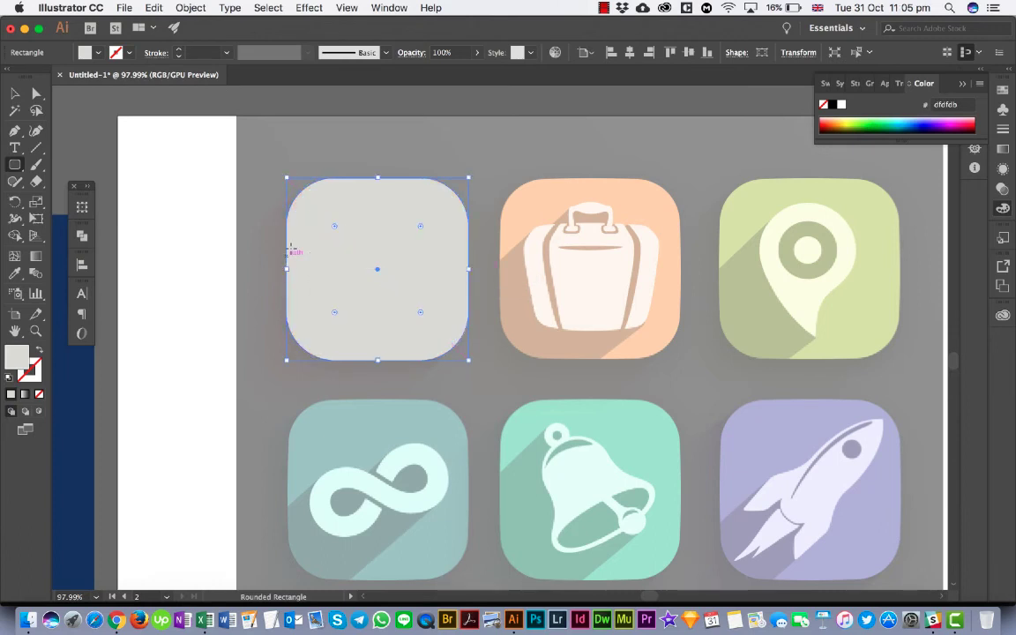
# - Duplicate the rounded tile over the suitcase tile and the map pin tile in the upper row
pyautogui.click(14, 92)
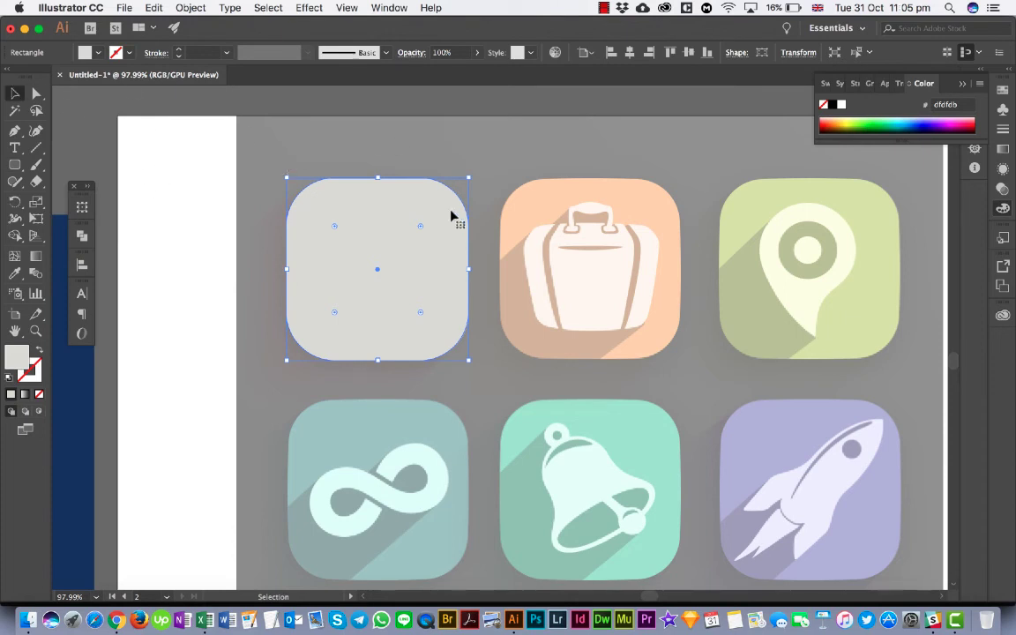
pyautogui.scroll(-3, 450, 215)
pyautogui.moveTo(431, 254); pyautogui.dragTo(702, 255)
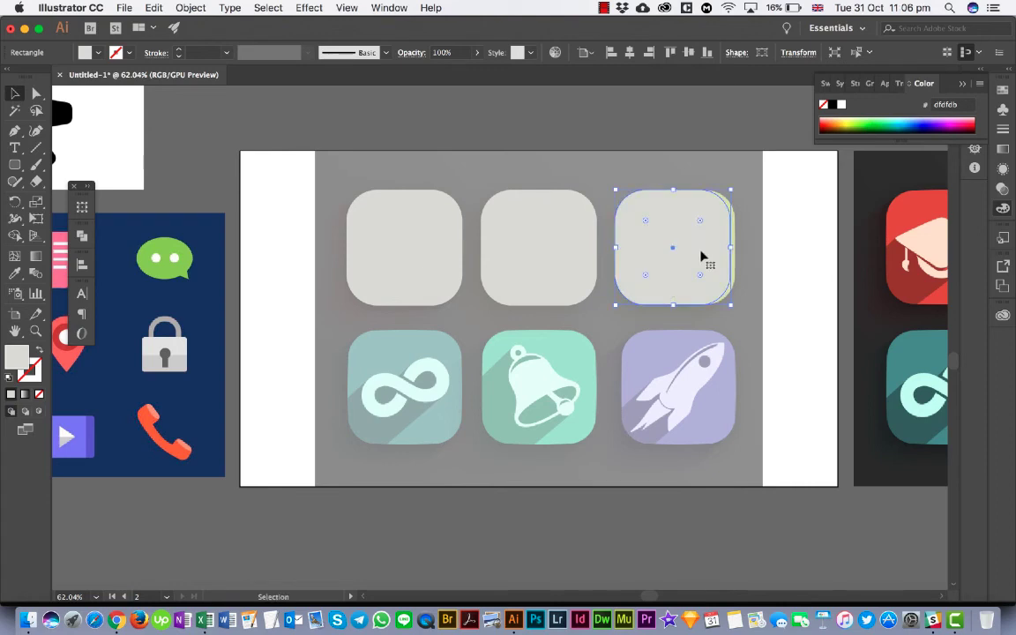
pyautogui.moveTo(702, 256)
pyautogui.mouseDown()
pyautogui.moveTo(716, 256)
pyautogui.moveTo(707, 258)
pyautogui.mouseUp()
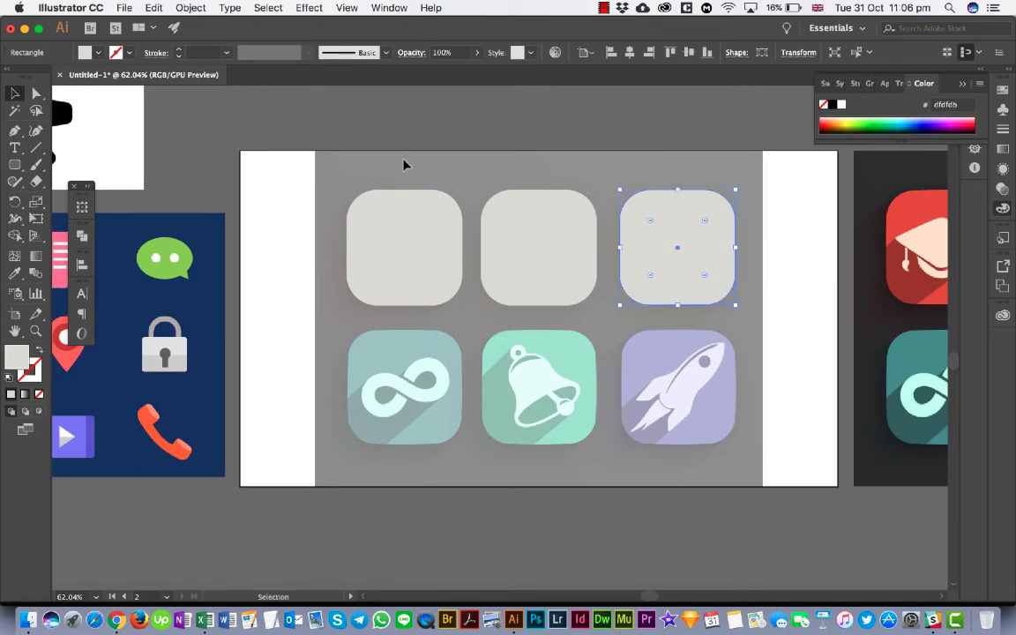
# - Distribute the three upper-row tiles evenly by their horizontal centres within the selection, and deselect them
pyautogui.moveTo(404, 165); pyautogui.dragTo(672, 253)
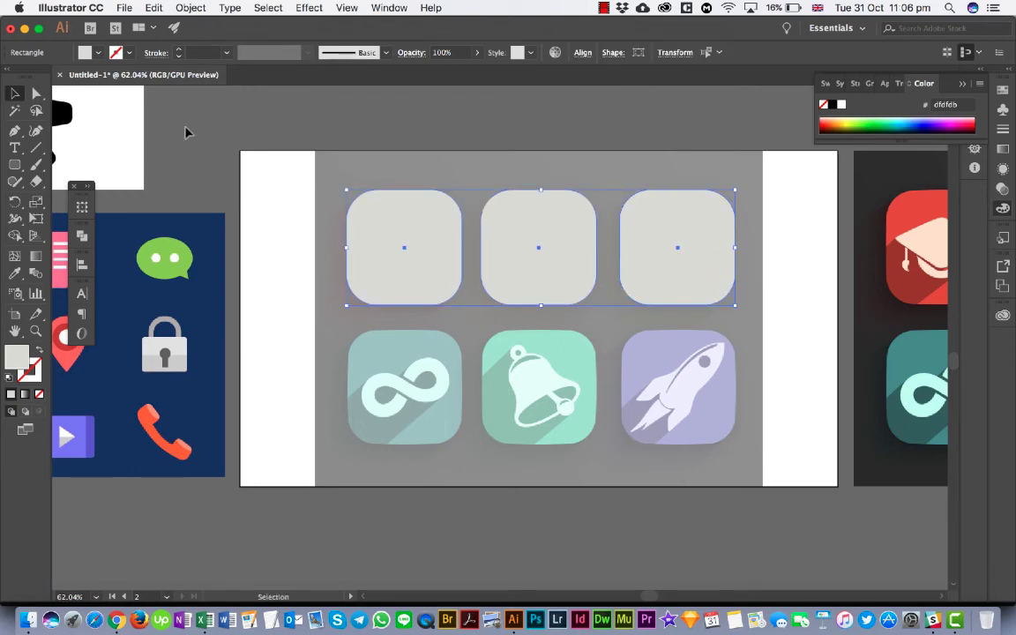
pyautogui.click(82, 263)
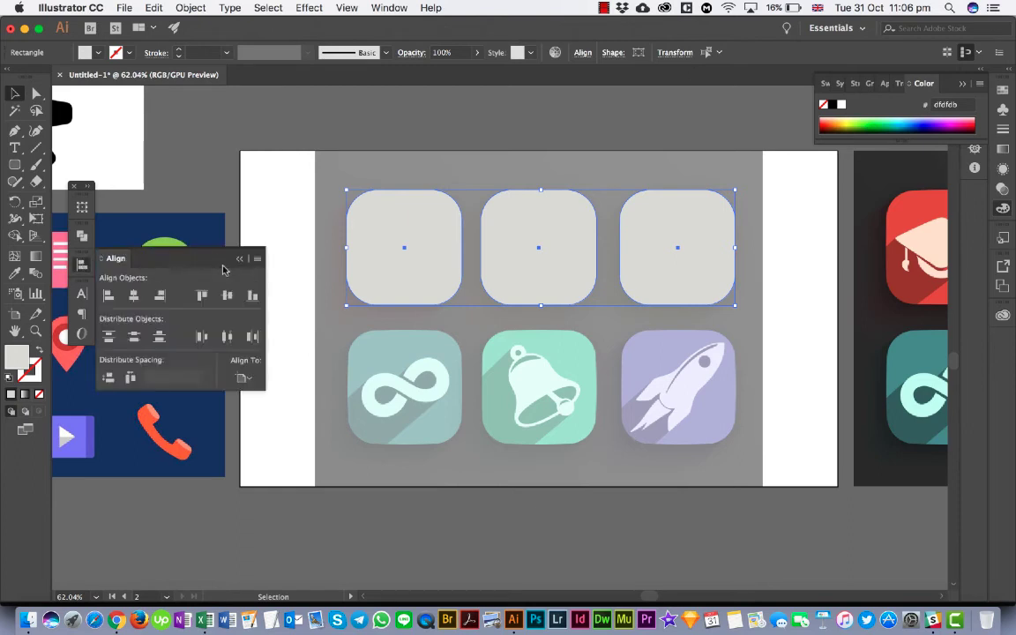
pyautogui.click(244, 379)
pyautogui.click(265, 393)
pyautogui.click(227, 336)
pyautogui.click(460, 328)
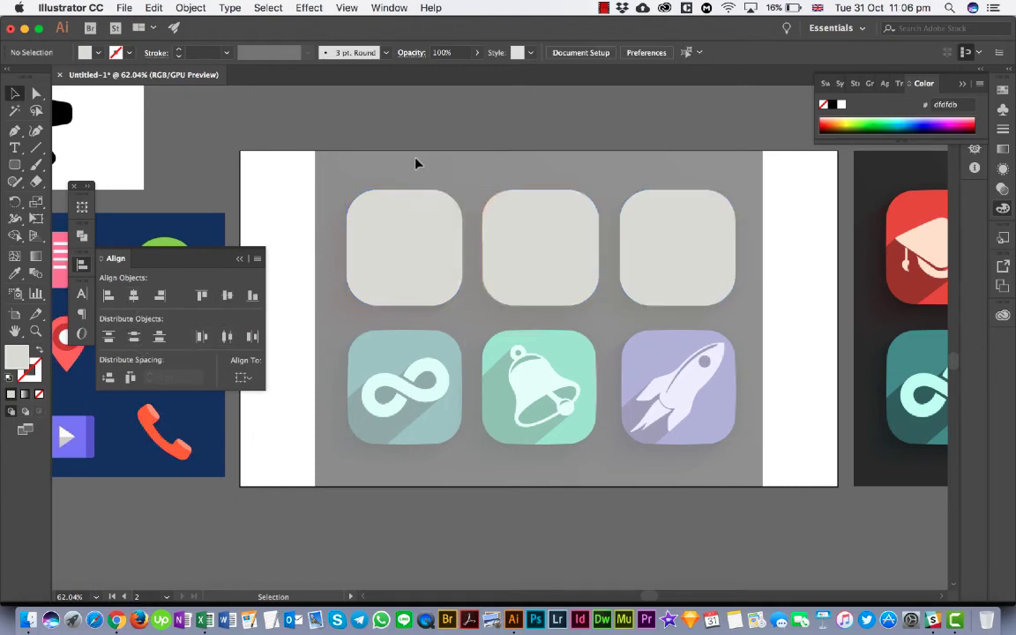
# - Duplicate the row of three rounded tiles over the infinity, bell and rocket tiles, and deselect the copies
pyautogui.moveTo(419, 163); pyautogui.dragTo(672, 253)
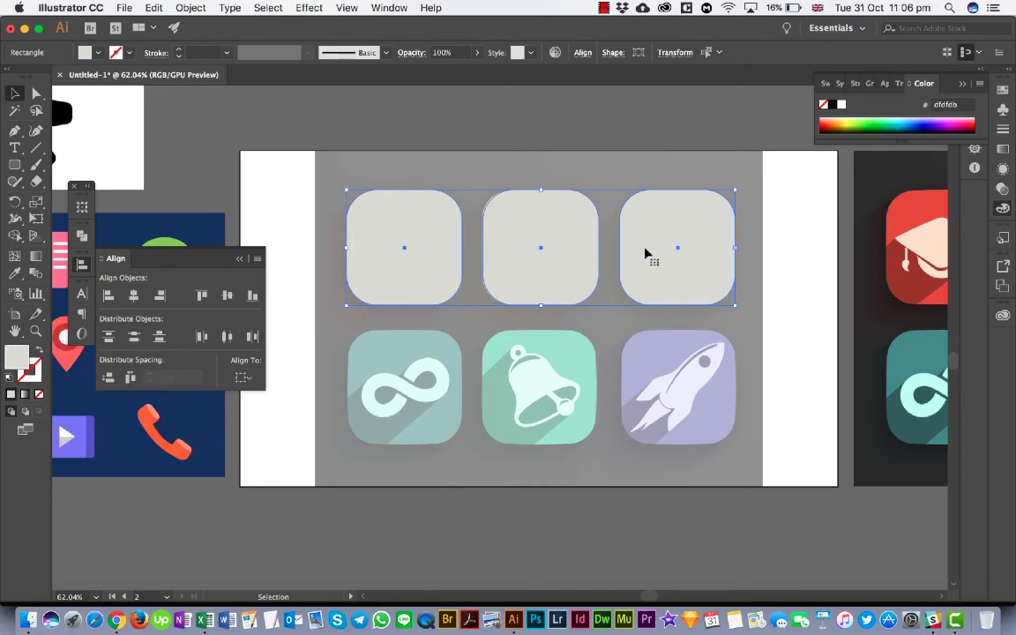
pyautogui.moveTo(645, 252); pyautogui.dragTo(656, 395)
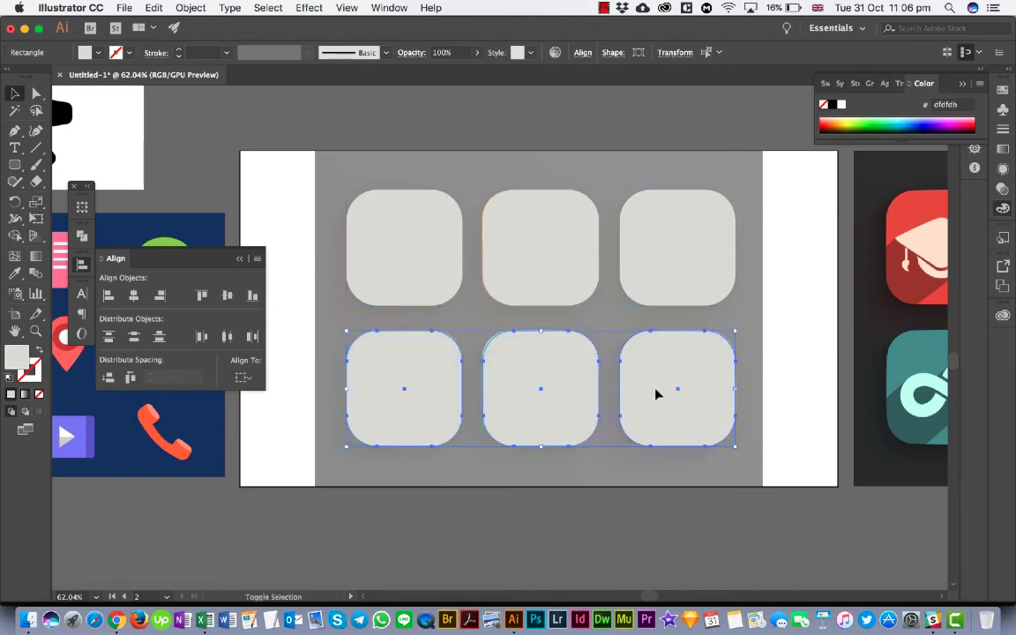
pyautogui.scroll(-2, 763, 370)
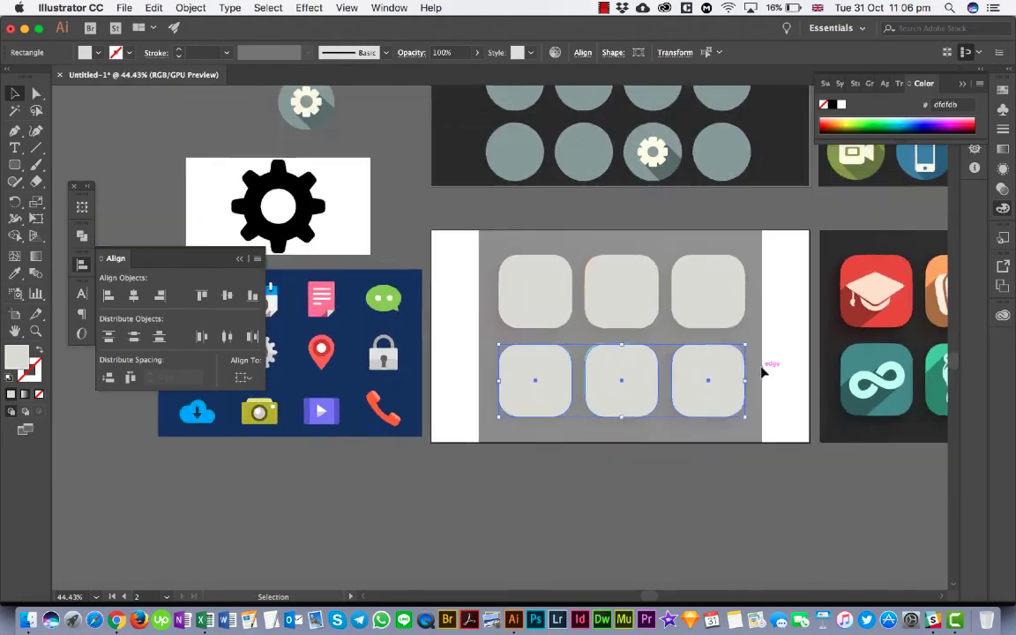
pyautogui.scroll(-1, 763, 371)
pyautogui.click(763, 371)
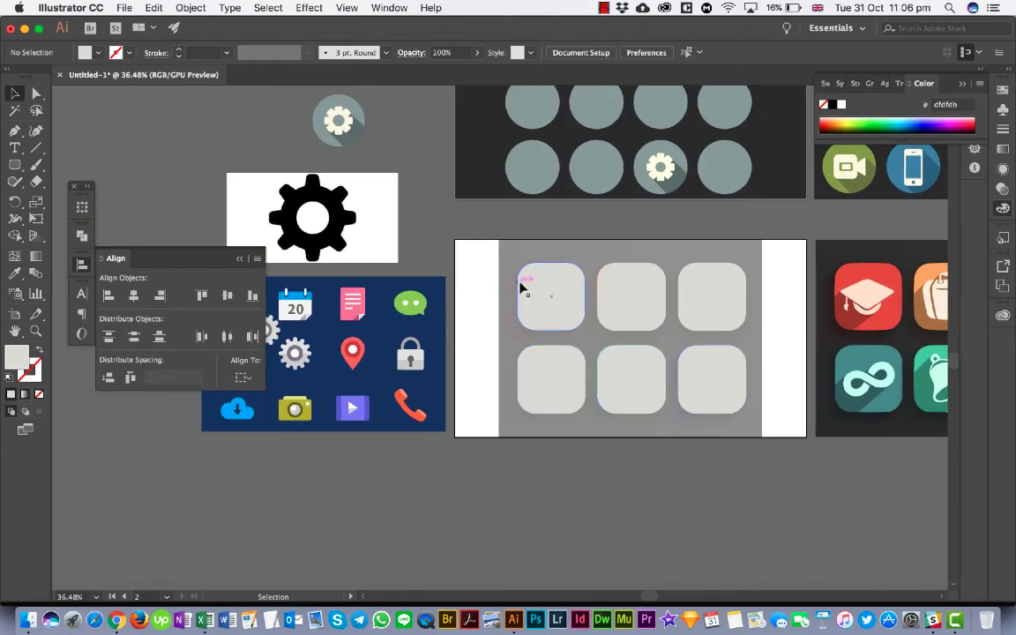
pyautogui.click(695, 392)
pyautogui.click(451, 234)
# - Swap the fill and stroke of the tile over the graduation cap, leaving only a 1 pt outline, and deselect it
pyautogui.click(544, 285)
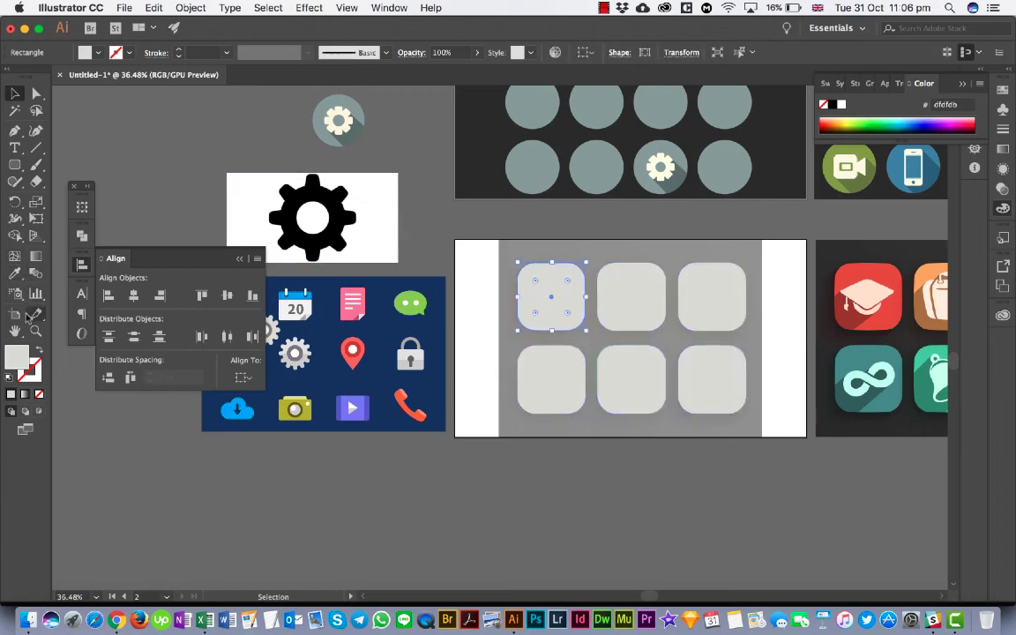
pyautogui.click(38, 350)
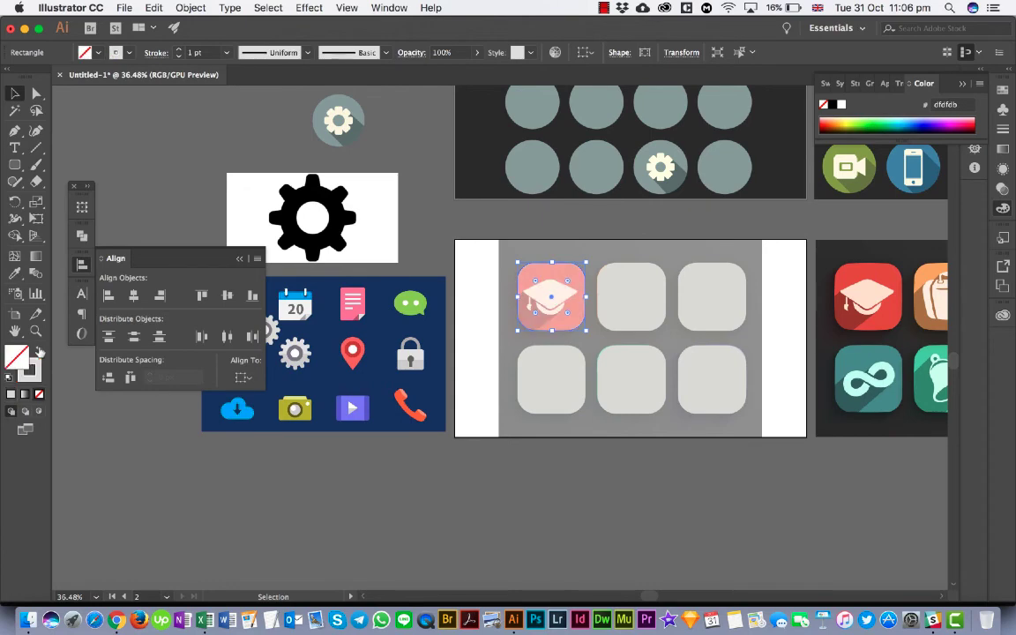
pyautogui.click(540, 449)
# - Trace the graduation cap's diamond-shaped board as a closed four-point path with the Pen tool
pyautogui.scroll(5, 549, 325)
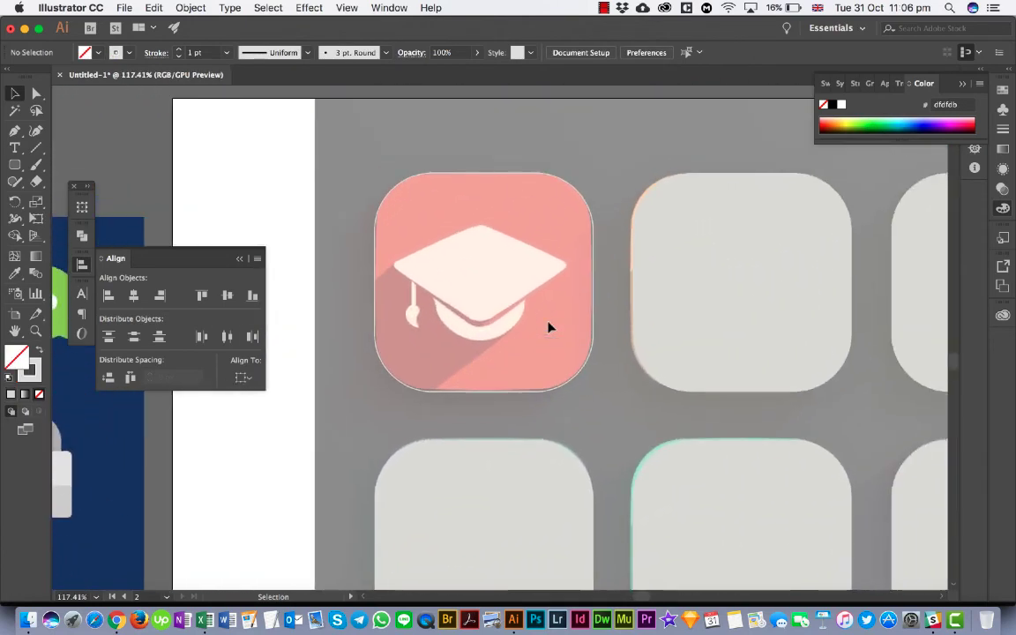
pyautogui.hscroll(-5, 422, 357)
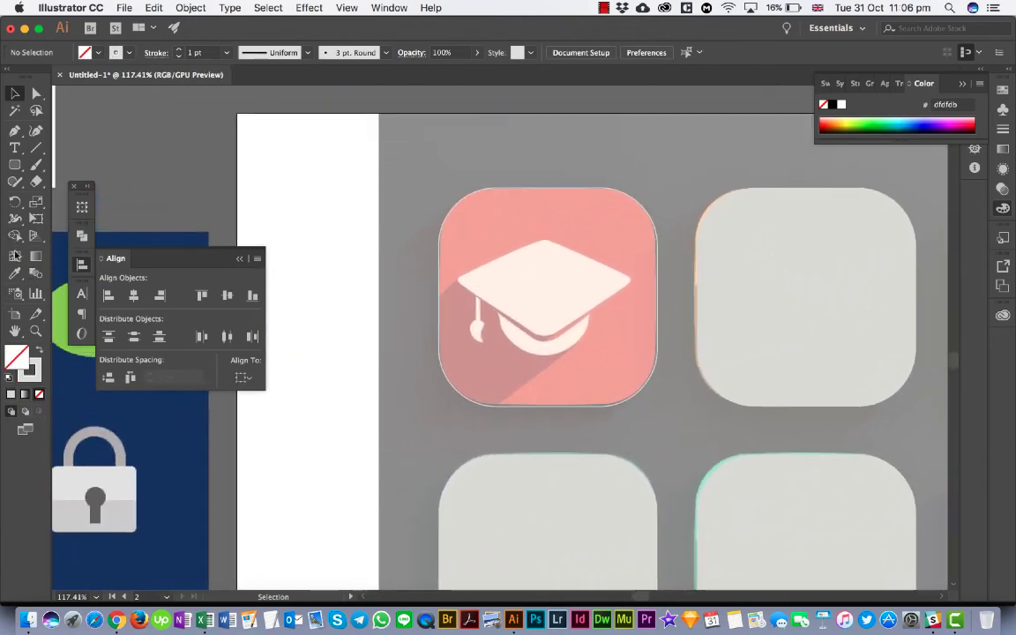
pyautogui.click(15, 130)
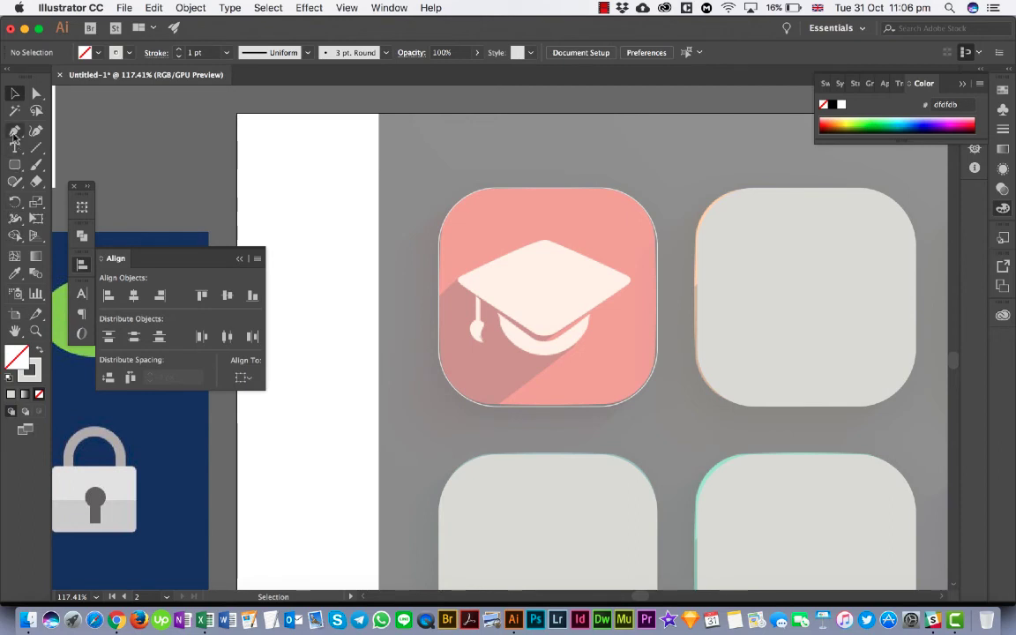
pyautogui.click(456, 280)
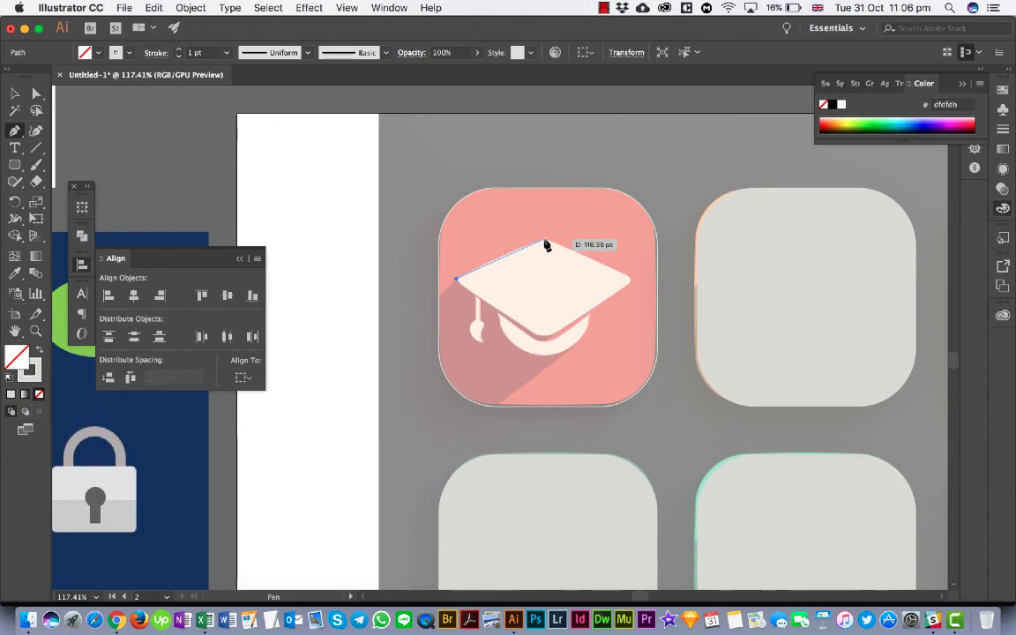
pyautogui.click(544, 239)
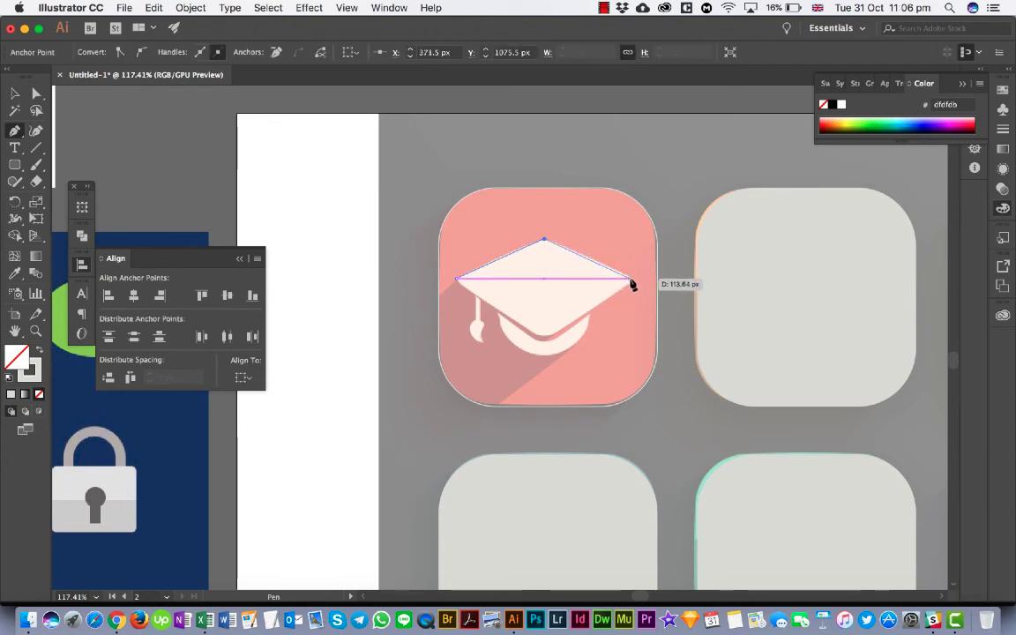
pyautogui.click(630, 281)
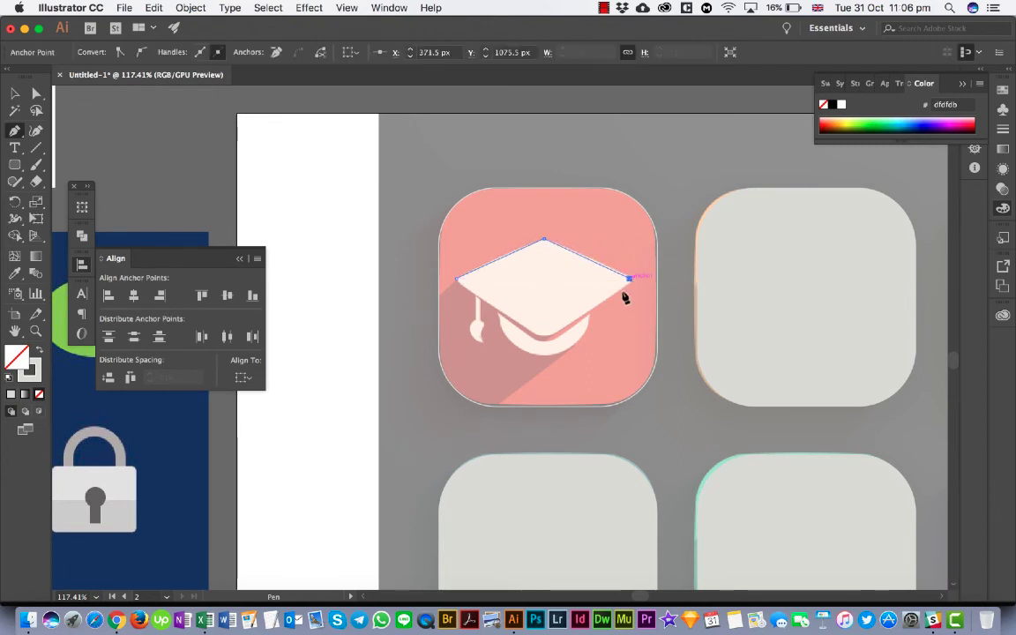
pyautogui.click(545, 338)
pyautogui.click(456, 281)
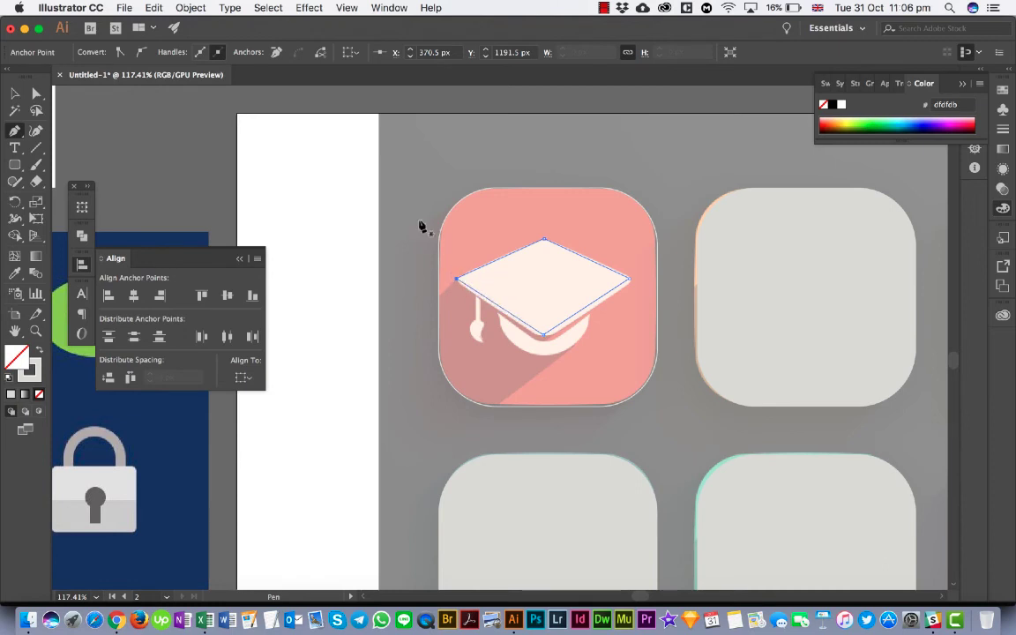
# - Trace the tassel's straight cord and curved brush-shaped end as one closed path with the Pen tool
pyautogui.scroll(1, 478, 303)
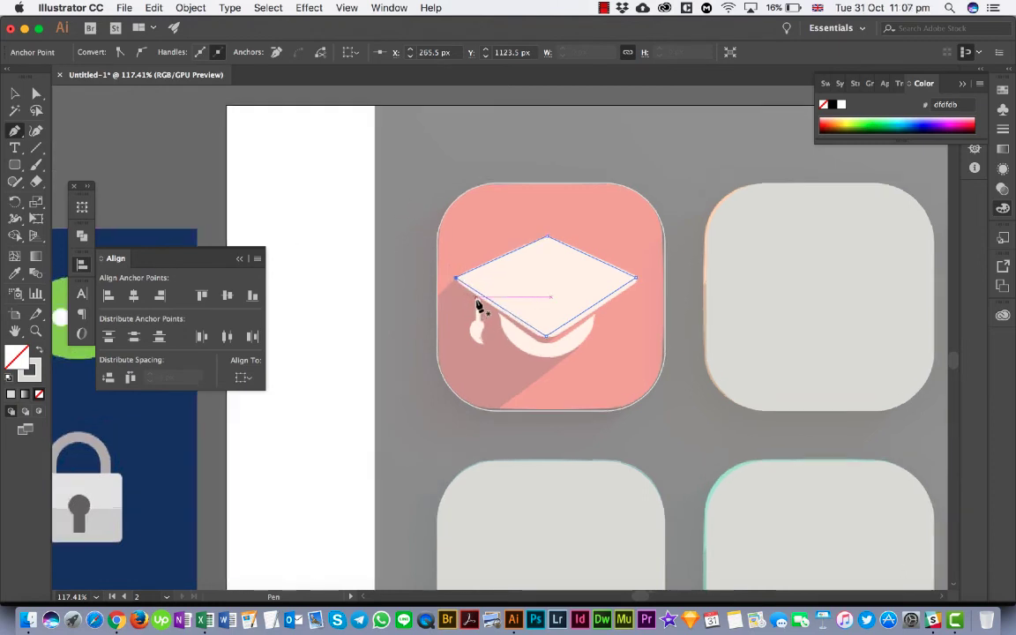
pyautogui.scroll(5, 479, 303)
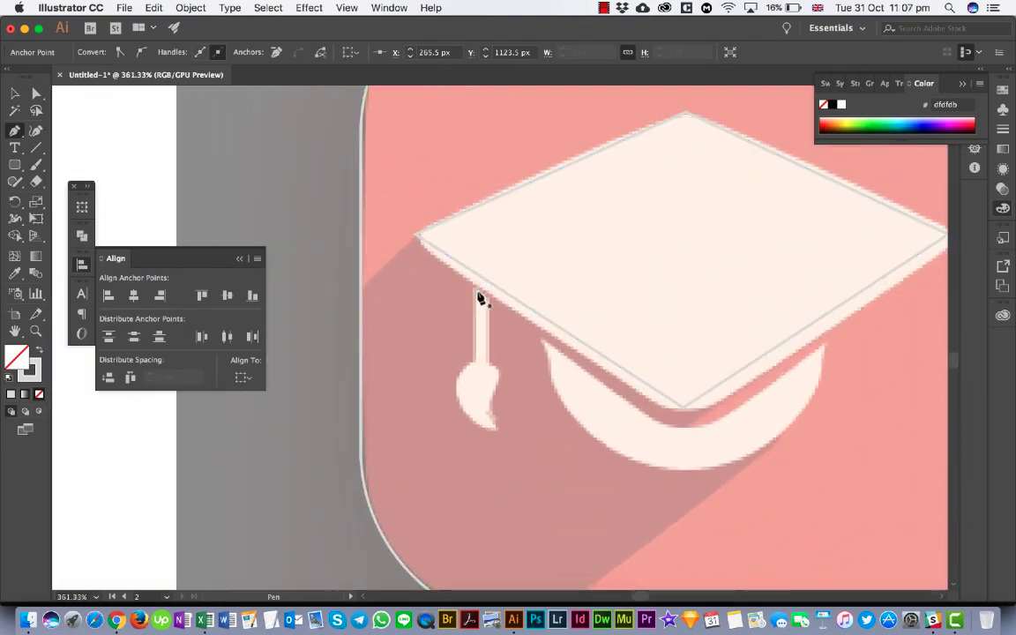
pyautogui.click(476, 293)
pyautogui.click(476, 360)
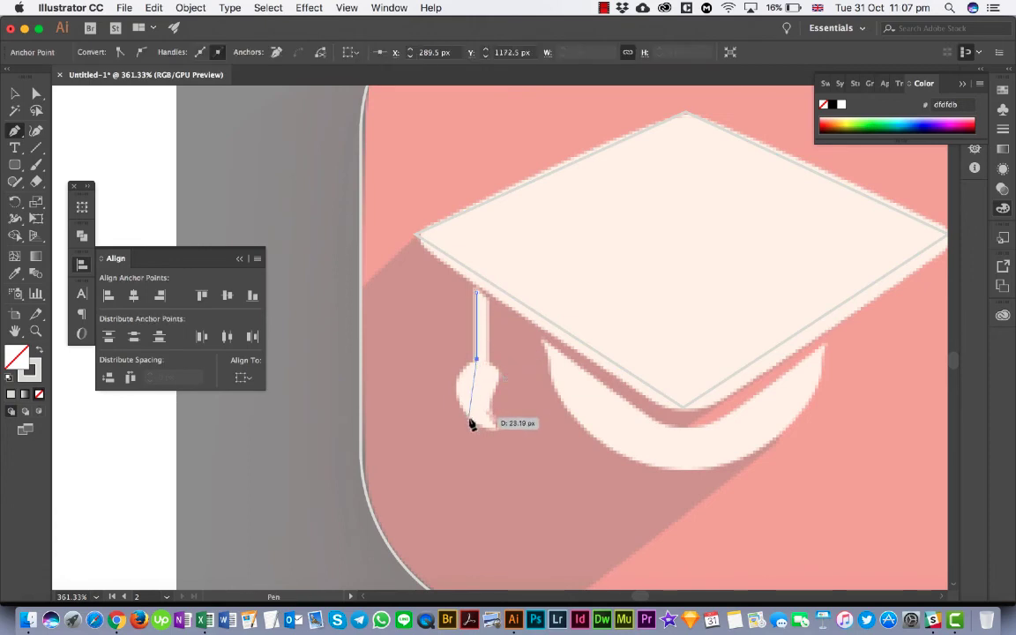
pyautogui.moveTo(494, 431); pyautogui.dragTo(585, 474)
pyautogui.moveTo(558, 454); pyautogui.dragTo(563, 455)
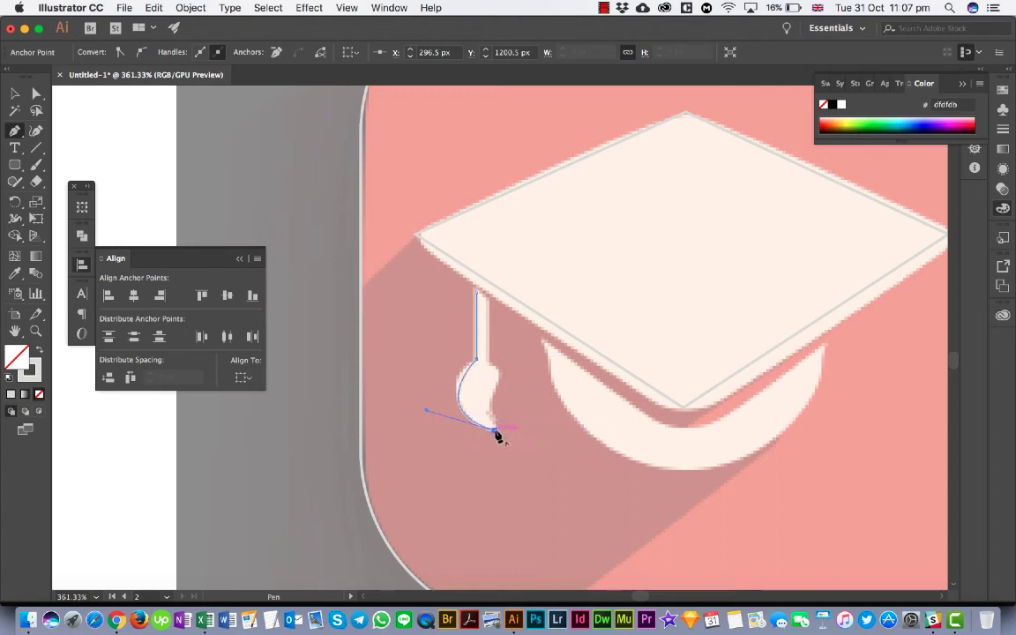
pyautogui.moveTo(490, 381); pyautogui.dragTo(471, 360)
pyautogui.click(498, 379)
pyautogui.click(488, 362)
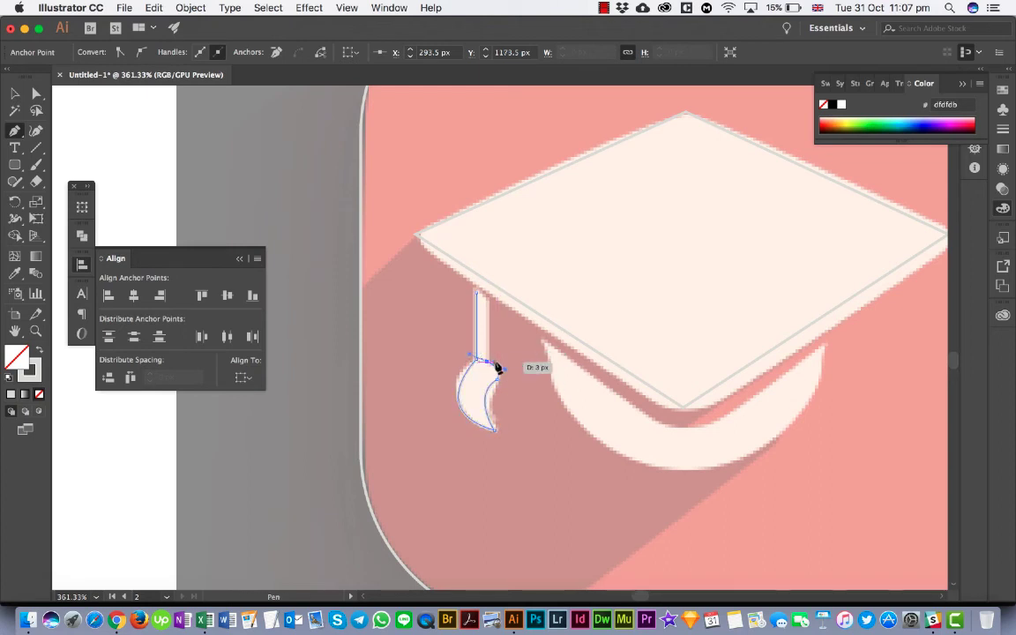
pyautogui.click(488, 299)
pyautogui.click(478, 292)
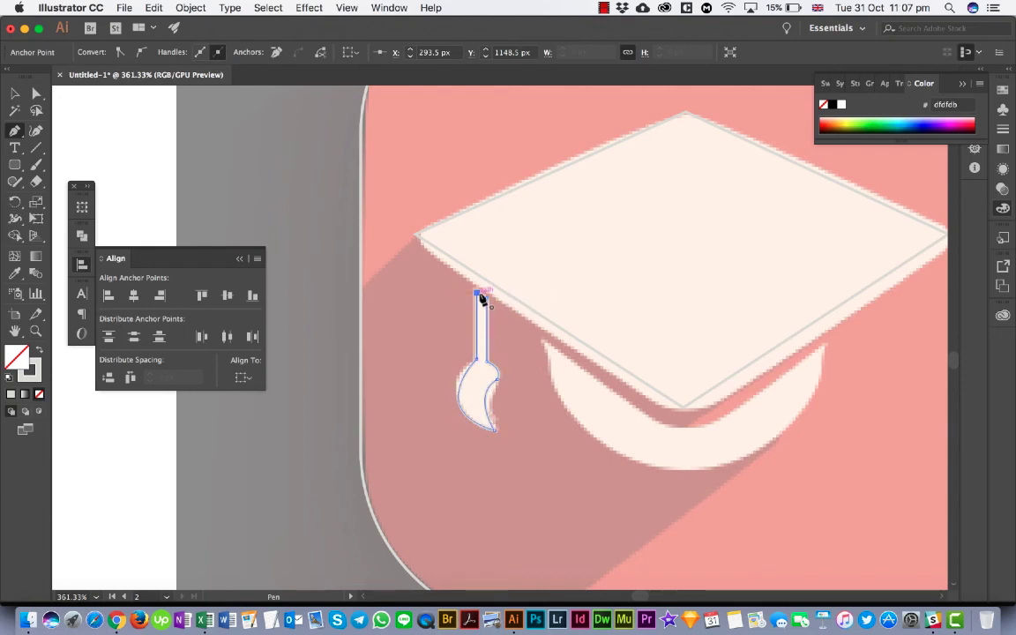
# - Trace the cap's crown as one closed Pen tool path, with a curved lower edge and a rounded V-shaped upper edge
pyautogui.click(545, 346)
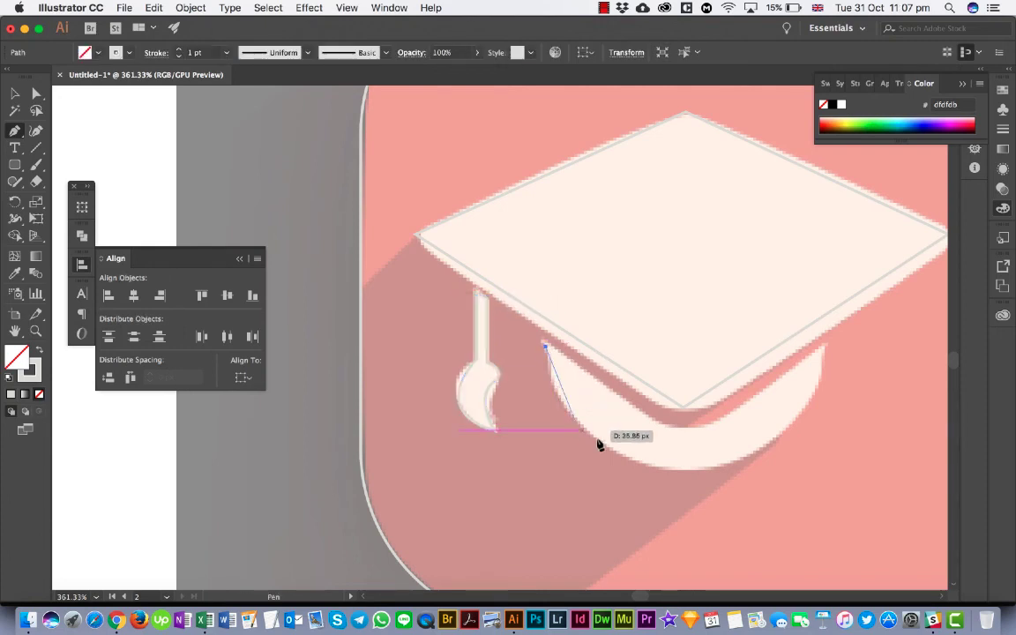
pyautogui.moveTo(644, 465); pyautogui.dragTo(754, 513)
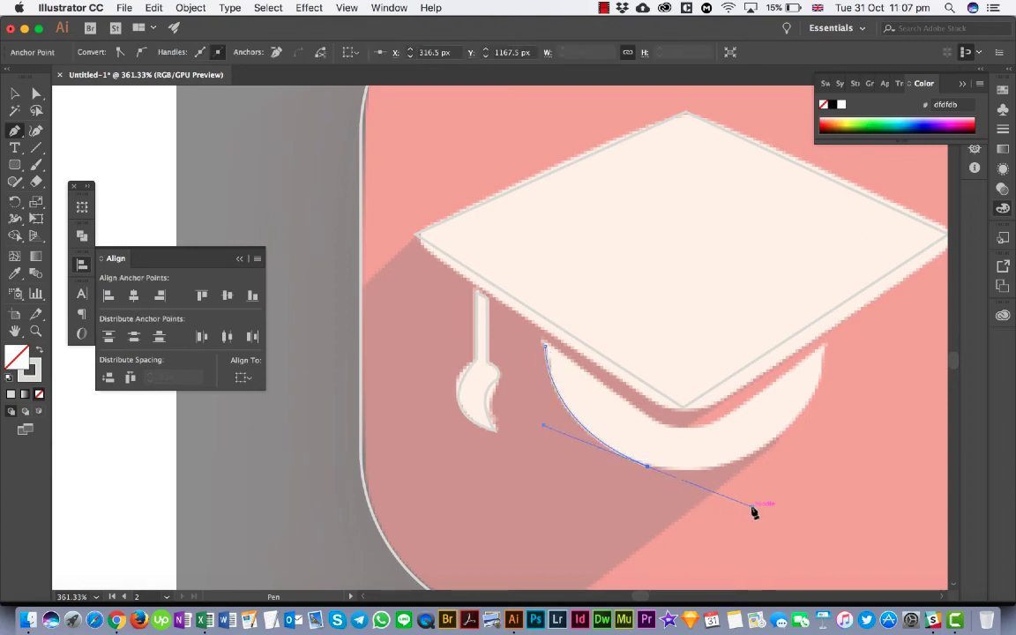
pyautogui.hscroll(2, 754, 512)
pyautogui.hscroll(3, 754, 513)
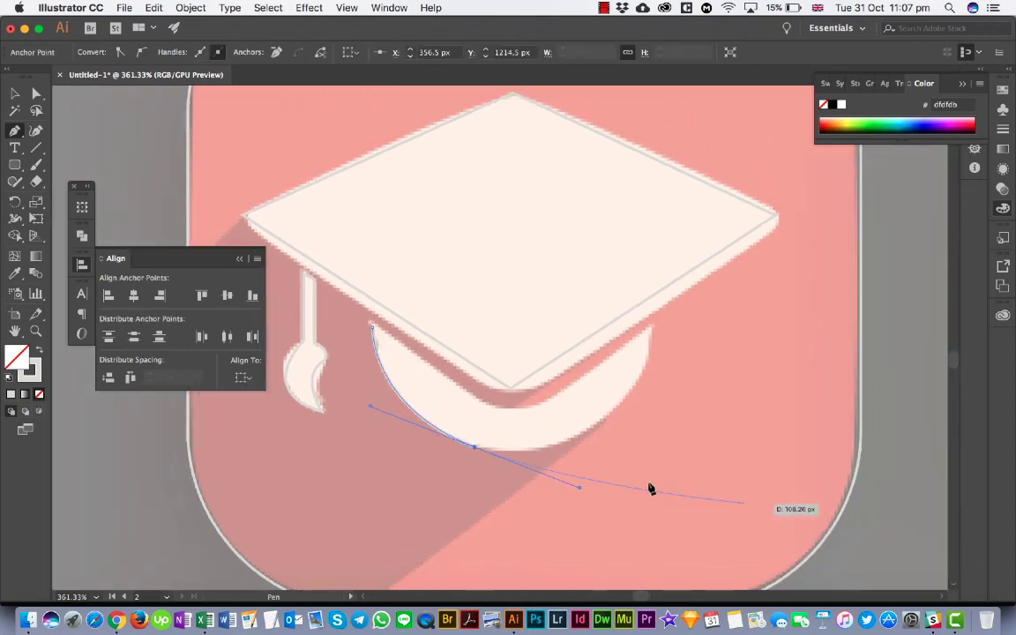
pyautogui.click(477, 447)
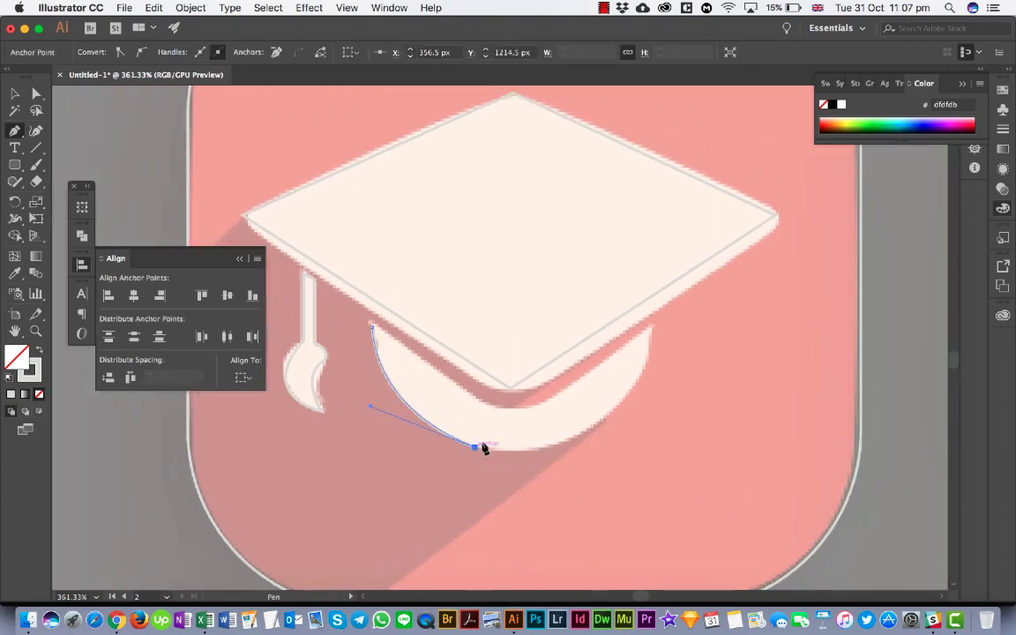
pyautogui.moveTo(651, 328); pyautogui.dragTo(673, 172)
pyautogui.click(651, 330)
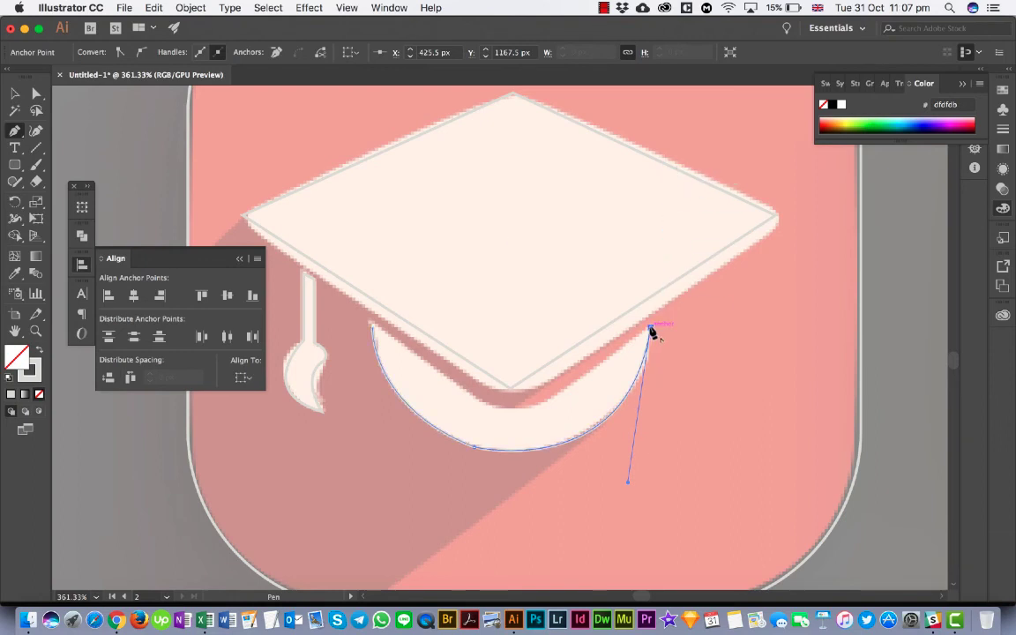
pyautogui.click(546, 405)
pyautogui.click(490, 407)
pyautogui.moveTo(491, 409); pyautogui.dragTo(469, 394)
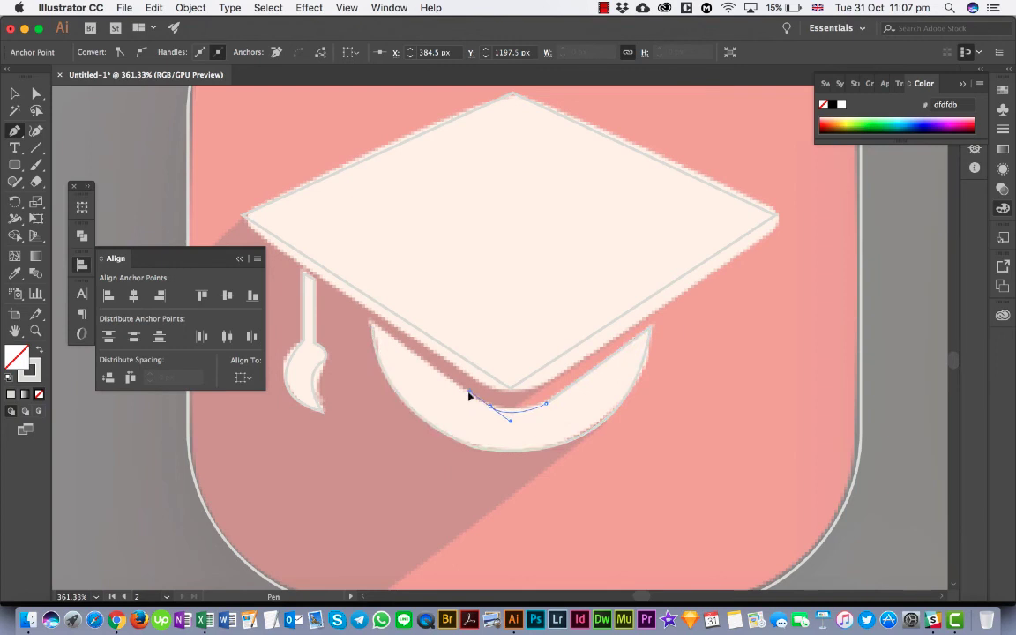
pyautogui.click(490, 407)
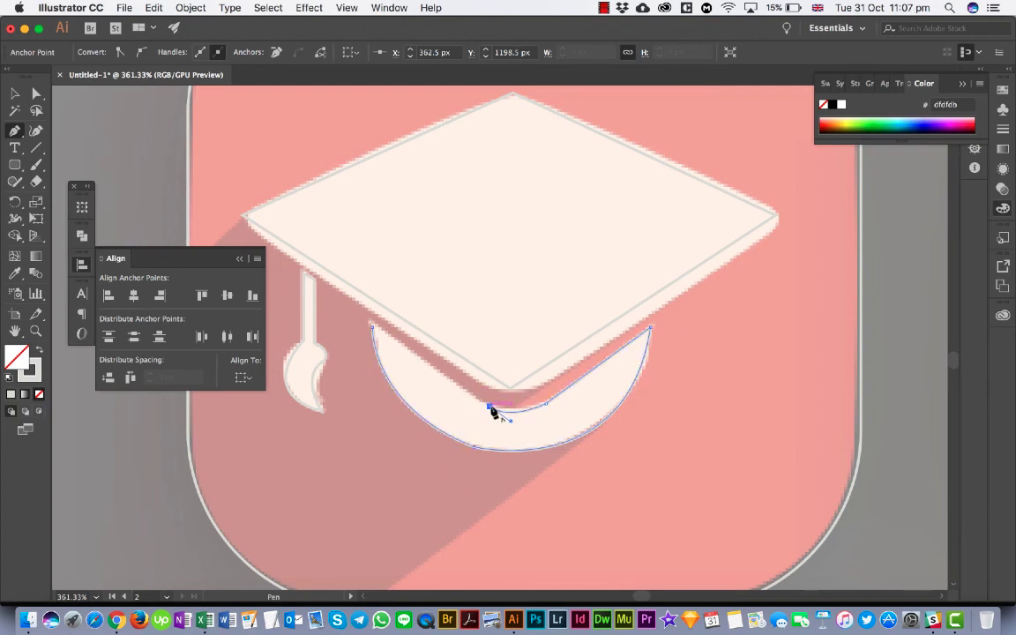
pyautogui.click(372, 325)
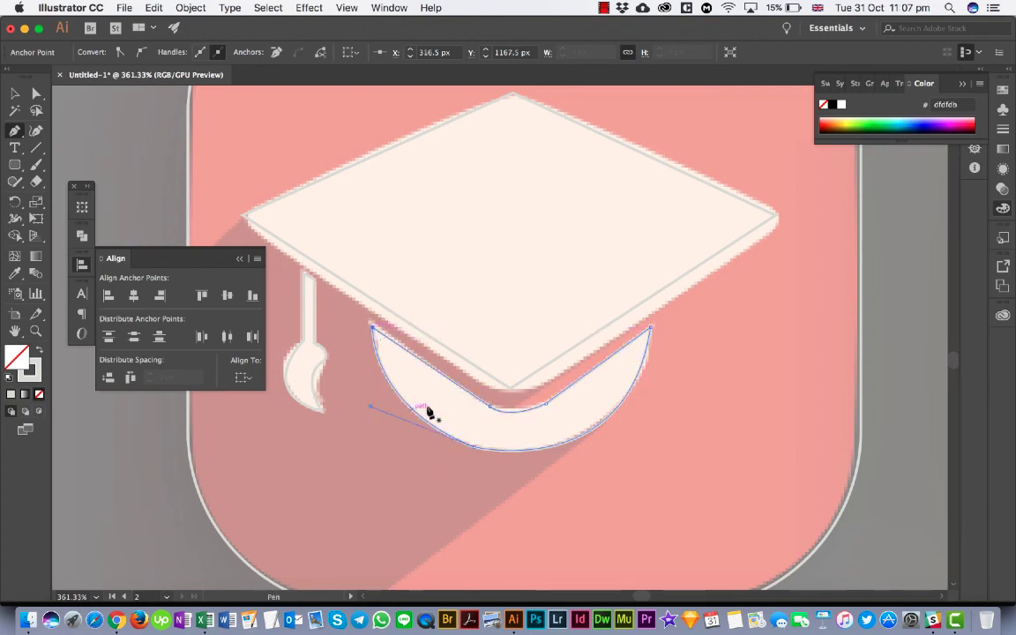
# - Fill the cap's board, tassel and crown paths with the light peach sampled from the board using the Eyedropper, and deselect them
pyautogui.scroll(-3, 446, 433)
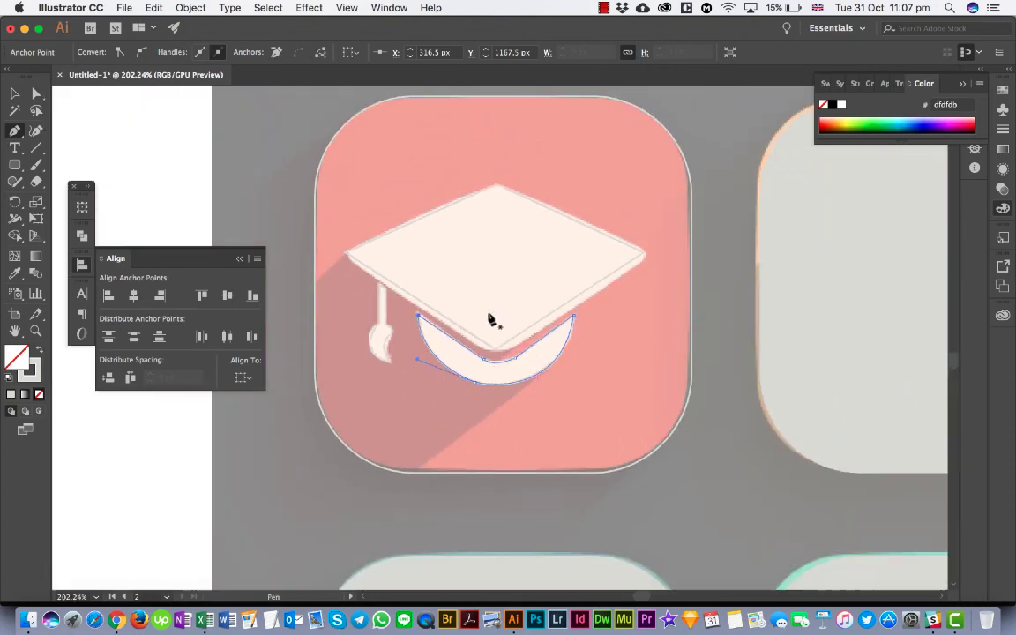
pyautogui.click(15, 94)
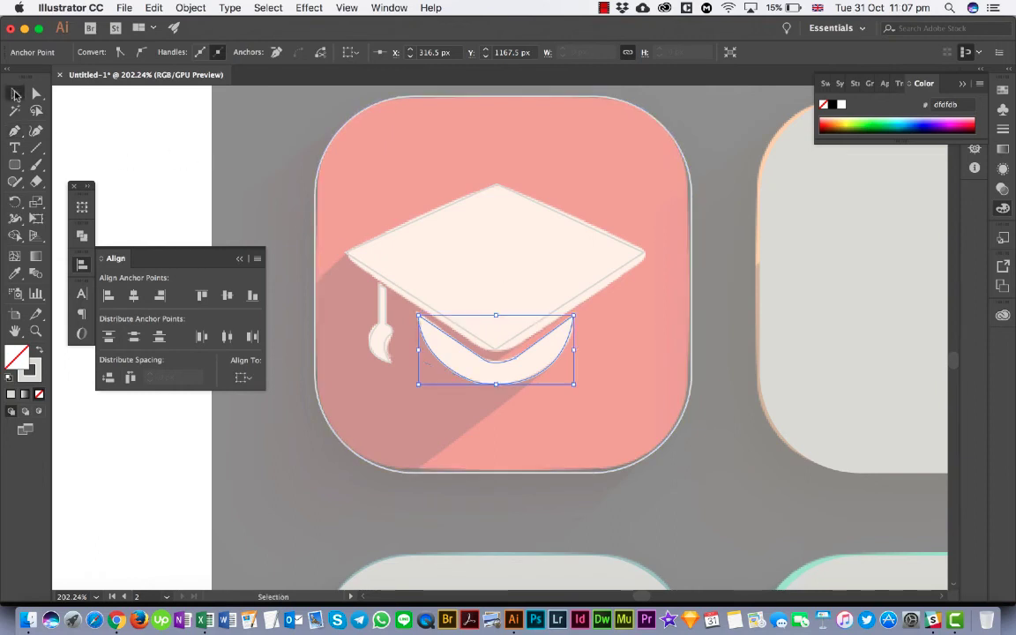
pyautogui.keyDown('shift'); pyautogui.click(382, 304); pyautogui.keyUp('shift')
pyautogui.keyDown('shift'); pyautogui.click(386, 280); pyautogui.keyUp('shift')
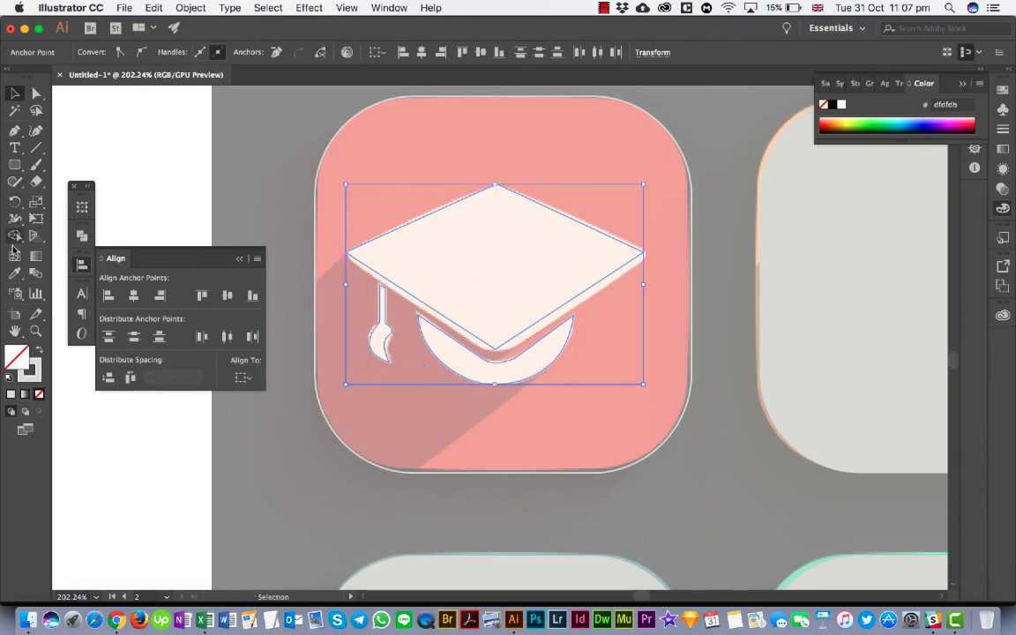
pyautogui.click(16, 274)
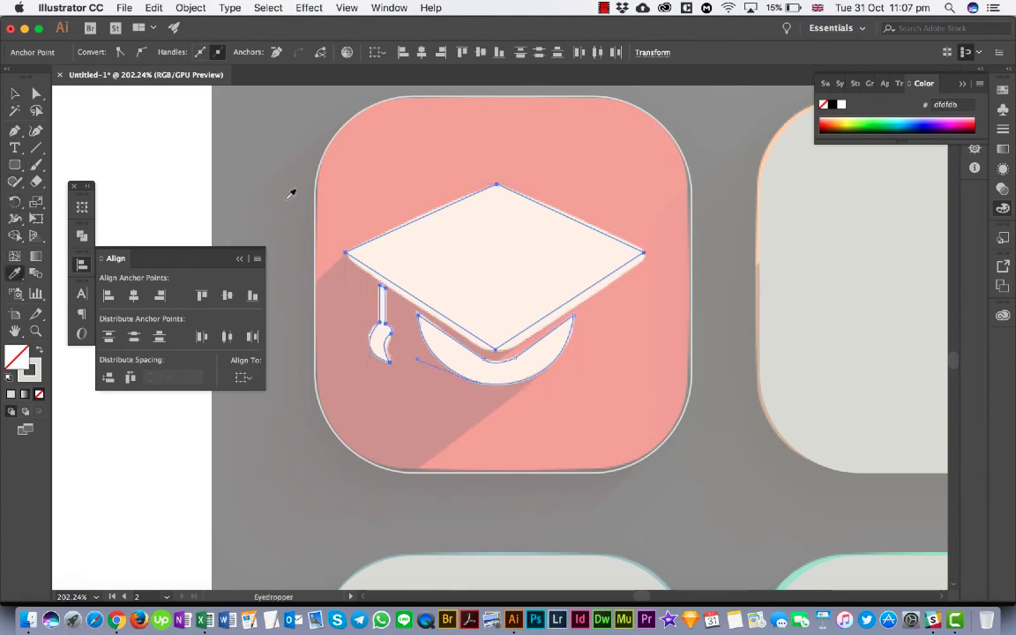
pyautogui.click(399, 251)
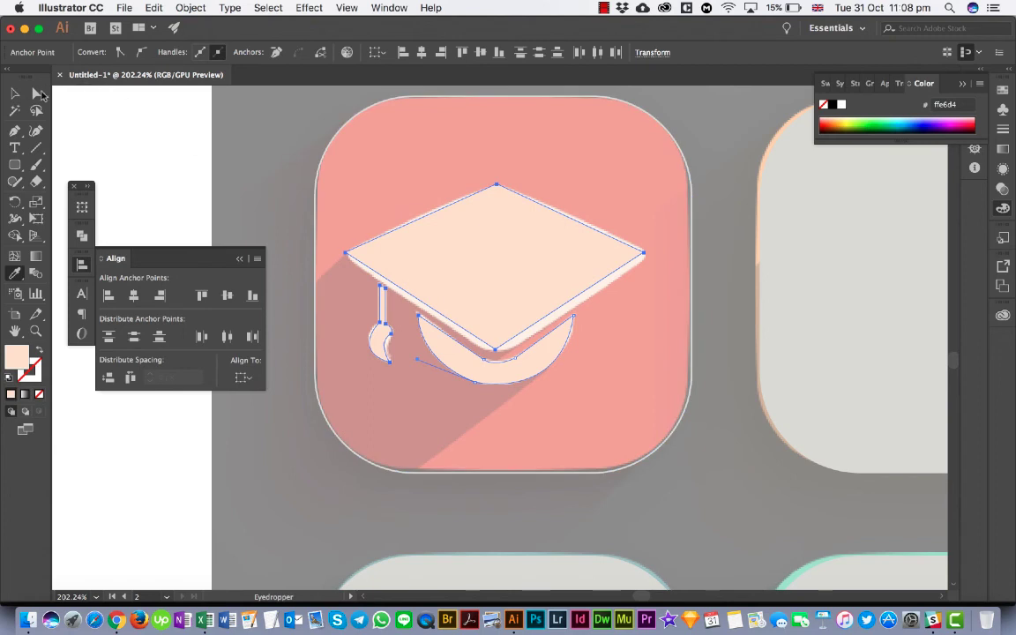
pyautogui.click(15, 93)
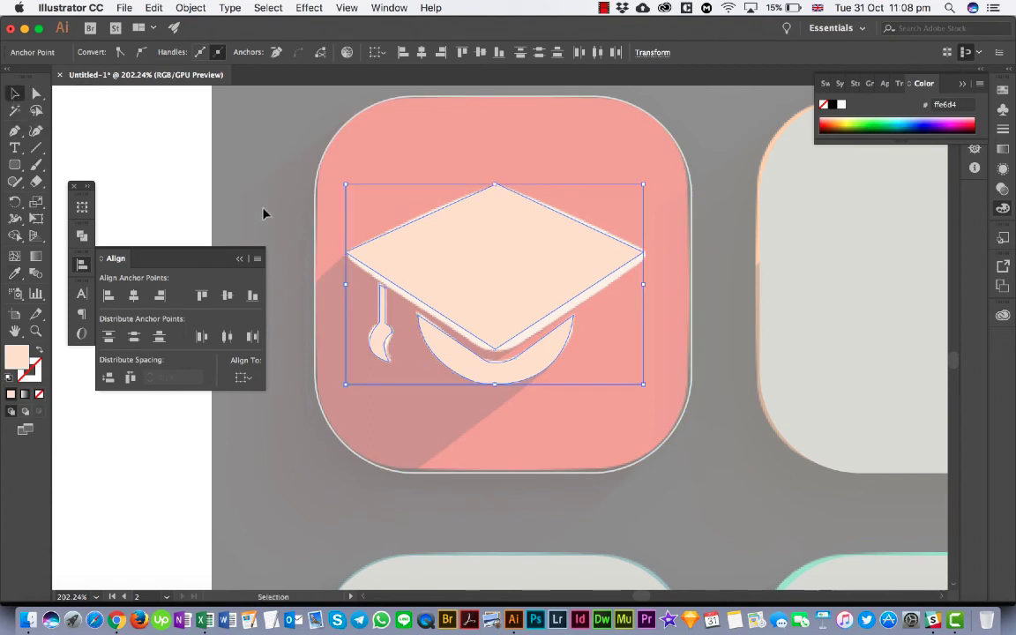
pyautogui.click(251, 139)
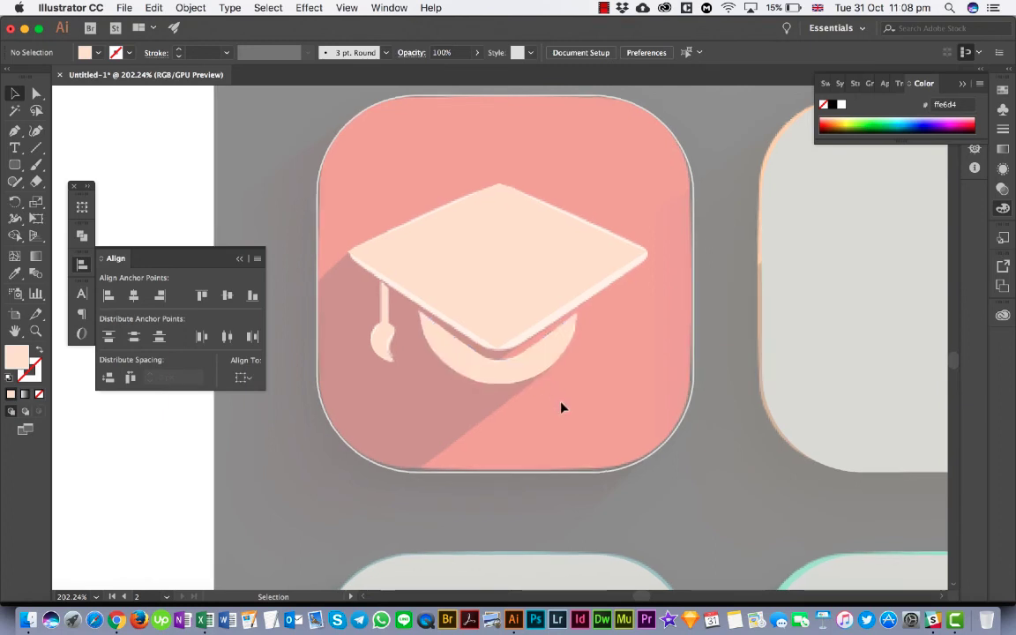
# - Draw the cap's long shadow as a closed straight-edged Pen tool path from the board and crown past the tile's lower-left corner
pyautogui.hscroll(-3, 562, 407)
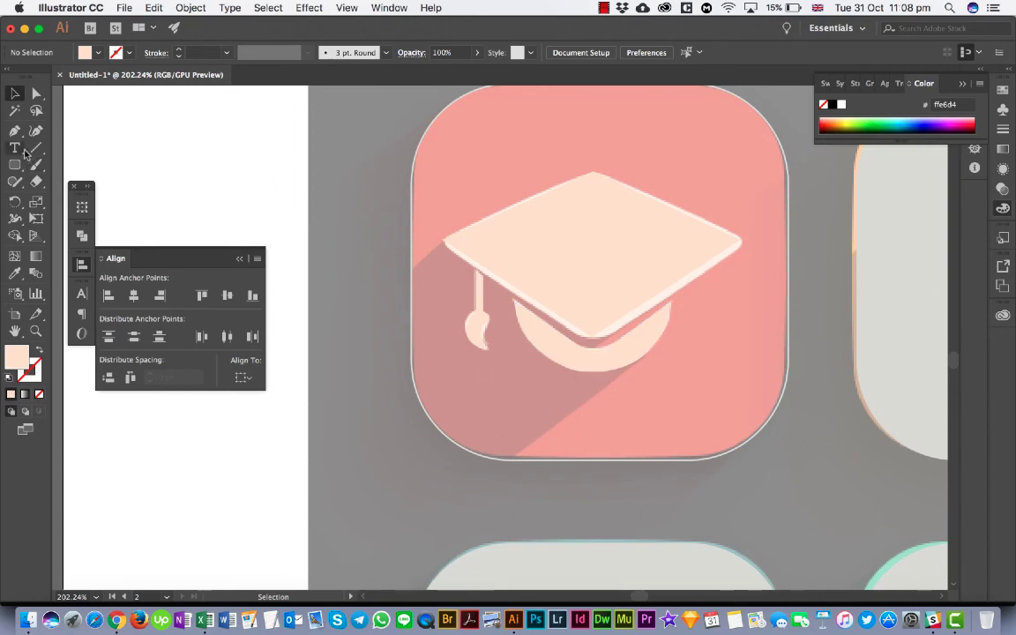
pyautogui.press('p')
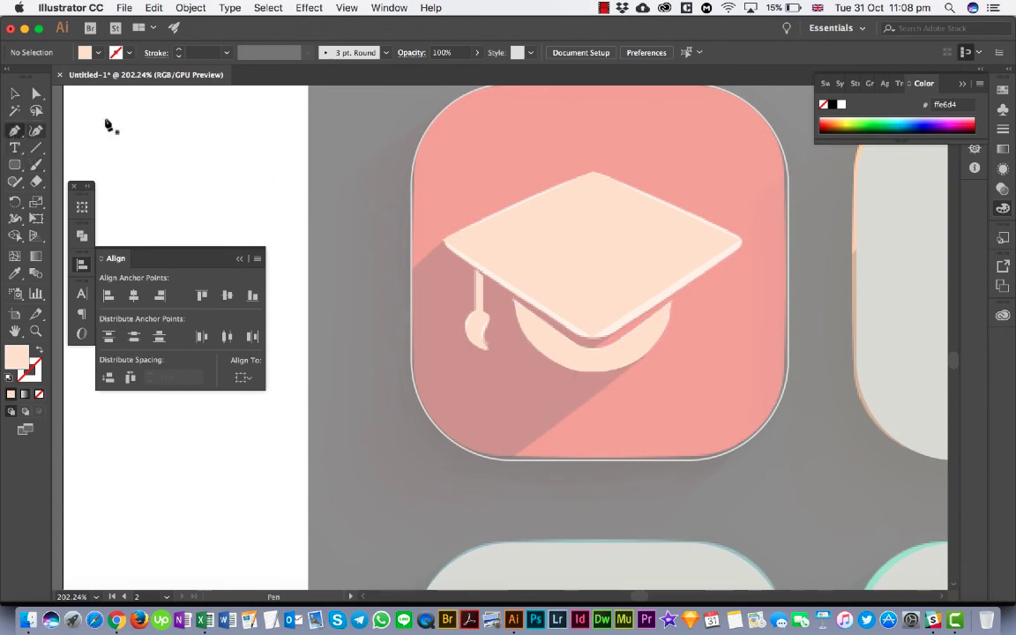
pyautogui.click(388, 288)
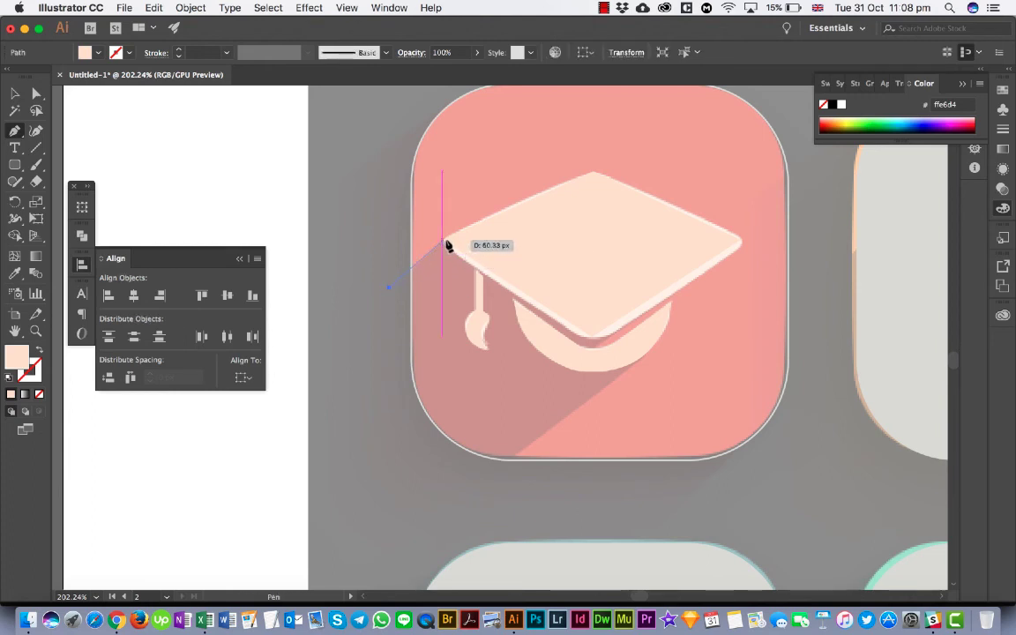
pyautogui.click(443, 240)
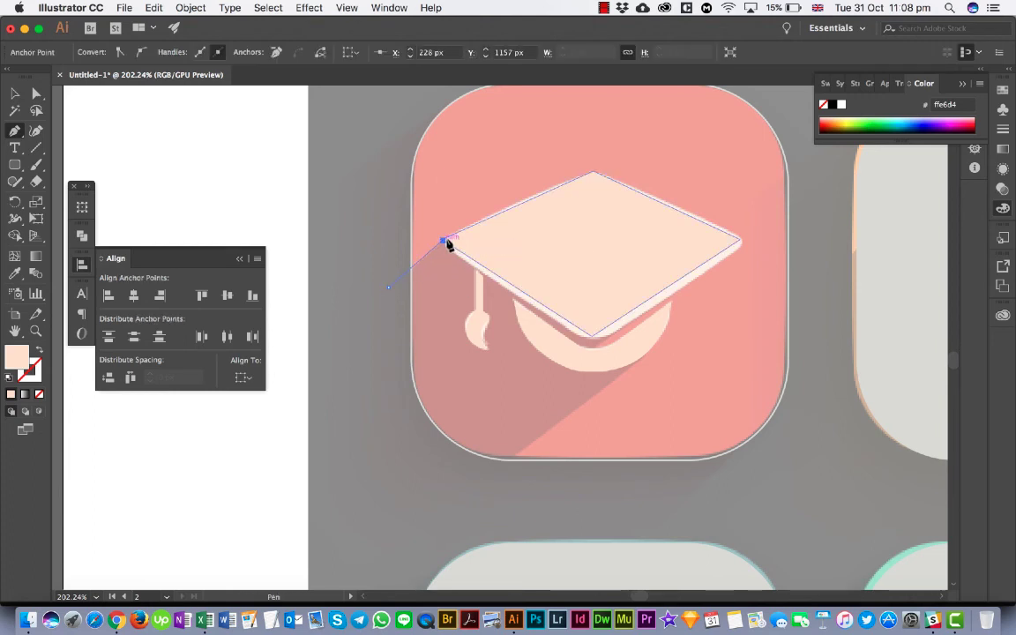
pyautogui.click(490, 254)
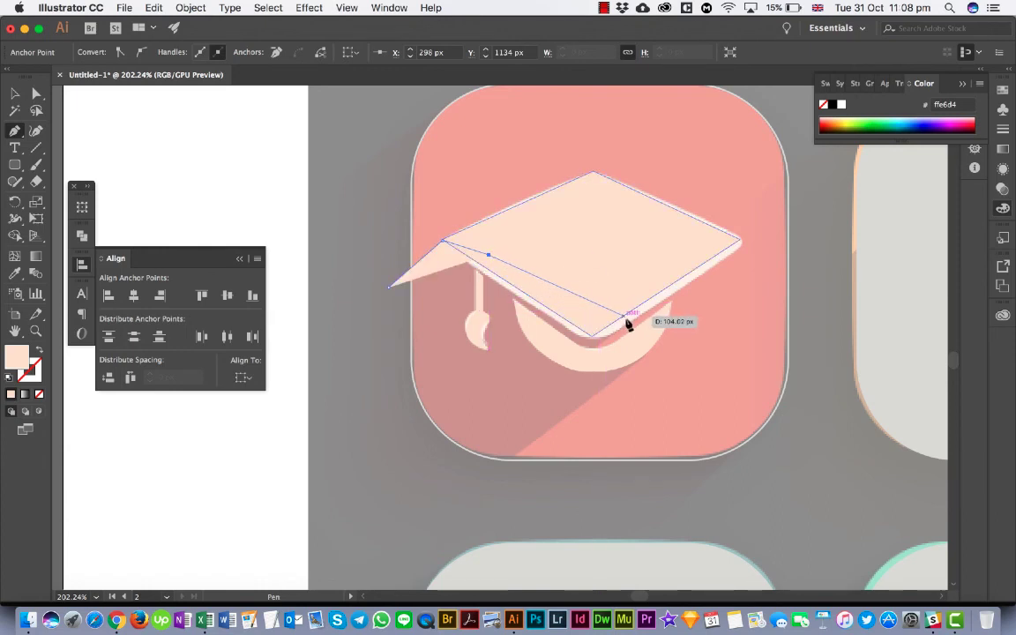
pyautogui.click(622, 315)
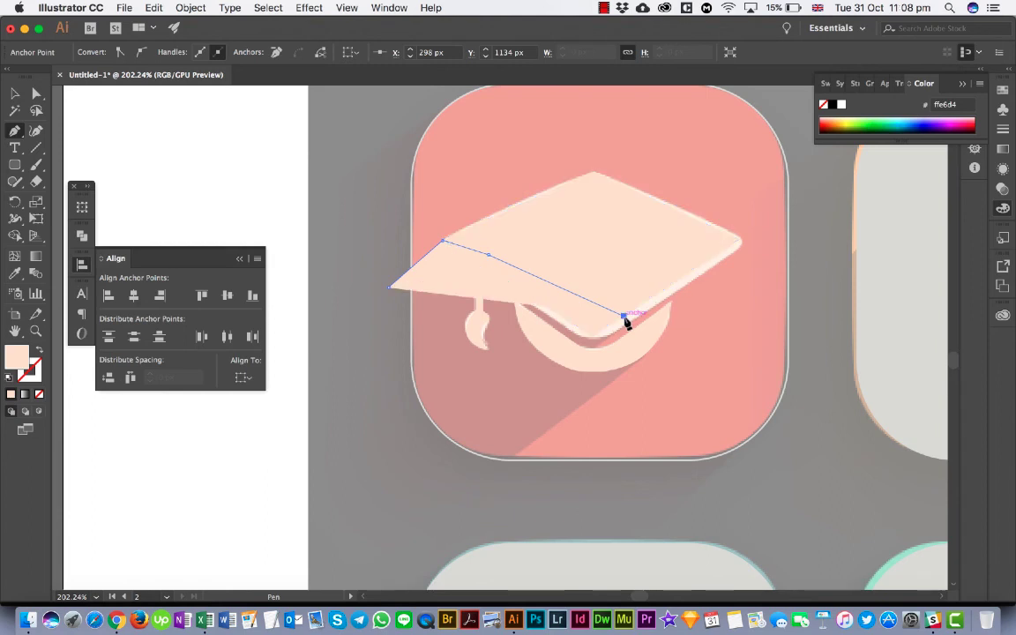
pyautogui.click(574, 350)
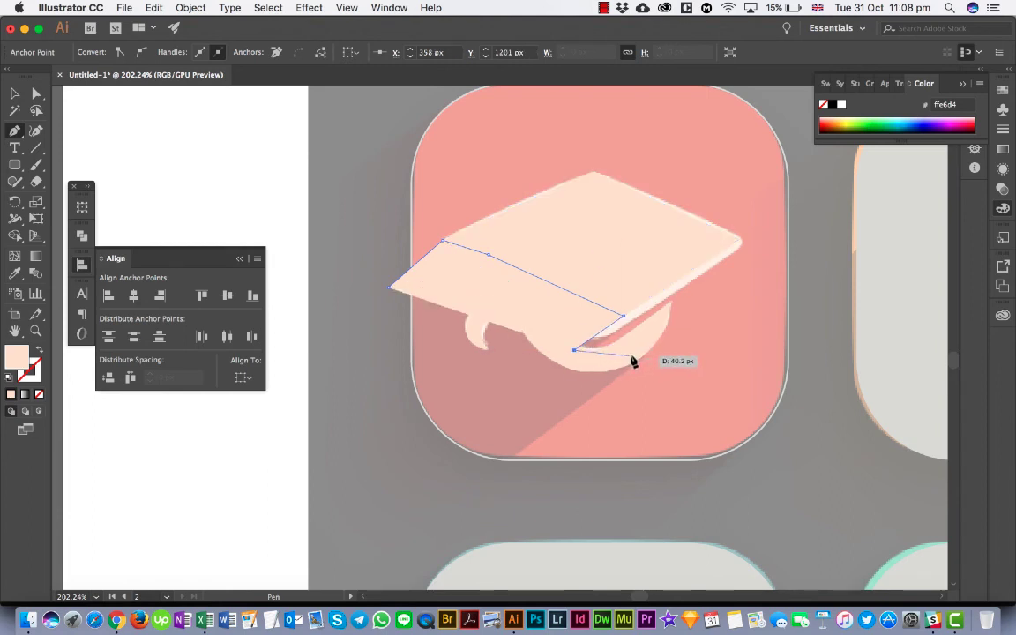
pyautogui.click(607, 361)
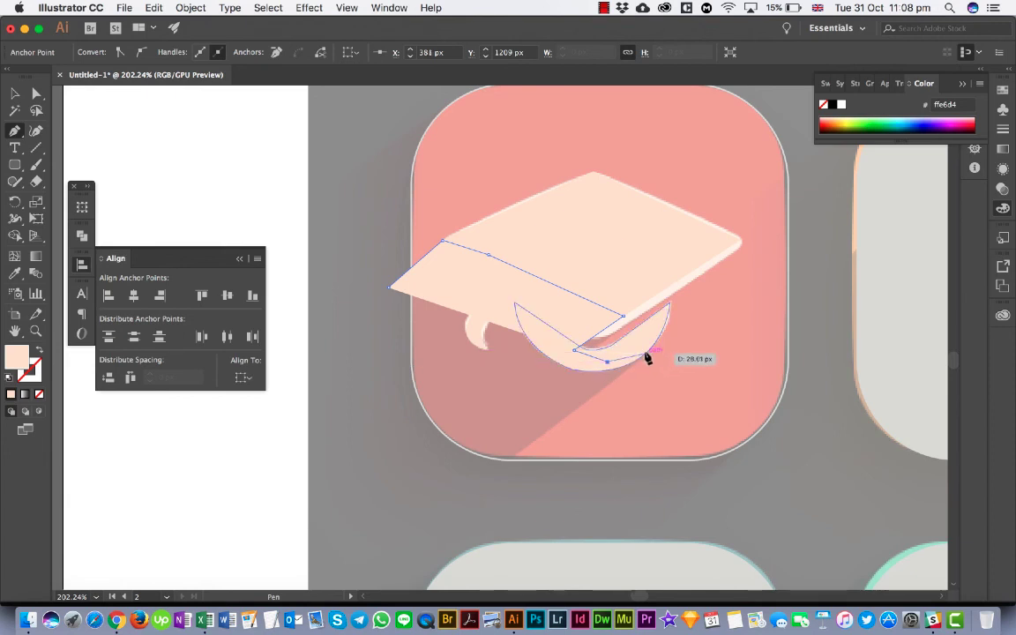
pyautogui.click(647, 354)
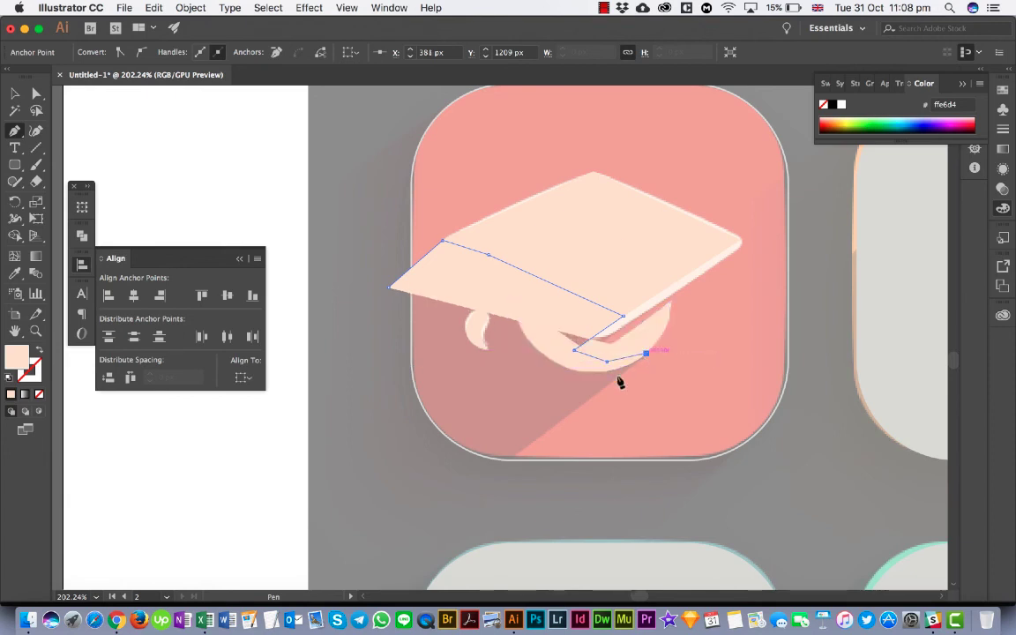
pyautogui.click(471, 488)
pyautogui.click(340, 385)
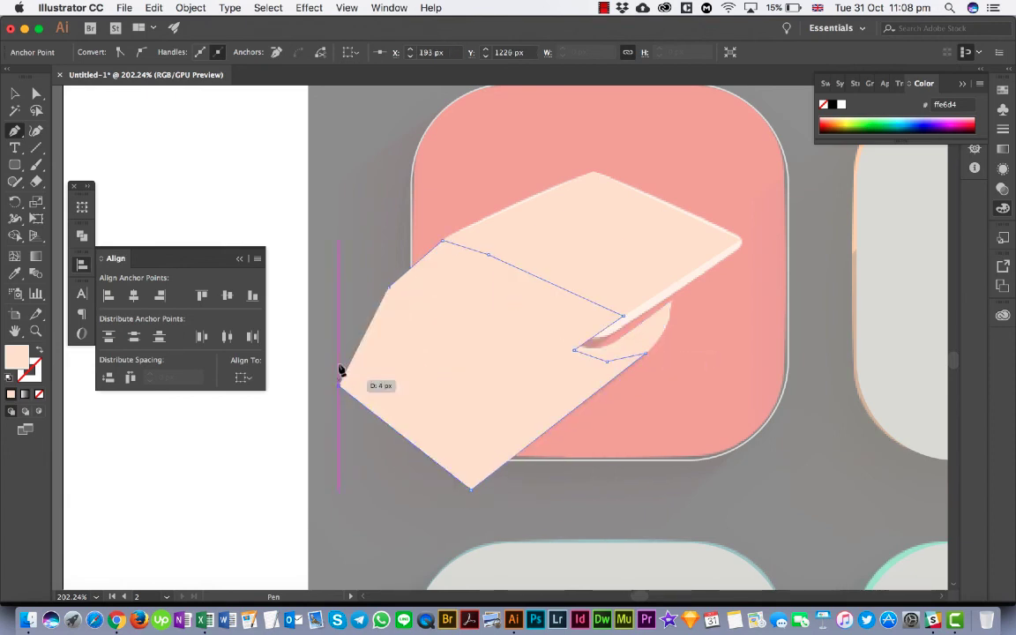
pyautogui.click(390, 289)
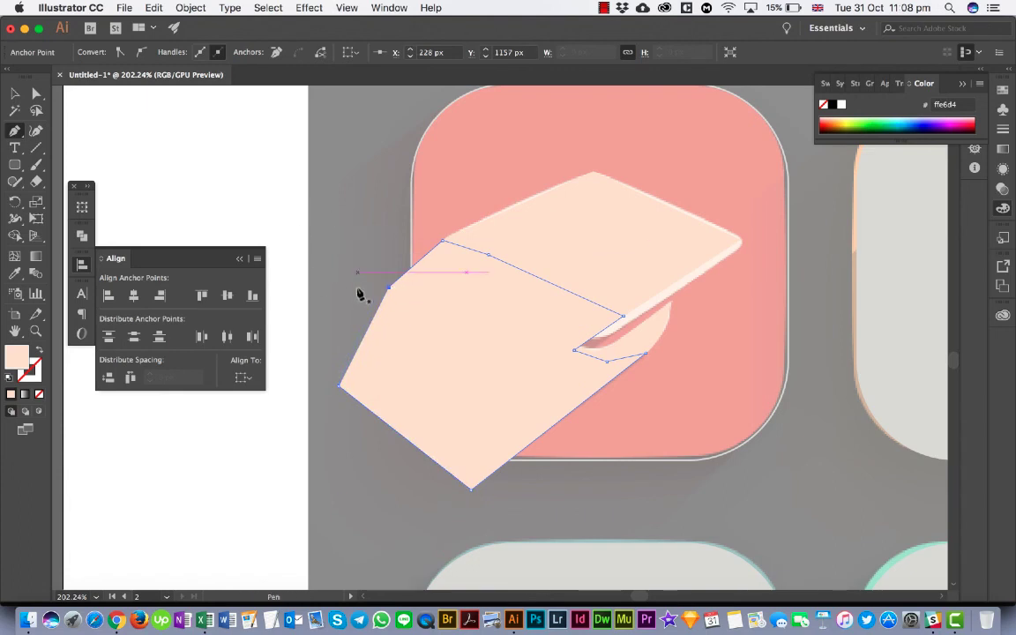
# - Fill the long shadow shape with the dark grey swatch 4d4d4d
pyautogui.click(16, 94)
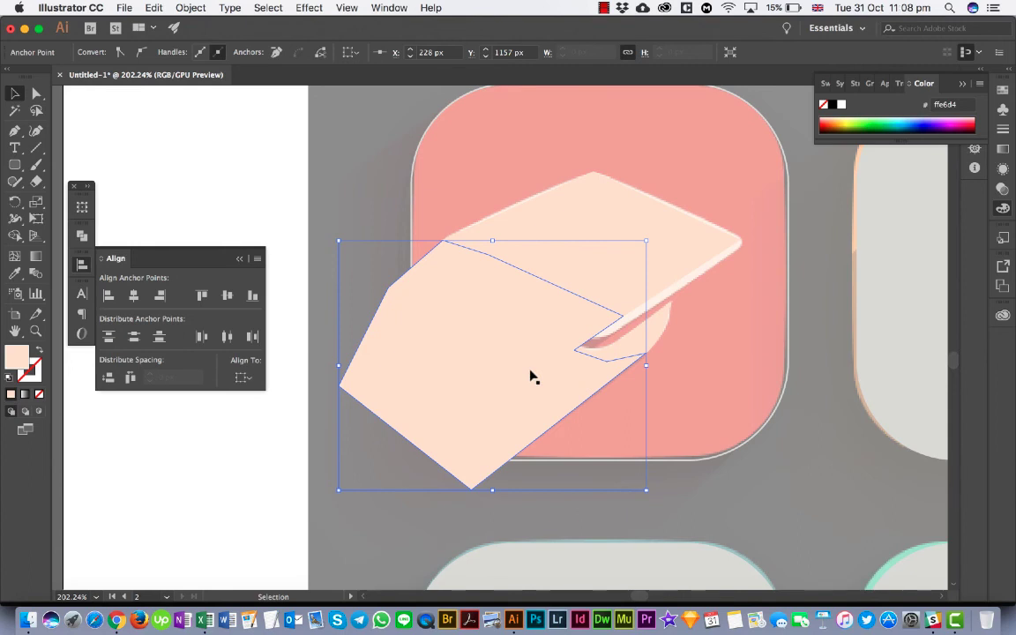
pyautogui.scroll(-5, 530, 377)
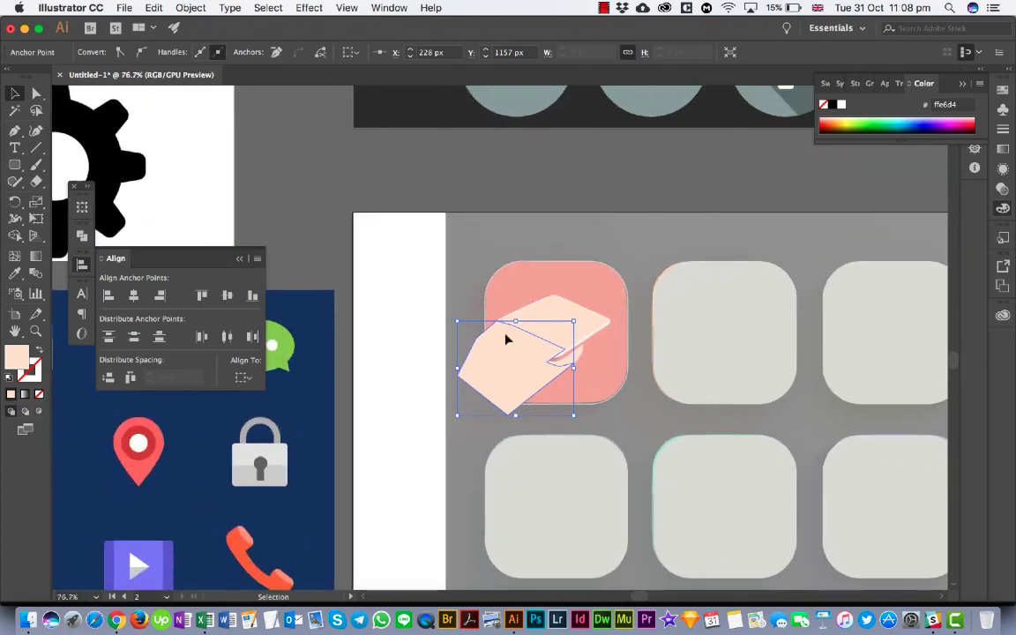
pyautogui.click(280, 171)
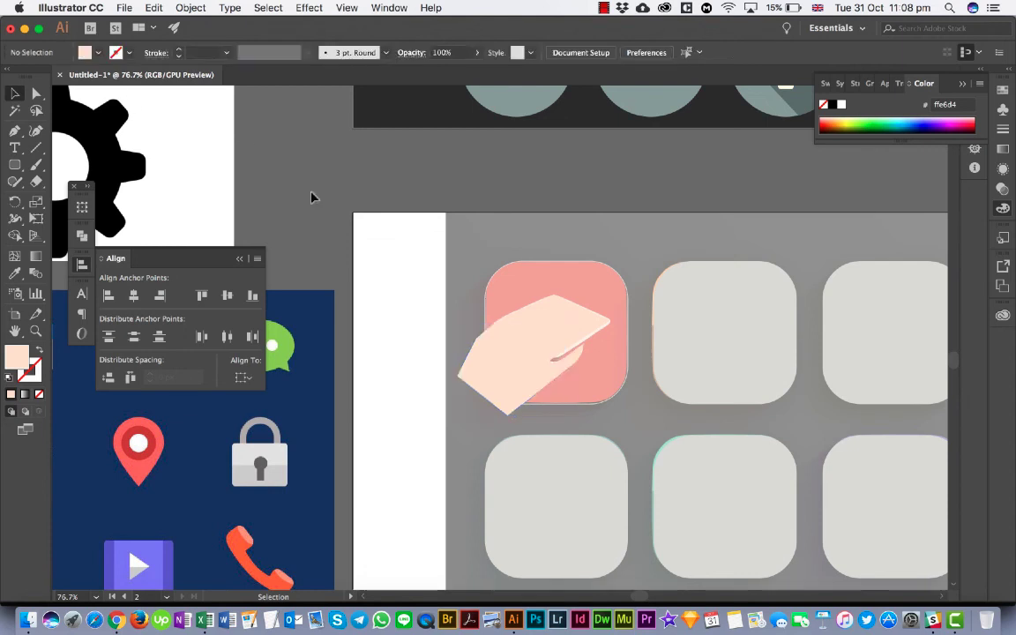
pyautogui.click(492, 397)
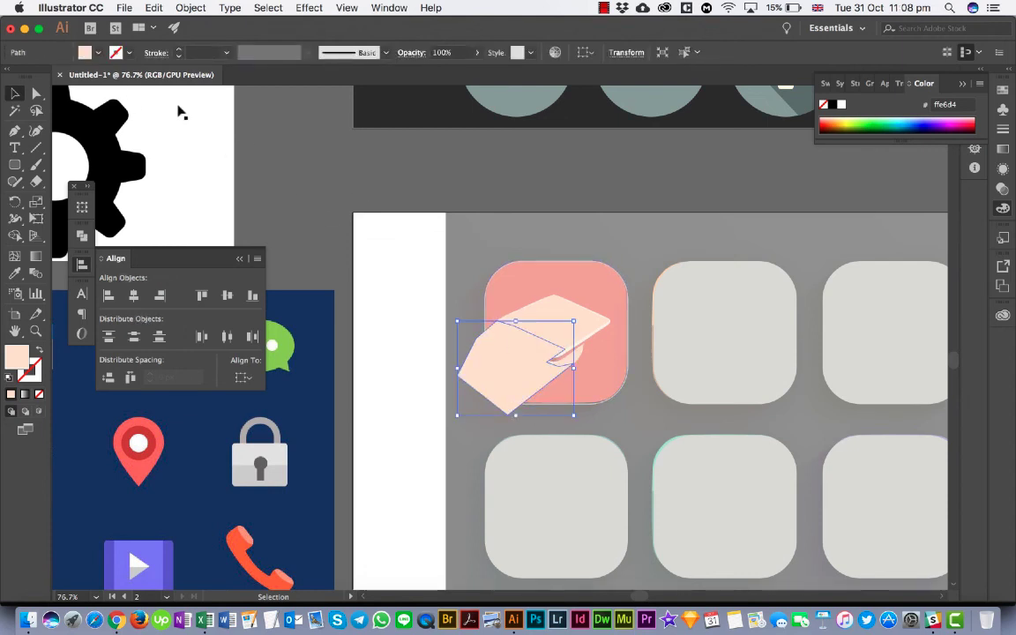
pyautogui.click(96, 53)
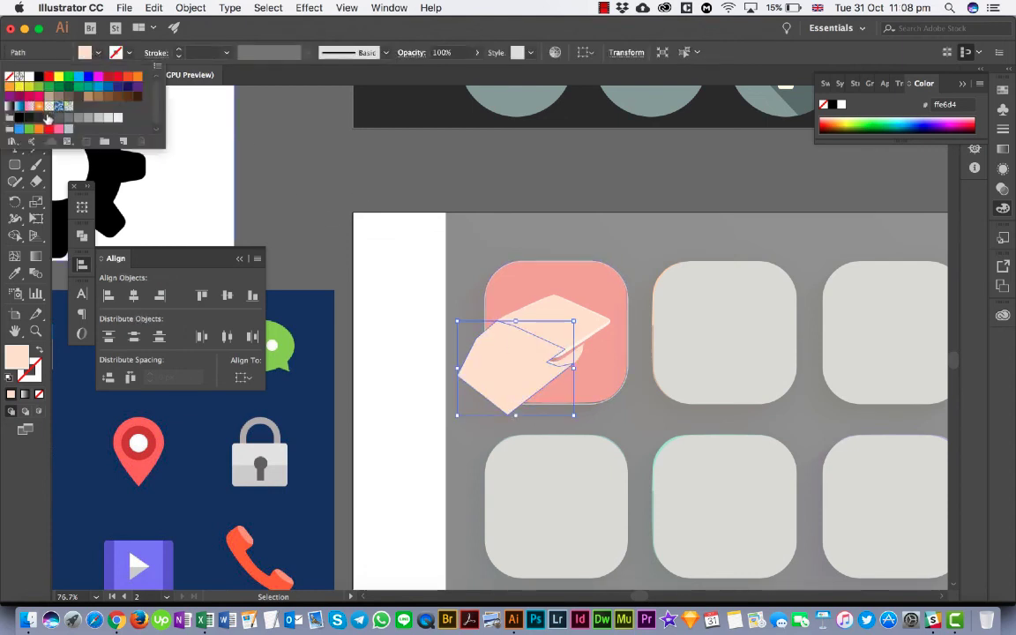
pyautogui.click(48, 118)
pyautogui.click(444, 198)
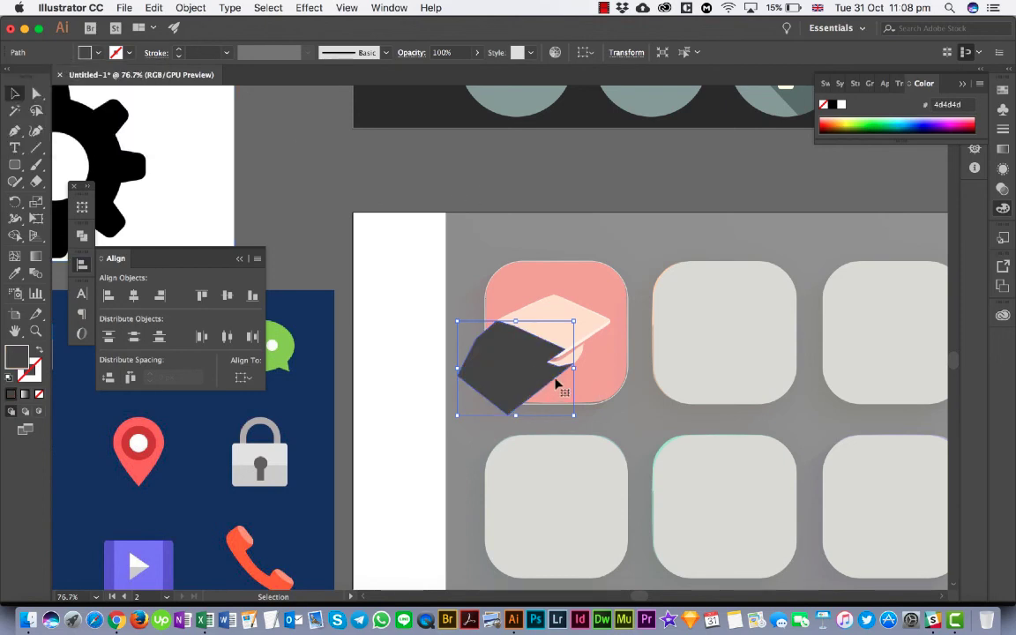
# - Send the dark grey shadow shape backward one level in the stacking order
pyautogui.rightClick(527, 327)
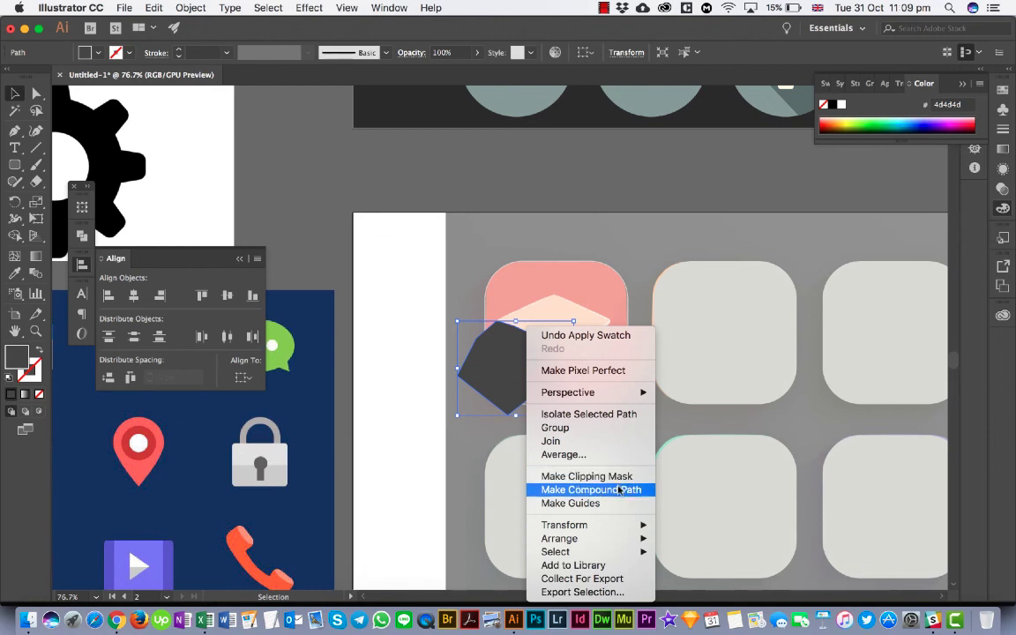
pyautogui.moveTo(640, 538)
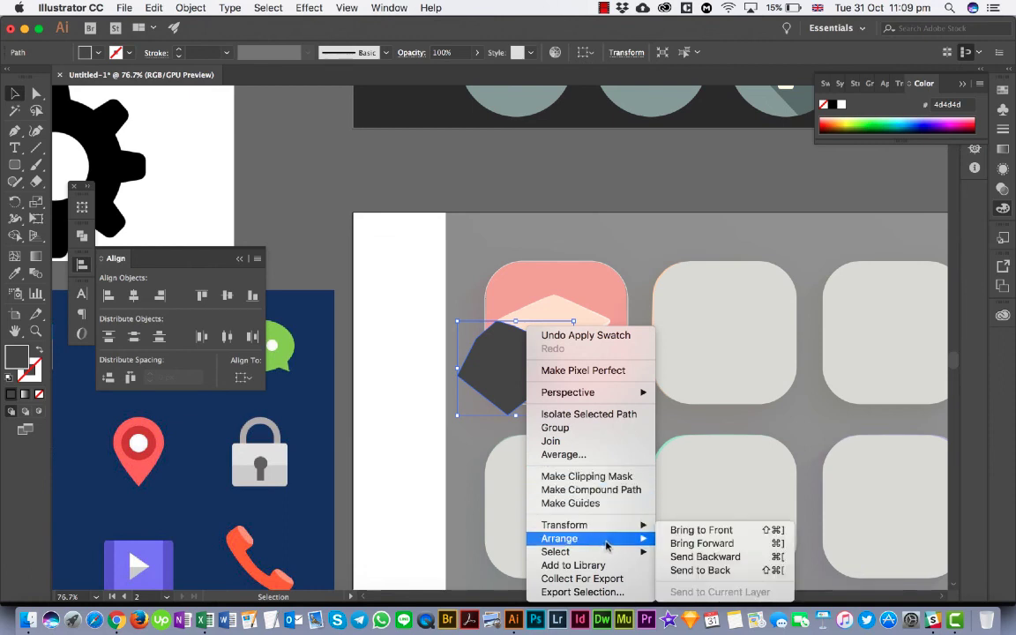
pyautogui.click(686, 559)
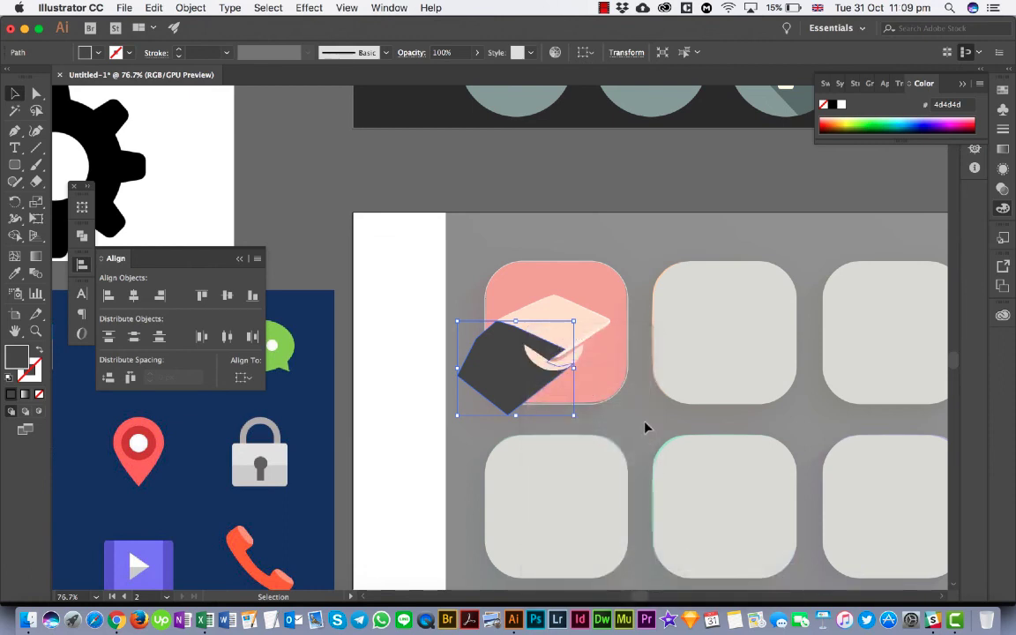
# - Swap the fill and stroke of the rounded tile behind the cap to give it a solid light grey fill
pyautogui.press('a')
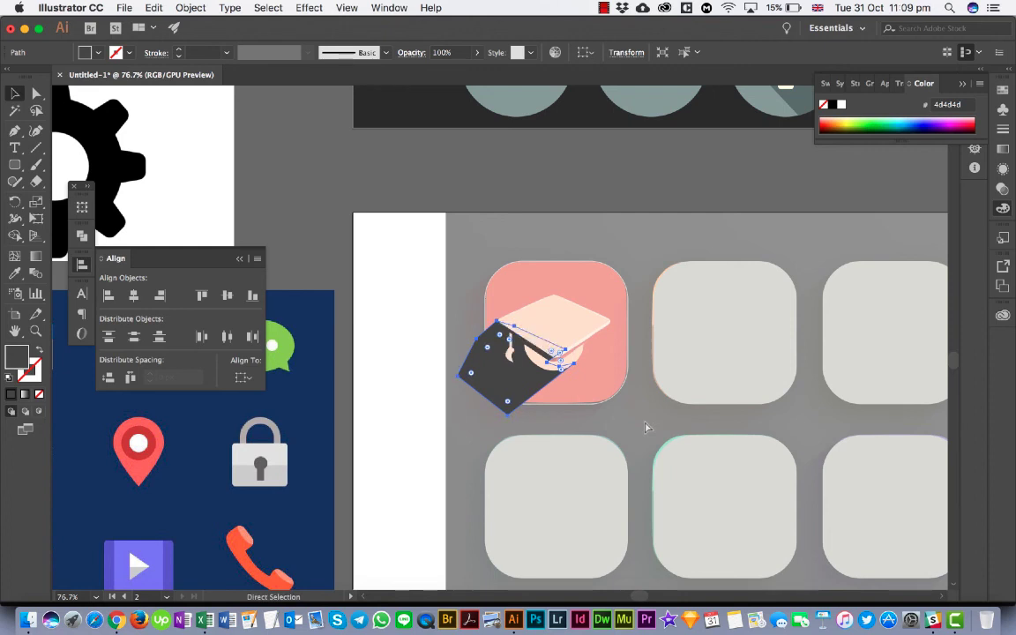
pyautogui.press('v')
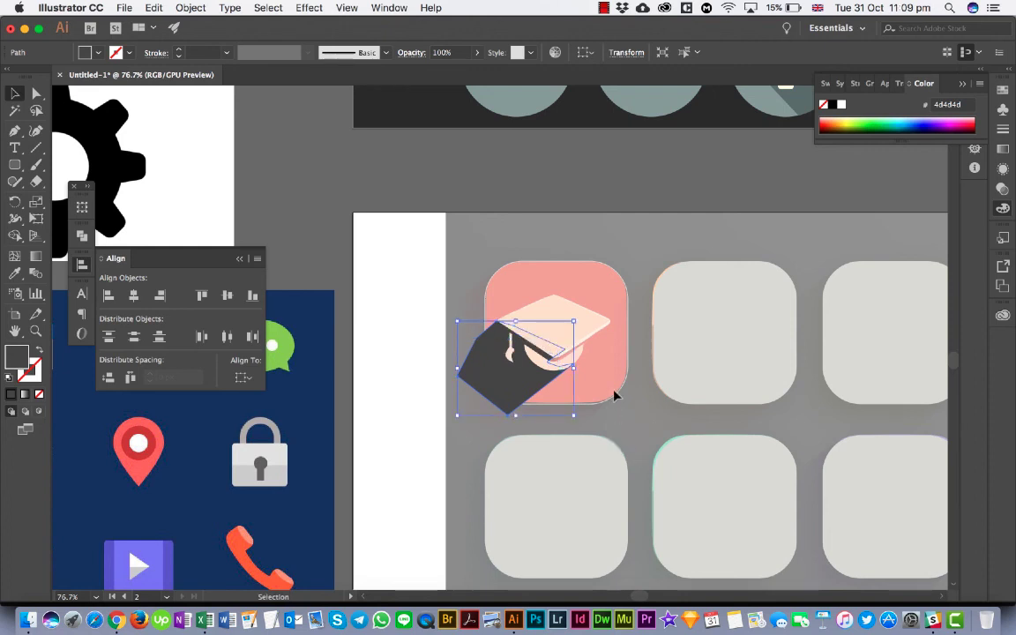
pyautogui.click(620, 398)
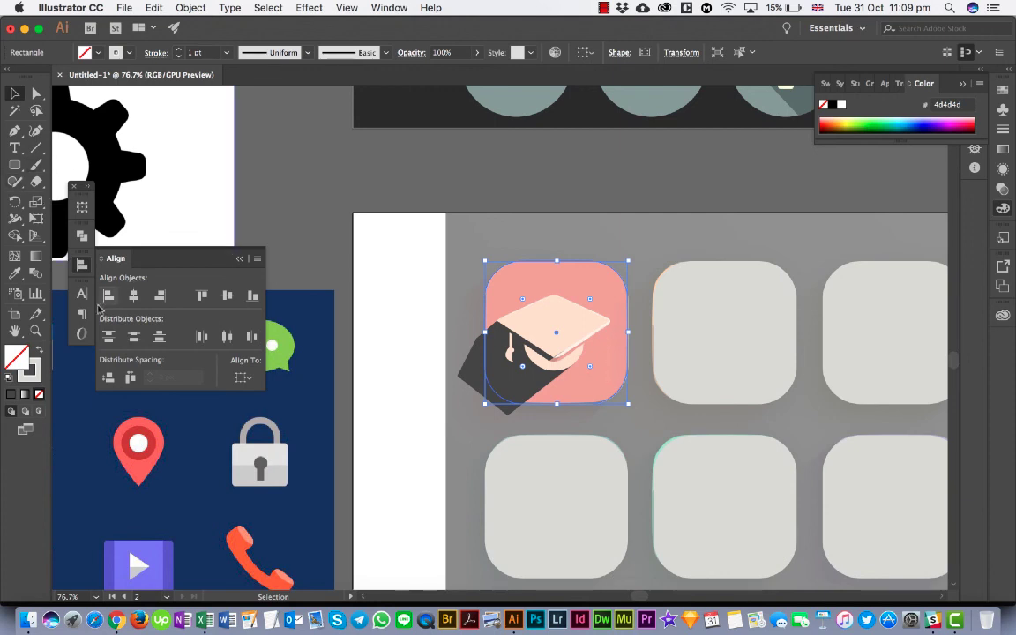
pyautogui.click(42, 351)
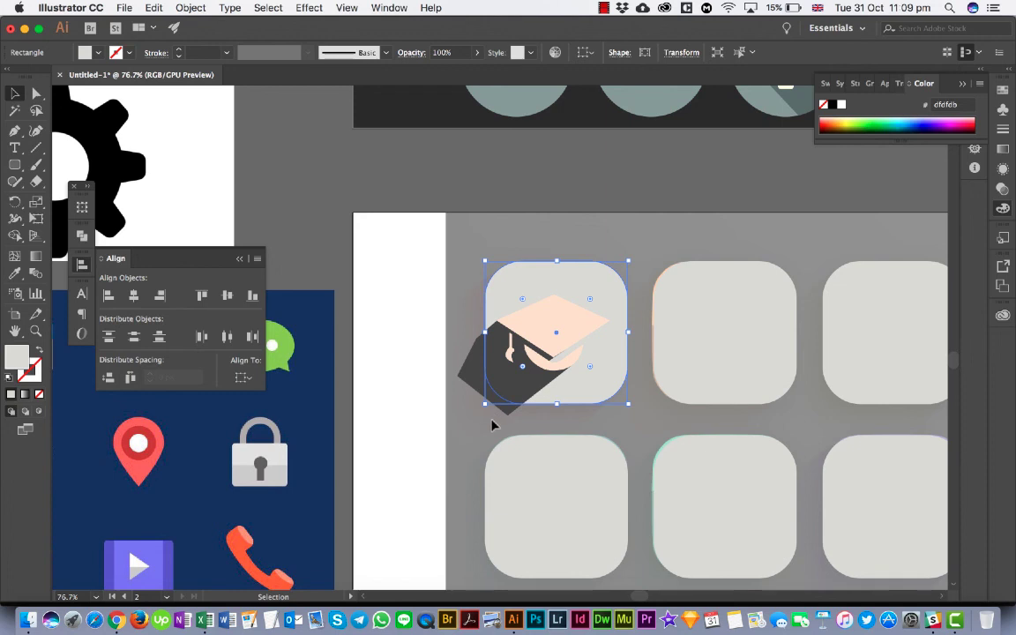
# - Trim the part of the long shadow that extends beyond the tile's lower-left edge using the Shape Builder, and deselect everything
pyautogui.scroll(5, 492, 427)
pyautogui.click(548, 338)
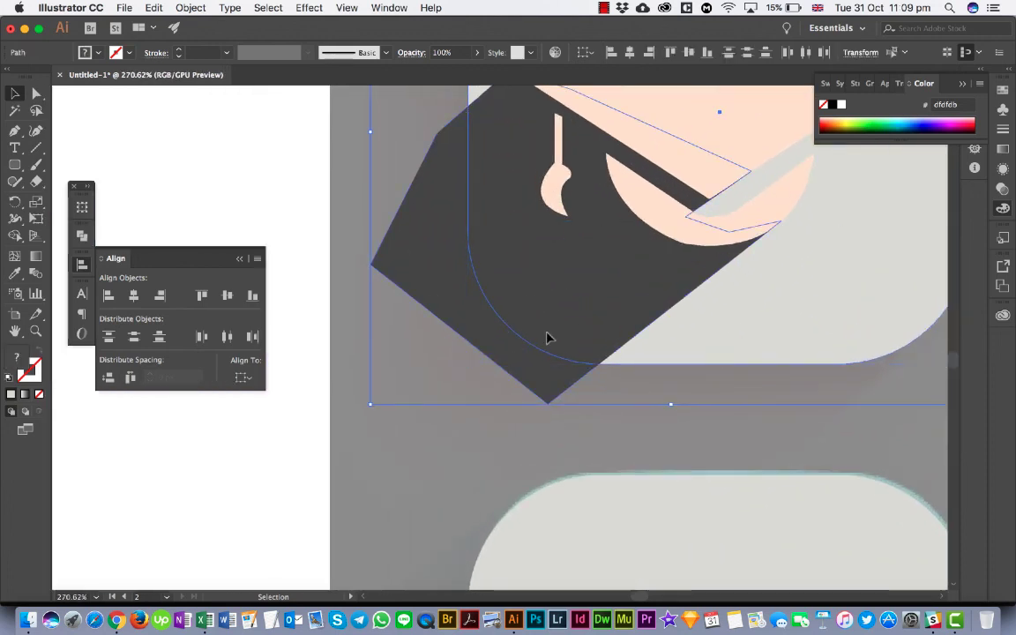
pyautogui.scroll(-3, 548, 338)
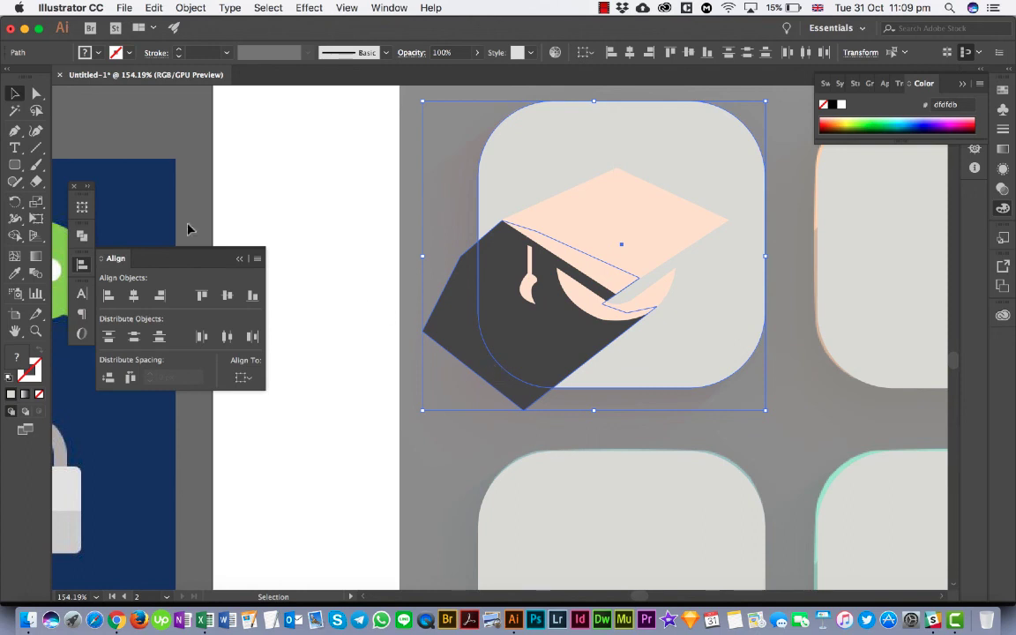
pyautogui.click(12, 238)
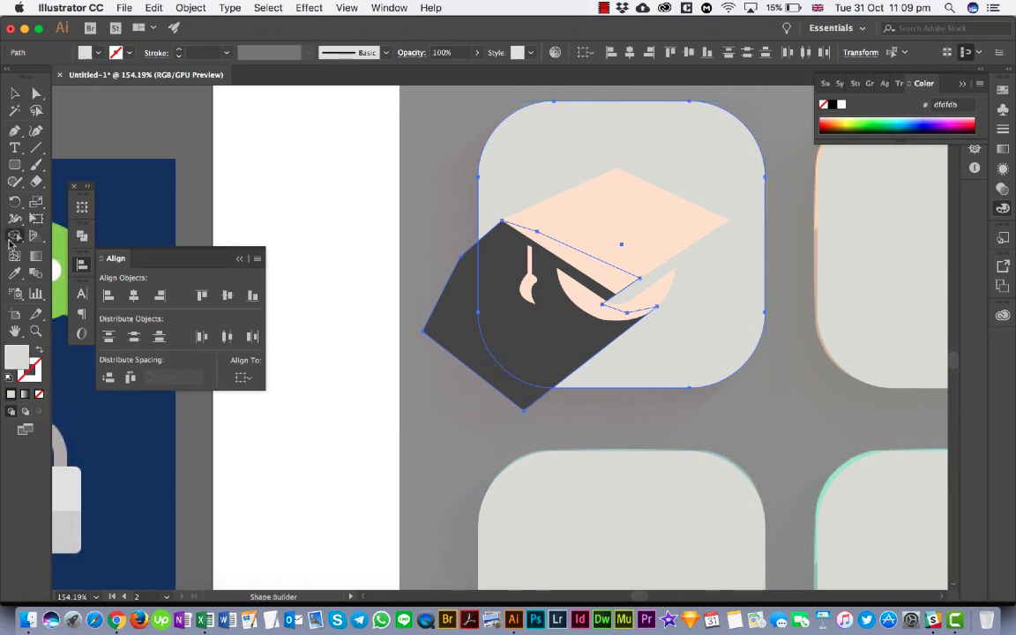
pyautogui.keyDown('alt'); pyautogui.click(453, 339); pyautogui.keyUp('alt')
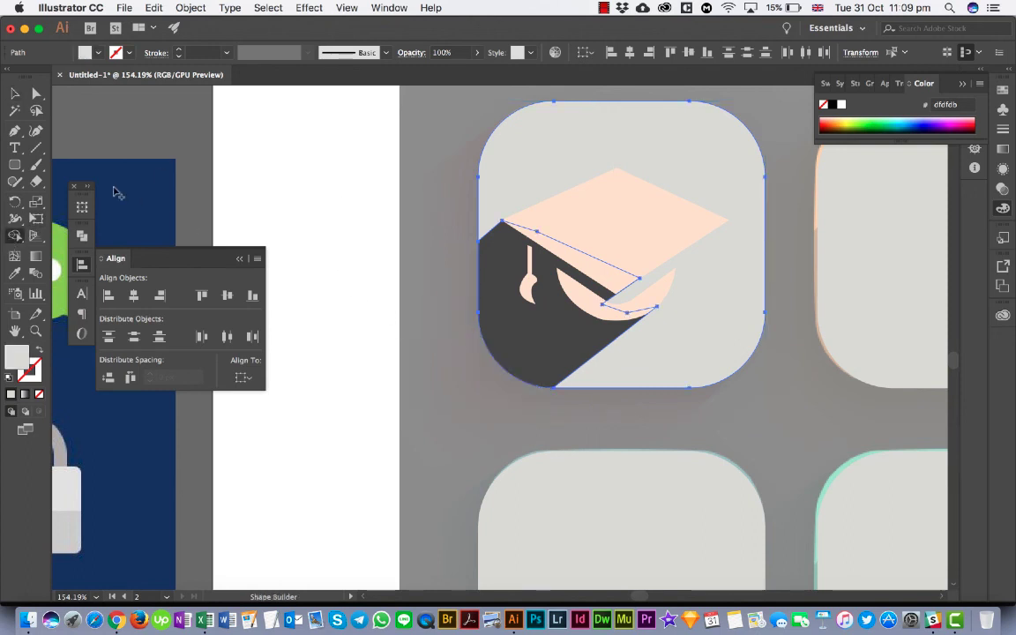
pyautogui.click(15, 93)
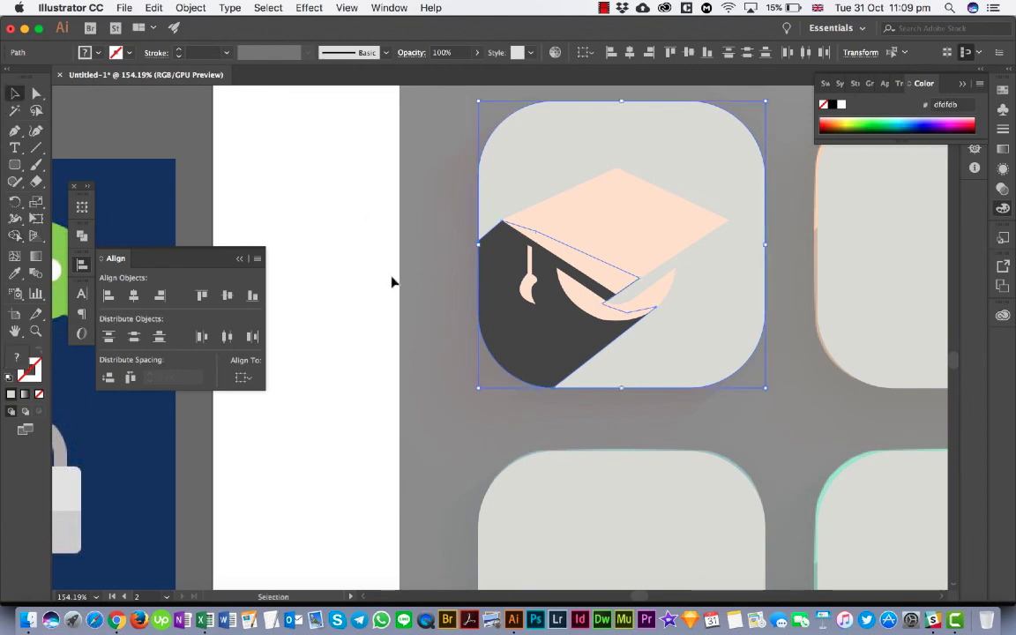
pyautogui.click(450, 366)
pyautogui.scroll(-5, 449, 366)
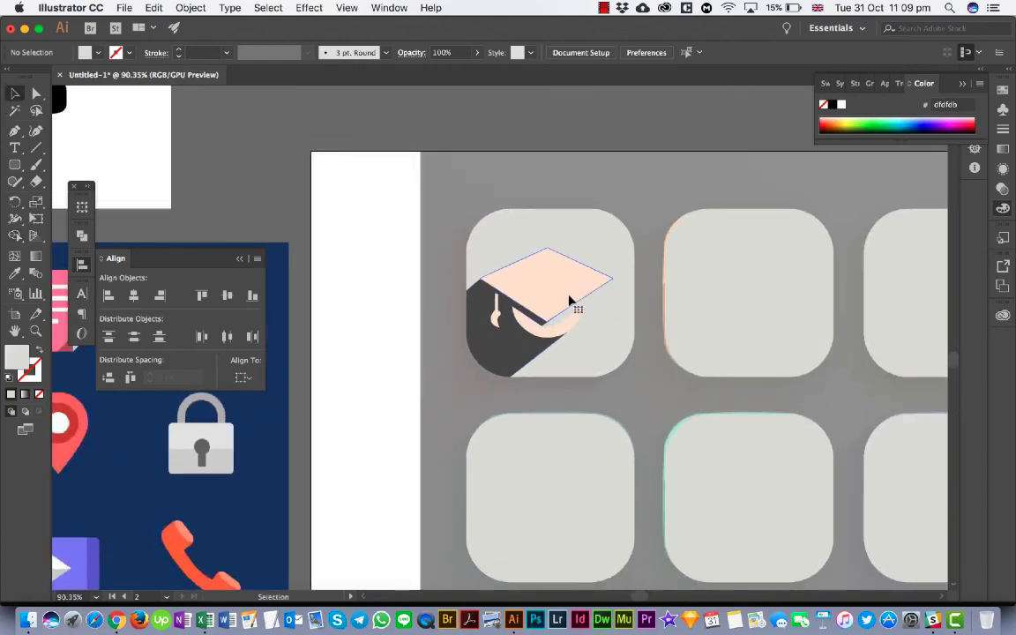
# - Move the complete cap icon off its tile reference to compare the two, and undo the move
pyautogui.click(569, 302)
pyautogui.scroll(-3, 571, 302)
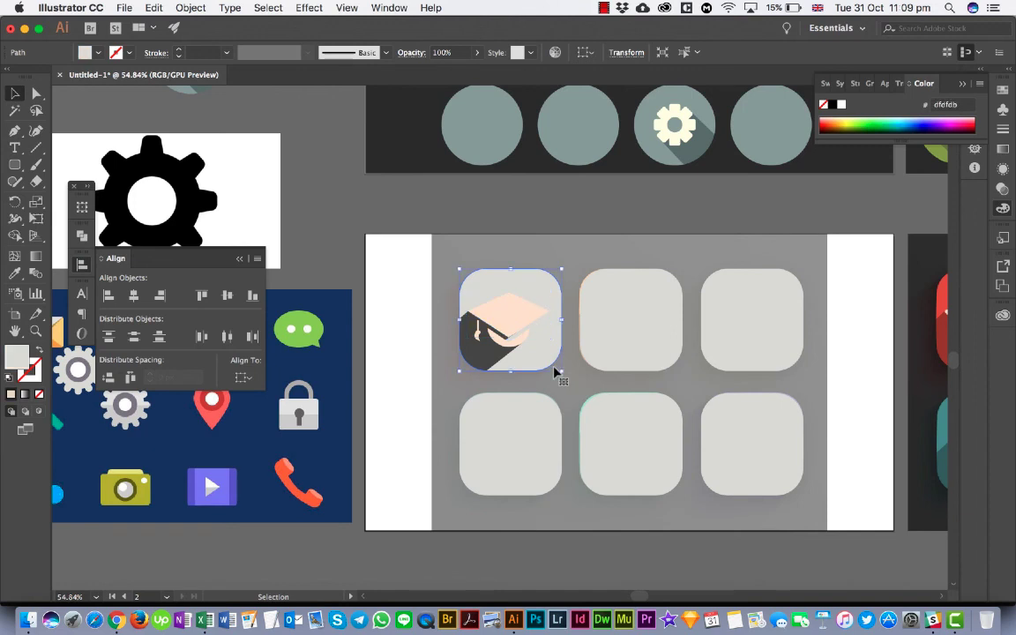
pyautogui.click(484, 359)
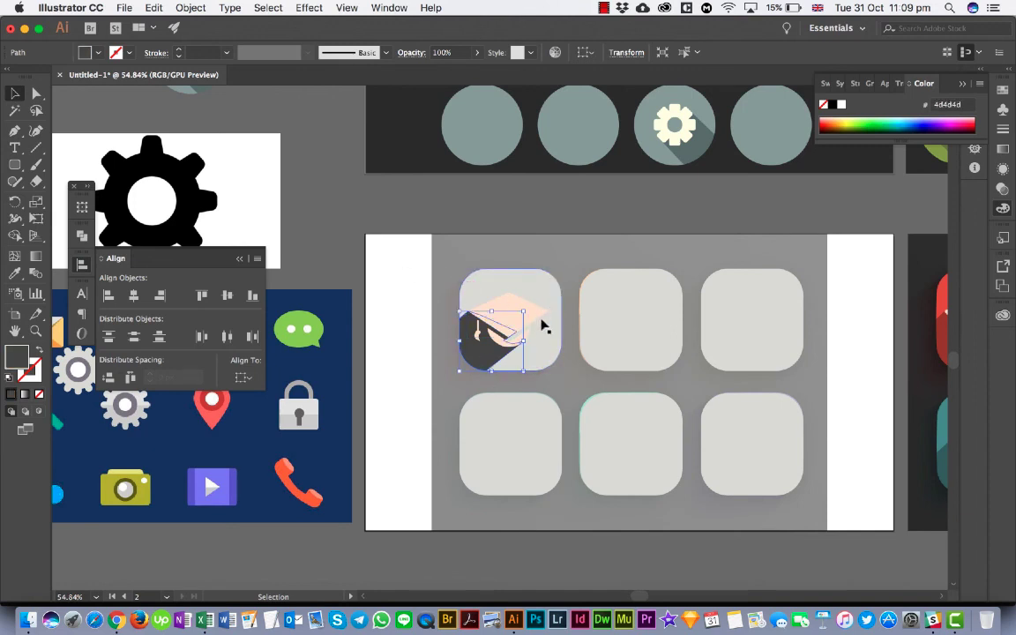
pyautogui.click(521, 337)
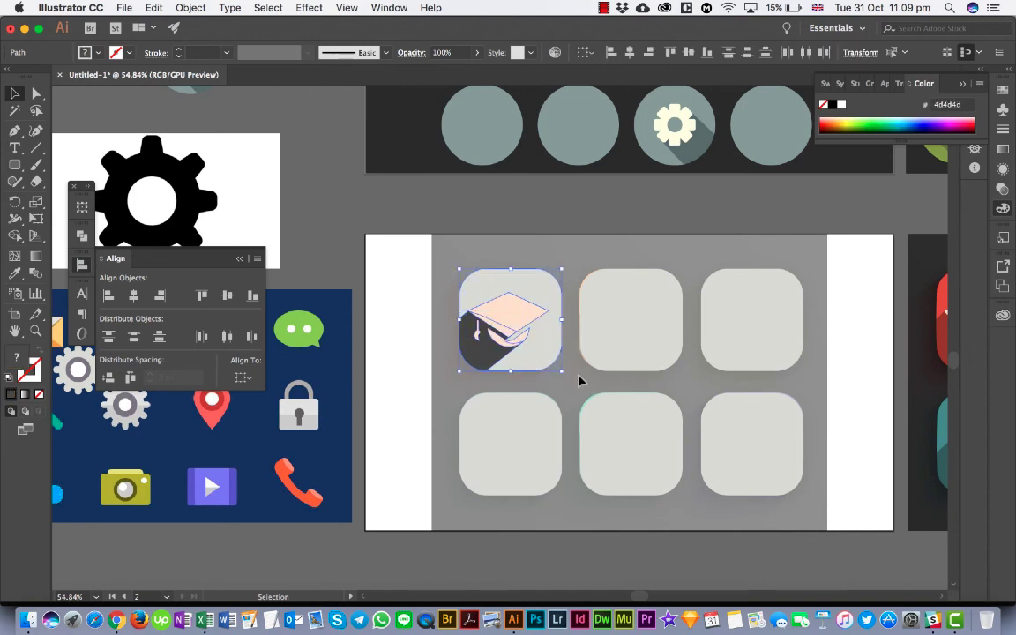
pyautogui.moveTo(525, 322); pyautogui.dragTo(391, 324)
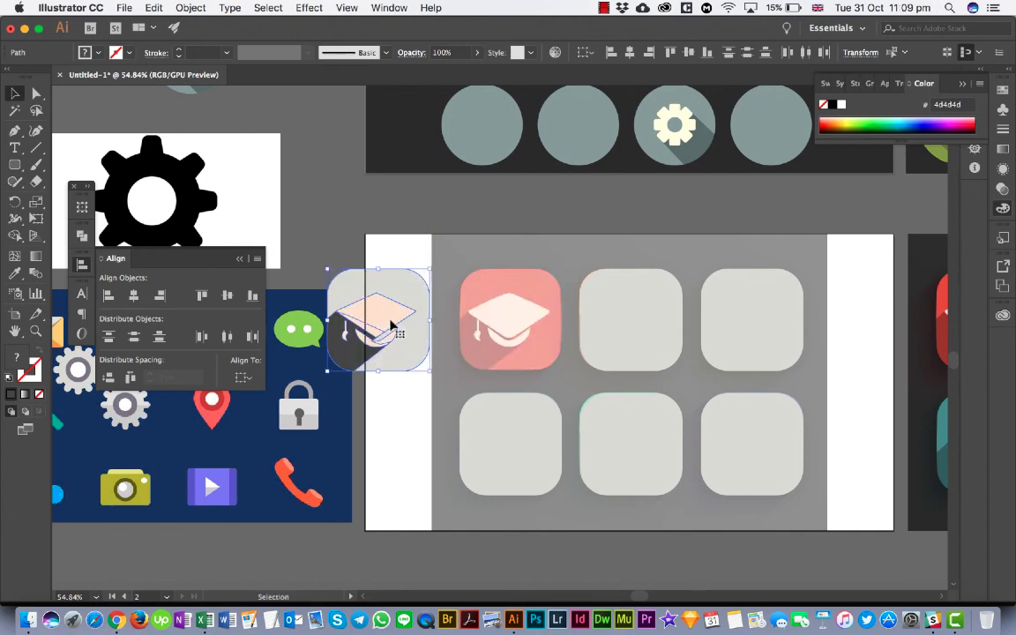
pyautogui.press('super+z')
pyautogui.click(579, 369)
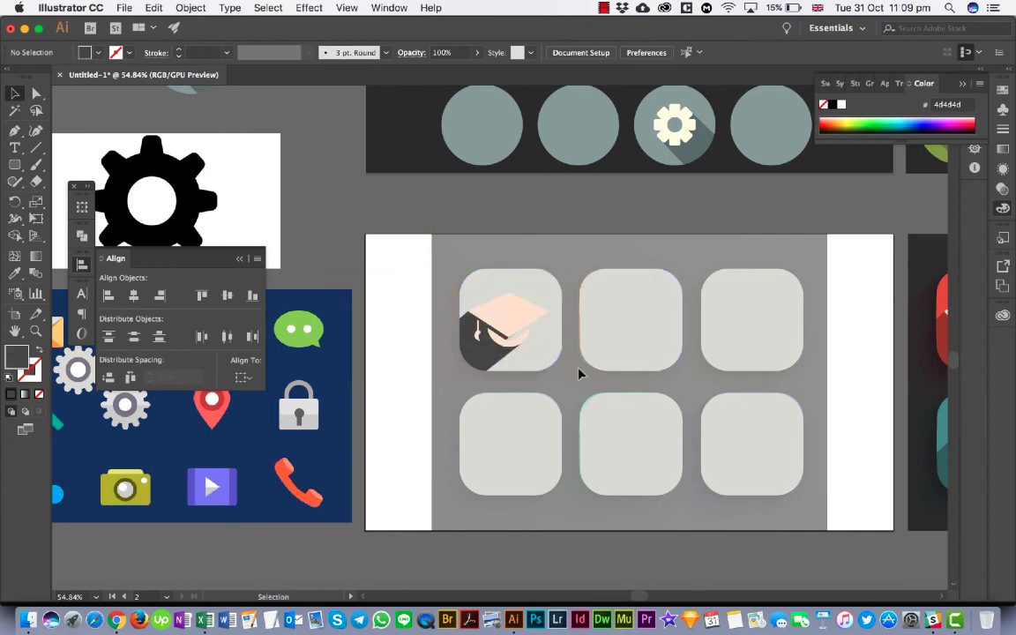
# - Fill the cap's rounded tile with the red e65648 sampled from the coloured reference icon using the Eyedropper
pyautogui.hscroll(1, 579, 369)
pyautogui.hscroll(5, 576, 362)
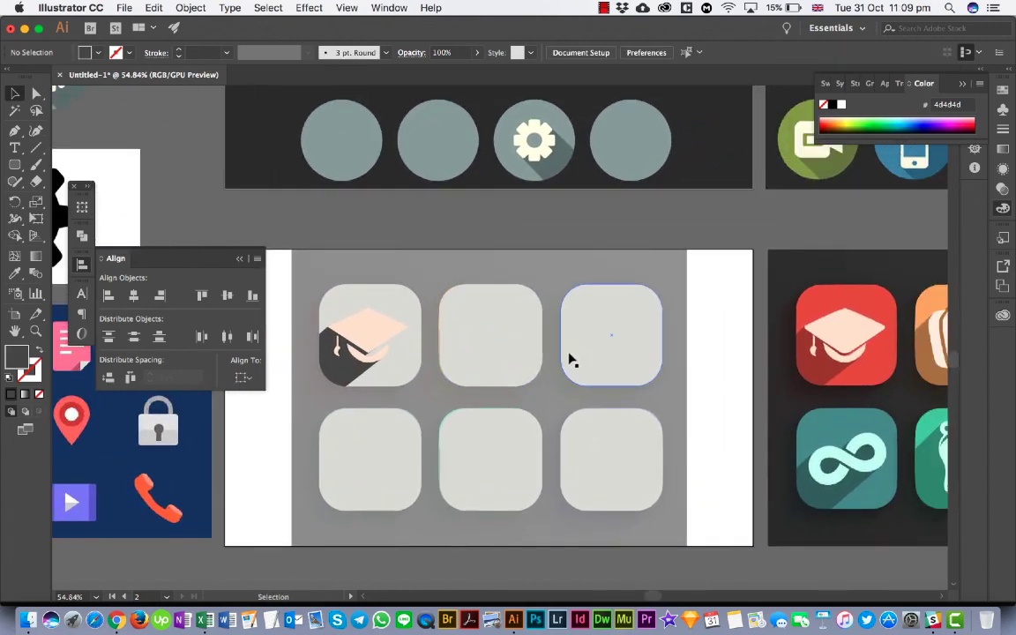
pyautogui.click(404, 370)
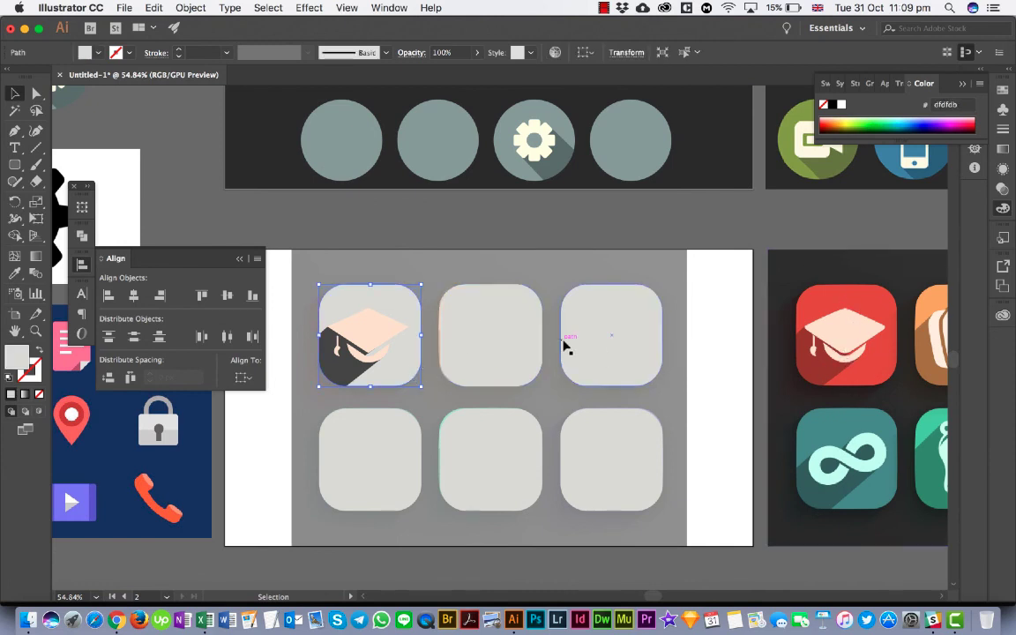
pyautogui.press('i')
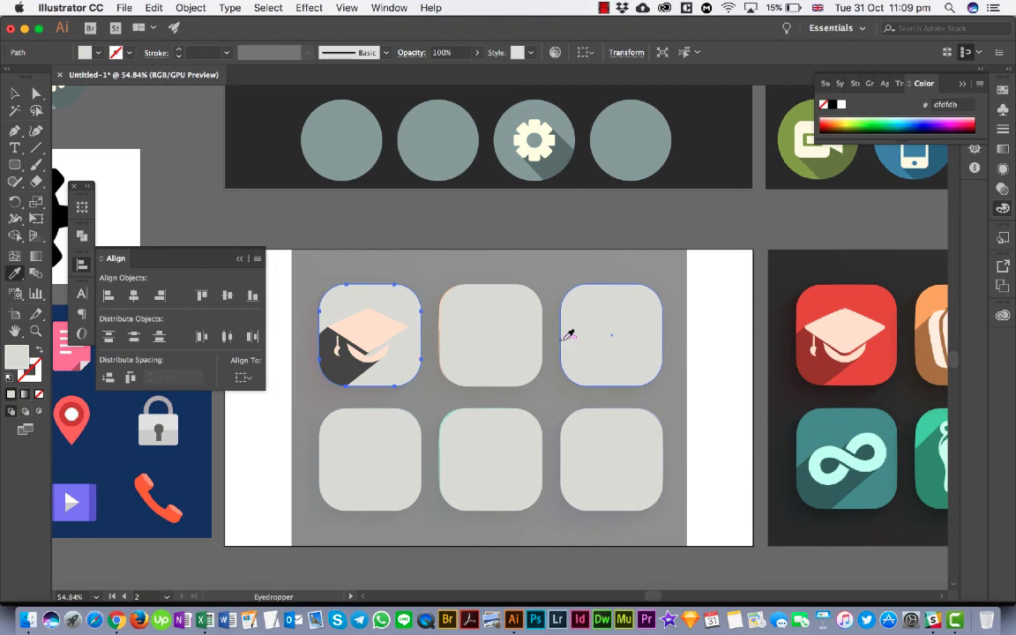
pyautogui.click(830, 295)
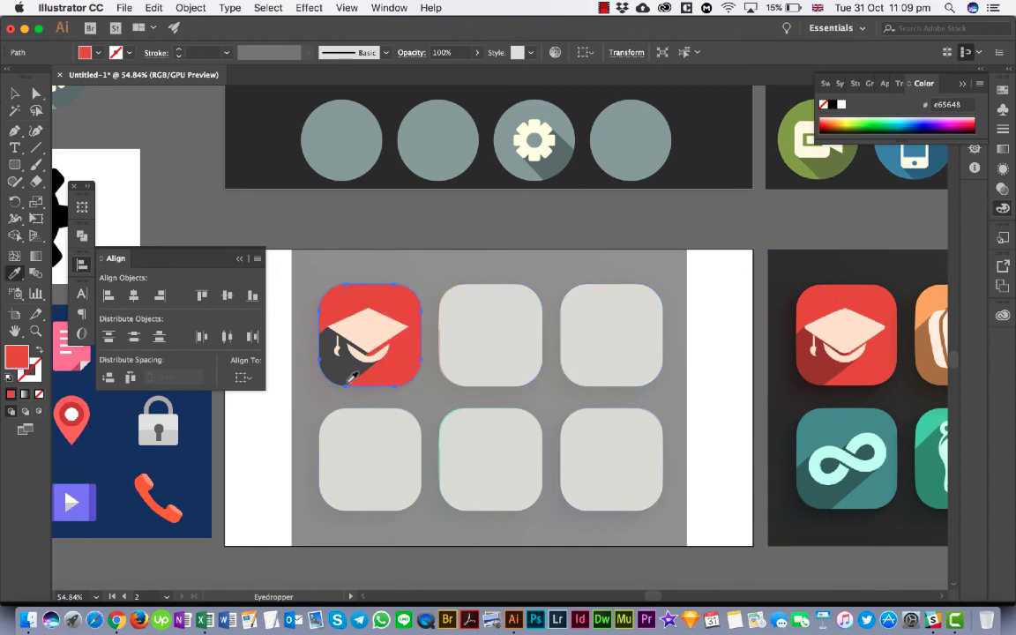
pyautogui.press('v')
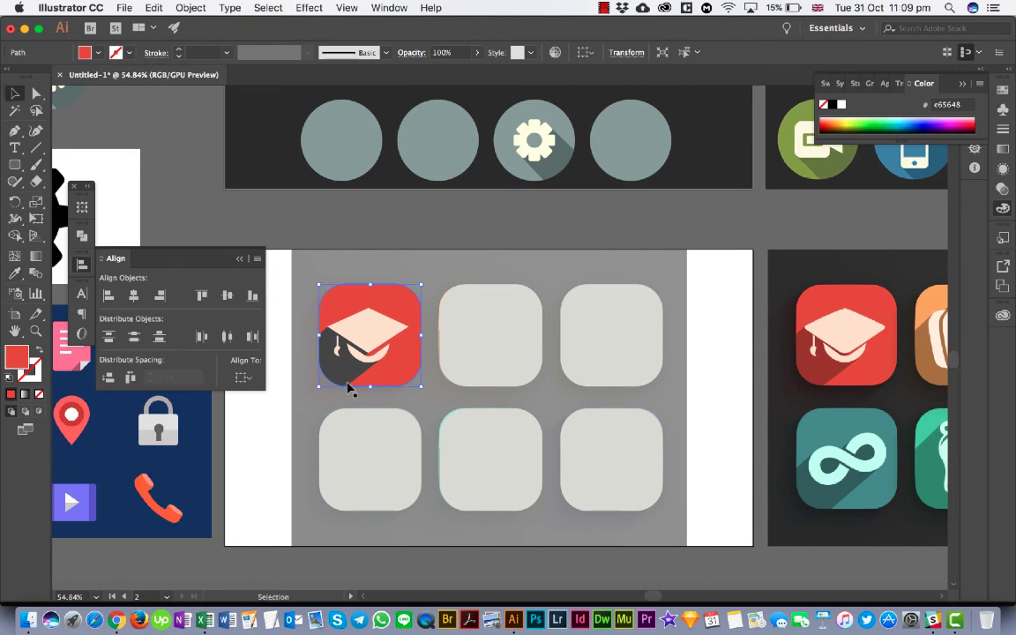
# - Fill the cap's long shadow with the dark red a13c32 sampled from the reference icon's shadow, and deselect it
pyautogui.click(340, 362)
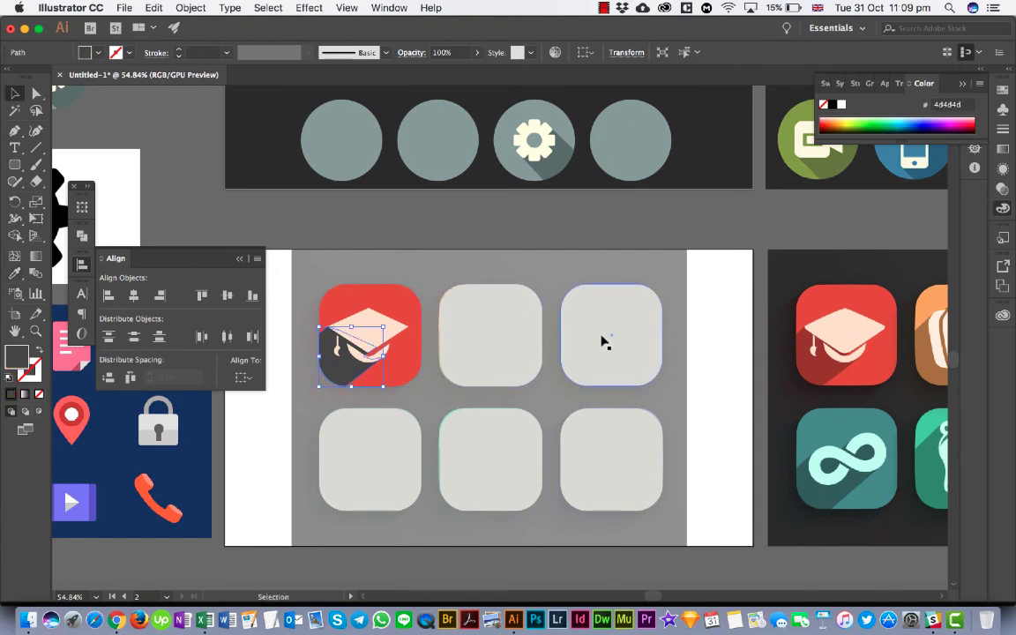
pyautogui.press('i')
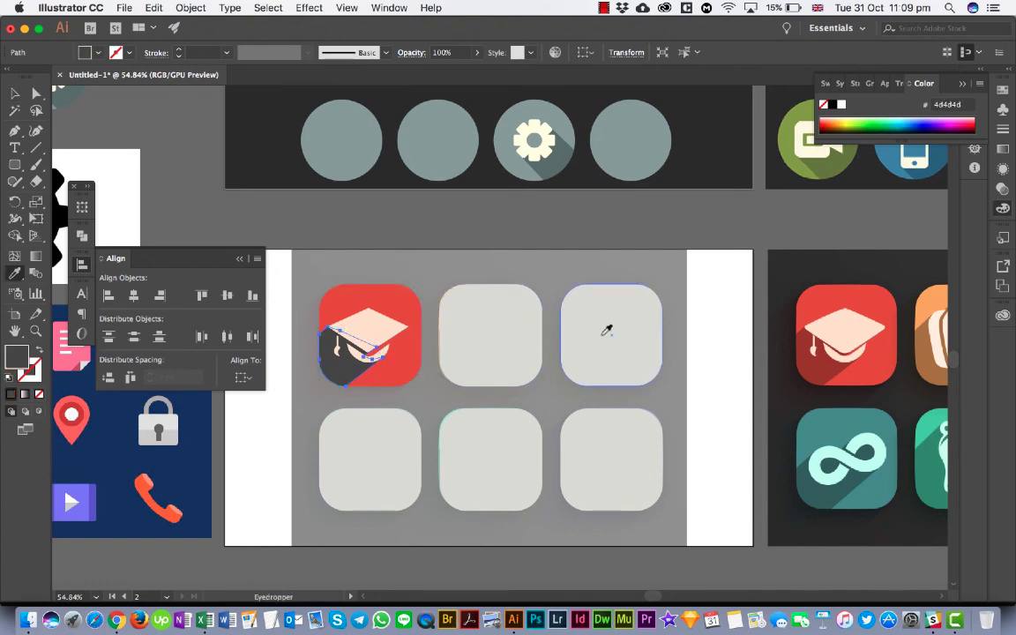
pyautogui.click(819, 365)
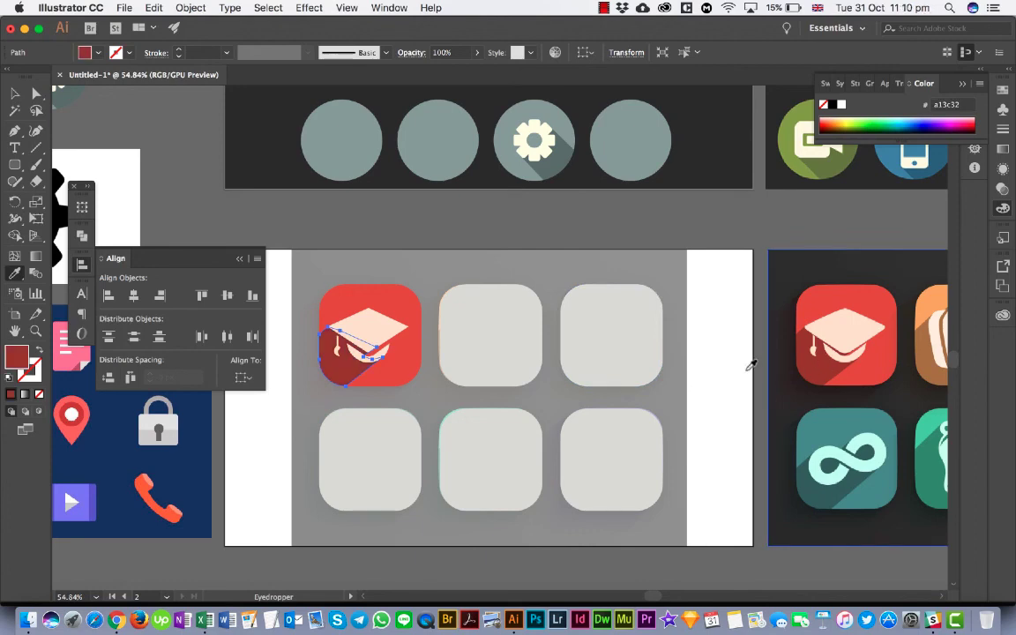
pyautogui.click(15, 94)
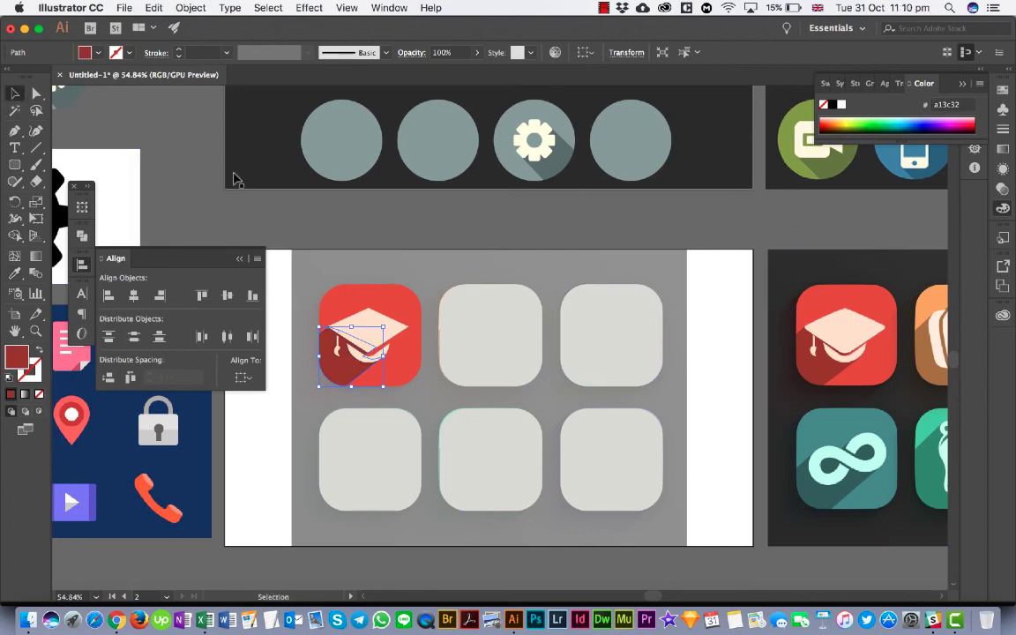
pyautogui.click(258, 210)
# - Collapse the alignment options and look over all the traced icons beside their reference images
pyautogui.scroll(-2, 343, 282)
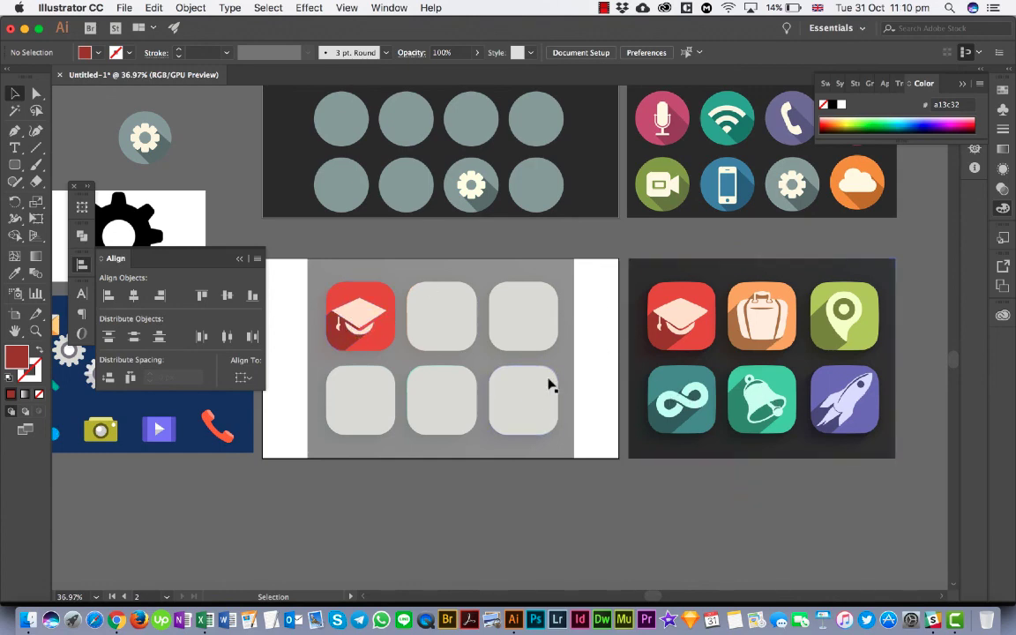
pyautogui.scroll(-5, 549, 385)
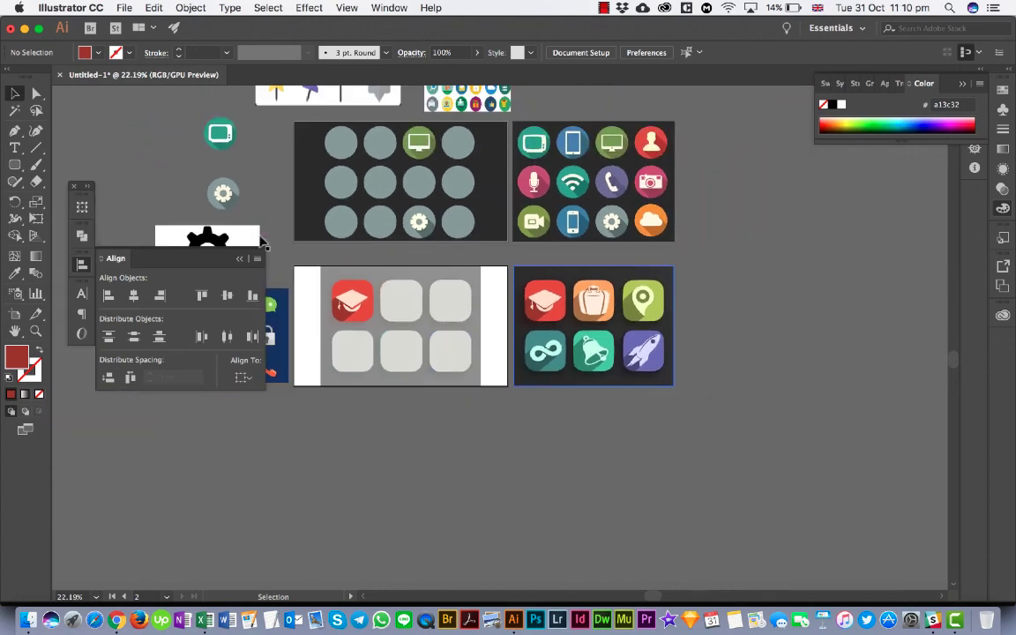
pyautogui.click(240, 260)
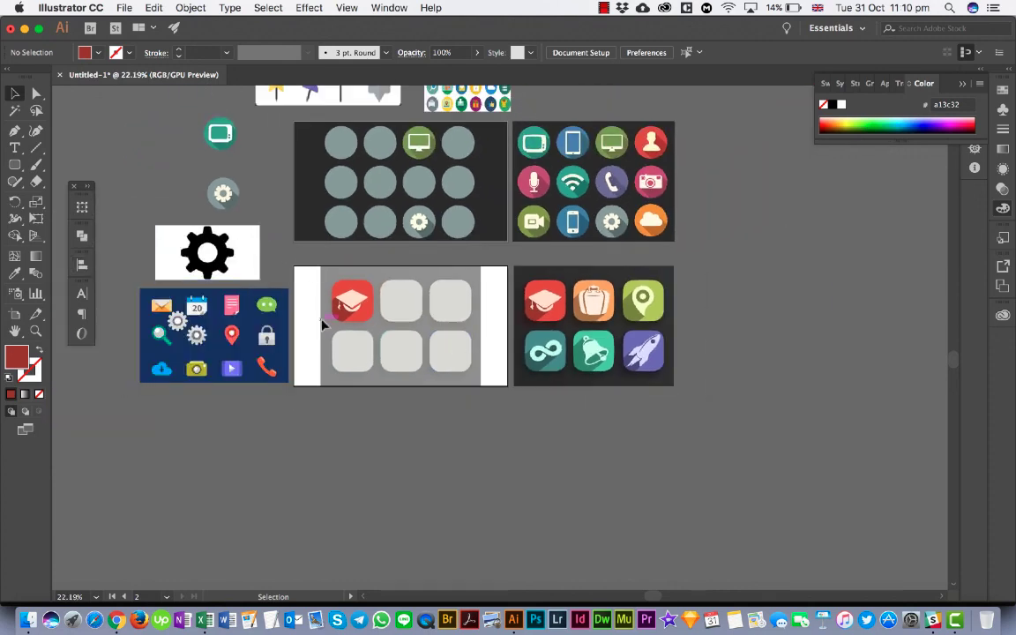
pyautogui.scroll(3, 321, 325)
pyautogui.hscroll(-2, 321, 325)
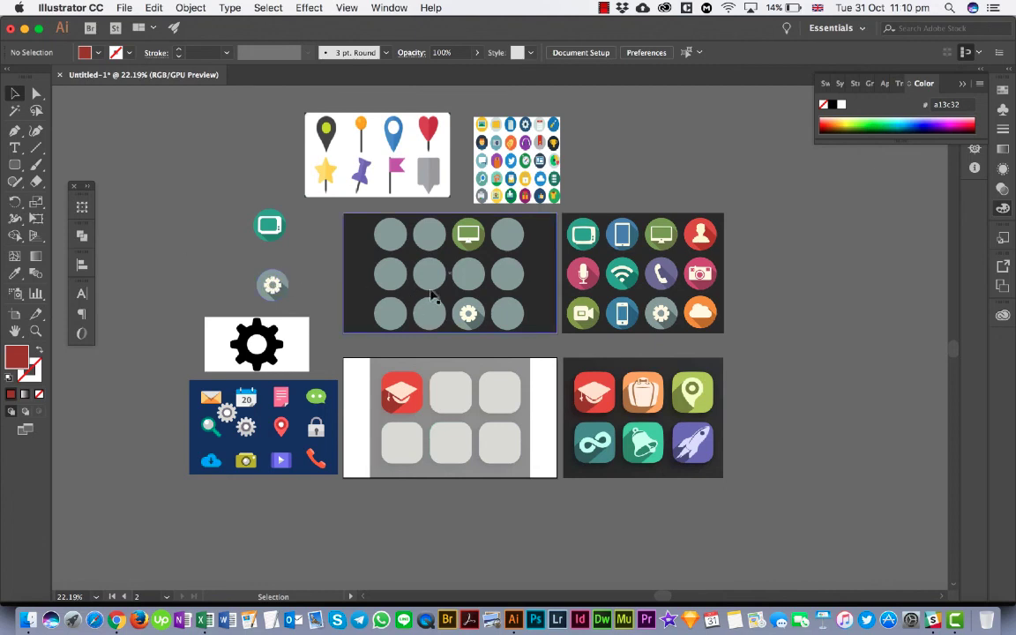
pyautogui.moveTo(509, 291); pyautogui.dragTo(507, 306)
# - Switch to Chrome and browse the image results for "flat icon design with long shadow" for more icon references
pyautogui.click(116, 620)
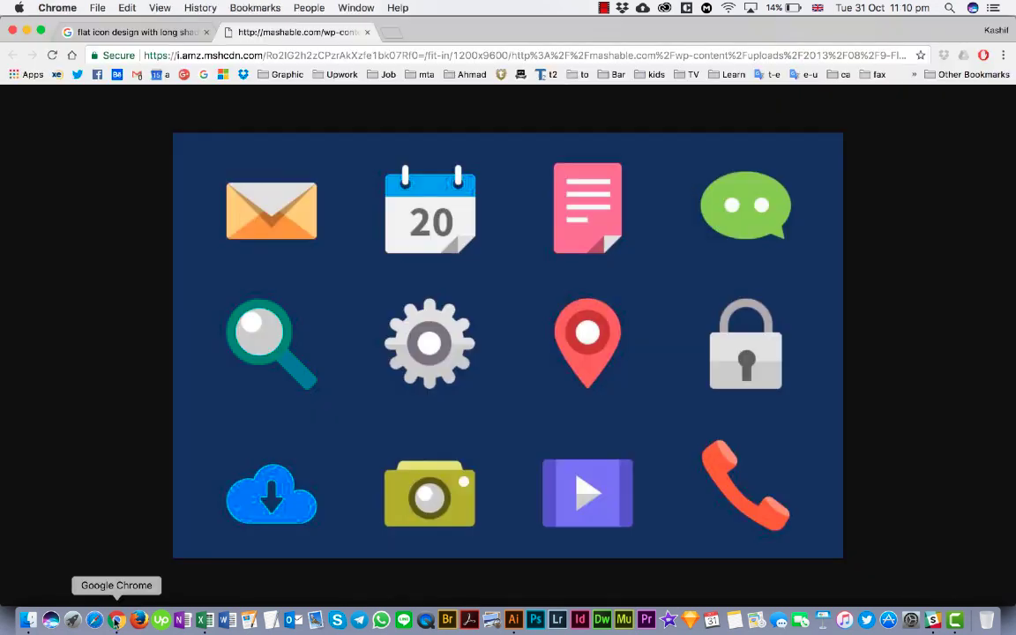
pyautogui.click(134, 32)
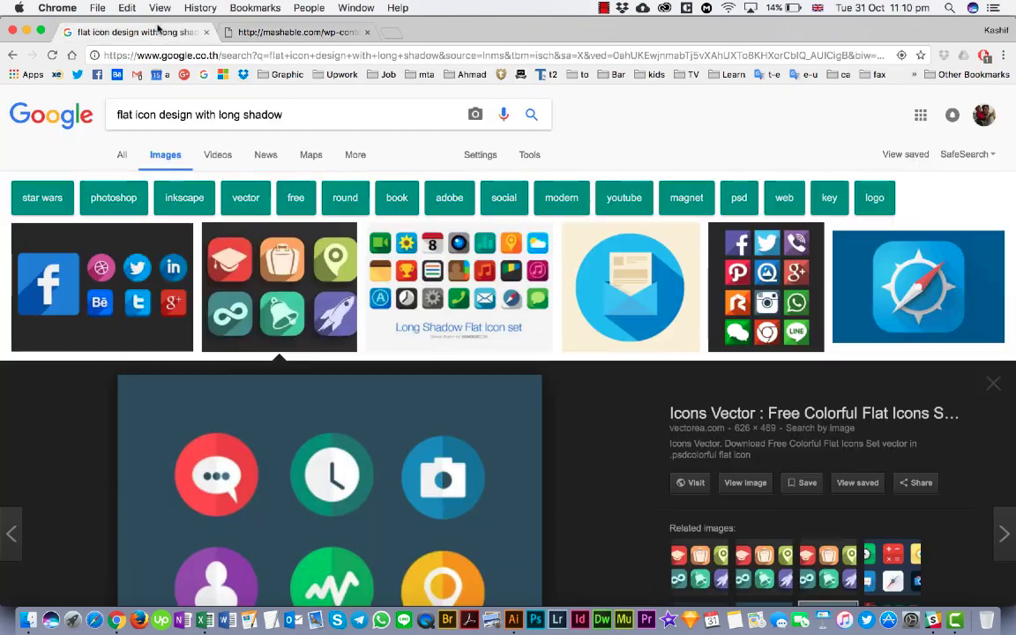
pyautogui.scroll(-1, 372, 367)
pyautogui.scroll(-5, 372, 367)
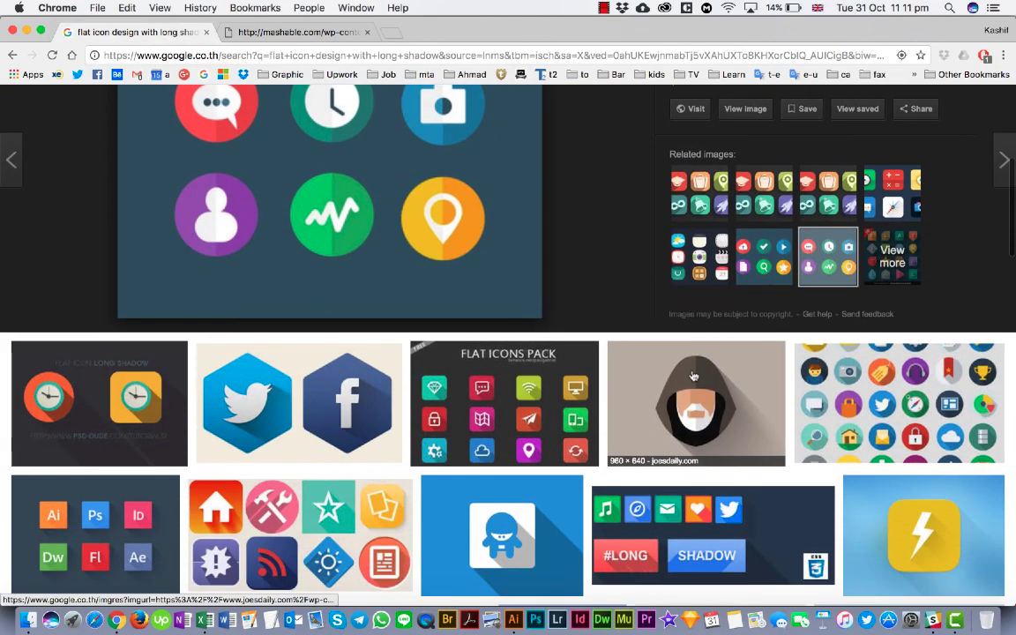
pyautogui.scroll(-5, 691, 374)
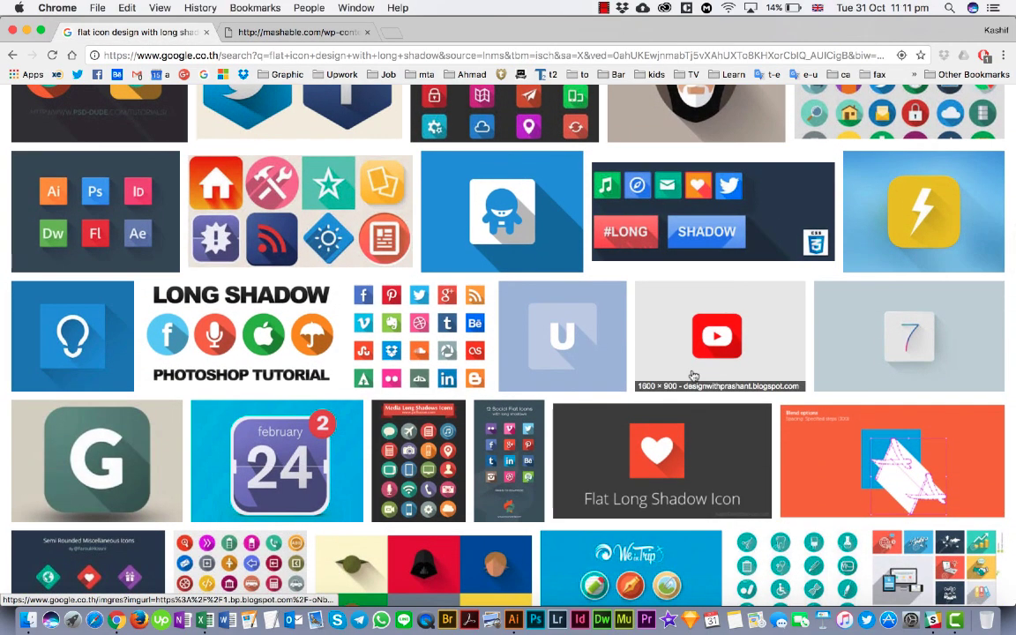
pyautogui.scroll(-2, 497, 459)
# - Preview the Media Long Shadows Icons image and two of its related square long-shadow icon sets
pyautogui.click(434, 388)
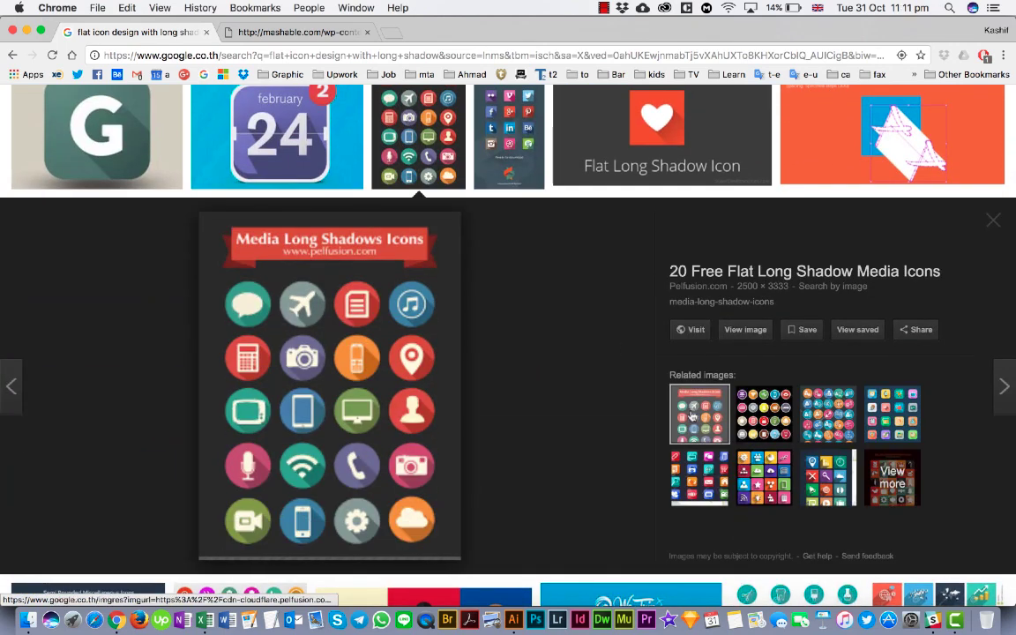
pyautogui.click(717, 477)
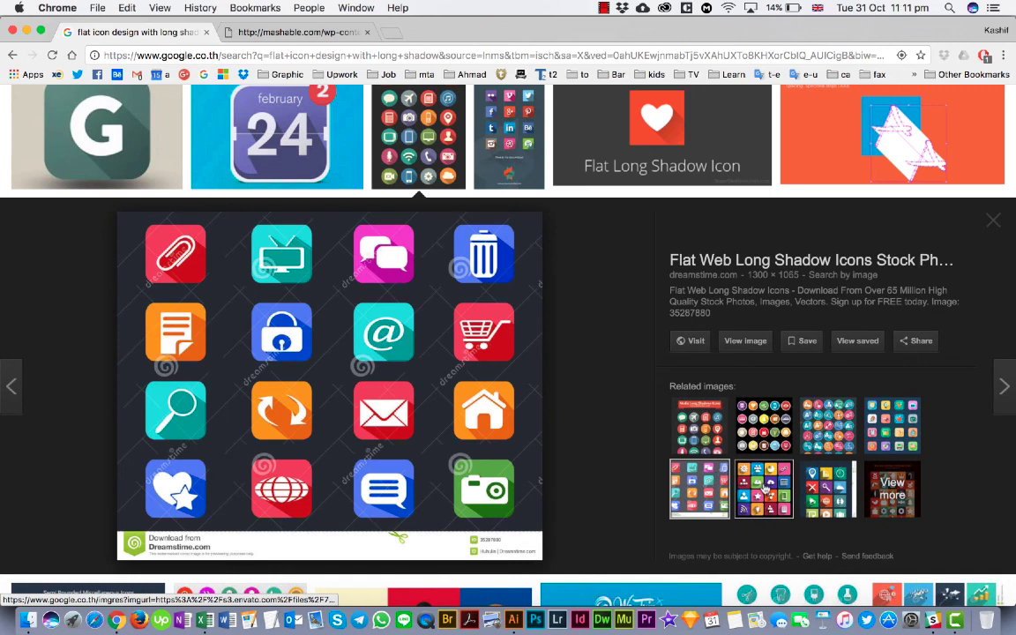
pyautogui.click(766, 489)
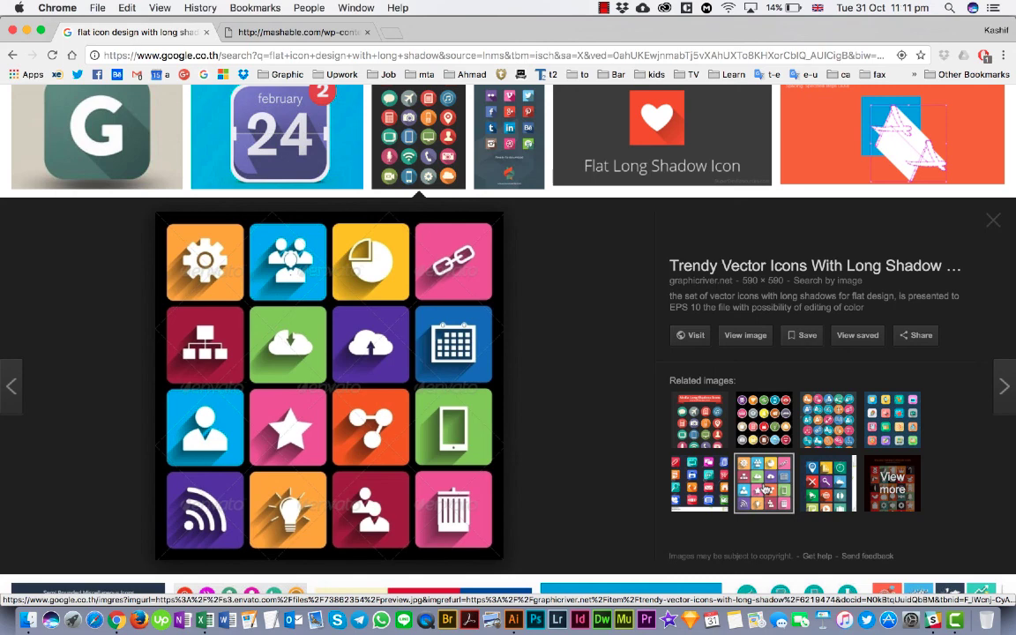
# - Preview the Long Shadow Flat Icon set image from the first row of the image results
pyautogui.scroll(10, 765, 489)
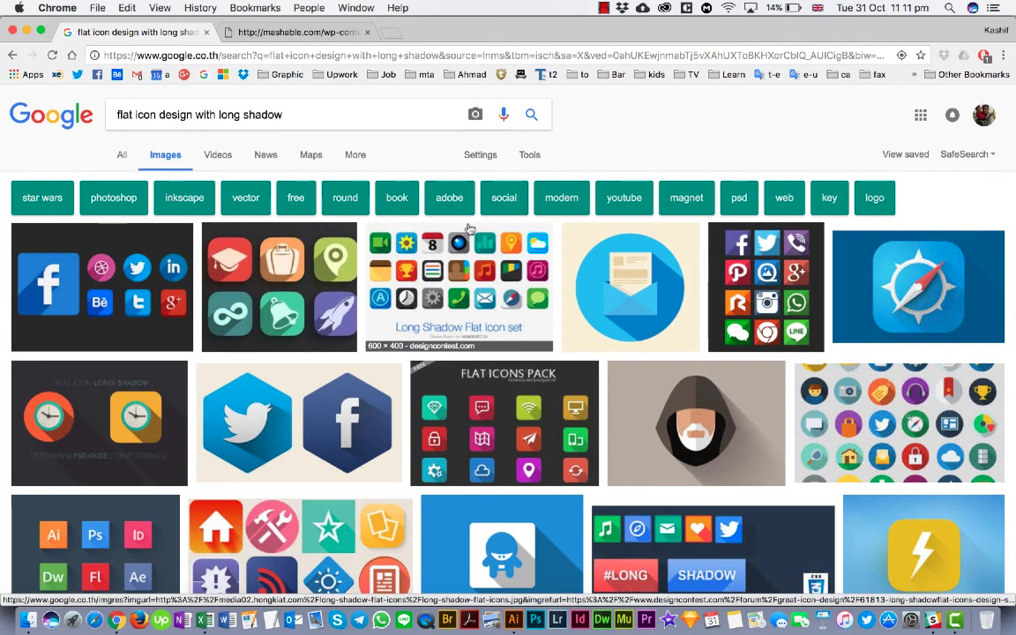
pyautogui.click(402, 264)
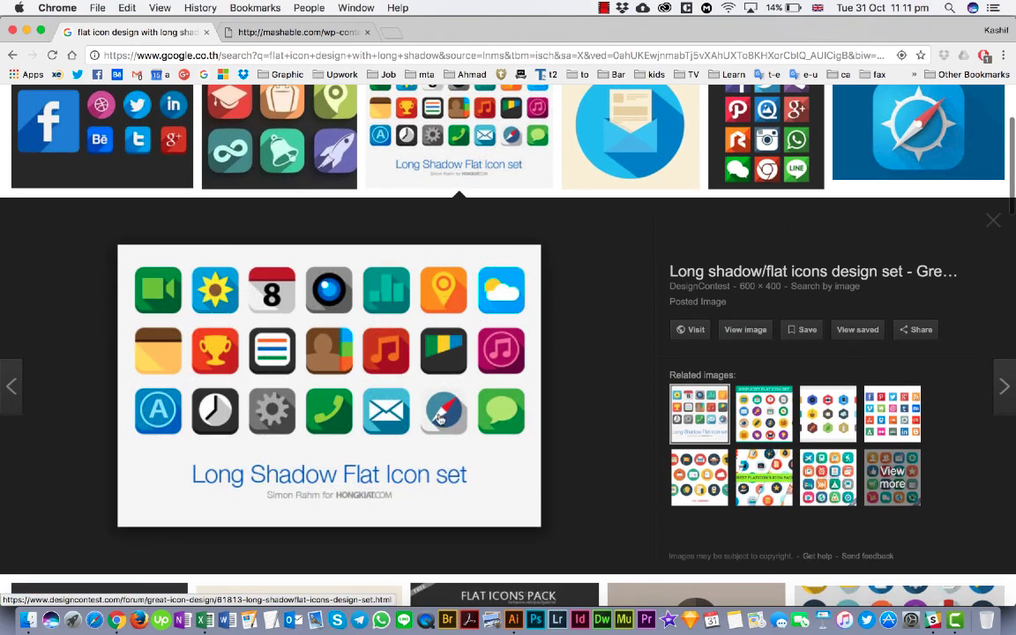
pyautogui.scroll(-10, 440, 419)
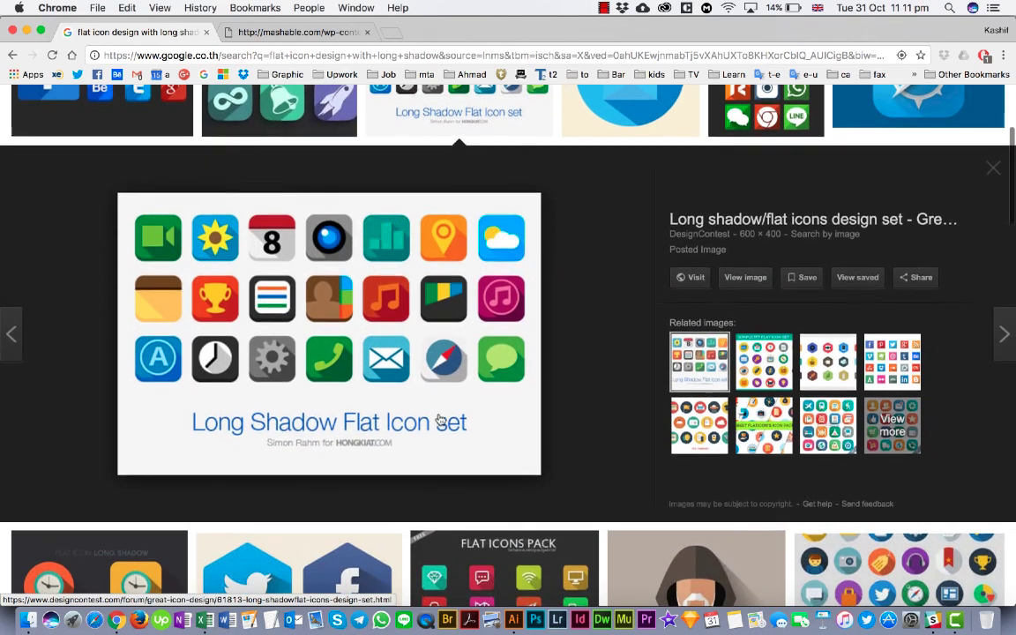
# - Browse further down the image results to examine more long-shadow icon styles, shapes and subjects
pyautogui.scroll(-10, 714, 344)
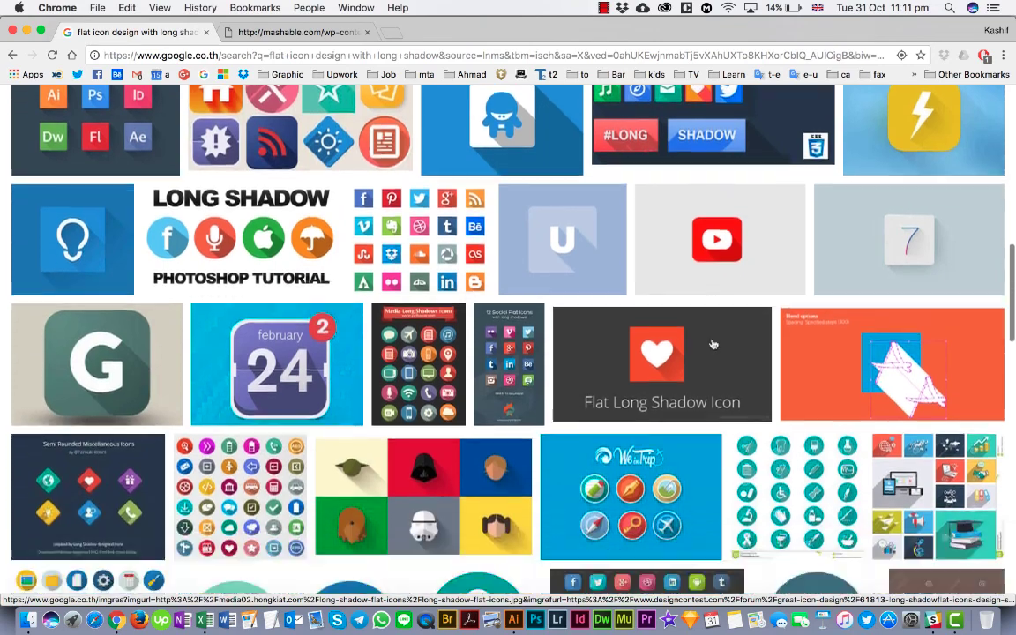
pyautogui.scroll(-1, 713, 344)
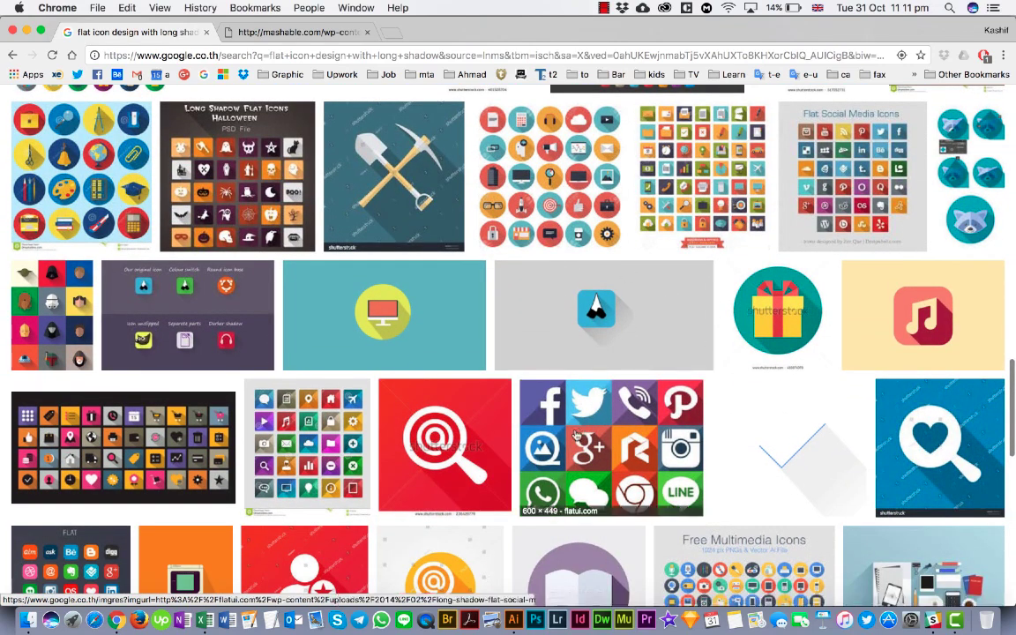
pyautogui.scroll(-8, 562, 388)
pyautogui.scroll(-1, 575, 434)
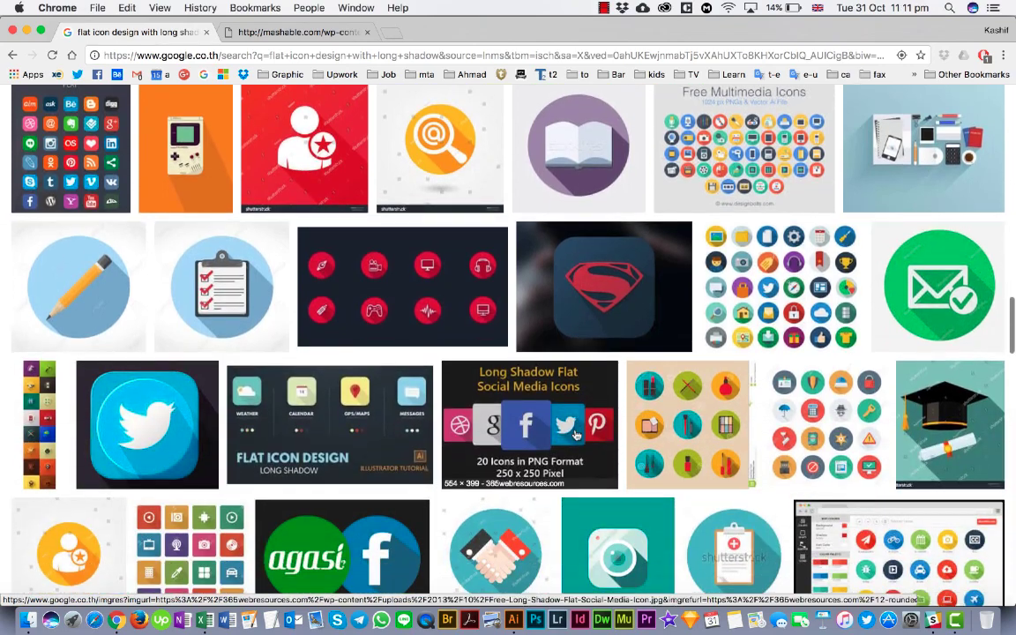
pyautogui.scroll(-3, 575, 434)
pyautogui.scroll(-5, 575, 434)
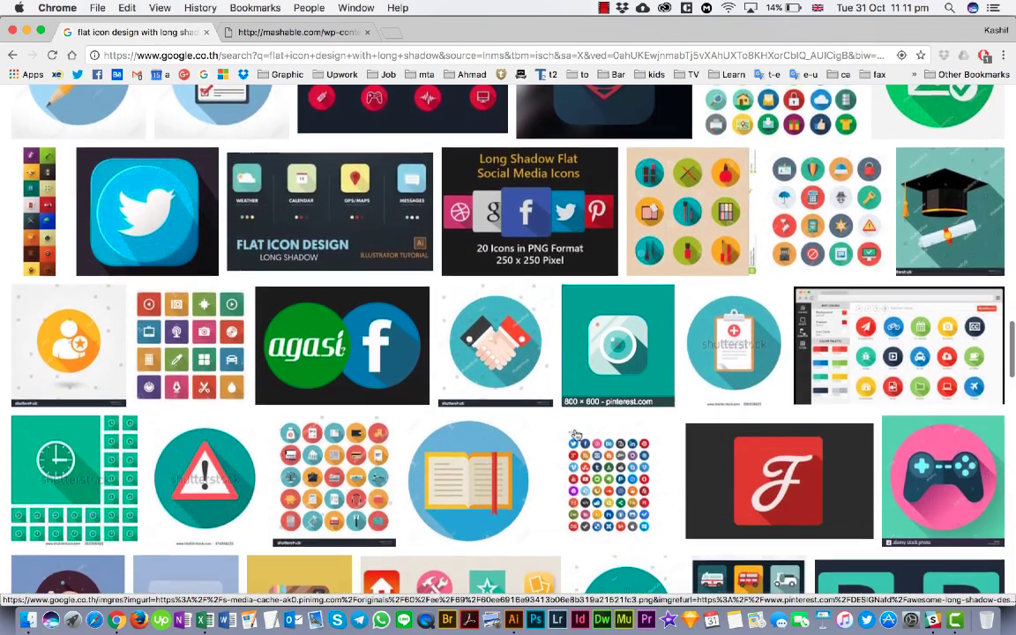
pyautogui.scroll(-5, 575, 434)
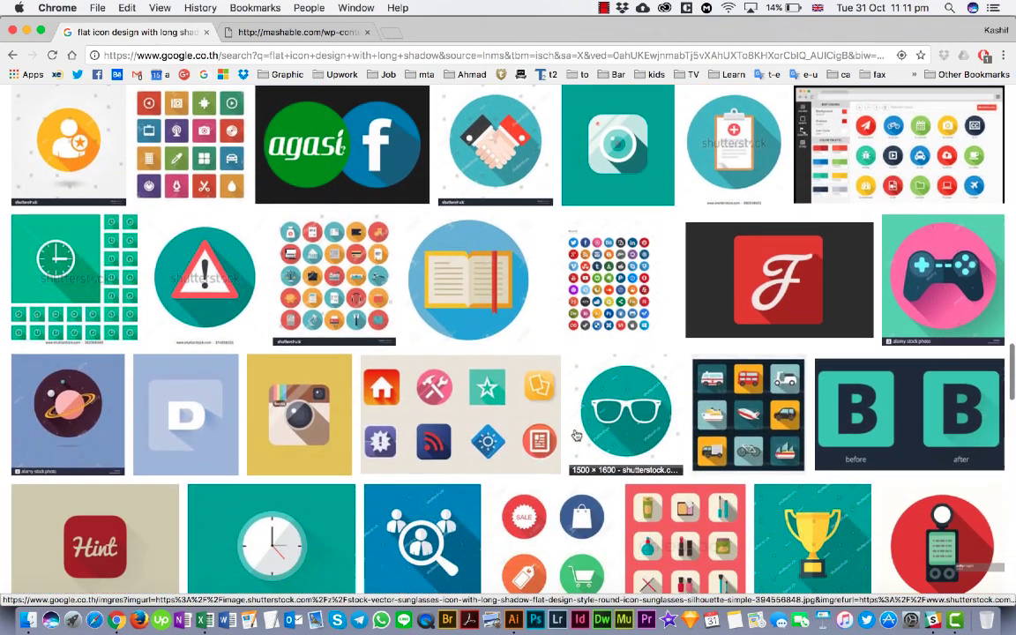
pyautogui.scroll(-7, 575, 434)
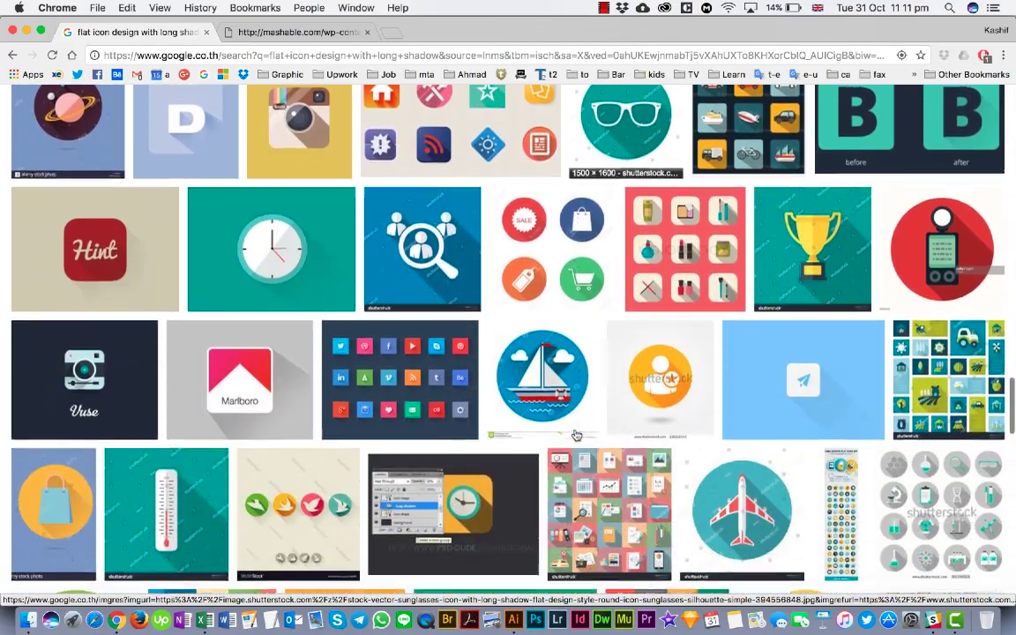
# - Preview the Flat Long Shadows step-by-step tutorial image showing the graduation cap, suitcase, pin, infinity, bell and rocket icons
pyautogui.scroll(4, 575, 434)
pyautogui.scroll(15, 575, 434)
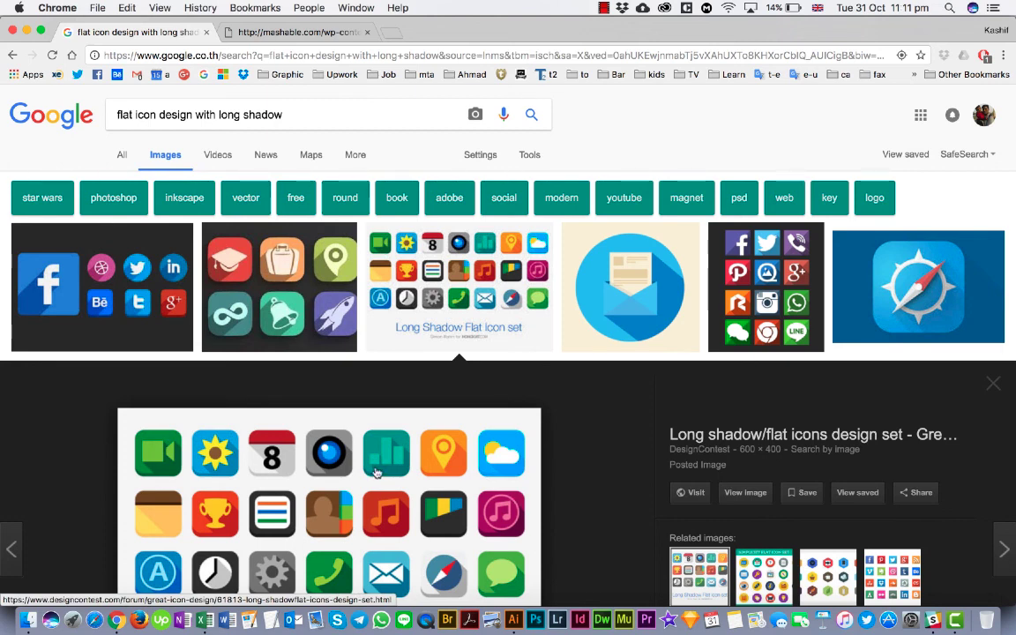
pyautogui.scroll(-2, 376, 474)
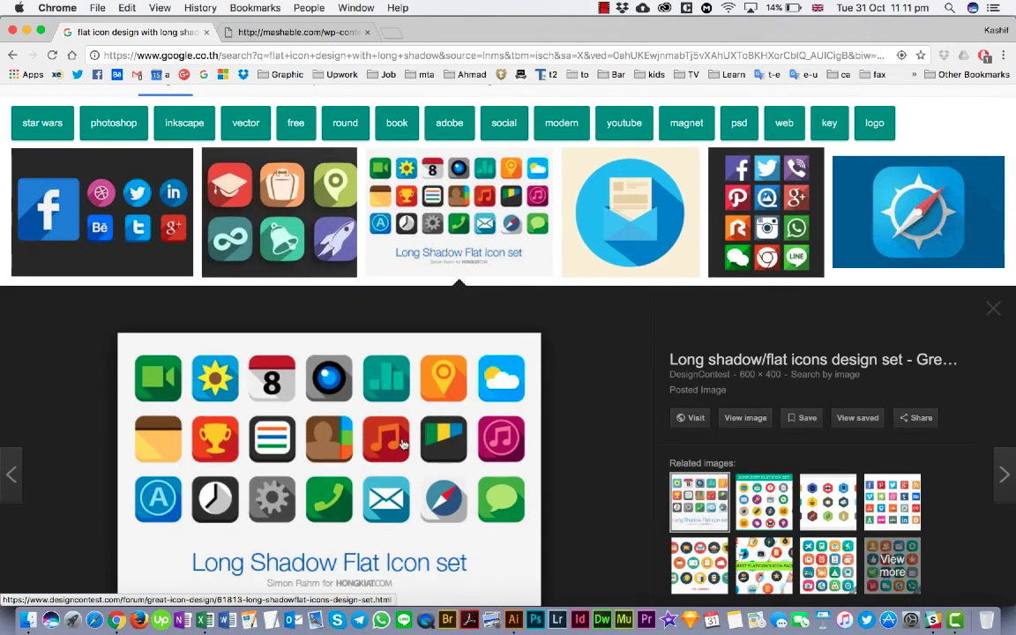
pyautogui.click(281, 252)
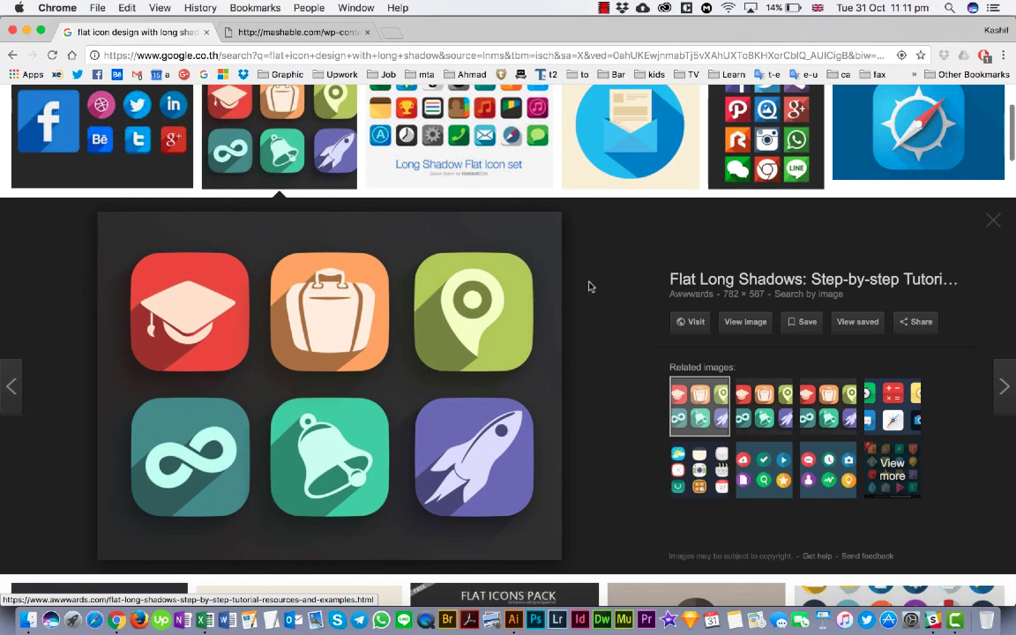
pyautogui.scroll(4, 586, 291)
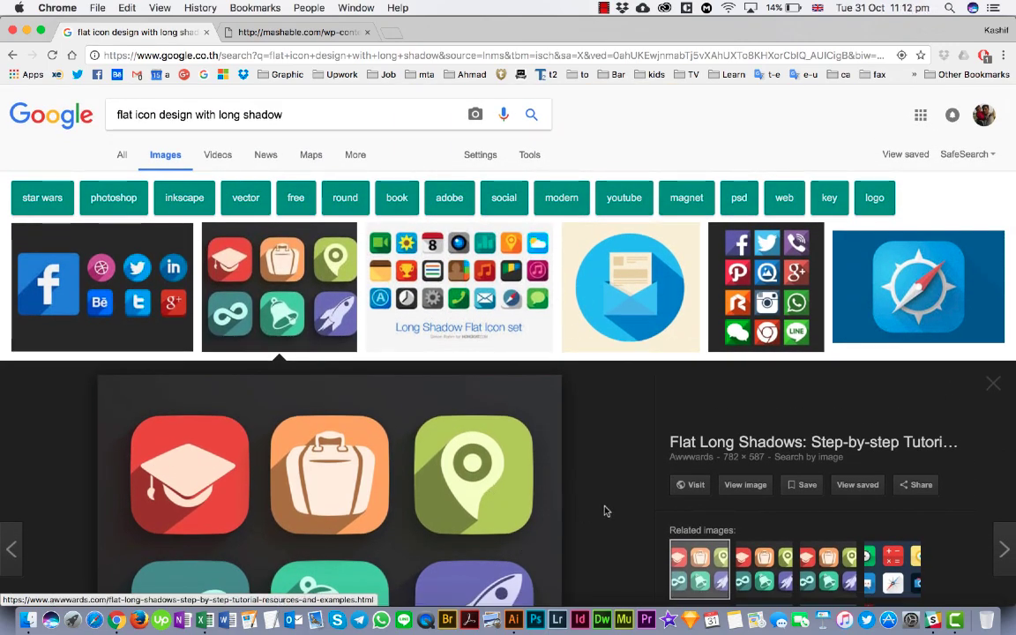
pyautogui.click(603, 8)
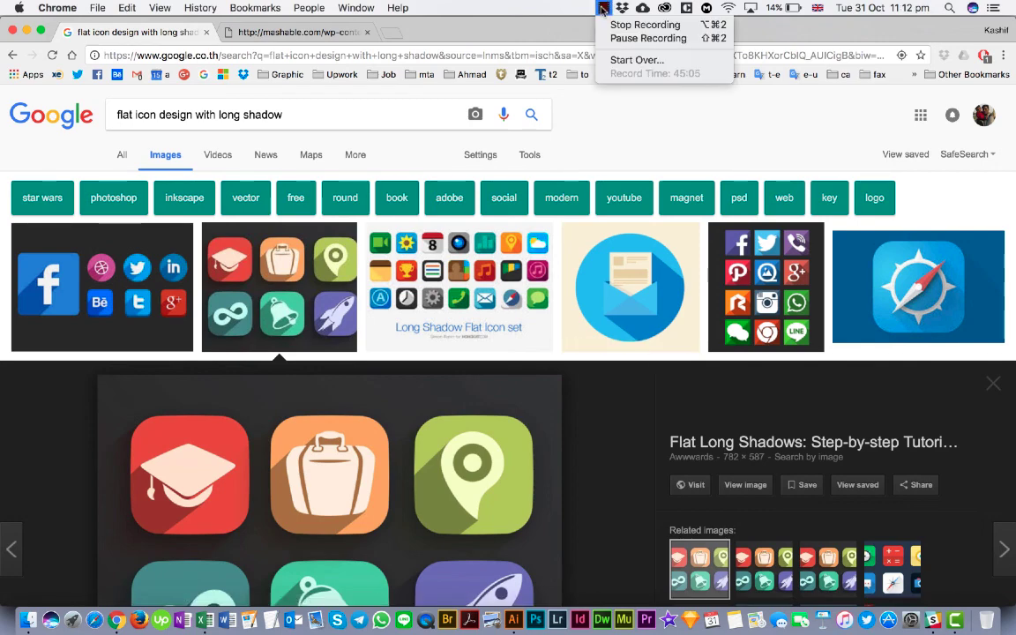